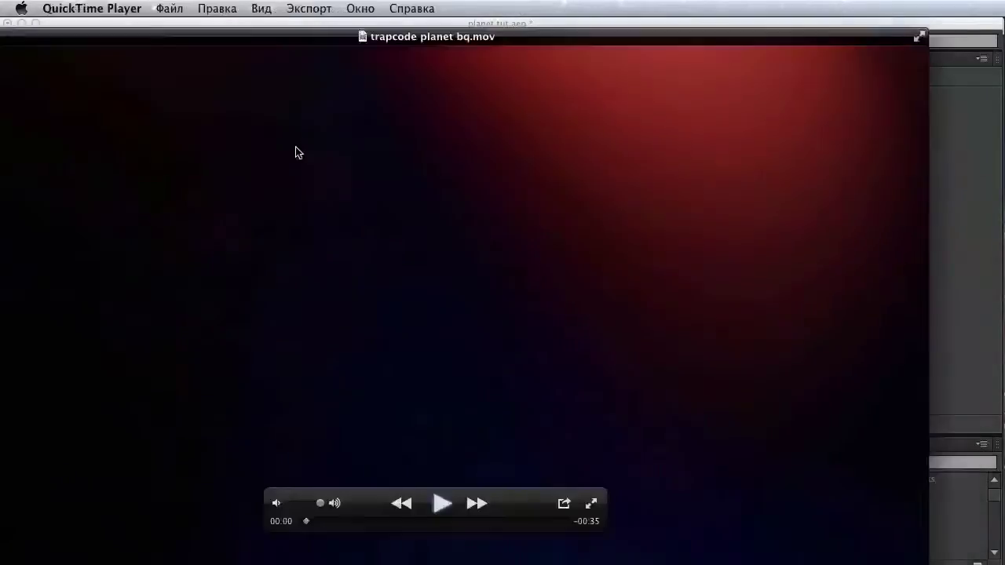
- Preview the reference video trapcode planet bq.mov up to about 28 seconds, pause it and switch to After Effects
{"action": "left_click_drag", "start_coordinate": [296, 147], "coordinate": [363, 121]}
{"action": "left_click", "coordinate": [508, 493]}
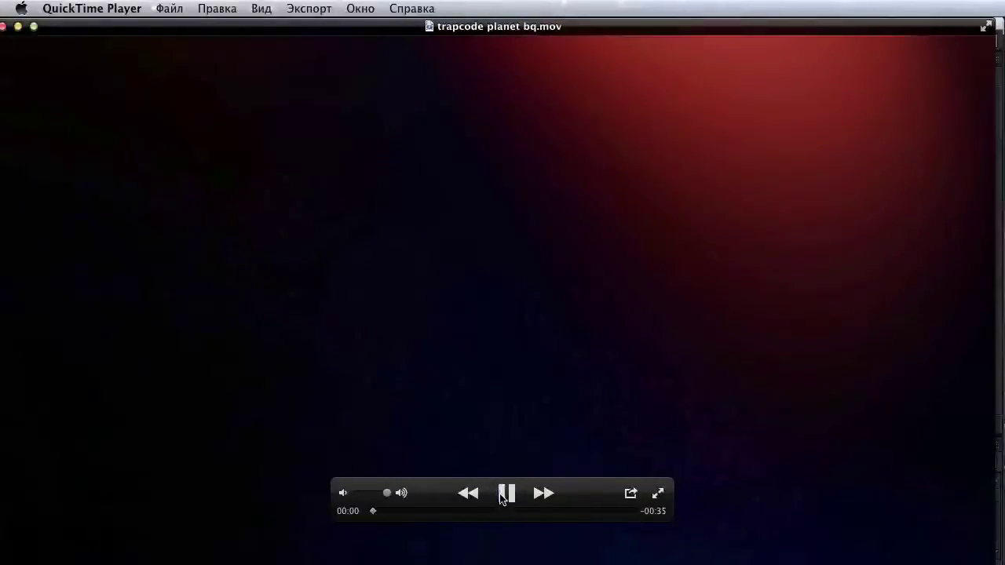
{"action": "left_click_drag", "start_coordinate": [394, 517], "coordinate": [566, 532]}
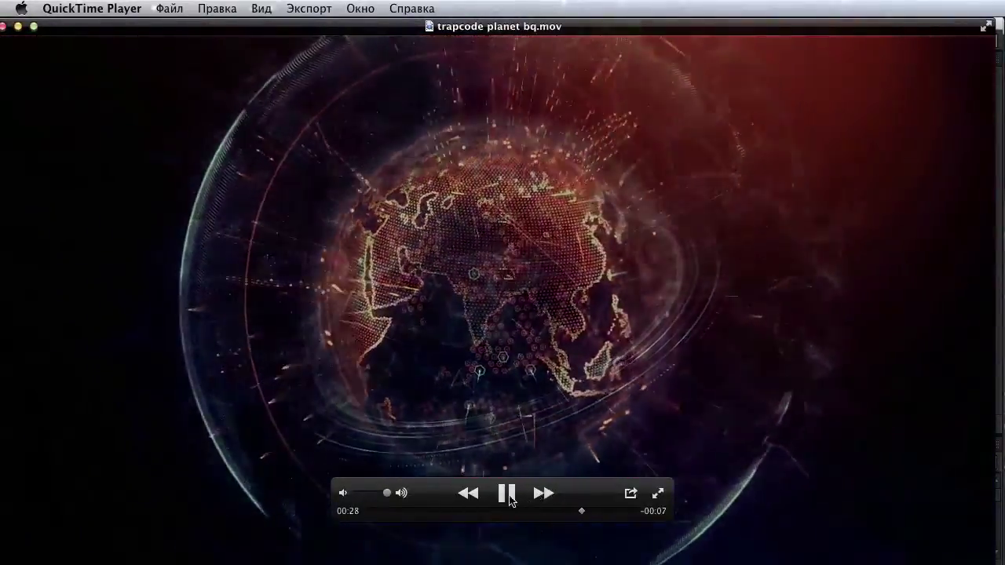
{"action": "left_click", "coordinate": [508, 496]}
{"action": "key", "text": "super+m"}
{"action": "left_click", "coordinate": [226, 420]}
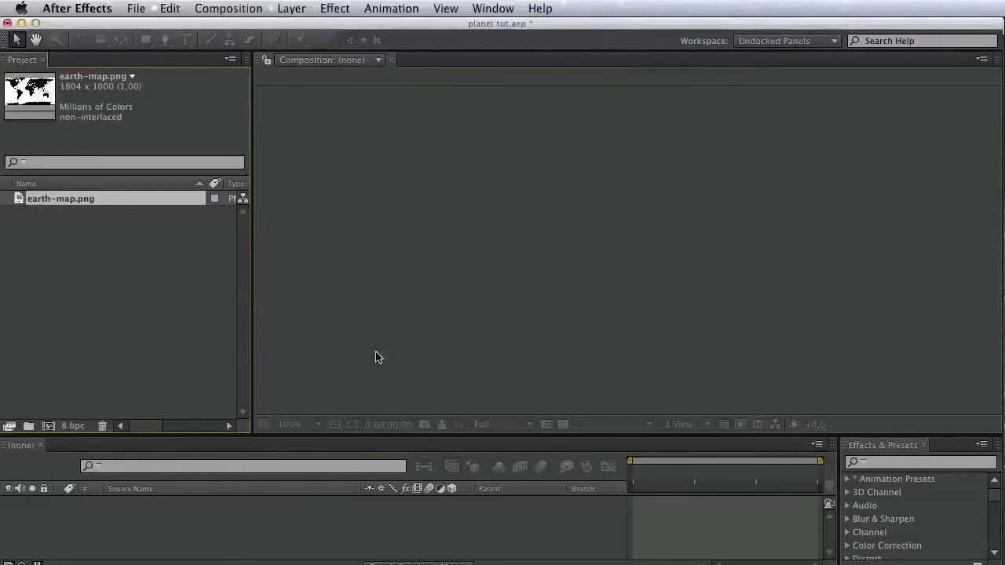
- Open the earth-map.png footage and examine the black-and-white world map at different magnifications
{"action": "double_click", "coordinate": [89, 201]}
{"action": "scroll", "coordinate": [513, 346], "scroll_direction": "down", "scroll_amount": 3}
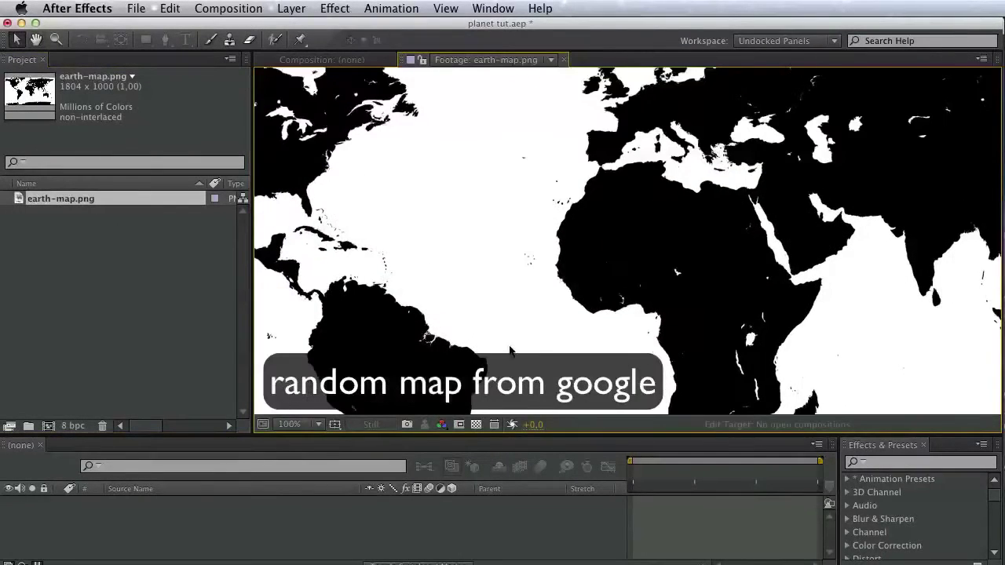
{"action": "key", "text": "v"}
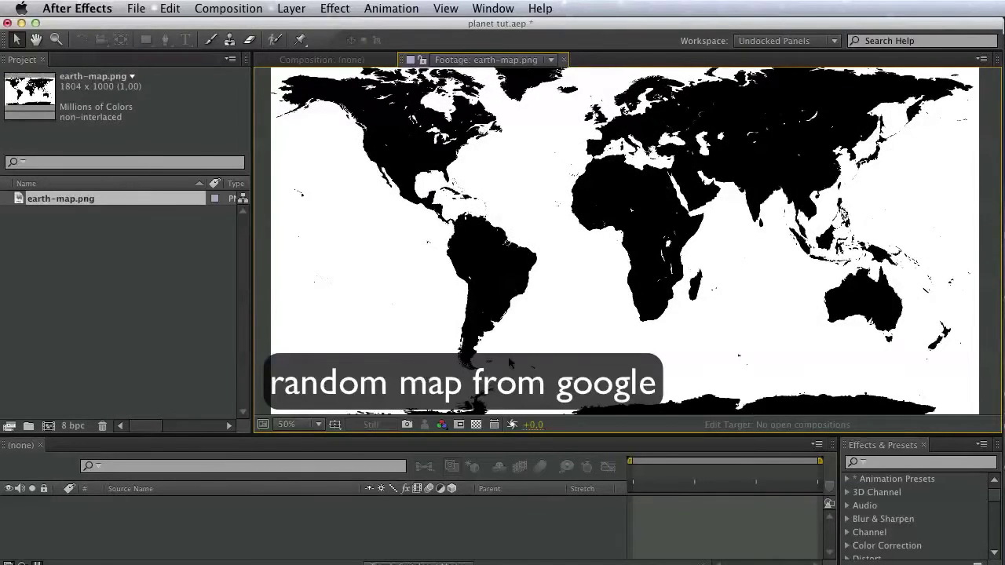
{"action": "scroll", "coordinate": [508, 363], "scroll_direction": "up", "scroll_amount": 1}
{"action": "key", "text": "space"}
{"action": "left_click_drag", "start_coordinate": [699, 245], "coordinate": [843, 203]}
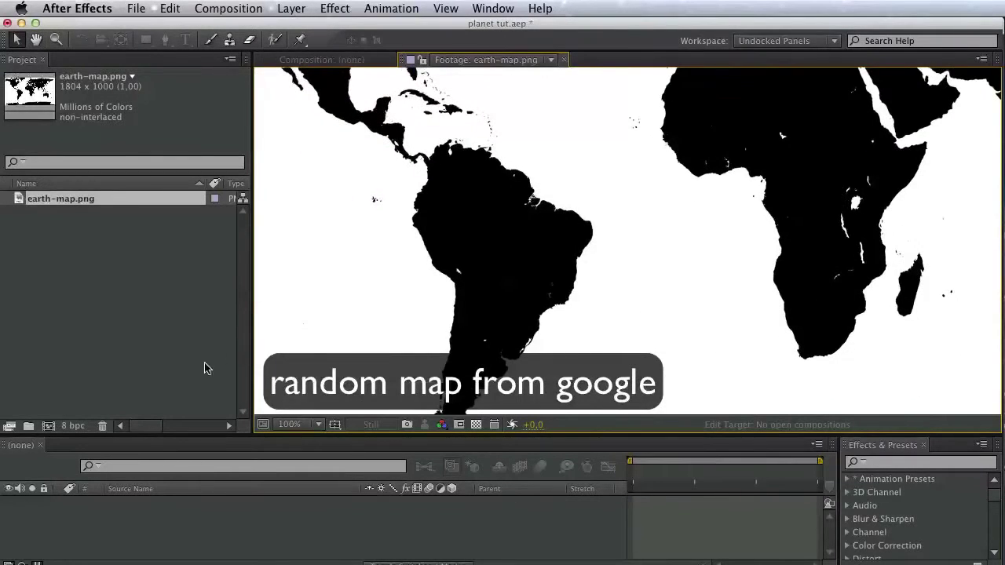
{"action": "left_click", "coordinate": [204, 368]}
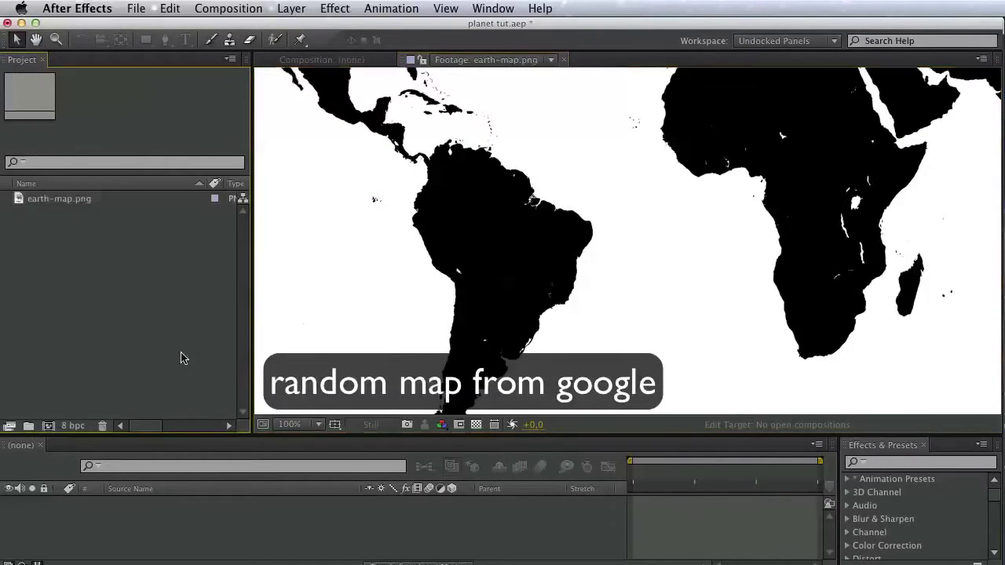
{"action": "left_click", "coordinate": [218, 511]}
- Start a new composition named Planet with a size of 1280 x 720 px
{"action": "left_click", "coordinate": [48, 426]}
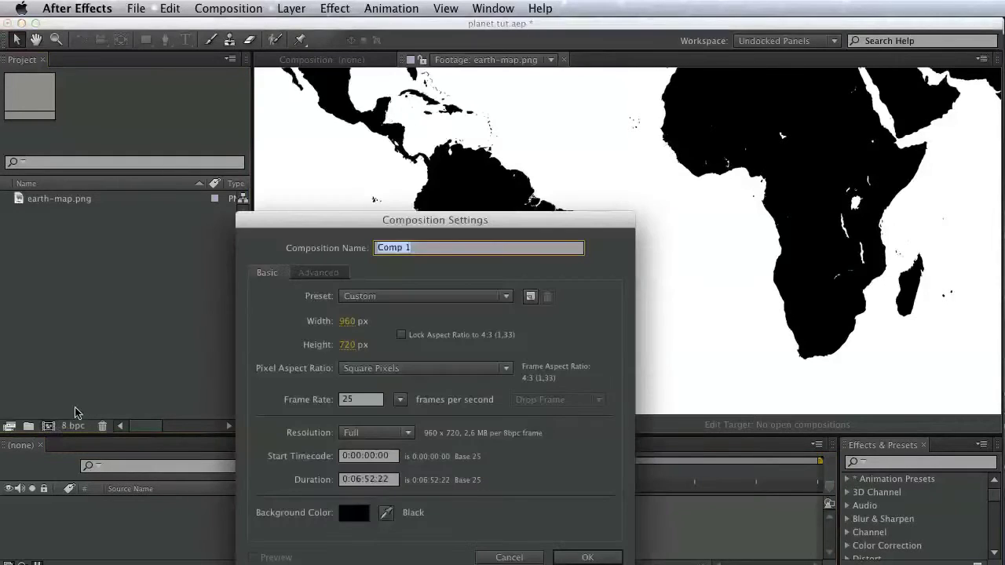
{"action": "type", "text": "Planet"}
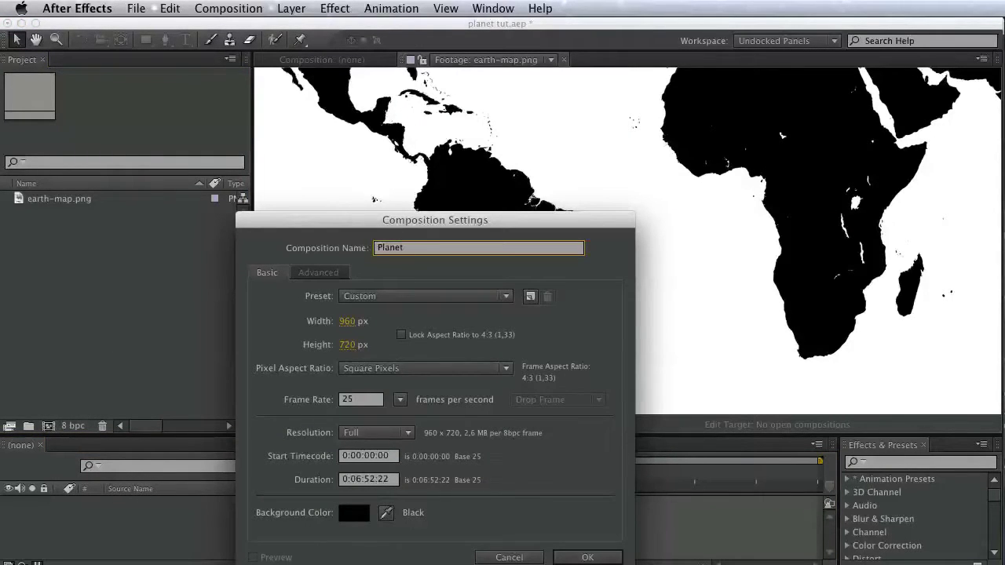
{"action": "key", "text": "Tab"}
{"action": "type", "text": "1280"}
{"action": "key", "text": "Tab"}
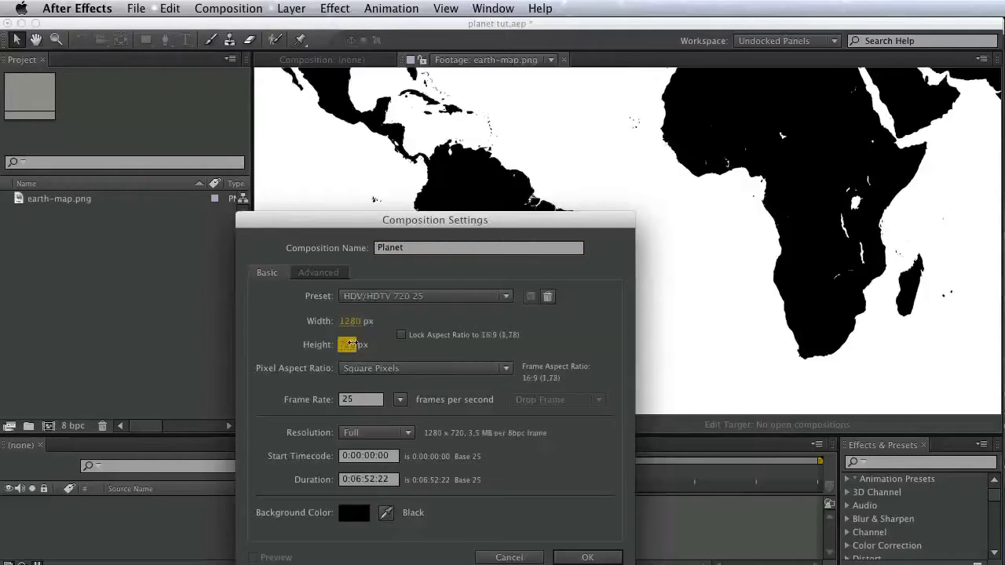
{"action": "type", "text": "720"}
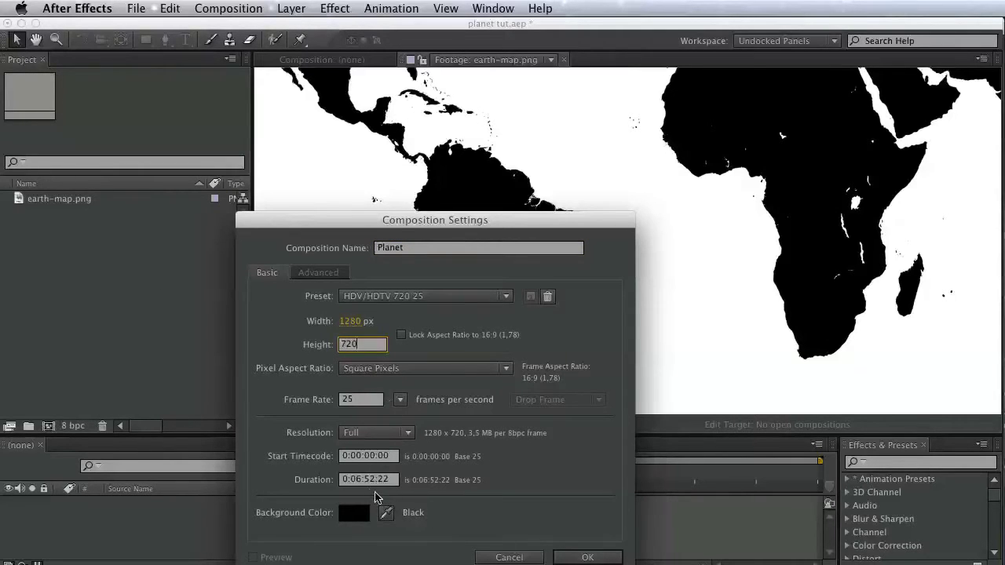
- Set the new composition's duration to 0:00:05:00 and create it
{"action": "left_click", "coordinate": [364, 481]}
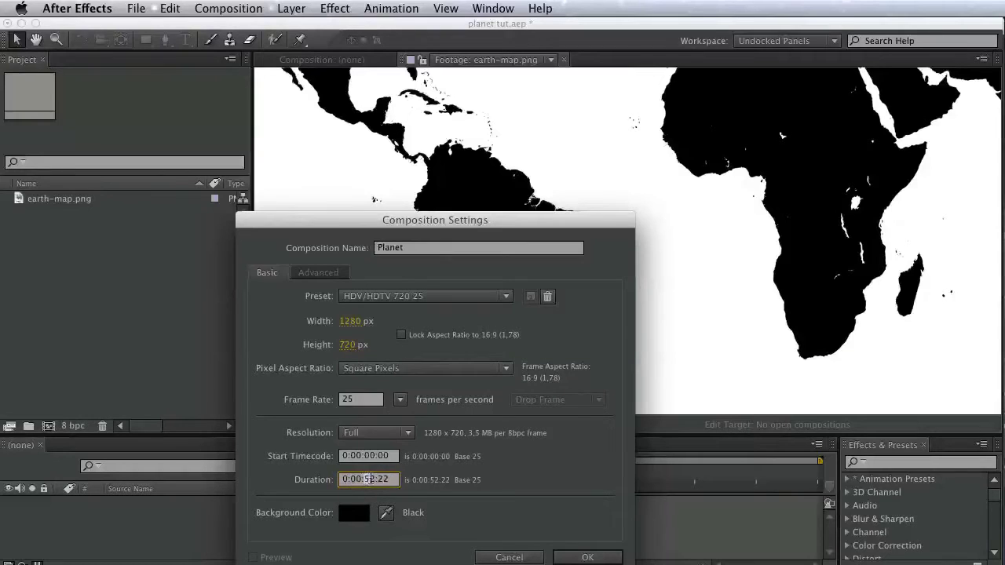
{"action": "key", "text": "BackSpace"}
{"action": "key", "text": "BackSpace"}
{"action": "type", "text": "05"}
{"action": "left_click_drag", "start_coordinate": [377, 479], "coordinate": [417, 478]}
{"action": "type", "text": "00"}
{"action": "left_click", "coordinate": [559, 552]}
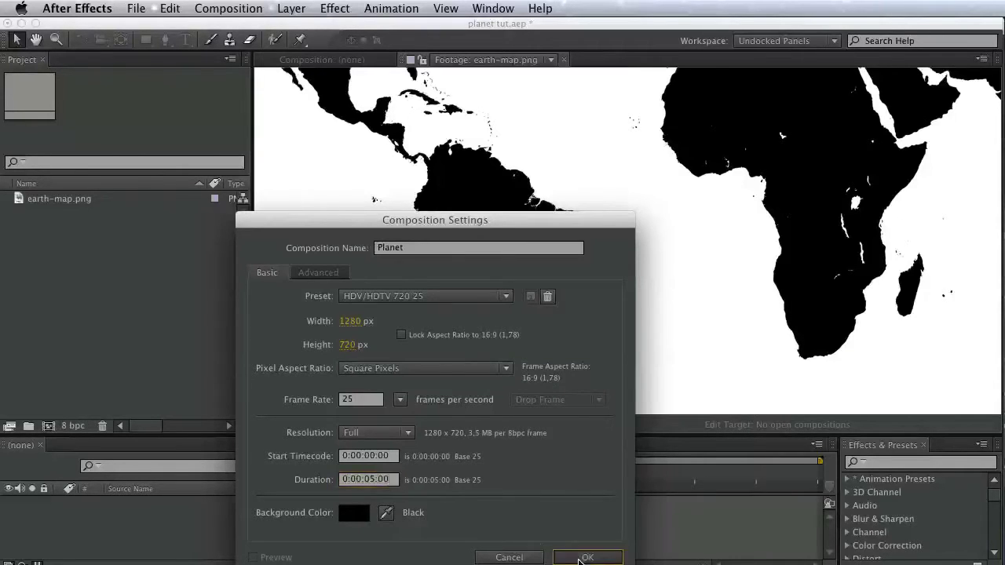
- Create a black solid layer named trapcode in the Planet composition
{"action": "right_click", "coordinate": [190, 519]}
{"action": "mouse_move", "coordinate": [292, 533]}
{"action": "left_click", "coordinate": [424, 564]}
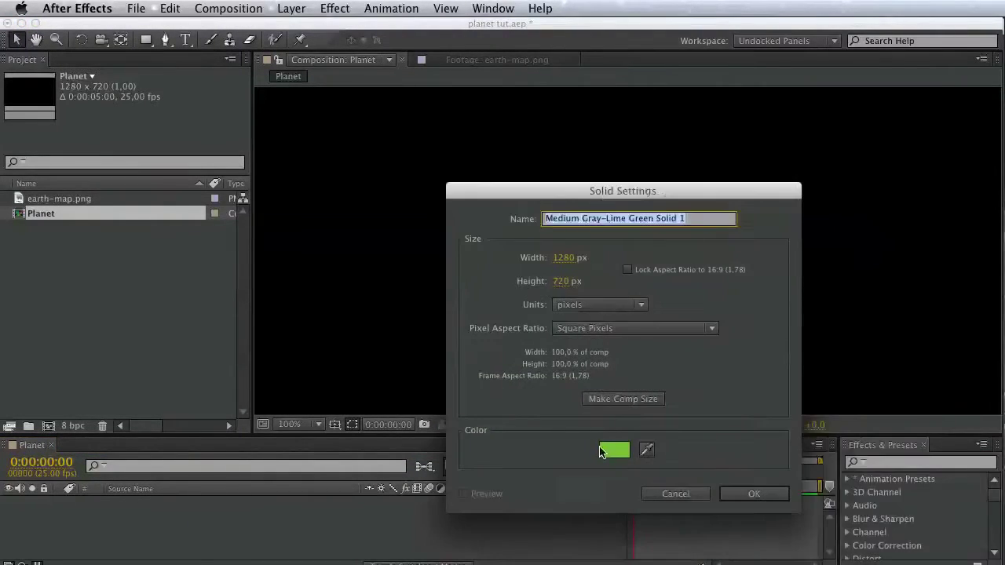
{"action": "left_click", "coordinate": [604, 454]}
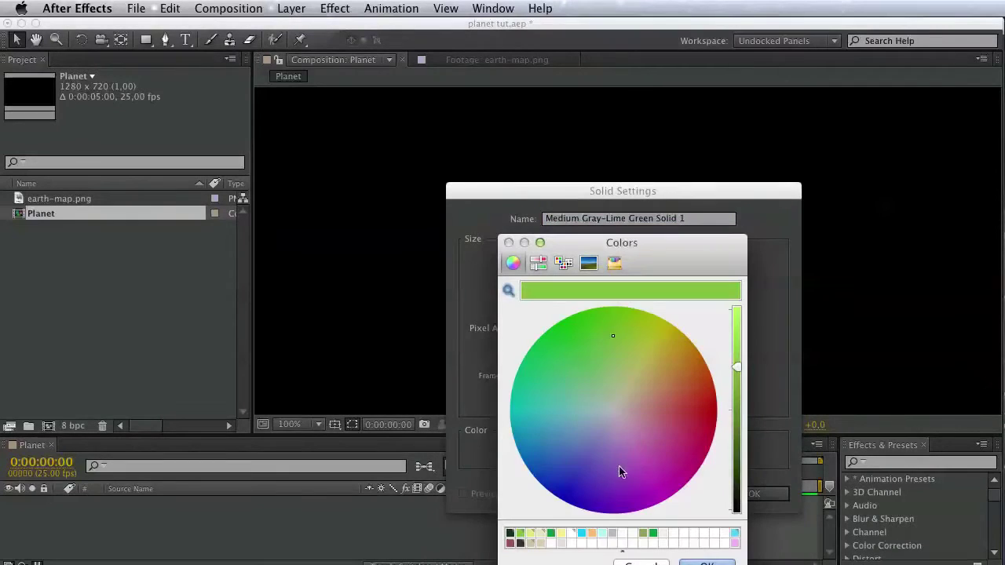
{"action": "left_click", "coordinate": [737, 510]}
{"action": "key", "text": "Return"}
{"action": "left_click", "coordinate": [621, 219]}
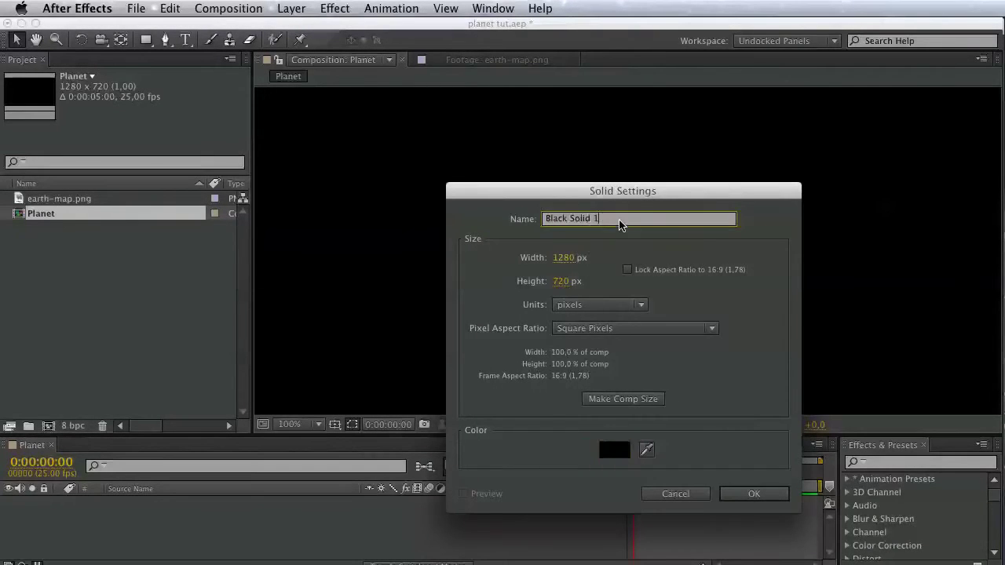
{"action": "type", "text": "trapcode"}
{"action": "left_click", "coordinate": [755, 494]}
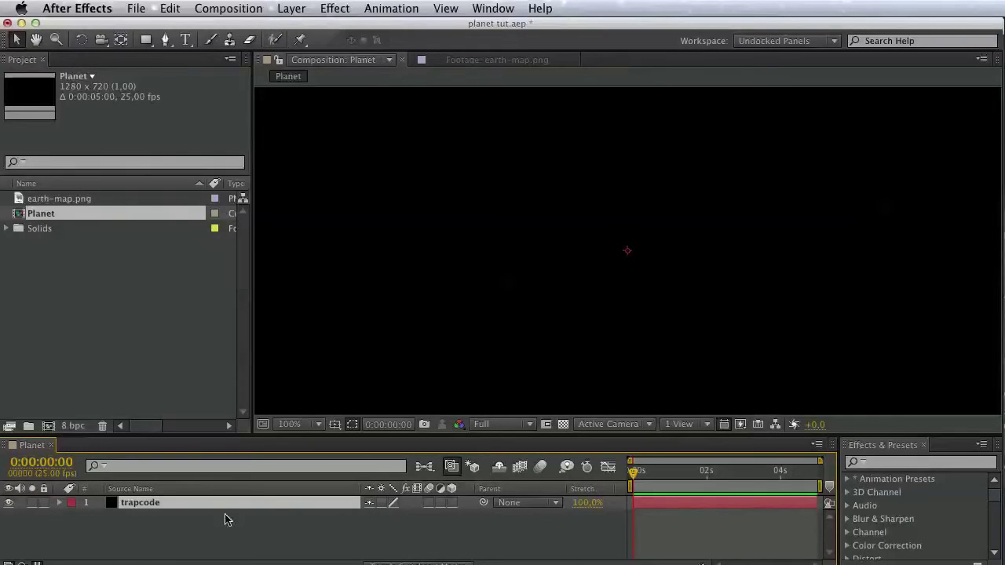
- Create another black solid named bg and place it beneath the trapcode layer
{"action": "right_click", "coordinate": [111, 509]}
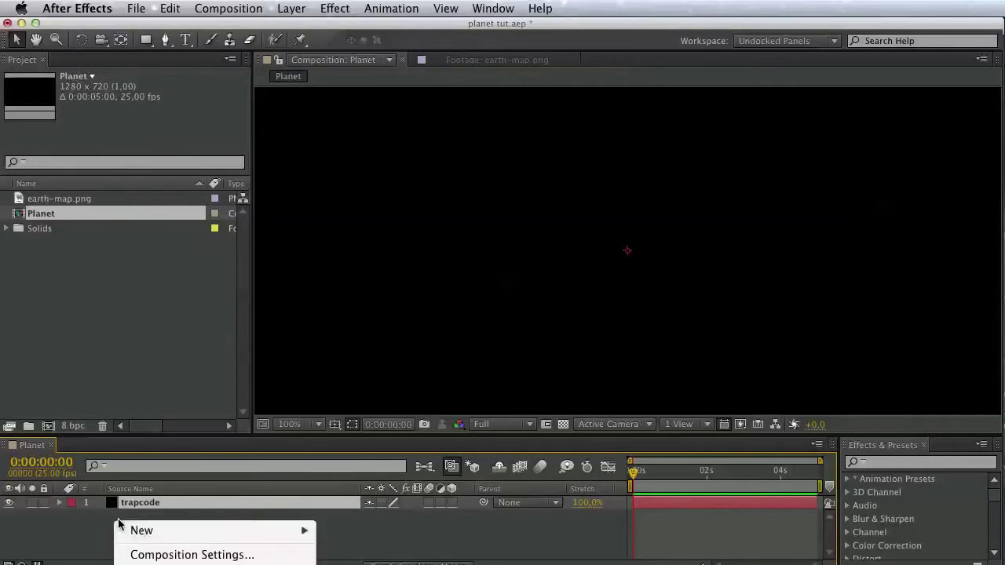
{"action": "mouse_move", "coordinate": [168, 534]}
{"action": "left_click", "coordinate": [354, 564]}
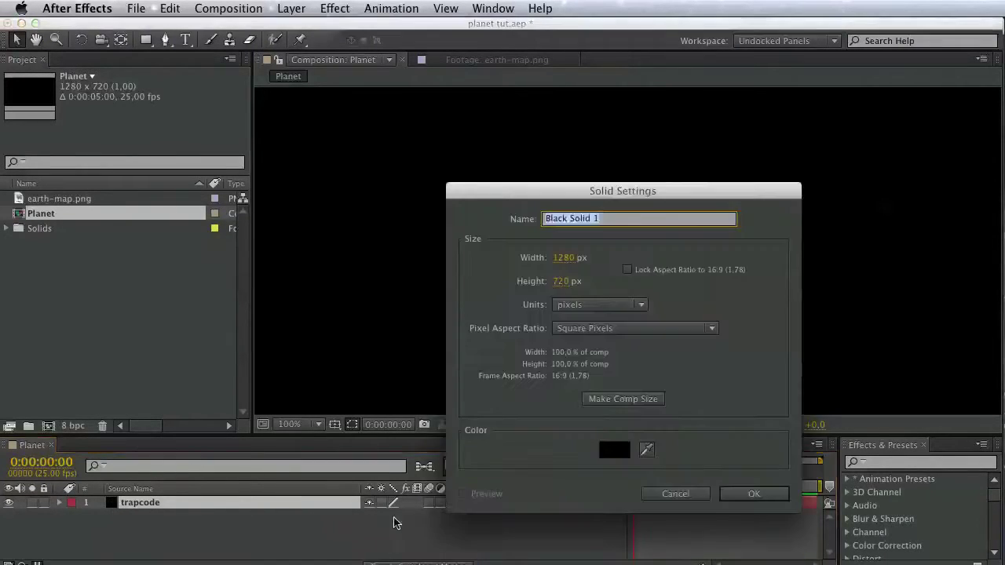
{"action": "type", "text": "bg"}
{"action": "key", "text": "Return"}
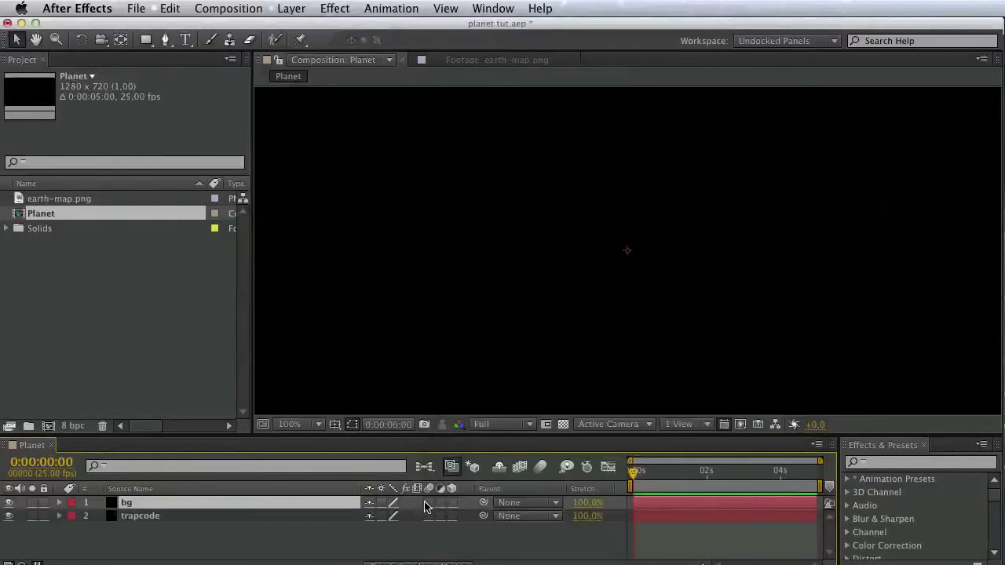
{"action": "left_click_drag", "start_coordinate": [243, 501], "coordinate": [244, 529]}
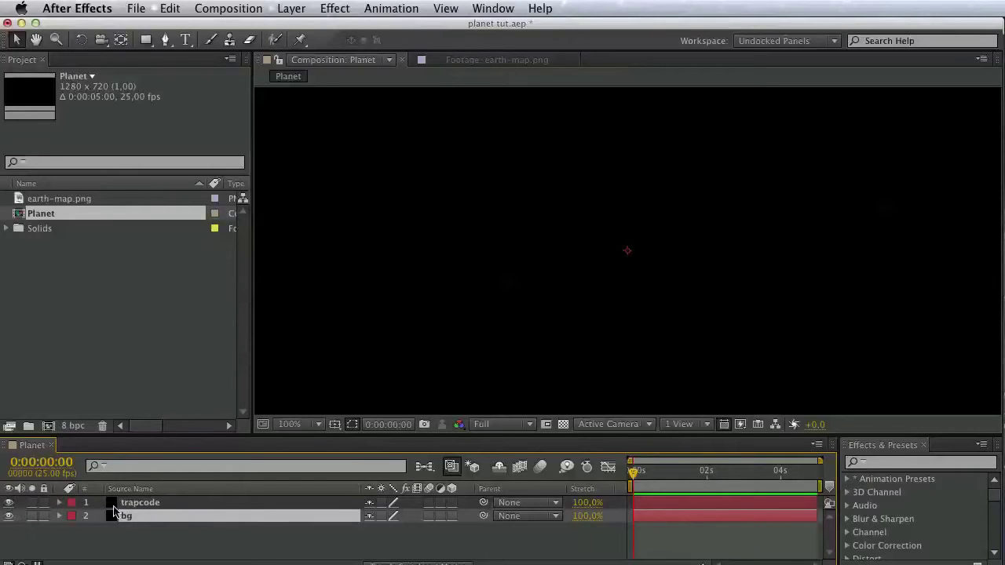
- Find the Trapcode Form effect and apply it to the trapcode layer
{"action": "left_click", "coordinate": [141, 504]}
{"action": "left_click", "coordinate": [909, 463]}
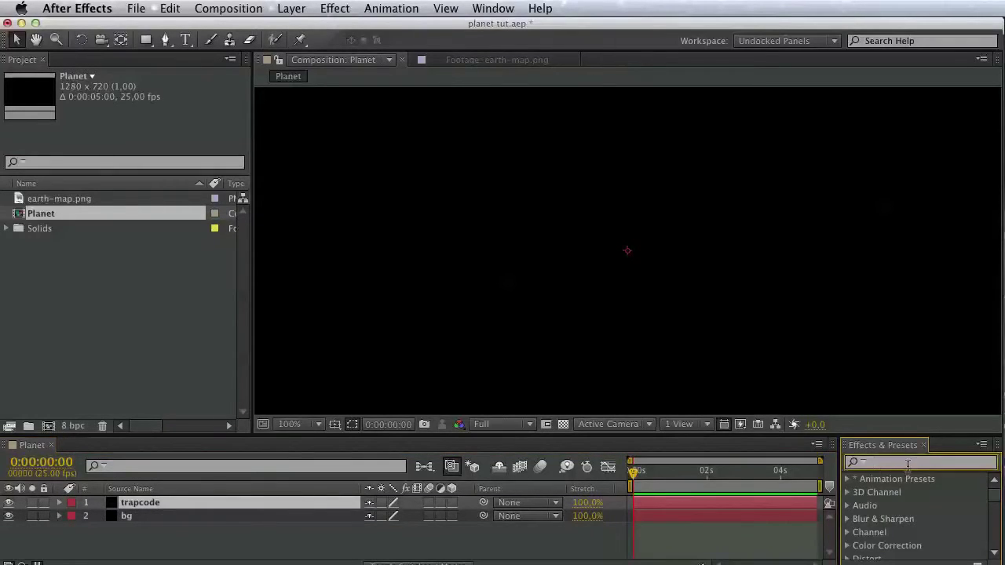
{"action": "type", "text": "form"}
{"action": "left_click_drag", "start_coordinate": [999, 518], "coordinate": [987, 547]}
{"action": "double_click", "coordinate": [891, 553]}
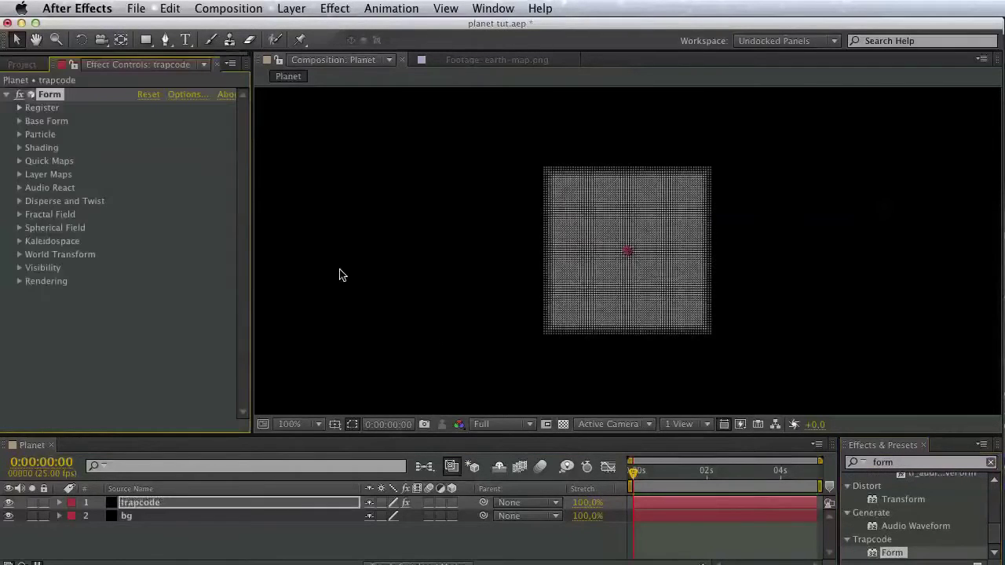
- Change Form's base form to Sphere - Layered and set Size X, Size Y and Size Z to 700
{"action": "left_click", "coordinate": [20, 121]}
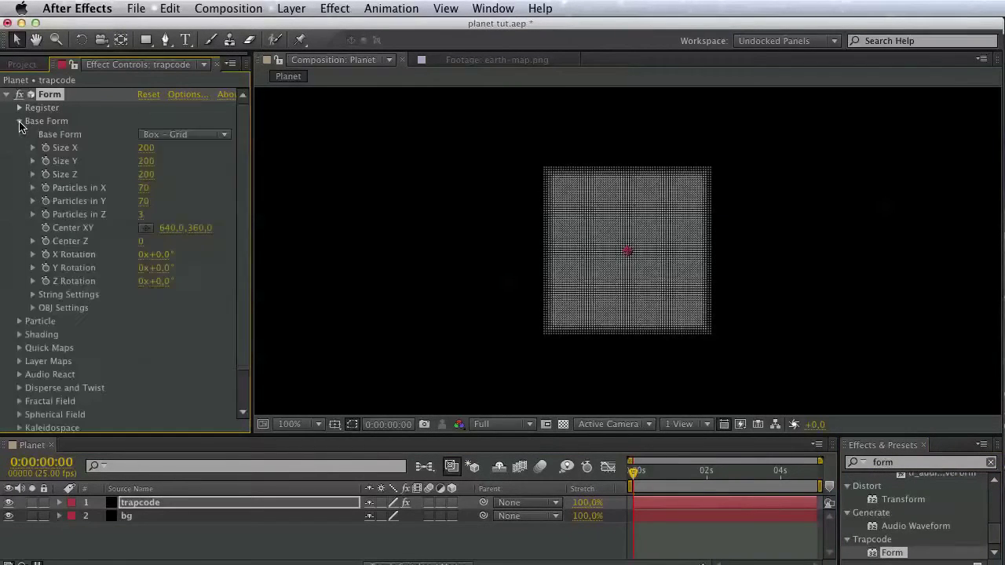
{"action": "left_click", "coordinate": [161, 135]}
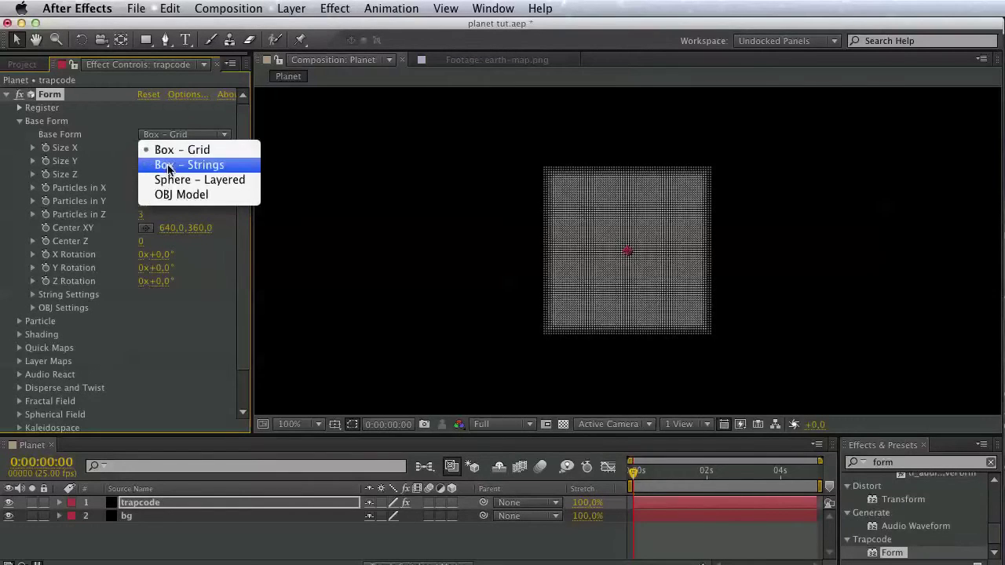
{"action": "left_click", "coordinate": [188, 179]}
{"action": "left_click", "coordinate": [146, 148]}
{"action": "type", "text": "700"}
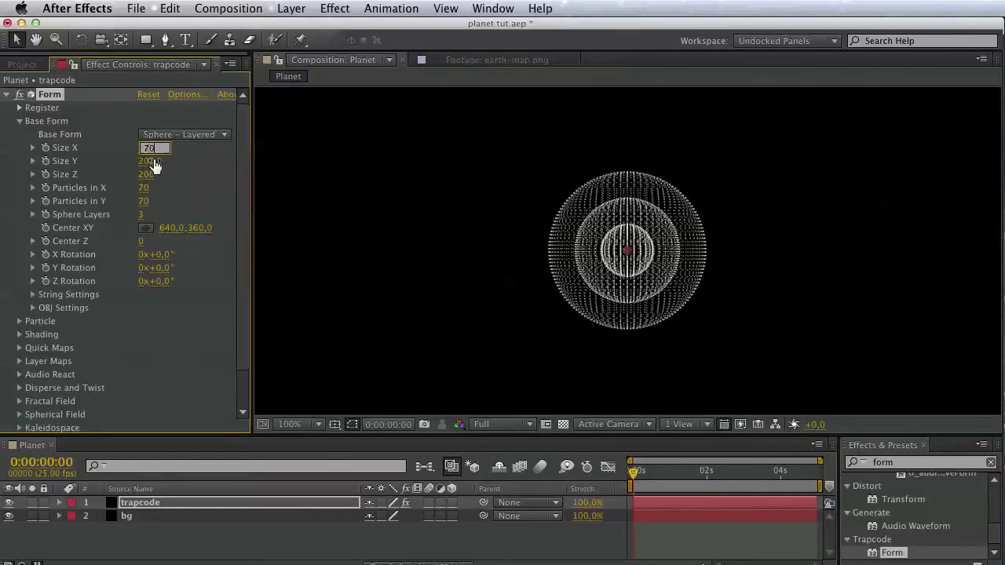
{"action": "key", "text": "Return"}
{"action": "left_click", "coordinate": [146, 161]}
{"action": "type", "text": "700"}
{"action": "key", "text": "Tab"}
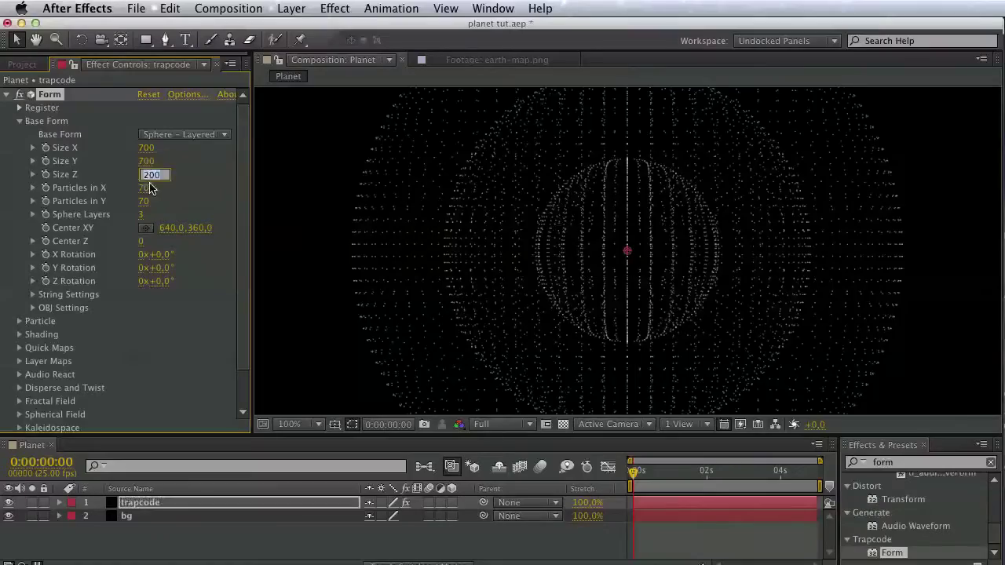
{"action": "type", "text": "700"}
{"action": "key", "text": "Return"}
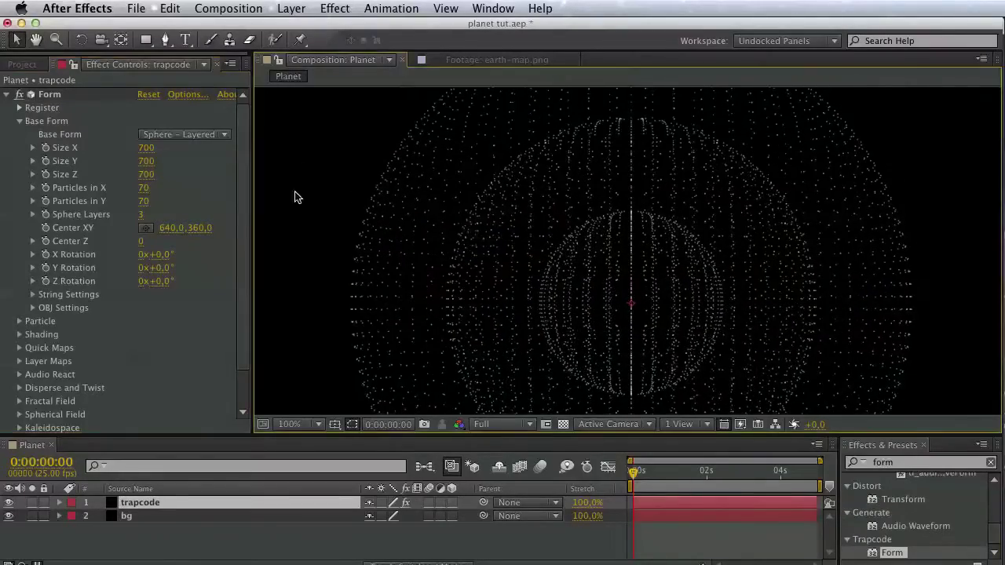
- Set the sphere's Sphere Layers to 1 and Particles in X to 300
{"action": "left_click", "coordinate": [34, 215]}
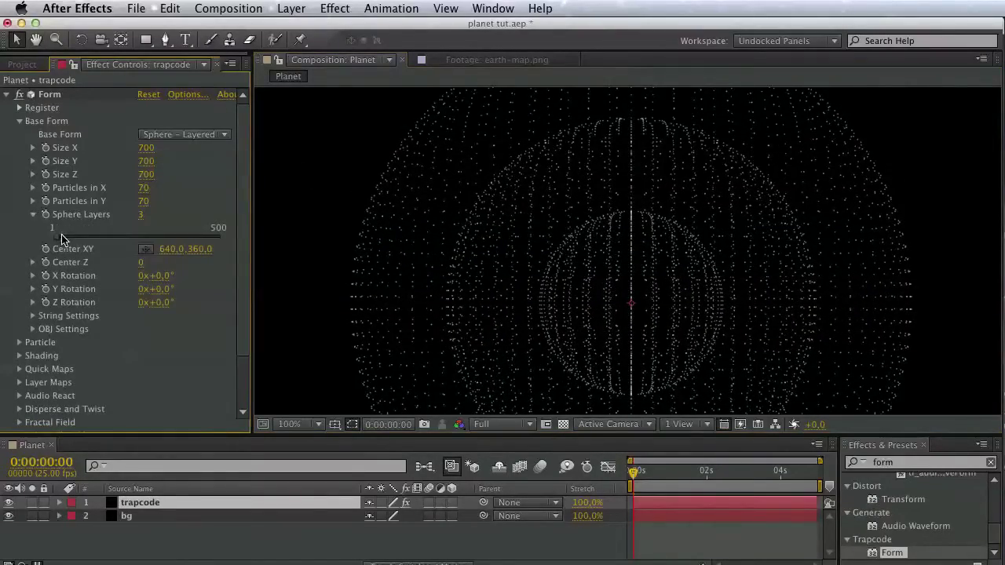
{"action": "left_click_drag", "start_coordinate": [60, 235], "coordinate": [20, 235]}
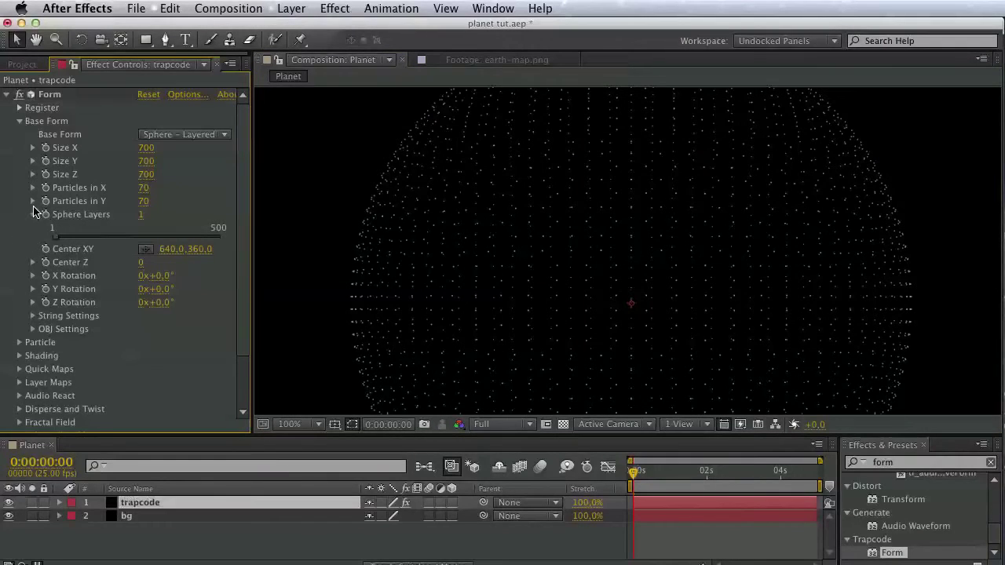
{"action": "left_click", "coordinate": [33, 216]}
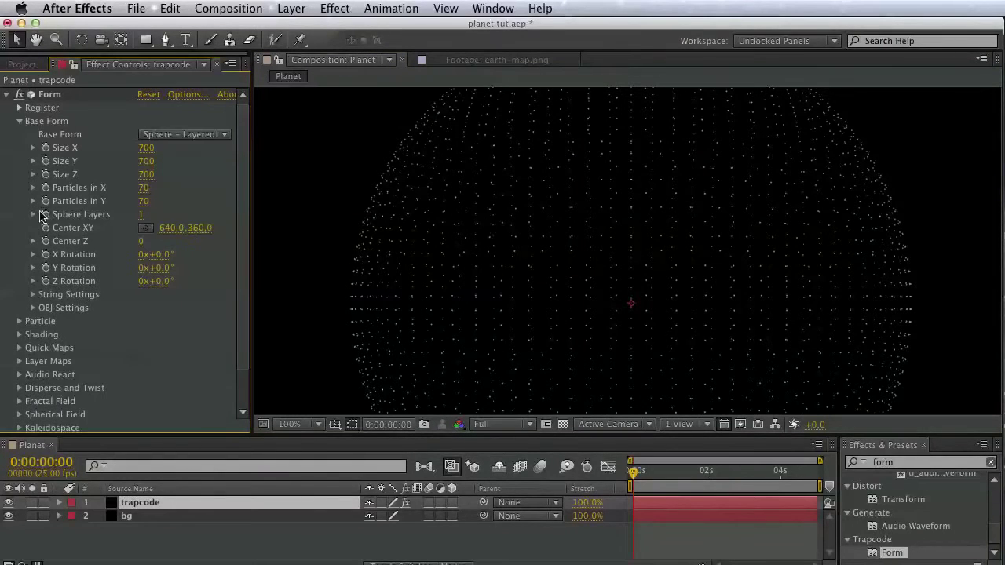
{"action": "left_click", "coordinate": [143, 190]}
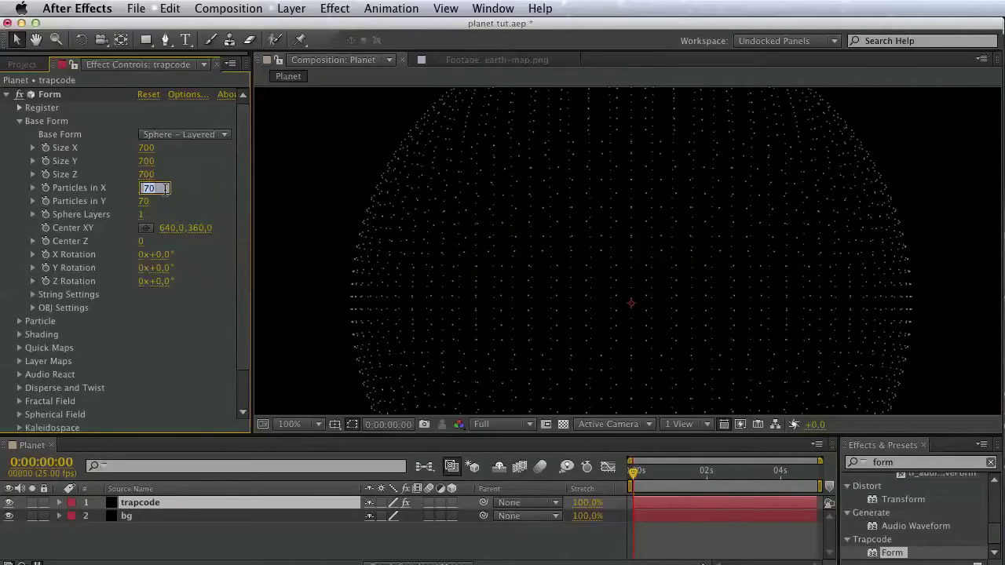
{"action": "type", "text": "300"}
{"action": "key", "text": "Return"}
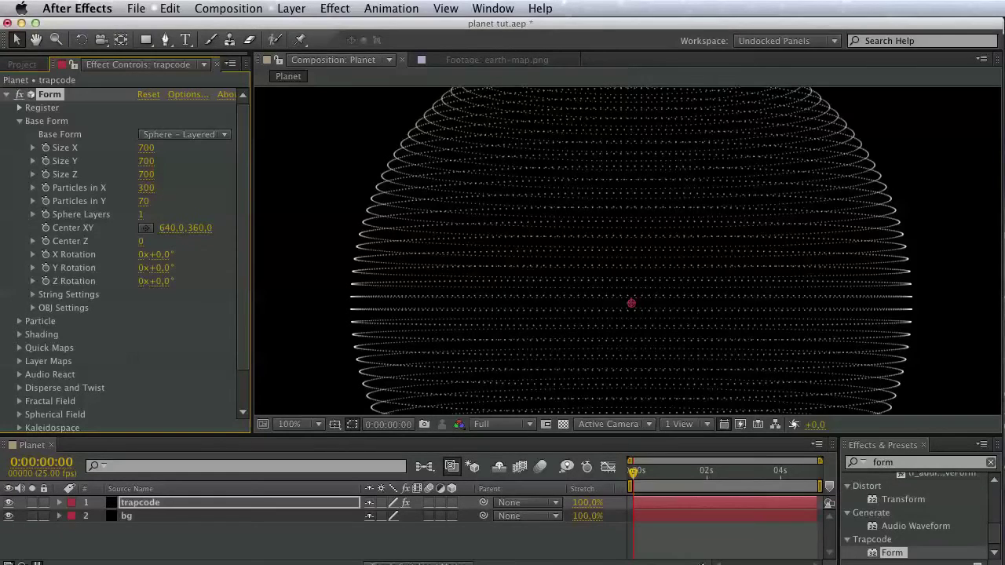
- Try a Particles in Y value of 600 for the Form sphere
{"action": "left_click", "coordinate": [145, 201]}
{"action": "type", "text": "600"}
{"action": "key", "text": "Return"}
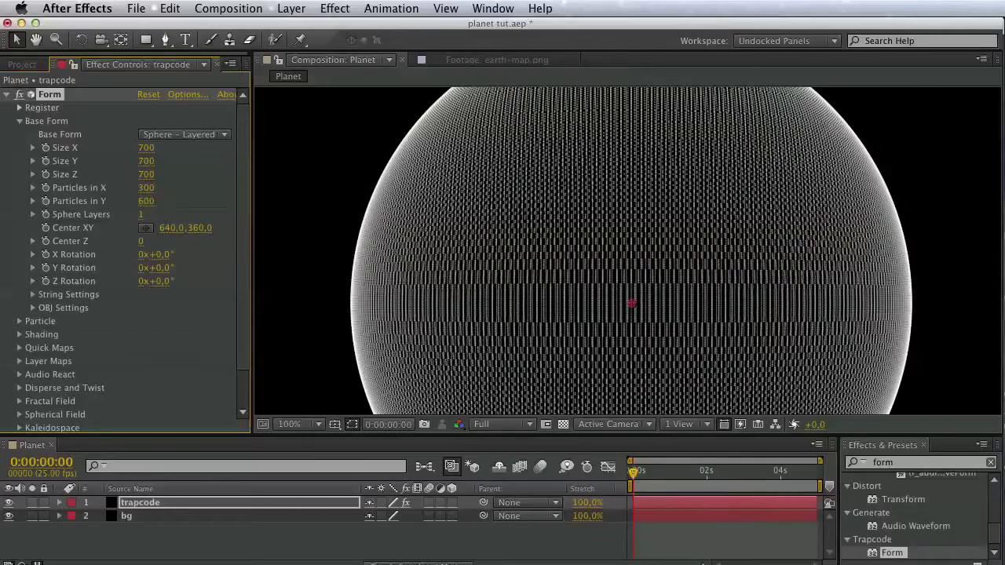
- Try 300 Particles in Y with 600 Particles in X for the Form sphere
{"action": "left_click", "coordinate": [33, 201]}
{"action": "left_click_drag", "start_coordinate": [224, 229], "coordinate": [111, 223]}
{"action": "left_click", "coordinate": [149, 203]}
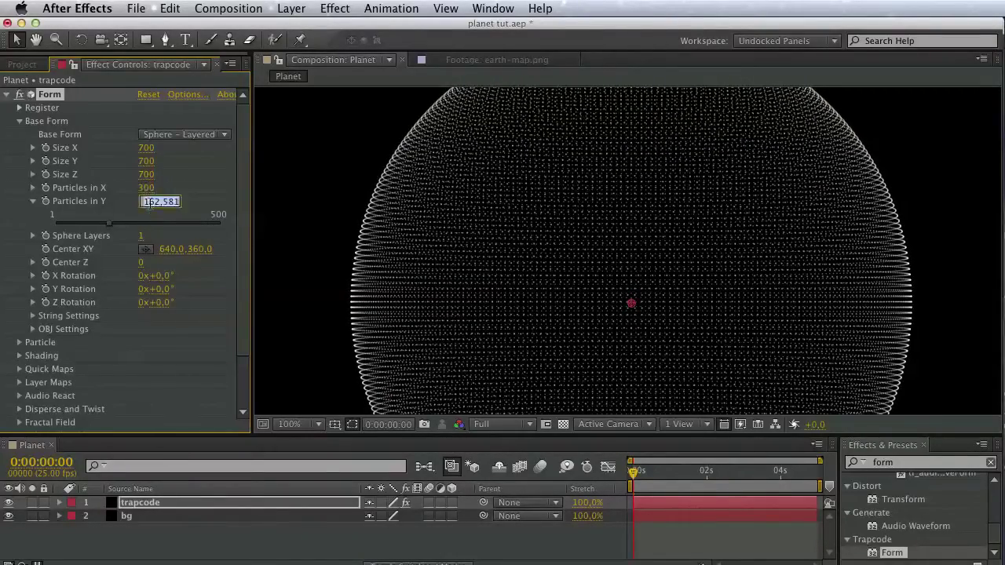
{"action": "type", "text": "300"}
{"action": "key", "text": "Return"}
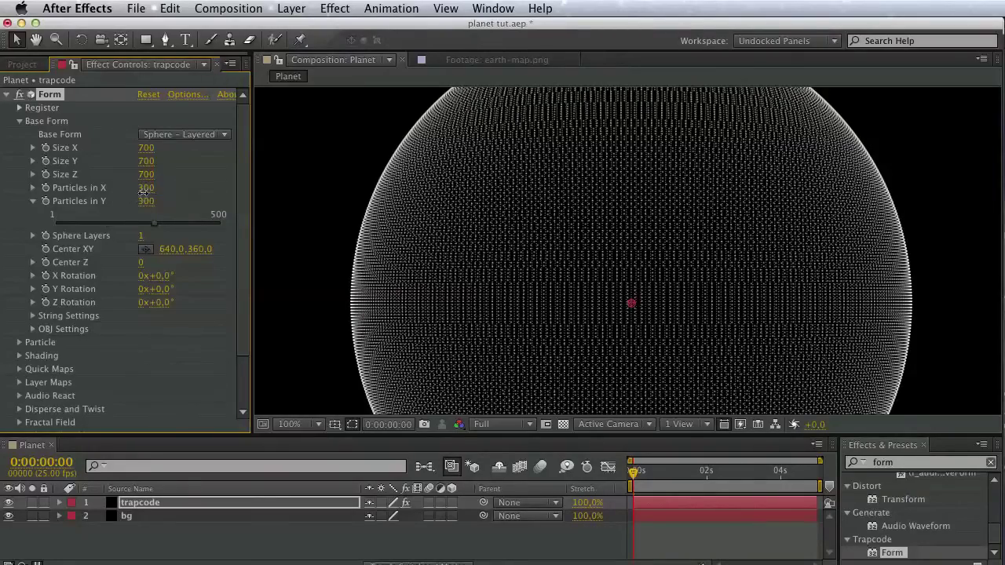
{"action": "left_click", "coordinate": [151, 188]}
{"action": "type", "text": "600"}
{"action": "key", "text": "Return"}
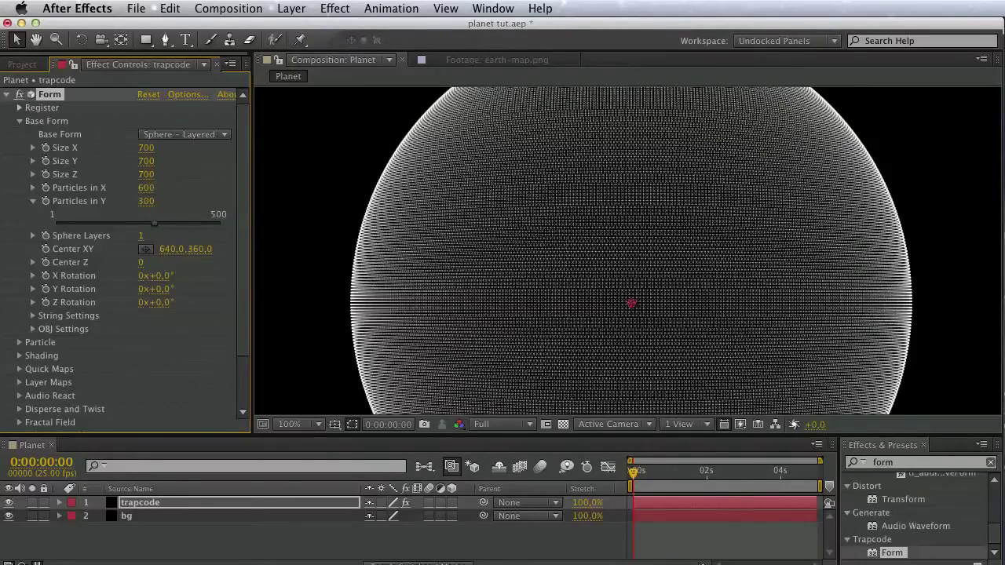
{"action": "left_click_drag", "start_coordinate": [494, 186], "coordinate": [460, 179]}
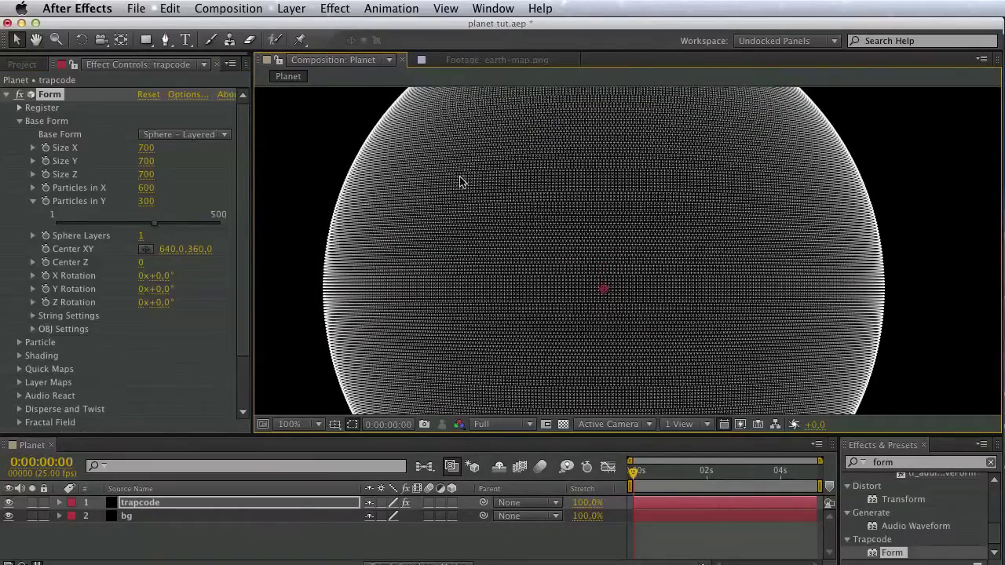
- Set the Form sphere's Particles in Y to 150 and Particles in X to 300
{"action": "left_click", "coordinate": [153, 205]}
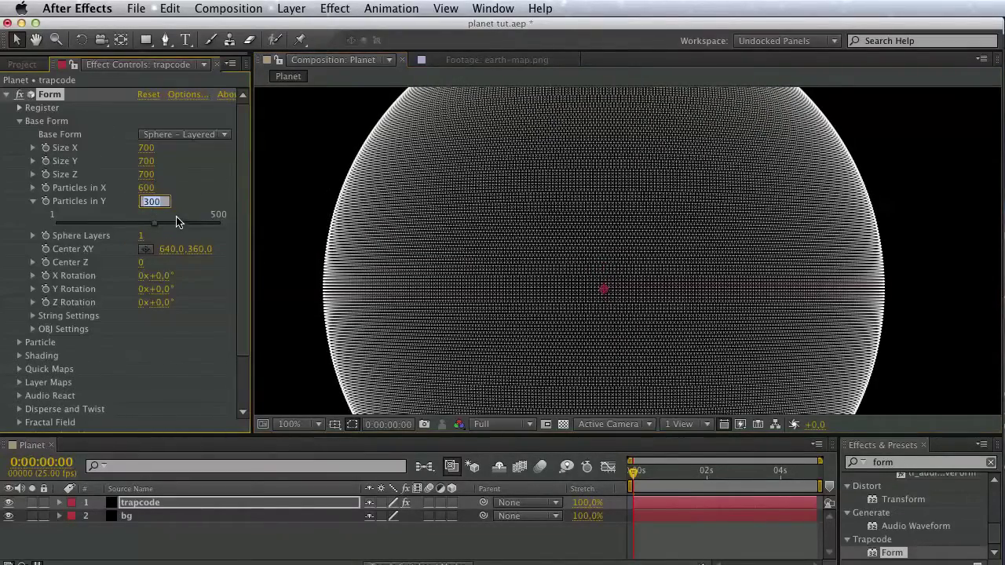
{"action": "type", "text": "150"}
{"action": "left_click", "coordinate": [148, 188]}
{"action": "key", "text": "Return"}
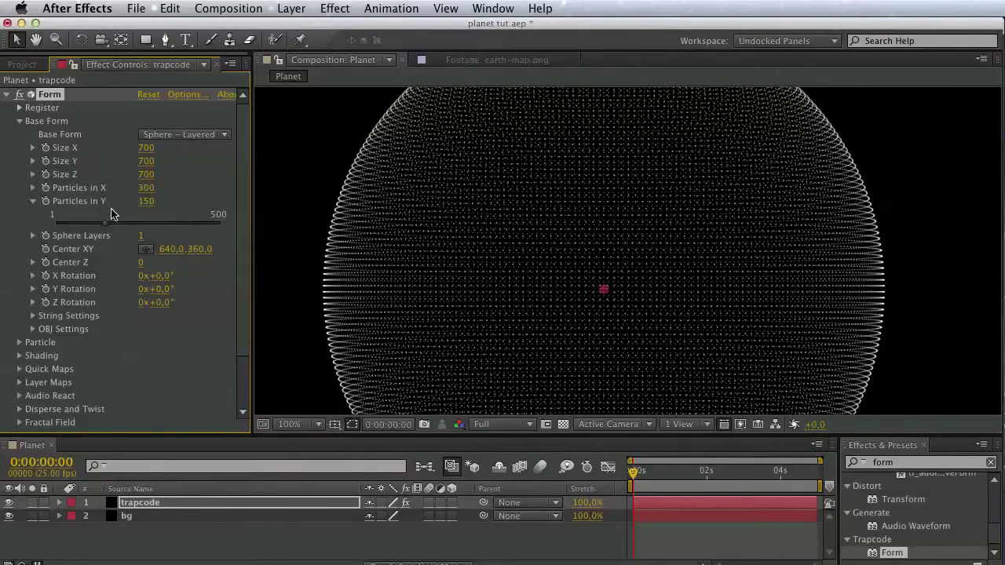
- In Form's Particle settings, set Size to 1 and Color to the saved light purple-pink swatch
{"action": "scroll", "coordinate": [76, 302], "scroll_direction": "down", "scroll_amount": 5}
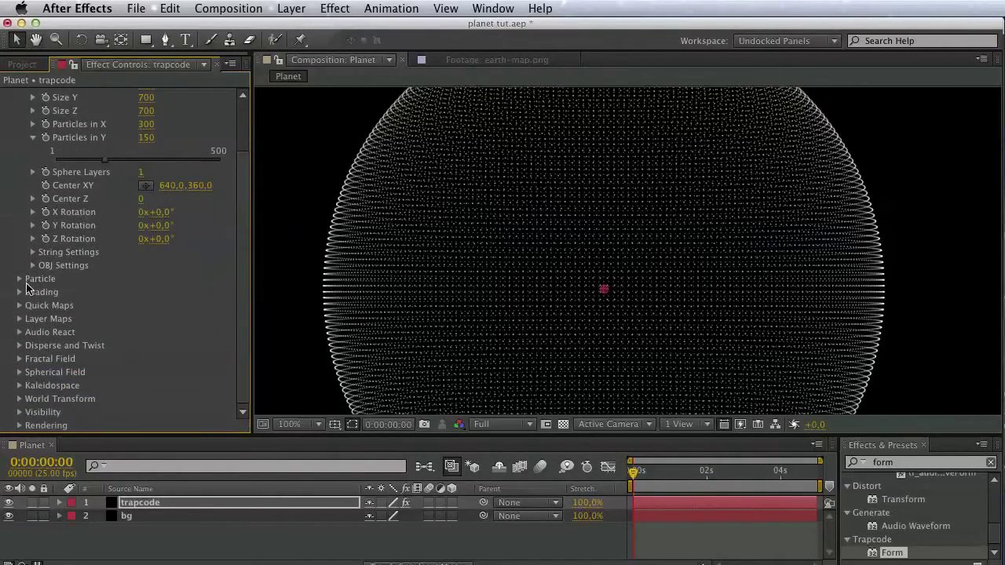
{"action": "left_click", "coordinate": [19, 279]}
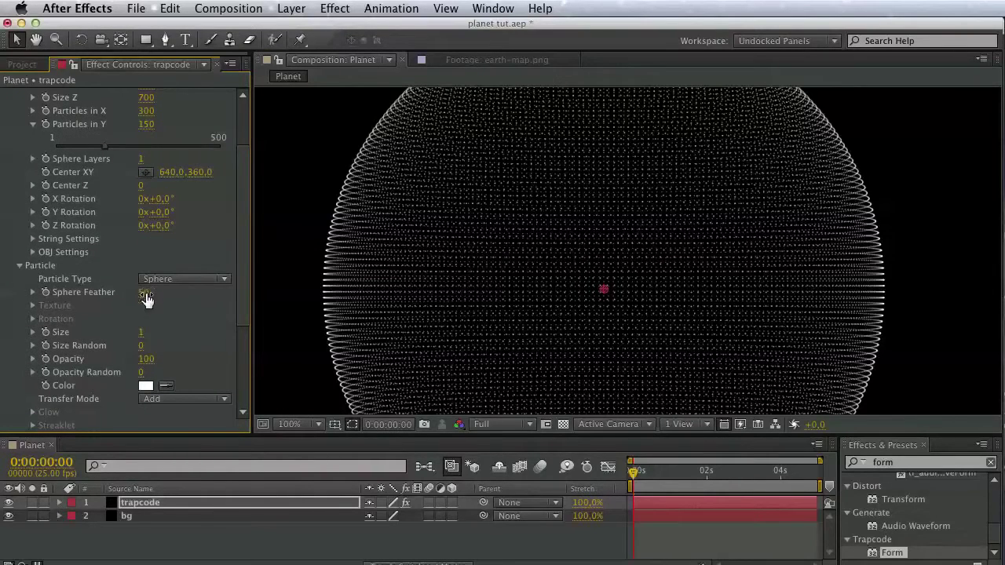
{"action": "left_click", "coordinate": [143, 335]}
{"action": "type", "text": "1.3"}
{"action": "key", "text": "Return"}
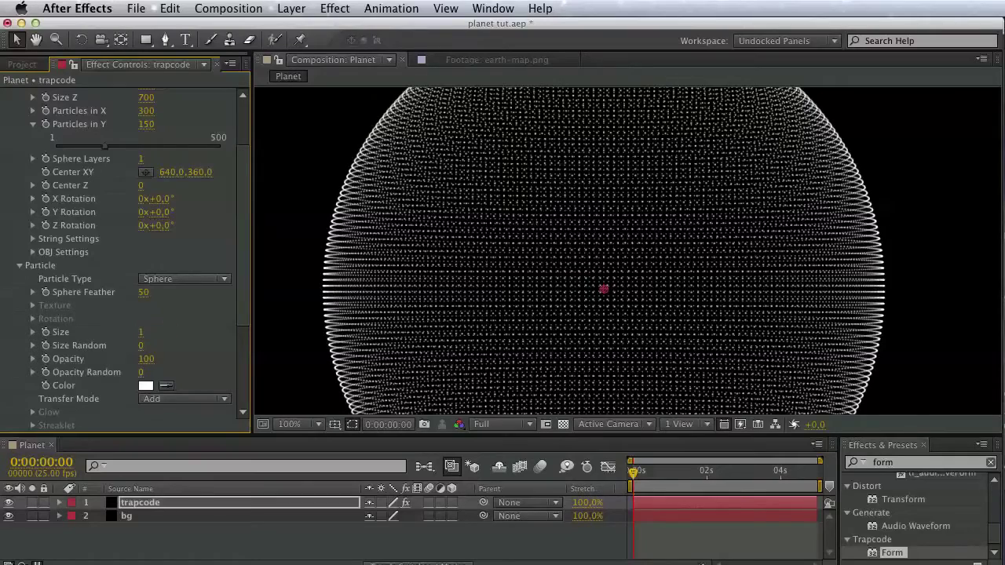
{"action": "left_click", "coordinate": [146, 385]}
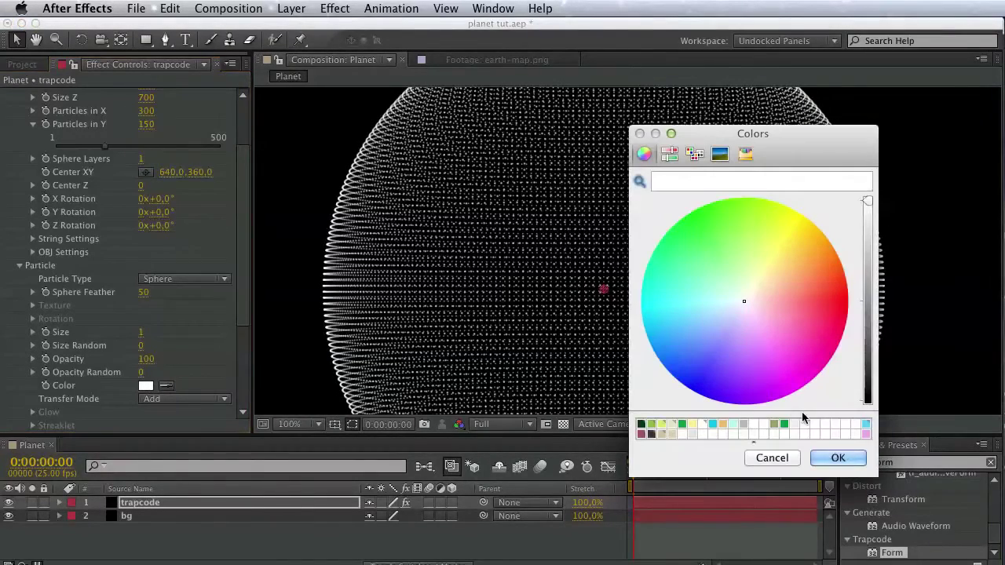
{"action": "left_click", "coordinate": [866, 425]}
{"action": "left_click", "coordinate": [866, 434]}
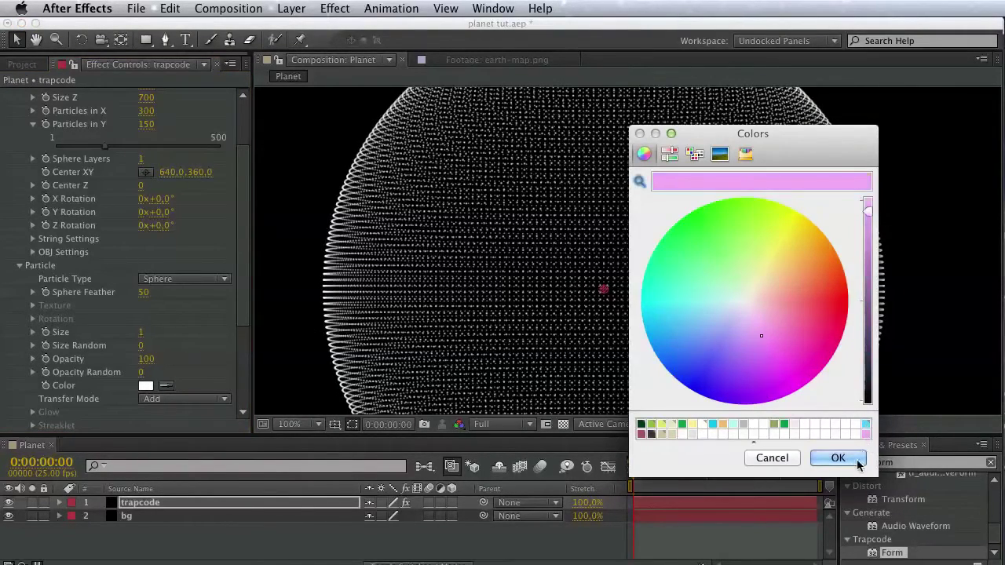
{"action": "left_click", "coordinate": [837, 458]}
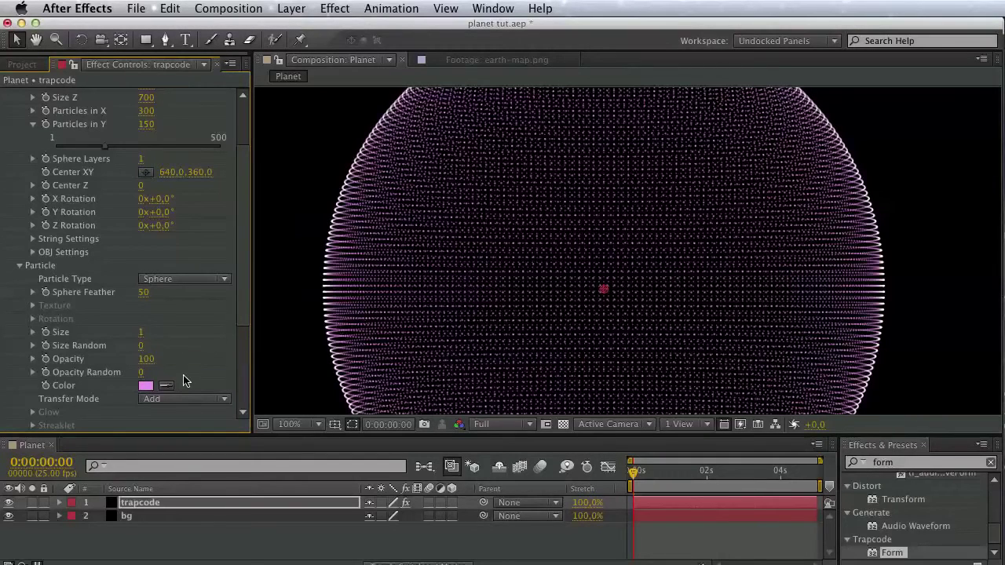
- Compare the Screen and Lighten transfer modes for the Form particles and set Transfer Mode to Screen
{"action": "left_click", "coordinate": [185, 399]}
{"action": "left_click", "coordinate": [181, 453]}
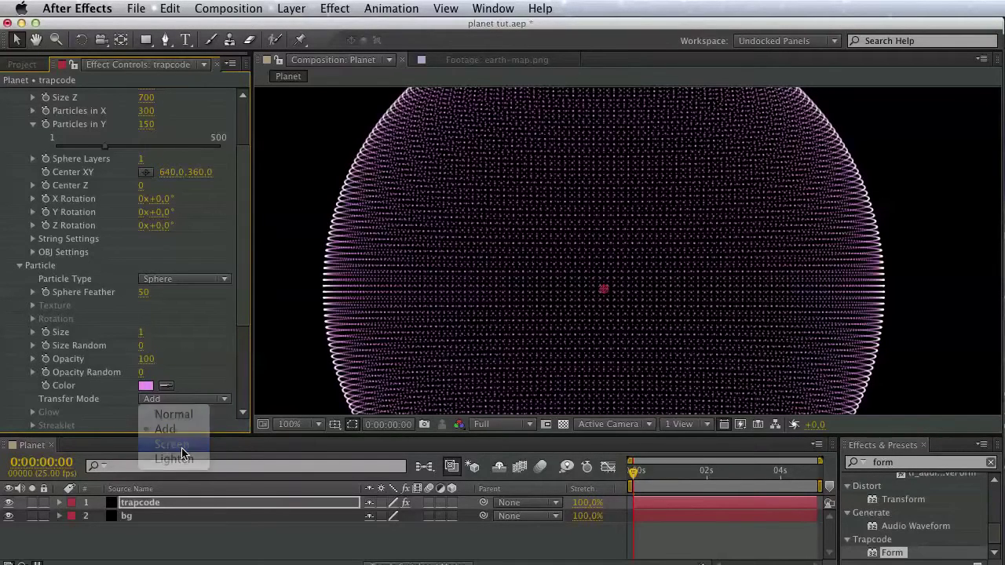
{"action": "left_click", "coordinate": [188, 406]}
{"action": "left_click", "coordinate": [187, 459]}
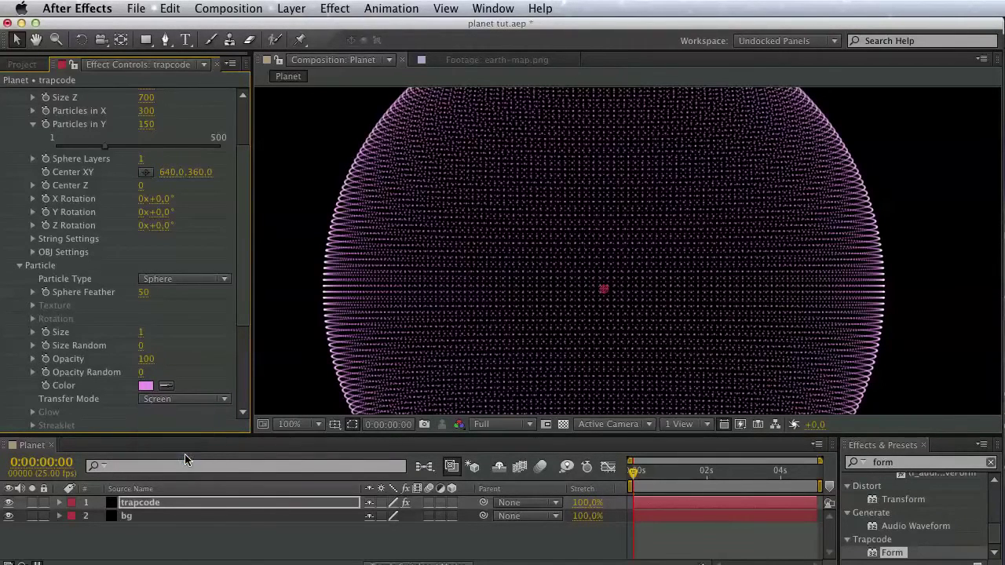
{"action": "left_click", "coordinate": [195, 405]}
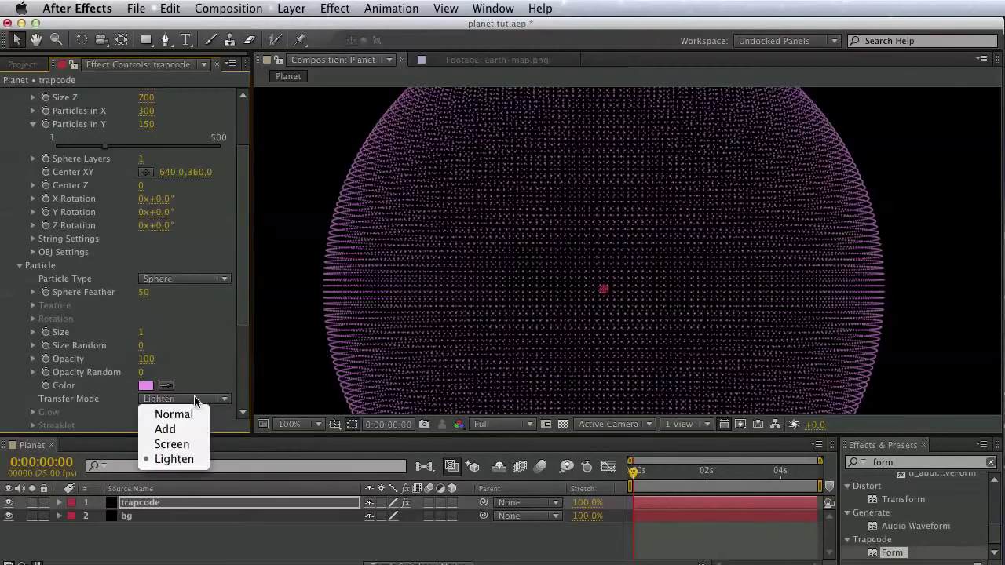
{"action": "left_click", "coordinate": [197, 444]}
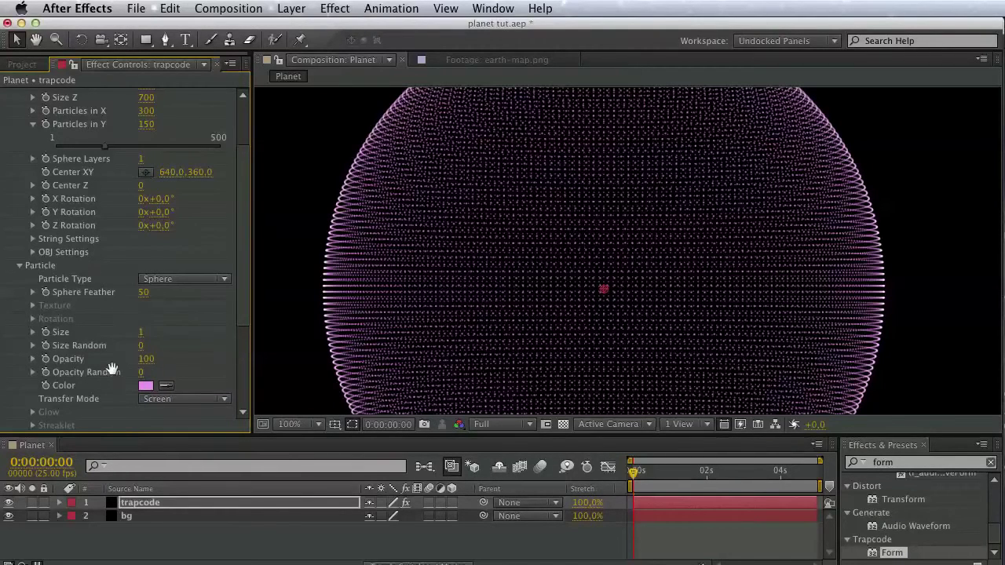
- Add earth-map.png to the Planet composition beneath the bg layer and hide it
{"action": "scroll", "coordinate": [112, 369], "scroll_direction": "down", "scroll_amount": 5}
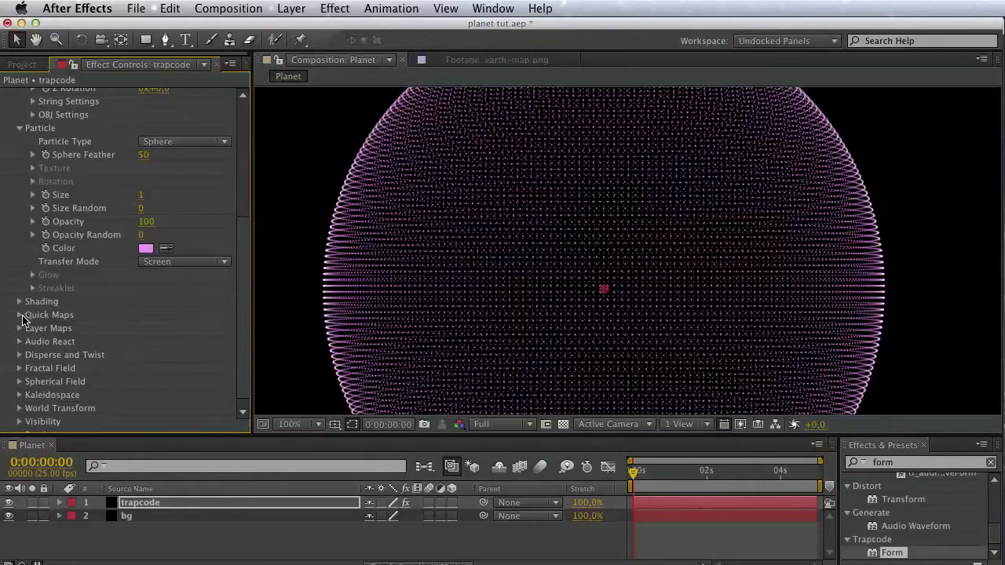
{"action": "left_click", "coordinate": [22, 63]}
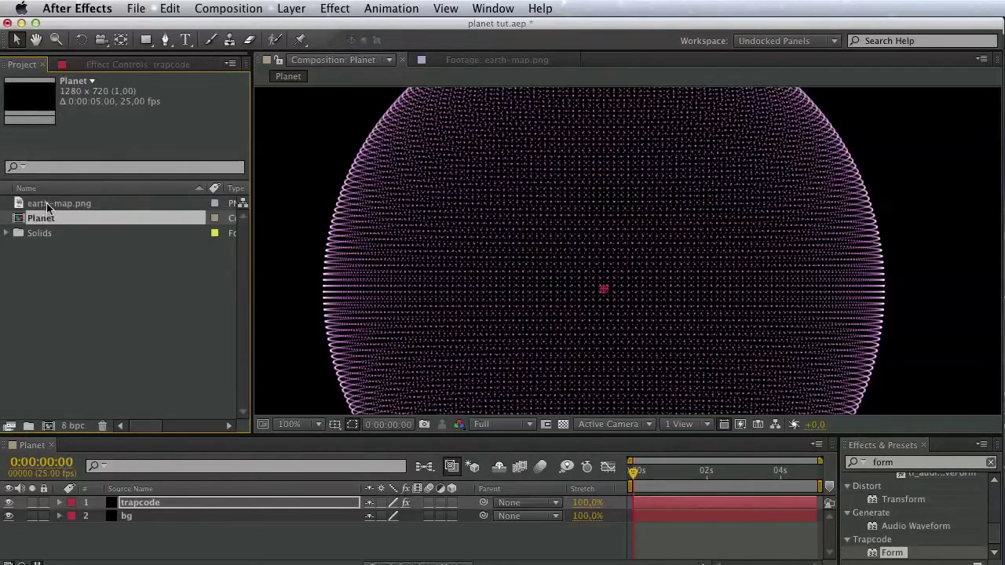
{"action": "left_click", "coordinate": [47, 204]}
{"action": "left_click_drag", "start_coordinate": [77, 335], "coordinate": [49, 535]}
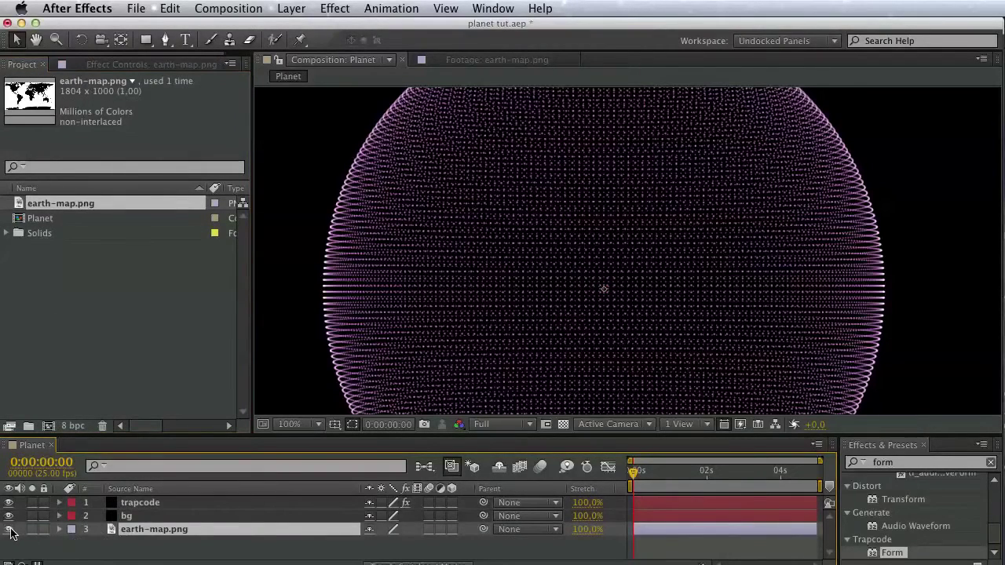
{"action": "left_click", "coordinate": [9, 530]}
- Assign earth-map.png as the Size layer map of the trapcode layer's Form effect and enable Invert Map
{"action": "left_click", "coordinate": [142, 503]}
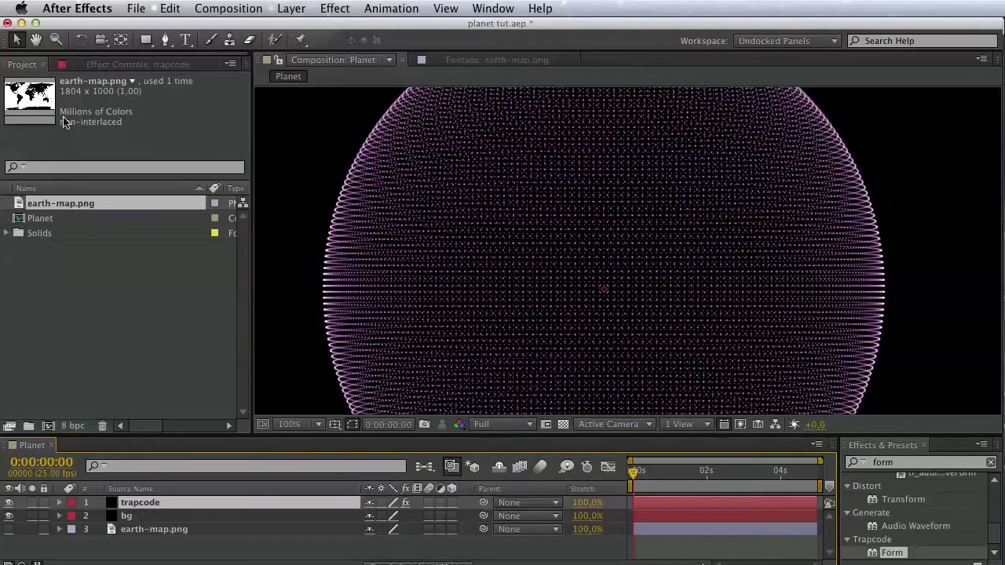
{"action": "left_click", "coordinate": [83, 65]}
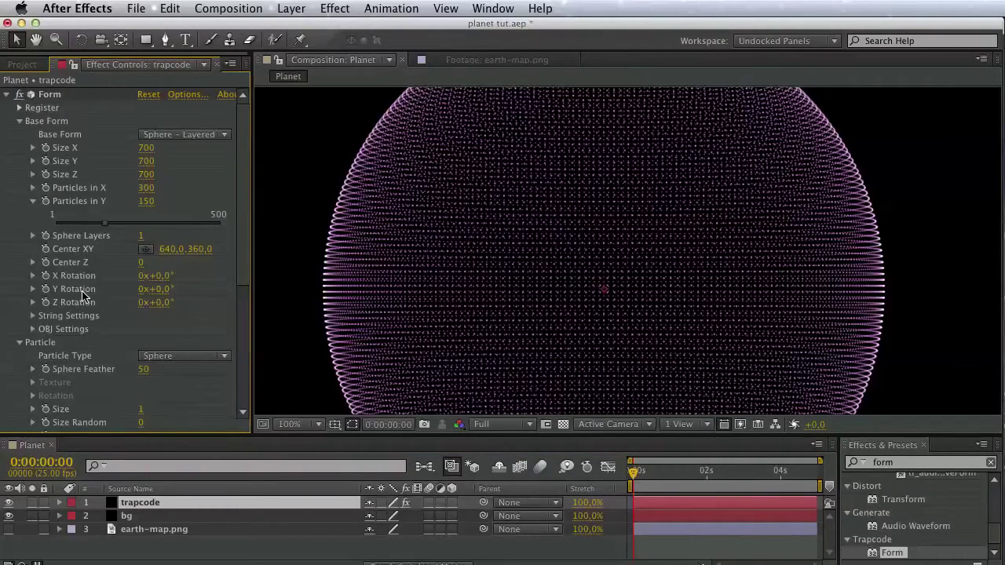
{"action": "scroll", "coordinate": [79, 275], "scroll_direction": "down", "scroll_amount": 6}
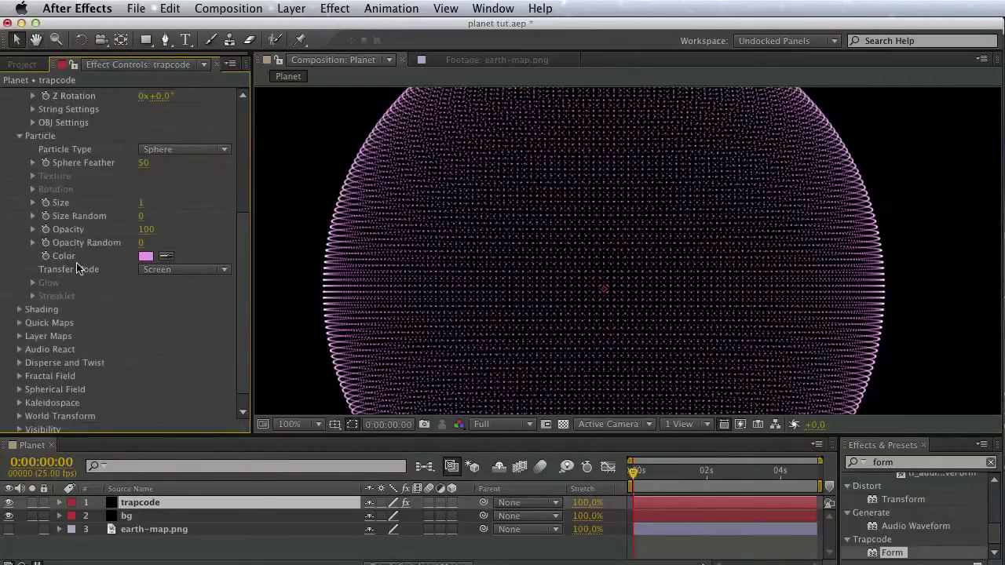
{"action": "scroll", "coordinate": [69, 338], "scroll_direction": "down", "scroll_amount": 1}
{"action": "left_click", "coordinate": [20, 319]}
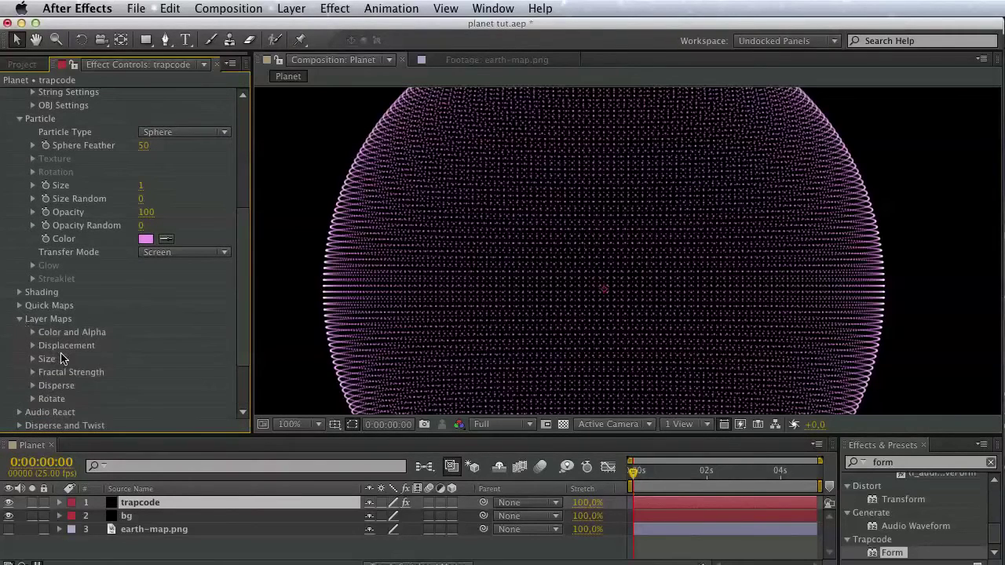
{"action": "left_click", "coordinate": [32, 359]}
{"action": "left_click", "coordinate": [164, 373]}
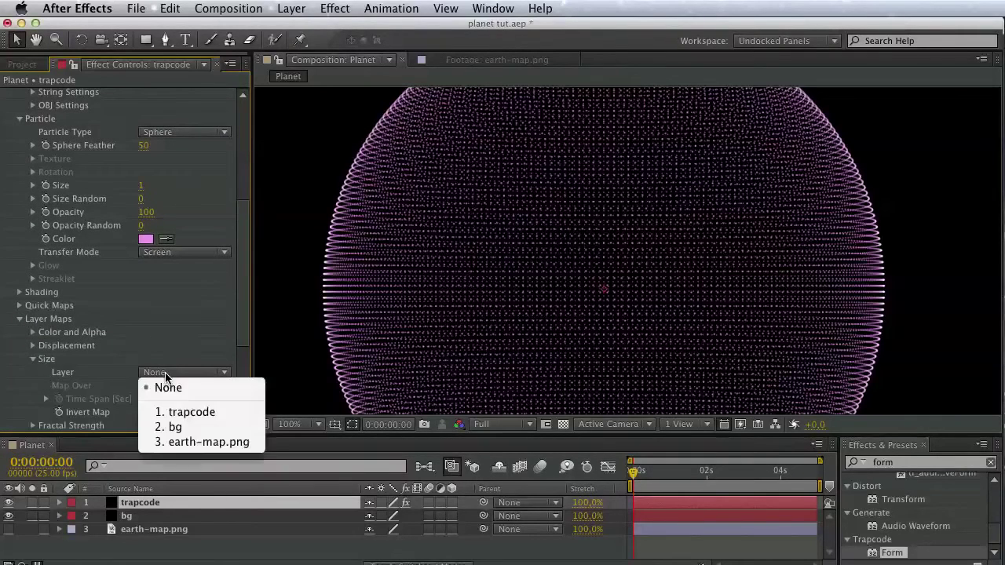
{"action": "left_click", "coordinate": [180, 442]}
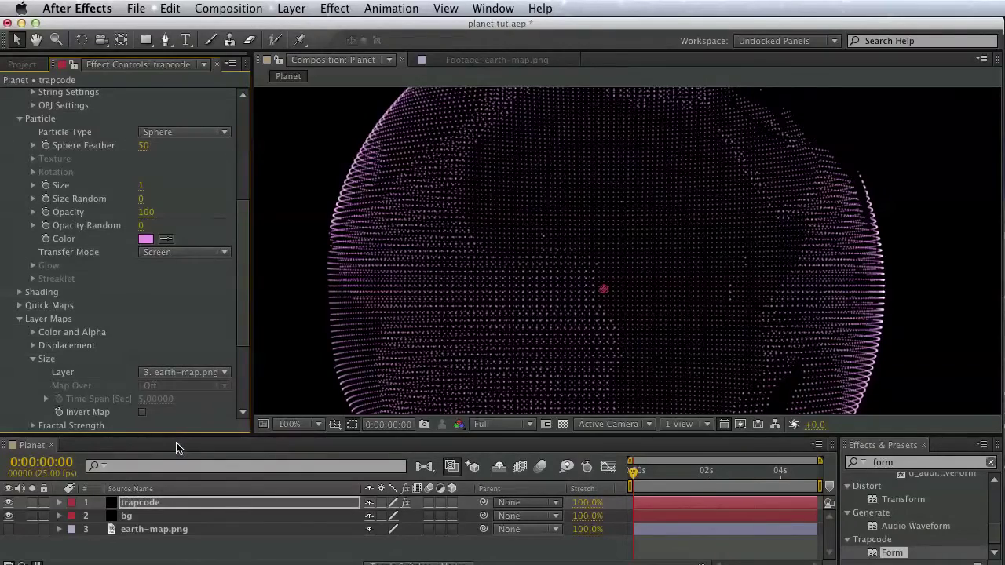
{"action": "left_click", "coordinate": [142, 413]}
{"action": "key", "text": "space"}
{"action": "left_click_drag", "start_coordinate": [472, 268], "coordinate": [416, 274]}
{"action": "key", "text": "v"}
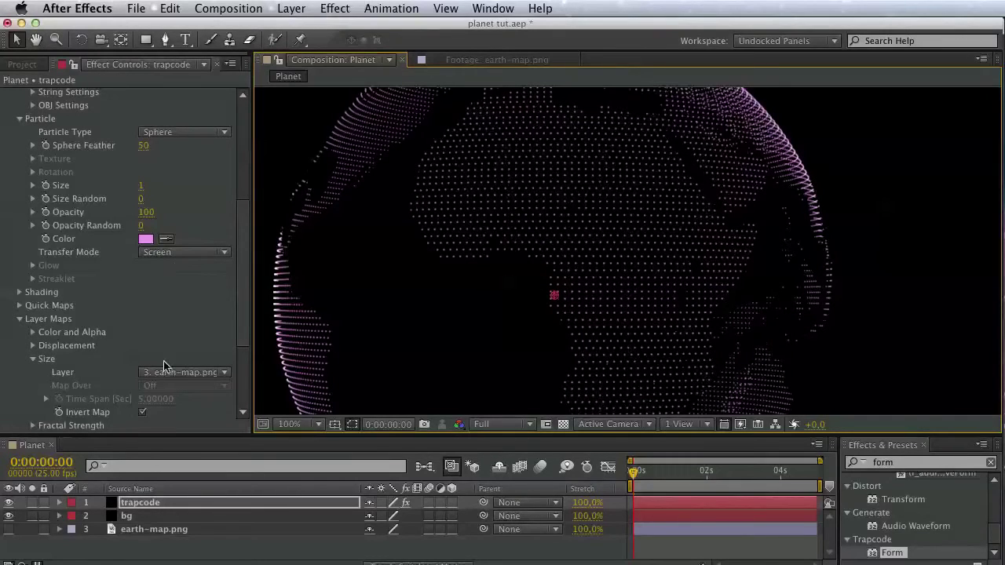
- Create a two-node camera named Camera 1 with a 50 mm focal length and depth of field enabled
{"action": "left_click", "coordinate": [146, 557]}
{"action": "right_click", "coordinate": [148, 556]}
{"action": "mouse_move", "coordinate": [175, 562]}
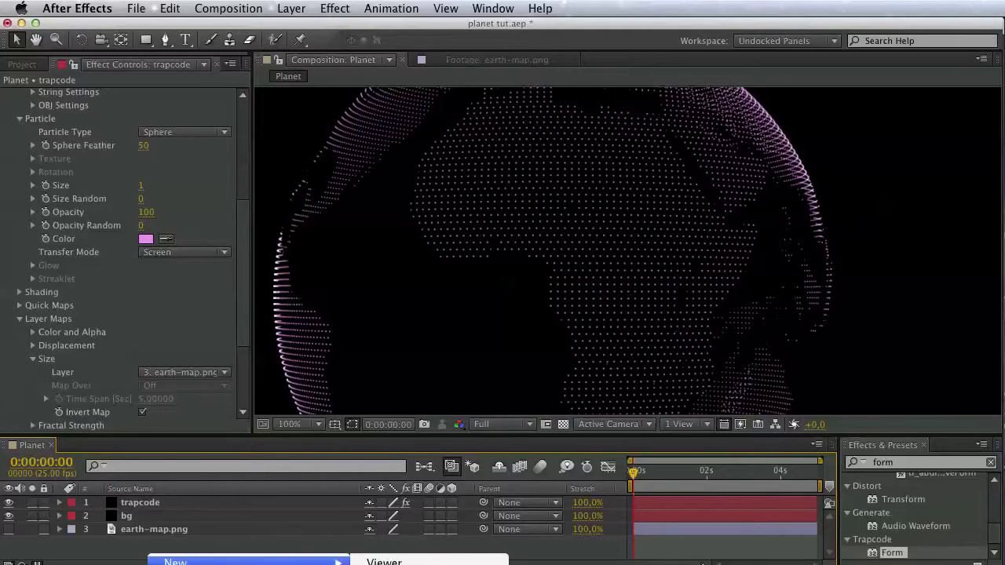
{"action": "left_click", "coordinate": [384, 564]}
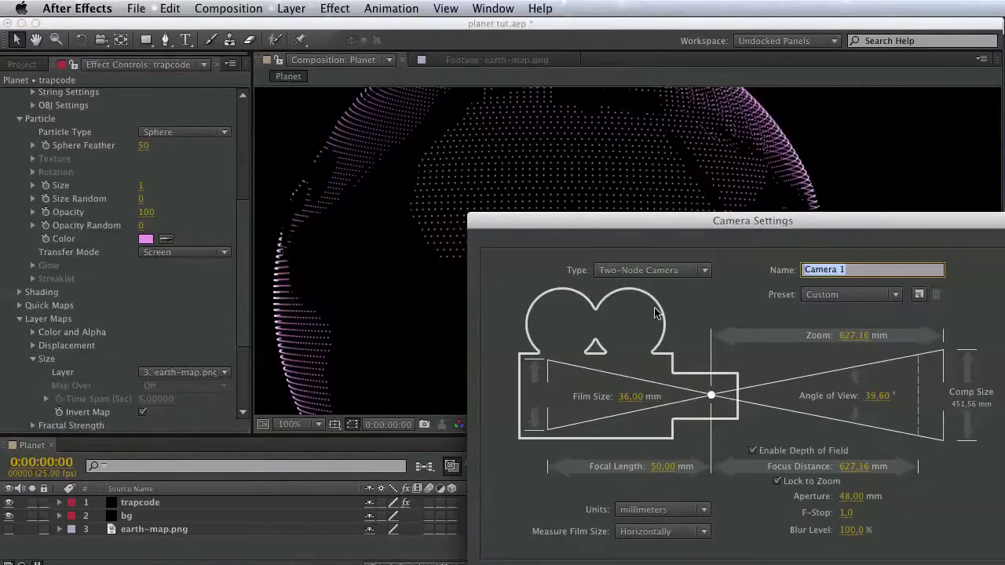
{"action": "left_click_drag", "start_coordinate": [646, 219], "coordinate": [394, 112]}
{"action": "left_click", "coordinate": [557, 342]}
{"action": "left_click", "coordinate": [557, 344]}
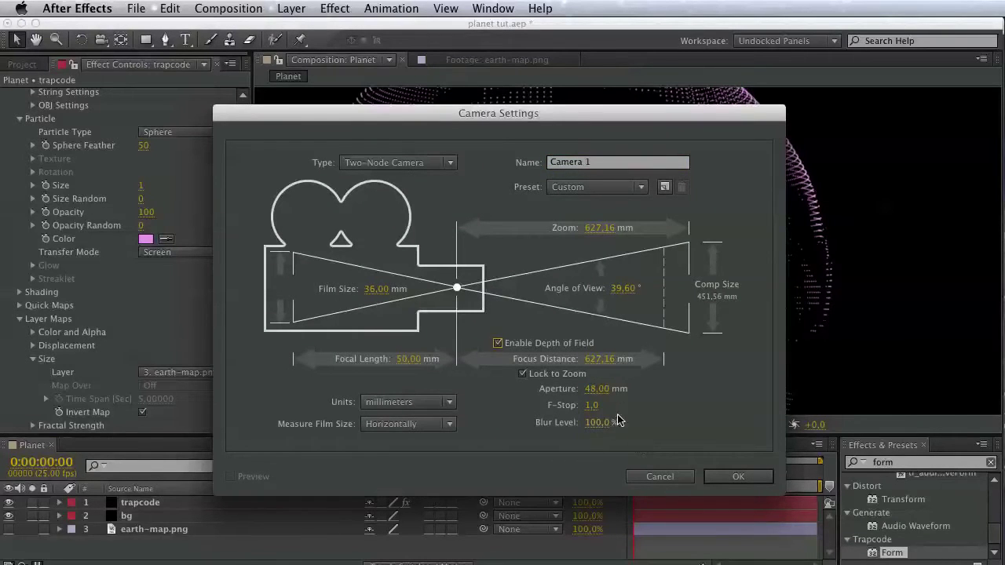
{"action": "left_click", "coordinate": [716, 476]}
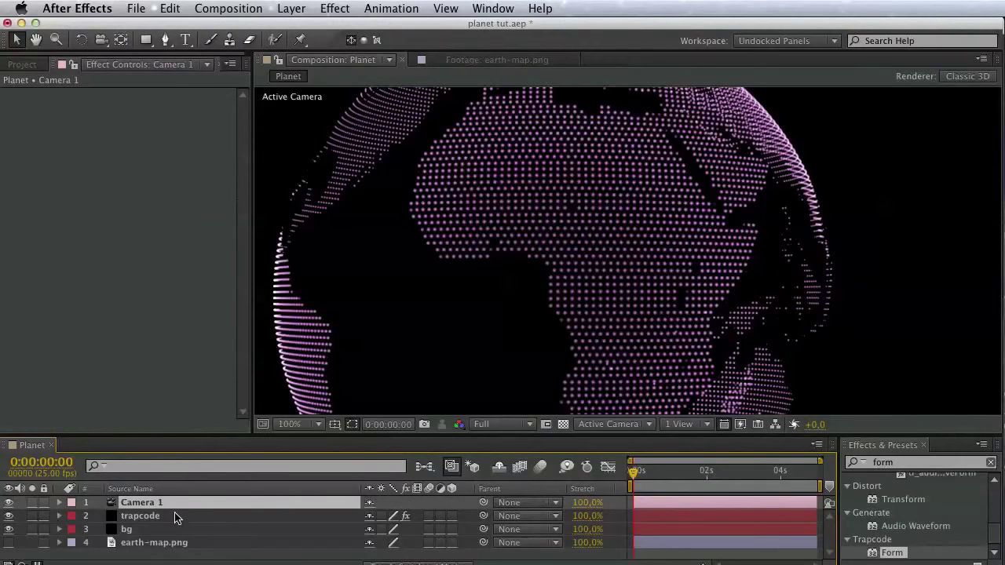
- Open Camera 1's Camera Options and raise the Aperture to 283,1 pixels
{"action": "left_click", "coordinate": [59, 503]}
{"action": "left_click_drag", "start_coordinate": [394, 274], "coordinate": [507, 274]}
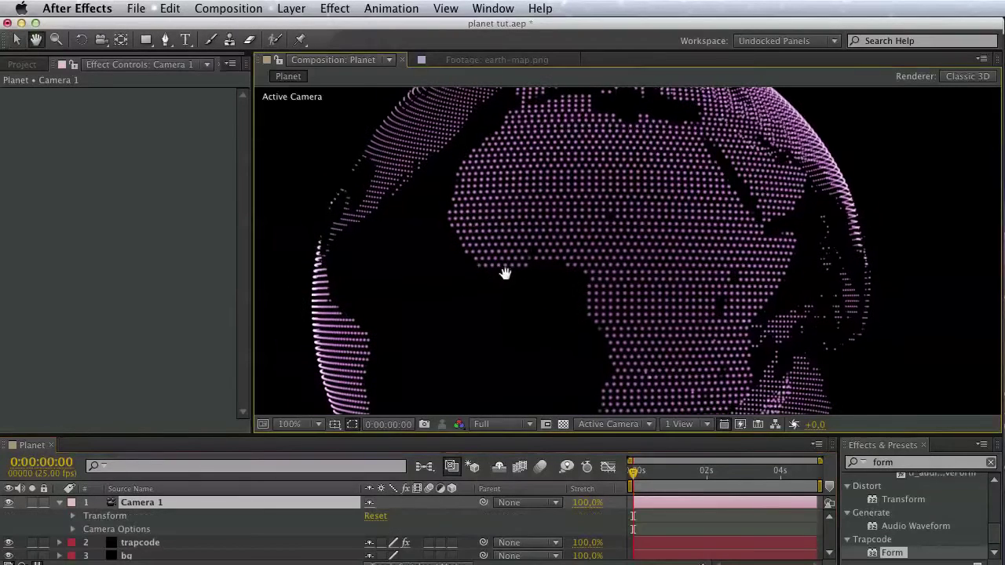
{"action": "left_click", "coordinate": [72, 529]}
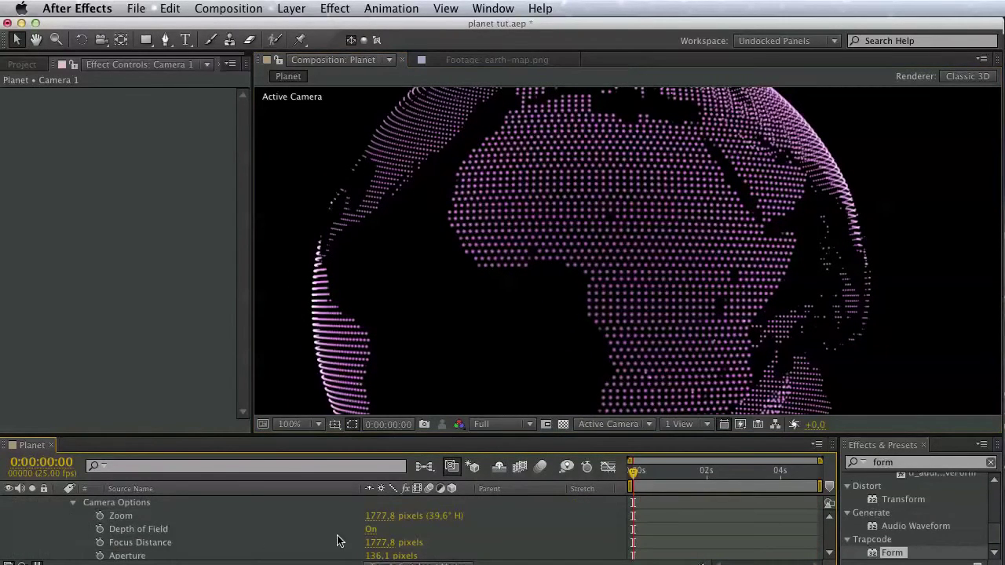
{"action": "scroll", "coordinate": [381, 542], "scroll_direction": "down", "scroll_amount": 3}
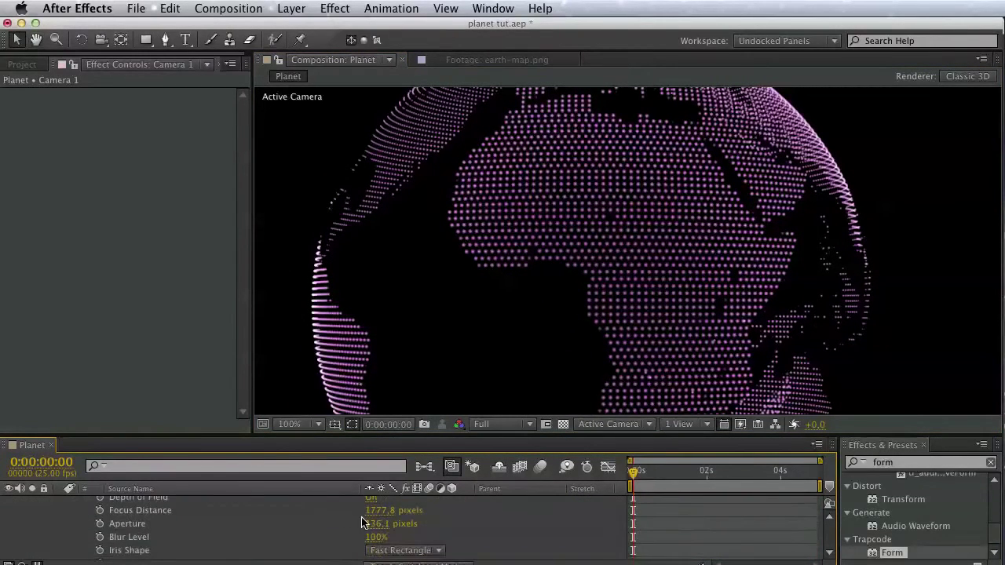
{"action": "left_click_drag", "start_coordinate": [373, 531], "coordinate": [496, 533]}
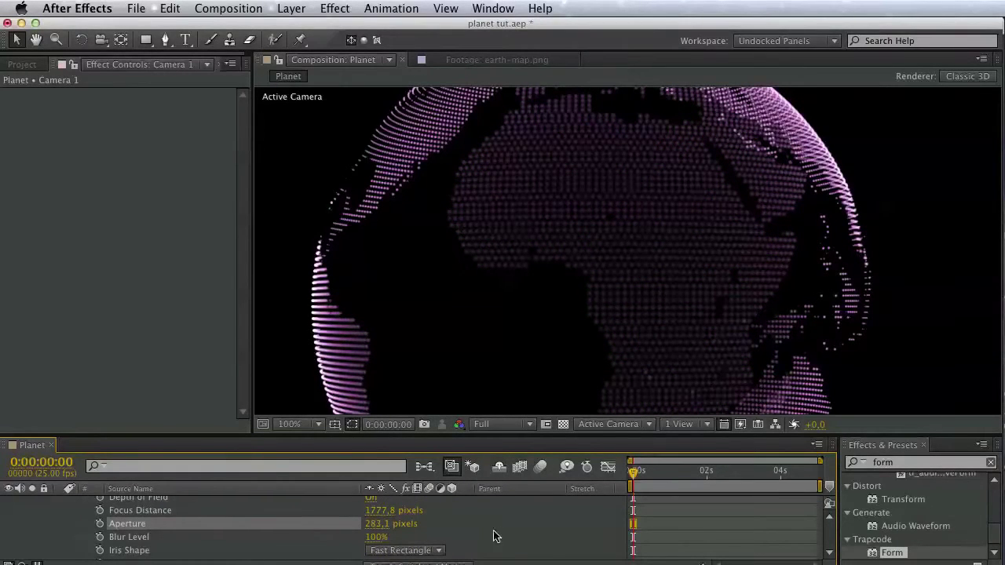
- Set Camera 1's Blur Level to 166% and its Focus Distance to 1424,8 pixels
{"action": "left_click_drag", "start_coordinate": [376, 537], "coordinate": [429, 538]}
{"action": "left_click_drag", "start_coordinate": [385, 513], "coordinate": [157, 498]}
{"action": "left_click_drag", "start_coordinate": [149, 498], "coordinate": [103, 501]}
{"action": "left_click", "coordinate": [125, 512]}
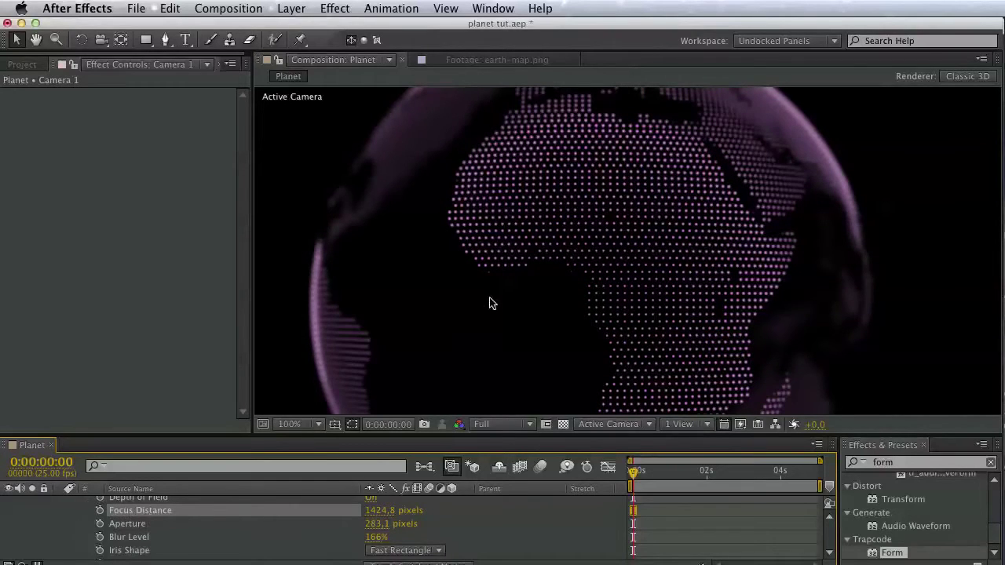
- Fine-tune Camera 1's Focus Distance and set its Aperture to 280,1 pixels, collapse the camera's properties and select the trapcode layer
{"action": "key", "text": "space"}
{"action": "mouse_move", "coordinate": [490, 303]}
{"action": "left_mouse_down"}
{"action": "mouse_move", "coordinate": [533, 426]}
{"action": "mouse_move", "coordinate": [492, 230]}
{"action": "mouse_move", "coordinate": [487, 305]}
{"action": "mouse_move", "coordinate": [498, 321]}
{"action": "left_mouse_up"}
{"action": "left_click_drag", "start_coordinate": [376, 524], "coordinate": [416, 509]}
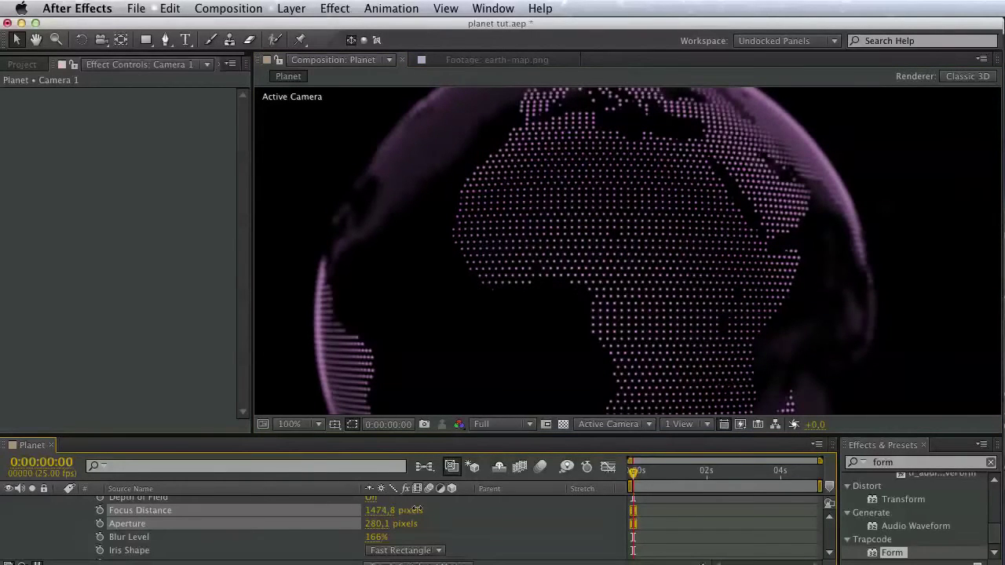
{"action": "left_click_drag", "start_coordinate": [574, 239], "coordinate": [564, 271]}
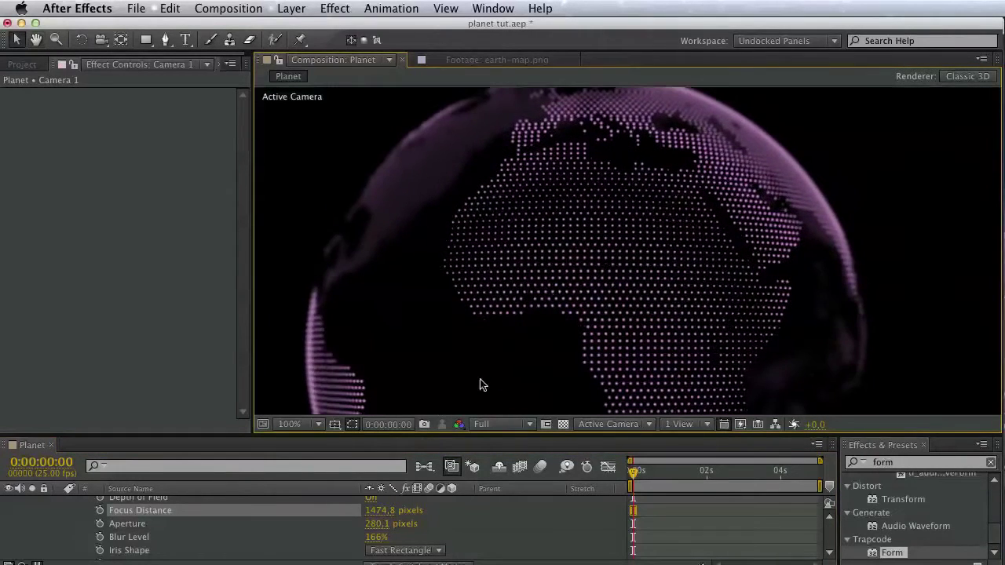
{"action": "left_click_drag", "start_coordinate": [379, 512], "coordinate": [392, 515]}
{"action": "scroll", "coordinate": [212, 506], "scroll_direction": "up", "scroll_amount": 3}
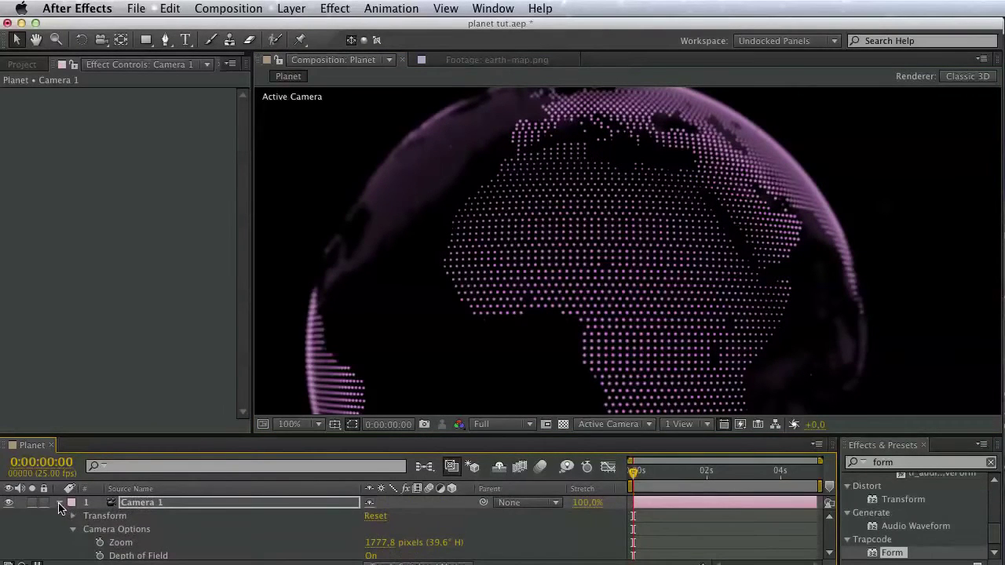
{"action": "left_click", "coordinate": [60, 504]}
{"action": "left_click", "coordinate": [152, 518]}
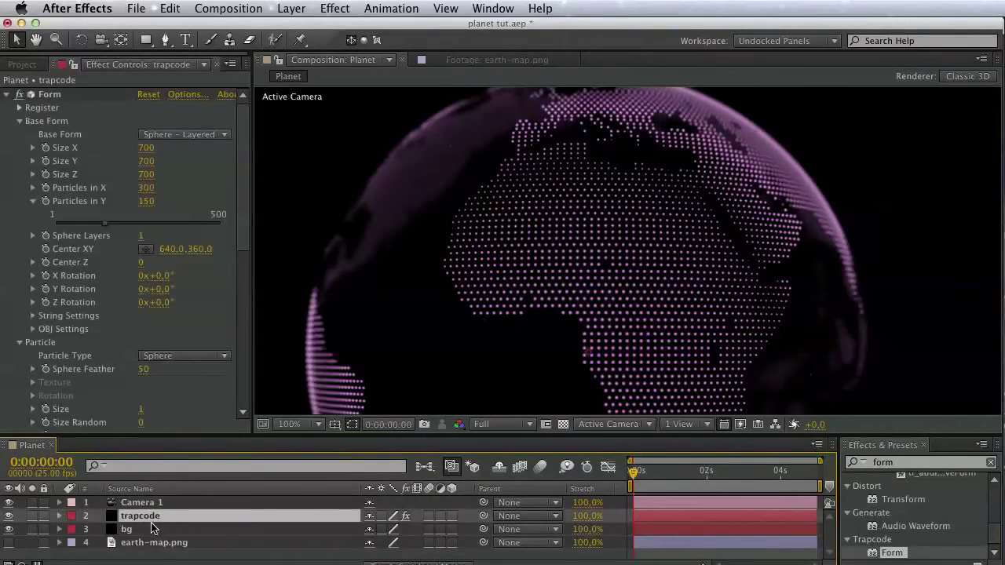
{"action": "left_click_drag", "start_coordinate": [516, 316], "coordinate": [475, 280]}
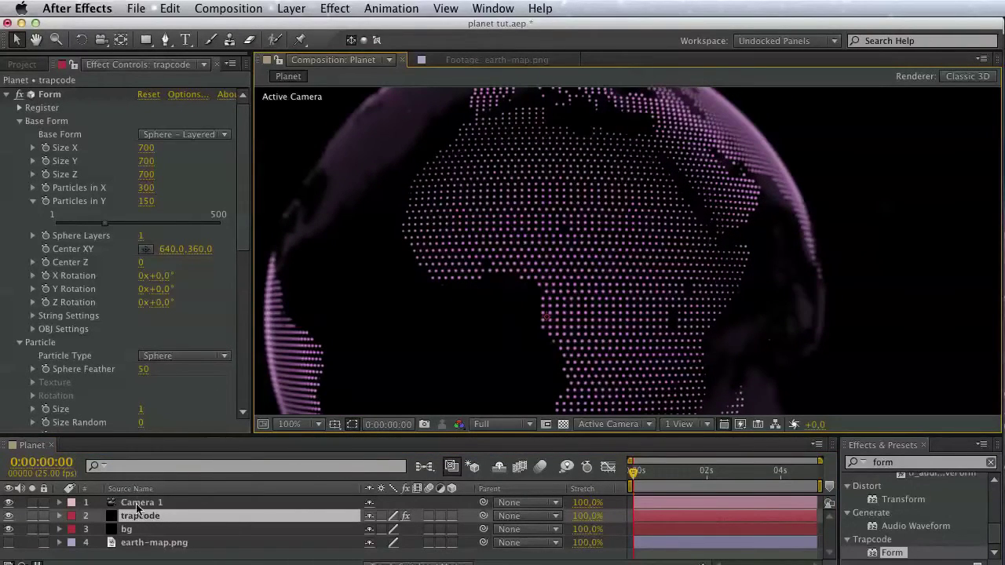
- Create a new composition from earth-map.png and rename its image layer to earth
{"action": "left_click", "coordinate": [22, 64]}
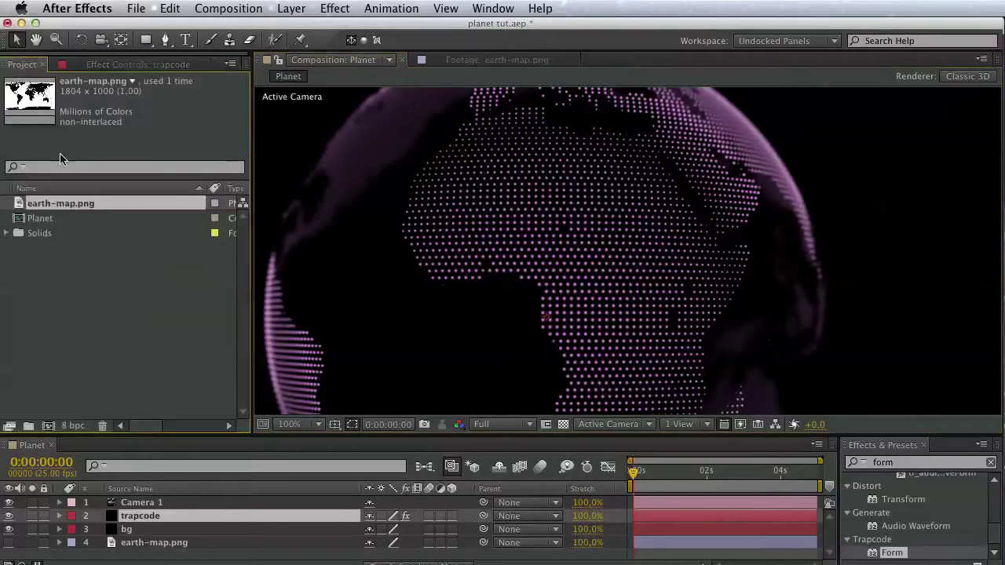
{"action": "left_click", "coordinate": [47, 428]}
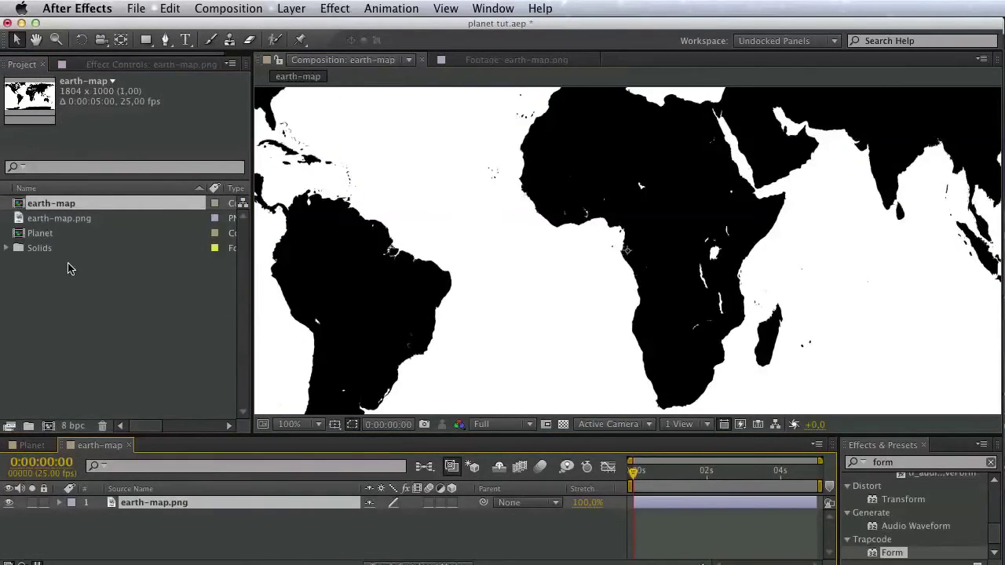
{"action": "key", "text": "Return"}
{"action": "type", "text": "co"}
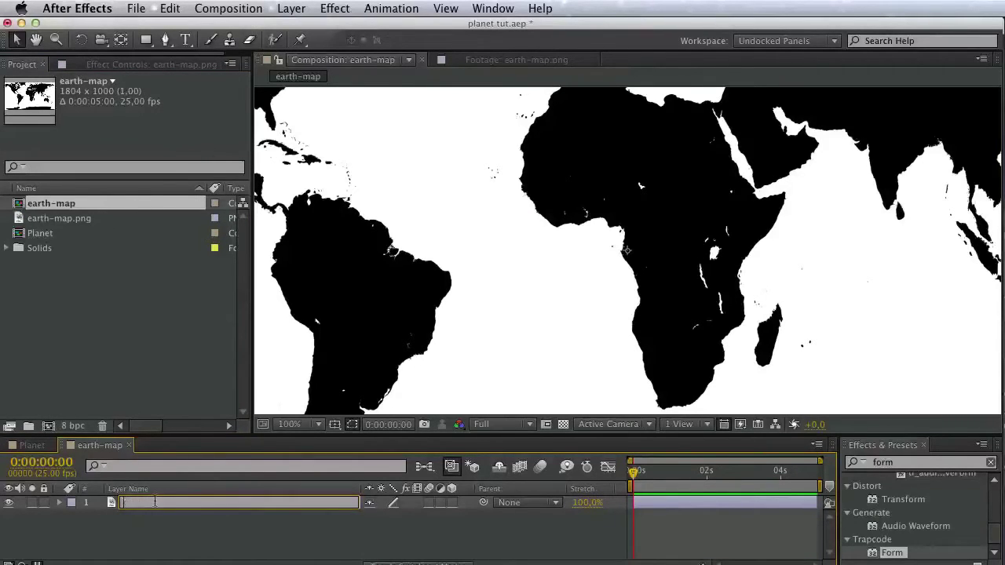
{"action": "key", "text": "Return"}
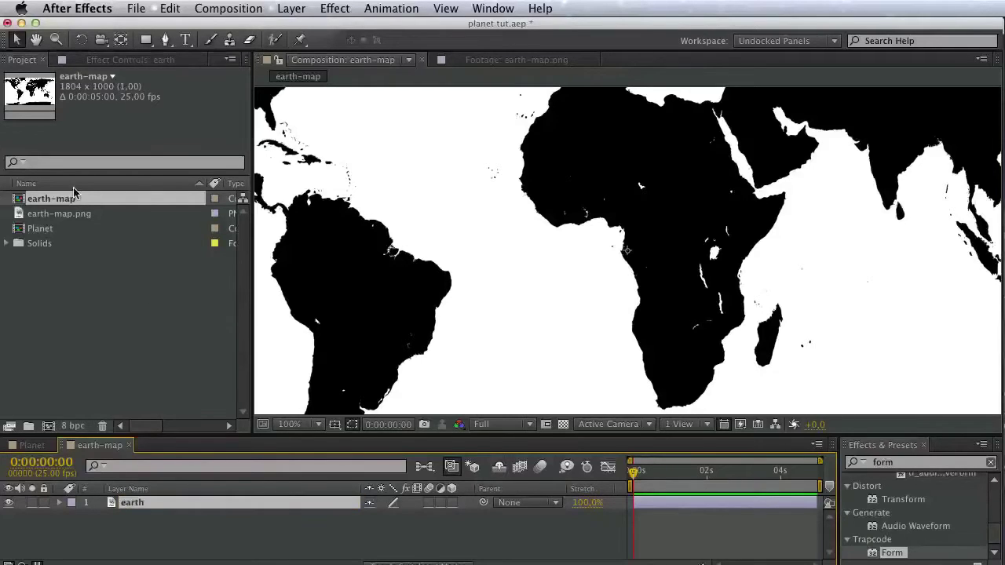
- Rename the earth-map composition in the project to color map
{"action": "left_click", "coordinate": [68, 201]}
{"action": "key", "text": "Return"}
{"action": "type", "text": "colo"}
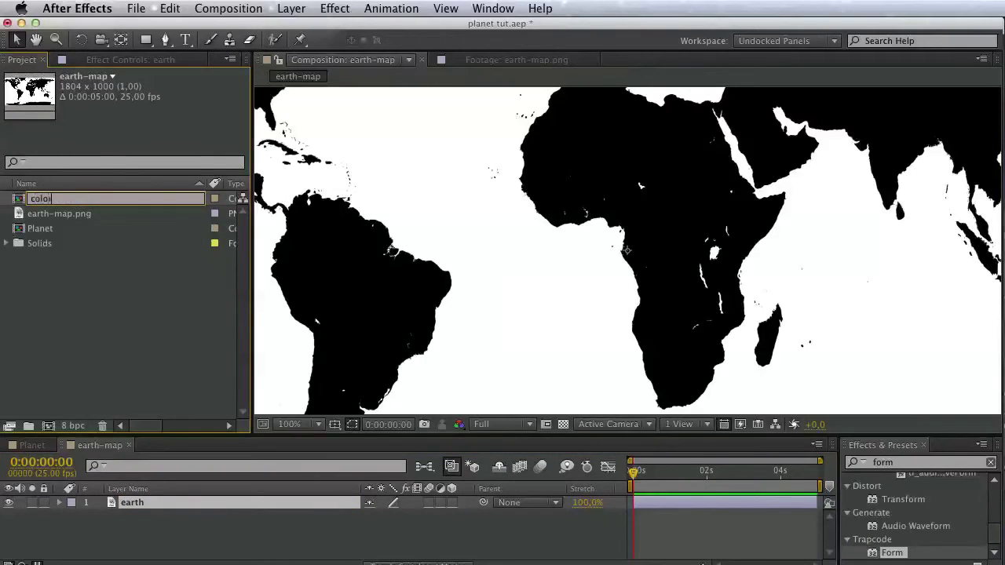
{"action": "type", "text": "r map"}
{"action": "key", "text": "Return"}
- Group the color map composition and earth-map.png in a new project folder named maps and expand it
{"action": "left_click", "coordinate": [39, 214], "text": "shift"}
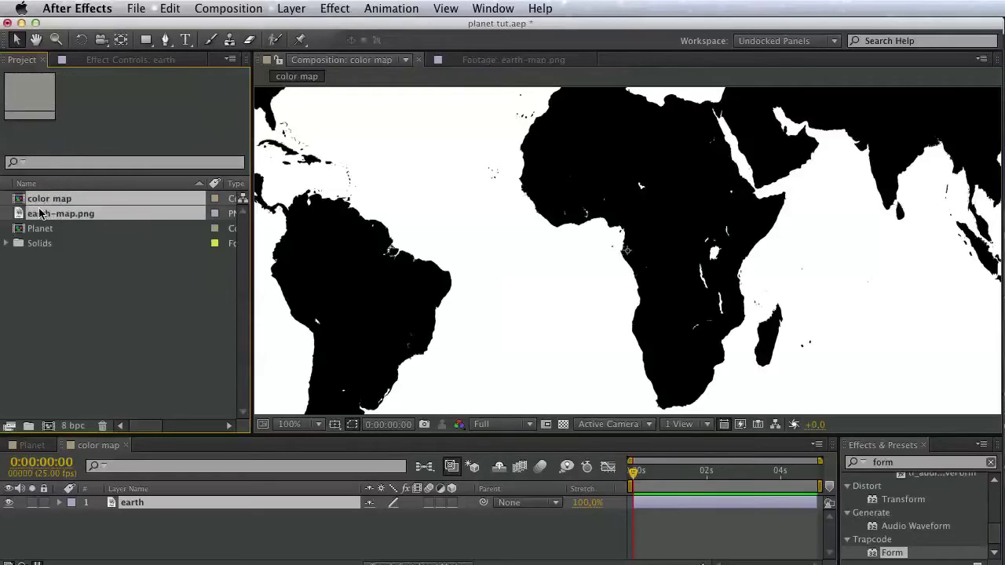
{"action": "left_click_drag", "start_coordinate": [94, 218], "coordinate": [30, 424]}
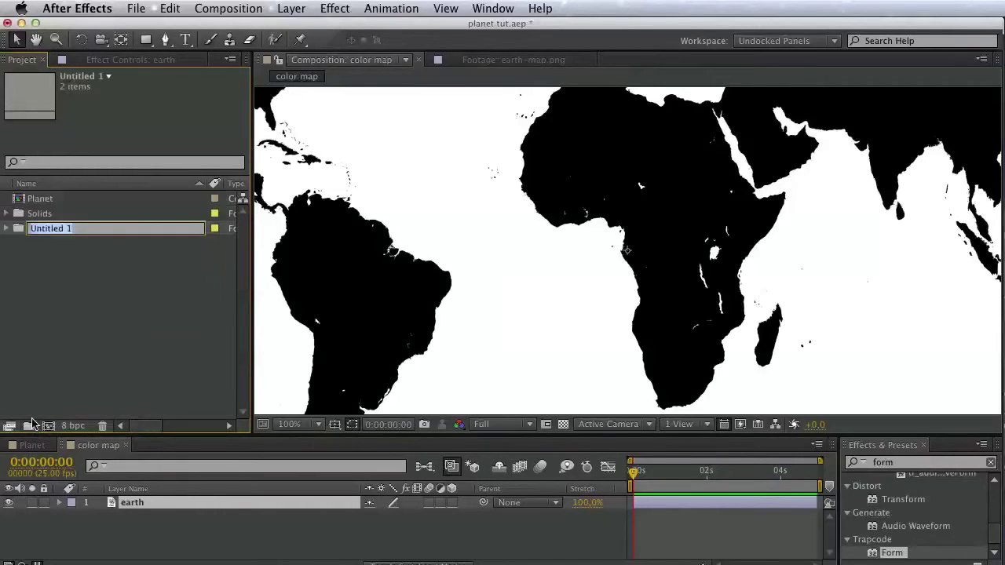
{"action": "type", "text": "maps"}
{"action": "key", "text": "Return"}
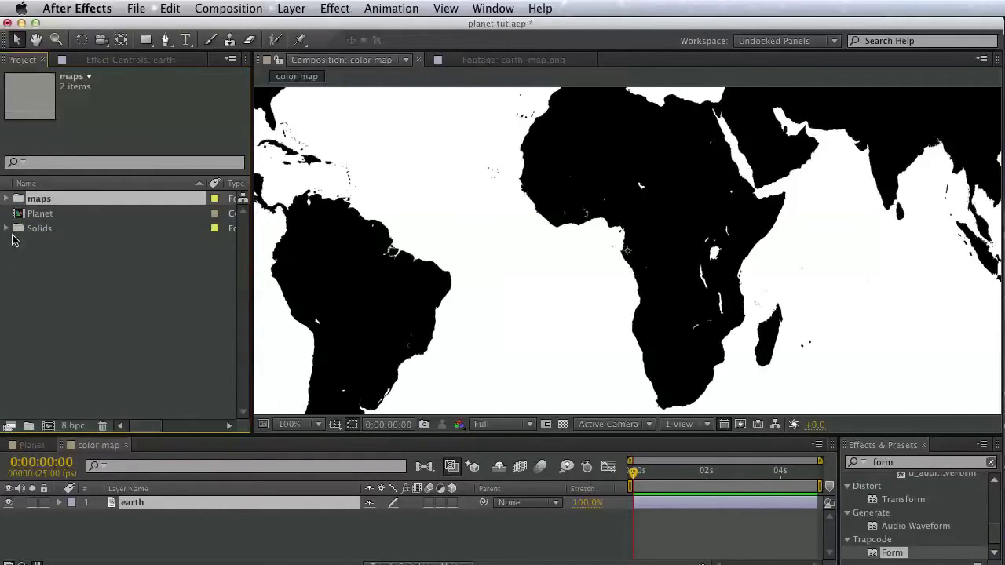
{"action": "left_click", "coordinate": [7, 199]}
{"action": "left_click", "coordinate": [36, 214]}
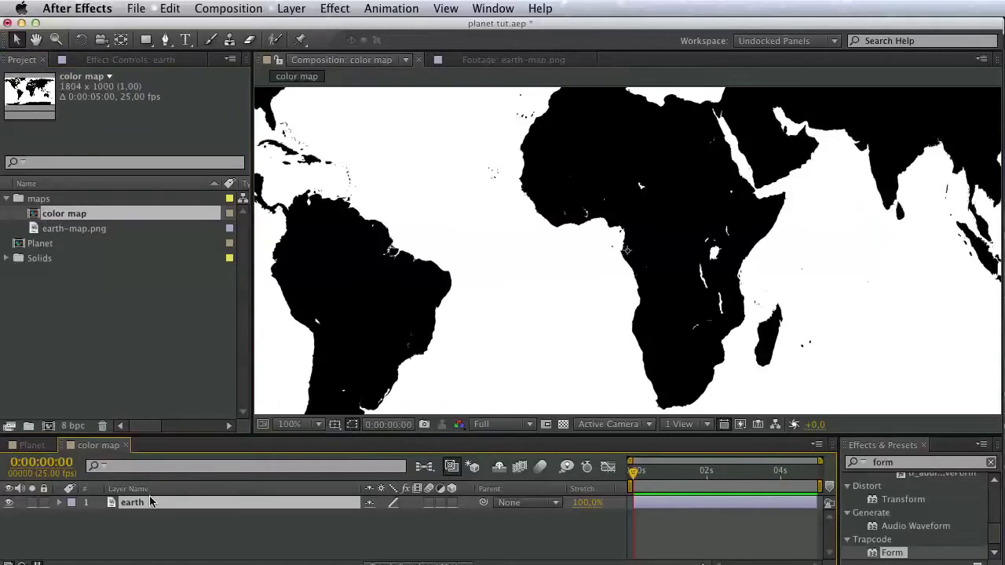
- Add a black solid above the earth layer in color map and apply the Turbulent Noise effect to it
{"action": "key", "text": "space"}
{"action": "left_click_drag", "start_coordinate": [523, 297], "coordinate": [478, 348]}
{"action": "left_click", "coordinate": [894, 462]}
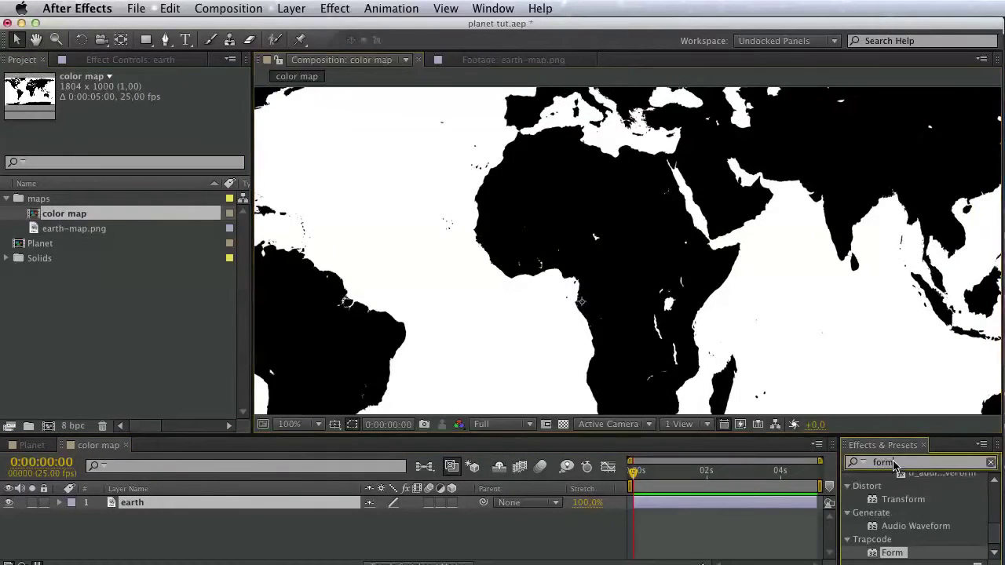
{"action": "type", "text": "tirb"}
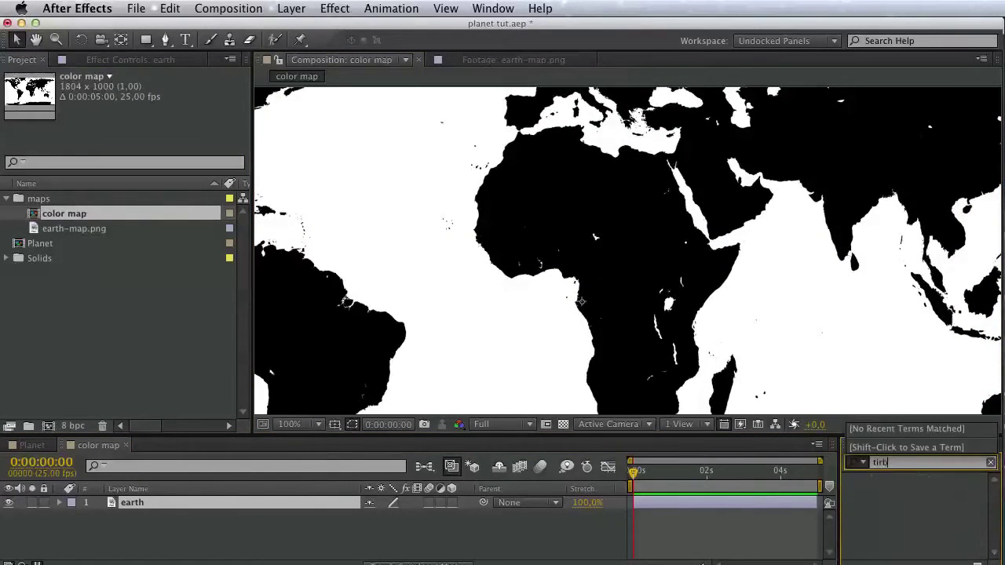
{"action": "key", "text": "BackSpace"}
{"action": "key", "text": "BackSpace"}
{"action": "key", "text": "BackSpace"}
{"action": "key", "text": "BackSpace"}
{"action": "key", "text": "BackSpace"}
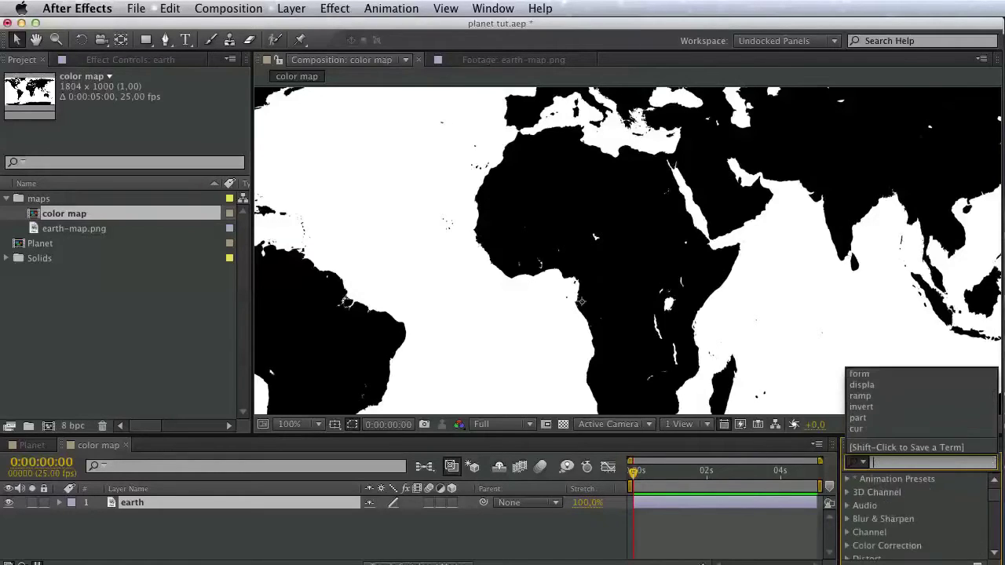
{"action": "type", "text": "turbu"}
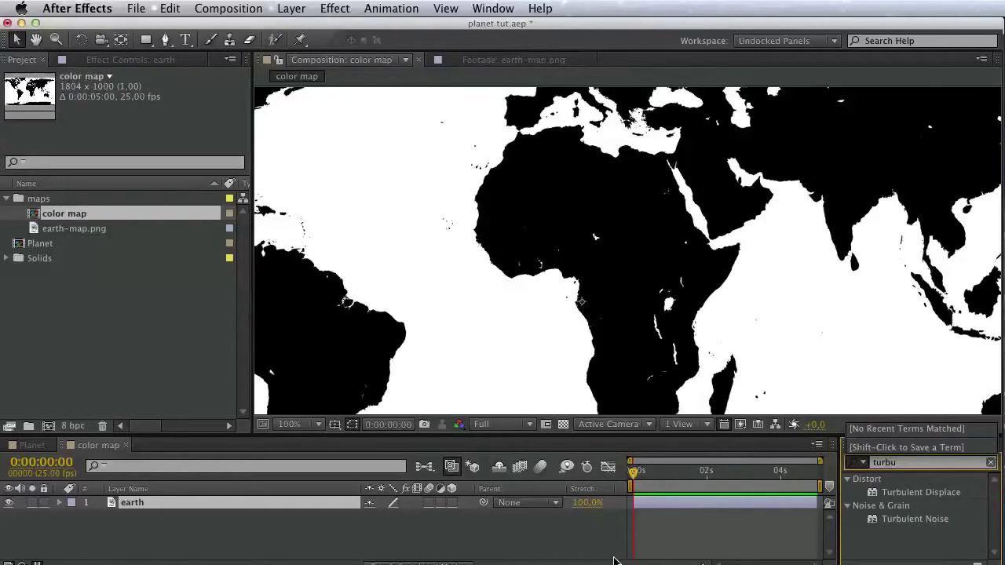
{"action": "right_click", "coordinate": [614, 560]}
{"action": "mouse_move", "coordinate": [750, 555]}
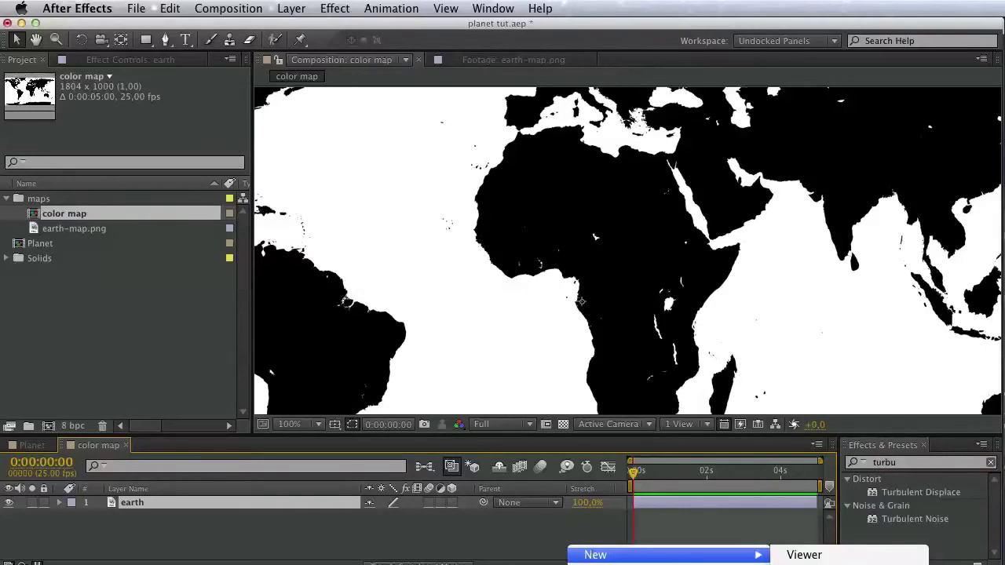
{"action": "left_click", "coordinate": [804, 564]}
{"action": "left_click", "coordinate": [752, 493]}
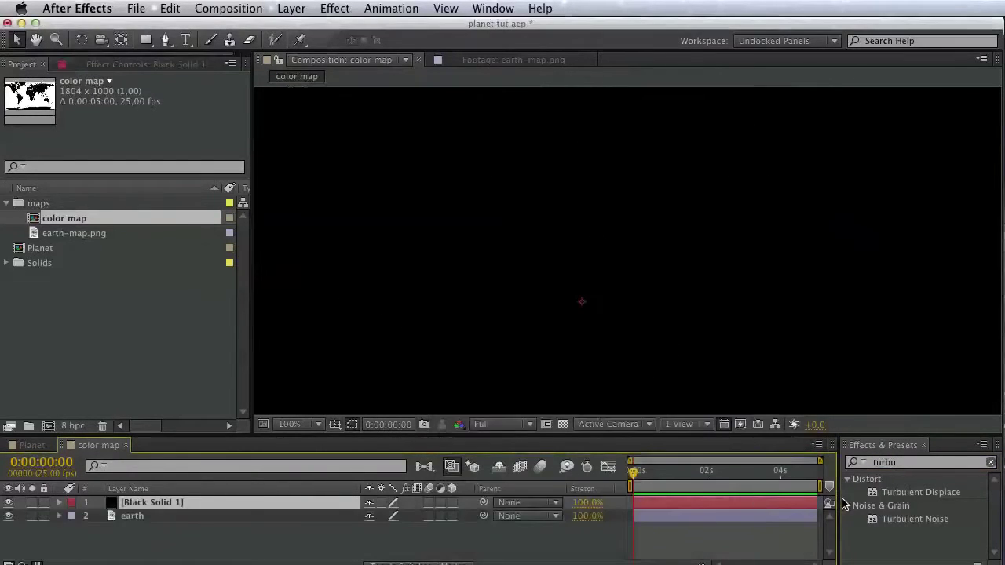
{"action": "left_click_drag", "start_coordinate": [883, 519], "coordinate": [307, 500]}
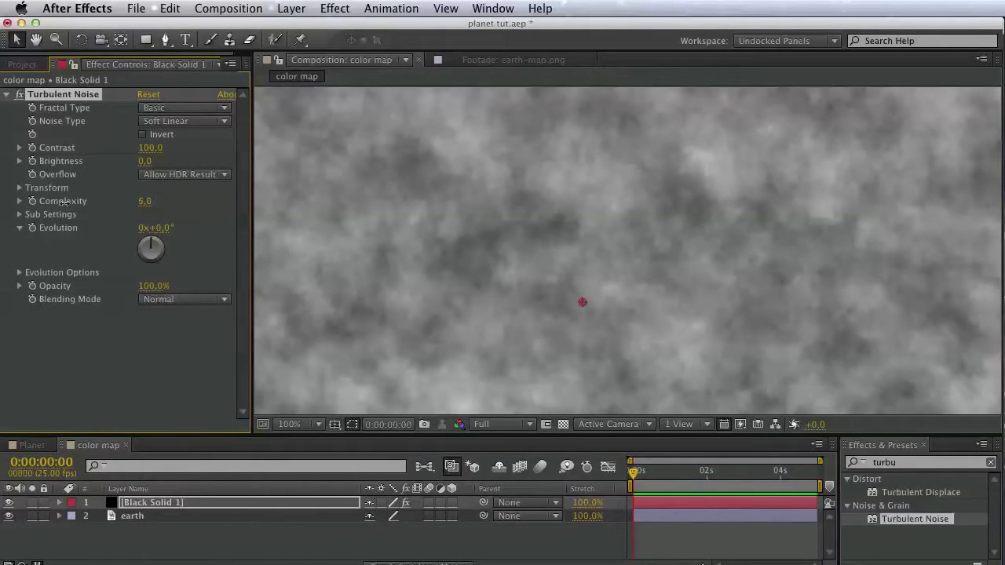
- Set the Turbulent Noise Complexity to 1,6 and raise its Contrast to 400,0
{"action": "left_click_drag", "start_coordinate": [83, 204], "coordinate": [54, 228]}
{"action": "left_click", "coordinate": [20, 201]}
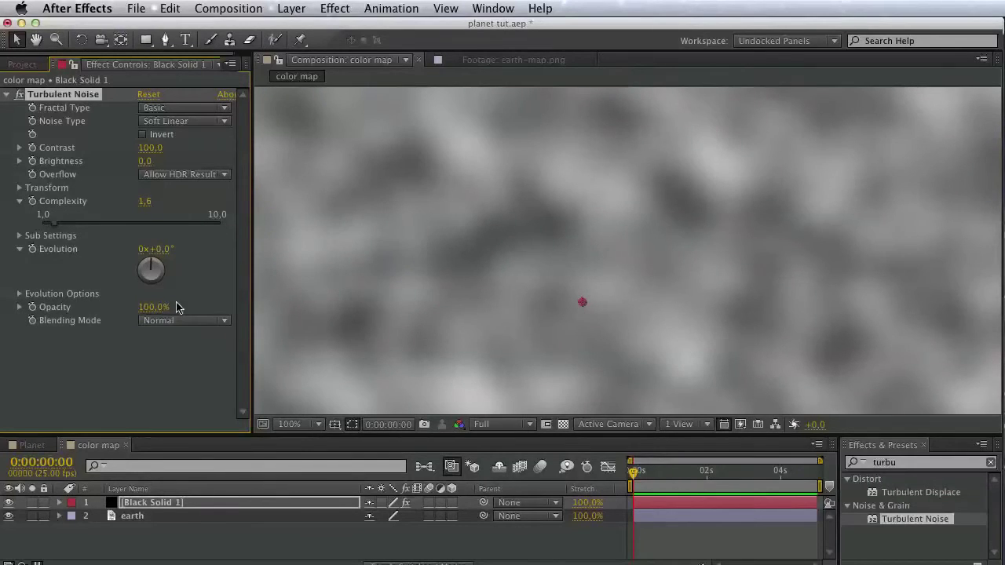
{"action": "left_click", "coordinate": [20, 147]}
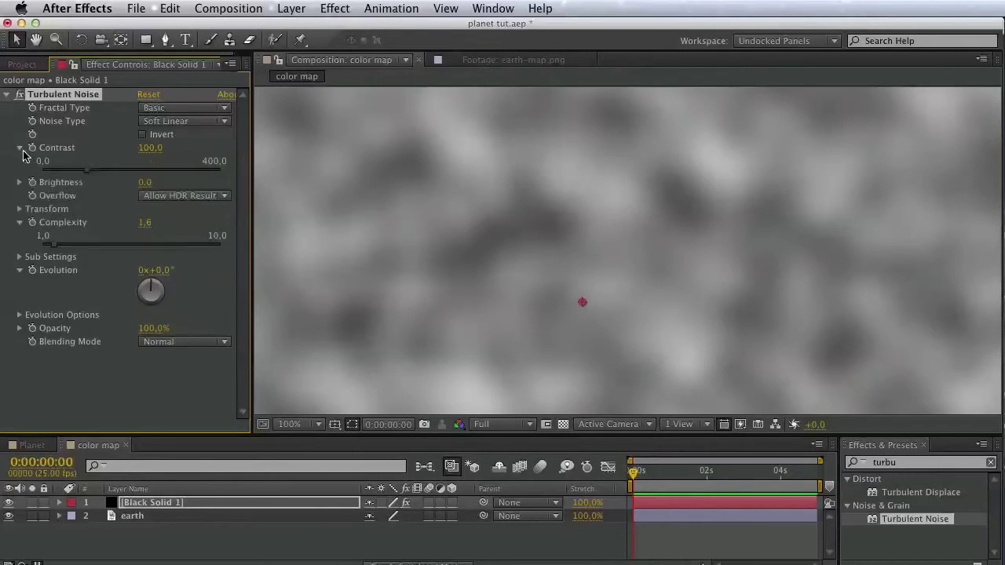
{"action": "left_click_drag", "start_coordinate": [108, 172], "coordinate": [295, 179]}
{"action": "key", "text": "super+z"}
{"action": "left_click", "coordinate": [180, 164]}
{"action": "left_click_drag", "start_coordinate": [182, 170], "coordinate": [216, 170]}
- Try the Turbulent Smooth fractal type on the Turbulent Noise effect and restore Basic
{"action": "left_click", "coordinate": [198, 110]}
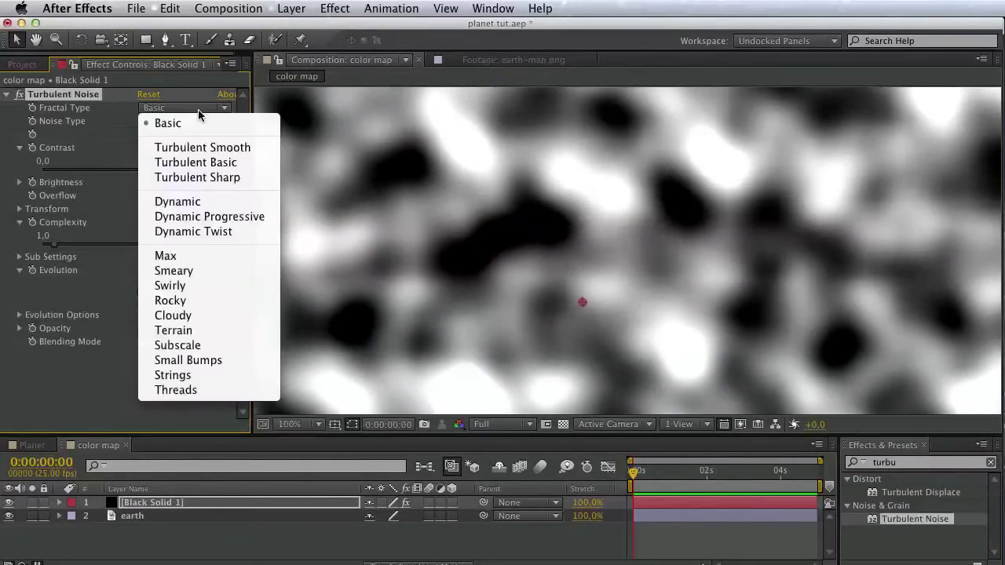
{"action": "left_click", "coordinate": [200, 149]}
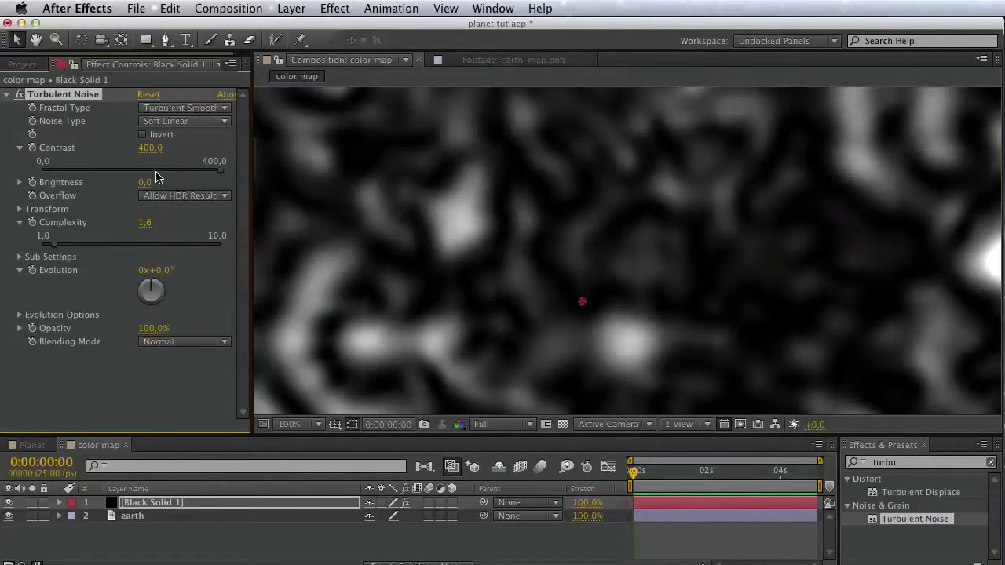
{"action": "left_click", "coordinate": [176, 109]}
{"action": "left_click", "coordinate": [171, 123]}
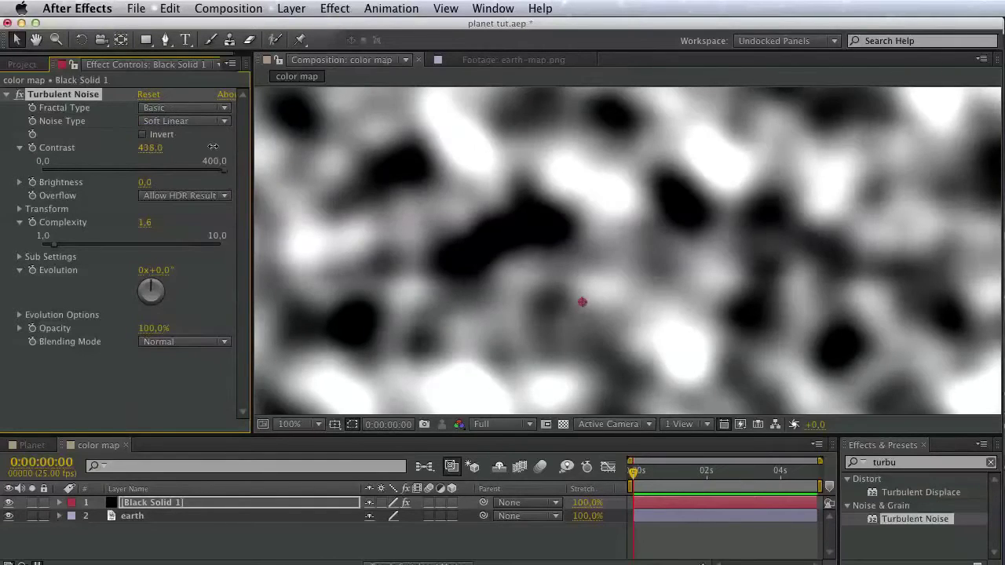
- Raise the Turbulent Noise Contrast to 1689,0 to get hard-edged black and white patches
{"action": "left_click_drag", "start_coordinate": [213, 147], "coordinate": [997, 155]}
{"action": "left_click_drag", "start_coordinate": [719, 186], "coordinate": [731, 293]}
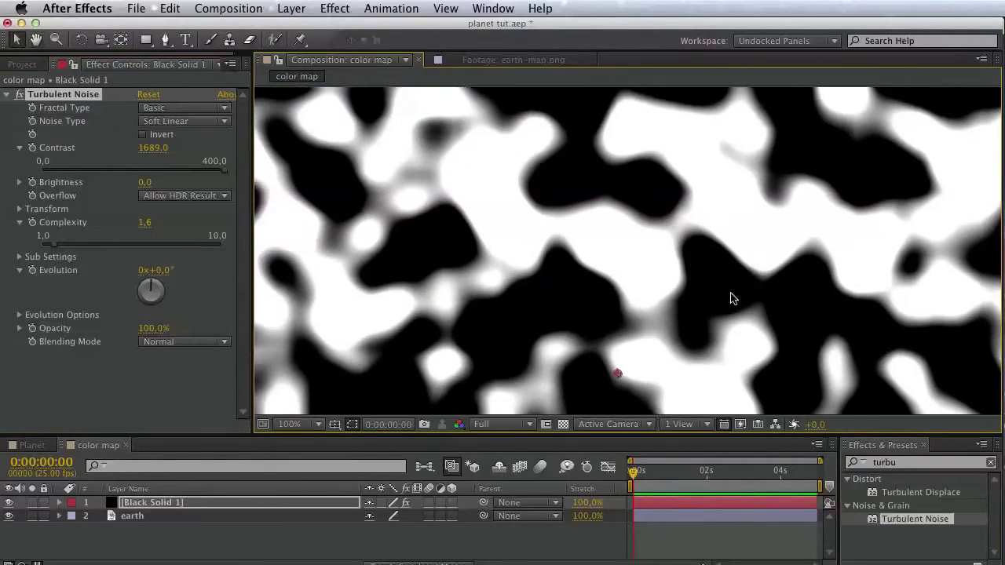
- Apply the Tint effect to the noise solid and set Map Black To to the saved pink swatch
{"action": "double_click", "coordinate": [906, 462]}
{"action": "type", "text": "tint"}
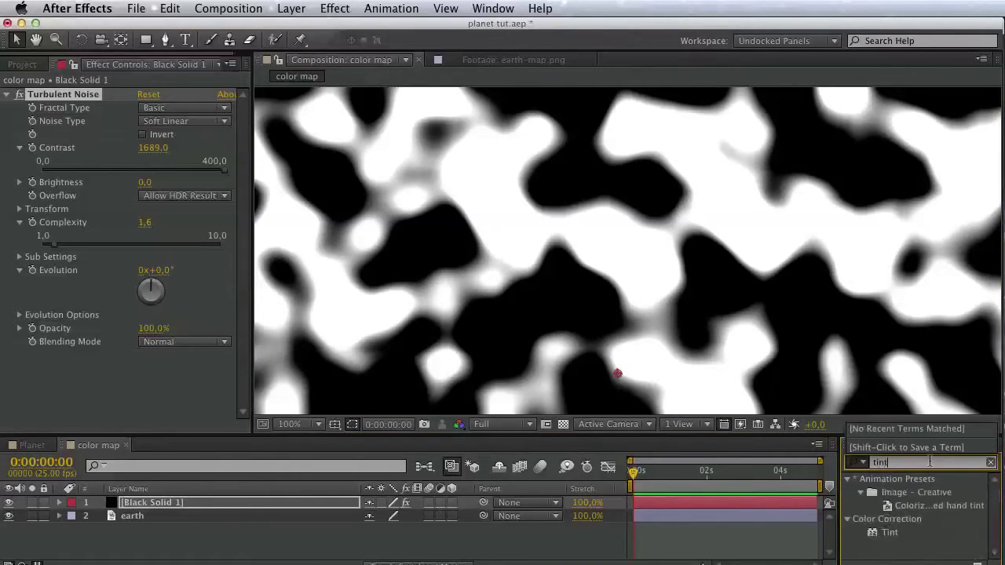
{"action": "left_click_drag", "start_coordinate": [893, 536], "coordinate": [173, 506]}
{"action": "left_click", "coordinate": [145, 382]}
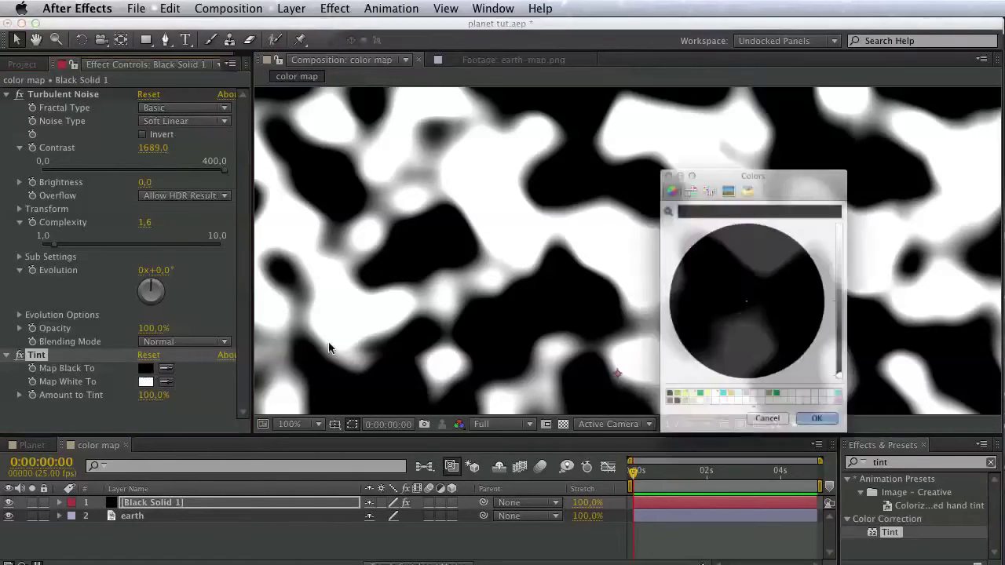
{"action": "left_click", "coordinate": [866, 433]}
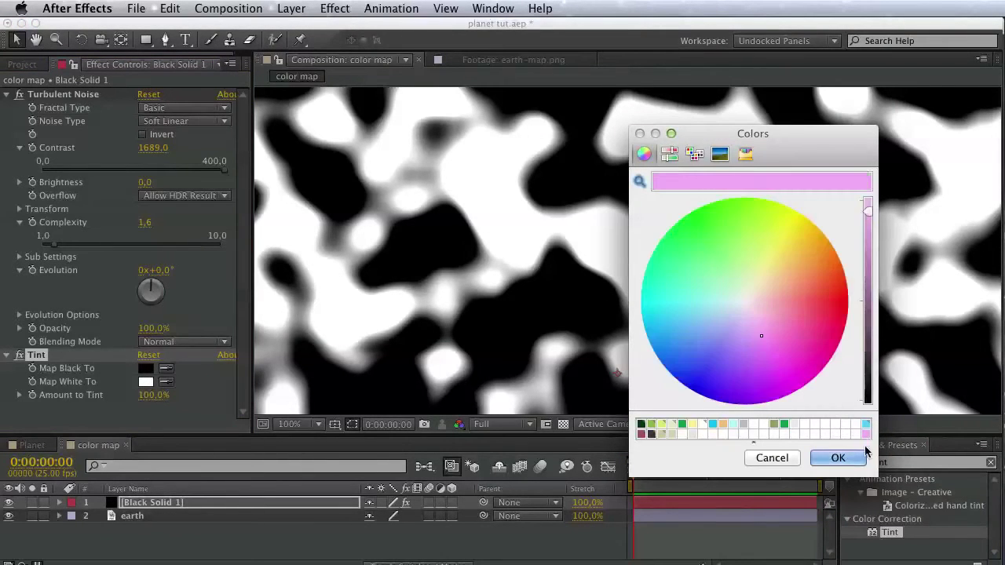
{"action": "left_click", "coordinate": [837, 458]}
- Set the Tint effect's Map White To to a less saturated version of the same pink, with hue 297° and brightness 94%
{"action": "left_click", "coordinate": [146, 382]}
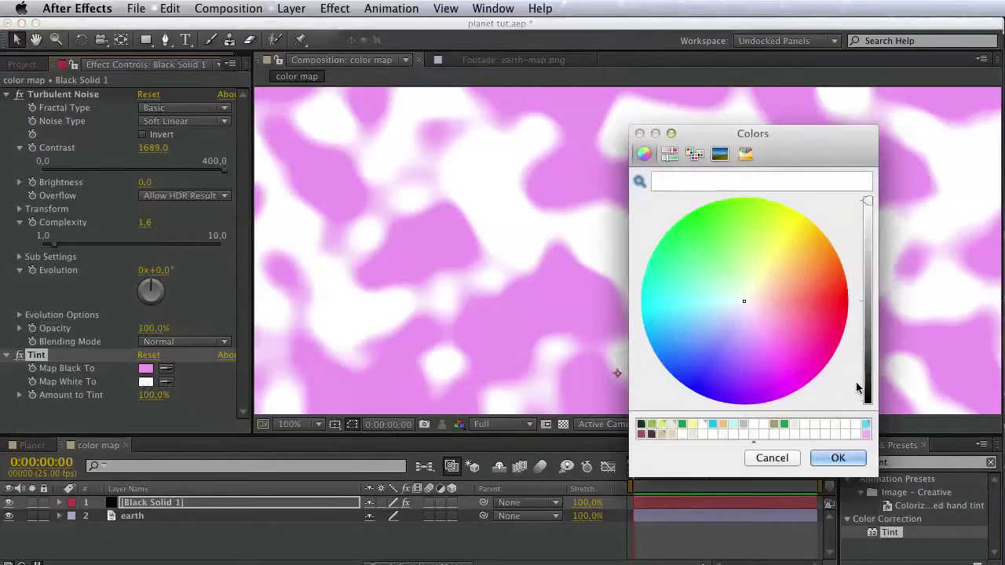
{"action": "left_click", "coordinate": [866, 434]}
{"action": "left_click", "coordinate": [669, 154]}
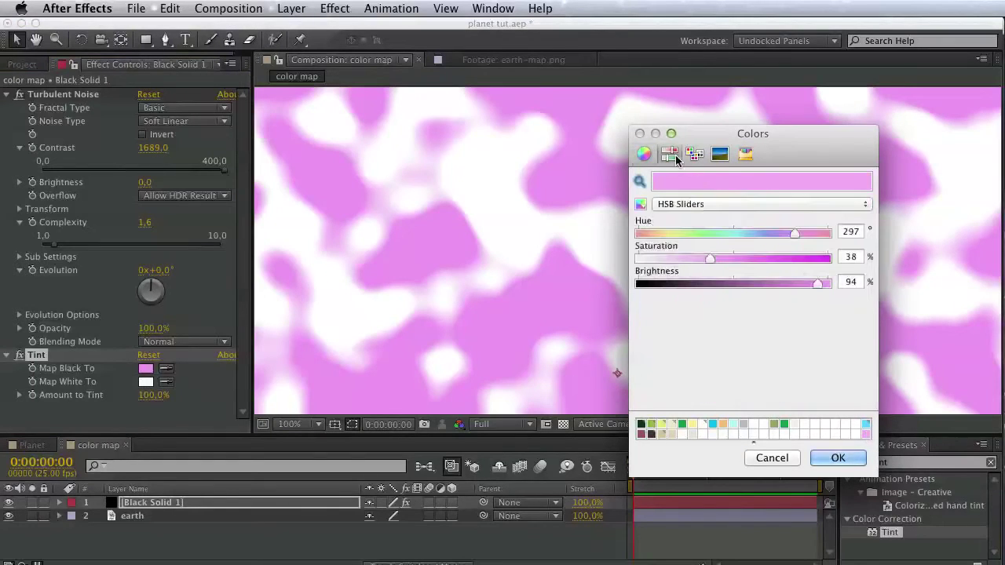
{"action": "left_click_drag", "start_coordinate": [716, 258], "coordinate": [676, 257]}
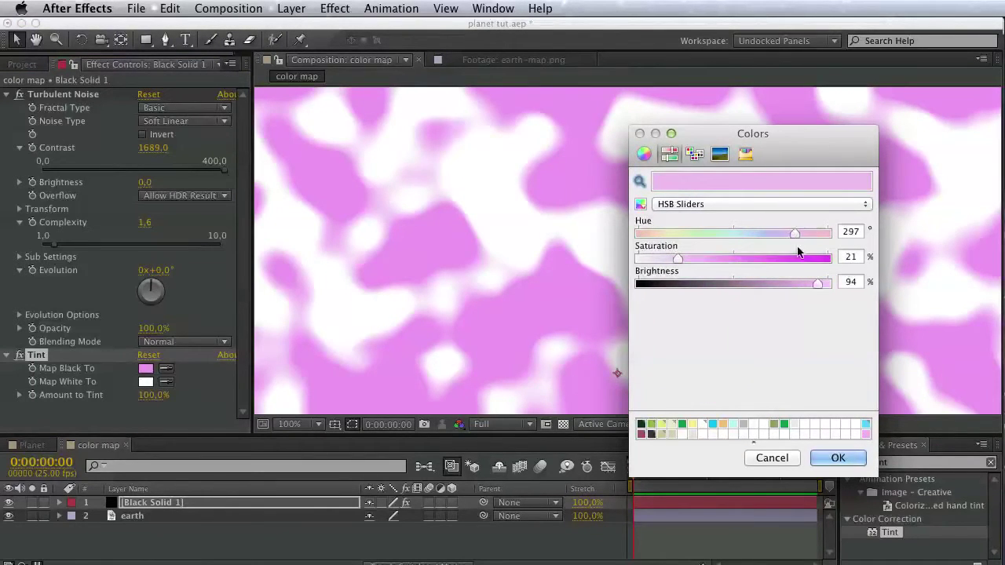
{"action": "left_click_drag", "start_coordinate": [678, 259], "coordinate": [671, 259]}
{"action": "left_click", "coordinate": [837, 458]}
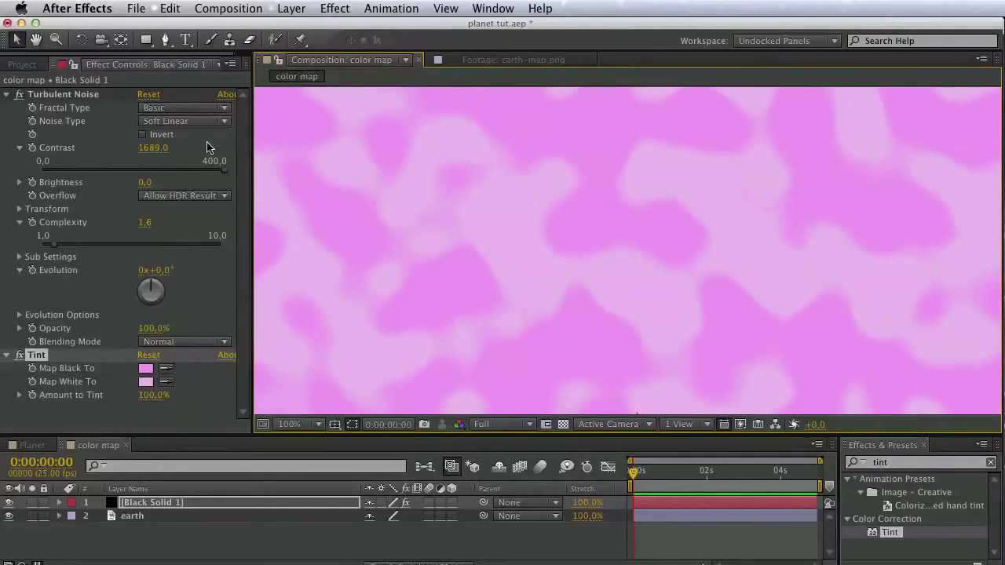
- Open the Planet composition and add the color map composition to it as the lowest layer, below earth-map.png
{"action": "left_click", "coordinate": [32, 65]}
{"action": "double_click", "coordinate": [41, 249]}
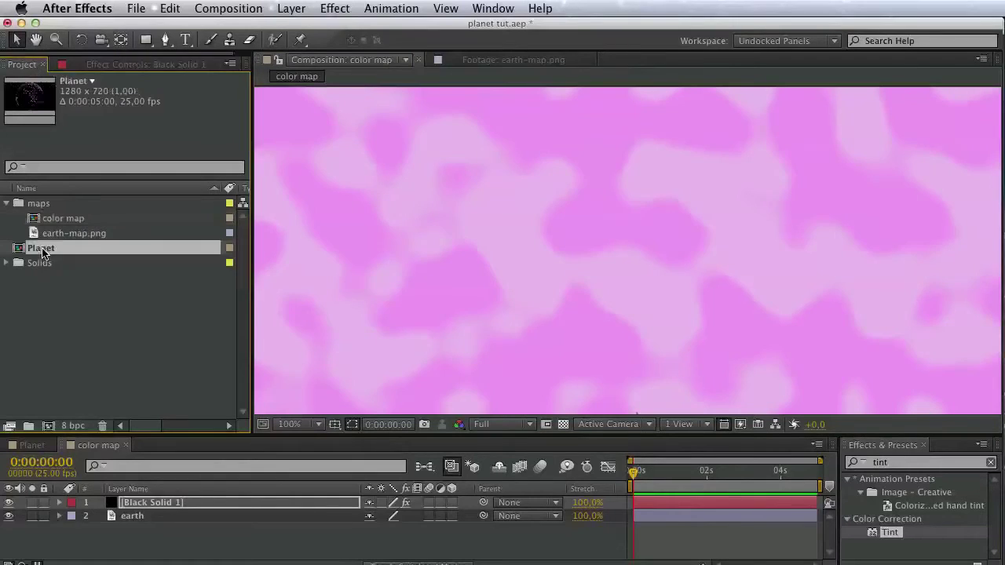
{"action": "left_click_drag", "start_coordinate": [59, 220], "coordinate": [139, 552]}
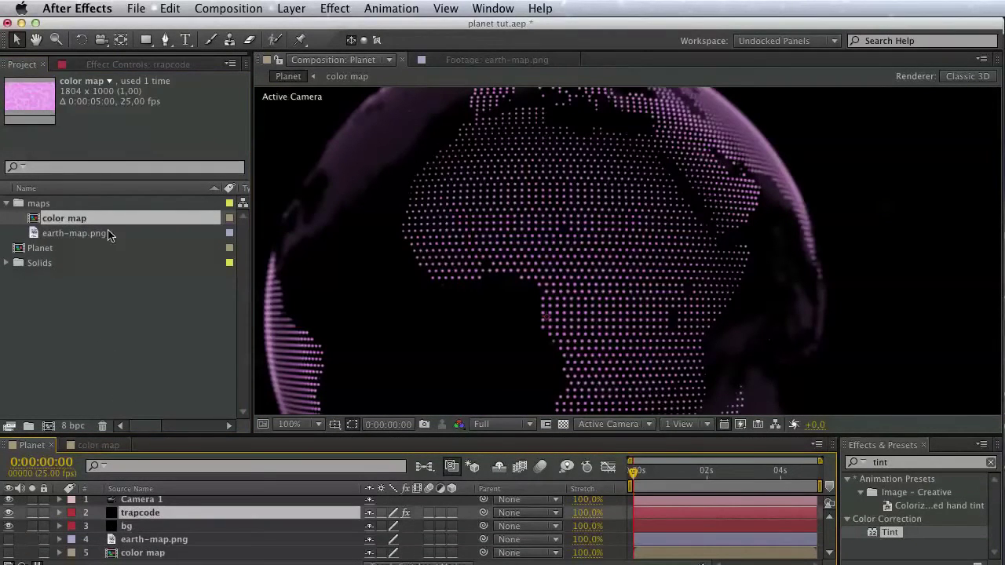
- Assign the color map layer to the trapcode layer's Form Color and Alpha map and check the continent particles
{"action": "left_click", "coordinate": [101, 65]}
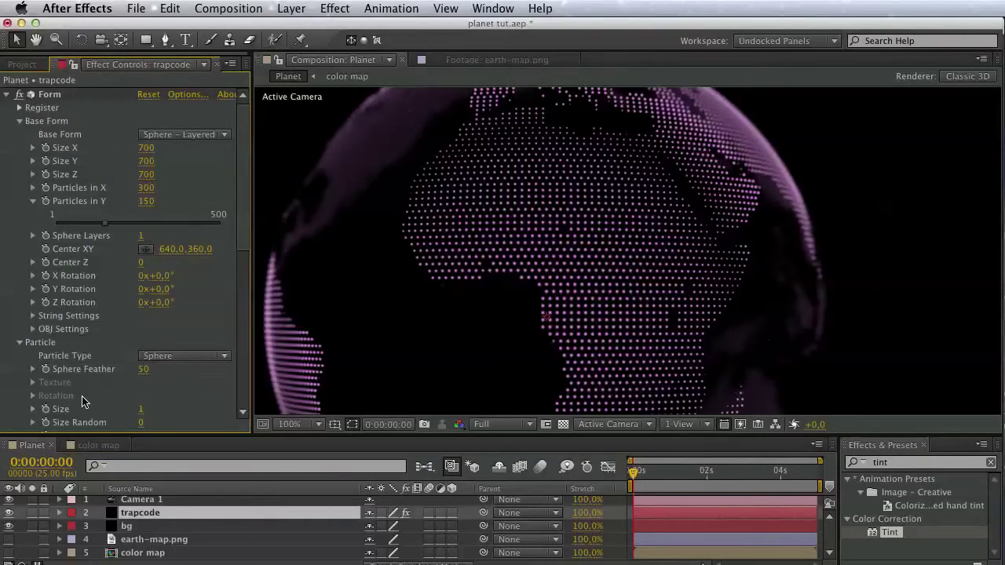
{"action": "scroll", "coordinate": [82, 402], "scroll_direction": "down", "scroll_amount": 10}
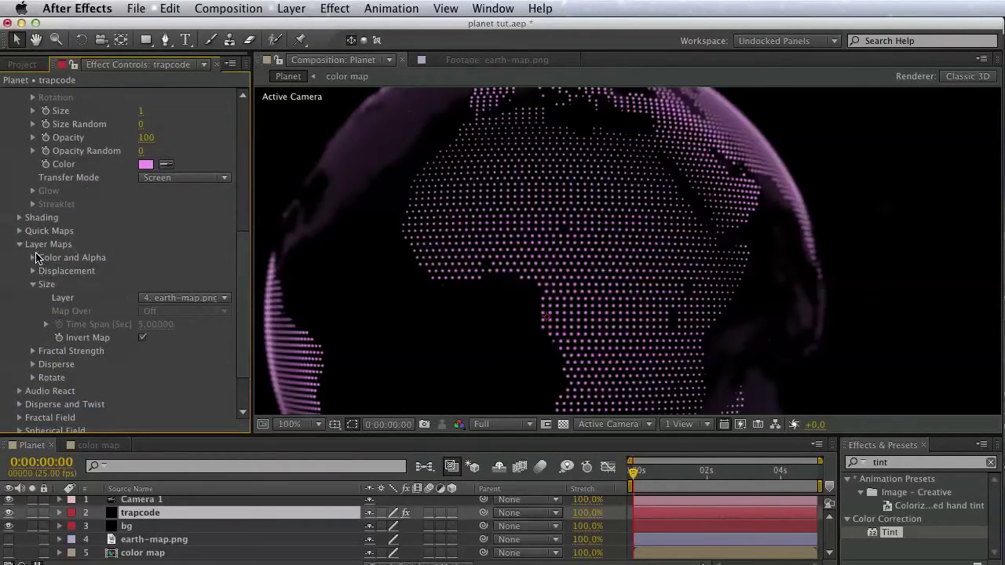
{"action": "left_click", "coordinate": [33, 257]}
{"action": "left_click", "coordinate": [161, 272]}
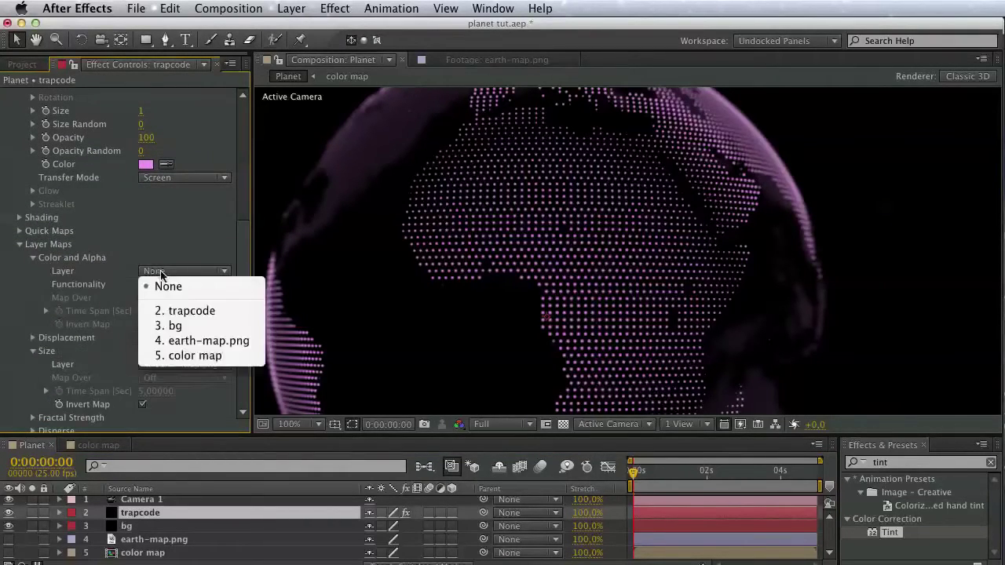
{"action": "left_click", "coordinate": [192, 357]}
{"action": "key", "text": "space"}
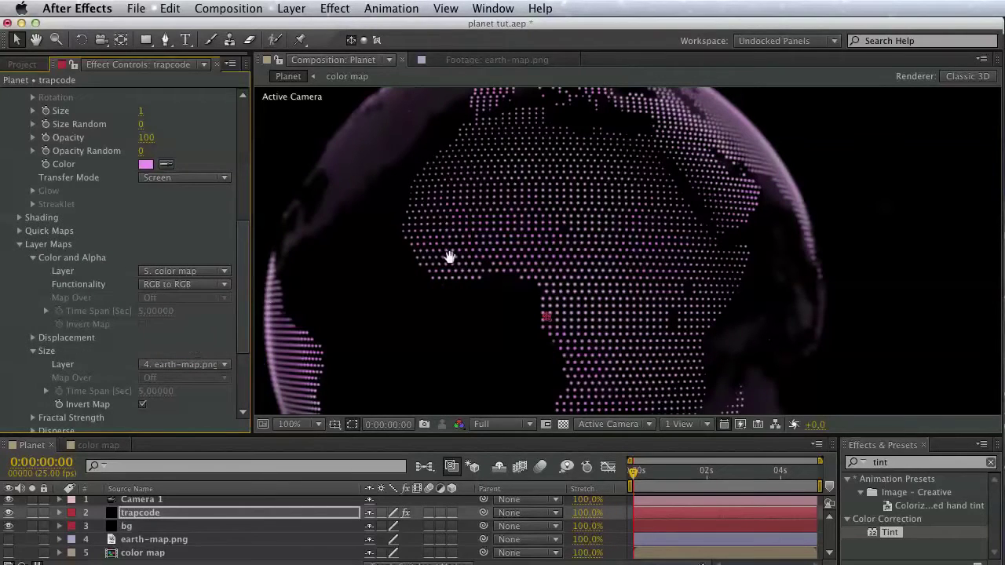
{"action": "mouse_move", "coordinate": [449, 257]}
{"action": "left_mouse_down"}
{"action": "mouse_move", "coordinate": [456, 278]}
{"action": "mouse_move", "coordinate": [447, 247]}
{"action": "left_mouse_up"}
{"action": "key", "text": "v"}
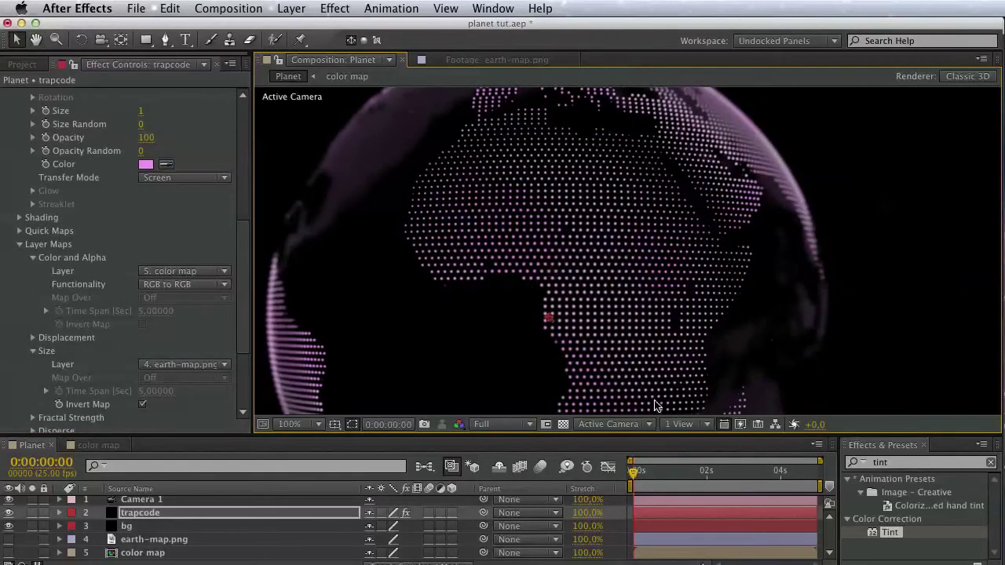
{"action": "key", "text": "space"}
{"action": "left_click_drag", "start_coordinate": [591, 260], "coordinate": [607, 203]}
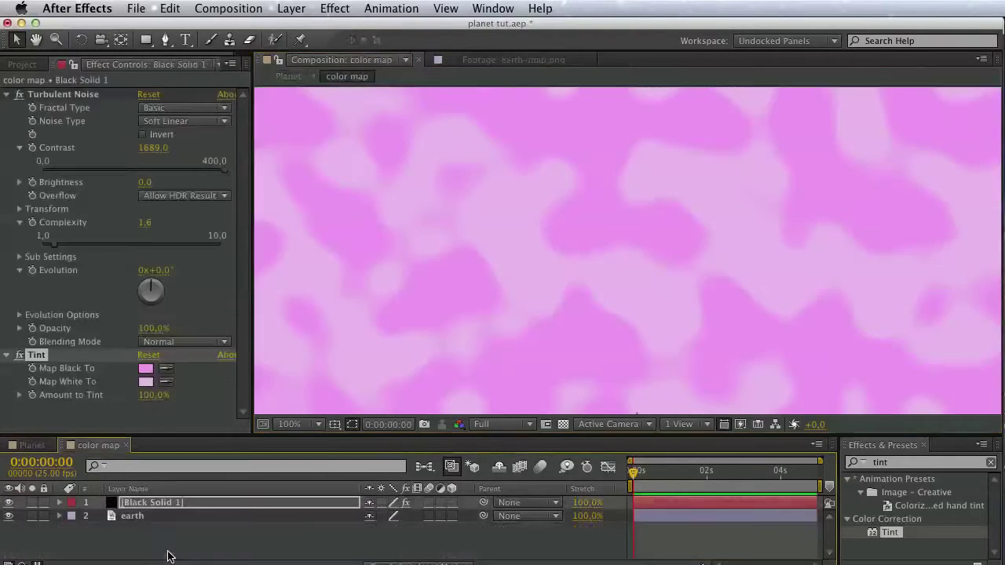
- Try the saved light blue swatch as the Tint effect's Map White To in color map and check it in the Planet composition
{"action": "double_click", "coordinate": [171, 550]}
{"action": "left_click", "coordinate": [146, 382]}
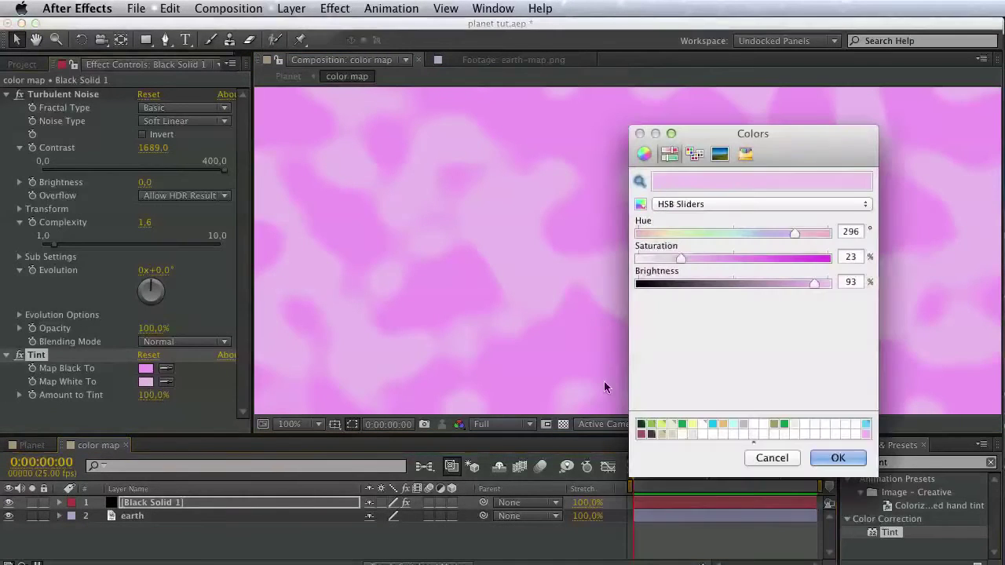
{"action": "left_click", "coordinate": [866, 423]}
{"action": "left_click", "coordinate": [838, 457]}
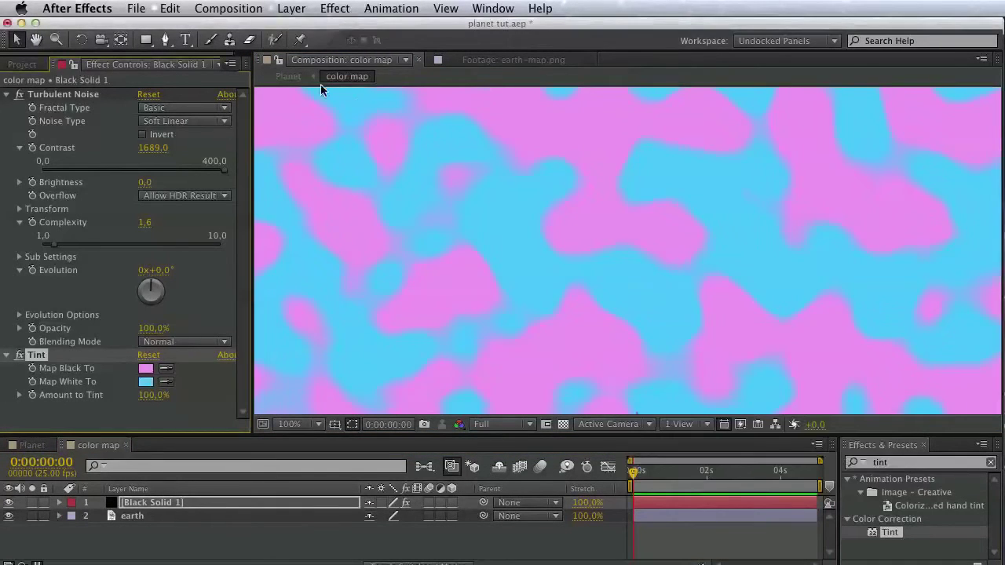
{"action": "left_click", "coordinate": [287, 78]}
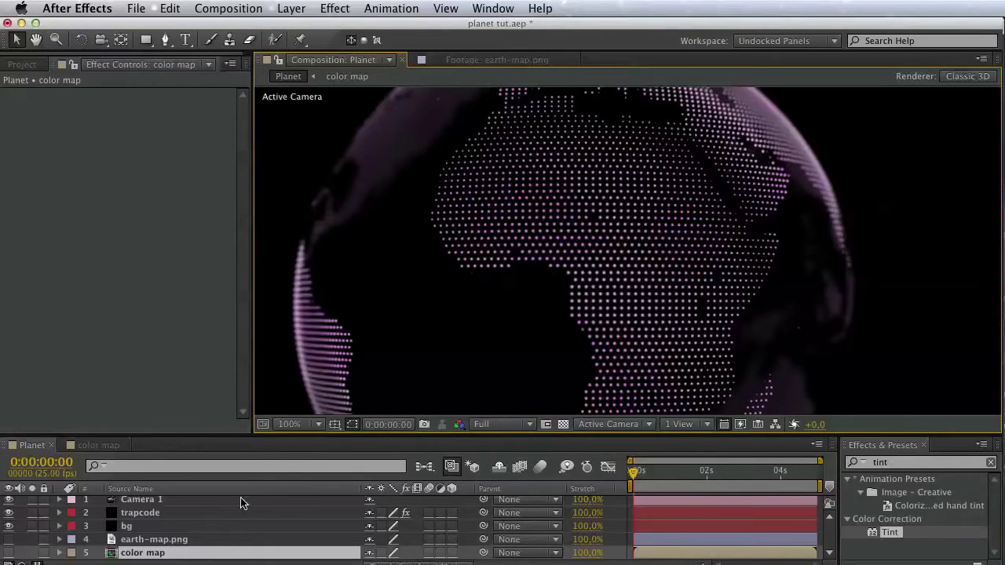
{"action": "double_click", "coordinate": [179, 553]}
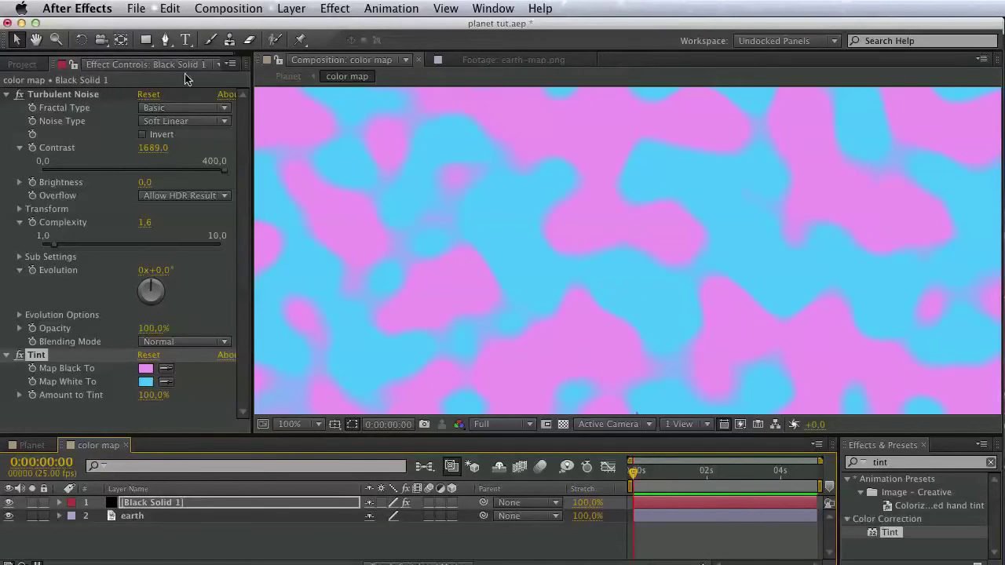
{"action": "left_click", "coordinate": [287, 76]}
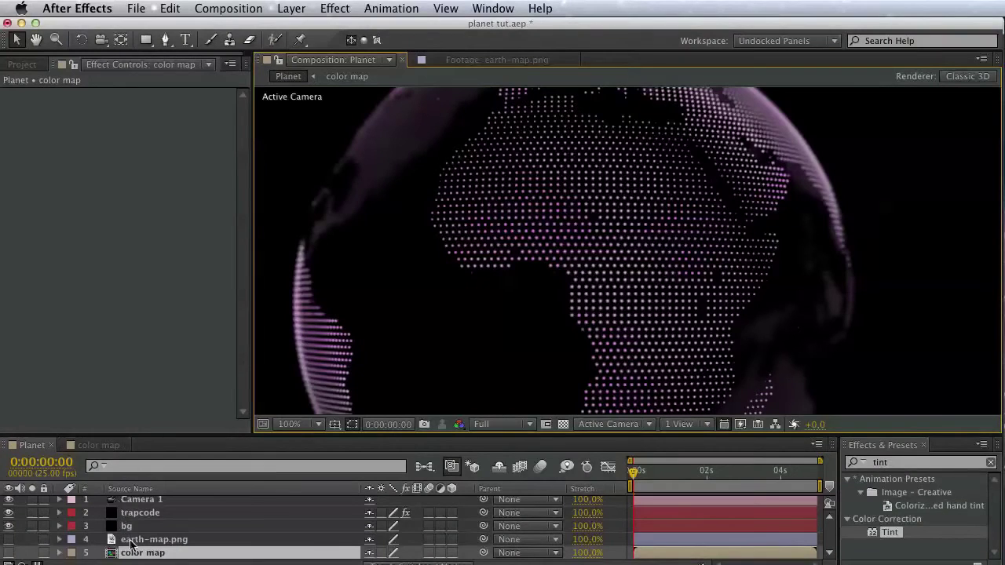
- Try Form's Sphere Feather on the trapcode layer at 100 and 50, ending at 0
{"action": "left_click", "coordinate": [138, 514]}
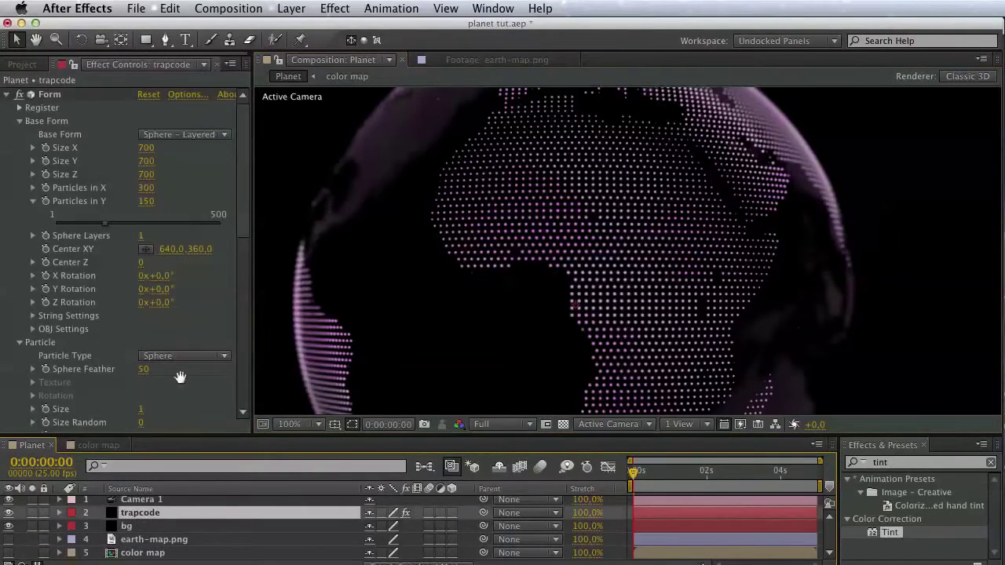
{"action": "scroll", "coordinate": [179, 378], "scroll_direction": "down", "scroll_amount": 5}
{"action": "scroll", "coordinate": [180, 314], "scroll_direction": "up", "scroll_amount": 5}
{"action": "left_click", "coordinate": [21, 117]}
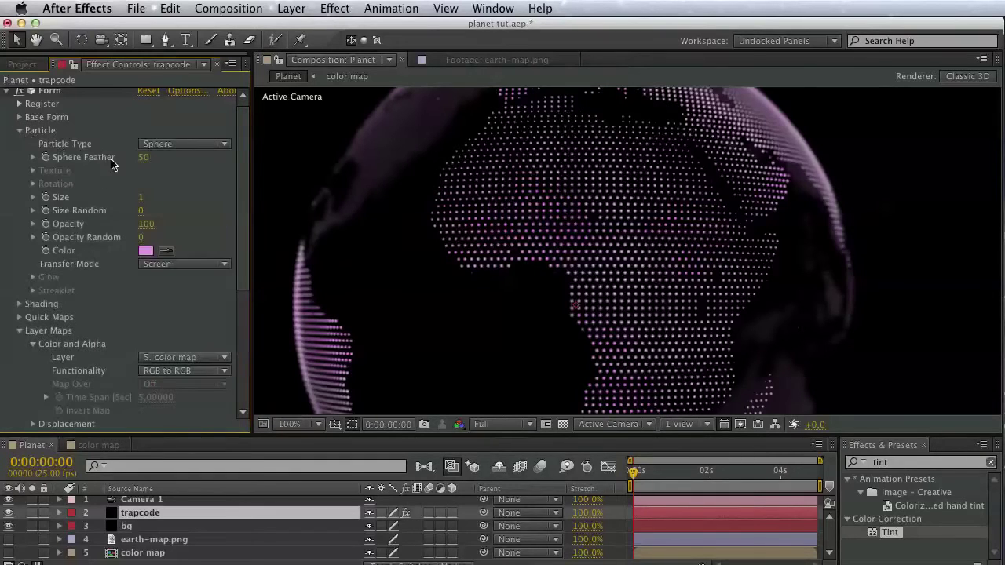
{"action": "left_click", "coordinate": [34, 157]}
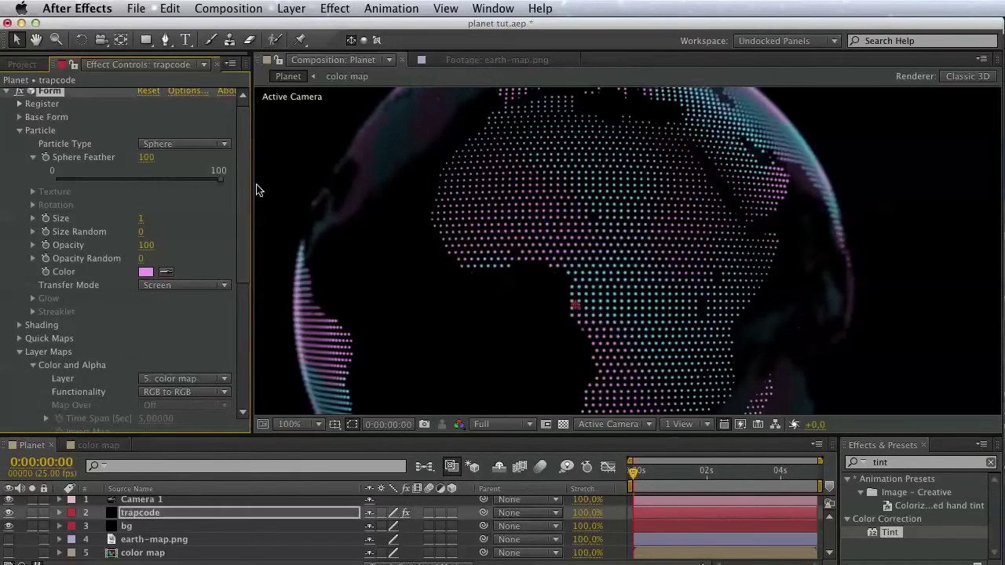
{"action": "left_click_drag", "start_coordinate": [140, 180], "coordinate": [318, 191]}
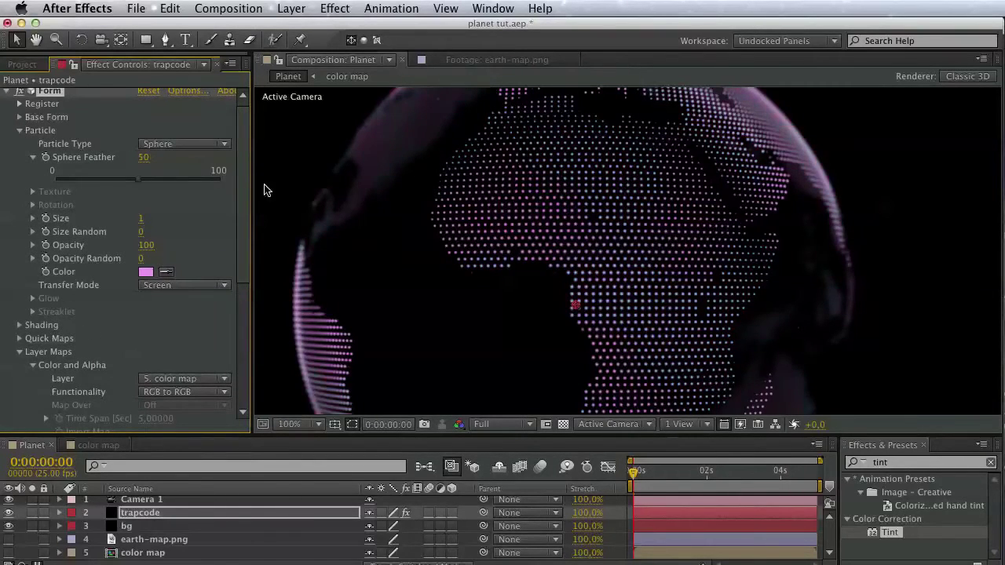
{"action": "left_click", "coordinate": [212, 185]}
{"action": "left_click_drag", "start_coordinate": [212, 185], "coordinate": [50, 184]}
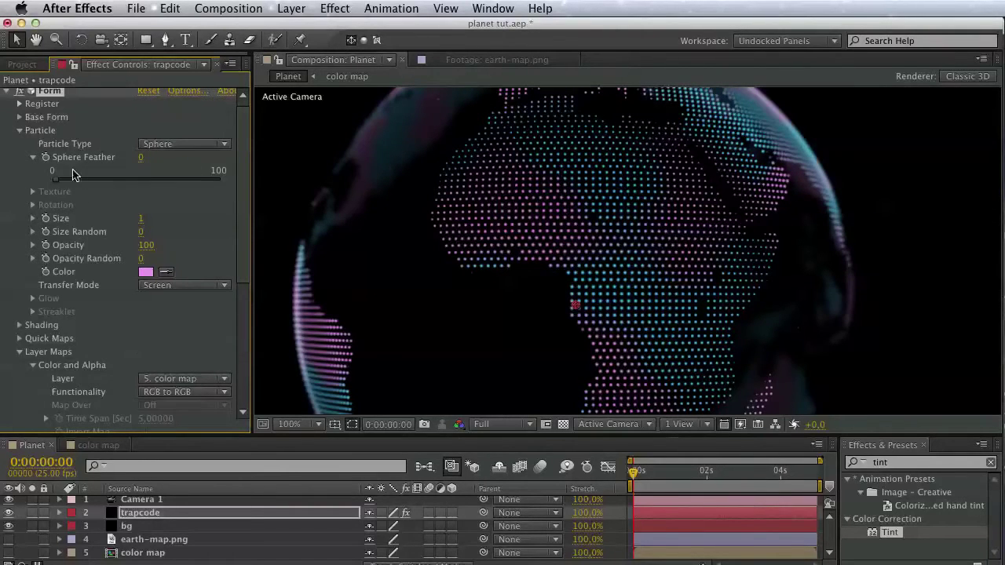
{"action": "mouse_move", "coordinate": [495, 214]}
{"action": "left_mouse_down"}
{"action": "mouse_move", "coordinate": [513, 336]}
{"action": "mouse_move", "coordinate": [495, 219]}
{"action": "left_mouse_up"}
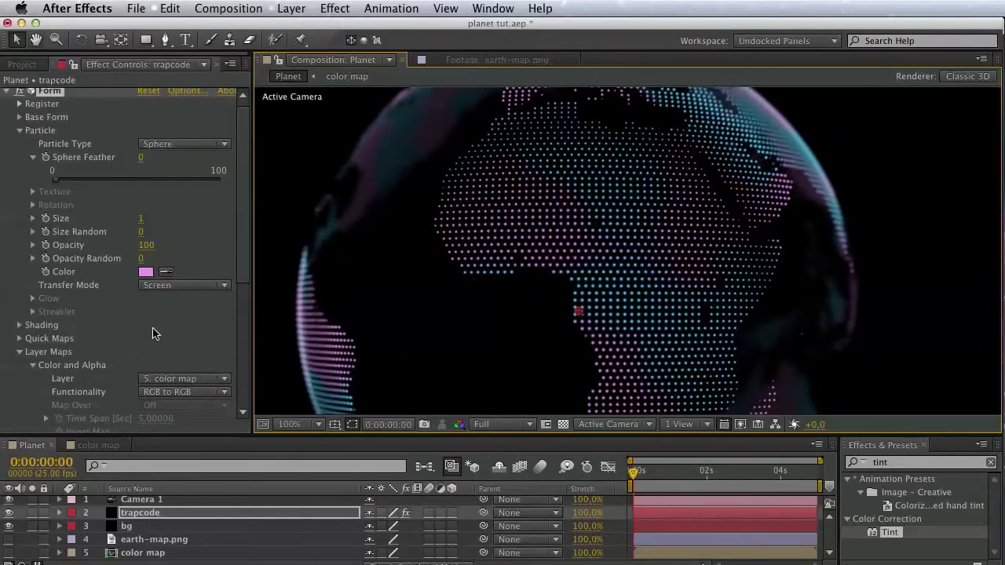
{"action": "left_click_drag", "start_coordinate": [180, 335], "coordinate": [181, 330]}
- Set the color map Tint's Map White To to hue 297°, saturation 7%, brightness 94% and return to the Planet composition
{"action": "scroll", "coordinate": [181, 330], "scroll_direction": "down", "scroll_amount": 9}
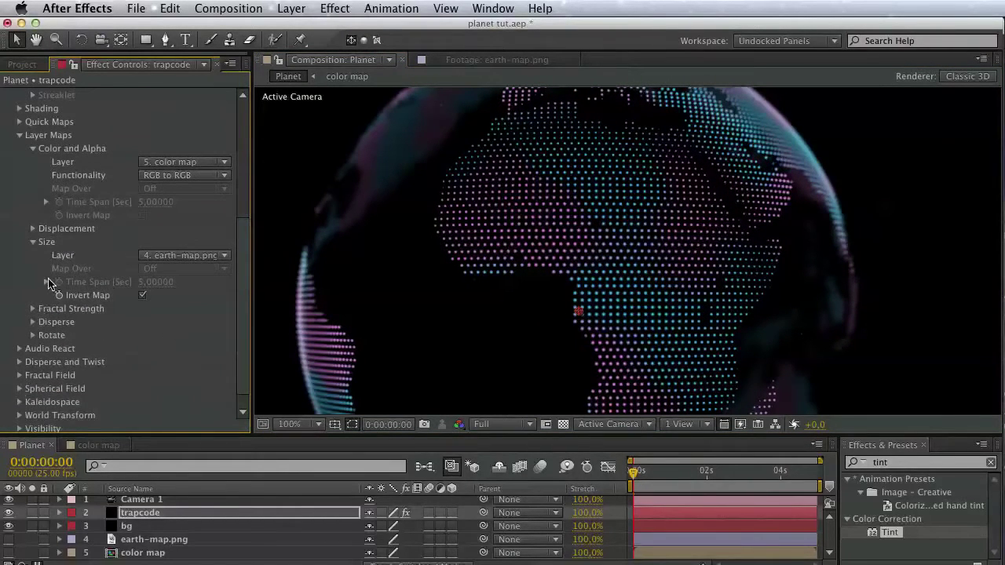
{"action": "scroll", "coordinate": [49, 284], "scroll_direction": "up", "scroll_amount": 3}
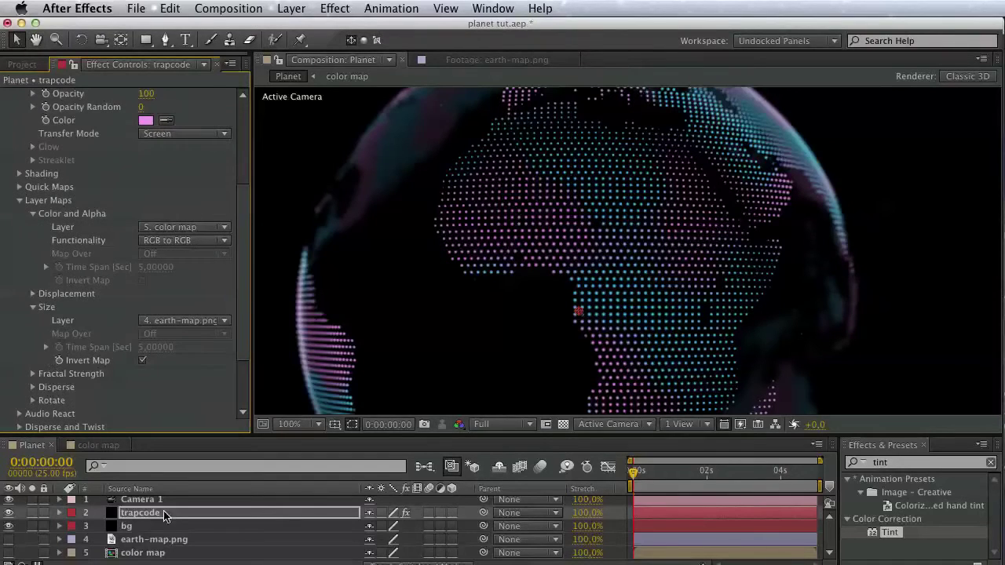
{"action": "double_click", "coordinate": [145, 553]}
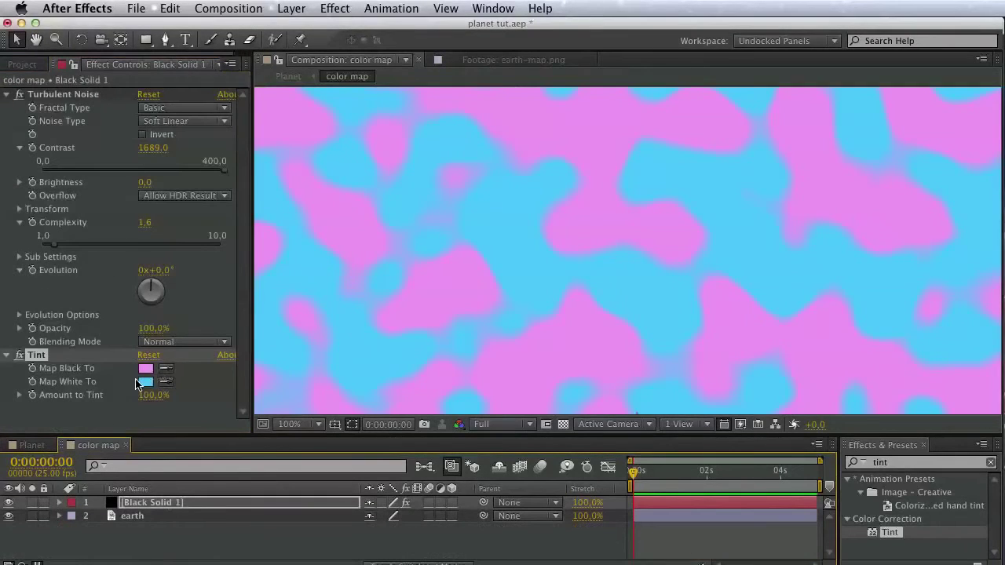
{"action": "left_click", "coordinate": [145, 381]}
{"action": "left_click", "coordinate": [866, 434]}
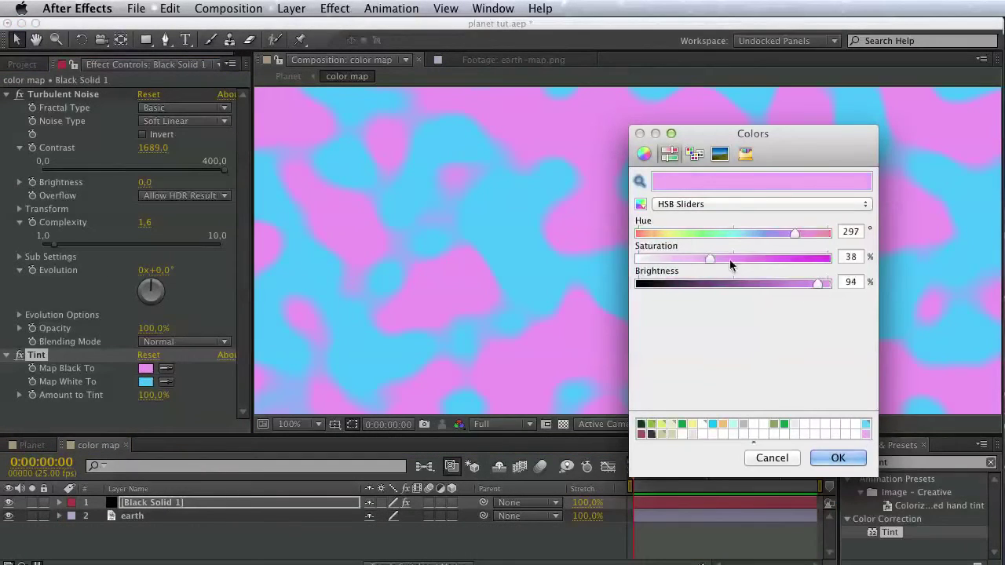
{"action": "left_click_drag", "start_coordinate": [722, 259], "coordinate": [650, 259]}
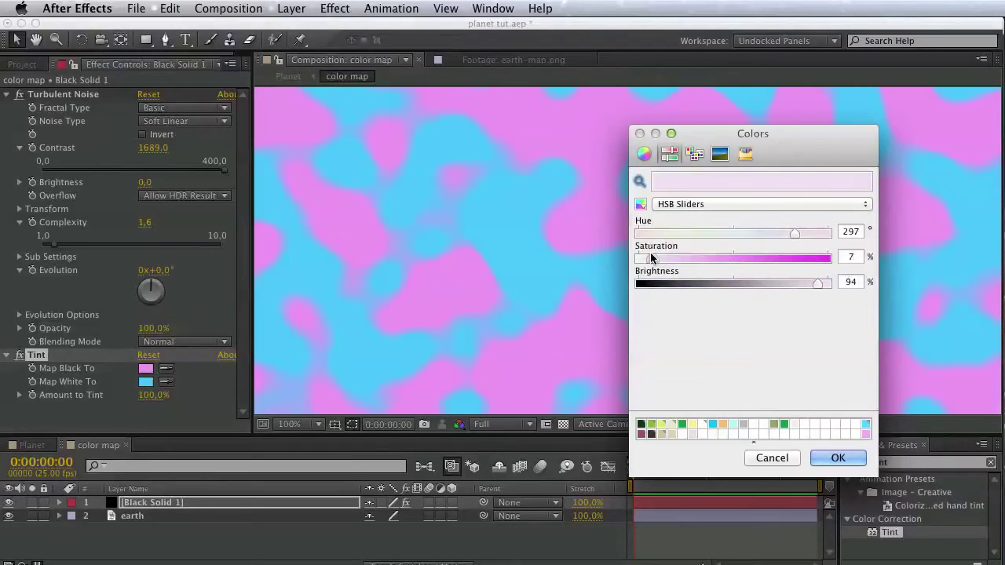
{"action": "left_click", "coordinate": [837, 458]}
{"action": "left_click", "coordinate": [288, 76]}
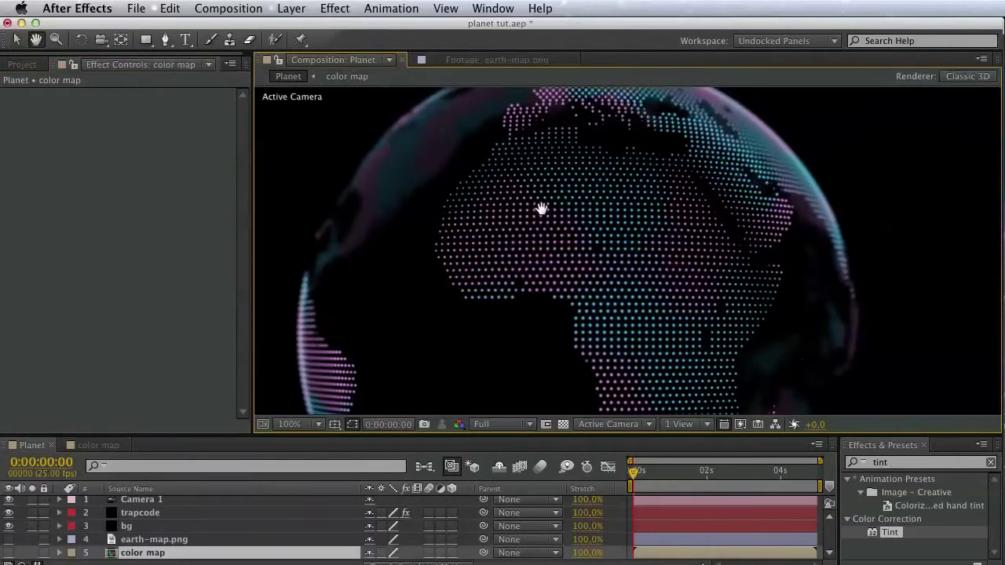
- Set the trapcode layer's Form Sphere Feather to 3 and save the project
{"action": "left_click", "coordinate": [140, 512]}
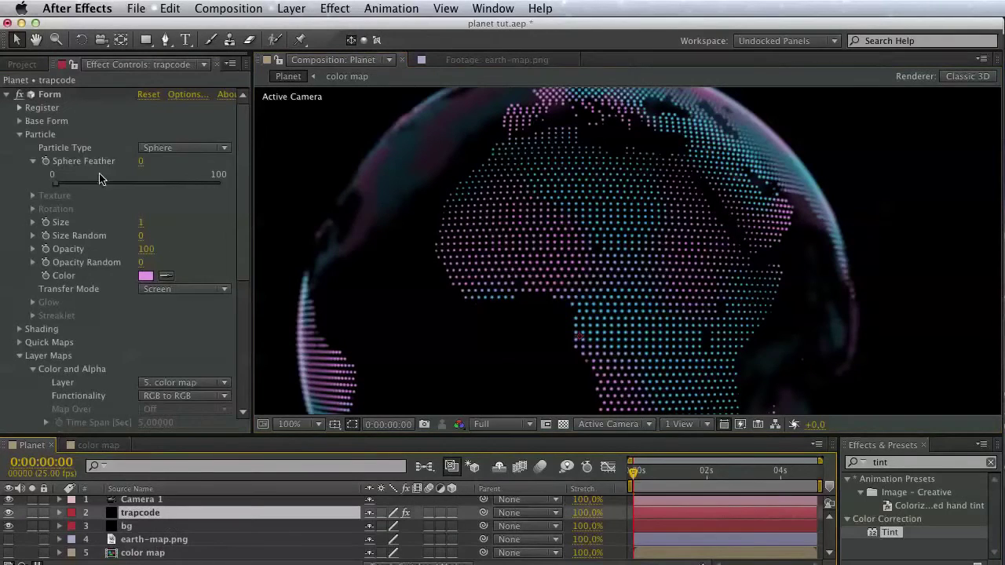
{"action": "mouse_move", "coordinate": [72, 183]}
{"action": "left_mouse_down"}
{"action": "mouse_move", "coordinate": [44, 183]}
{"action": "mouse_move", "coordinate": [97, 184]}
{"action": "mouse_move", "coordinate": [61, 186]}
{"action": "left_mouse_up"}
{"action": "mouse_move", "coordinate": [457, 224]}
{"action": "left_mouse_down"}
{"action": "mouse_move", "coordinate": [461, 259]}
{"action": "mouse_move", "coordinate": [453, 206]}
{"action": "left_mouse_up"}
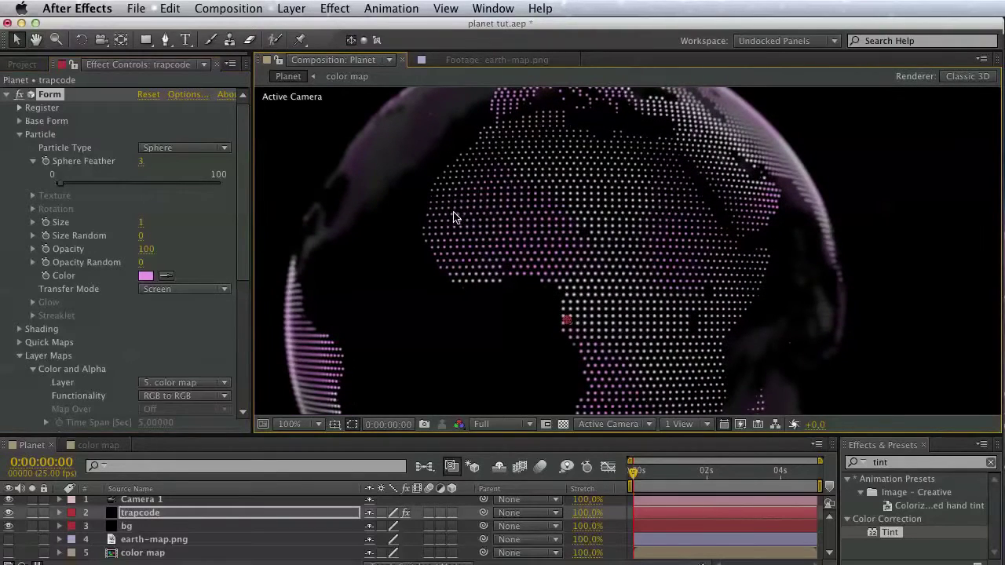
{"action": "key", "text": "super+s"}
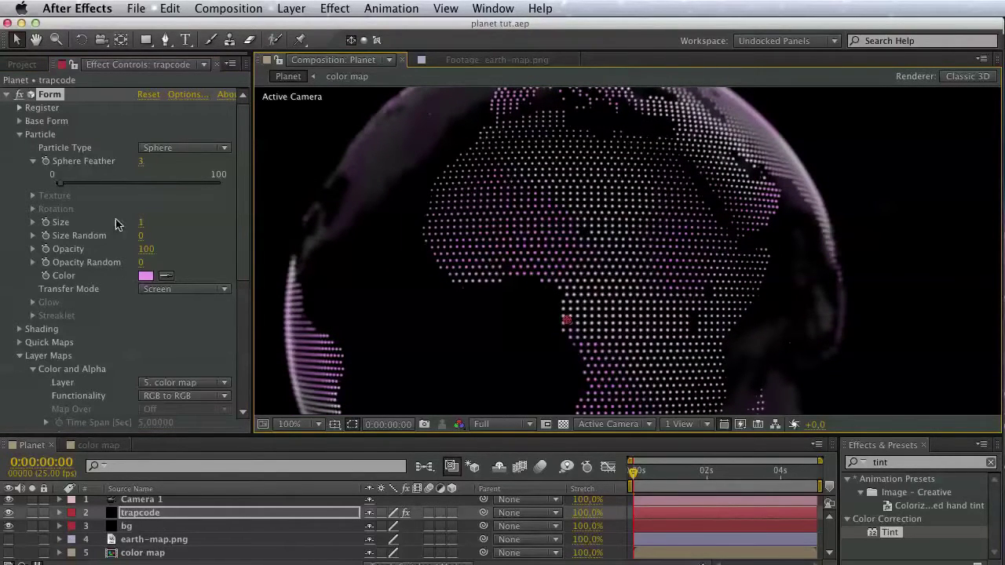
- Create a new composition from the earth-map.png footage
{"action": "left_click", "coordinate": [22, 64]}
{"action": "left_click", "coordinate": [63, 234]}
{"action": "left_click_drag", "start_coordinate": [62, 233], "coordinate": [47, 425]}
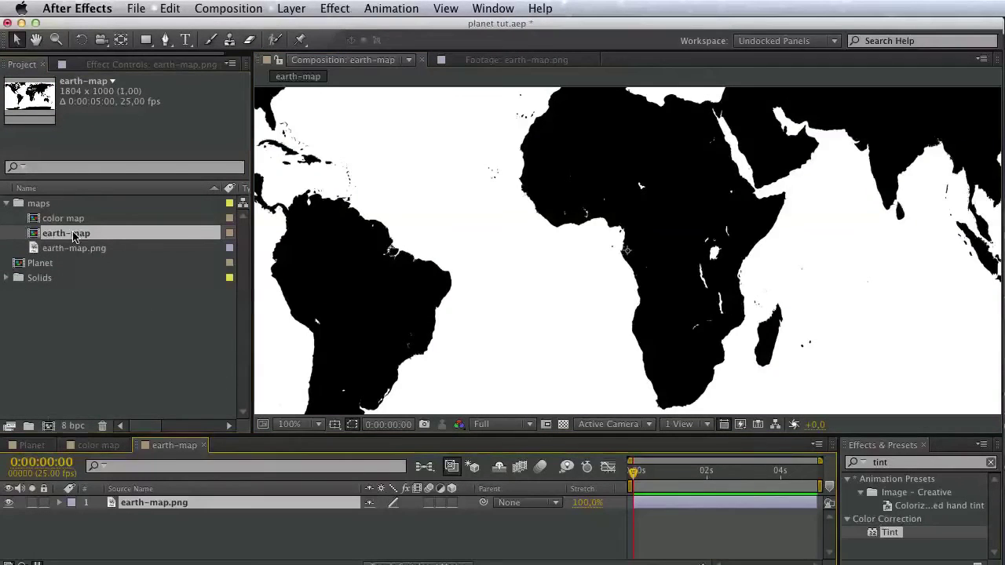
- Rename both the earth-map.png layer and its new composition to border
{"action": "key", "text": "Return"}
{"action": "type", "text": "border"}
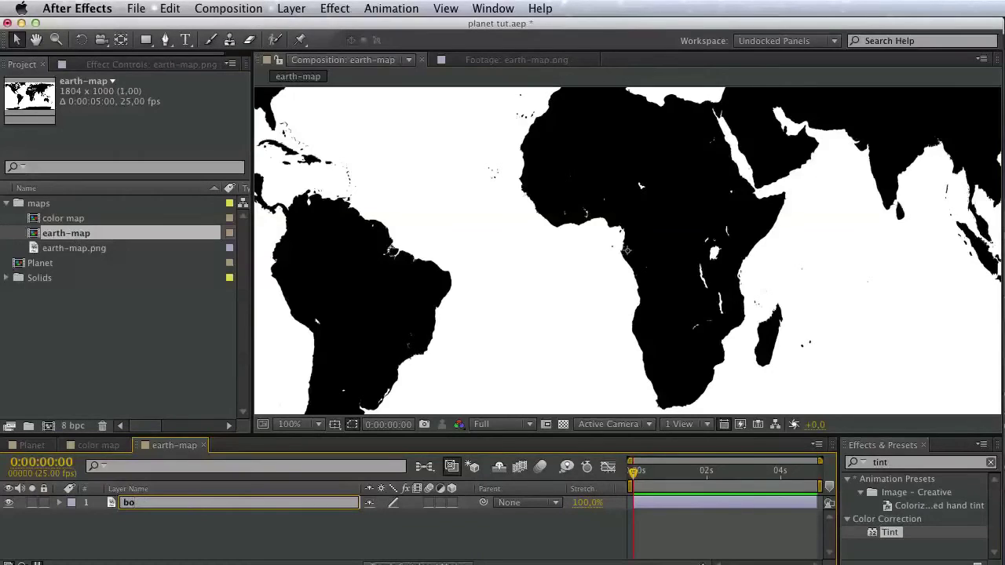
{"action": "left_click", "coordinate": [77, 233]}
{"action": "key", "text": "Return"}
{"action": "type", "text": "bo"}
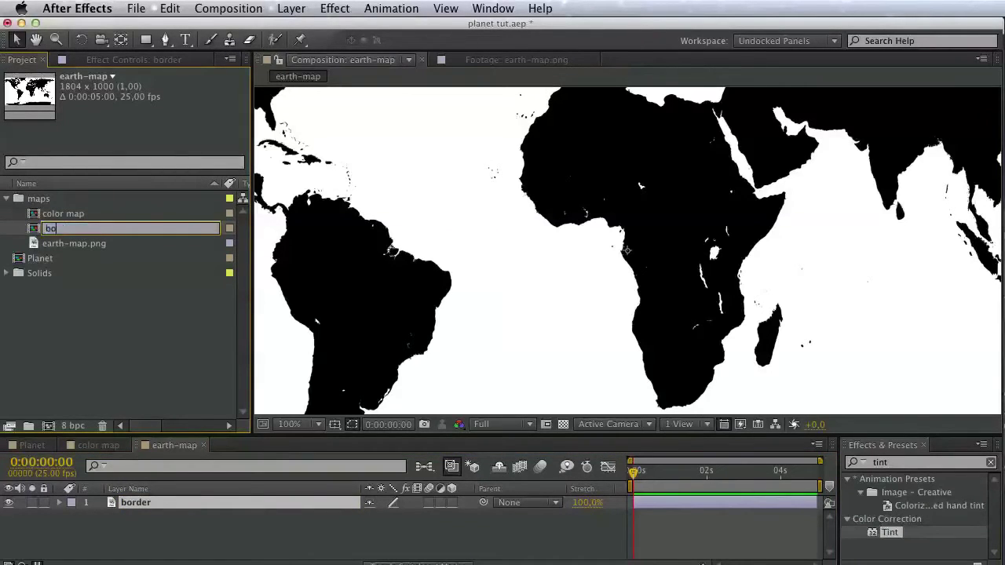
{"action": "type", "text": "rder"}
{"action": "key", "text": "Return"}
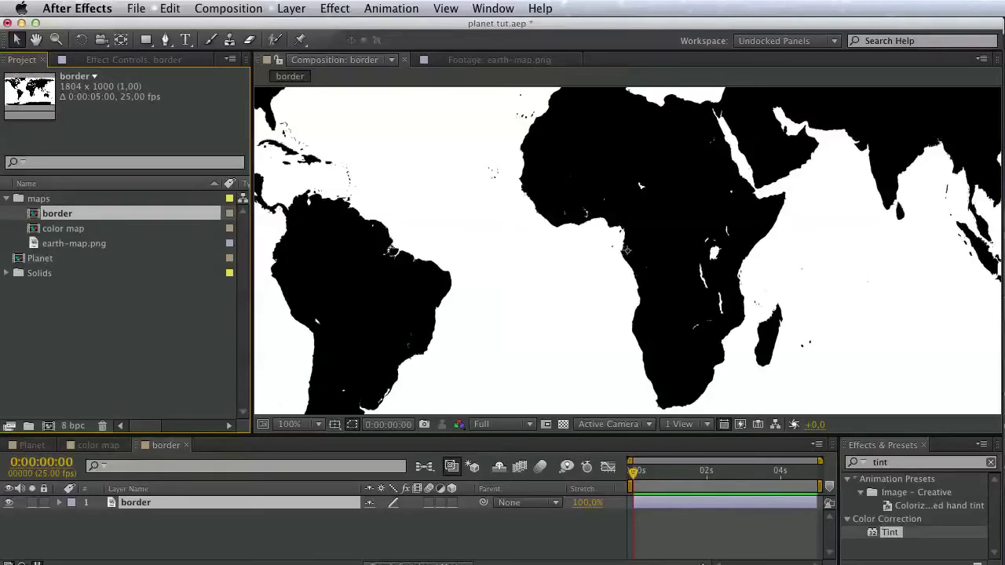
- Find the Edge Finder effect and apply it to the border layer
{"action": "left_click", "coordinate": [893, 464]}
{"action": "type", "text": "edge f"}
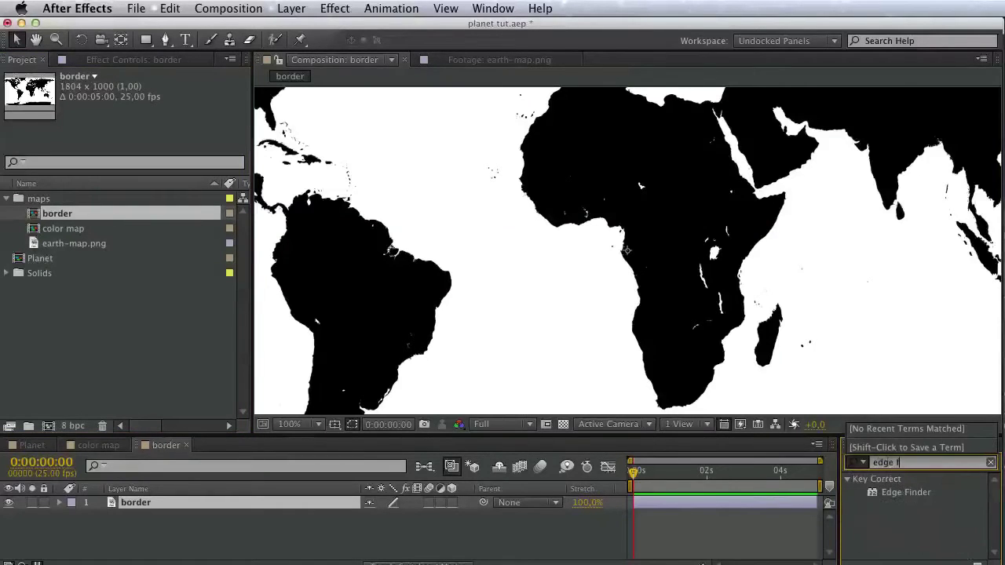
{"action": "left_click_drag", "start_coordinate": [911, 492], "coordinate": [261, 504]}
- Switch to Chrome and open the Keying Suite product page on the Red Giant website
{"action": "left_click_drag", "start_coordinate": [942, 564], "coordinate": [524, 14]}
{"action": "mouse_move", "coordinate": [566, 162]}
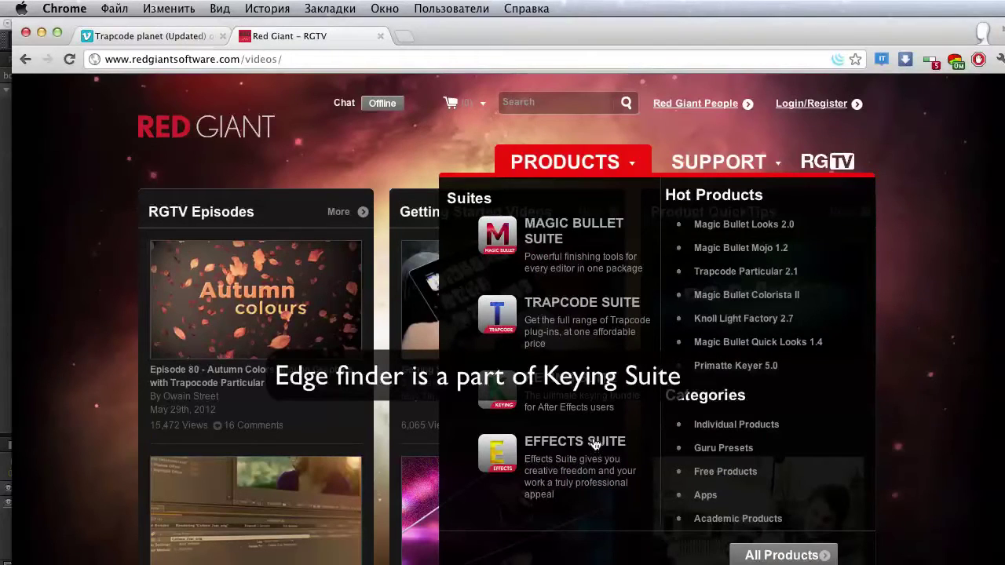
{"action": "left_click", "coordinate": [588, 382]}
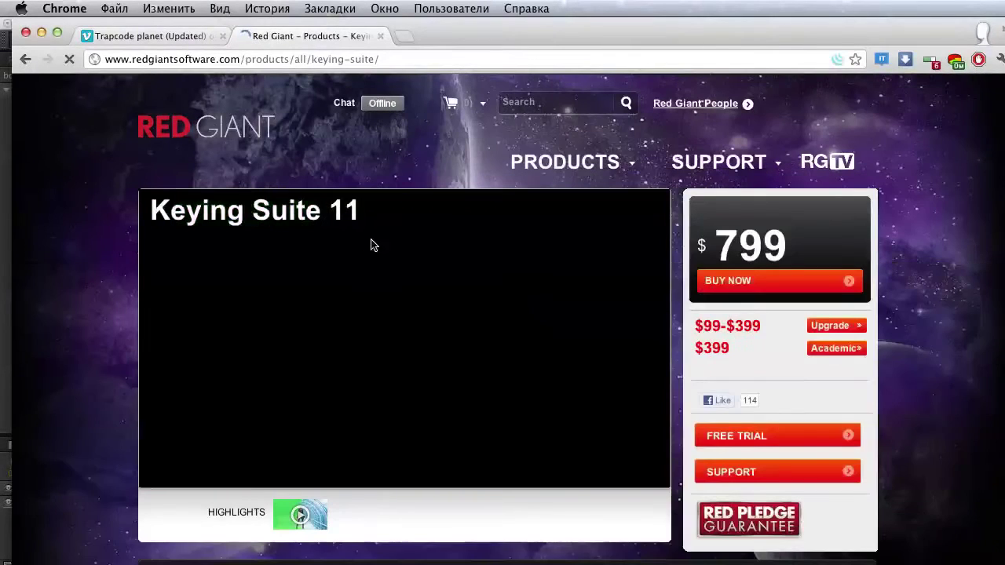
- Return to After Effects and set the border layer's Edge Finder to Outline view with the Lightness channel
{"action": "left_click_drag", "start_coordinate": [363, 218], "coordinate": [139, 206]}
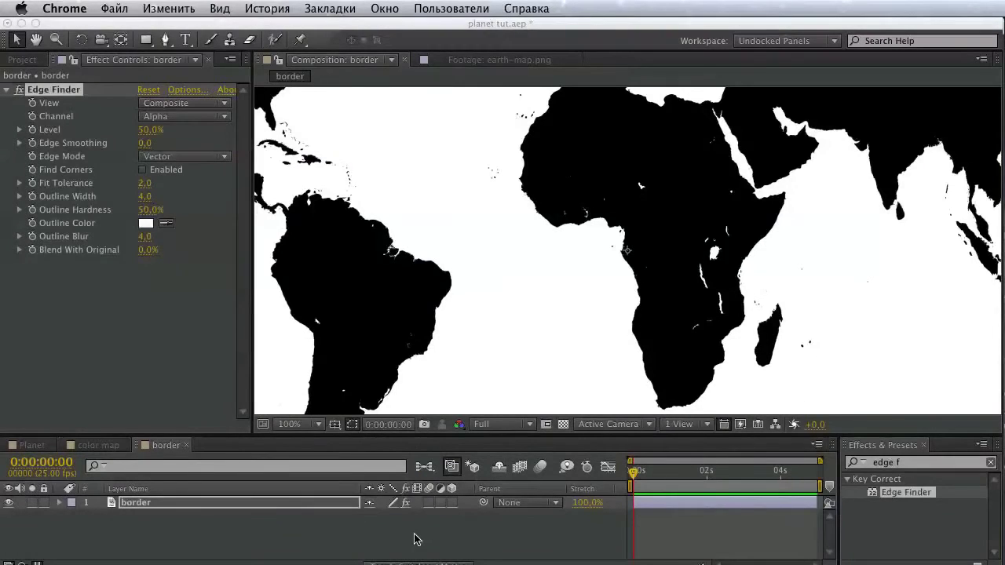
{"action": "left_click_drag", "start_coordinate": [498, 227], "coordinate": [462, 333]}
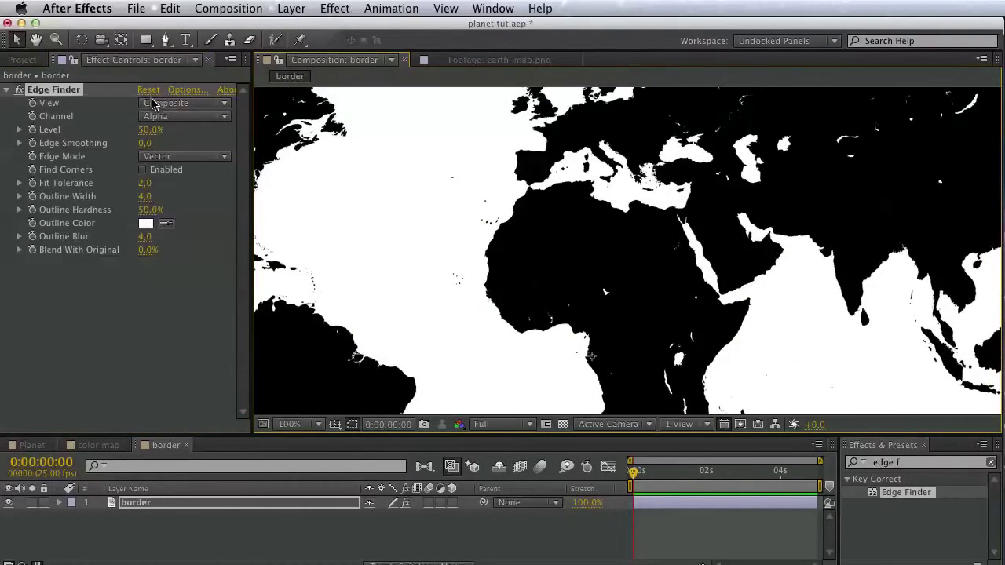
{"action": "left_click", "coordinate": [154, 104]}
{"action": "left_click", "coordinate": [161, 133]}
{"action": "left_click", "coordinate": [172, 117]}
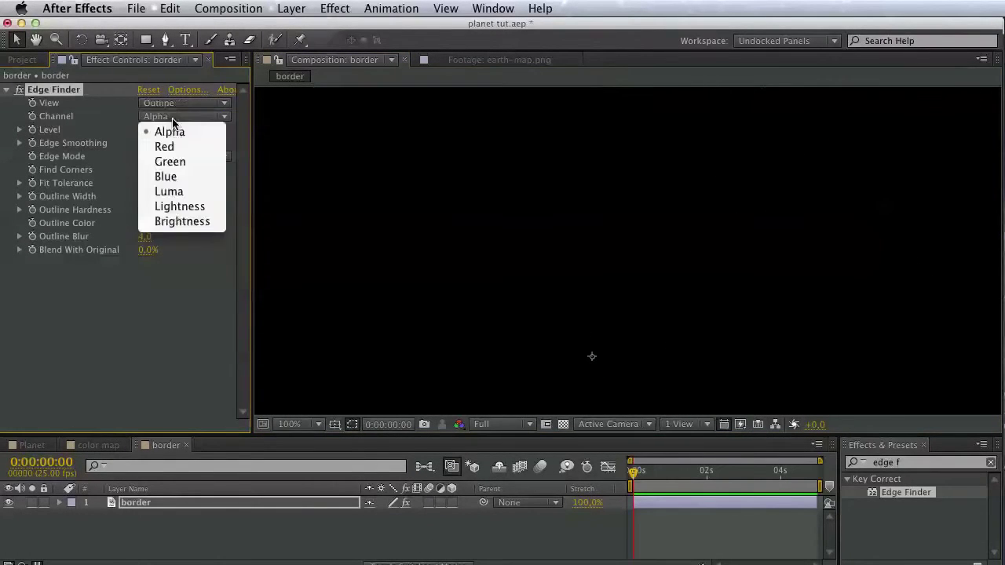
{"action": "left_click", "coordinate": [179, 206]}
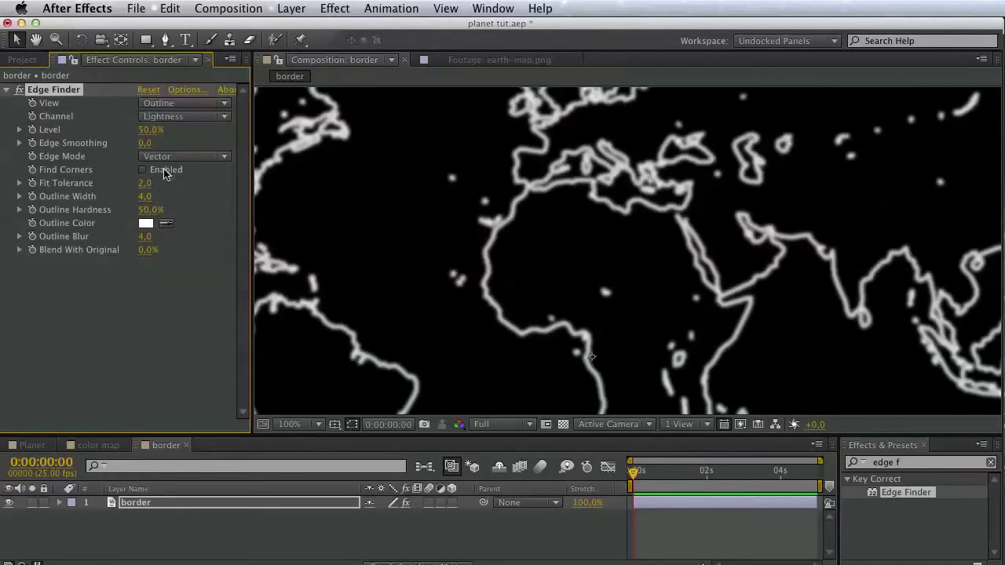
- Configure Edge Finder with fit tolerance 0.1, Raster edge mode, outline width 14.1 and outline blur 5.2
{"action": "left_click_drag", "start_coordinate": [145, 184], "coordinate": [120, 183]}
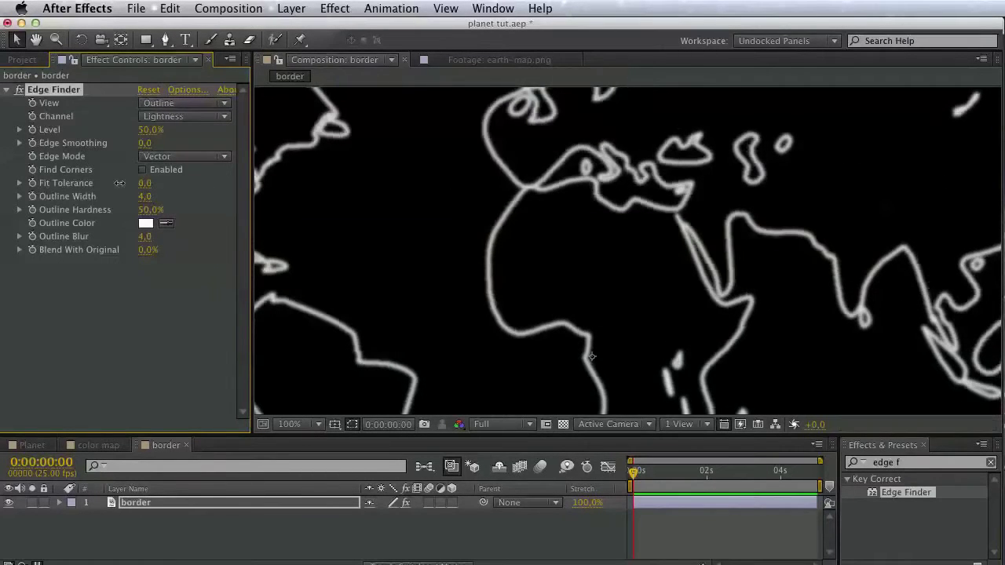
{"action": "left_click", "coordinate": [182, 156]}
{"action": "left_click", "coordinate": [157, 187]}
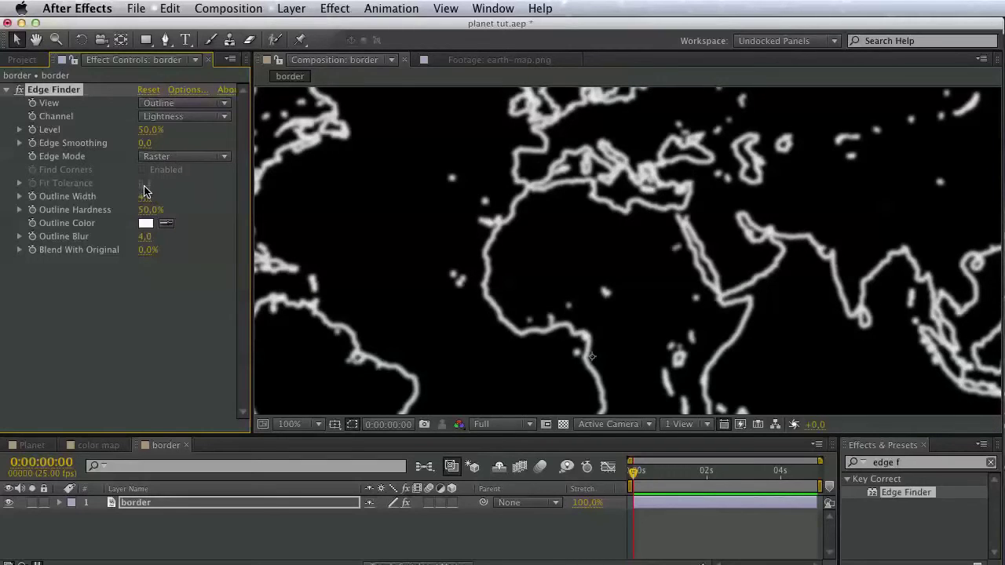
{"action": "left_click_drag", "start_coordinate": [144, 191], "coordinate": [338, 208]}
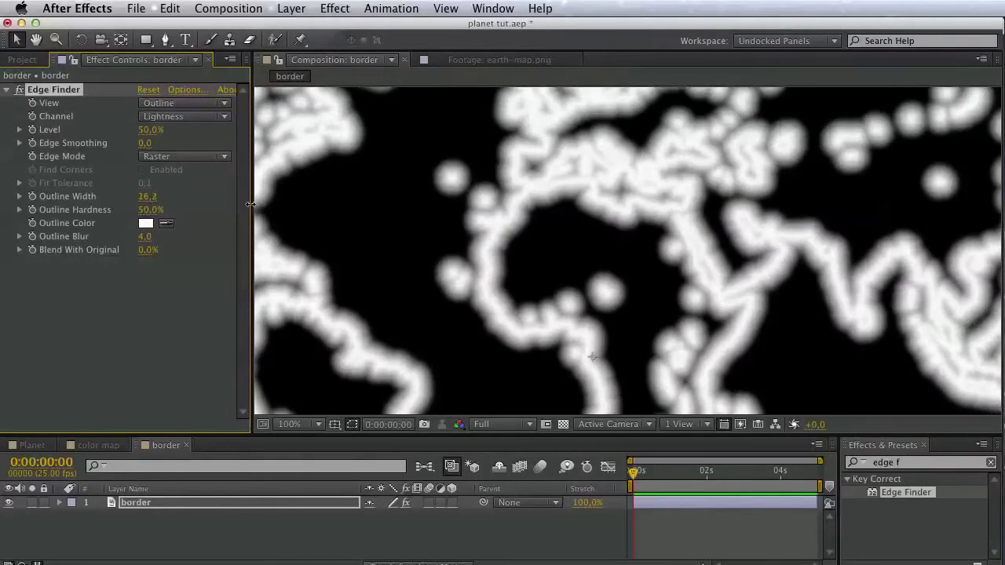
{"action": "left_click_drag", "start_coordinate": [250, 204], "coordinate": [44, 240]}
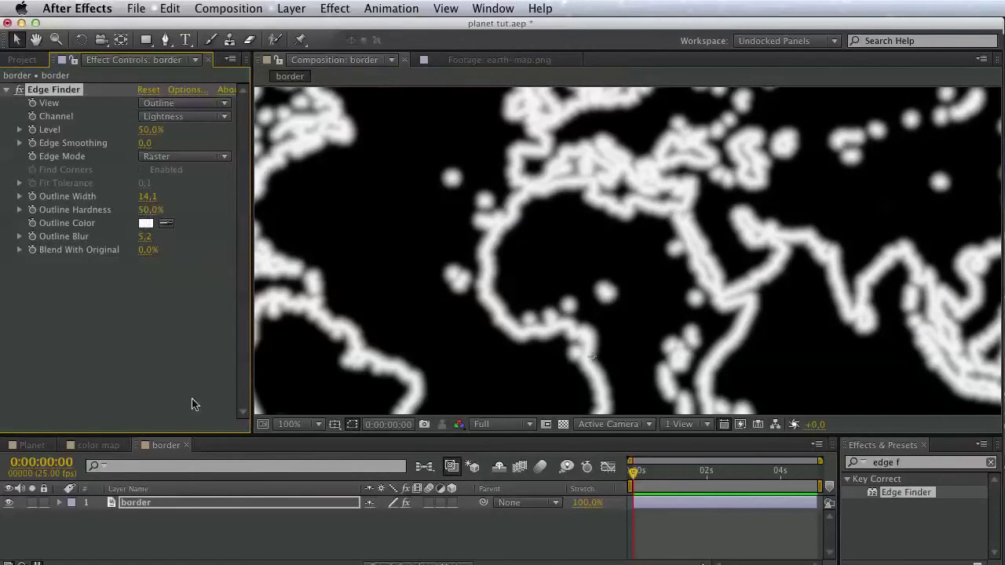
- Place earth-map.png above the border layer in the border composition and show the track matte settings
{"action": "left_click", "coordinate": [24, 61]}
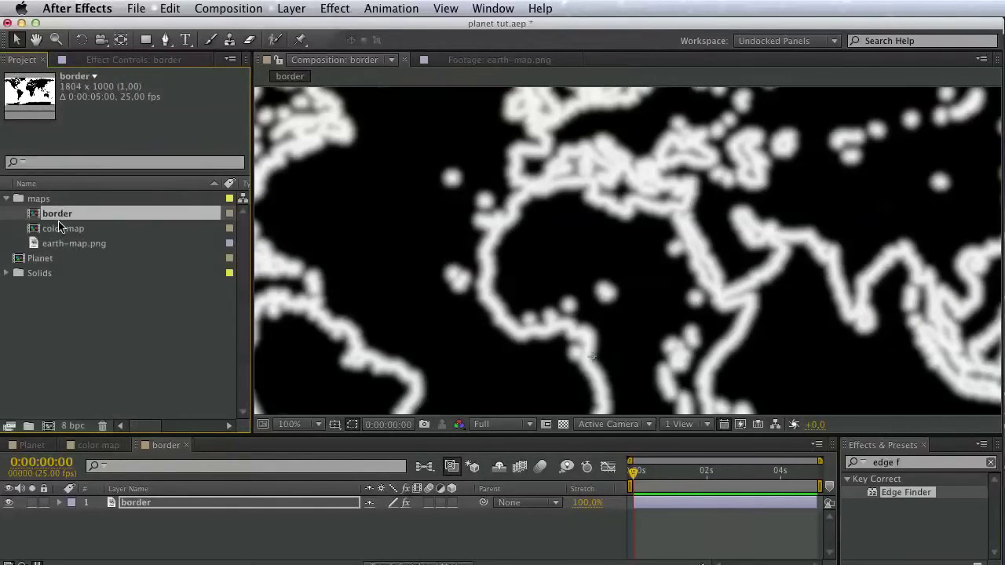
{"action": "left_click_drag", "start_coordinate": [72, 243], "coordinate": [168, 503]}
{"action": "left_click", "coordinate": [510, 518]}
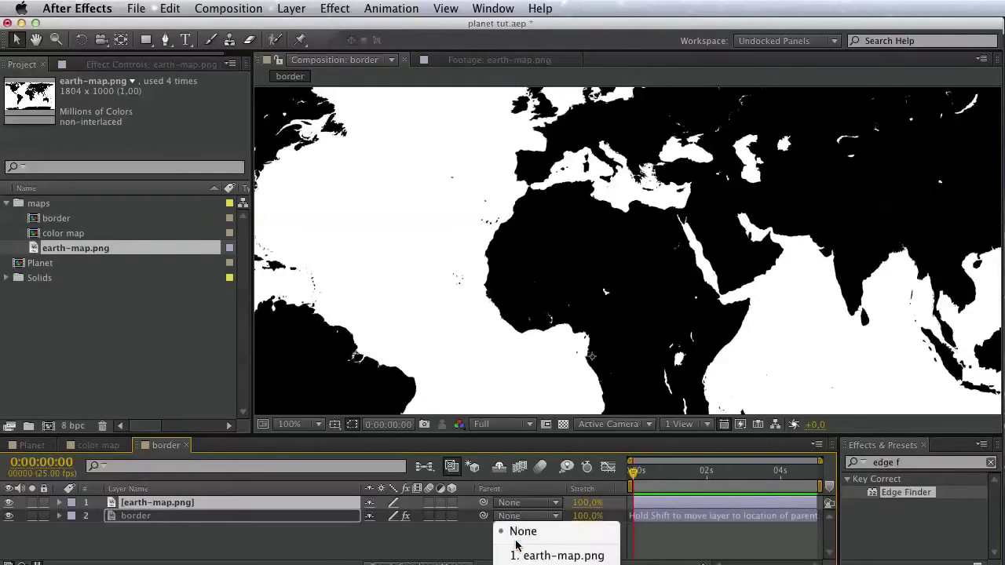
{"action": "left_click", "coordinate": [469, 535]}
{"action": "left_click", "coordinate": [463, 558]}
- Give the border layer a Luma Inverted track matte from the earth-map.png layer
{"action": "left_click", "coordinate": [479, 516]}
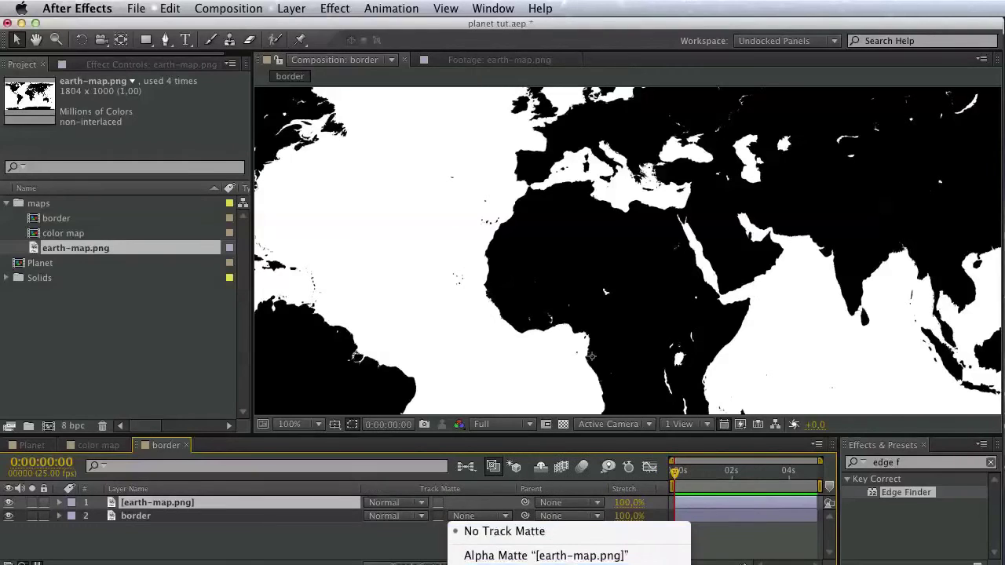
{"action": "left_click", "coordinate": [495, 563]}
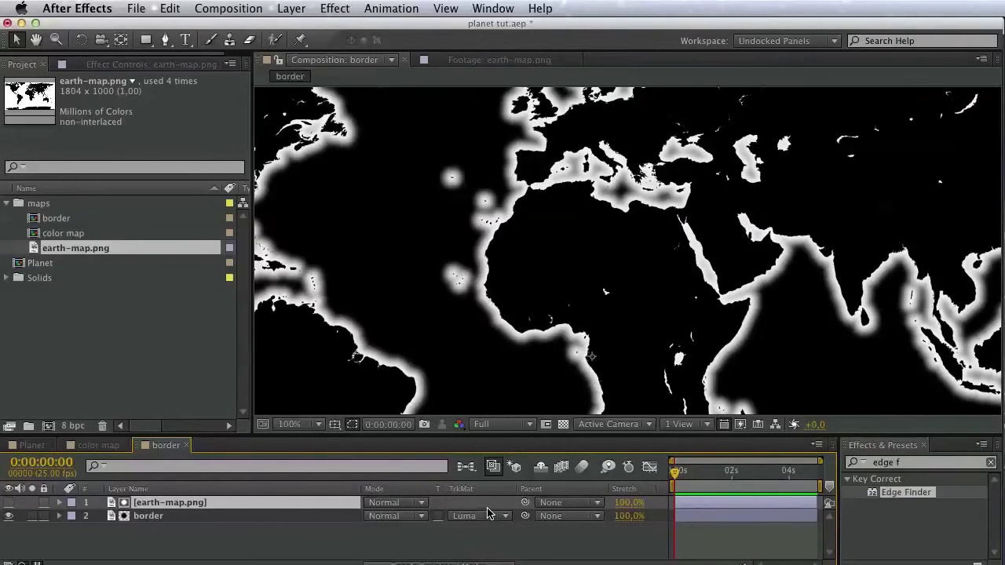
{"action": "left_click", "coordinate": [486, 516]}
{"action": "left_click", "coordinate": [502, 562]}
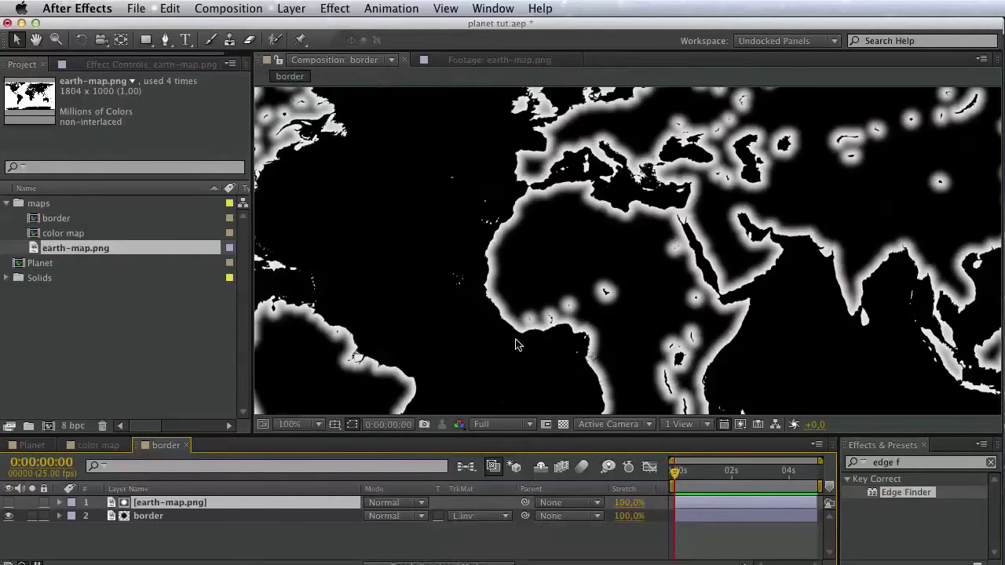
- Find the Levels effect and apply it to the border layer
{"action": "left_click", "coordinate": [143, 518]}
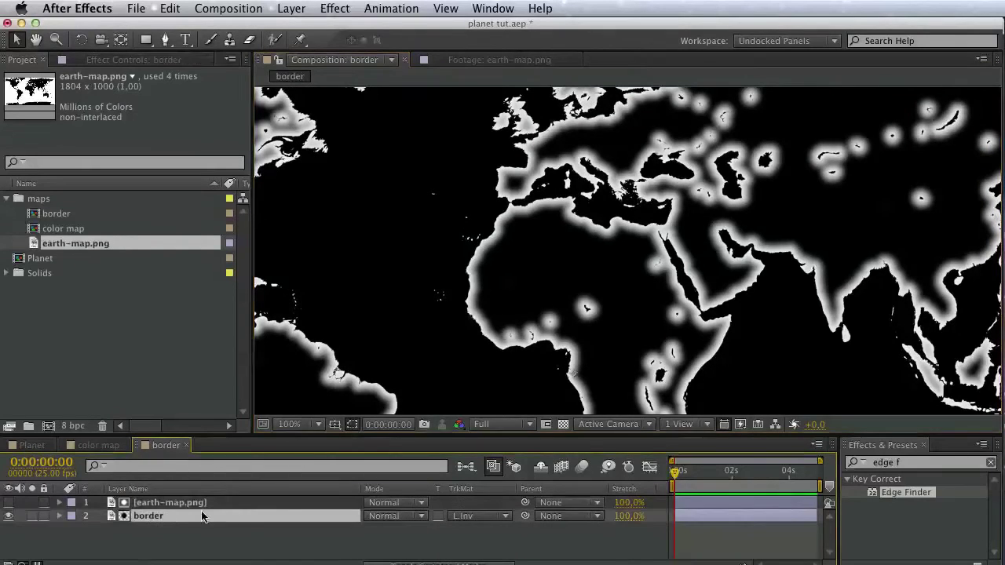
{"action": "left_click", "coordinate": [912, 463]}
{"action": "type", "text": "level"}
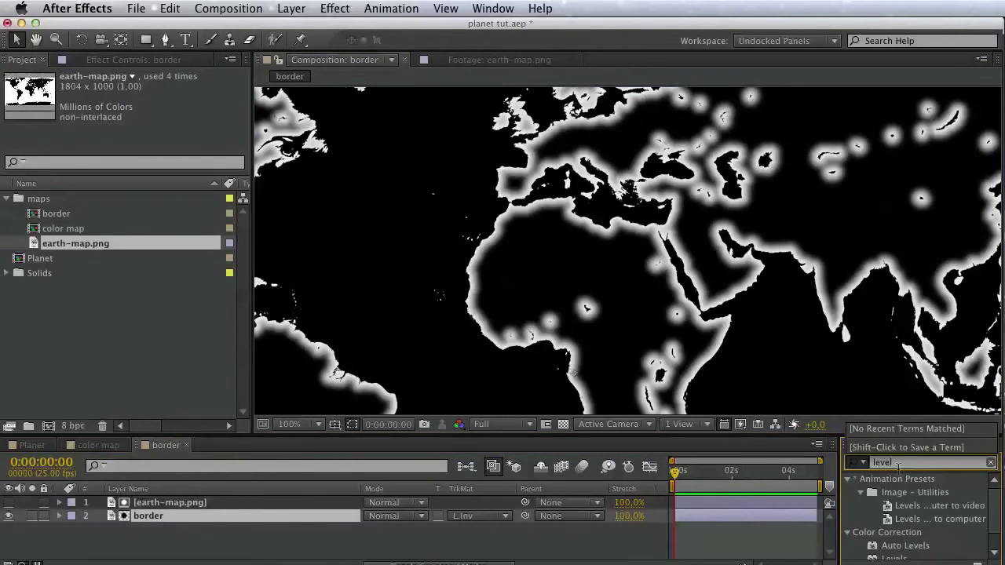
{"action": "scroll", "coordinate": [911, 514], "scroll_direction": "down", "scroll_amount": 1}
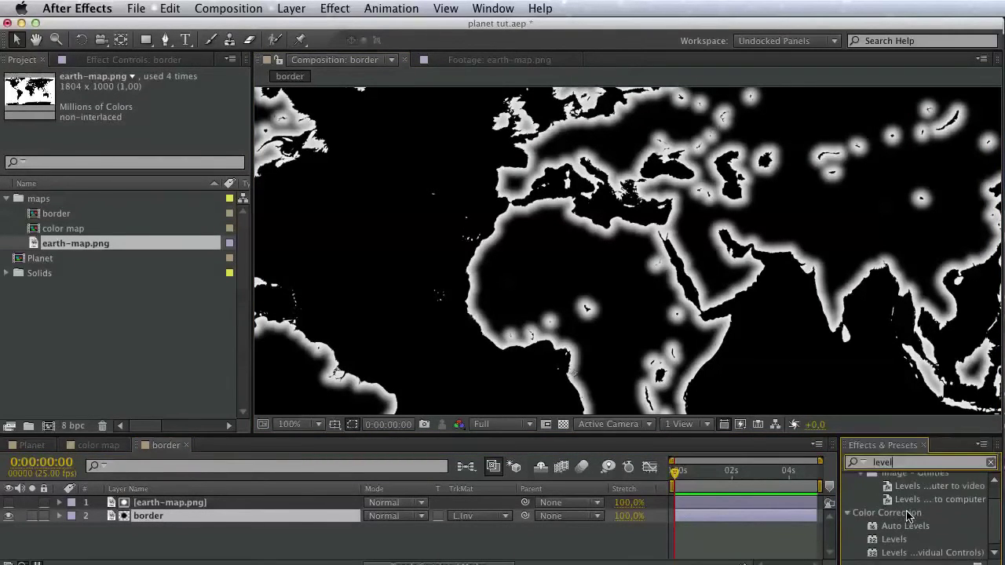
{"action": "left_click_drag", "start_coordinate": [896, 540], "coordinate": [168, 518]}
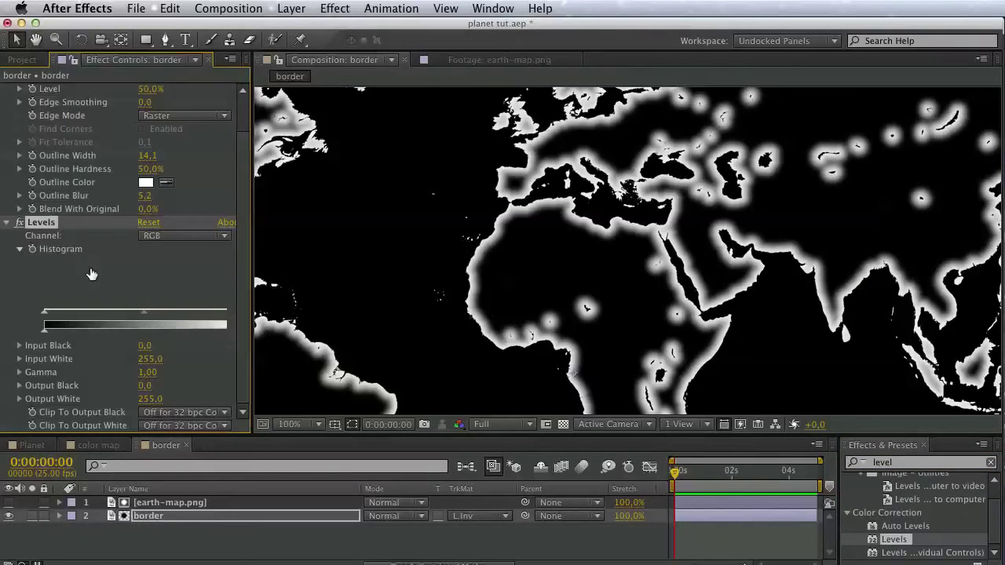
- Switch Levels to the Alpha channel and lower its alpha input white to 15
{"action": "left_click_drag", "start_coordinate": [253, 386], "coordinate": [330, 384]}
{"action": "left_click", "coordinate": [235, 236]}
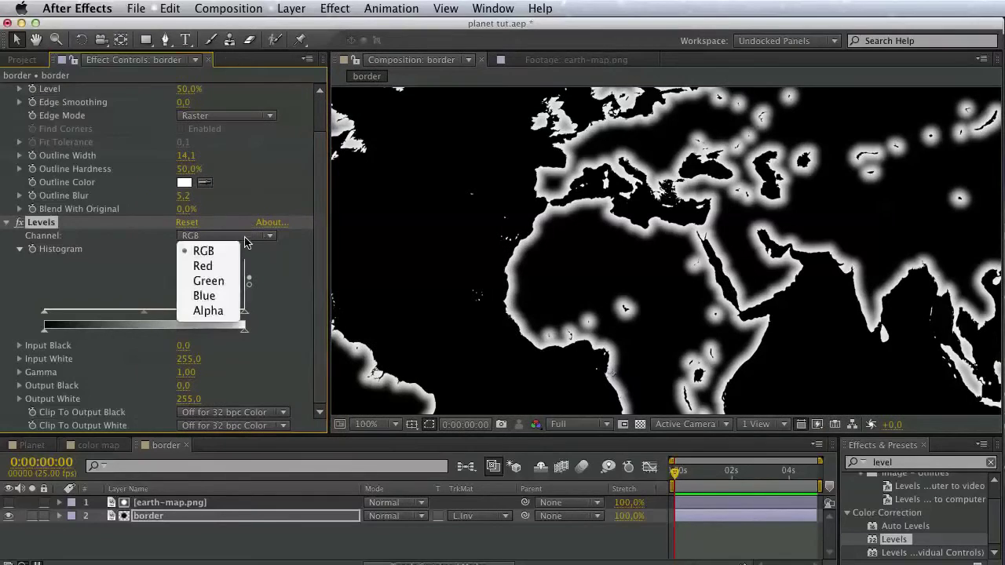
{"action": "left_click", "coordinate": [226, 312]}
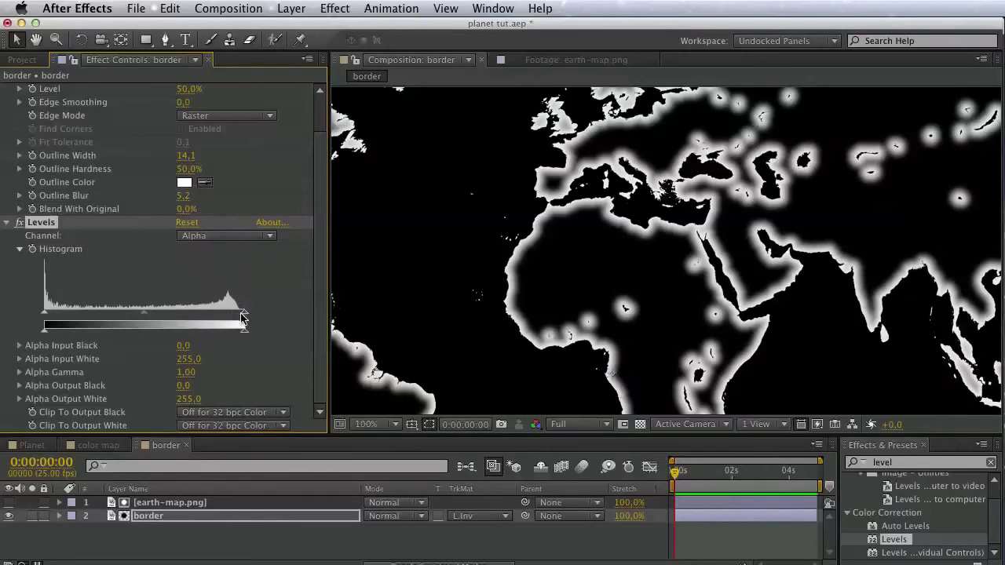
{"action": "left_click_drag", "start_coordinate": [181, 314], "coordinate": [55, 308]}
- Reduce Edge Finder's outline width to 5.4 on the border layer
{"action": "scroll", "coordinate": [144, 296], "scroll_direction": "up", "scroll_amount": 2}
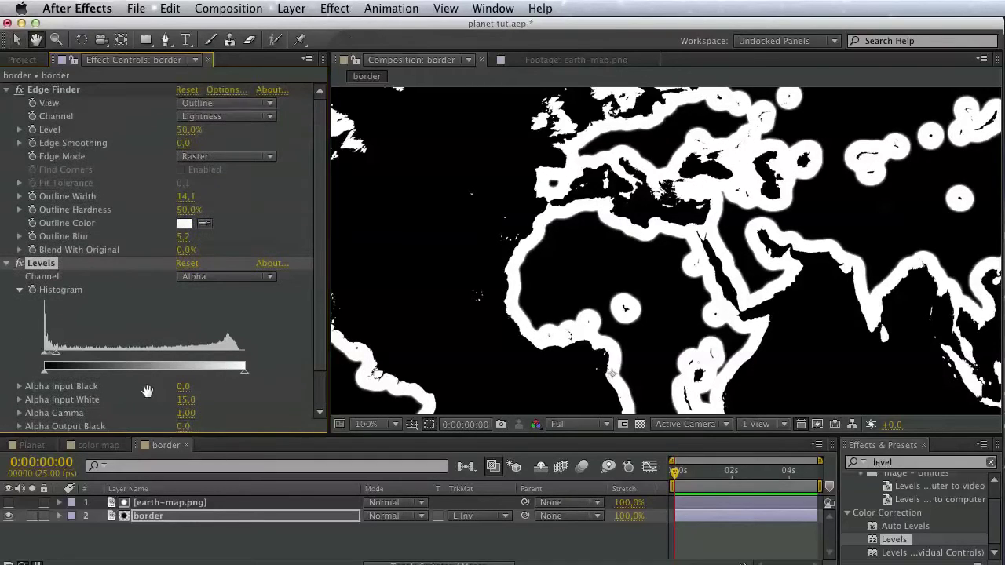
{"action": "left_click", "coordinate": [19, 197]}
{"action": "left_click_drag", "start_coordinate": [80, 222], "coordinate": [70, 223]}
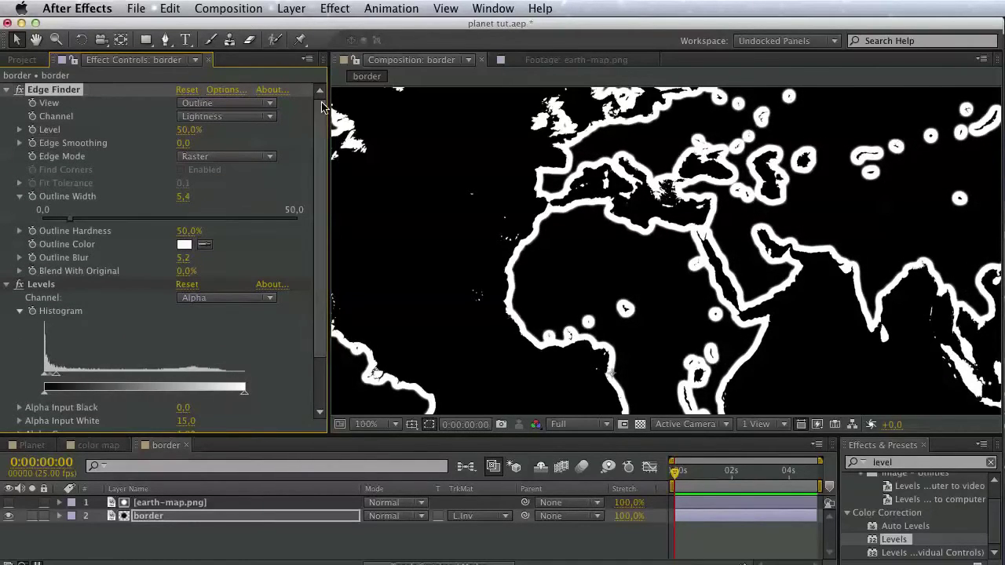
- Open the Planet composition and add the border composition as a hidden layer below color map
{"action": "left_click", "coordinate": [34, 63]}
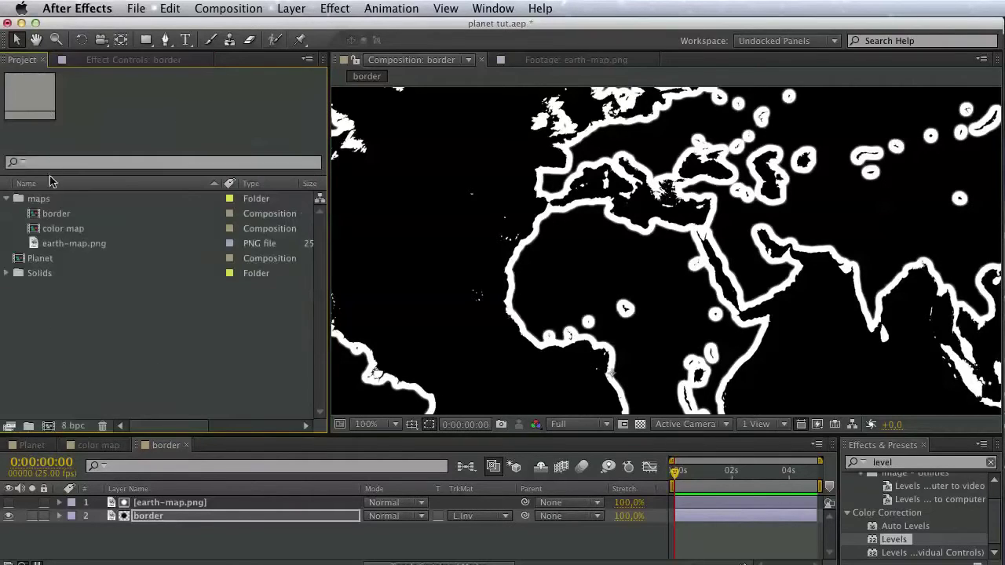
{"action": "double_click", "coordinate": [46, 262]}
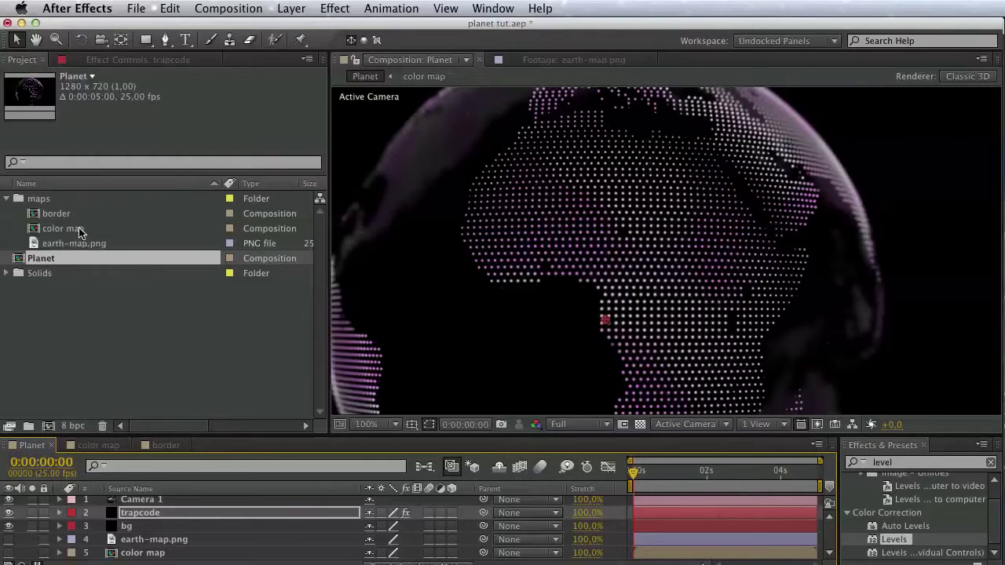
{"action": "left_click_drag", "start_coordinate": [71, 214], "coordinate": [161, 559]}
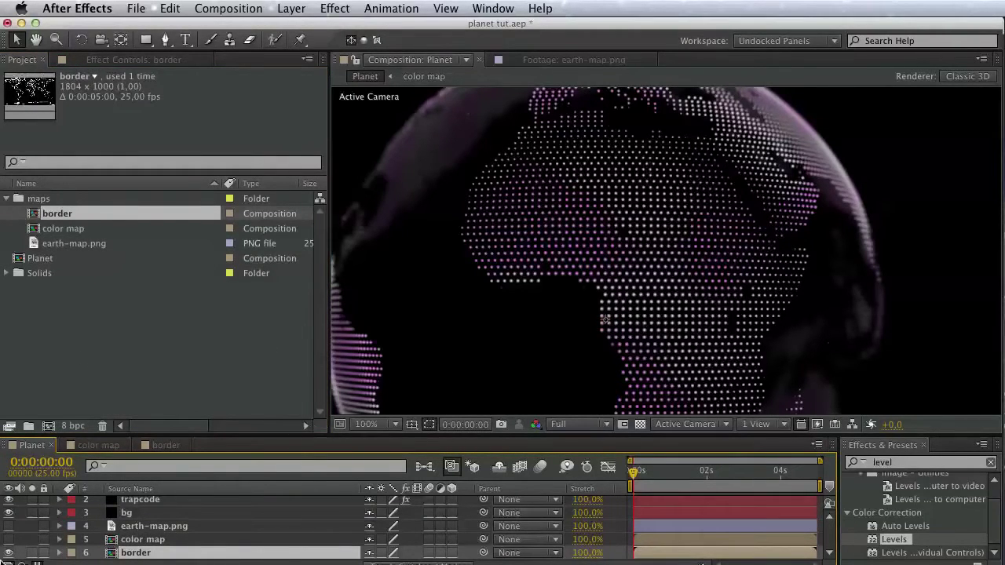
- Set the rendering transfer mode of the trapcode layer's Form effect to Normal
{"action": "left_click", "coordinate": [164, 503]}
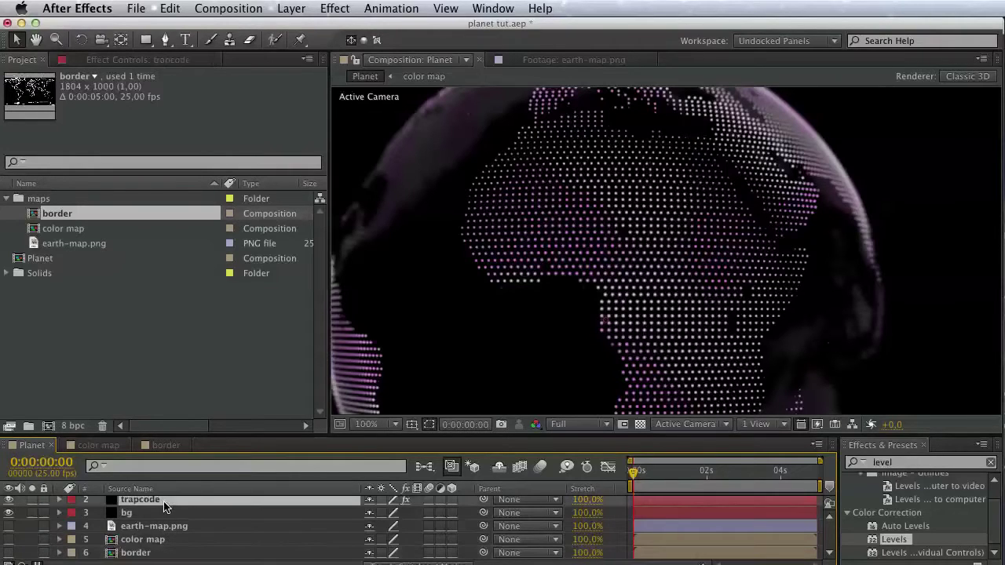
{"action": "left_click", "coordinate": [141, 59]}
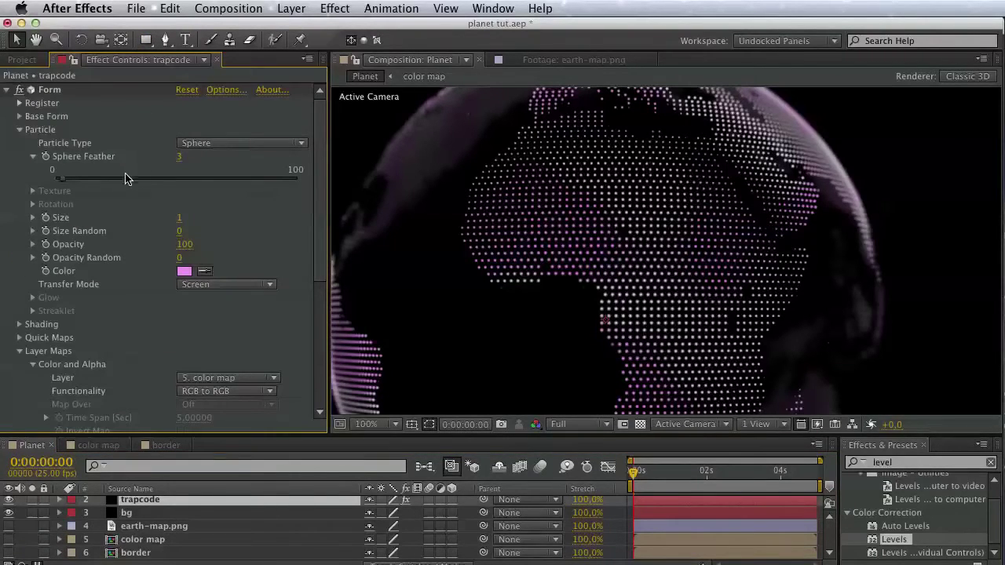
{"action": "left_click", "coordinate": [19, 129]}
{"action": "left_click", "coordinate": [19, 169]}
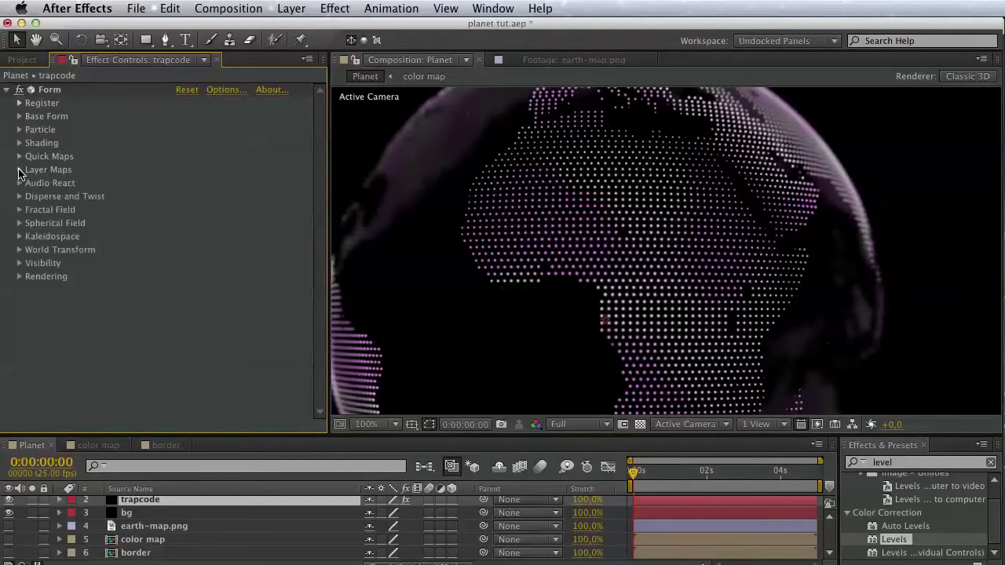
{"action": "left_click", "coordinate": [19, 276]}
{"action": "left_click", "coordinate": [193, 304]}
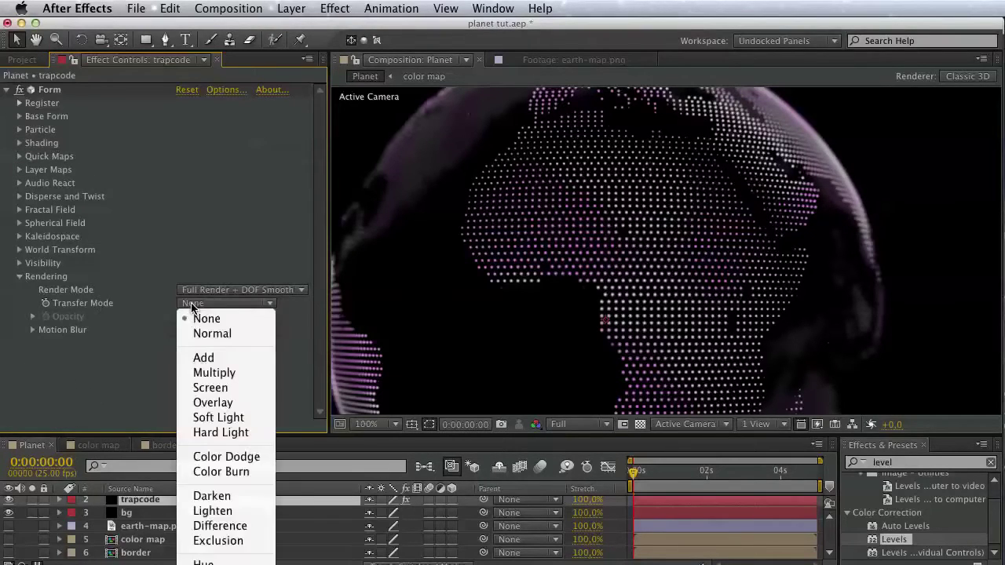
{"action": "left_click", "coordinate": [188, 330]}
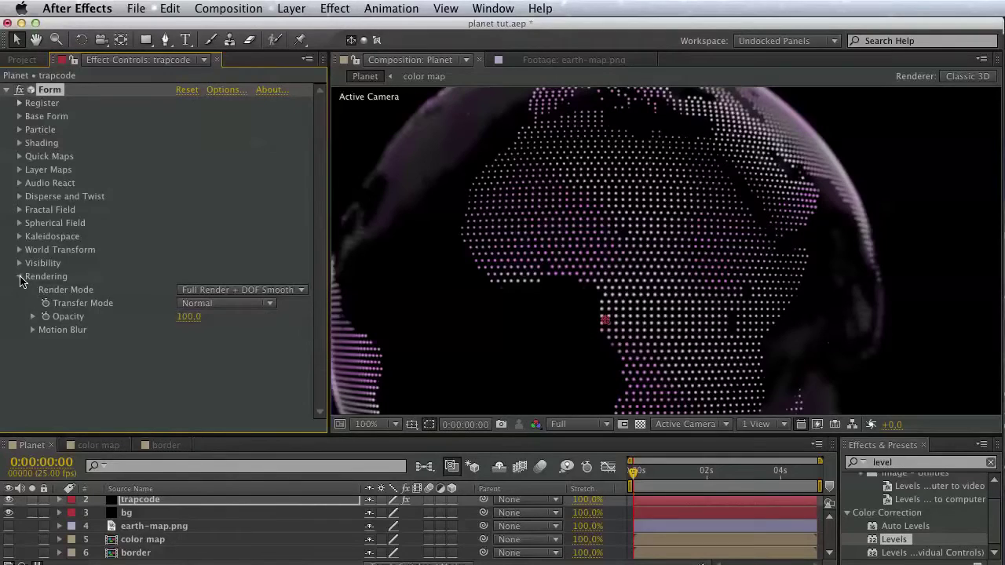
{"action": "left_click", "coordinate": [19, 276]}
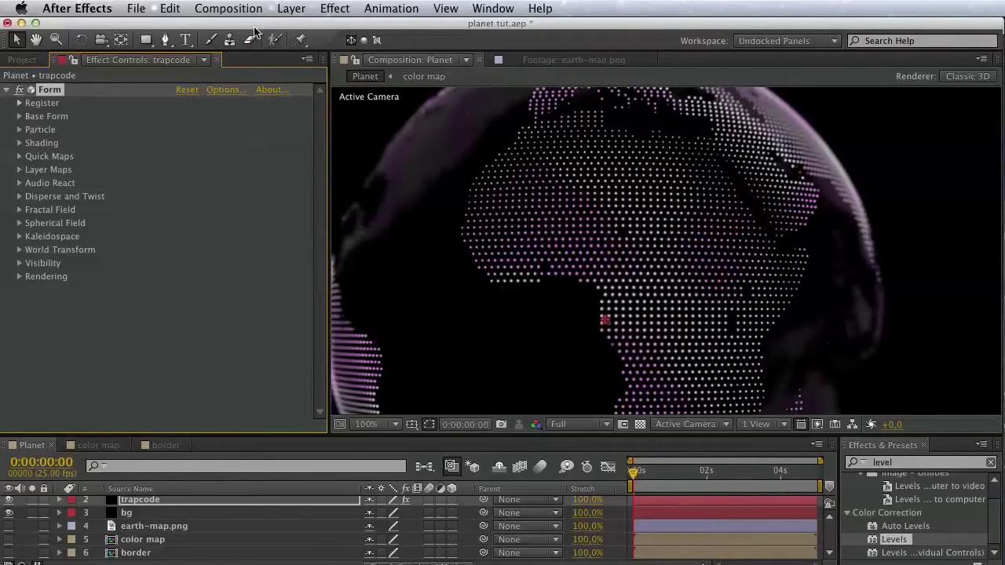
- Duplicate the Form effect on the trapcode layer and rename the original main land
{"action": "left_click", "coordinate": [171, 8]}
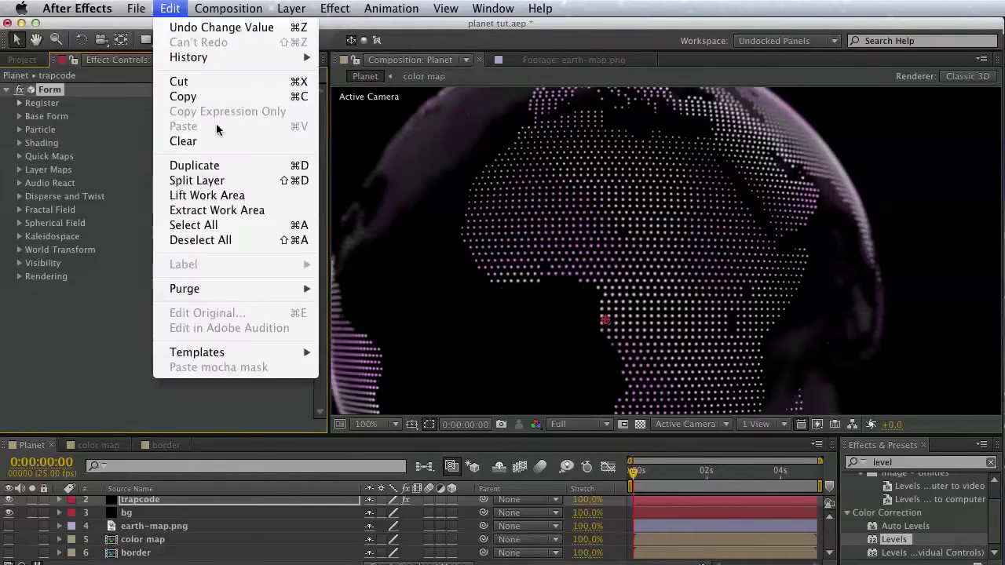
{"action": "left_click", "coordinate": [224, 164]}
{"action": "scroll", "coordinate": [48, 160], "scroll_direction": "up", "scroll_amount": 2}
{"action": "left_click", "coordinate": [51, 93]}
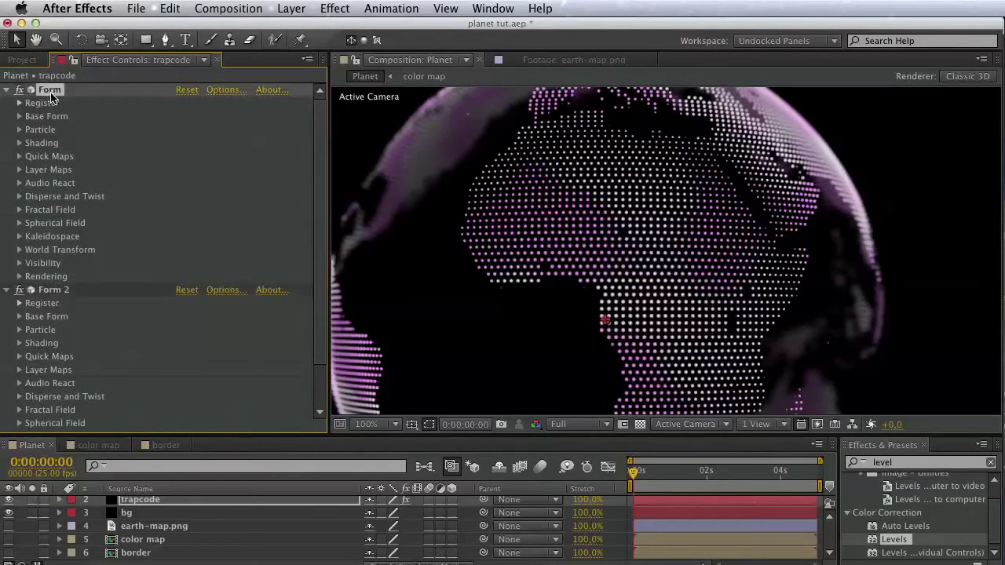
{"action": "key", "text": "Return"}
{"action": "type", "text": "bo"}
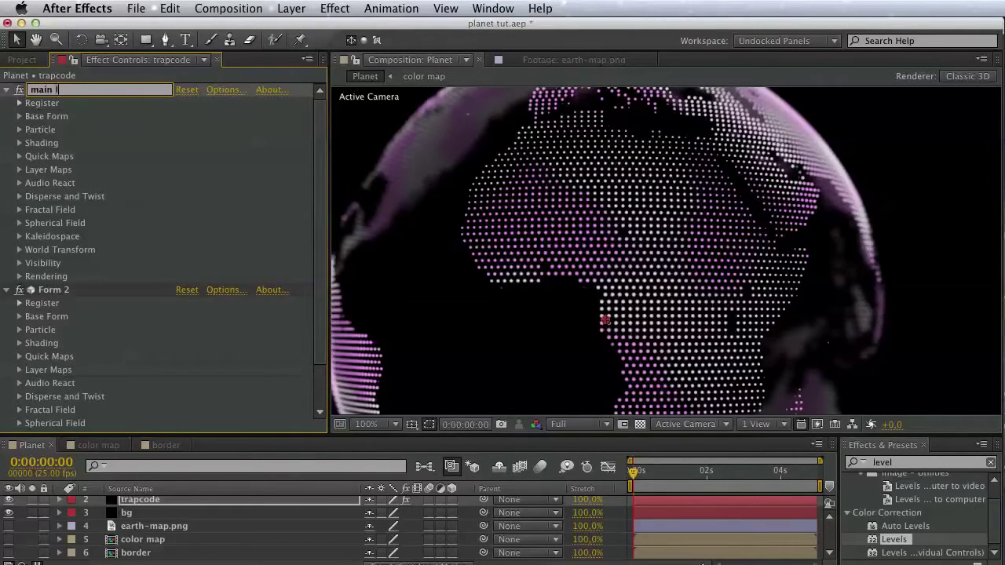
{"action": "key", "text": "Return"}
{"action": "left_click", "coordinate": [9, 92]}
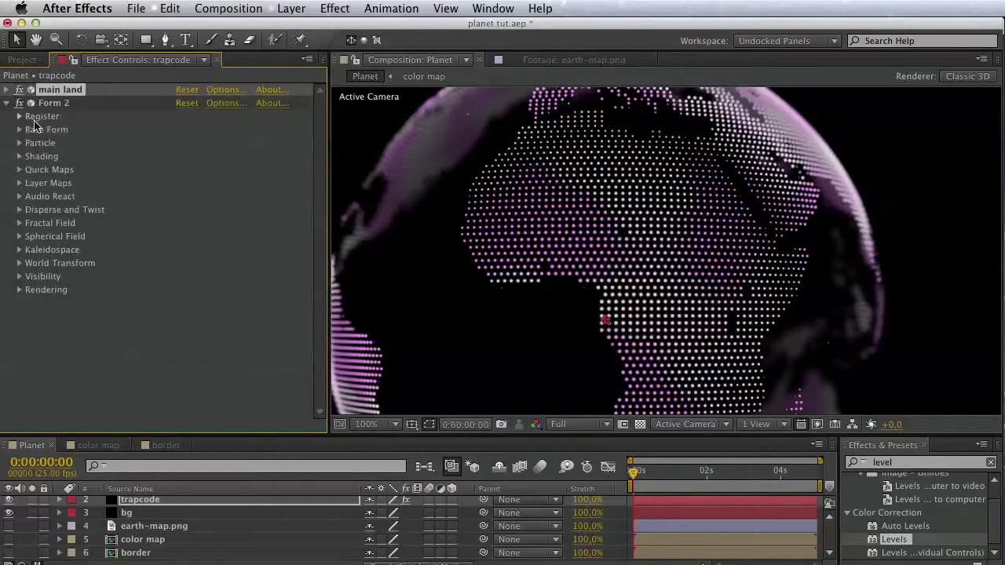
- Rename the duplicated Form effect border
{"action": "left_click", "coordinate": [51, 103]}
{"action": "key", "text": "Return"}
{"action": "type", "text": "border"}
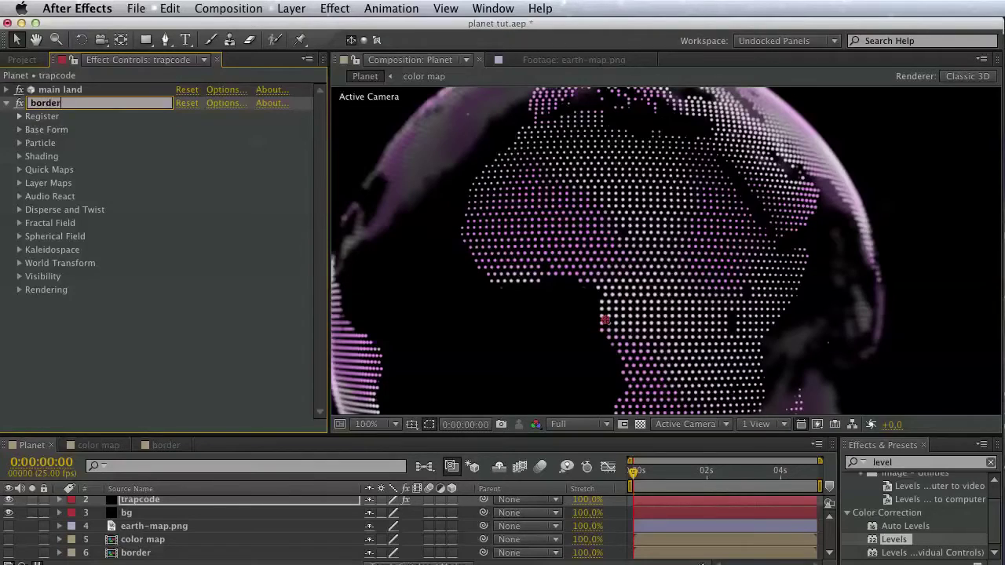
- In the border effect's layer maps, set the Color and Alpha layer to None and the Size layer to 6. border
{"action": "key", "text": "Return"}
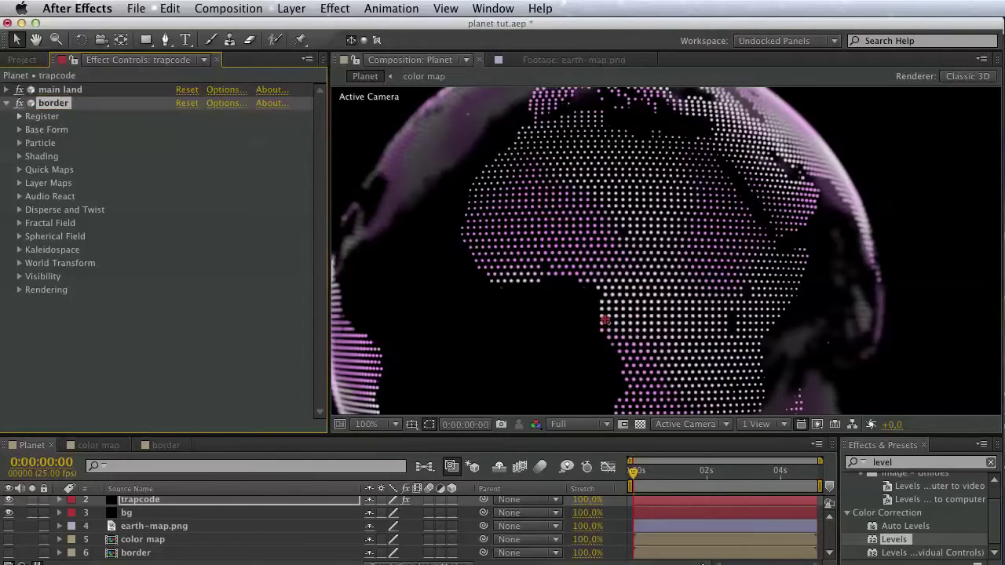
{"action": "left_click", "coordinate": [19, 183]}
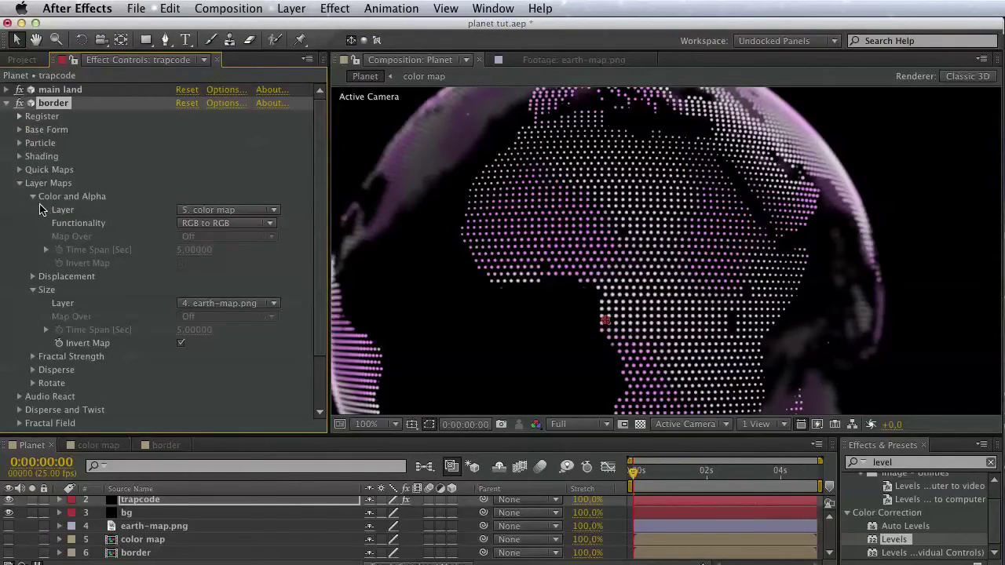
{"action": "left_click", "coordinate": [185, 209]}
{"action": "left_click", "coordinate": [196, 223]}
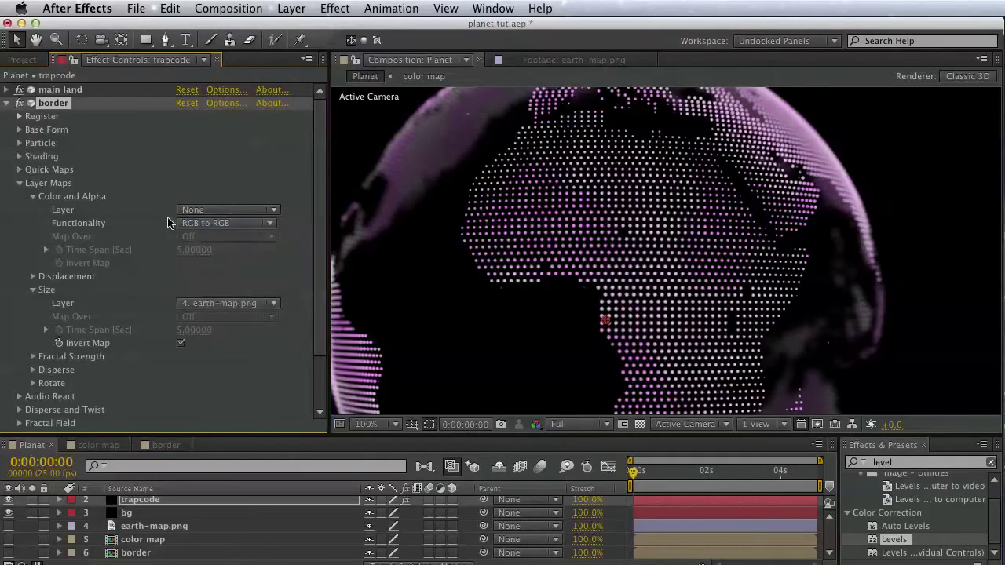
{"action": "left_click", "coordinate": [34, 198]}
{"action": "left_click", "coordinate": [204, 236]}
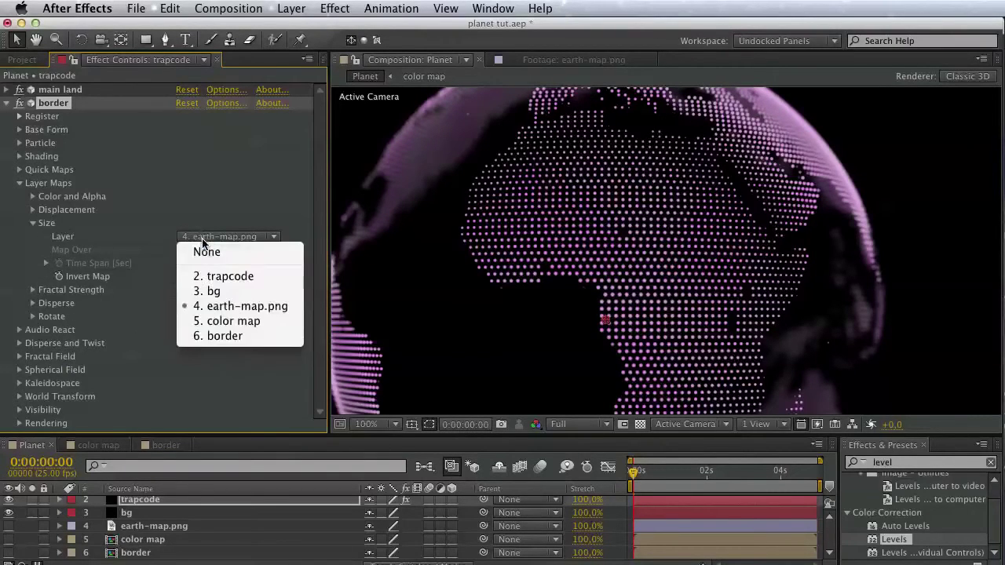
{"action": "left_click", "coordinate": [219, 342]}
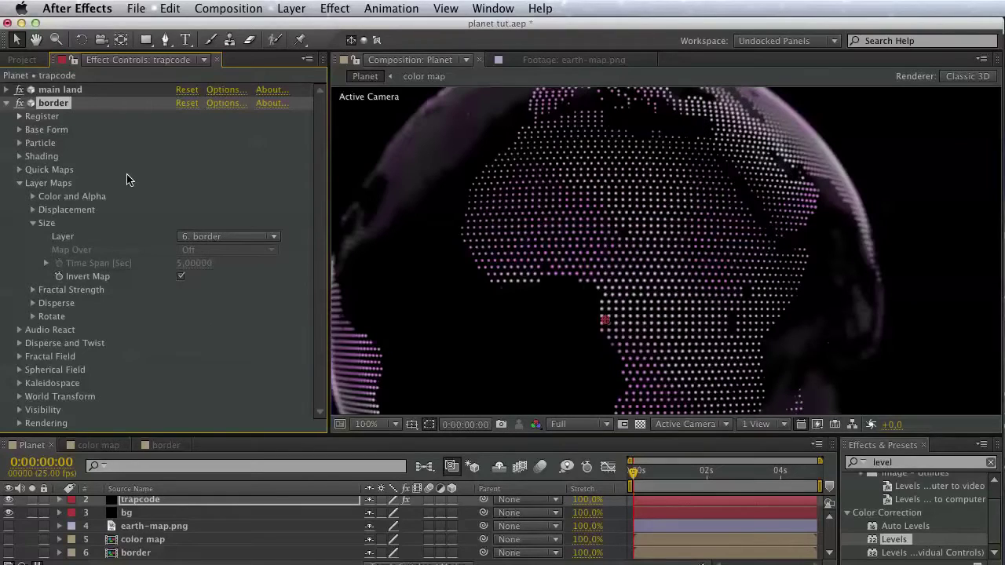
- Try None as the border effect's rendering transfer mode and restore it to Normal
{"action": "left_click", "coordinate": [20, 423]}
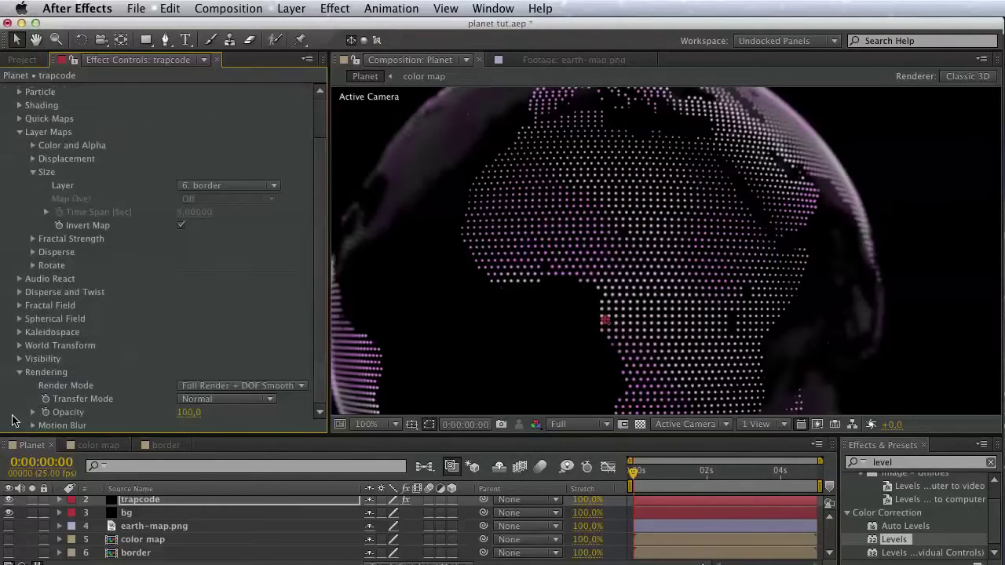
{"action": "left_click", "coordinate": [185, 400]}
{"action": "left_click", "coordinate": [171, 383]}
{"action": "left_click", "coordinate": [189, 400]}
{"action": "left_click", "coordinate": [192, 411]}
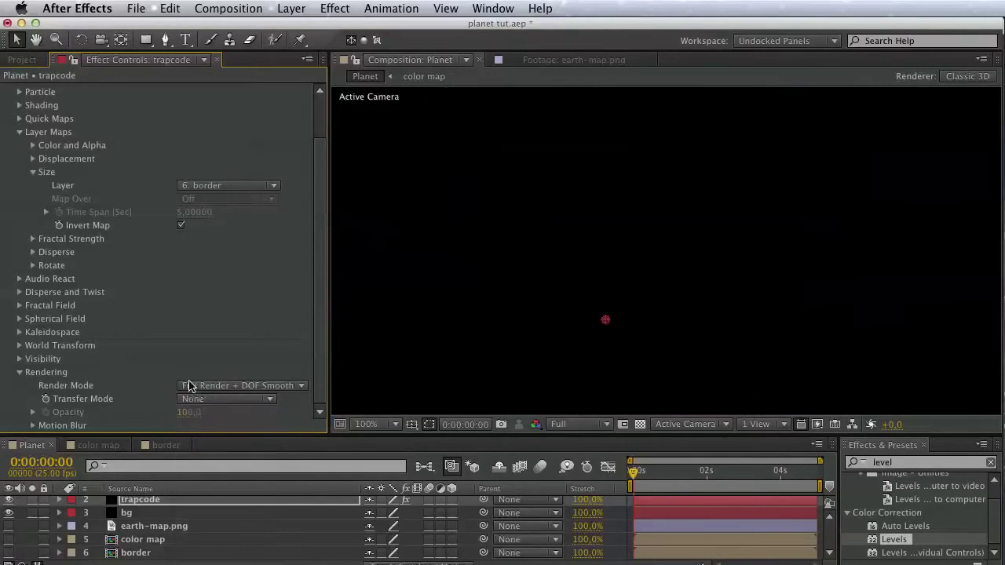
{"action": "left_click", "coordinate": [196, 400]}
{"action": "left_click", "coordinate": [197, 428]}
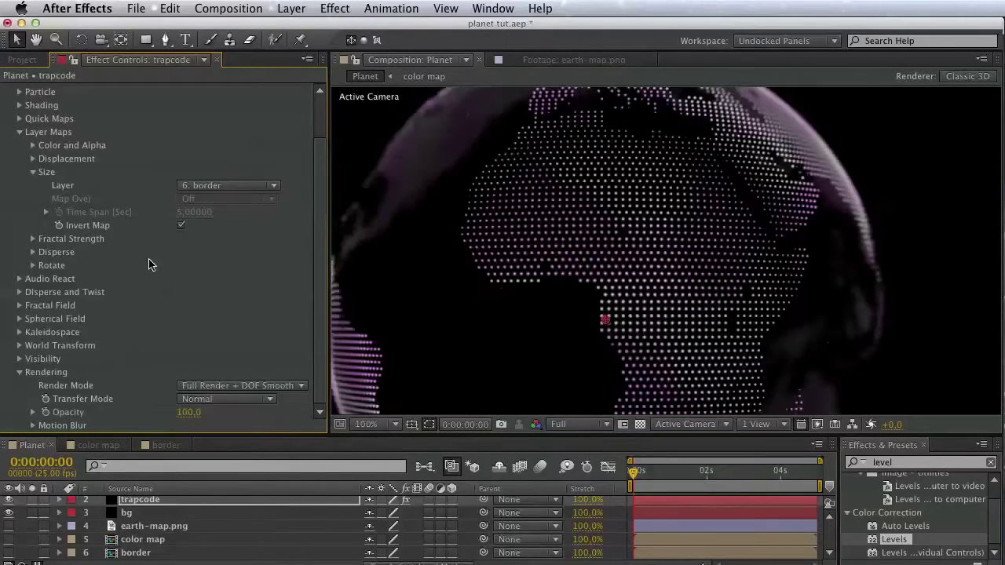
- Change the border effect's particle color to white by removing its saturation
{"action": "scroll", "coordinate": [173, 377], "scroll_direction": "up", "scroll_amount": 2}
{"action": "key", "text": "v"}
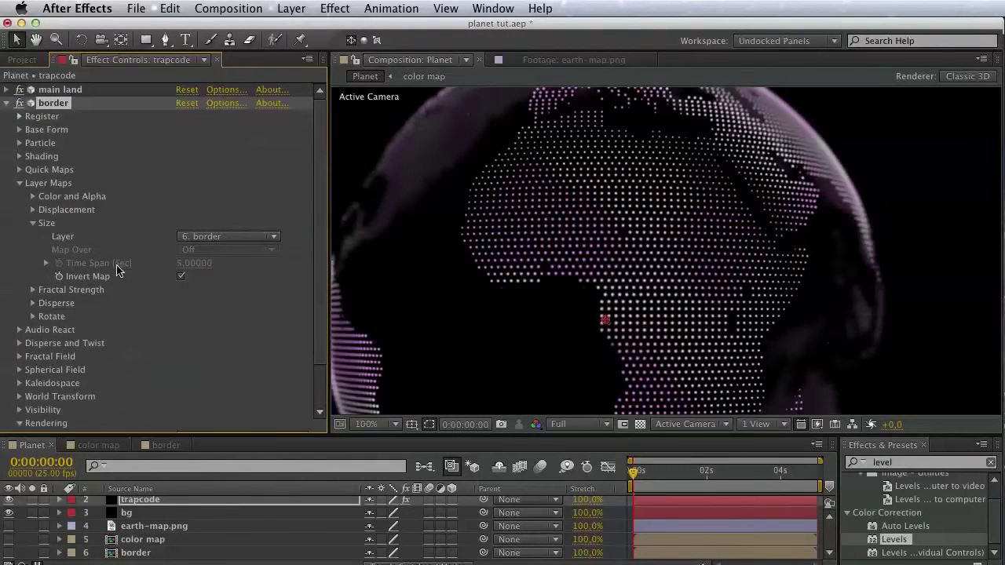
{"action": "left_click", "coordinate": [20, 144]}
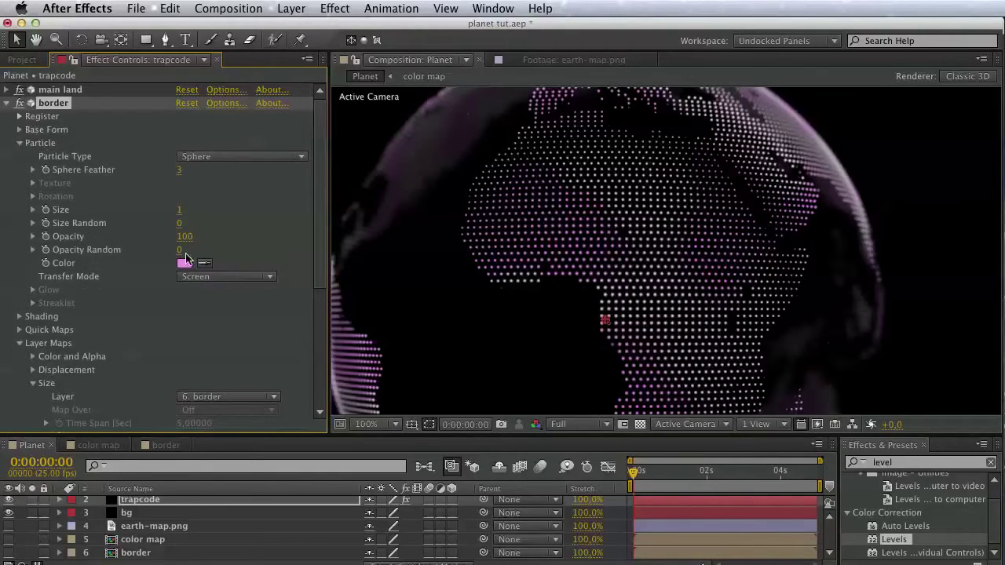
{"action": "left_click", "coordinate": [184, 263]}
{"action": "left_click_drag", "start_coordinate": [656, 259], "coordinate": [637, 260]}
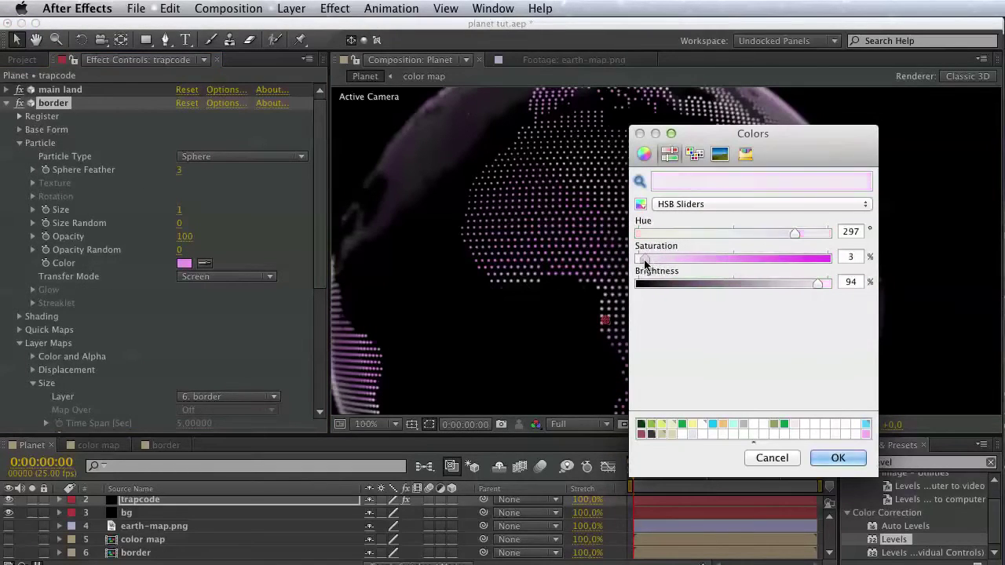
{"action": "left_click", "coordinate": [836, 457]}
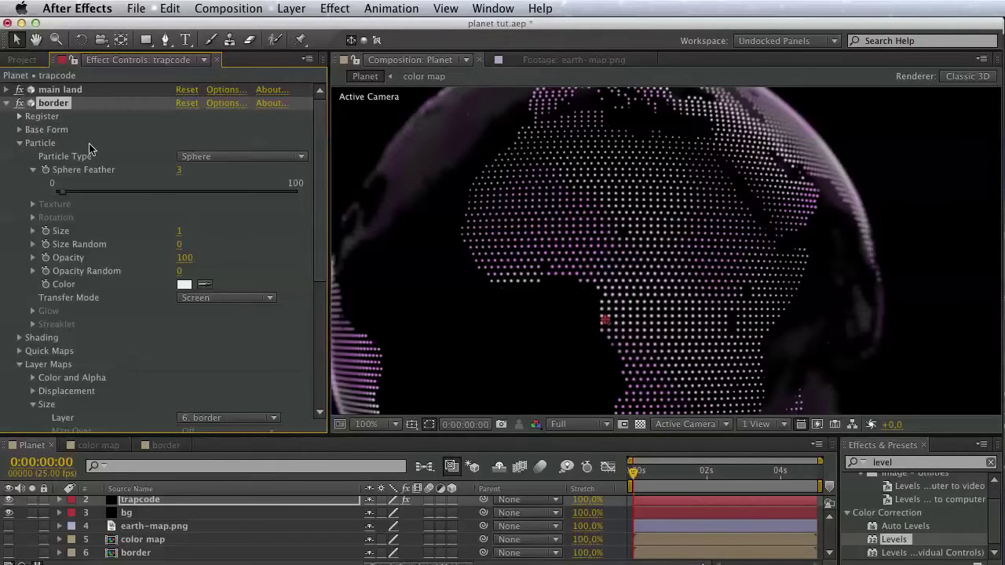
- Double the border effect's base form density by setting Particles in X to 600 and Particles in Y to 300
{"action": "left_click", "coordinate": [20, 144]}
{"action": "left_click", "coordinate": [20, 129]}
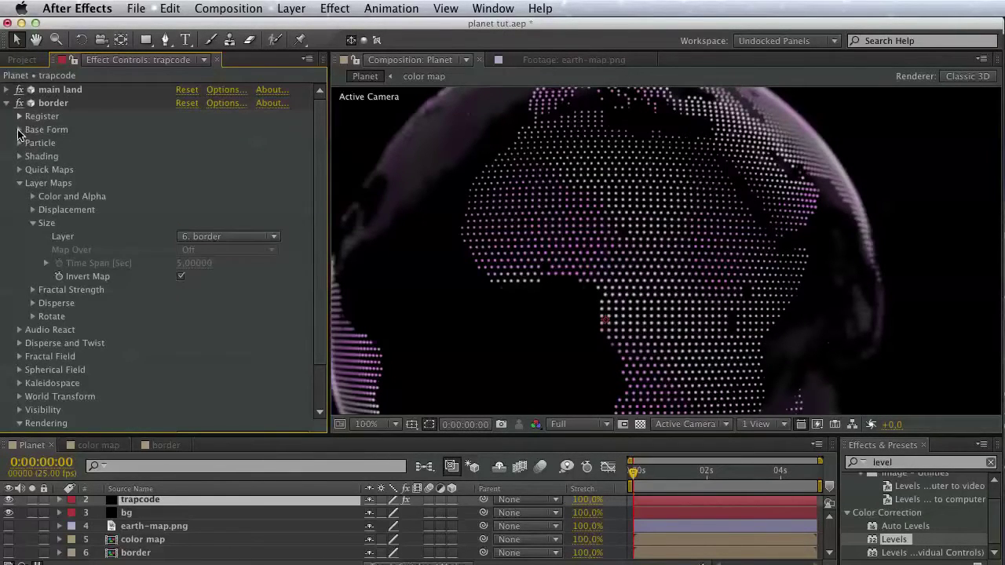
{"action": "left_click", "coordinate": [19, 129]}
{"action": "left_click", "coordinate": [192, 196]}
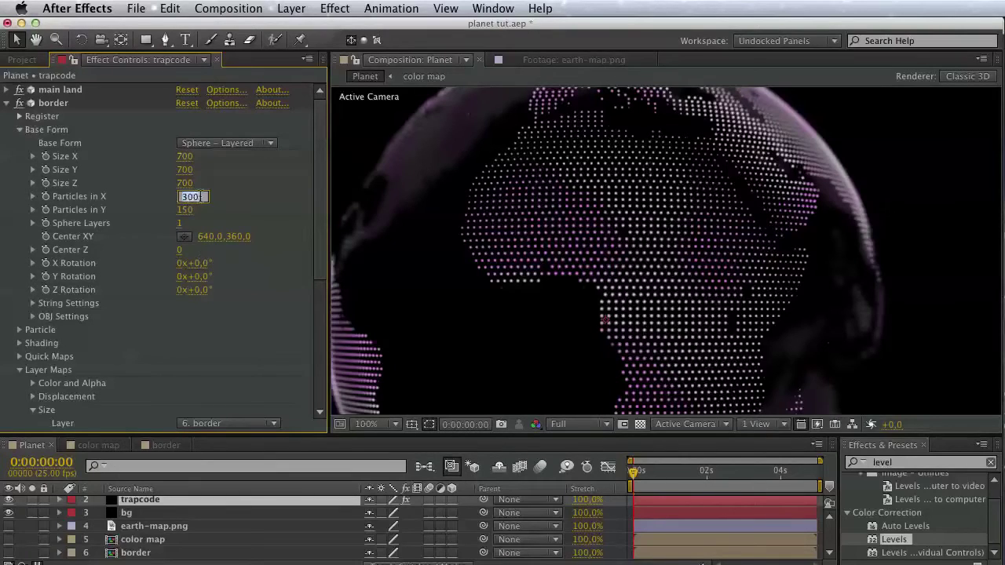
{"action": "left_click", "coordinate": [201, 196]}
{"action": "type", "text": "*2"}
{"action": "left_click", "coordinate": [33, 210]}
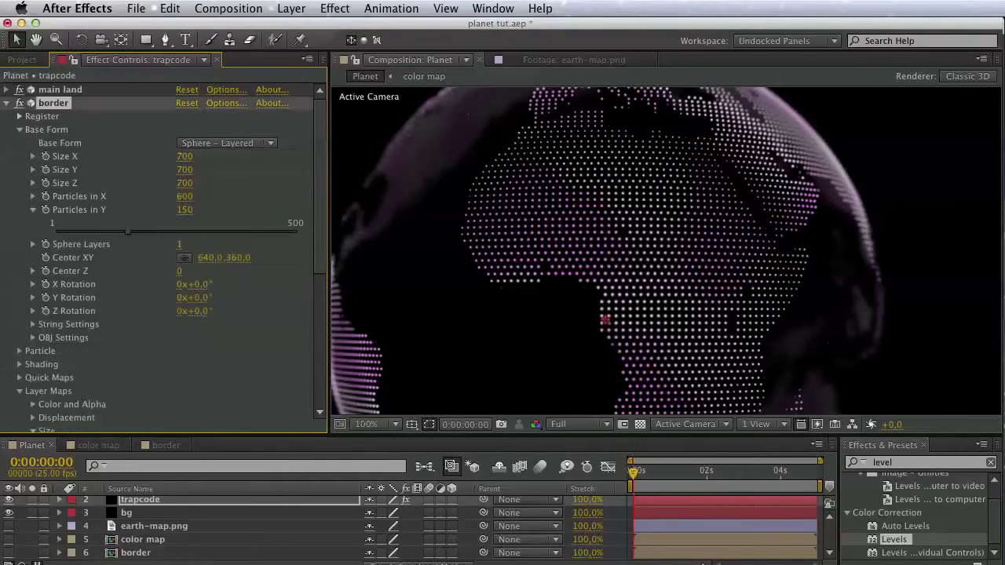
{"action": "left_click", "coordinate": [185, 210]}
{"action": "type", "text": "300"}
{"action": "key", "text": "Return"}
- Turn off Invert Map for the border effect's Size layer map while temporarily disabling the main land effect
{"action": "left_click", "coordinate": [7, 103]}
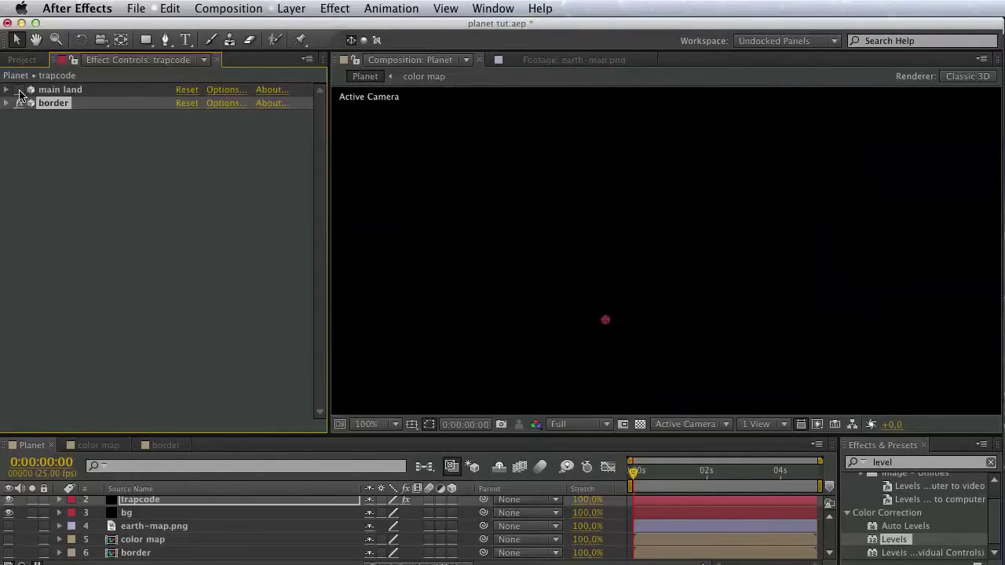
{"action": "left_click", "coordinate": [7, 104]}
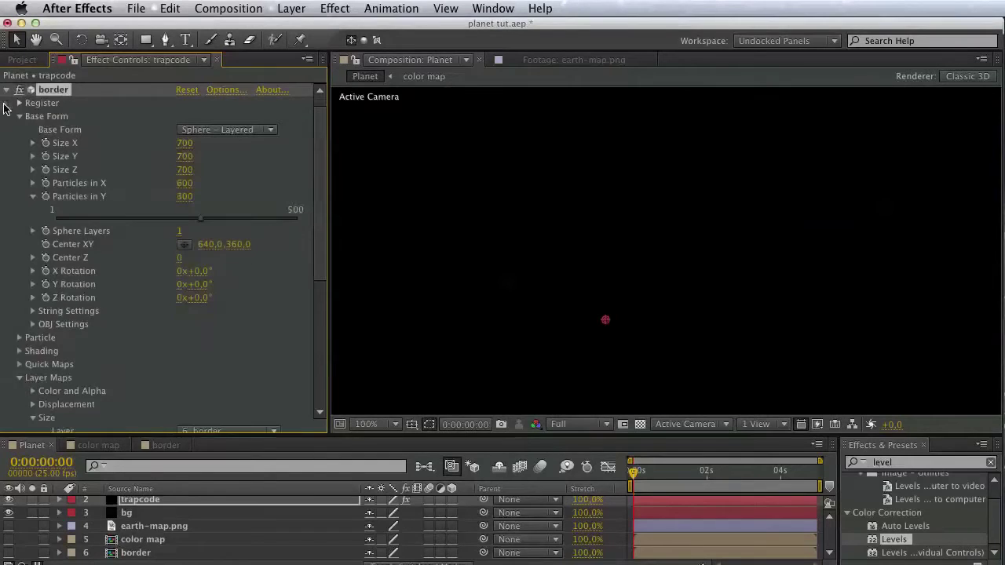
{"action": "scroll", "coordinate": [92, 342], "scroll_direction": "down", "scroll_amount": 5}
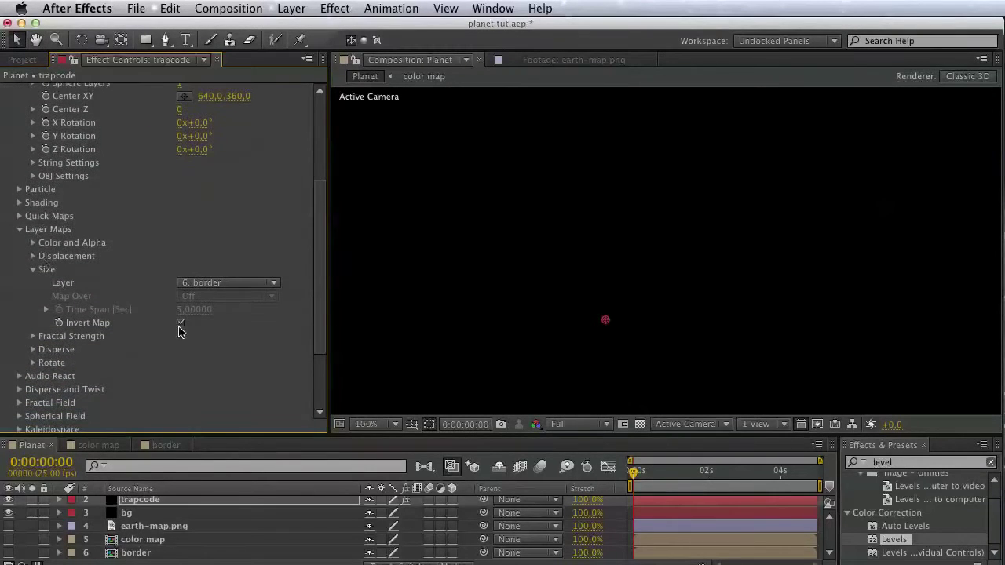
{"action": "left_click", "coordinate": [181, 323]}
{"action": "scroll", "coordinate": [129, 194], "scroll_direction": "up", "scroll_amount": 5}
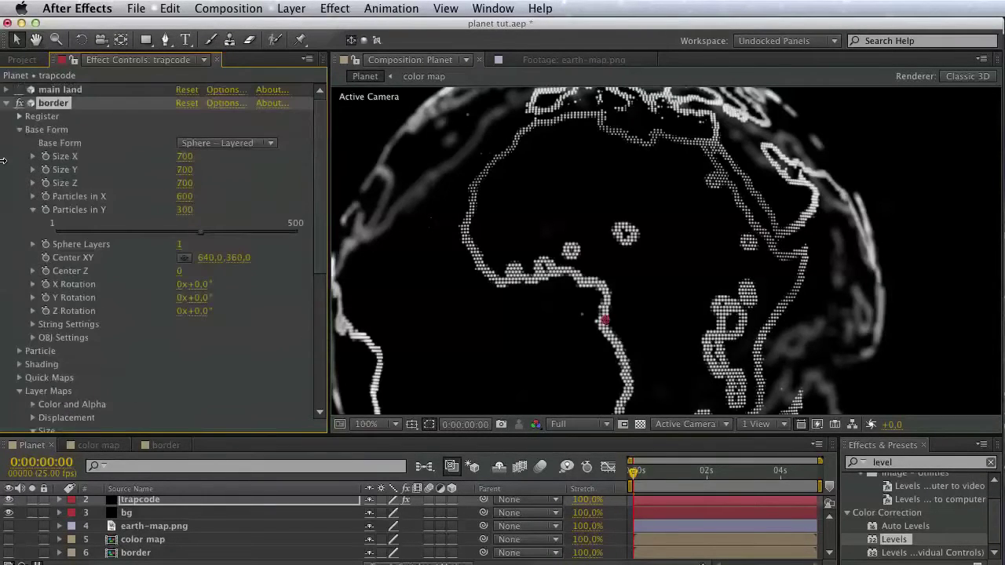
{"action": "left_click", "coordinate": [19, 89]}
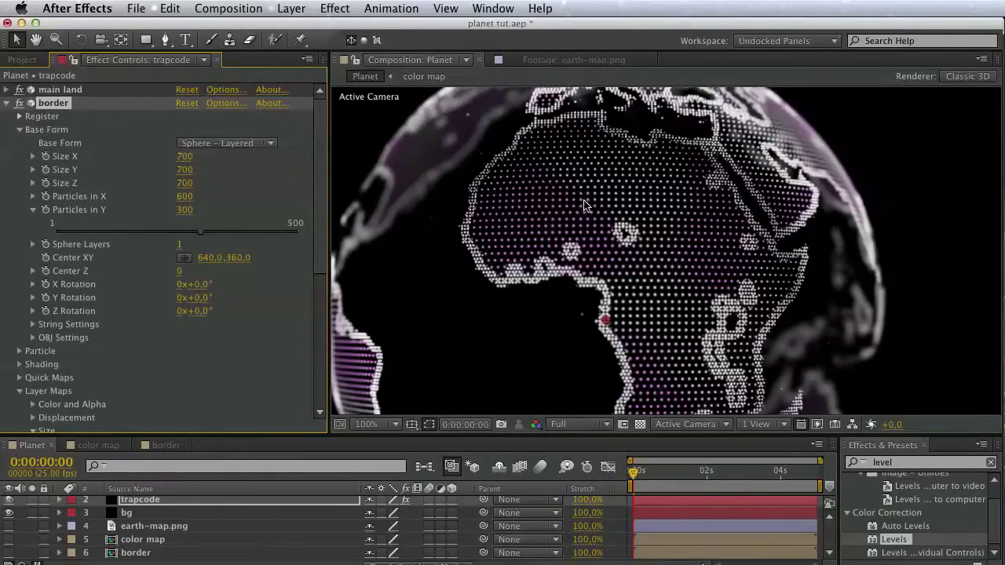
- Set Edge Finder's Outline Width to 2,2 in the border composition and return to the trapcode layer in Planet
{"action": "key", "text": "space"}
{"action": "left_click_drag", "start_coordinate": [585, 206], "coordinate": [572, 185]}
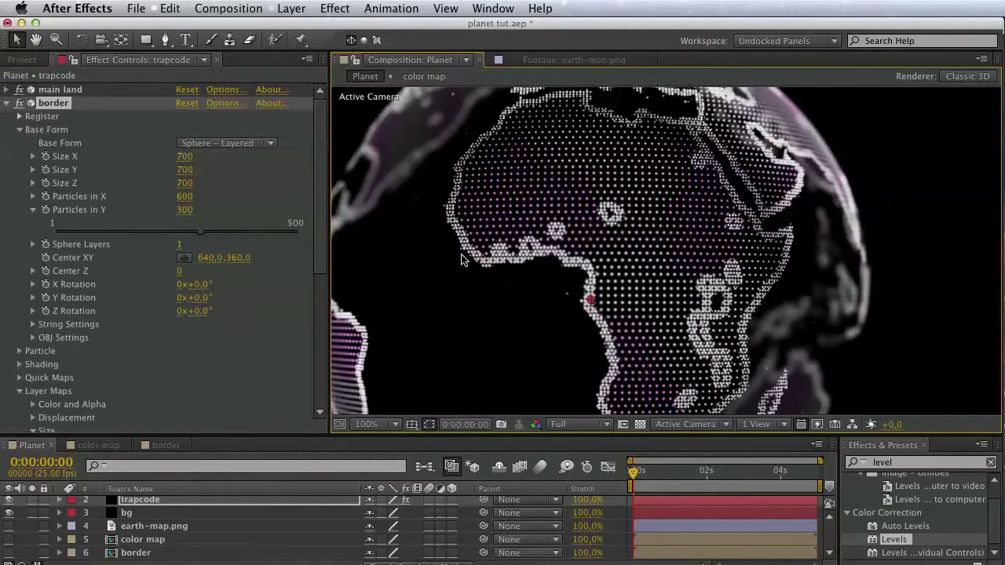
{"action": "double_click", "coordinate": [139, 552]}
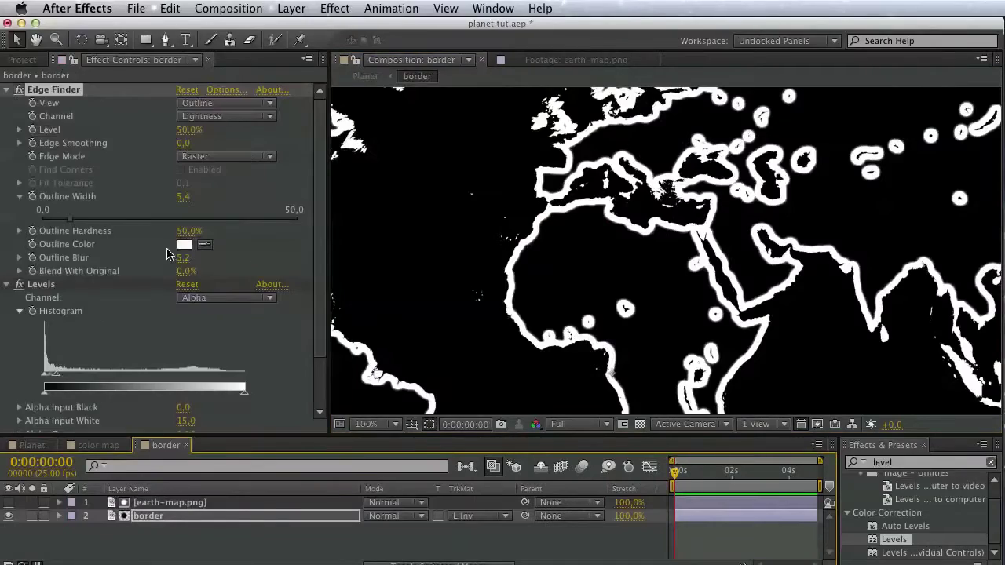
{"action": "left_click_drag", "start_coordinate": [79, 221], "coordinate": [55, 221]}
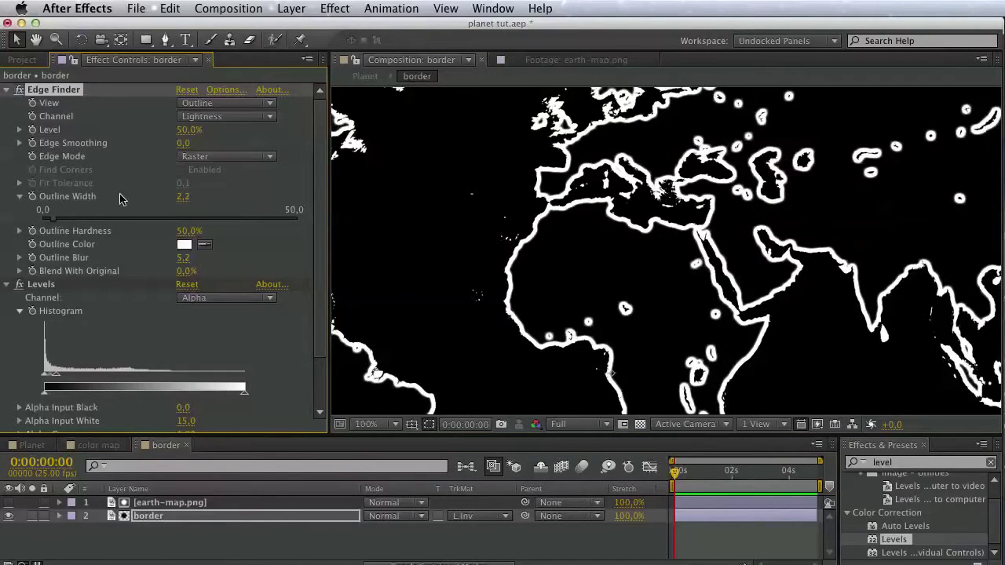
{"action": "left_click", "coordinate": [357, 78]}
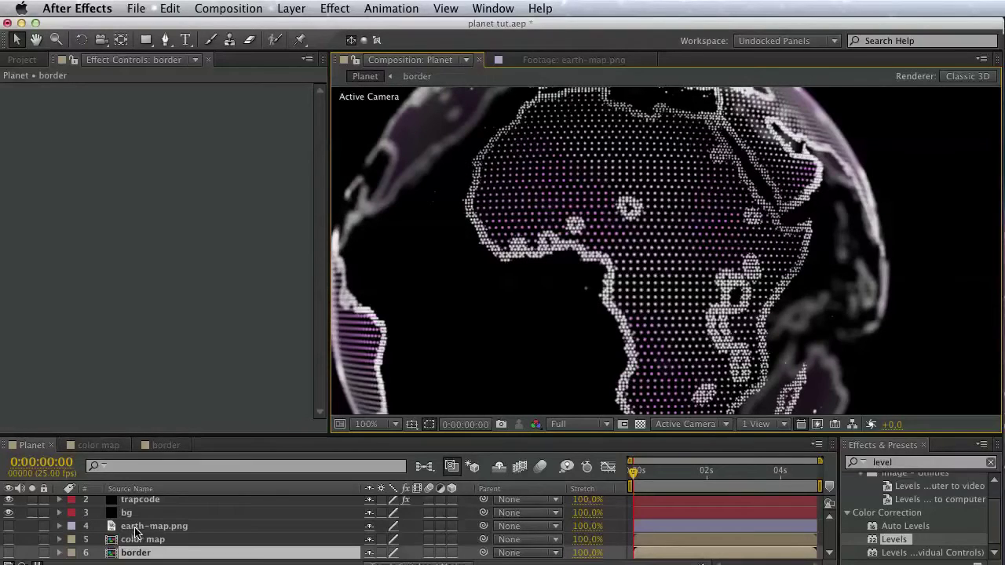
{"action": "left_click", "coordinate": [139, 501]}
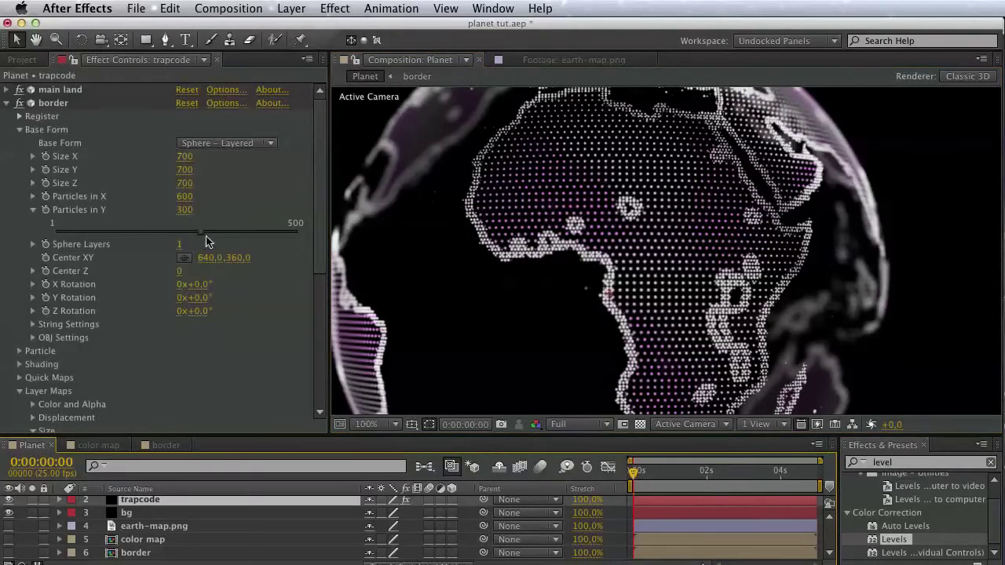
- Try a slightly lower Particles in Y value on the border effect and restore it to 300
{"action": "left_click_drag", "start_coordinate": [199, 236], "coordinate": [197, 233]}
{"action": "left_click", "coordinate": [185, 210]}
{"action": "type", "text": "300"}
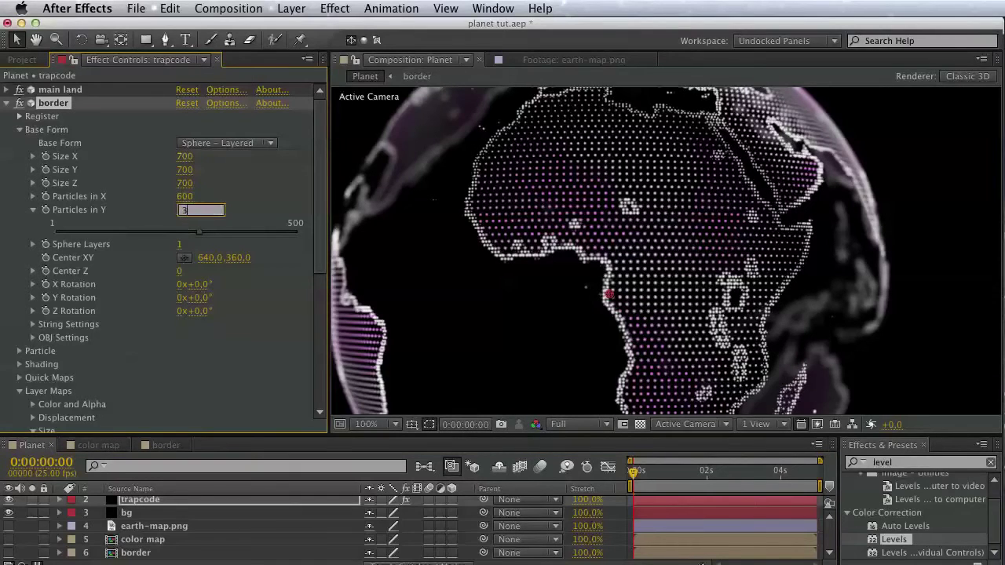
{"action": "key", "text": "Return"}
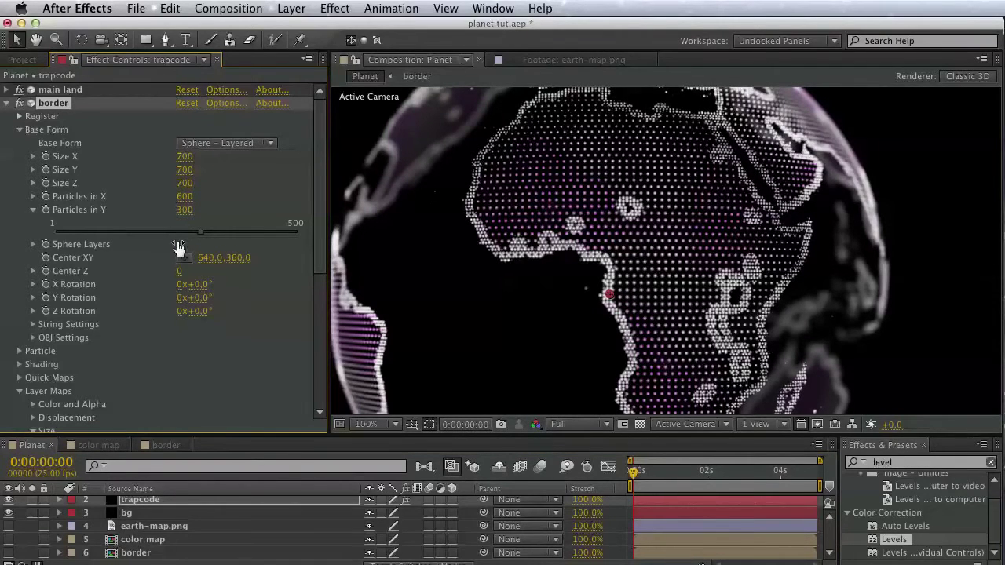
- Set the border effect's particle Sphere Feather to 0 and its particle Size to 1
{"action": "scroll", "coordinate": [95, 298], "scroll_direction": "down", "scroll_amount": 3}
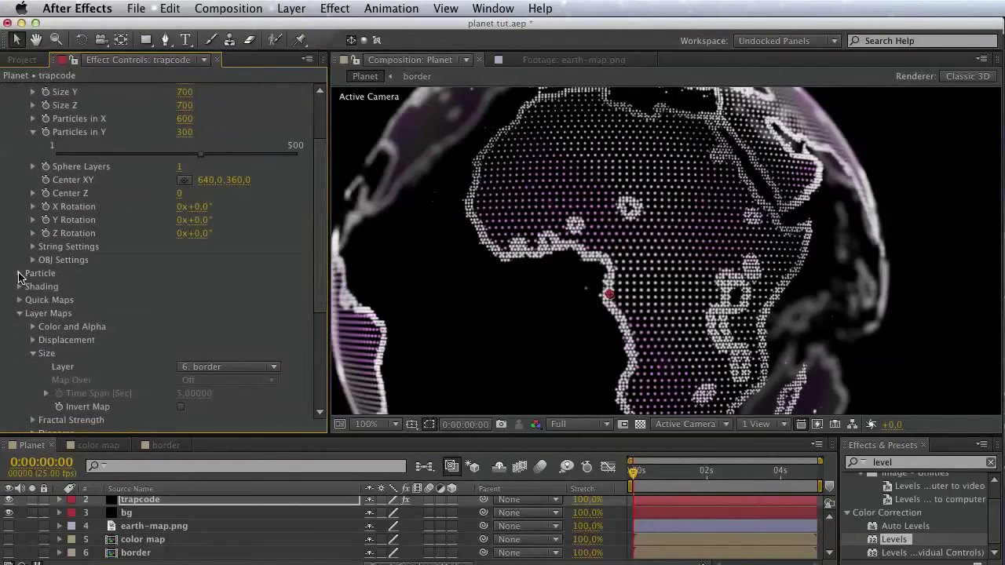
{"action": "left_click", "coordinate": [21, 276]}
{"action": "scroll", "coordinate": [63, 282], "scroll_direction": "down", "scroll_amount": 1}
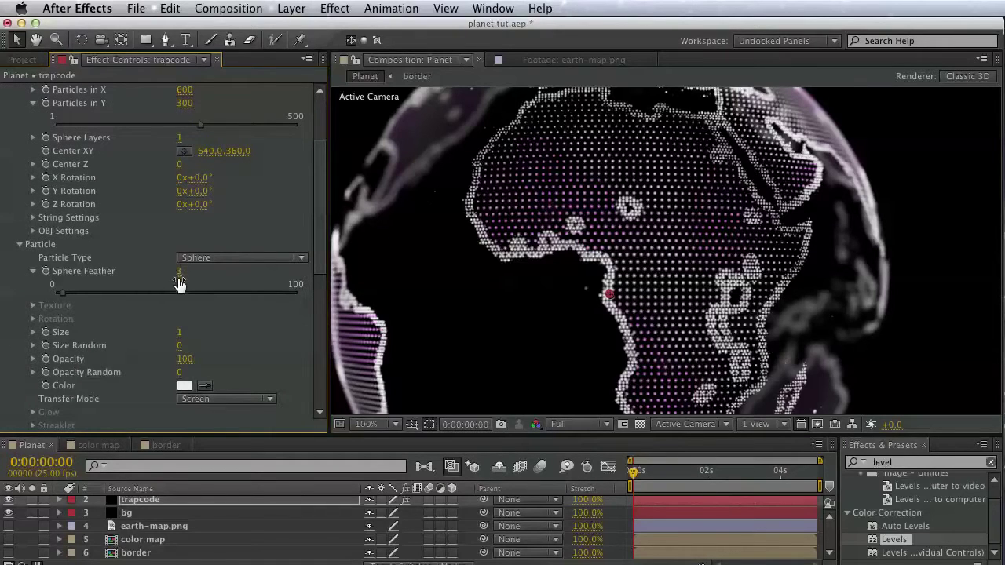
{"action": "left_click_drag", "start_coordinate": [60, 292], "coordinate": [45, 294]}
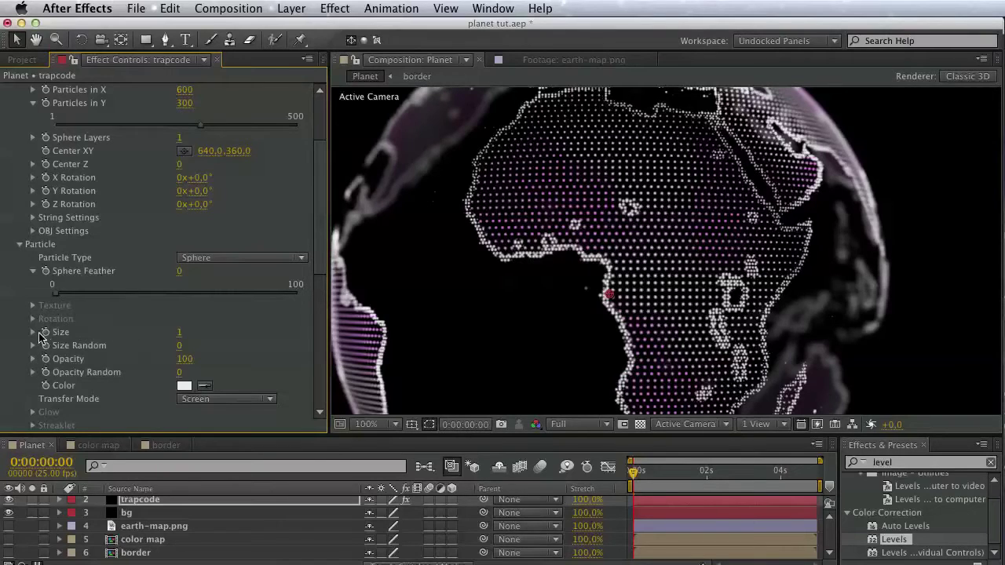
{"action": "left_click", "coordinate": [33, 332]}
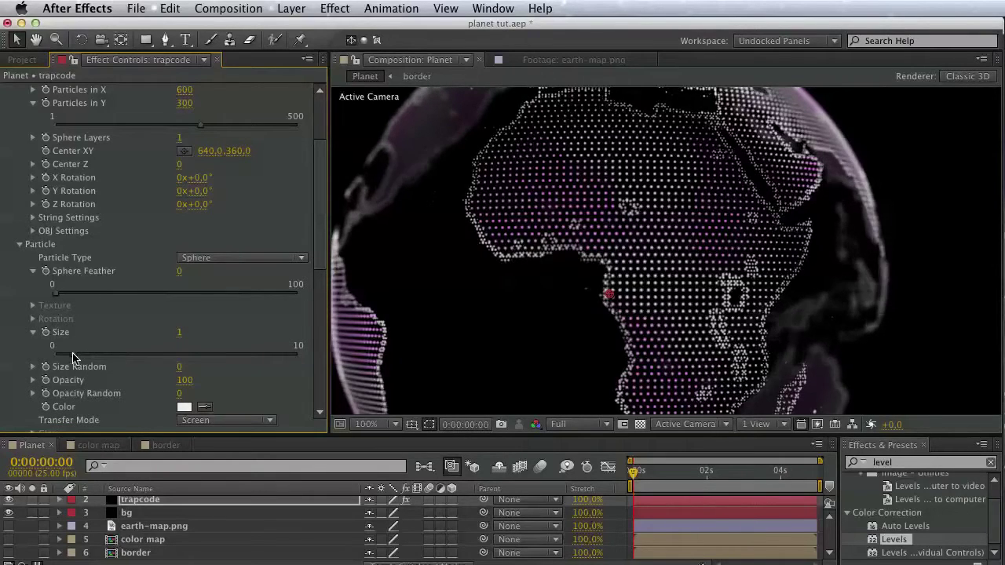
{"action": "mouse_move", "coordinate": [79, 358]}
{"action": "left_mouse_down"}
{"action": "mouse_move", "coordinate": [106, 357]}
{"action": "mouse_move", "coordinate": [82, 358]}
{"action": "left_mouse_up"}
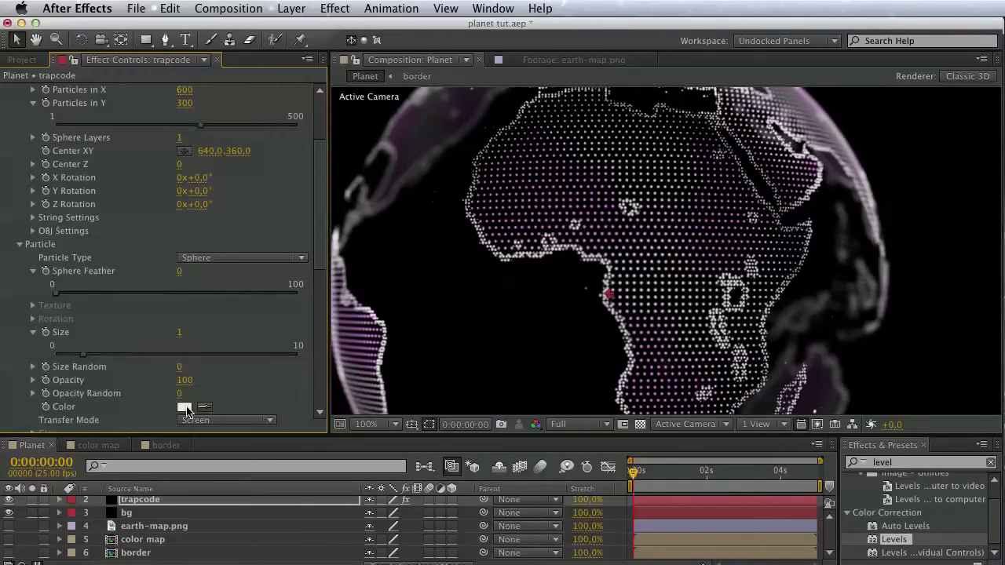
- Set the border effect's particle color to the saved light blue swatch and check the continent outlines
{"action": "left_click", "coordinate": [186, 408]}
{"action": "left_click", "coordinate": [865, 425]}
{"action": "left_click", "coordinate": [847, 458]}
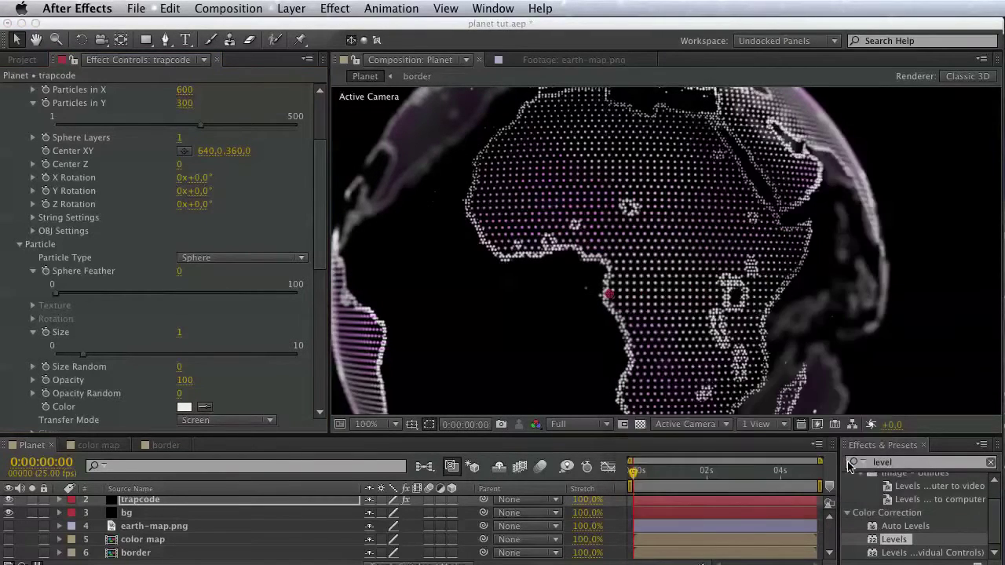
{"action": "key", "text": "space"}
{"action": "left_click_drag", "start_coordinate": [732, 336], "coordinate": [692, 343]}
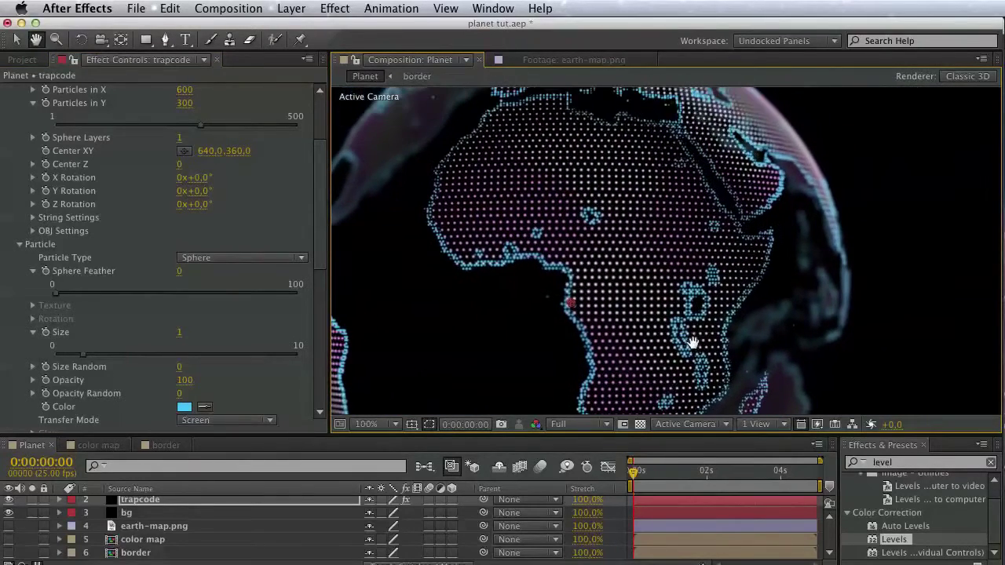
- Set the border effect's particle Transfer Mode to Add and check the continent outlines
{"action": "key", "text": "v"}
{"action": "left_click", "coordinate": [197, 420]}
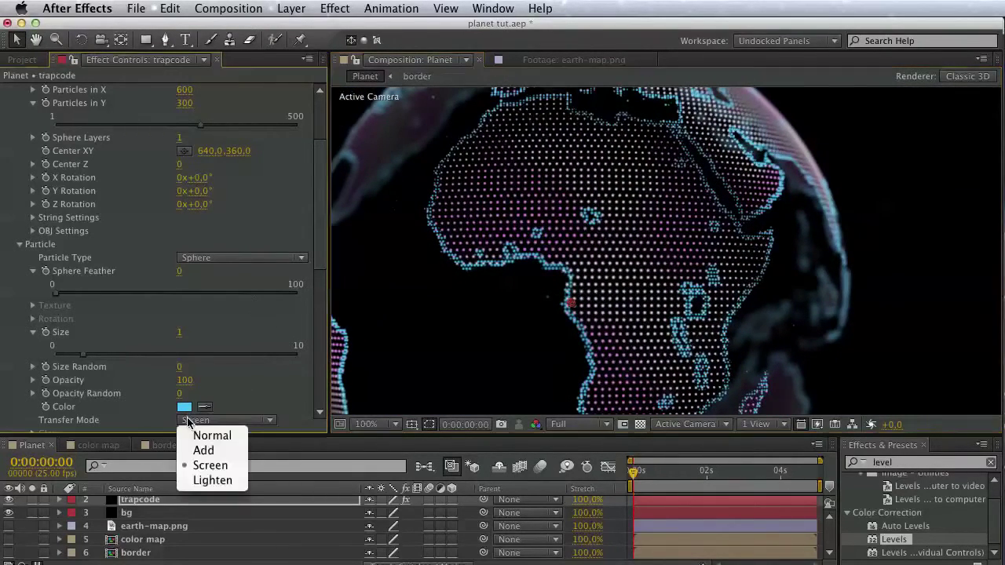
{"action": "left_click", "coordinate": [202, 449]}
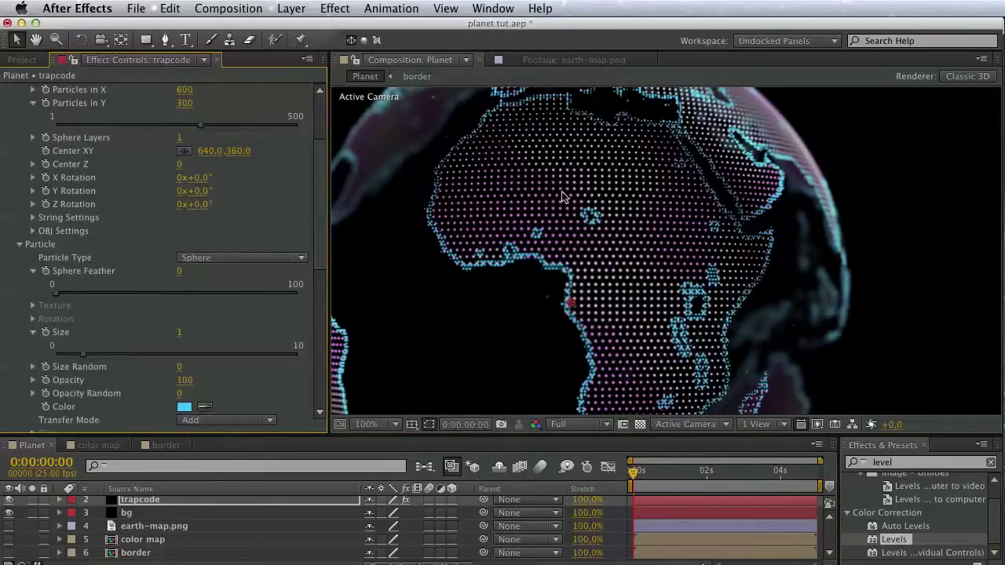
{"action": "key", "text": "space"}
{"action": "left_click_drag", "start_coordinate": [572, 198], "coordinate": [518, 206]}
- Try the saved pink swatch as the border effect's particle color and examine the planet's outlines
{"action": "key", "text": "v"}
{"action": "left_click", "coordinate": [183, 406]}
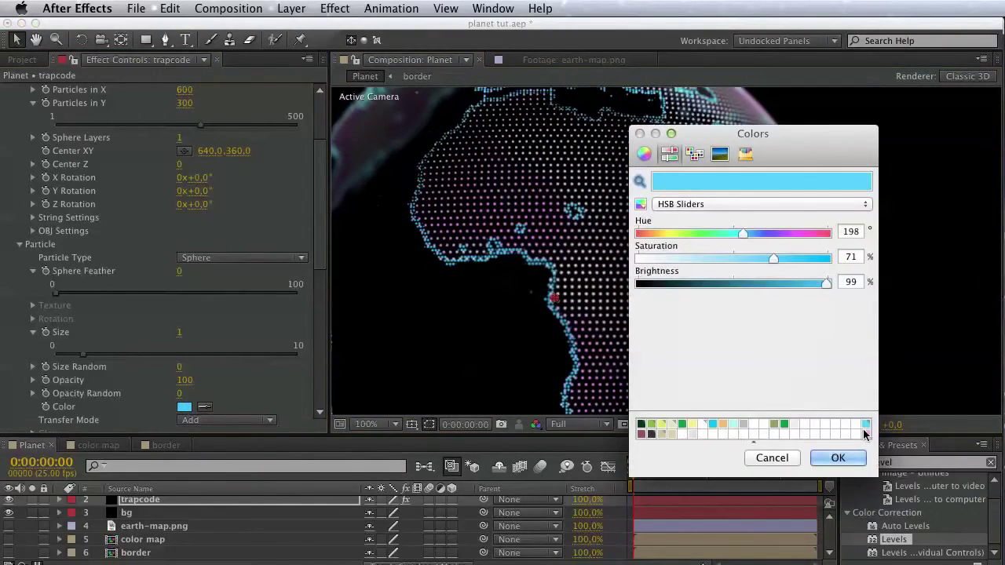
{"action": "left_click", "coordinate": [866, 433]}
{"action": "left_click", "coordinate": [837, 458]}
{"action": "key", "text": "h"}
{"action": "left_click_drag", "start_coordinate": [819, 356], "coordinate": [941, 306]}
{"action": "key", "text": "v"}
{"action": "left_click_drag", "start_coordinate": [542, 364], "coordinate": [448, 399]}
- Set the border effect's particle color back to the saved light blue swatch and save the project
{"action": "left_click", "coordinate": [185, 410]}
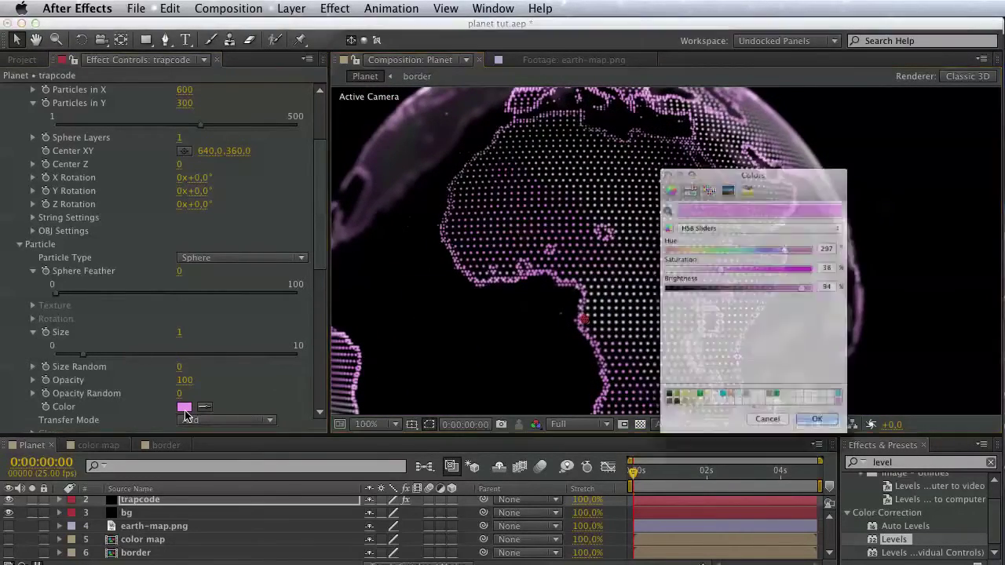
{"action": "left_click", "coordinate": [867, 425]}
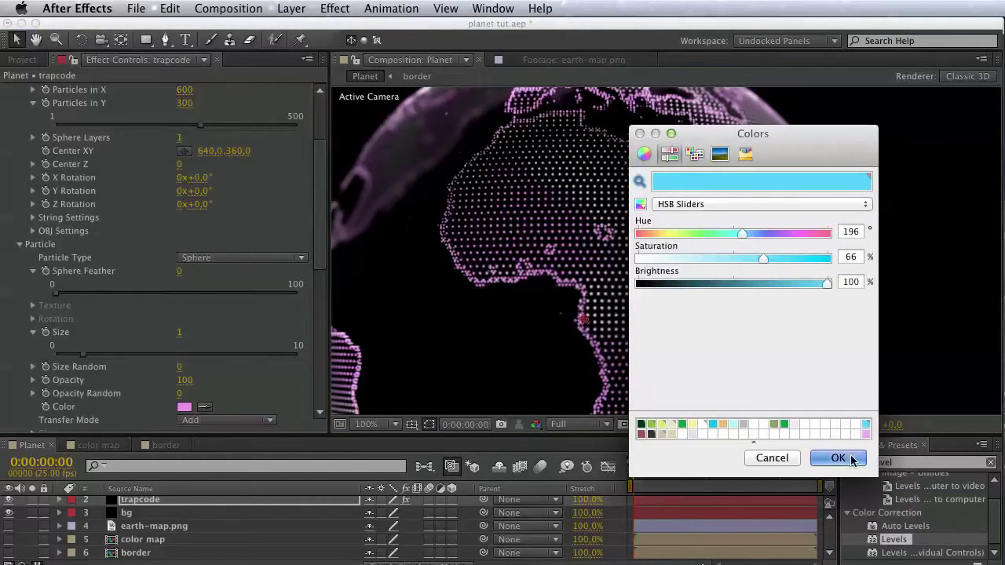
{"action": "left_click", "coordinate": [837, 458]}
{"action": "left_click_drag", "start_coordinate": [676, 357], "coordinate": [747, 343]}
{"action": "key", "text": "v"}
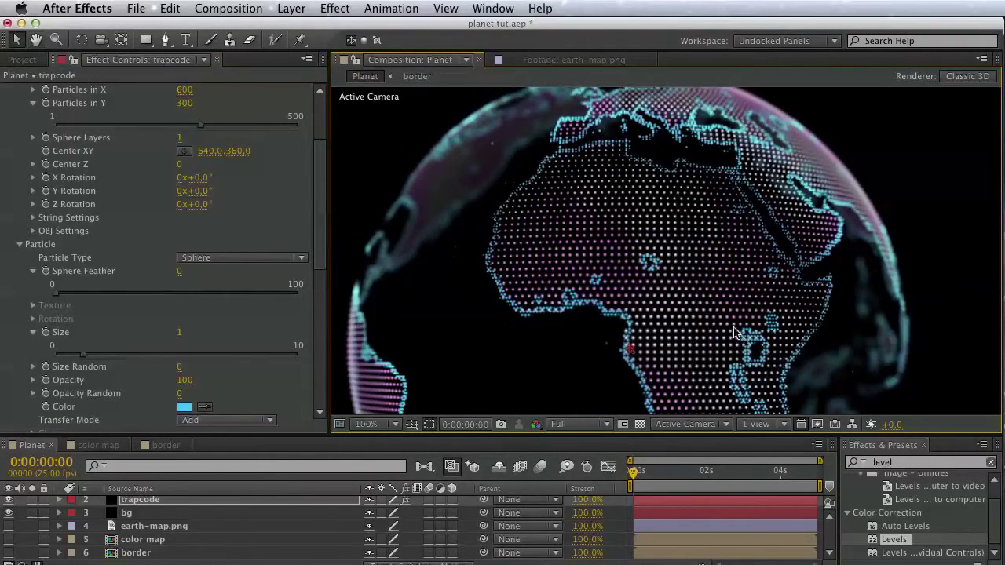
{"action": "key", "text": "super+s"}
{"action": "key", "text": "space"}
{"action": "left_click_drag", "start_coordinate": [597, 305], "coordinate": [577, 271]}
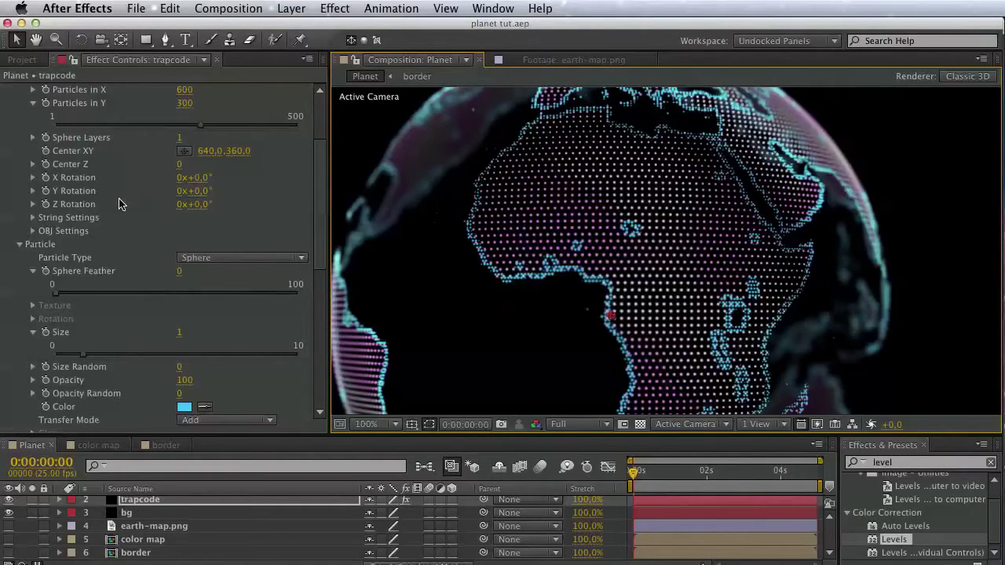
- Try a Sphere Feather of 82 on the border particles, return it to 0, and collapse the Sphere Feather and Size sliders
{"action": "left_click_drag", "start_coordinate": [62, 301], "coordinate": [253, 293]}
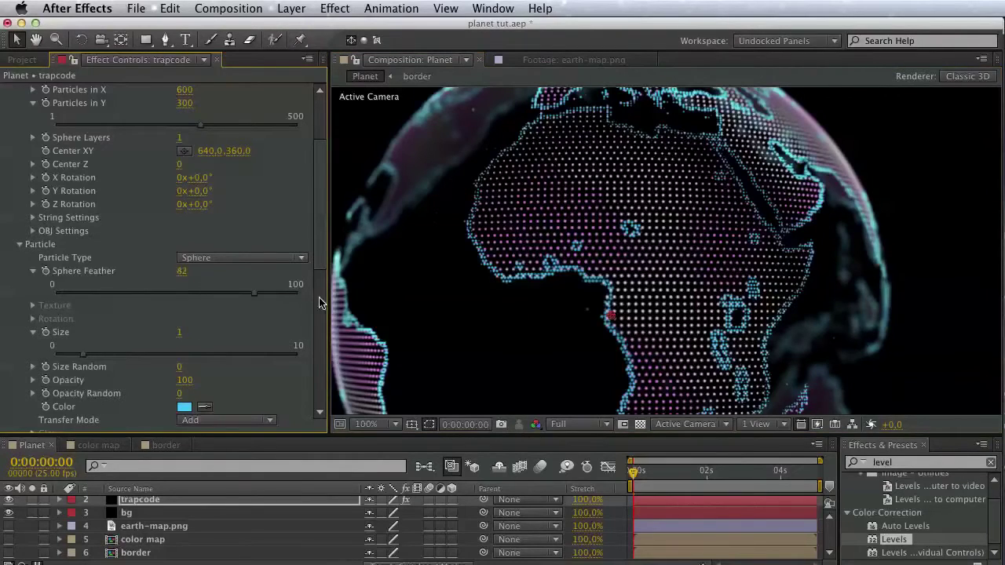
{"action": "left_click_drag", "start_coordinate": [37, 294], "coordinate": [3, 291]}
{"action": "left_click", "coordinate": [33, 271]}
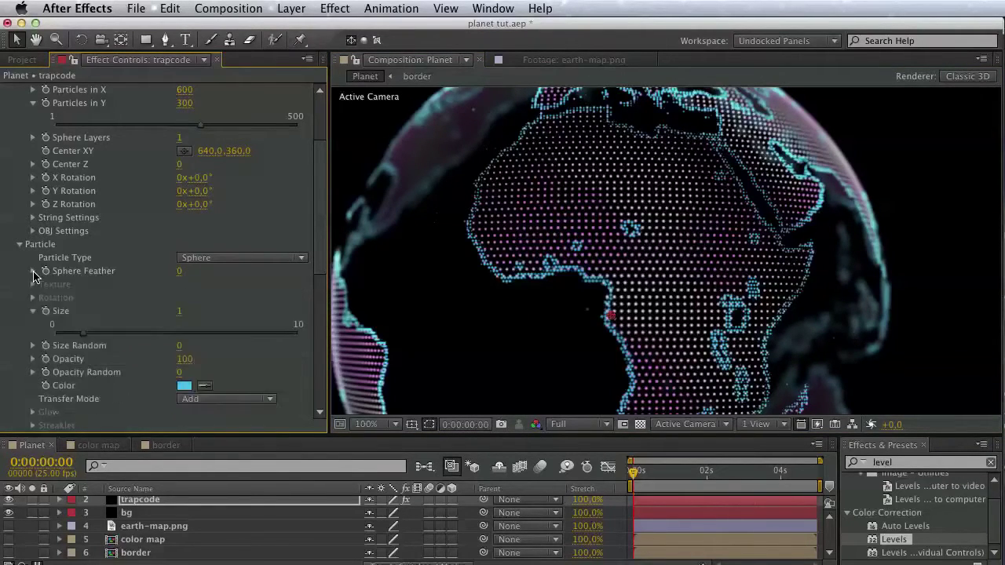
{"action": "left_click", "coordinate": [27, 312]}
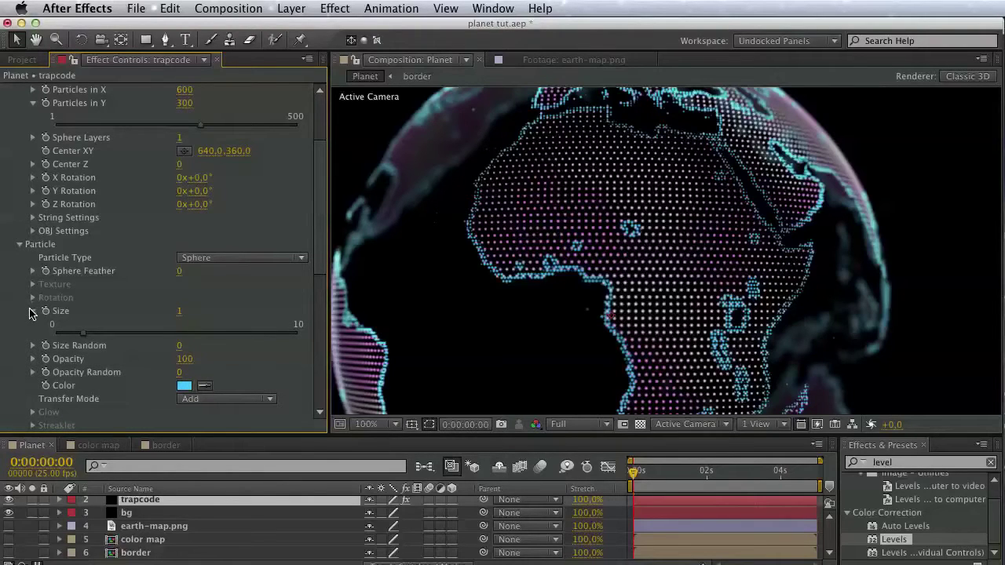
{"action": "left_click", "coordinate": [33, 311]}
{"action": "scroll", "coordinate": [90, 239], "scroll_direction": "down", "scroll_amount": 8}
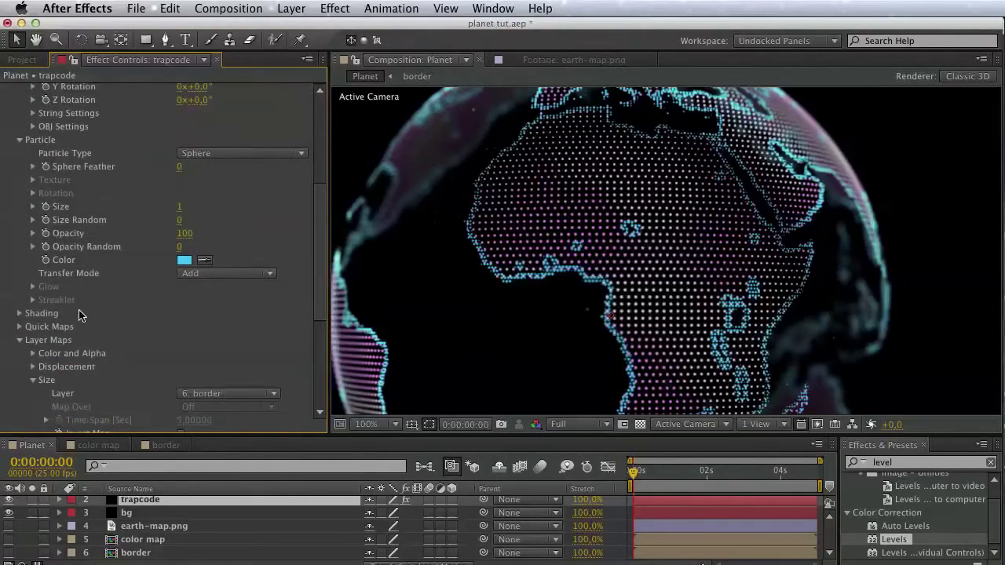
{"action": "left_click_drag", "start_coordinate": [90, 239], "coordinate": [92, 234]}
- Compare the planet with the reference movie trapcode planet bq.mov in QuickTime Player, close the movie and return to After Effects
{"action": "left_click_drag", "start_coordinate": [533, 254], "coordinate": [552, 287]}
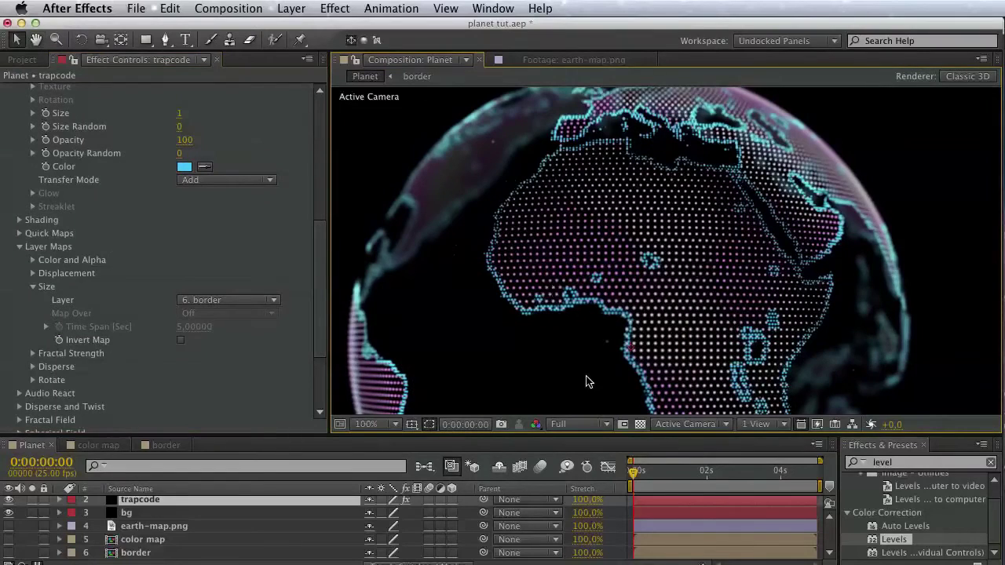
{"action": "mouse_move", "coordinate": [594, 379]}
{"action": "left_mouse_down"}
{"action": "mouse_move", "coordinate": [562, 265]}
{"action": "mouse_move", "coordinate": [621, 294]}
{"action": "mouse_move", "coordinate": [595, 322]}
{"action": "mouse_move", "coordinate": [588, 366]}
{"action": "left_mouse_up"}
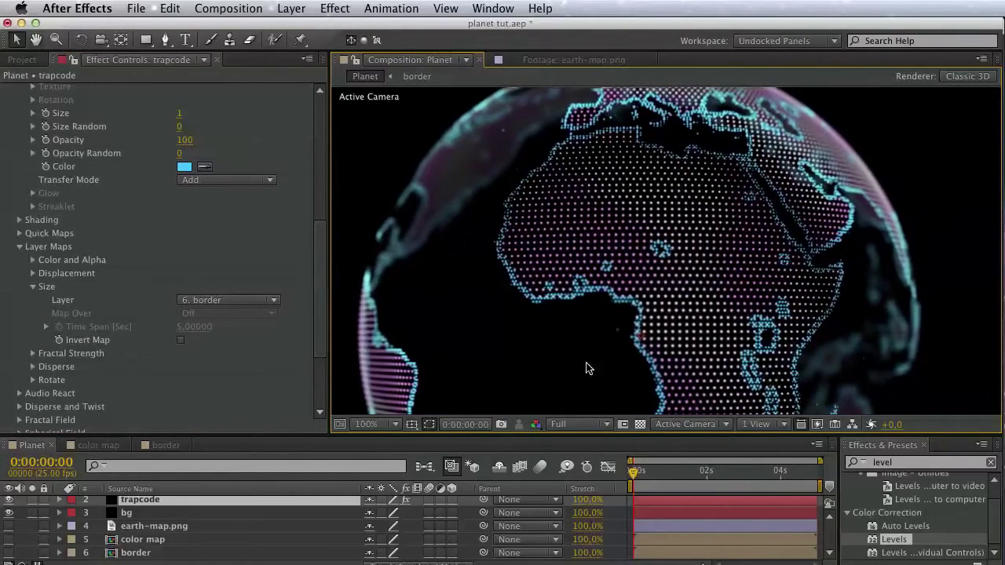
{"action": "key", "text": "super+Tab"}
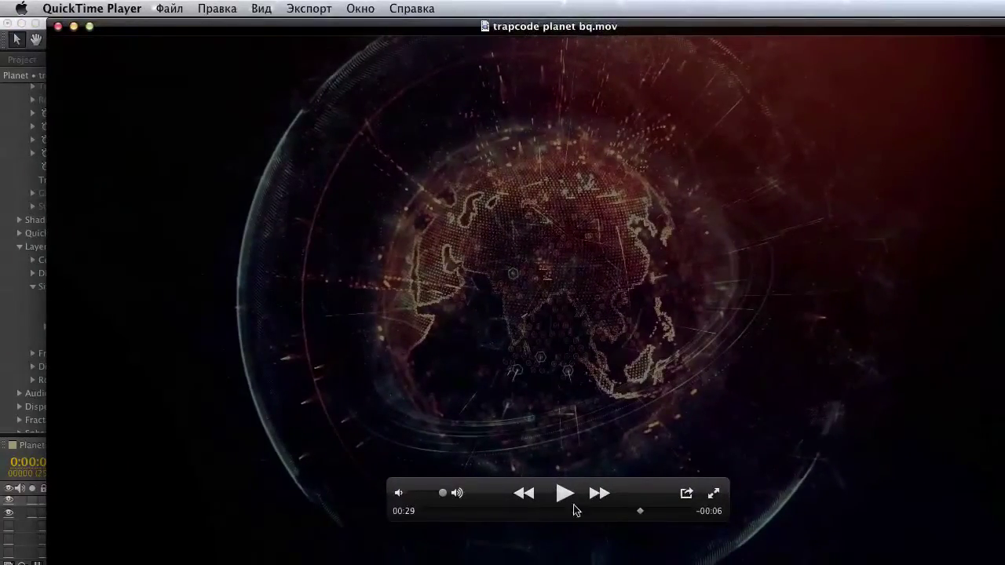
{"action": "mouse_move", "coordinate": [573, 508]}
{"action": "left_mouse_down"}
{"action": "mouse_move", "coordinate": [549, 507]}
{"action": "mouse_move", "coordinate": [562, 507]}
{"action": "left_mouse_up"}
{"action": "key", "text": "super+w"}
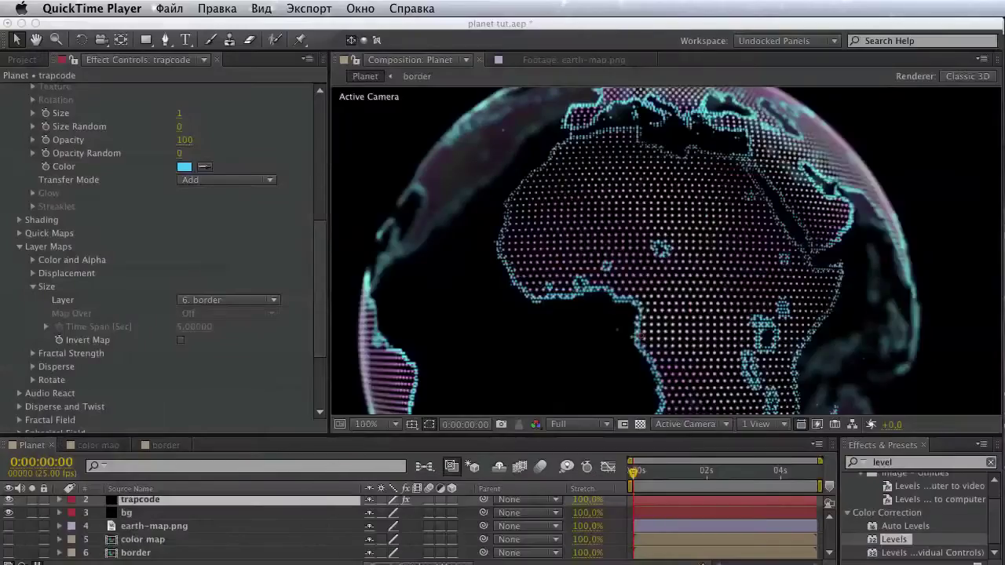
{"action": "left_click", "coordinate": [248, 339]}
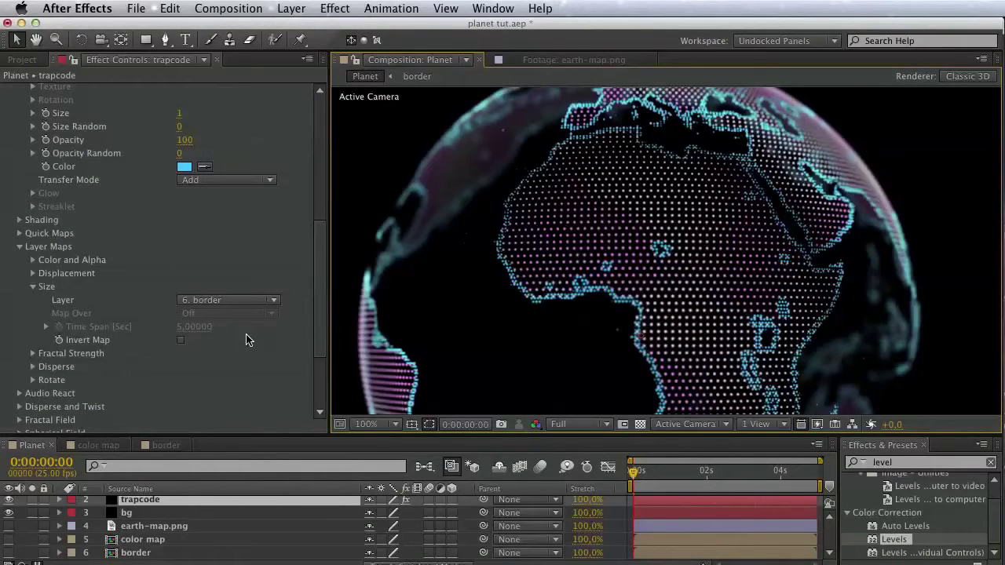
- Save the project and add a new adjustment layer above the camera in the Planet composition
{"action": "key", "text": "super+z"}
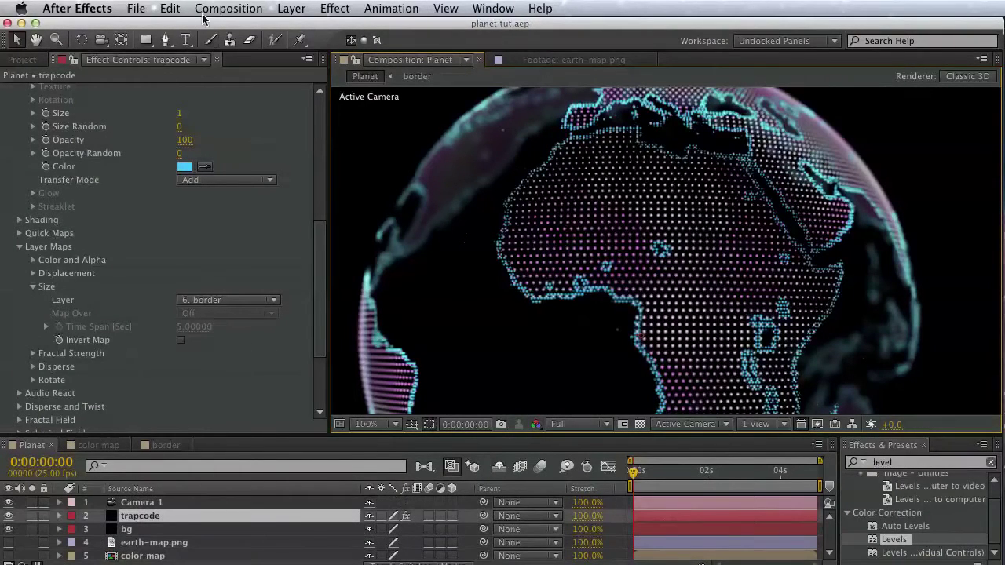
{"action": "left_click", "coordinate": [287, 8]}
{"action": "mouse_move", "coordinate": [298, 29]}
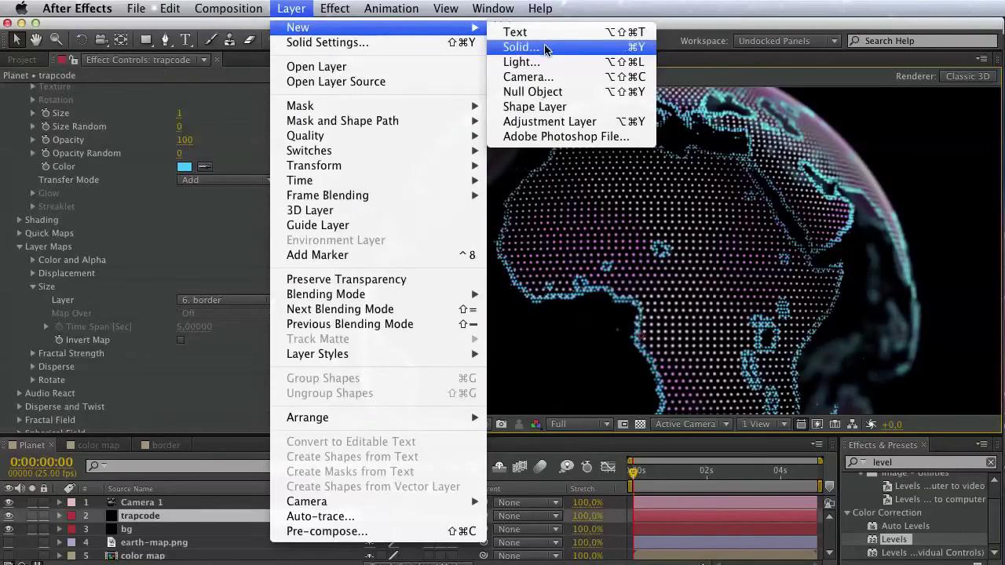
{"action": "left_click", "coordinate": [553, 122]}
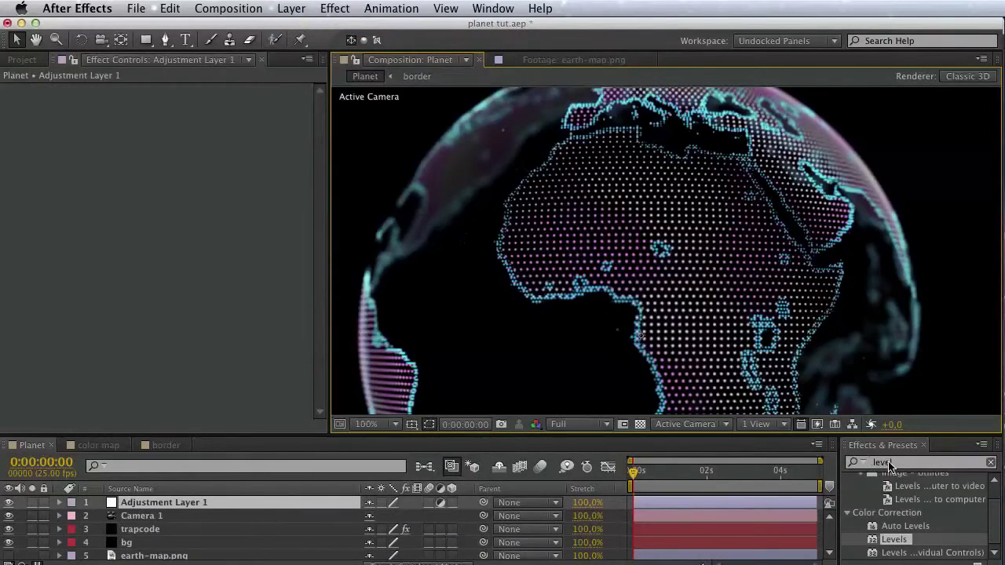
- Find the Stylize Glow effect and apply it to the adjustment layer, checking the upper part of the planet
{"action": "left_click", "coordinate": [885, 462]}
{"action": "type", "text": "glow"}
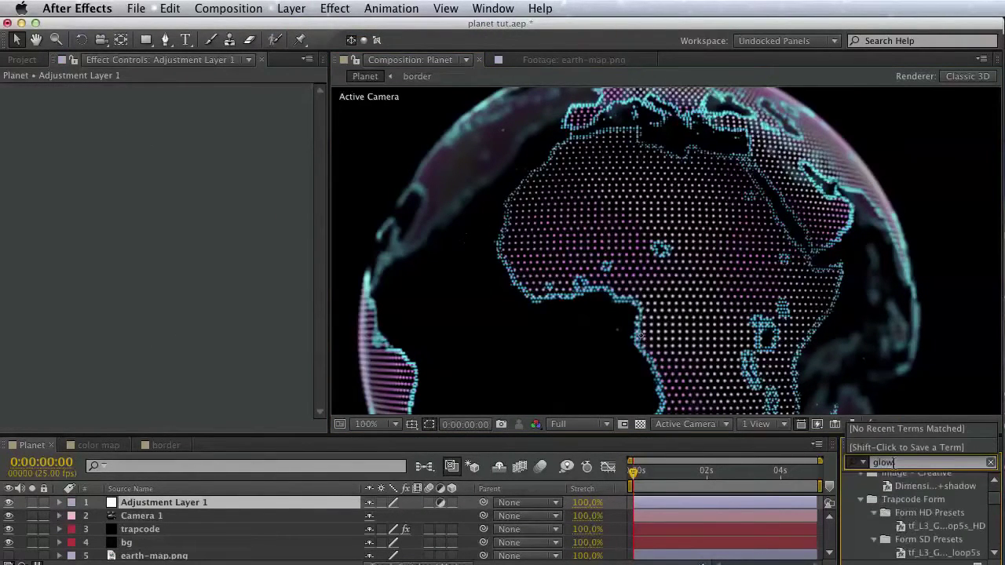
{"action": "left_click_drag", "start_coordinate": [992, 498], "coordinate": [989, 552]}
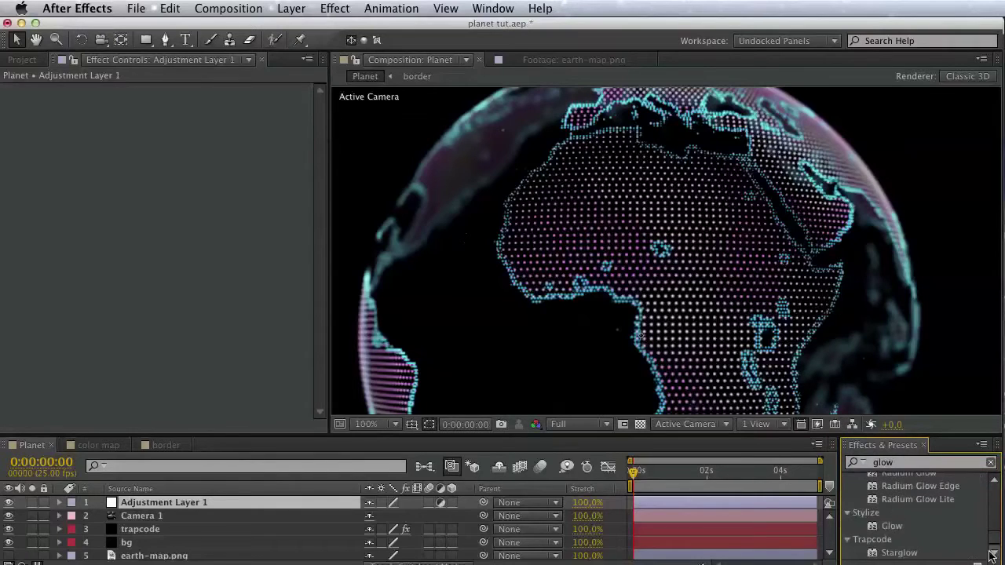
{"action": "left_click_drag", "start_coordinate": [899, 531], "coordinate": [209, 502]}
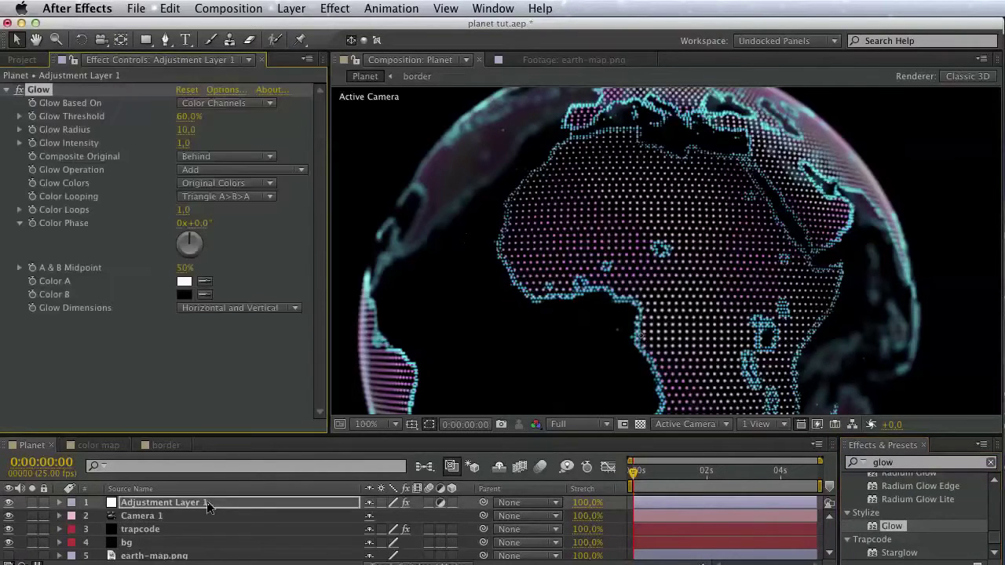
{"action": "left_click_drag", "start_coordinate": [580, 229], "coordinate": [548, 287]}
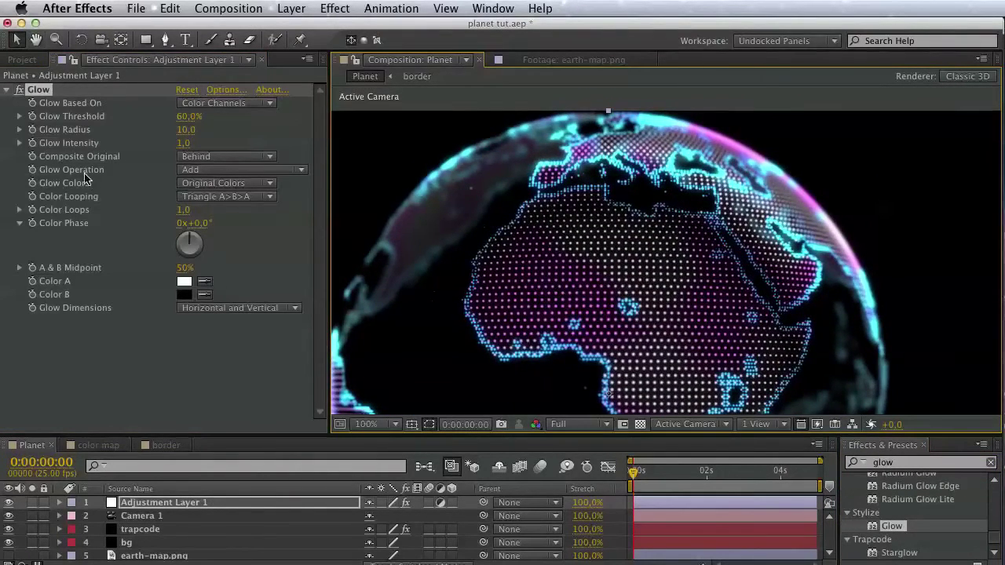
- Set the Glow Threshold to 61,5% and the Glow Radius to 32,0, and expand the Glow Intensity slider
{"action": "left_click", "coordinate": [19, 117]}
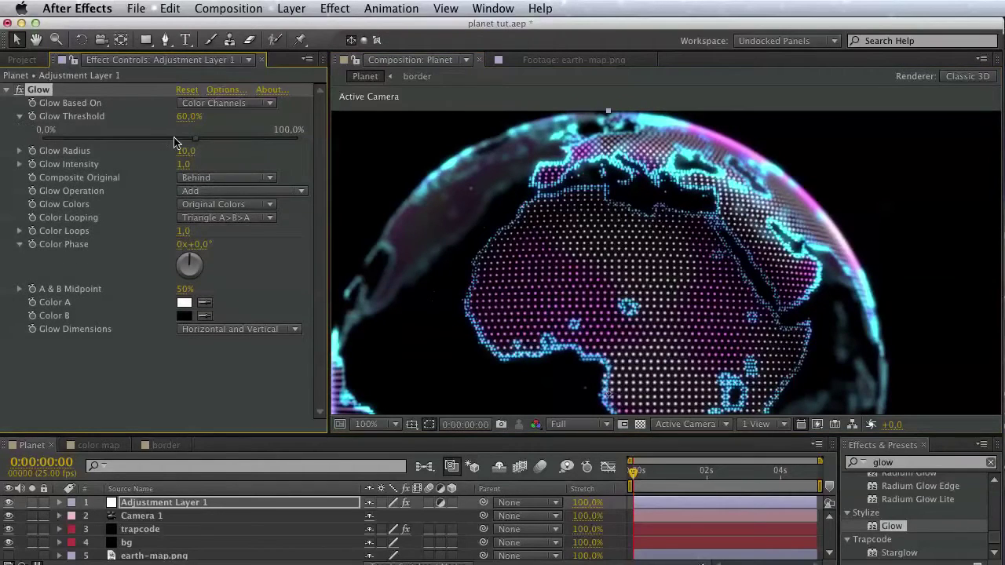
{"action": "left_click_drag", "start_coordinate": [177, 142], "coordinate": [199, 146]}
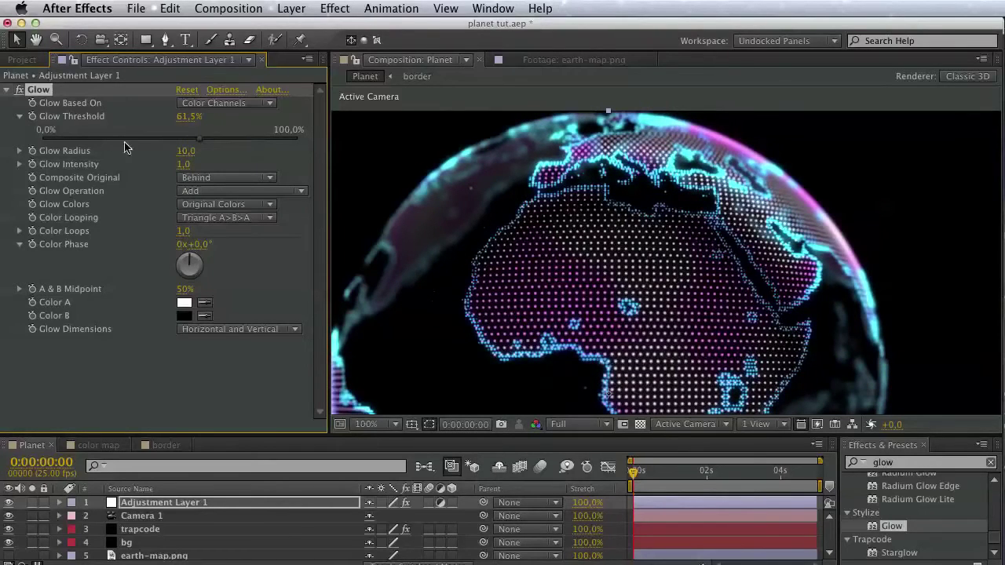
{"action": "left_click", "coordinate": [19, 151]}
{"action": "left_click_drag", "start_coordinate": [88, 174], "coordinate": [150, 174]}
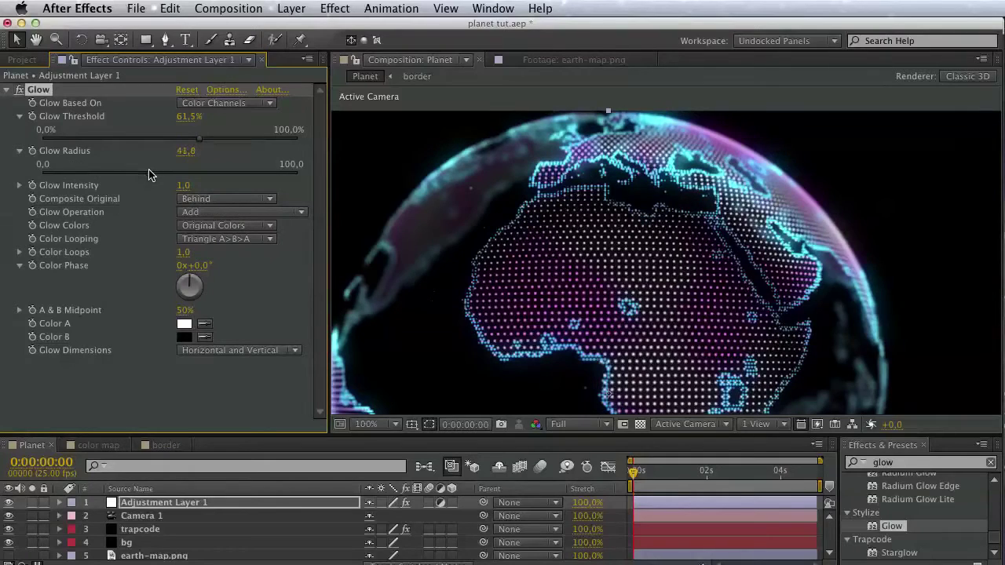
{"action": "left_click", "coordinate": [23, 184]}
{"action": "left_click", "coordinate": [20, 185]}
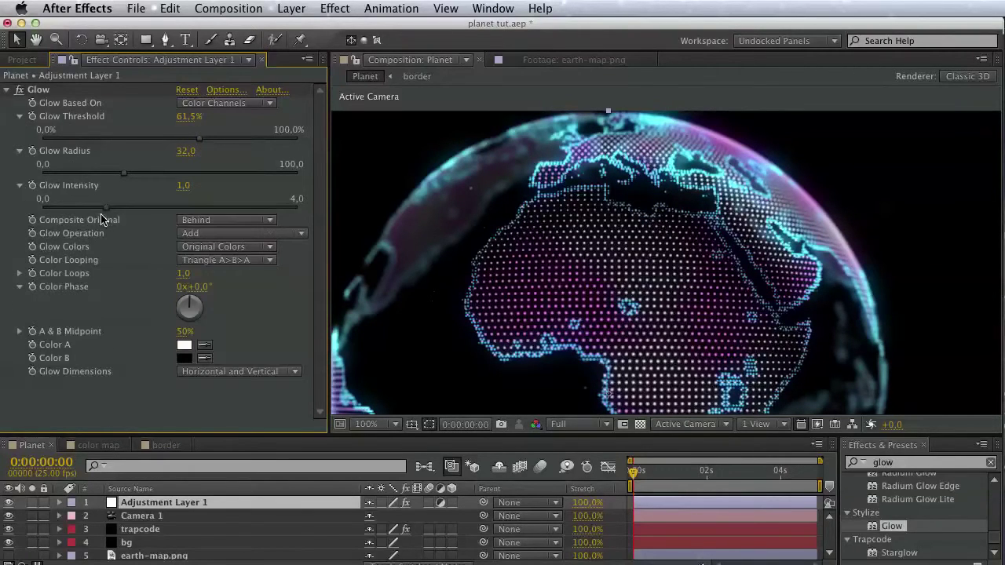
- Try Glow Intensity values of 2,1 and 0,5, and a Glow Threshold of 14,8% with a Glow Radius of 27,4
{"action": "left_click_drag", "start_coordinate": [107, 207], "coordinate": [179, 210]}
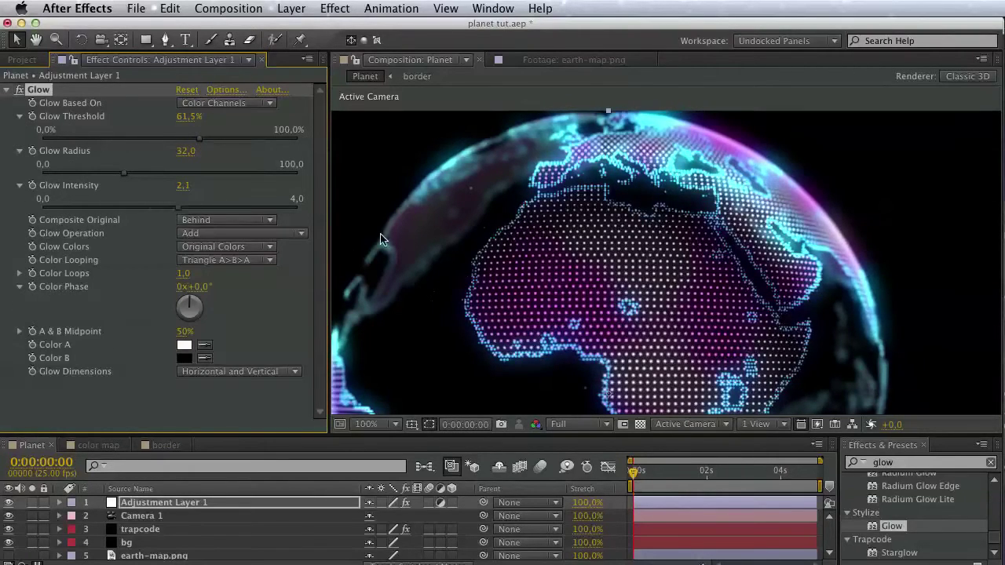
{"action": "mouse_move", "coordinate": [108, 175]}
{"action": "left_mouse_down"}
{"action": "mouse_move", "coordinate": [81, 174]}
{"action": "mouse_move", "coordinate": [103, 173]}
{"action": "left_mouse_up"}
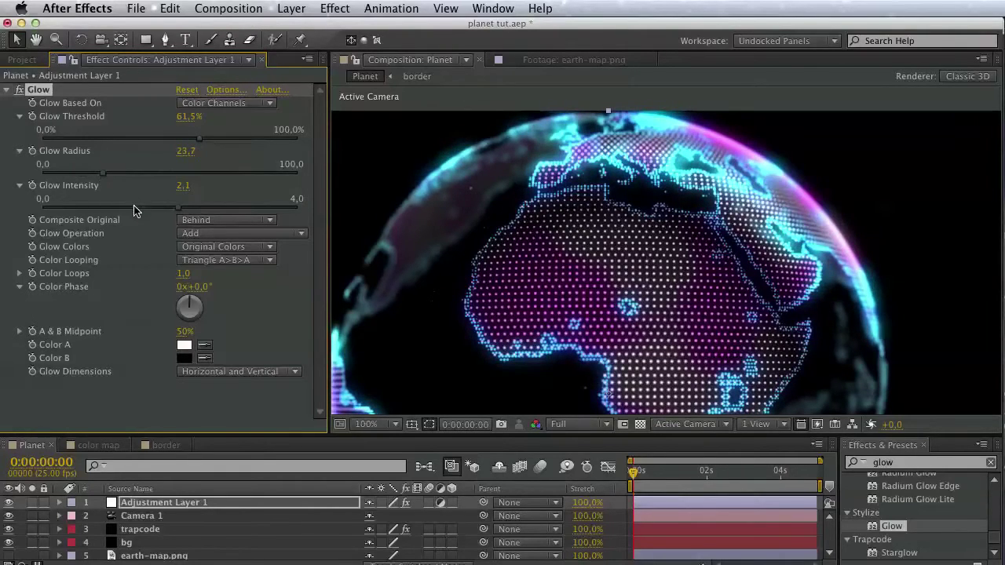
{"action": "left_click_drag", "start_coordinate": [135, 210], "coordinate": [84, 210]}
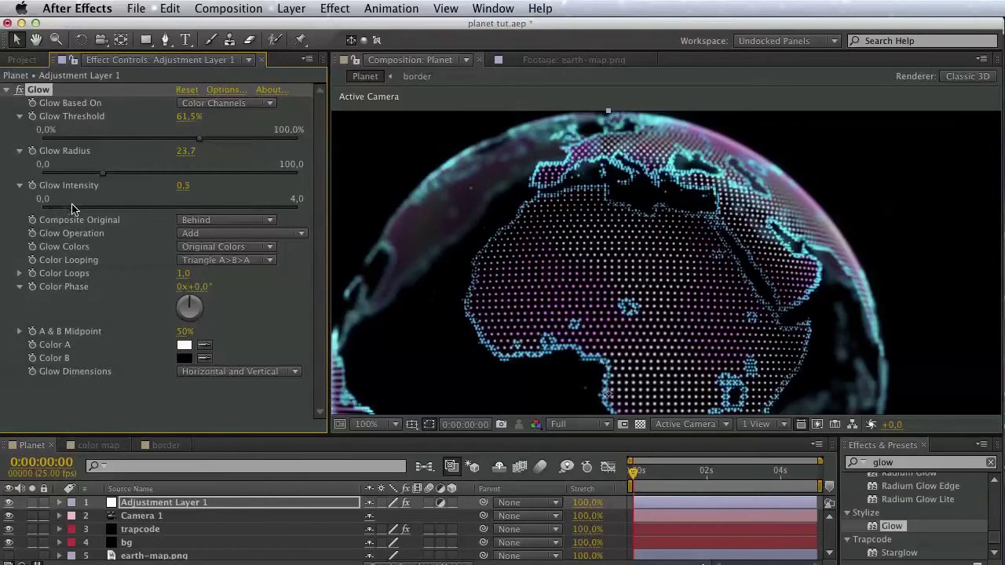
{"action": "left_click_drag", "start_coordinate": [163, 139], "coordinate": [83, 167]}
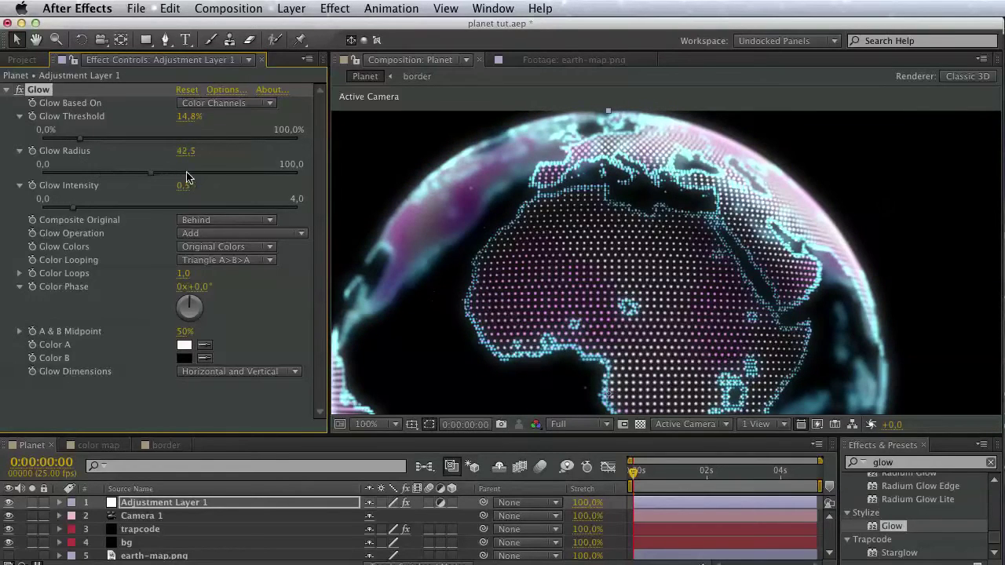
{"action": "left_click_drag", "start_coordinate": [188, 179], "coordinate": [112, 173]}
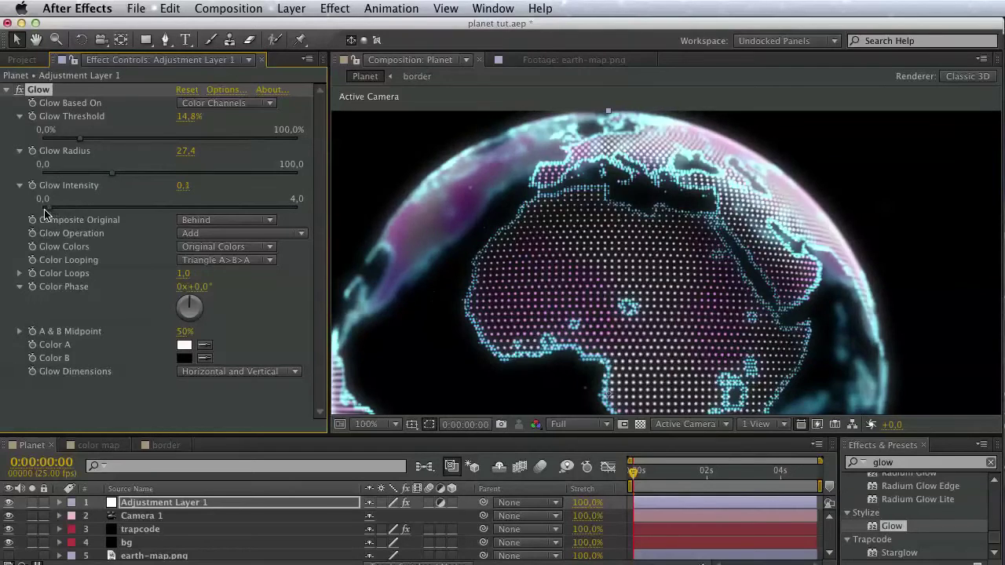
- Set Glow Intensity to 0,8, Glow Radius to 41,8 and Glow Threshold to 71,1%, and check the glow across the planet
{"action": "left_click_drag", "start_coordinate": [45, 214], "coordinate": [97, 211]}
{"action": "left_click_drag", "start_coordinate": [80, 139], "coordinate": [232, 140]}
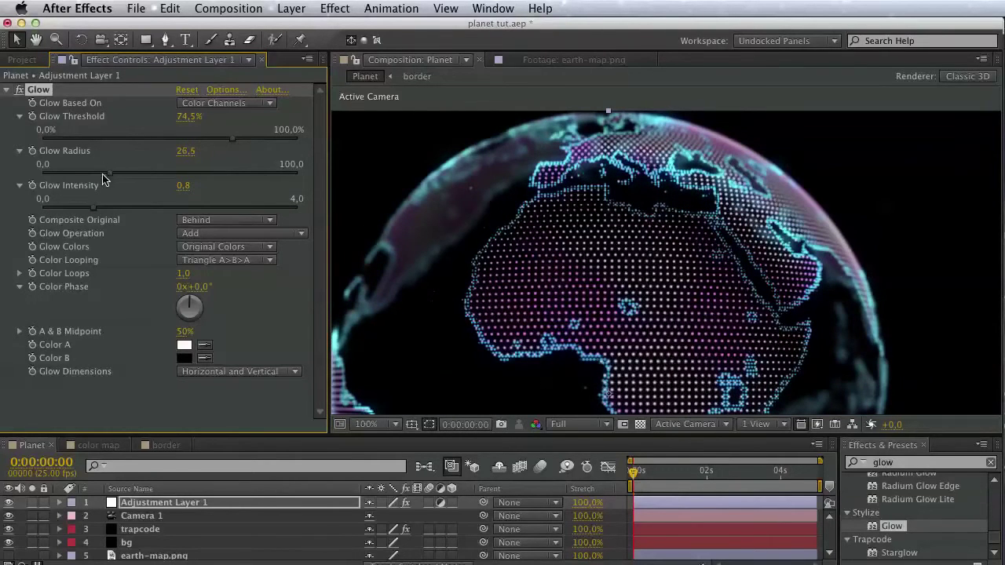
{"action": "left_click_drag", "start_coordinate": [102, 179], "coordinate": [53, 178]}
{"action": "mouse_move", "coordinate": [146, 179]}
{"action": "left_mouse_down"}
{"action": "mouse_move", "coordinate": [63, 179]}
{"action": "mouse_move", "coordinate": [150, 179]}
{"action": "left_mouse_up"}
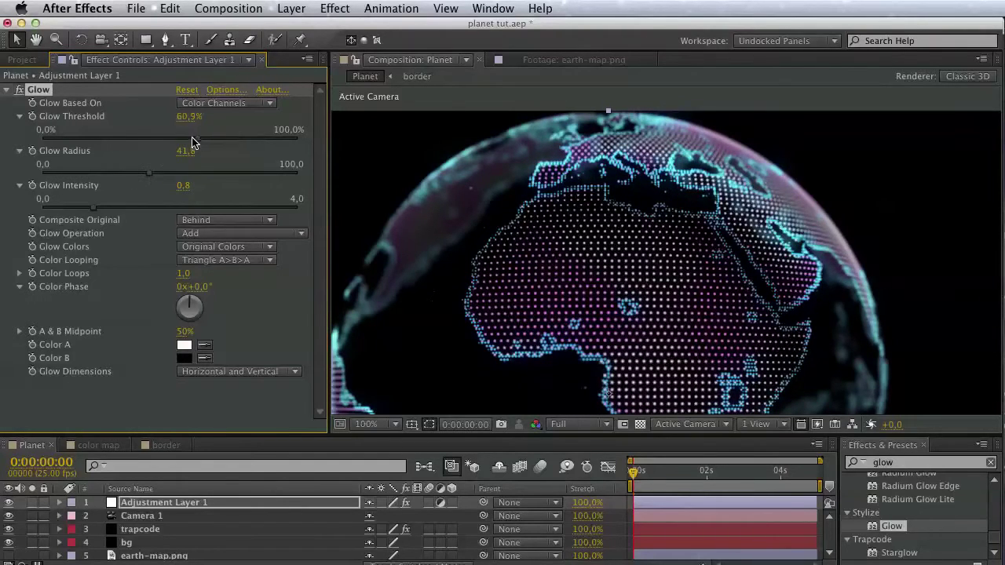
{"action": "left_click_drag", "start_coordinate": [193, 142], "coordinate": [227, 141]}
{"action": "left_click_drag", "start_coordinate": [529, 240], "coordinate": [588, 101]}
{"action": "left_click_drag", "start_coordinate": [566, 160], "coordinate": [515, 223]}
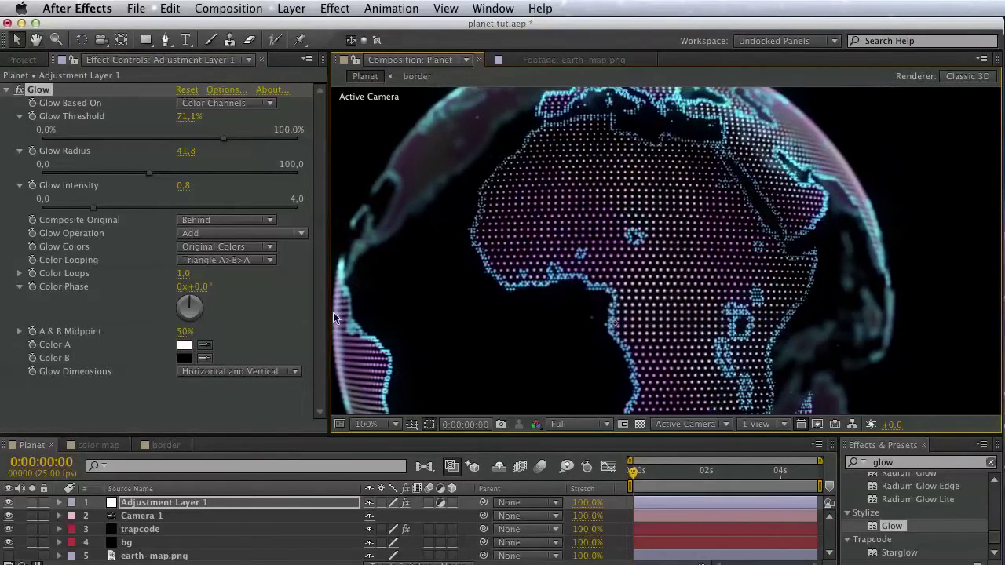
- Collapse the Glow settings, add the Magic Bullet Looks effect to the adjustment layer and open its look editor
{"action": "left_click", "coordinate": [6, 89]}
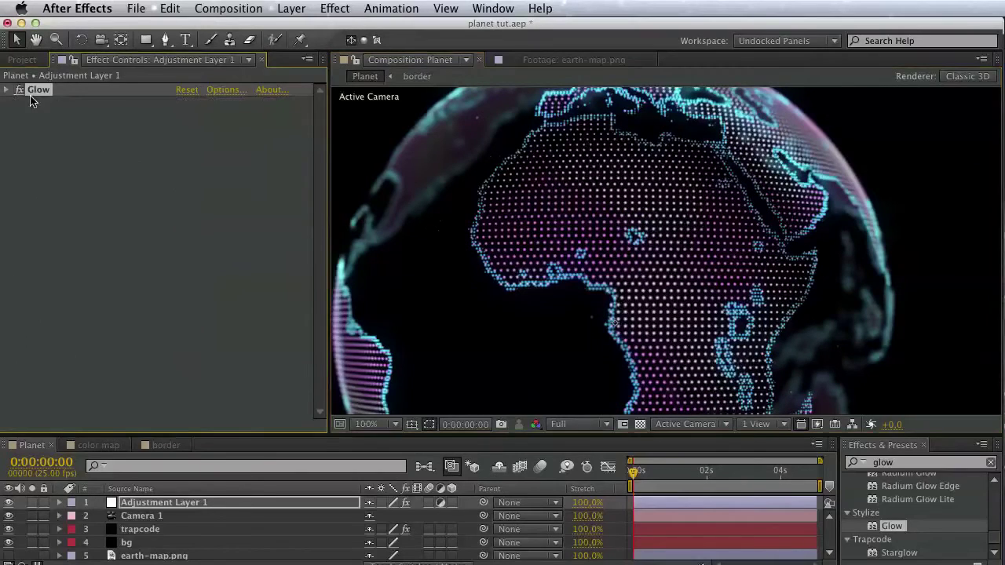
{"action": "left_click", "coordinate": [921, 463]}
{"action": "type", "text": "look"}
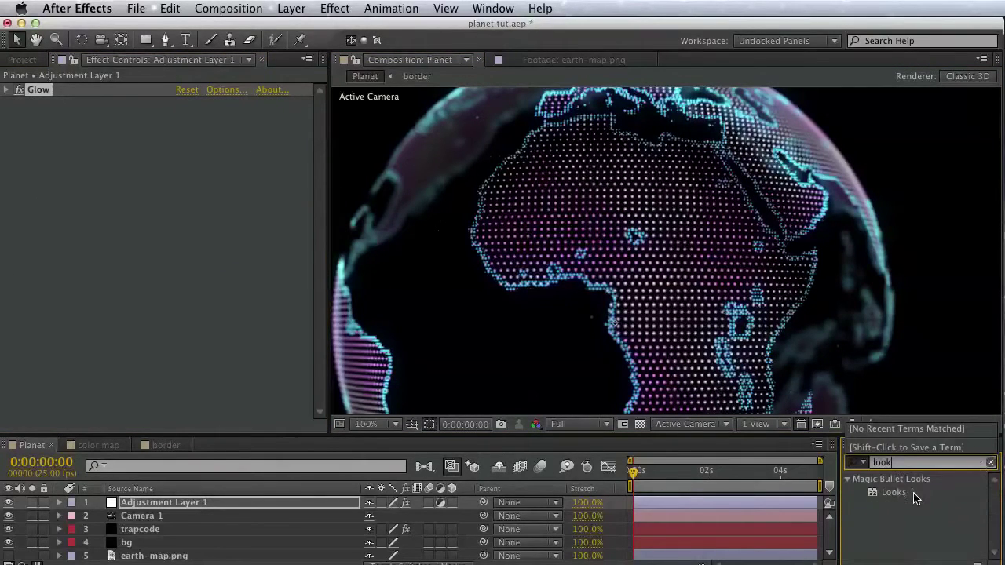
{"action": "left_click_drag", "start_coordinate": [915, 497], "coordinate": [169, 267]}
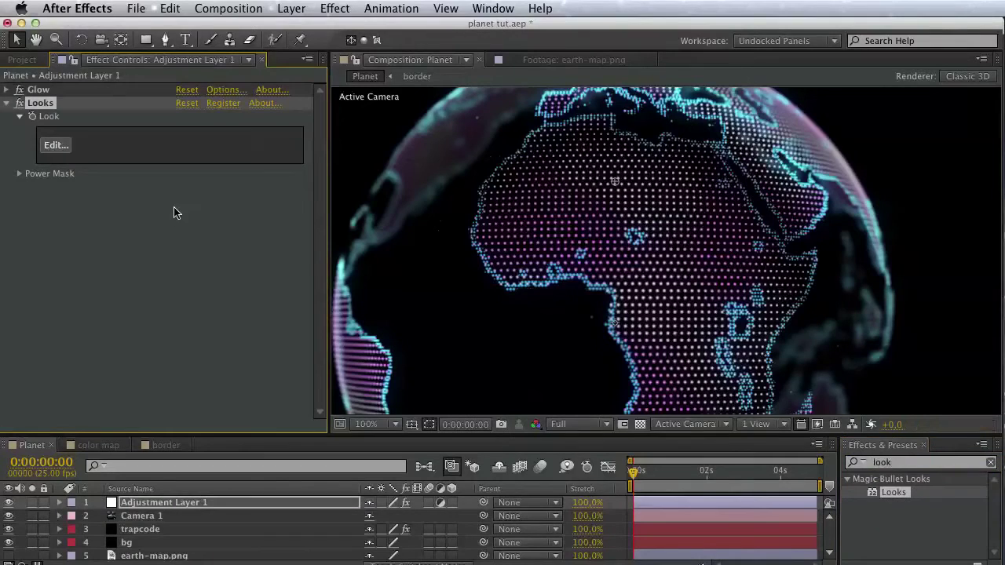
{"action": "left_click", "coordinate": [61, 147]}
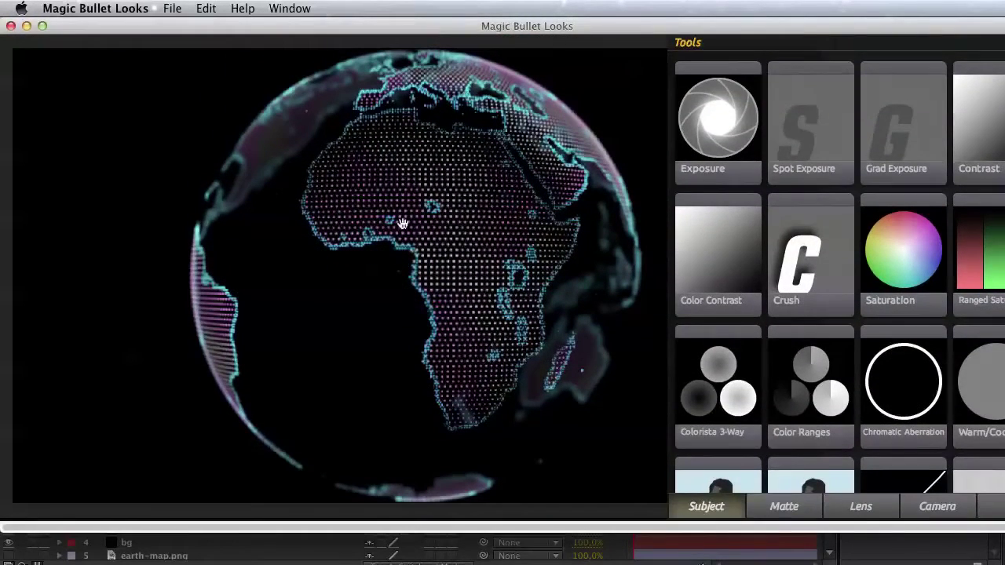
- Preview looks from the Basic and Cinematic groups on the planet and set the preview zoom to 100%
{"action": "mouse_move", "coordinate": [9, 196]}
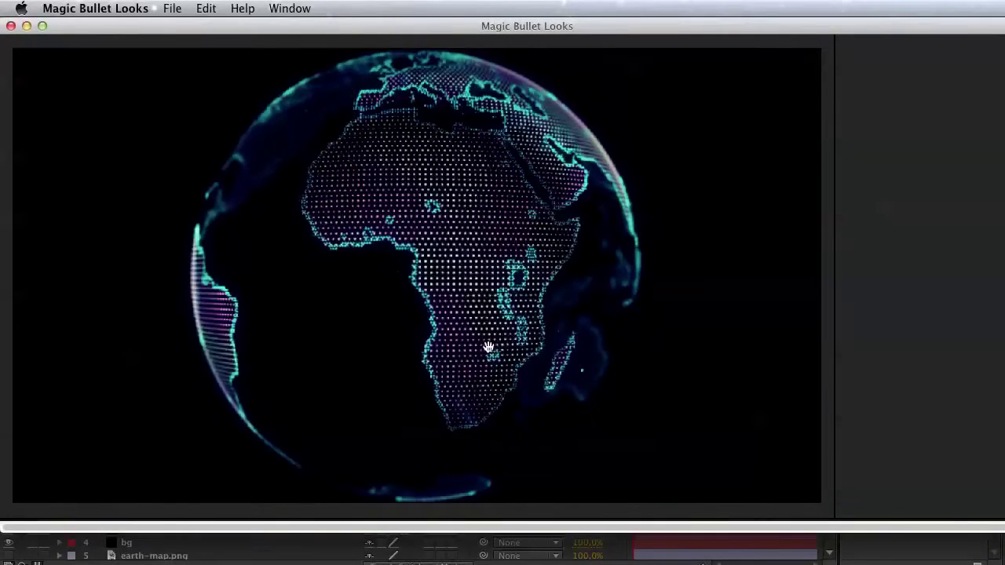
{"action": "mouse_move", "coordinate": [98, 377]}
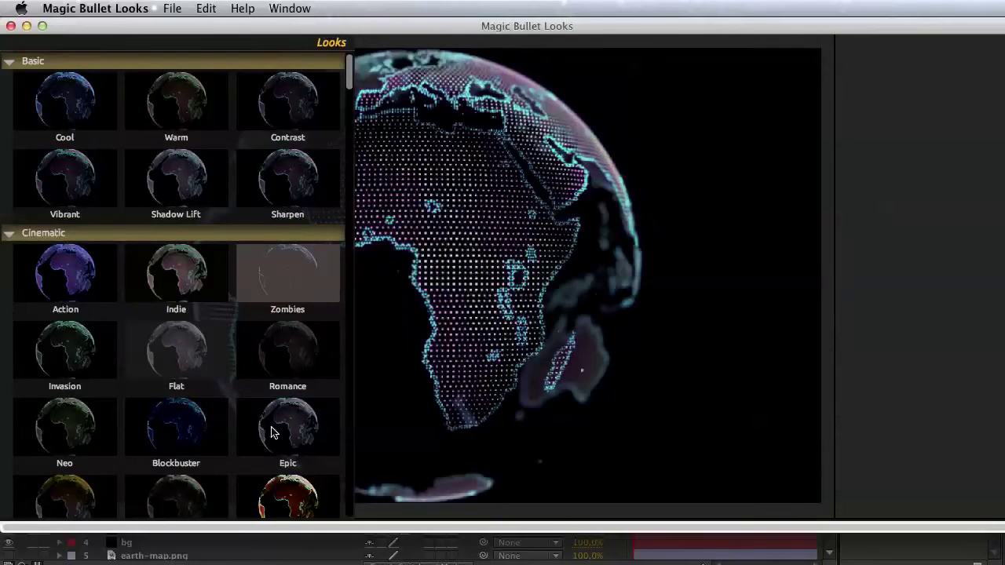
{"action": "scroll", "coordinate": [271, 432], "scroll_direction": "down", "scroll_amount": 4}
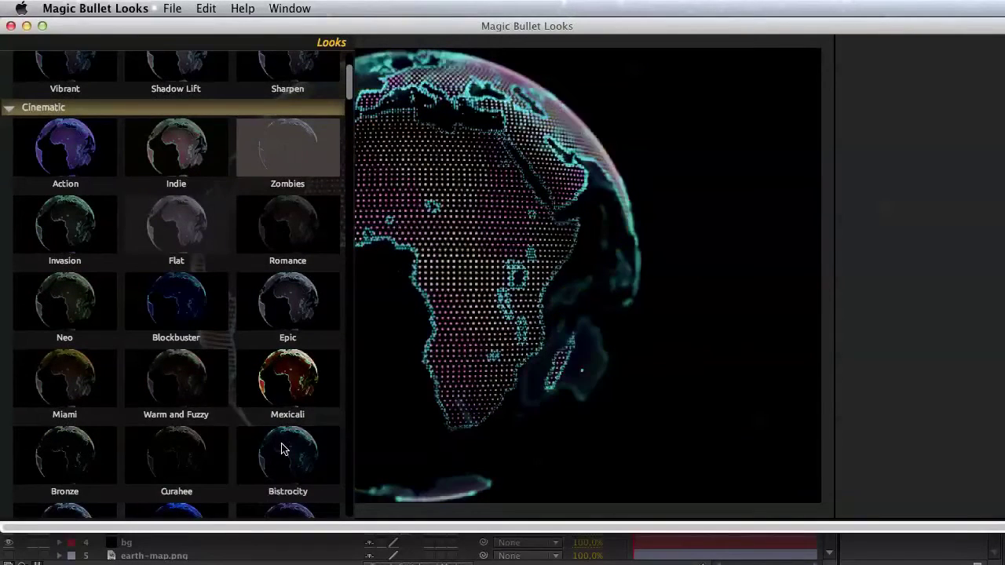
{"action": "scroll", "coordinate": [284, 448], "scroll_direction": "down", "scroll_amount": 5}
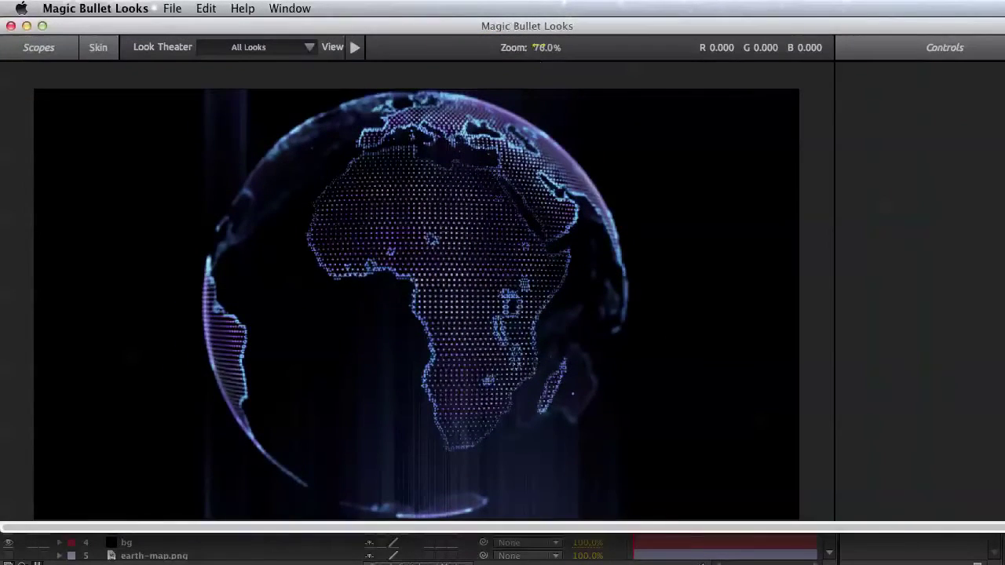
{"action": "left_click", "coordinate": [538, 47]}
{"action": "type", "text": "10"}
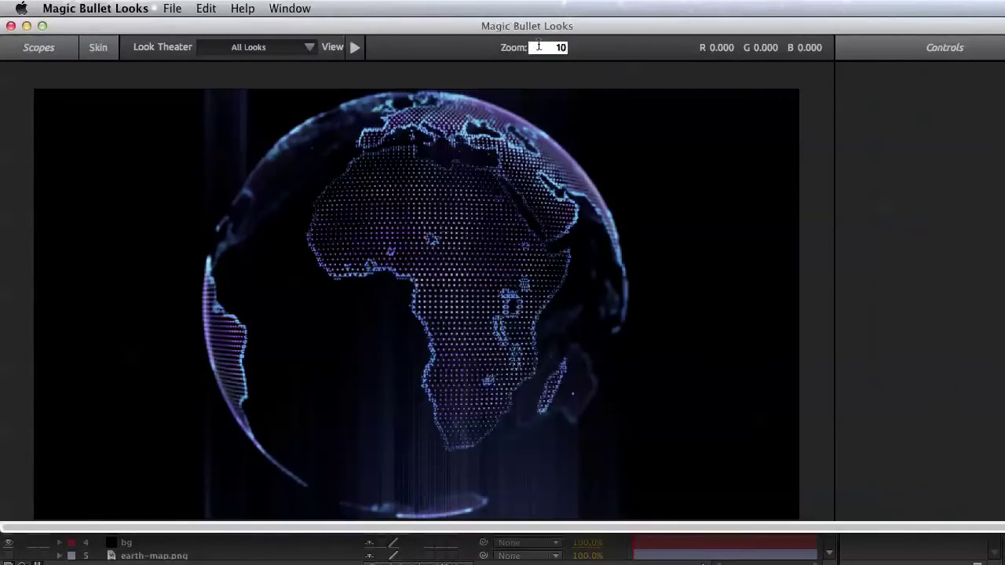
{"action": "type", "text": "0"}
{"action": "key", "text": "Return"}
- Browse the looks from Diffusion and Light through Stylized and try Grad Sunset on the planet
{"action": "mouse_move", "coordinate": [4, 230]}
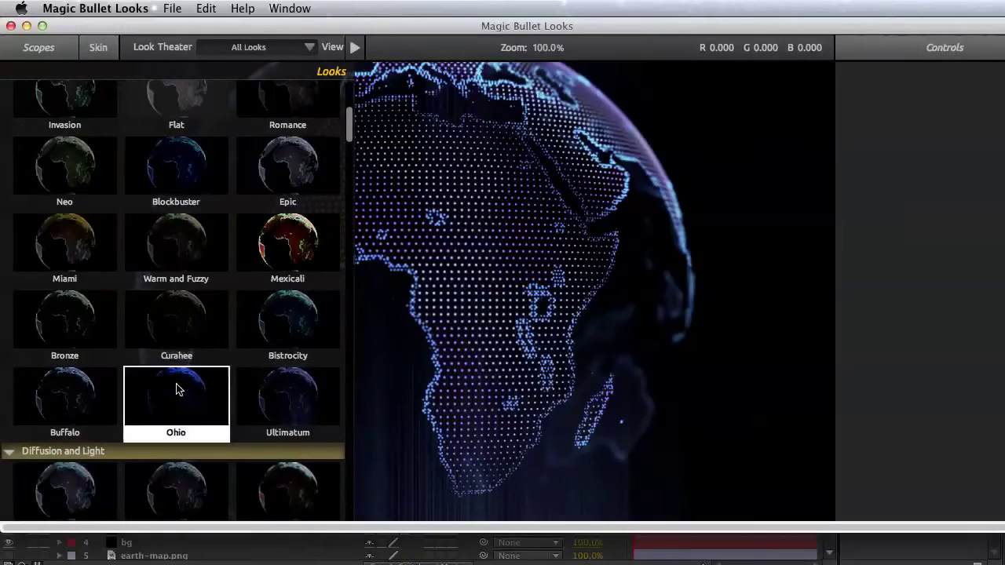
{"action": "scroll", "coordinate": [275, 417], "scroll_direction": "down", "scroll_amount": 4}
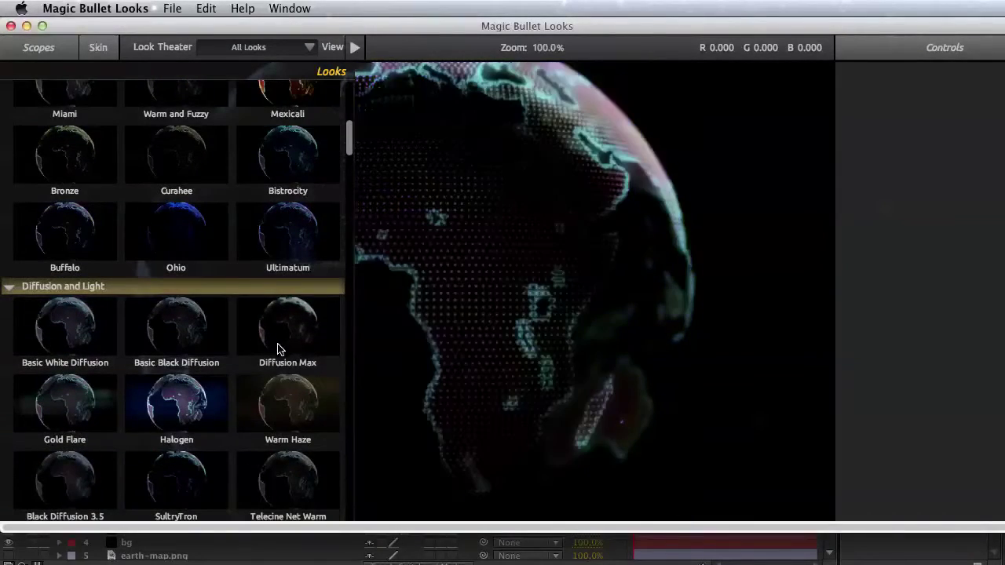
{"action": "scroll", "coordinate": [196, 407], "scroll_direction": "down", "scroll_amount": 2}
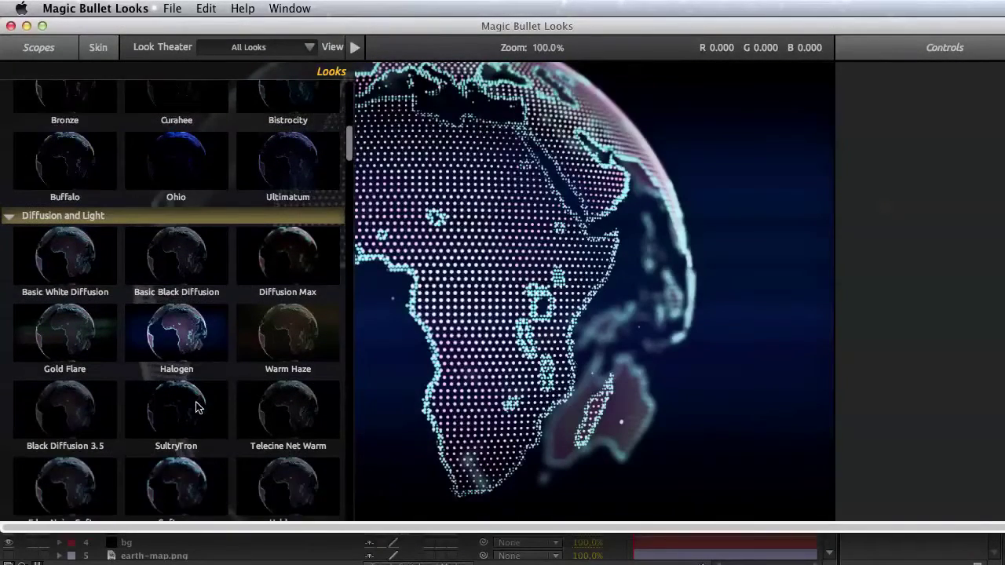
{"action": "scroll", "coordinate": [196, 407], "scroll_direction": "down", "scroll_amount": 2}
{"action": "scroll", "coordinate": [231, 409], "scroll_direction": "down", "scroll_amount": 2}
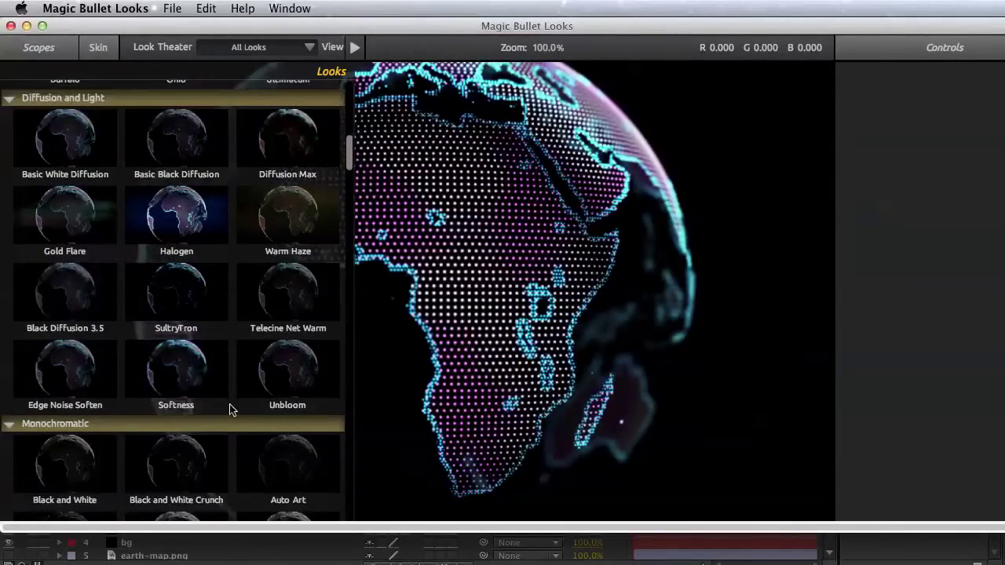
{"action": "scroll", "coordinate": [236, 409], "scroll_direction": "down", "scroll_amount": 10}
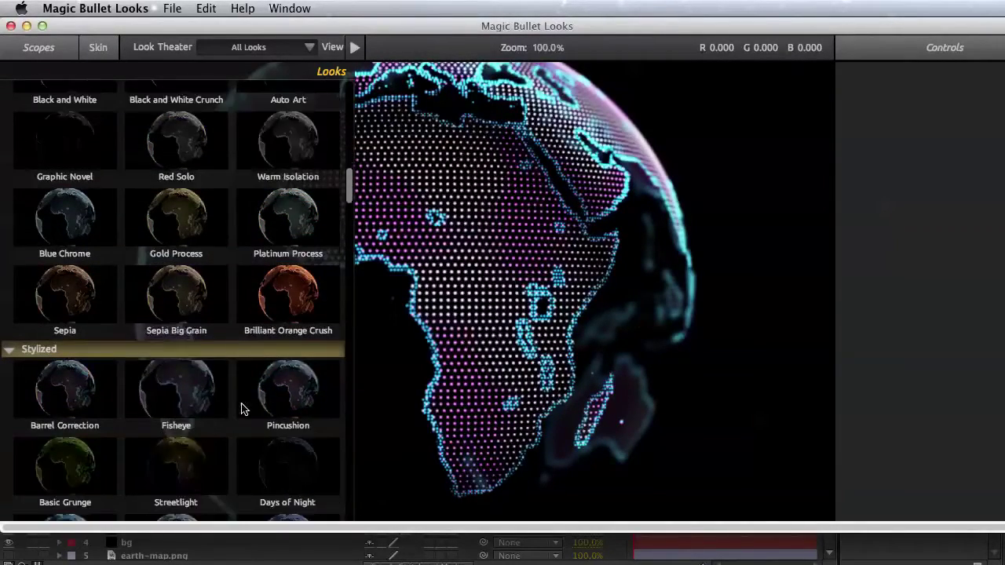
{"action": "scroll", "coordinate": [235, 404], "scroll_direction": "down", "scroll_amount": 3}
{"action": "scroll", "coordinate": [223, 407], "scroll_direction": "down", "scroll_amount": 4}
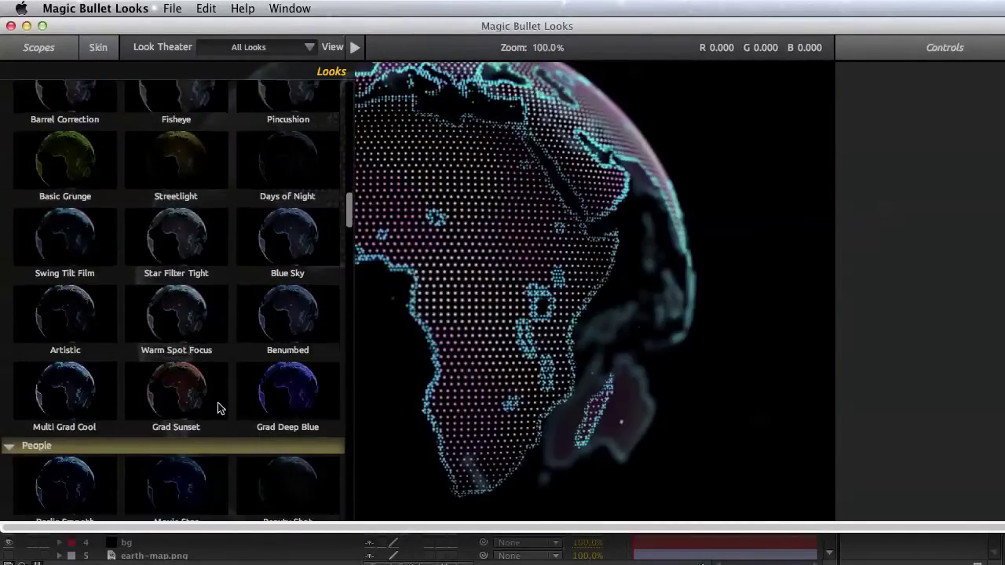
{"action": "left_click", "coordinate": [279, 405]}
{"action": "left_click", "coordinate": [125, 387]}
{"action": "scroll", "coordinate": [125, 387], "scroll_direction": "down", "scroll_amount": 1}
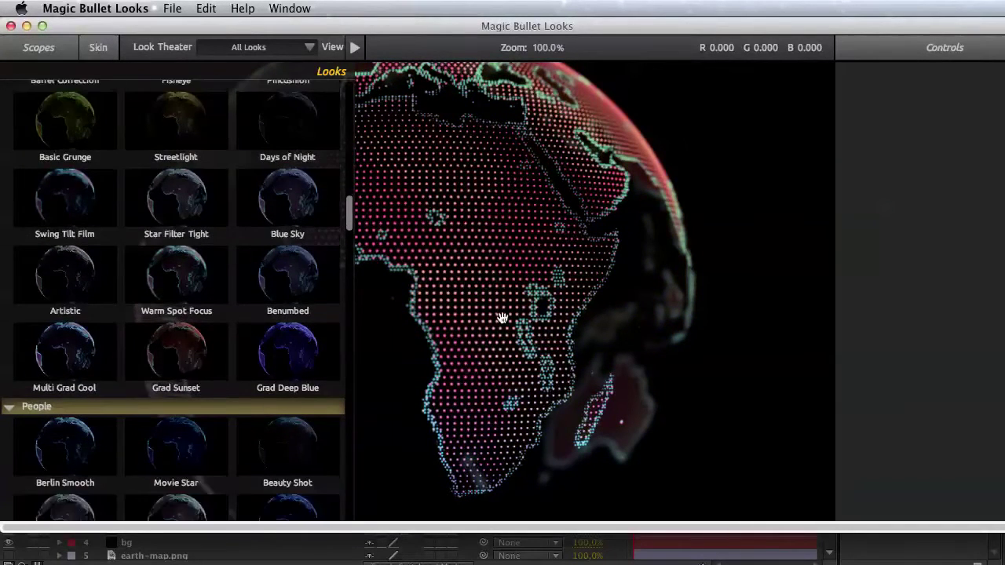
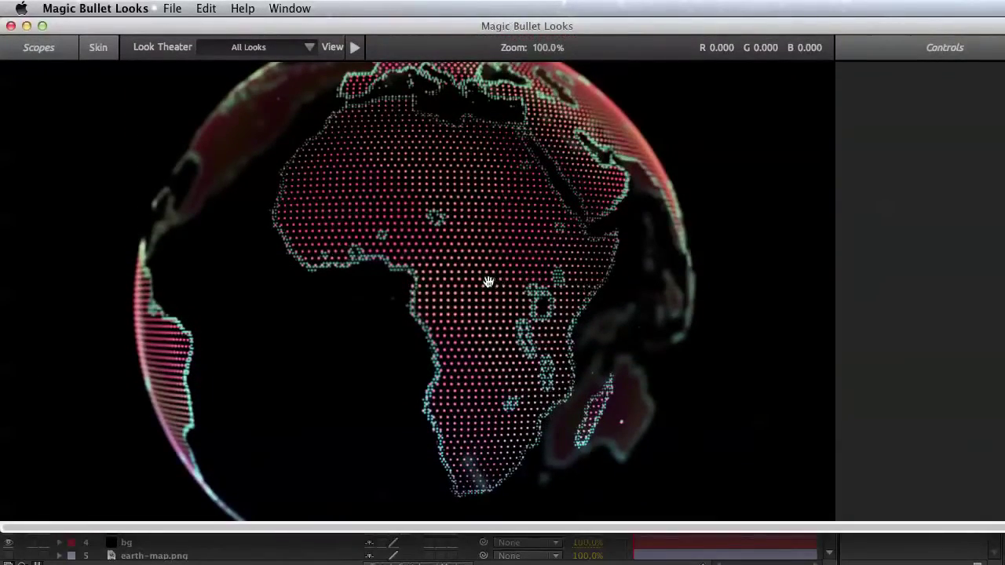
- Compare looks from the People, Classic Music Videos and Classic Popular TV groups on the planet
{"action": "mouse_move", "coordinate": [71, 307]}
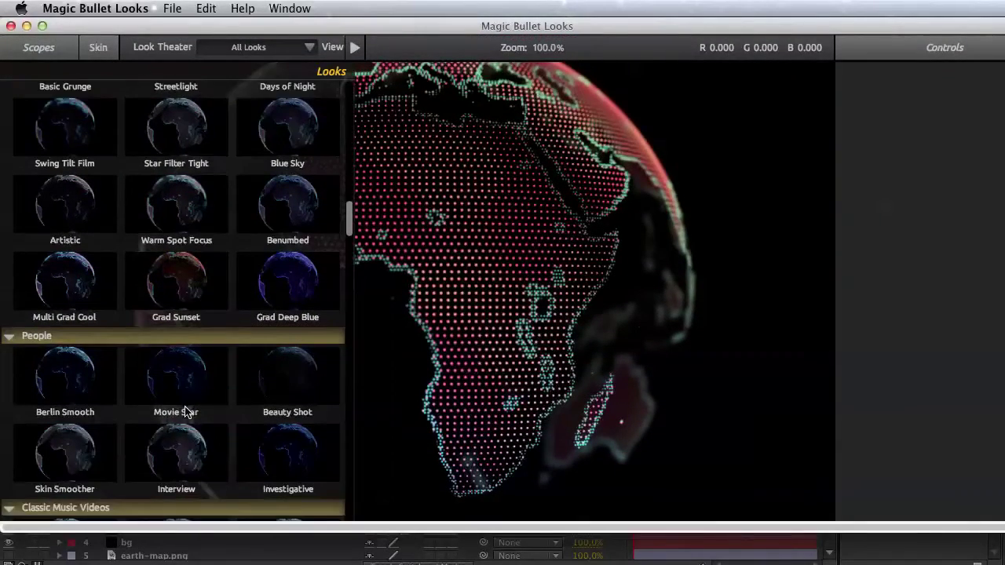
{"action": "scroll", "coordinate": [200, 452], "scroll_direction": "down", "scroll_amount": 2}
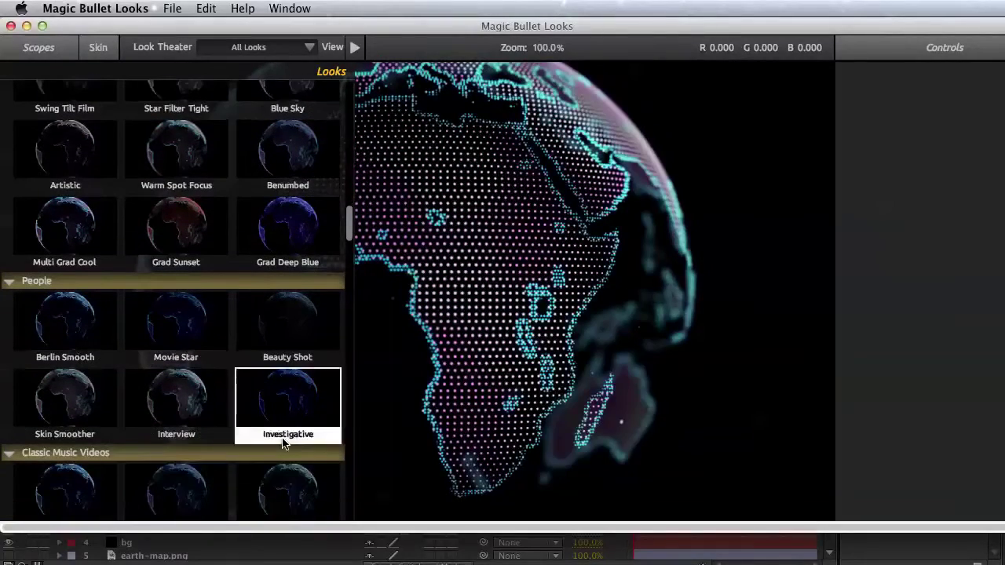
{"action": "scroll", "coordinate": [284, 486], "scroll_direction": "down", "scroll_amount": 6}
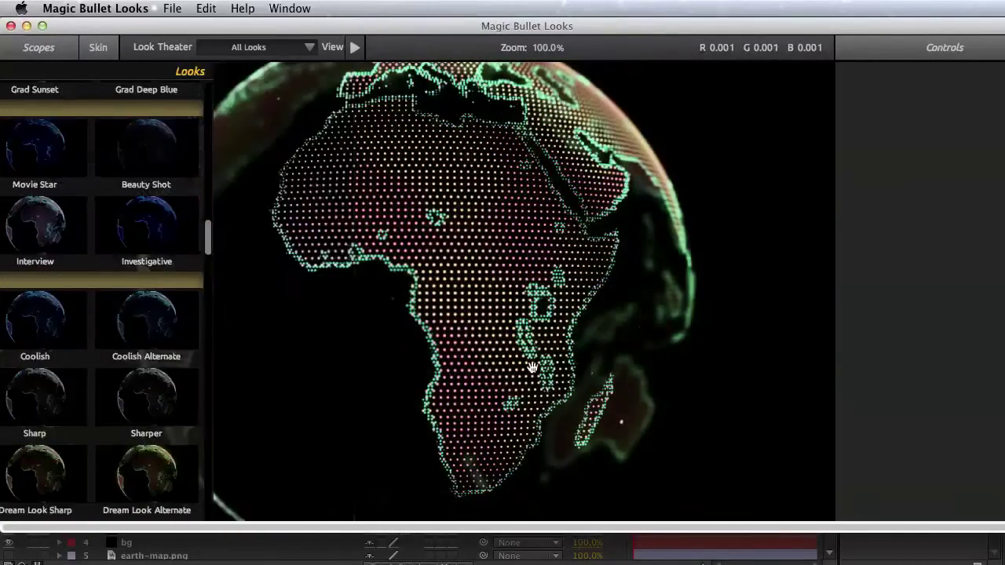
{"action": "mouse_move", "coordinate": [152, 445]}
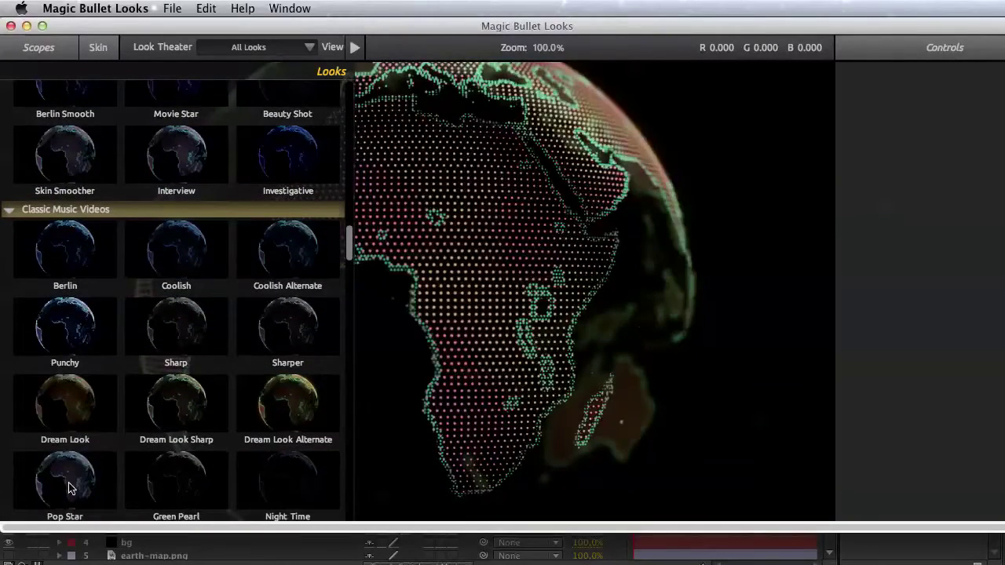
{"action": "scroll", "coordinate": [227, 483], "scroll_direction": "down", "scroll_amount": 9}
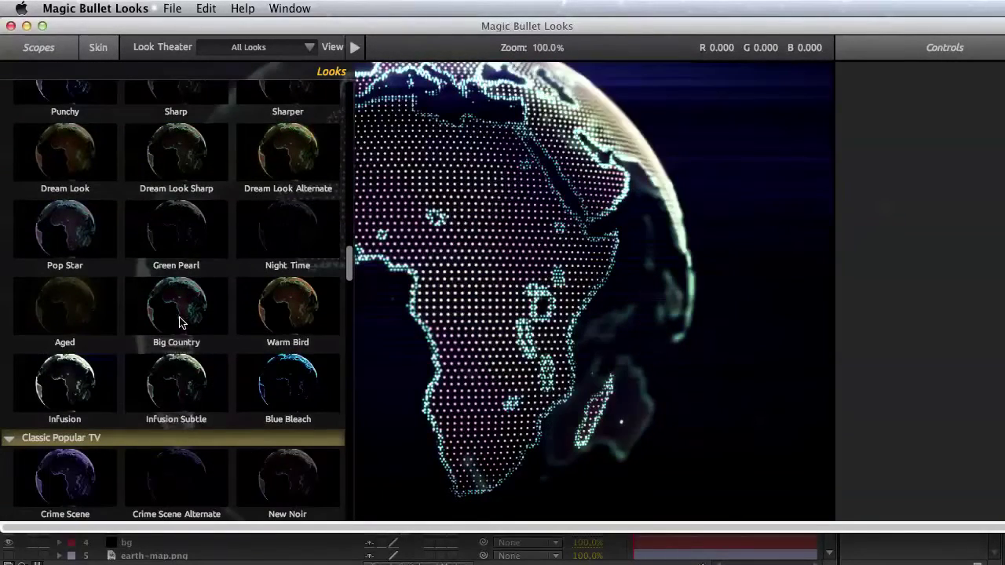
{"action": "scroll", "coordinate": [70, 408], "scroll_direction": "down", "scroll_amount": 1}
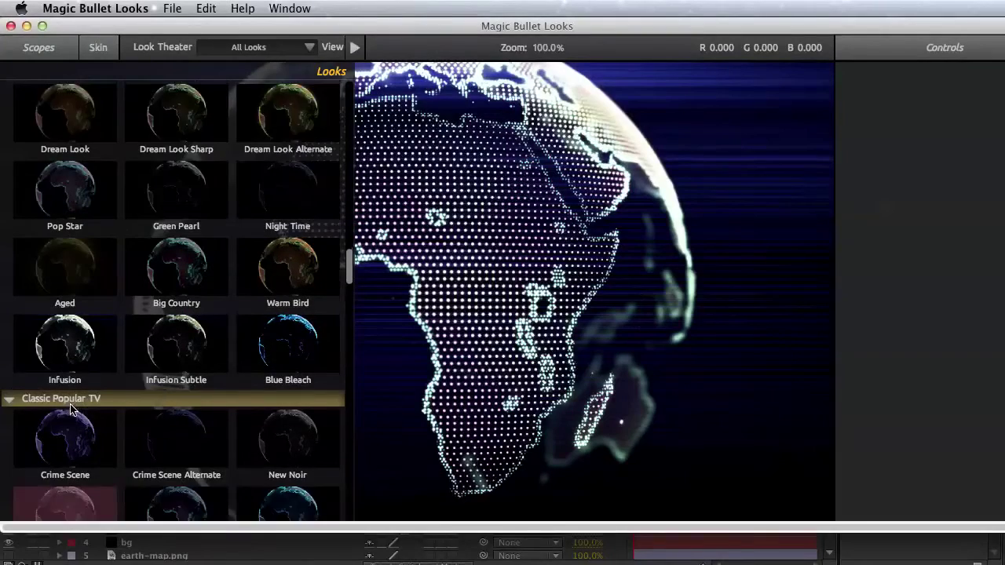
{"action": "scroll", "coordinate": [70, 408], "scroll_direction": "down", "scroll_amount": 2}
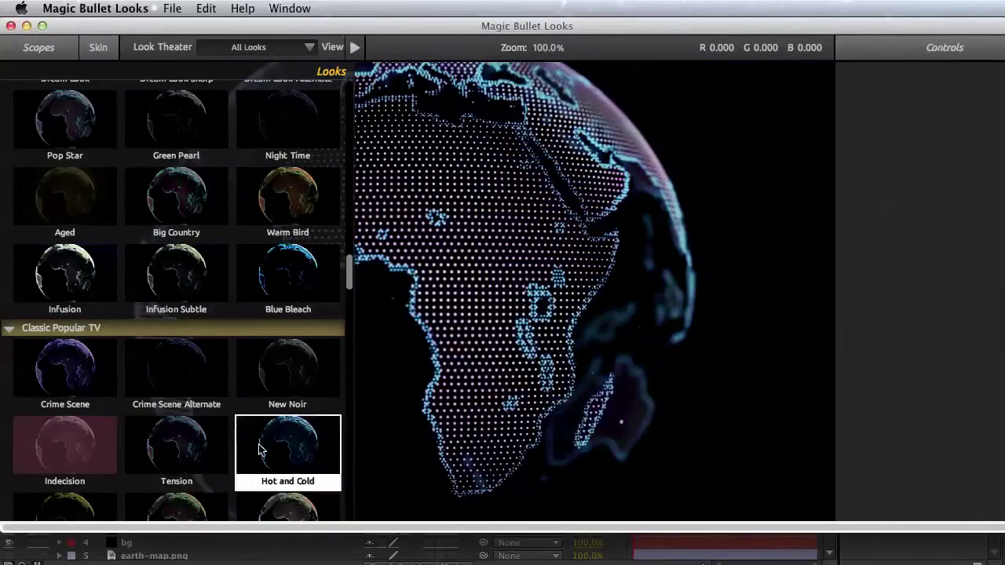
{"action": "scroll", "coordinate": [259, 449], "scroll_direction": "down", "scroll_amount": 2}
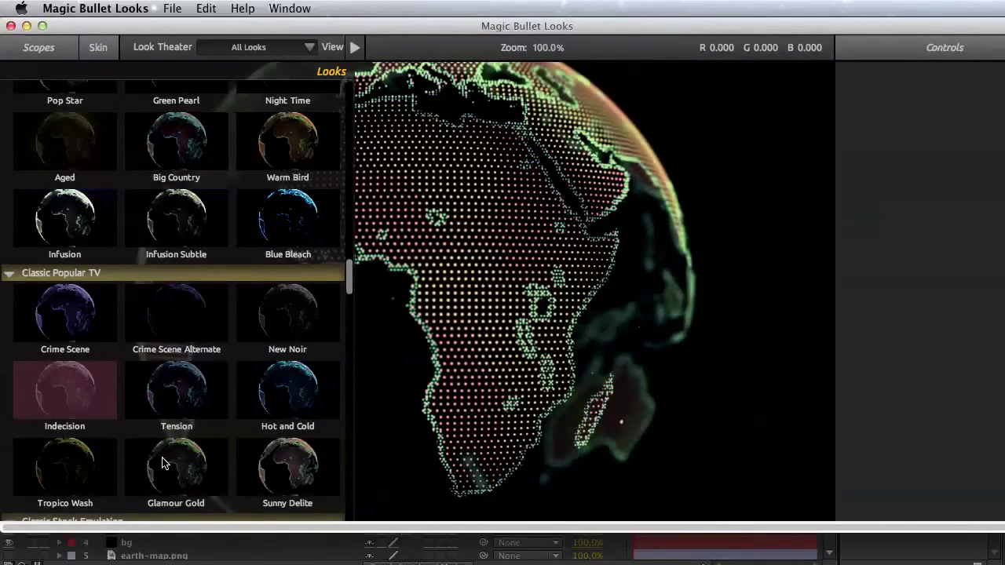
{"action": "scroll", "coordinate": [163, 463], "scroll_direction": "down", "scroll_amount": 5}
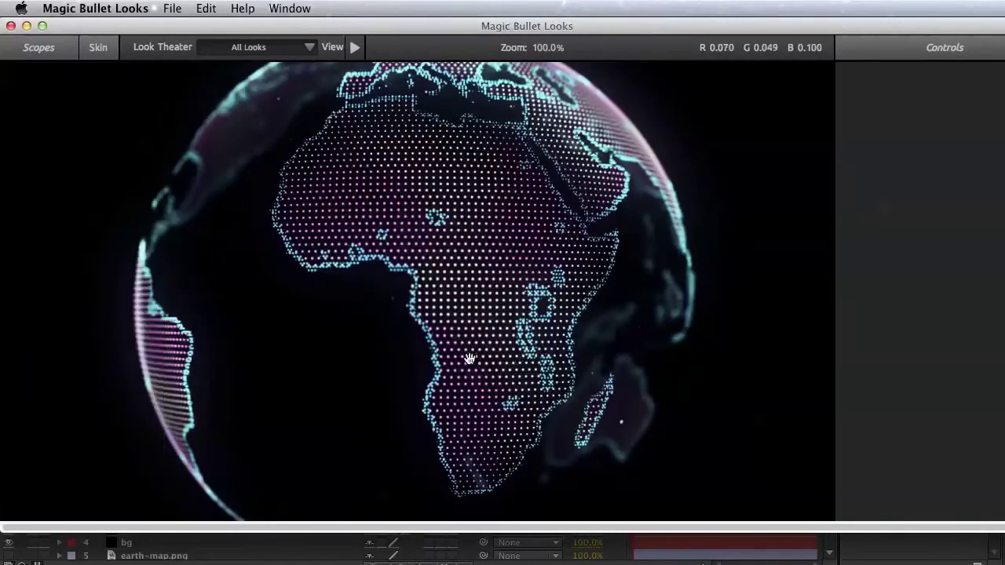
- Continue past the Classic Popular TV looks, choose a warm red-orange look and accept it for the adjustment layer
{"action": "mouse_move", "coordinate": [24, 345]}
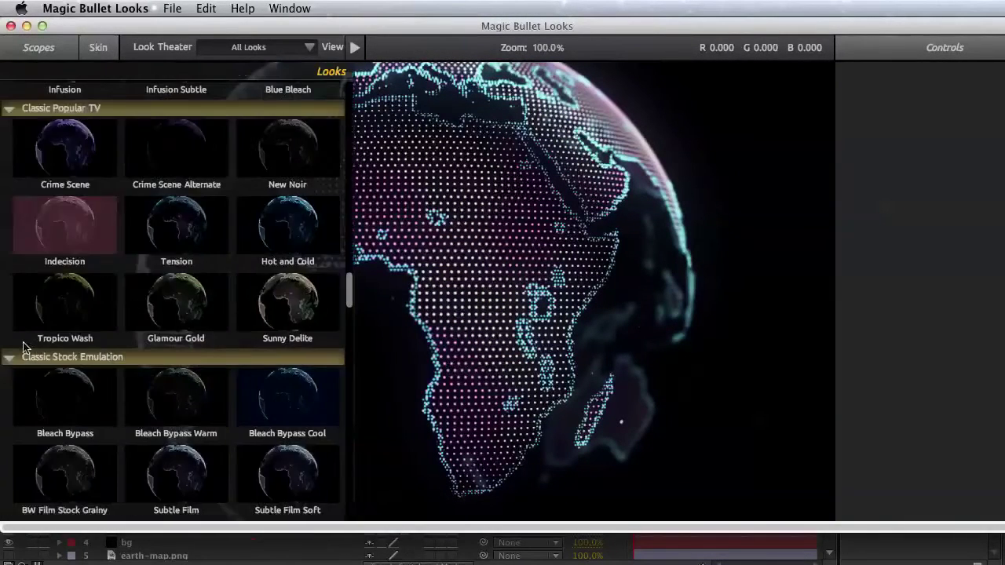
{"action": "scroll", "coordinate": [160, 416], "scroll_direction": "down", "scroll_amount": 1}
{"action": "scroll", "coordinate": [100, 438], "scroll_direction": "down", "scroll_amount": 1}
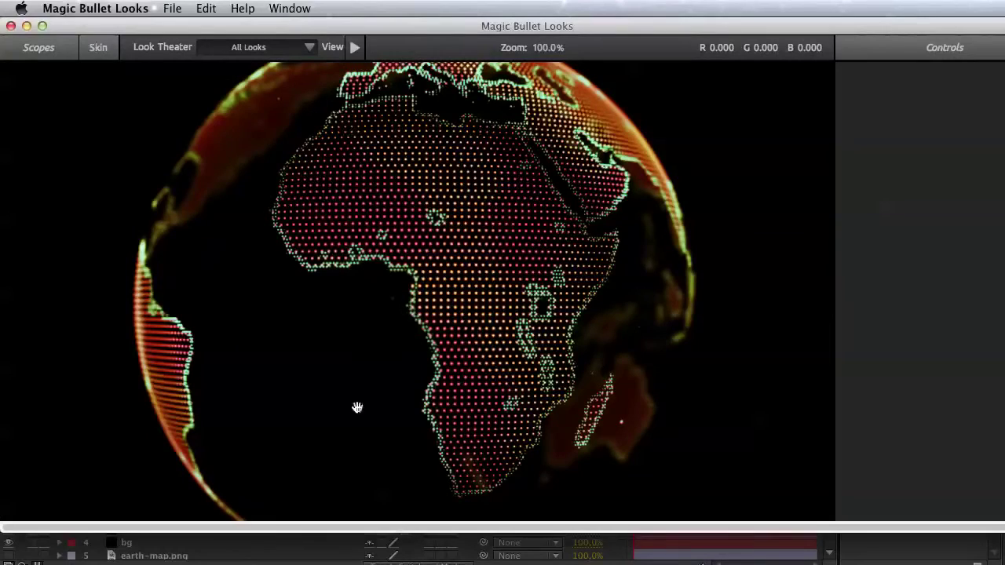
{"action": "mouse_move", "coordinate": [998, 290]}
{"action": "scroll", "coordinate": [836, 290], "scroll_direction": "down", "scroll_amount": 5}
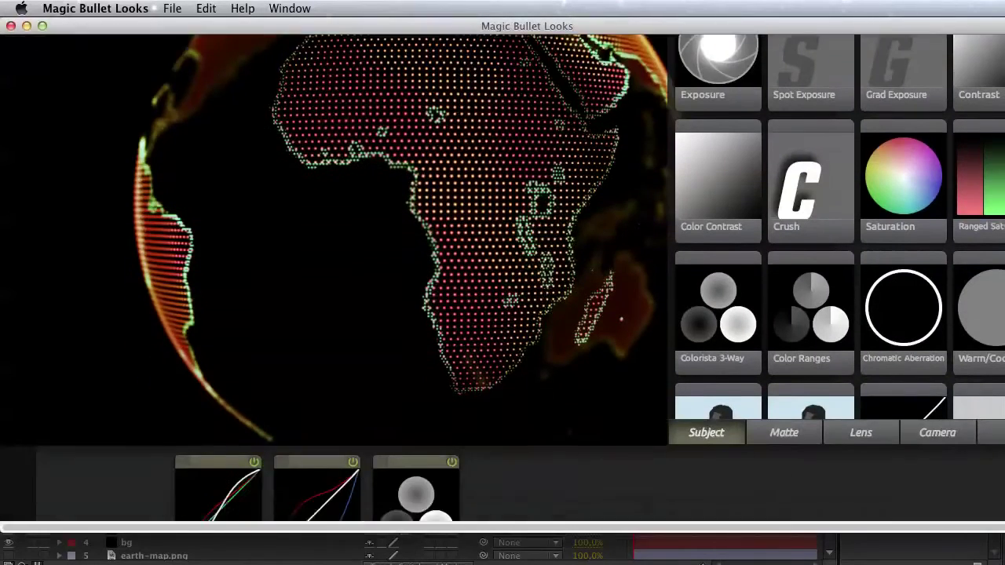
{"action": "scroll", "coordinate": [835, 291], "scroll_direction": "down", "scroll_amount": 2}
{"action": "left_click", "coordinate": [981, 509]}
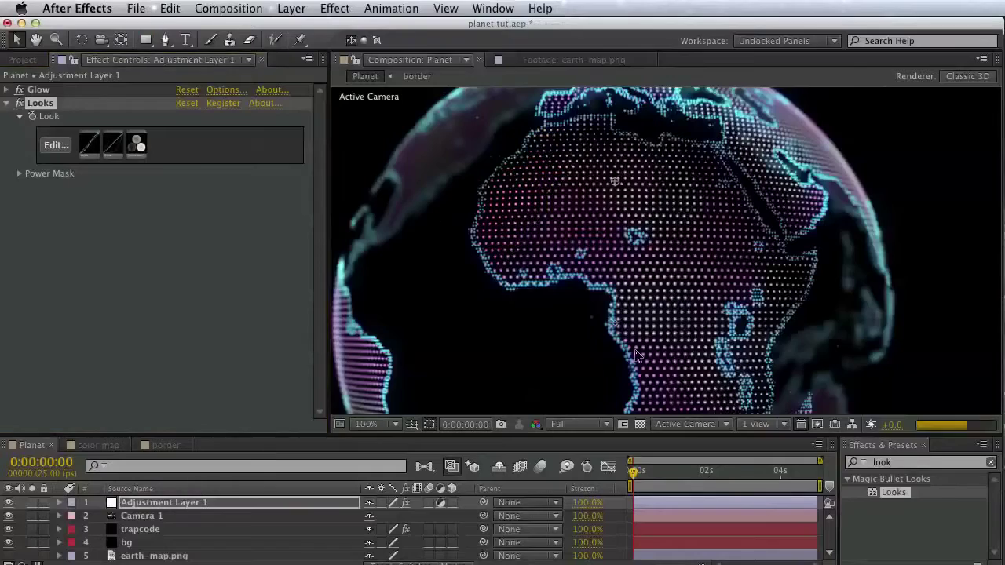
- Examine the graded planet in the composition view, from its upper edge down to Africa
{"action": "key", "text": "space"}
{"action": "left_click_drag", "start_coordinate": [654, 336], "coordinate": [743, 377]}
{"action": "scroll", "coordinate": [628, 255], "scroll_direction": "down", "scroll_amount": 1}
{"action": "scroll", "coordinate": [635, 259], "scroll_direction": "up", "scroll_amount": 1}
{"action": "key", "text": "space"}
{"action": "left_click_drag", "start_coordinate": [643, 352], "coordinate": [634, 378]}
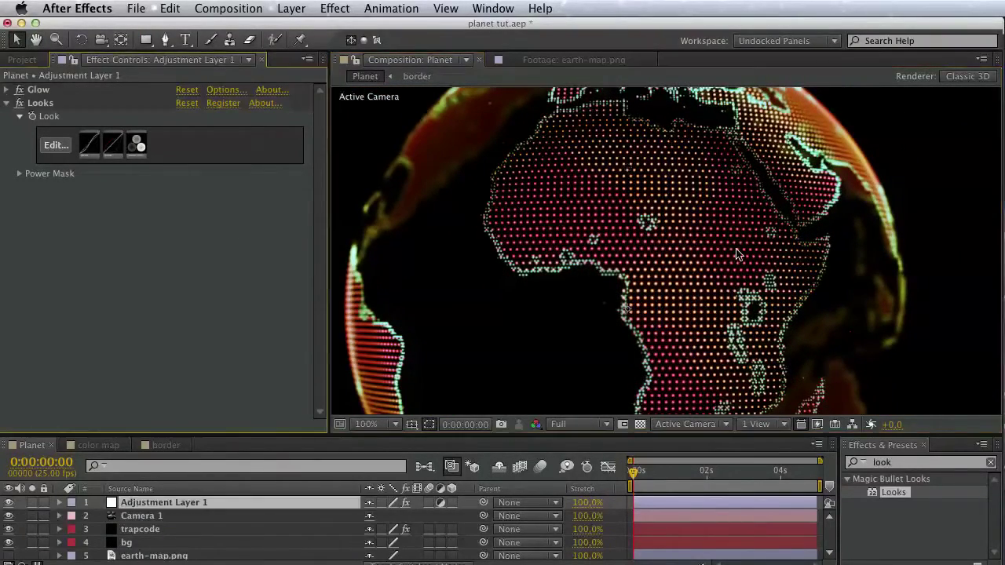
{"action": "left_click_drag", "start_coordinate": [739, 256], "coordinate": [753, 322]}
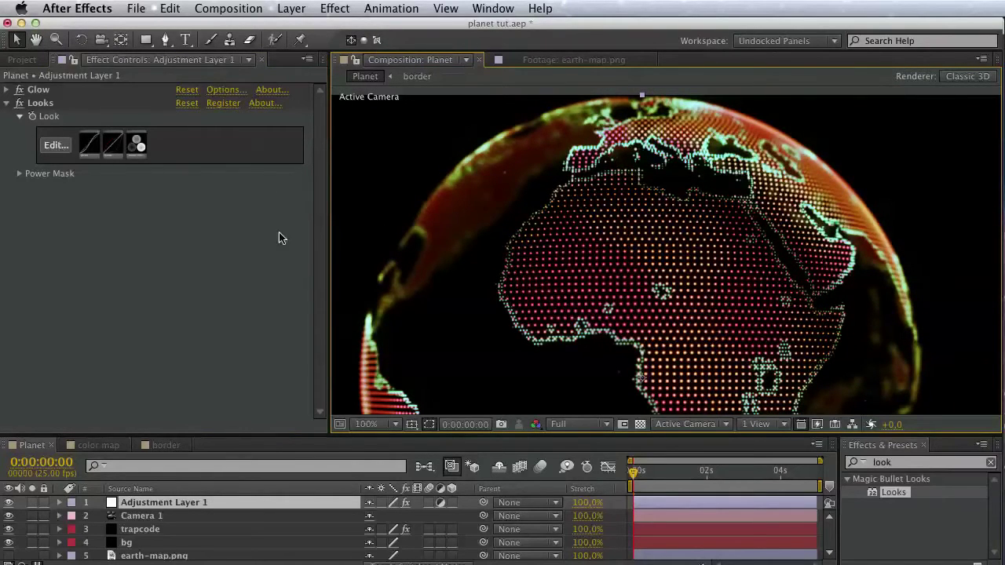
{"action": "left_click_drag", "start_coordinate": [506, 295], "coordinate": [489, 238]}
- Reveal the camera options of Camera 1 and increase its Aperture to 348,1 pixels
{"action": "left_click", "coordinate": [145, 516]}
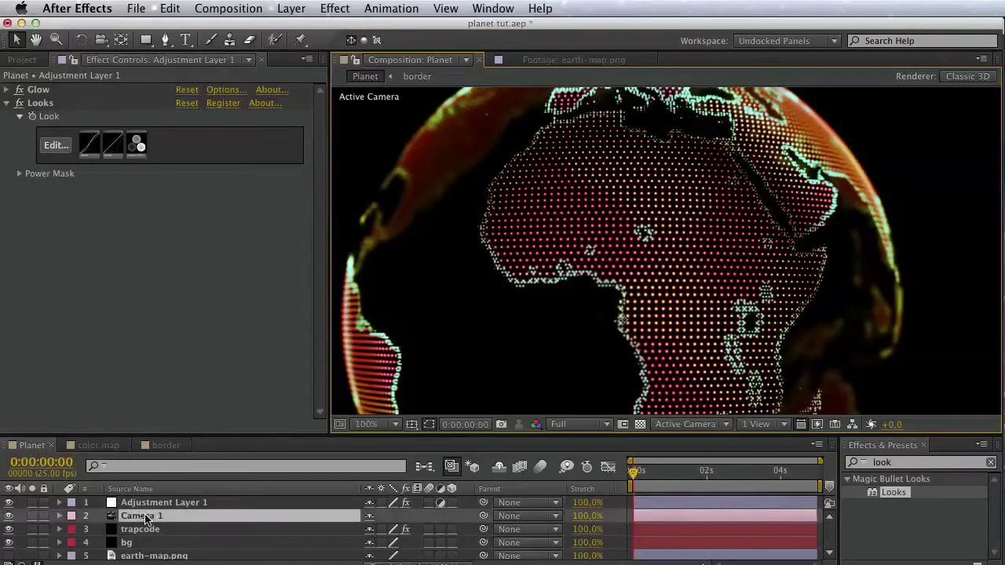
{"action": "left_click", "coordinate": [60, 516]}
{"action": "scroll", "coordinate": [174, 542], "scroll_direction": "down", "scroll_amount": 4}
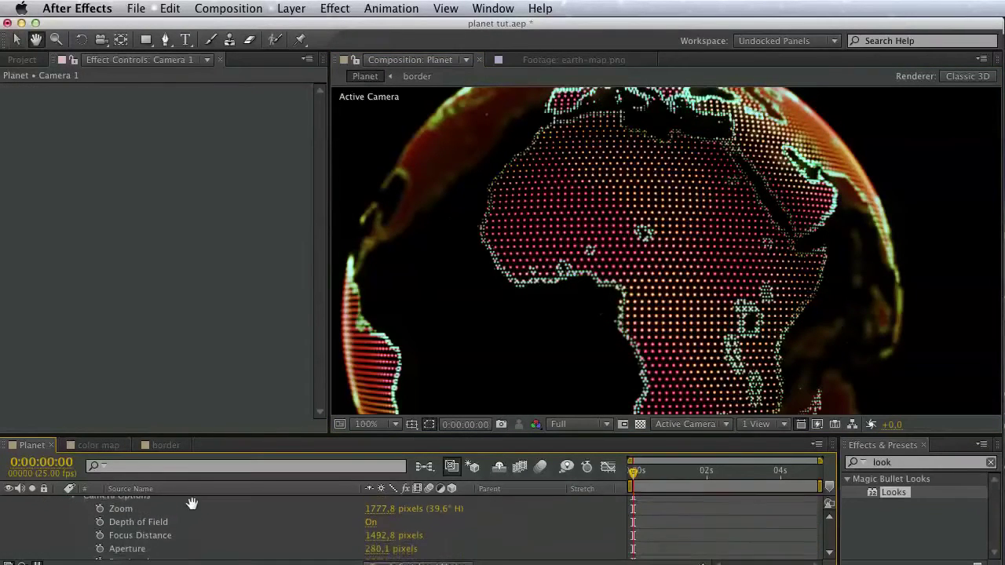
{"action": "left_click_drag", "start_coordinate": [378, 528], "coordinate": [439, 539]}
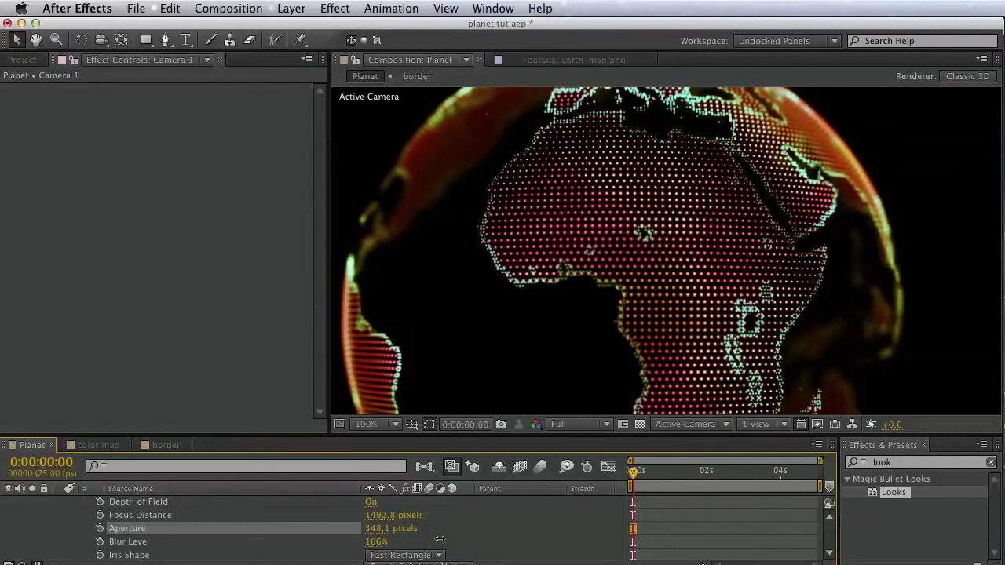
- Set Camera 1's Blur Level to 200% and its Aperture to 300 pixels
{"action": "left_click_drag", "start_coordinate": [376, 541], "coordinate": [423, 544]}
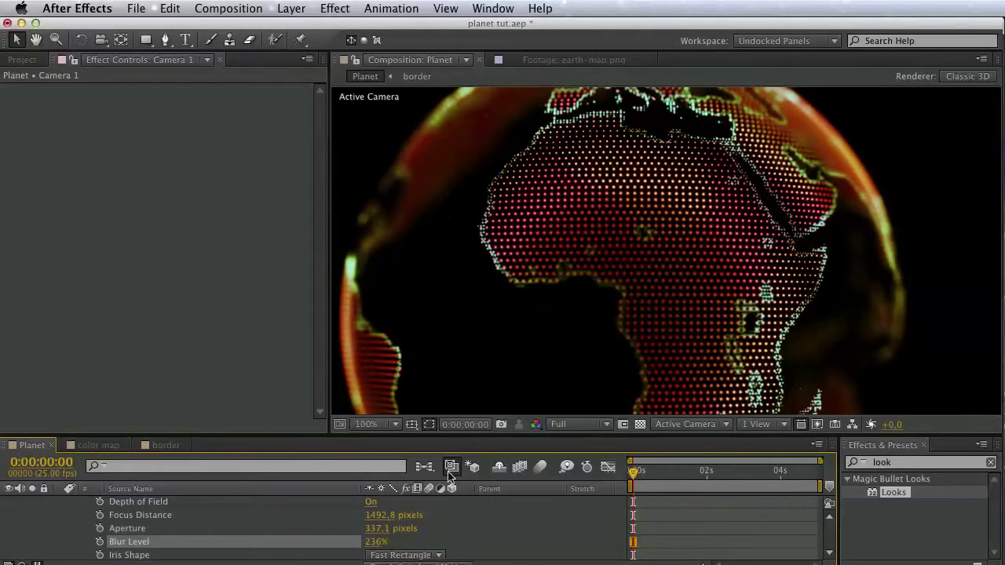
{"action": "left_click", "coordinate": [379, 542]}
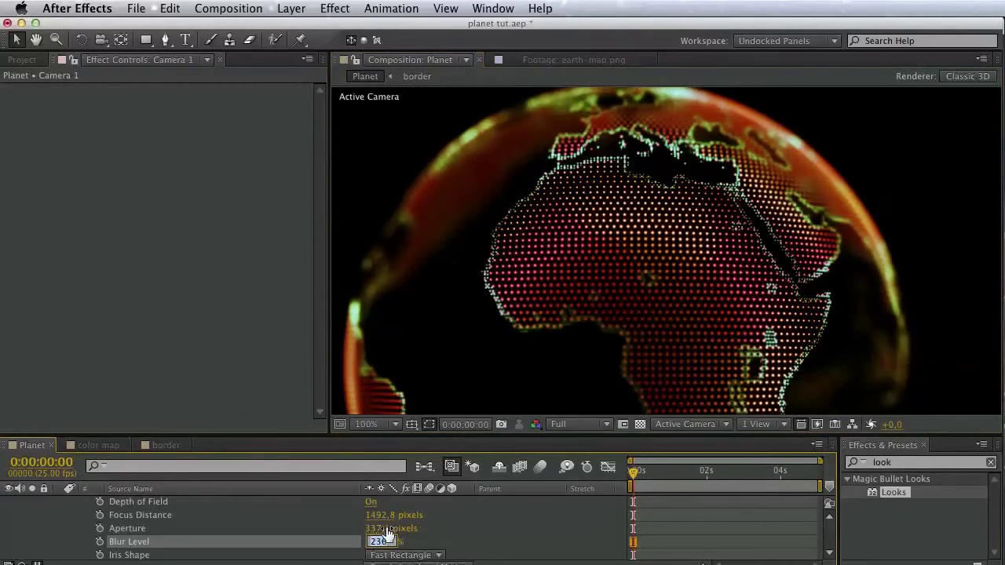
{"action": "type", "text": "200"}
{"action": "key", "text": "Return"}
{"action": "left_click", "coordinate": [382, 528]}
{"action": "type", "text": "300"}
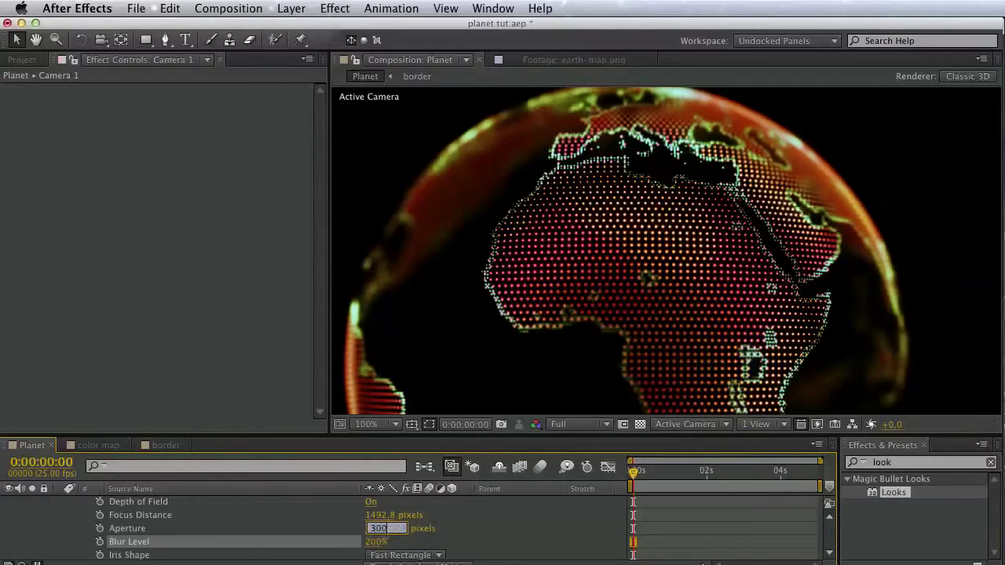
{"action": "key", "text": "Return"}
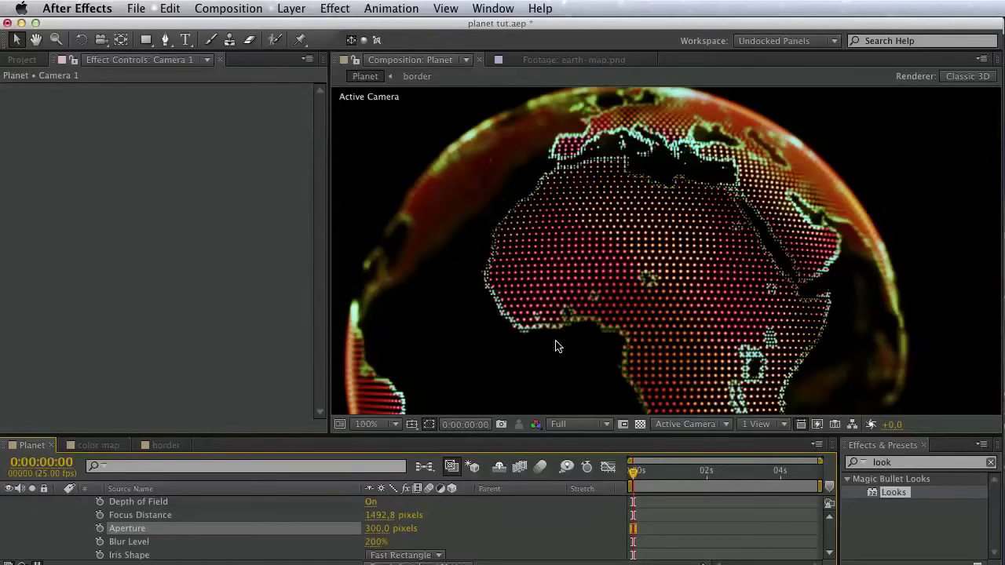
- Collapse Camera 1's properties, and display the trapcode layer's effects with border collapsed and main land selected
{"action": "scroll", "coordinate": [279, 521], "scroll_direction": "up", "scroll_amount": 3}
{"action": "left_click", "coordinate": [60, 515]}
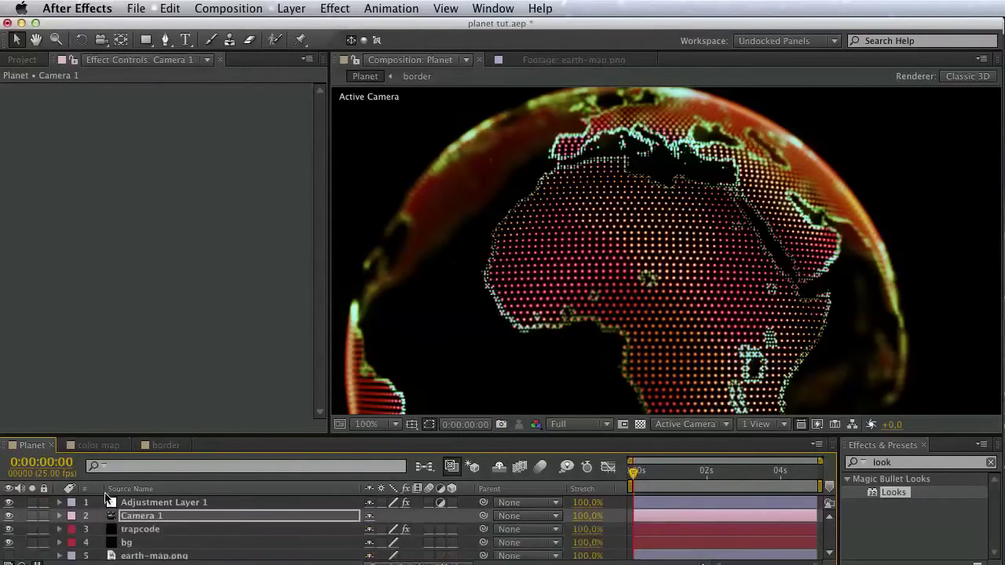
{"action": "key", "text": "space"}
{"action": "left_click_drag", "start_coordinate": [532, 333], "coordinate": [557, 340]}
{"action": "key", "text": "space"}
{"action": "left_click", "coordinate": [171, 509]}
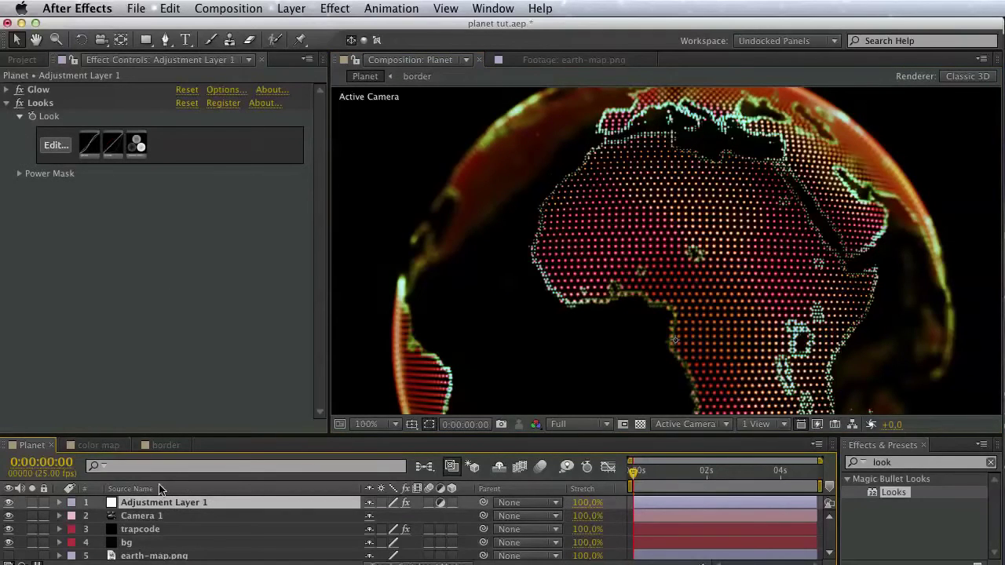
{"action": "left_click", "coordinate": [154, 533]}
{"action": "left_click", "coordinate": [7, 104]}
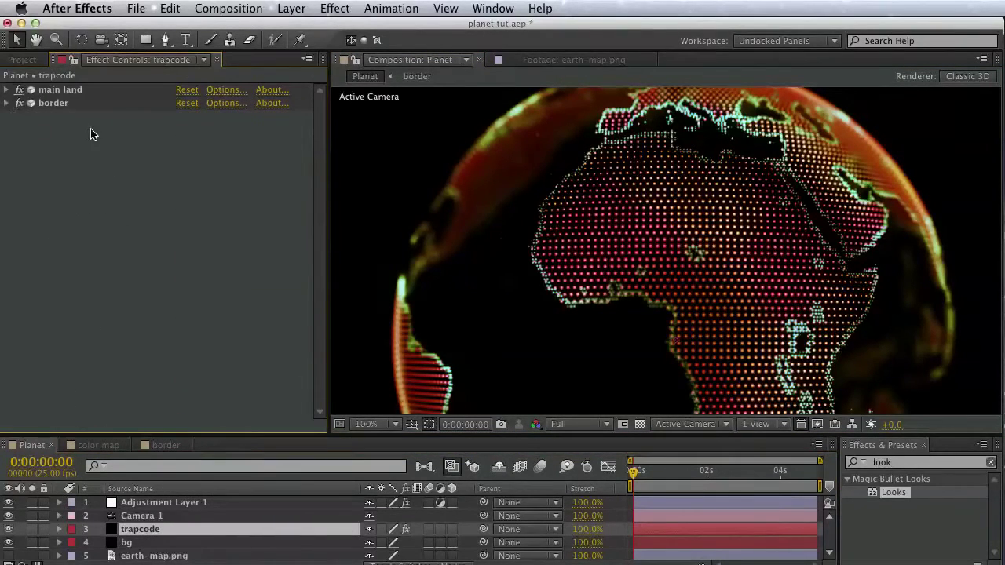
{"action": "left_click", "coordinate": [71, 92]}
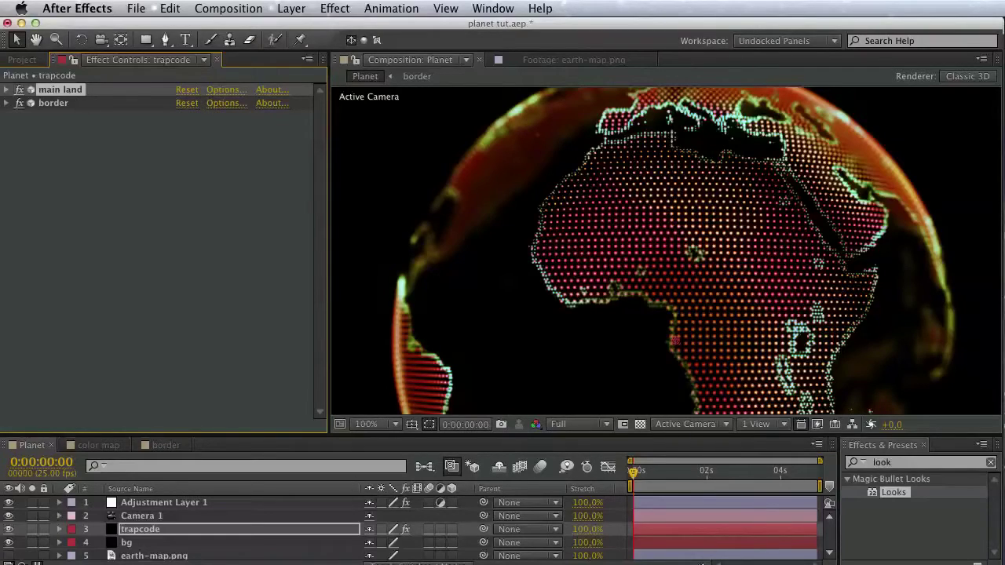
- Switch to QuickTime Player to examine the planet's rings in trapcode planet bq.mov, and return to After Effects
{"action": "key", "text": "super+Tab"}
{"action": "left_click_drag", "start_coordinate": [351, 77], "coordinate": [284, 77]}
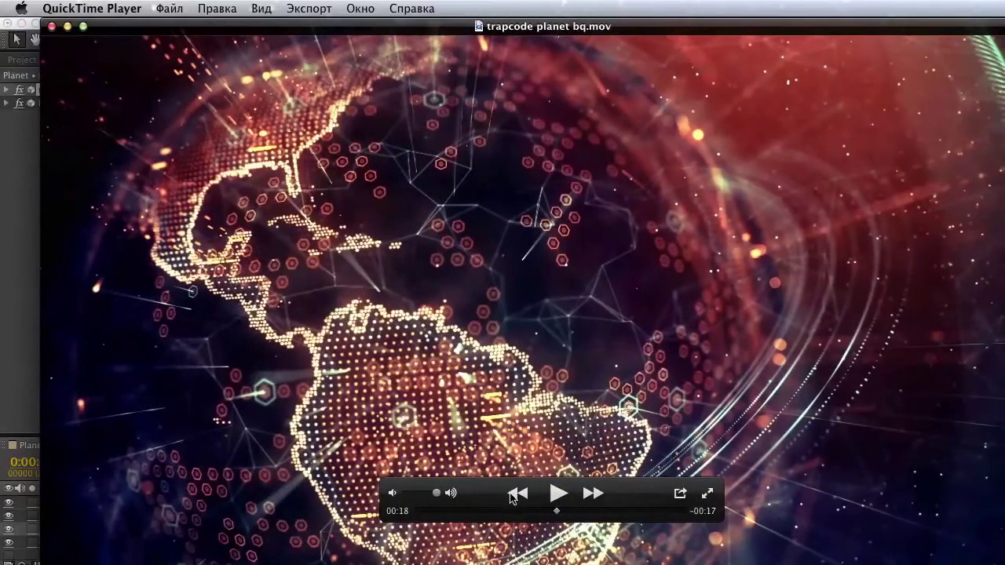
{"action": "left_click_drag", "start_coordinate": [555, 514], "coordinate": [549, 512]}
{"action": "left_click_drag", "start_coordinate": [243, 133], "coordinate": [393, 564]}
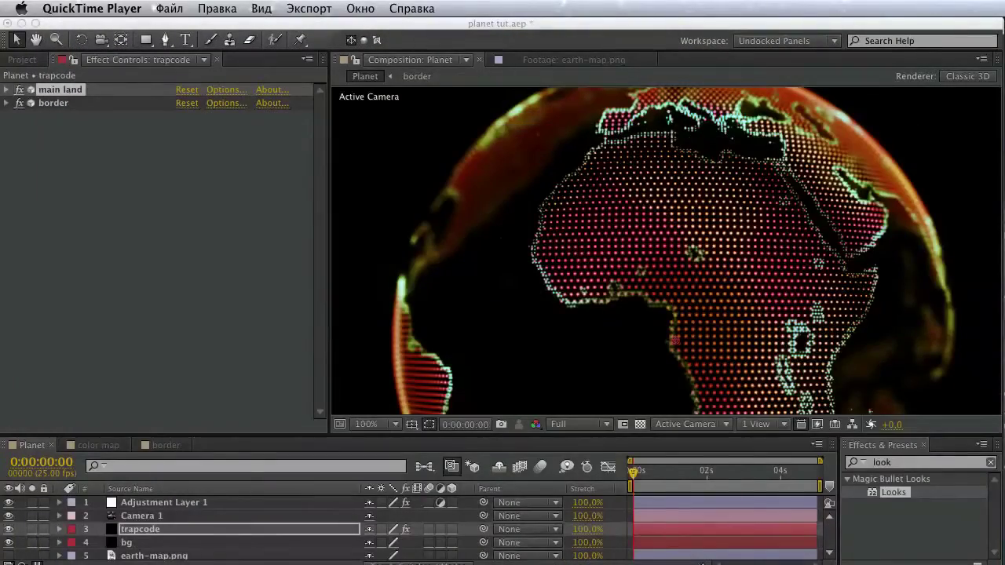
{"action": "left_click", "coordinate": [873, 482]}
{"action": "left_click", "coordinate": [880, 463]}
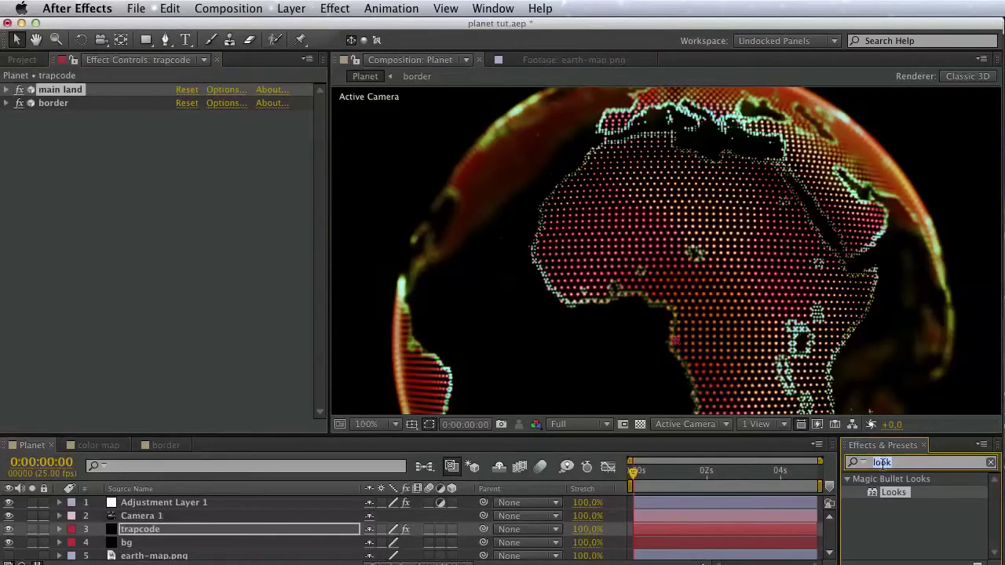
- Duplicate the main land effect, place the copy below border and rename it ring
{"action": "left_click", "coordinate": [112, 149]}
{"action": "left_click", "coordinate": [52, 91]}
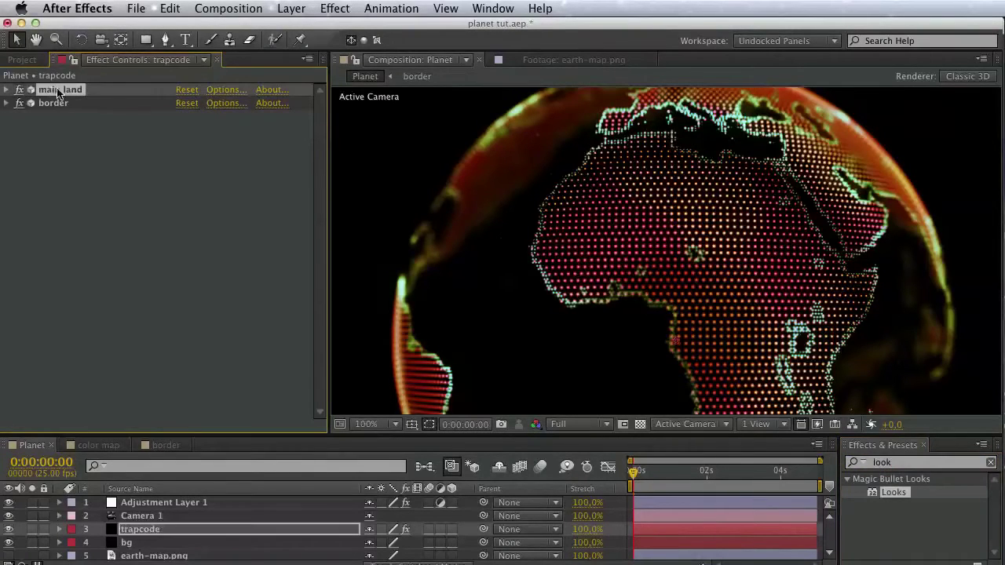
{"action": "left_click", "coordinate": [183, 8]}
{"action": "left_click", "coordinate": [224, 165]}
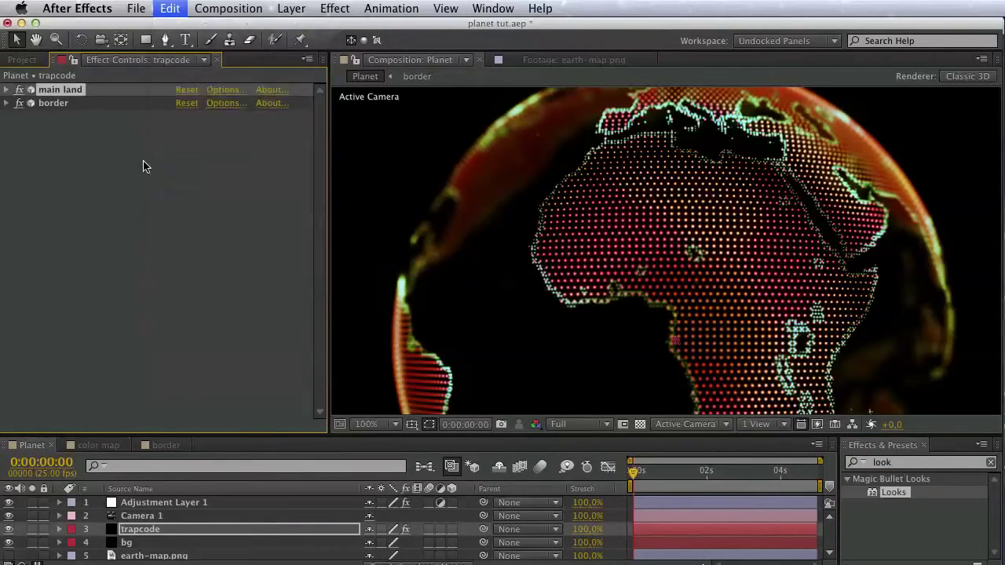
{"action": "left_click_drag", "start_coordinate": [55, 107], "coordinate": [68, 313]}
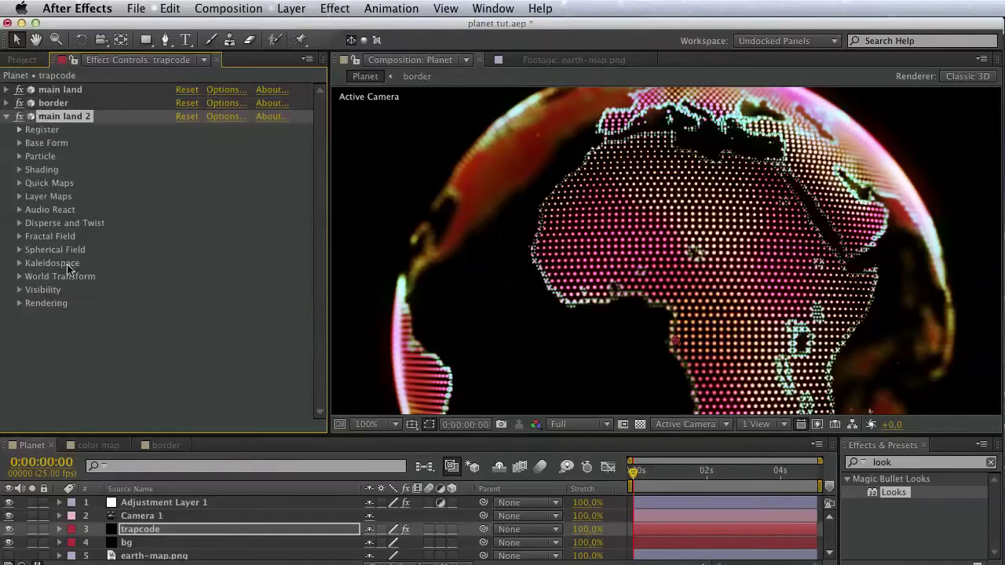
{"action": "key", "text": "Return"}
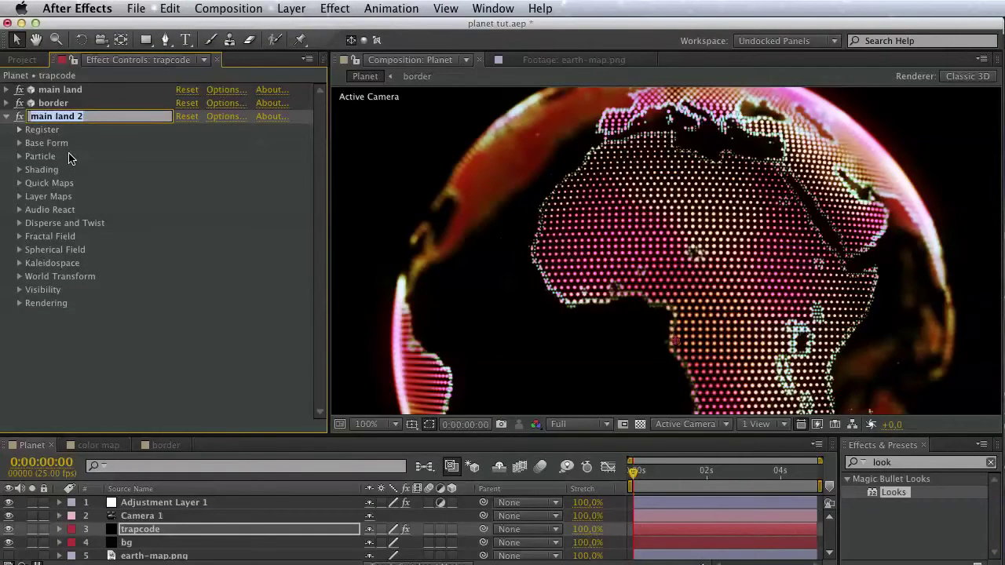
{"action": "type", "text": "ring"}
{"action": "key", "text": "Return"}
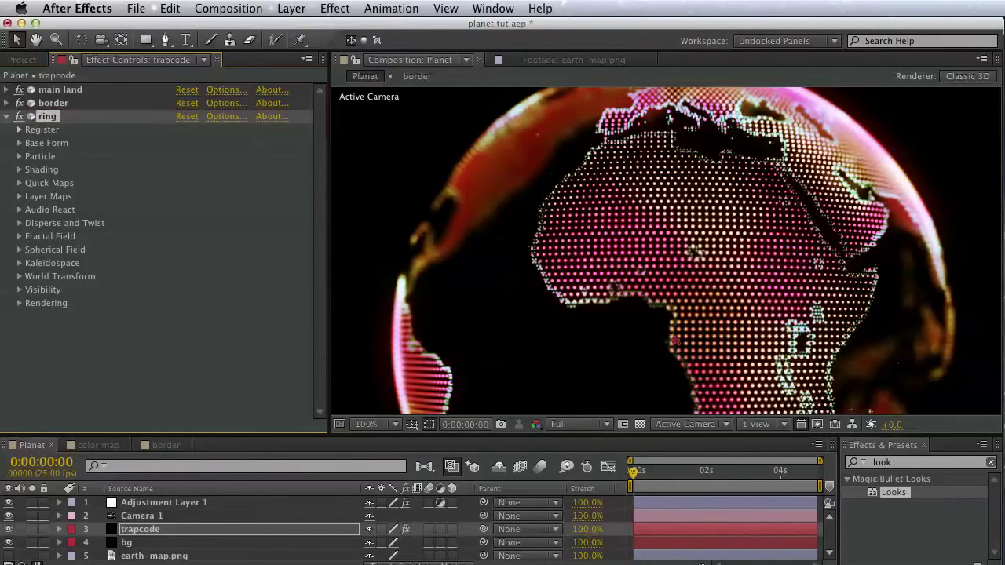
- In the ring effect's Base Form, set Particles in Y to 1 and Sphere Layers to 10
{"action": "left_click", "coordinate": [19, 143]}
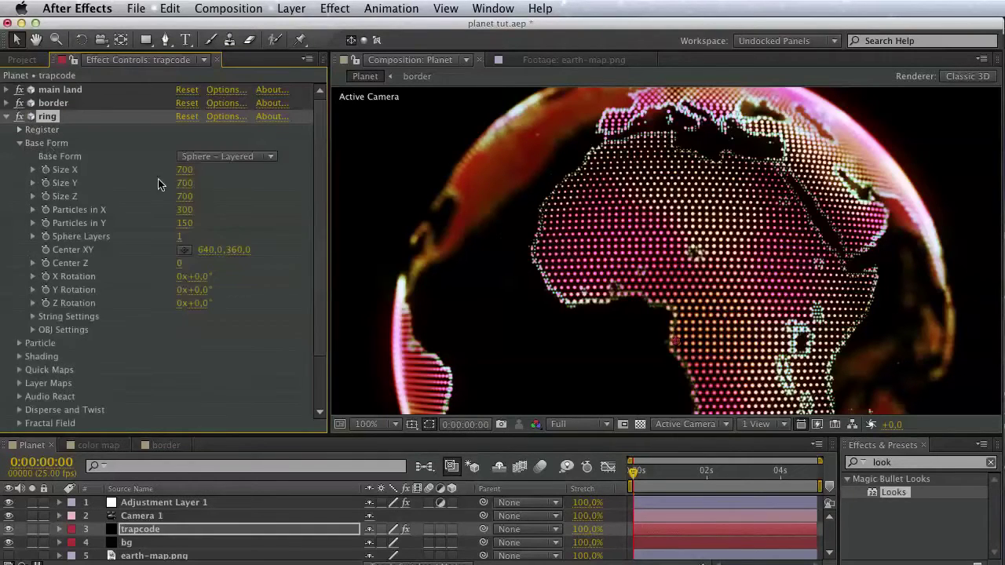
{"action": "left_click", "coordinate": [195, 223]}
{"action": "type", "text": "1"}
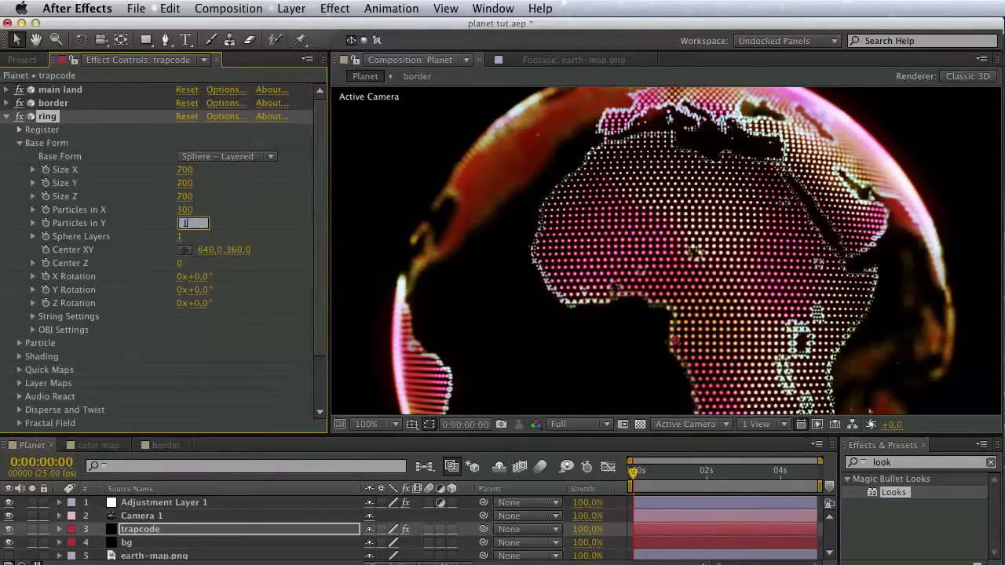
{"action": "key", "text": "Return"}
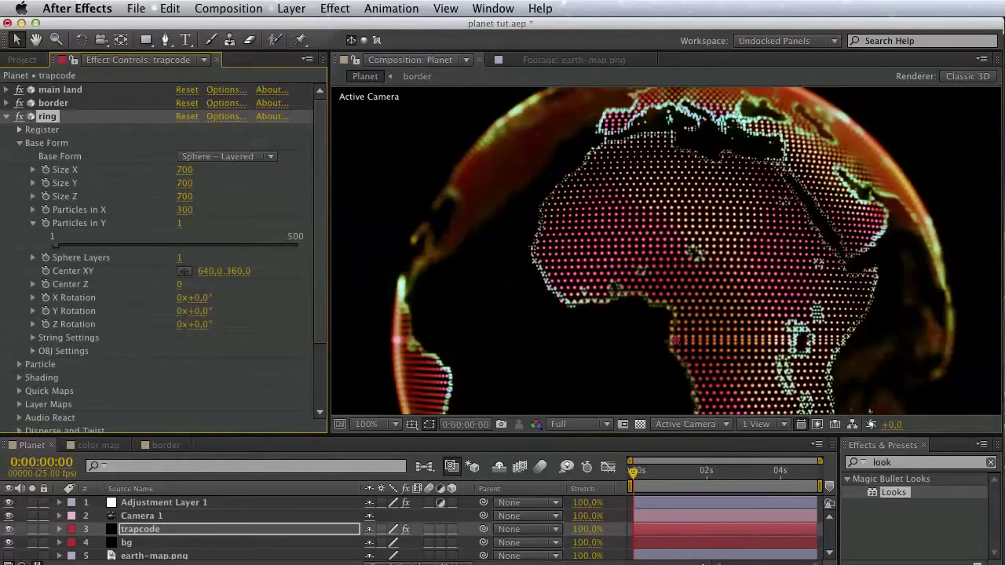
{"action": "left_click", "coordinate": [33, 224]}
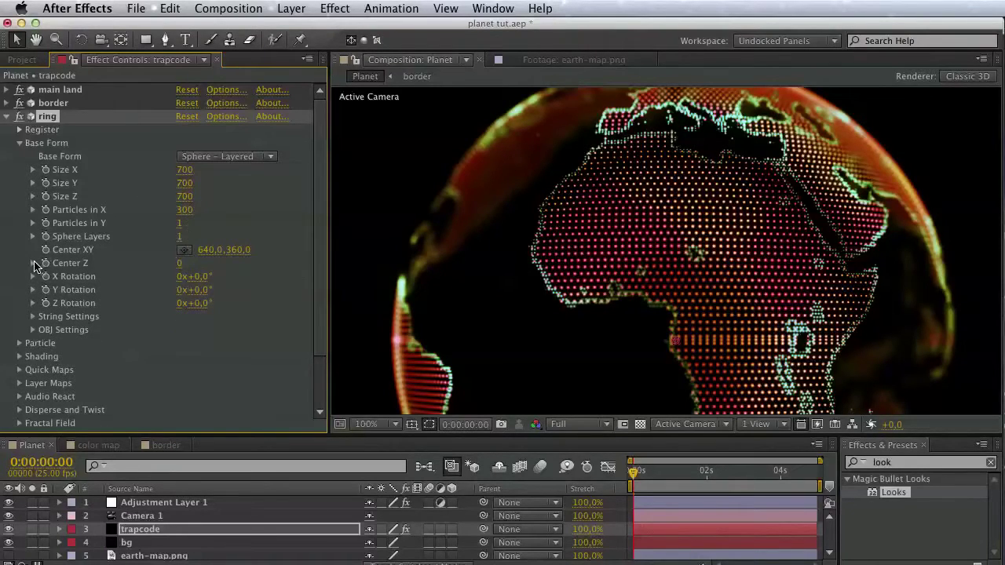
{"action": "left_click", "coordinate": [180, 237]}
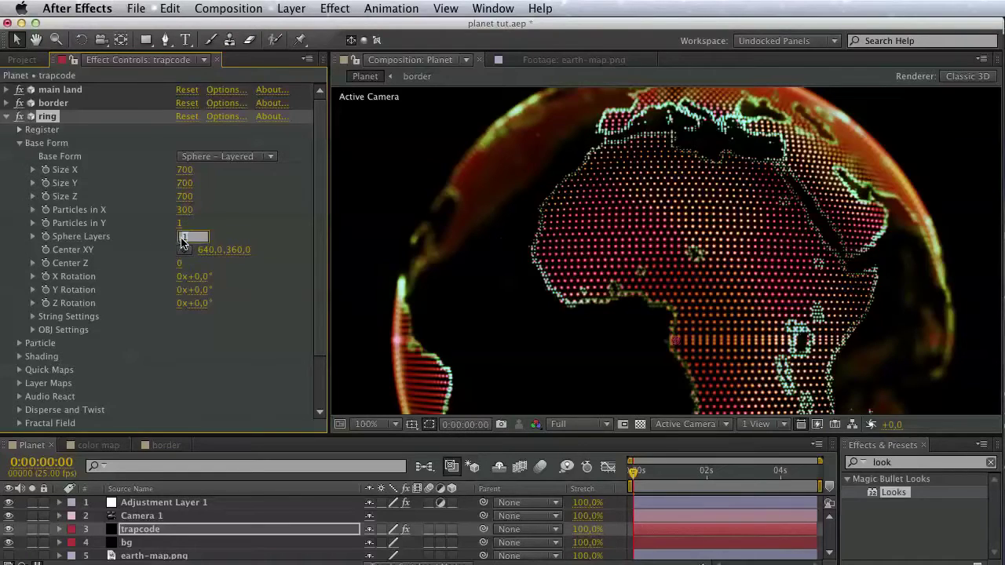
{"action": "key", "text": "Return"}
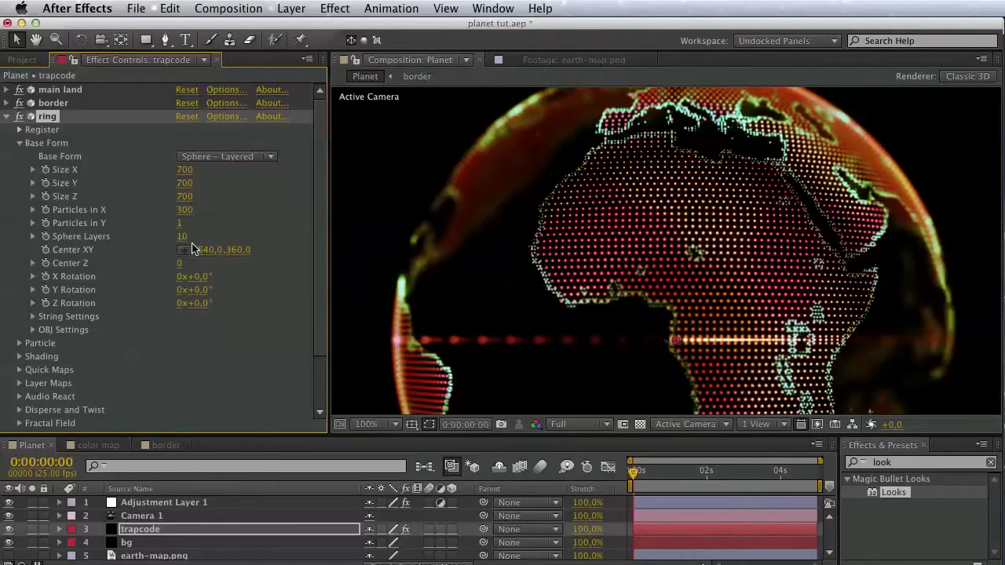
- Set the ring's Size X to 1100, Size Y to 110 and Size Z to 1100
{"action": "left_click", "coordinate": [186, 170]}
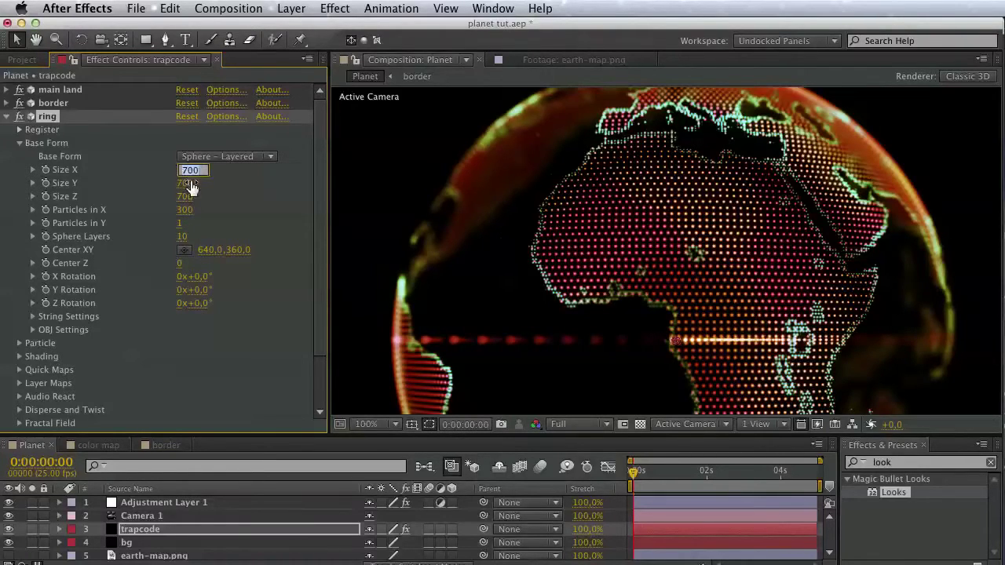
{"action": "type", "text": "1100"}
{"action": "key", "text": "Tab"}
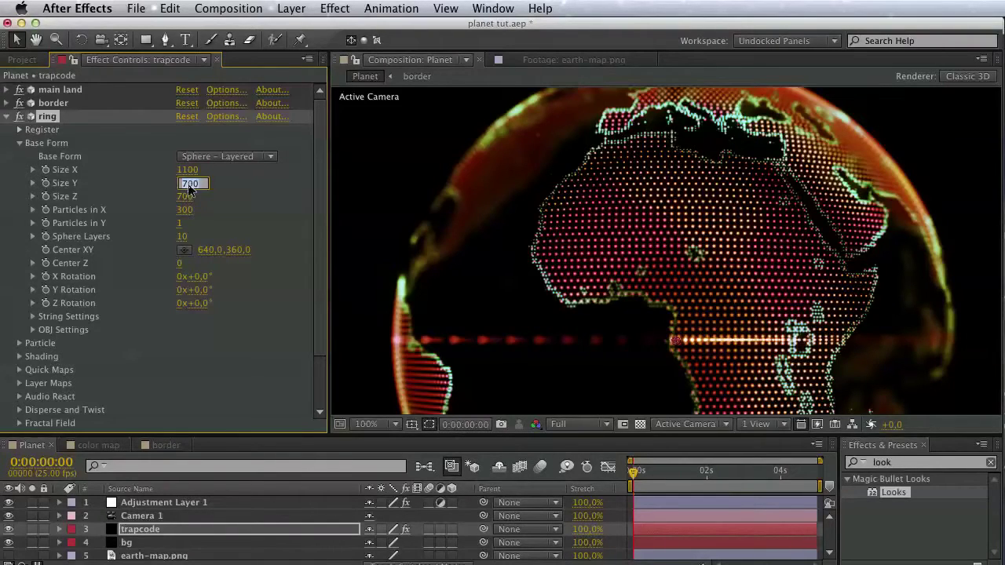
{"action": "type", "text": "110"}
{"action": "left_click", "coordinate": [189, 198]}
{"action": "type", "text": "10"}
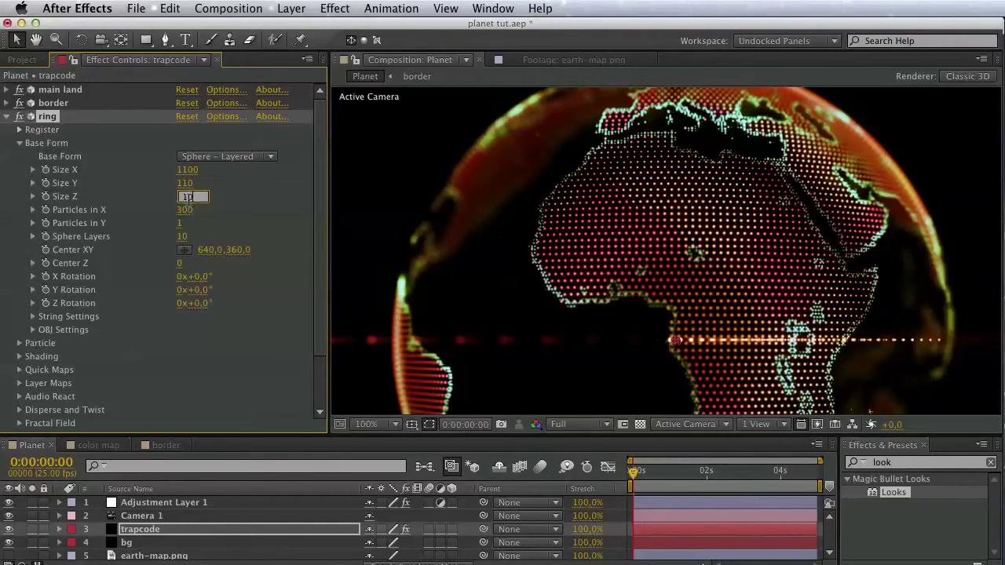
{"action": "type", "text": "100"}
{"action": "key", "text": "Return"}
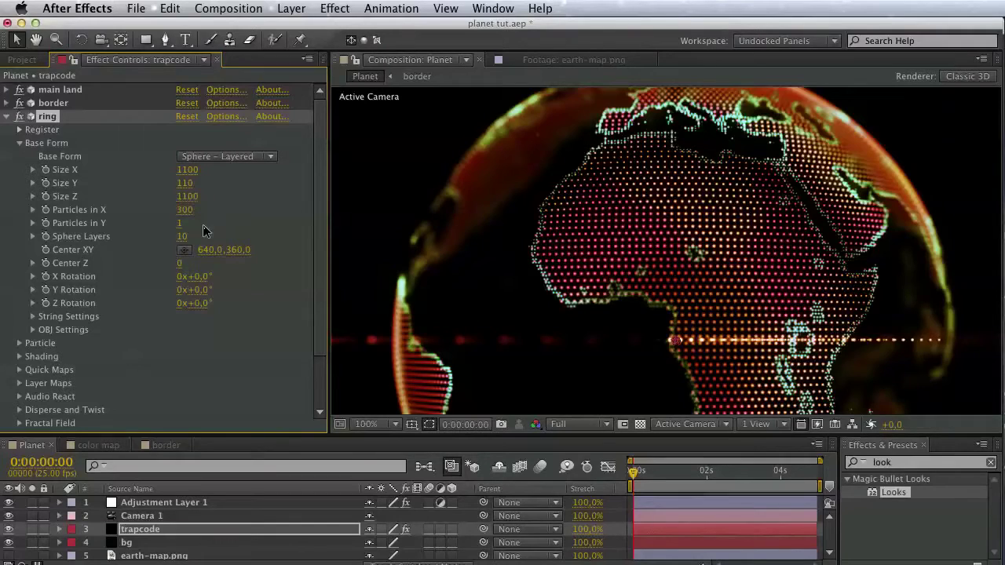
- Preview the ring on its own by setting its Transfer Mode to None, and restore Normal
{"action": "key", "text": "space"}
{"action": "left_click_drag", "start_coordinate": [612, 338], "coordinate": [435, 274]}
{"action": "key", "text": "v"}
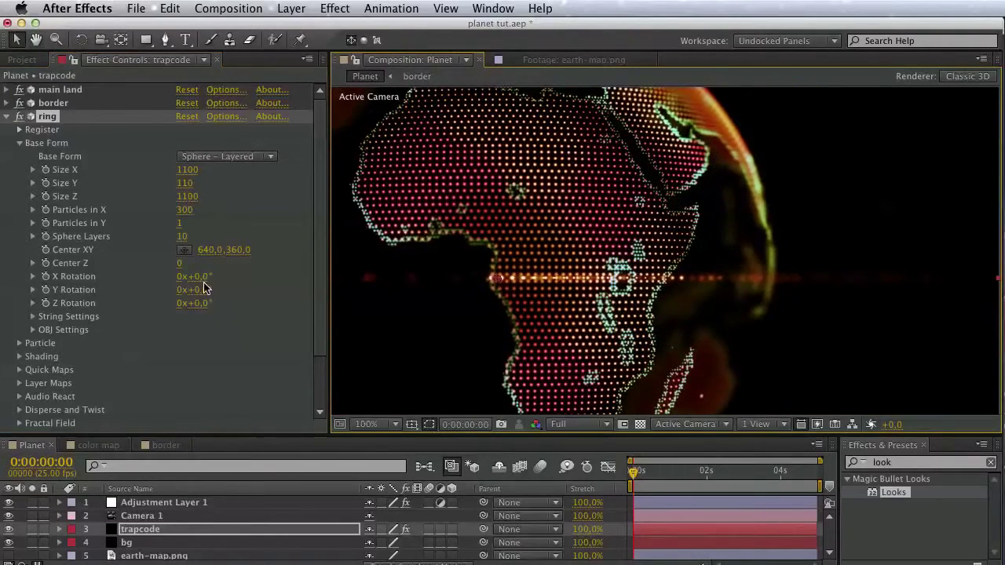
{"action": "scroll", "coordinate": [133, 330], "scroll_direction": "down", "scroll_amount": 3}
{"action": "left_click", "coordinate": [19, 424]}
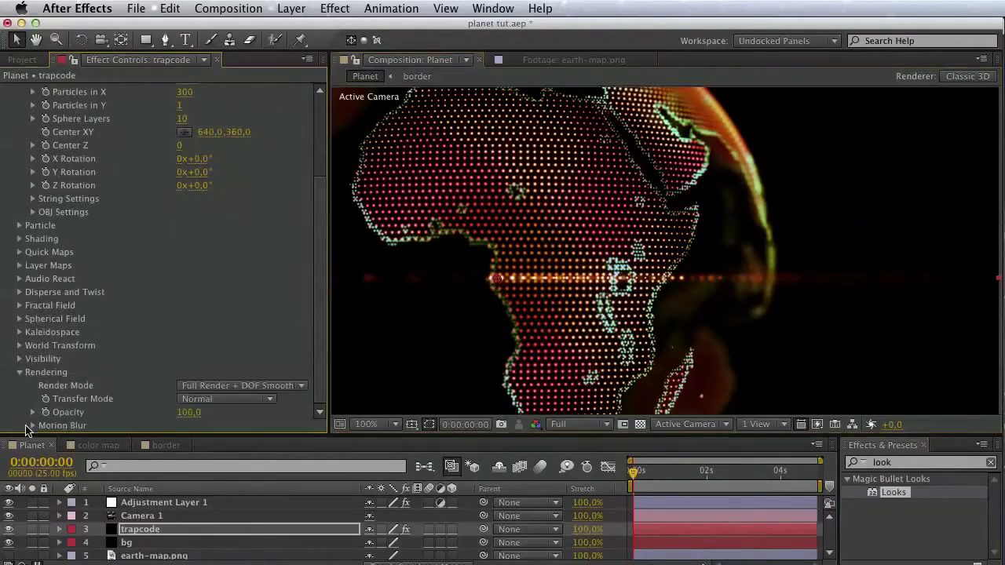
{"action": "left_click", "coordinate": [226, 400]}
{"action": "left_click", "coordinate": [218, 414]}
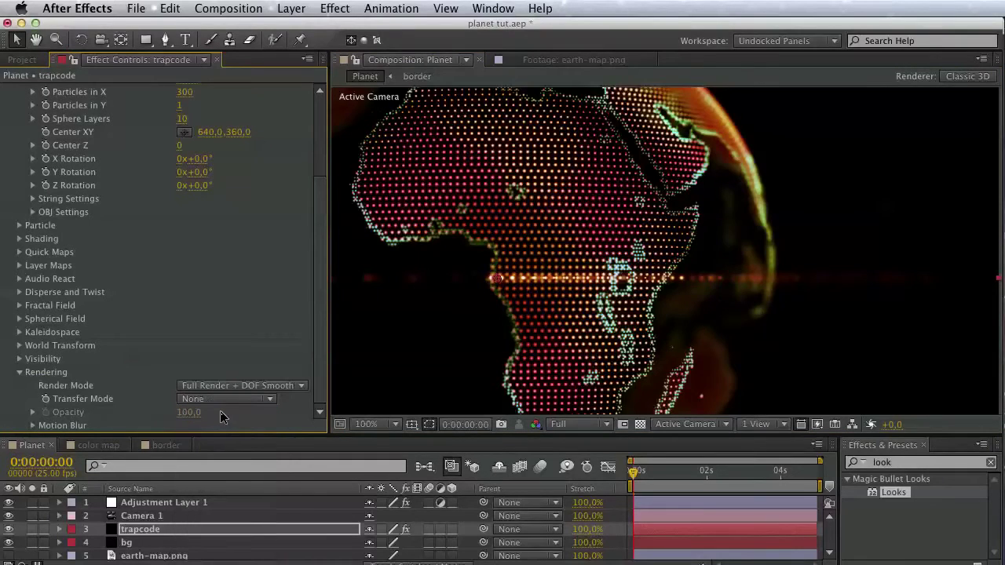
{"action": "left_click", "coordinate": [220, 402]}
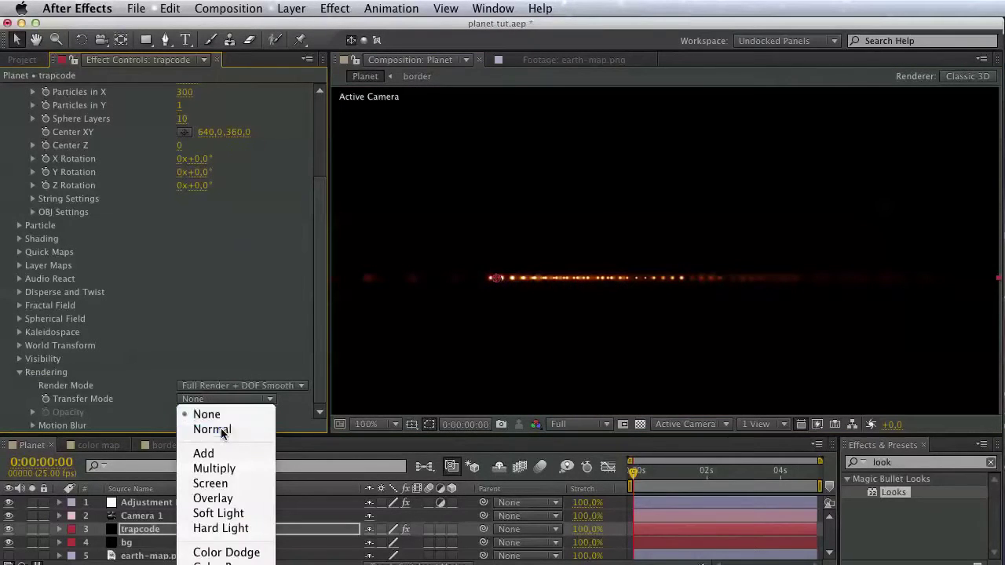
{"action": "left_click", "coordinate": [223, 428]}
- Tilt the ring around the planet using the Z and X Rotation of its World Transform
{"action": "left_click", "coordinate": [19, 373]}
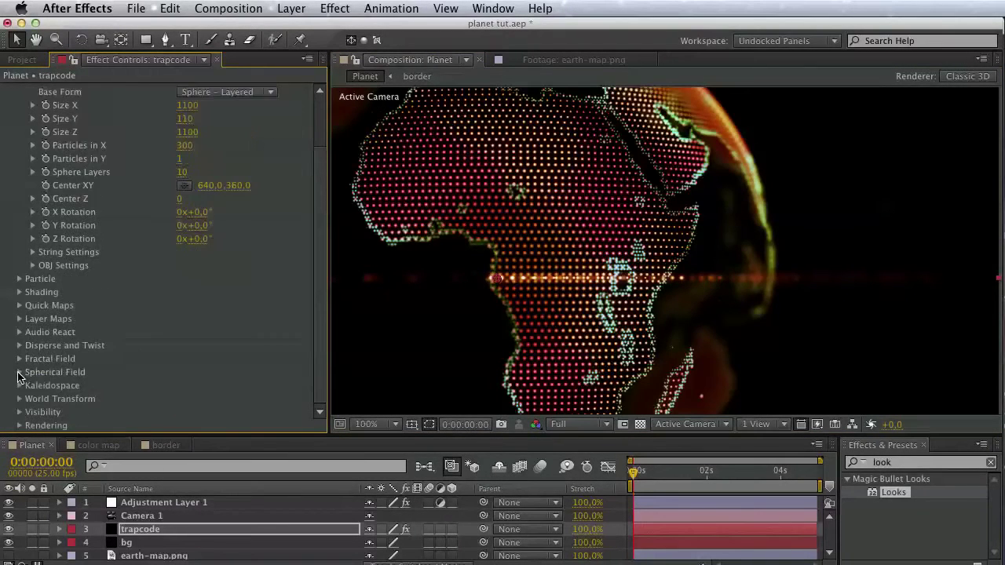
{"action": "left_click", "coordinate": [24, 398]}
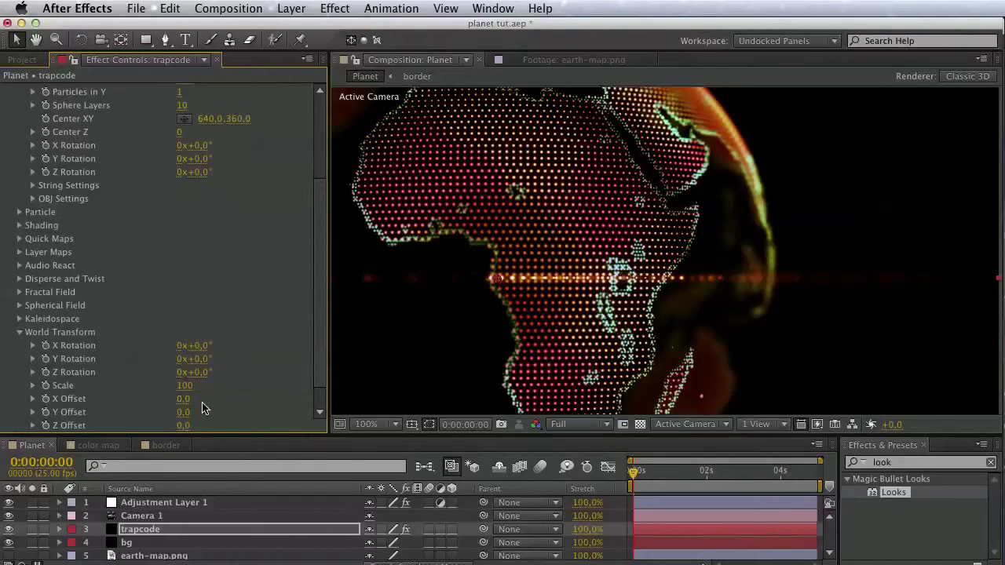
{"action": "scroll", "coordinate": [204, 397], "scroll_direction": "down", "scroll_amount": 1}
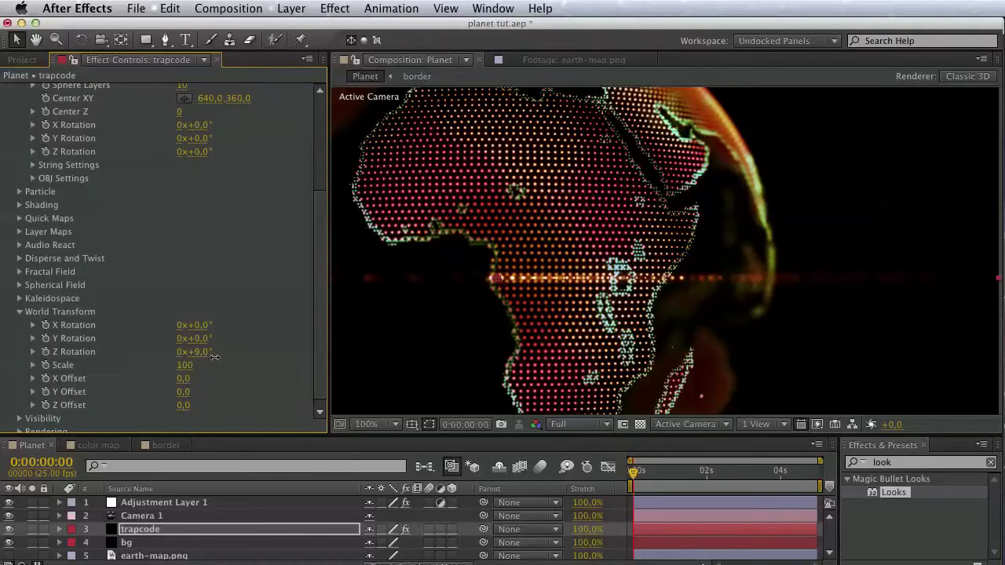
{"action": "mouse_move", "coordinate": [214, 357]}
{"action": "left_mouse_down"}
{"action": "mouse_move", "coordinate": [186, 352]}
{"action": "mouse_move", "coordinate": [225, 328]}
{"action": "left_mouse_up"}
- Set Particles in X to 2000 in the ring effect's Base Form
{"action": "scroll", "coordinate": [232, 321], "scroll_direction": "up", "scroll_amount": 5}
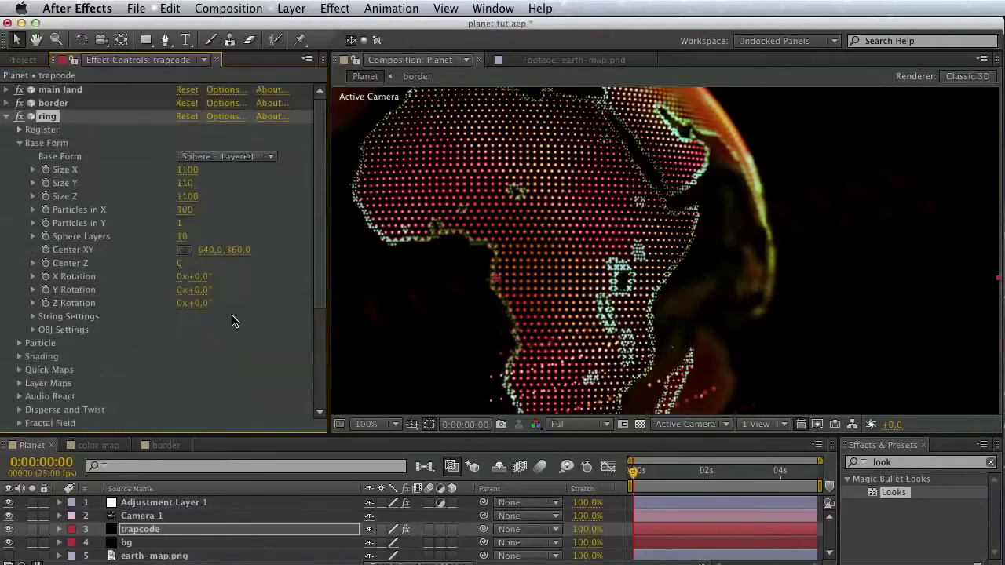
{"action": "left_click", "coordinate": [189, 211]}
{"action": "type", "text": "20"}
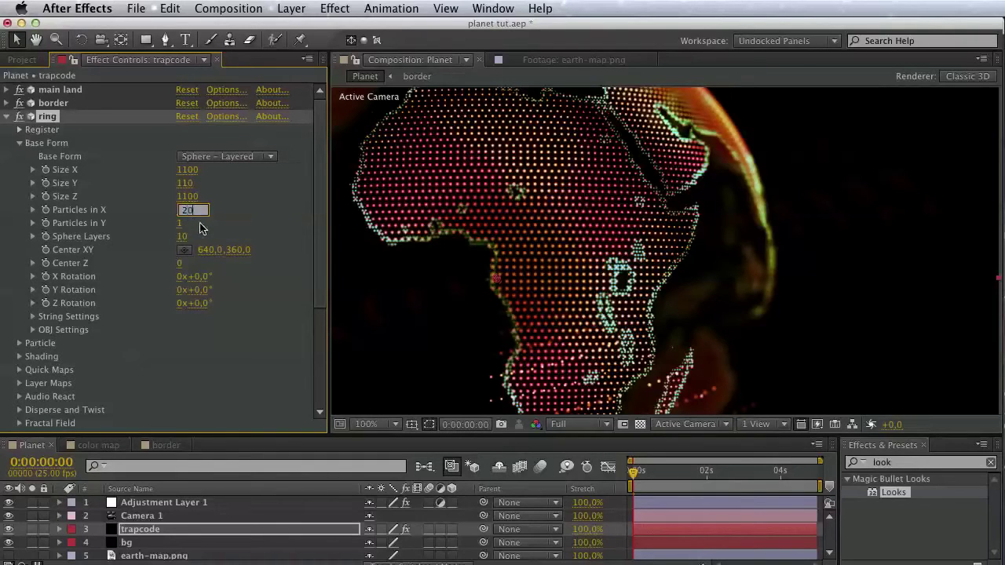
{"action": "key", "text": "Return"}
{"action": "key", "text": "space"}
{"action": "mouse_move", "coordinate": [762, 242]}
{"action": "left_mouse_down"}
{"action": "mouse_move", "coordinate": [764, 190]}
{"action": "mouse_move", "coordinate": [776, 214]}
{"action": "mouse_move", "coordinate": [695, 303]}
{"action": "left_mouse_up"}
- Set the ring's Particles in X to 1000
{"action": "left_click", "coordinate": [189, 210]}
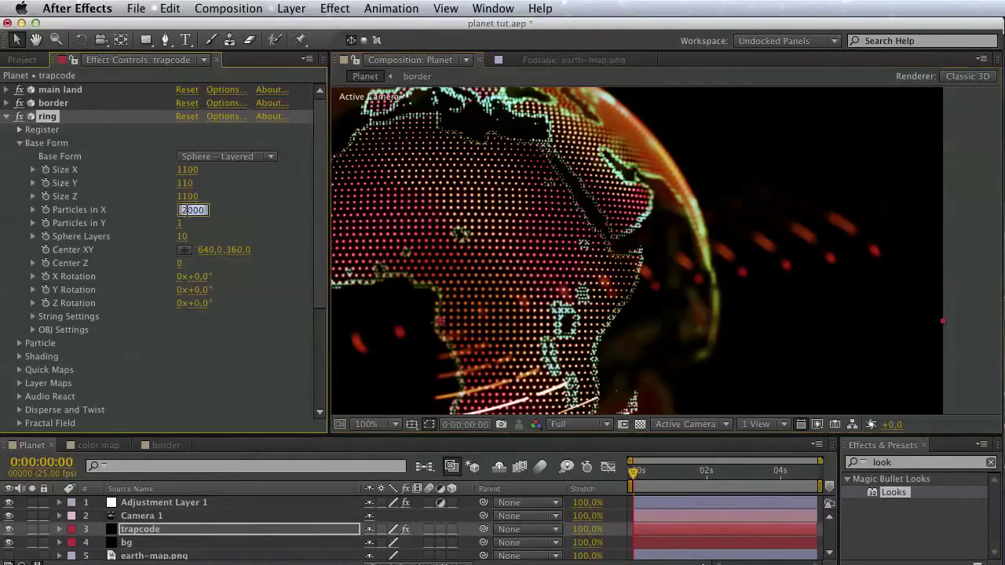
{"action": "left_click", "coordinate": [189, 210]}
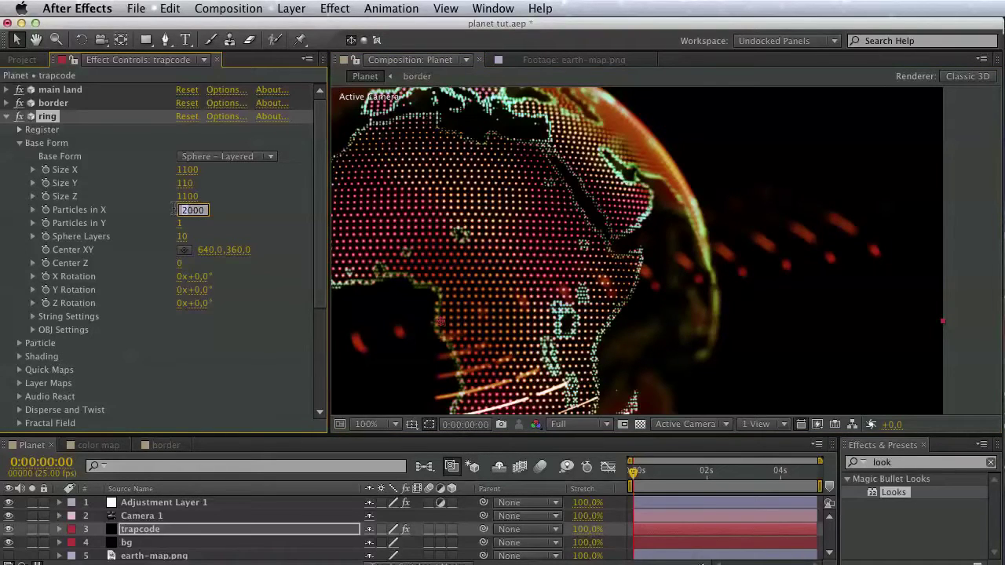
{"action": "key", "text": "Return"}
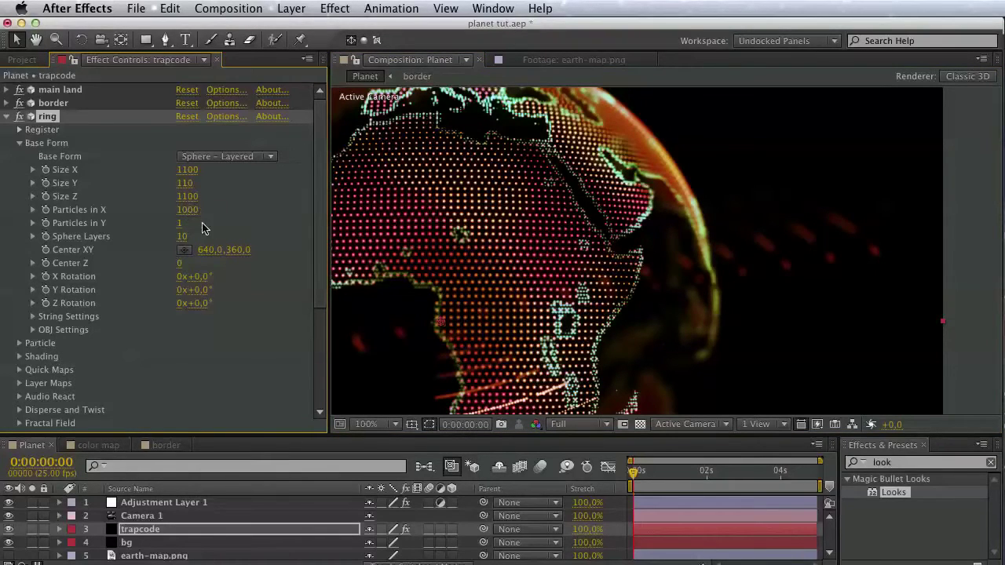
- In the ring's Particle settings, set Sphere Feather to 0 and Size to 3
{"action": "scroll", "coordinate": [137, 297], "scroll_direction": "down", "scroll_amount": 5}
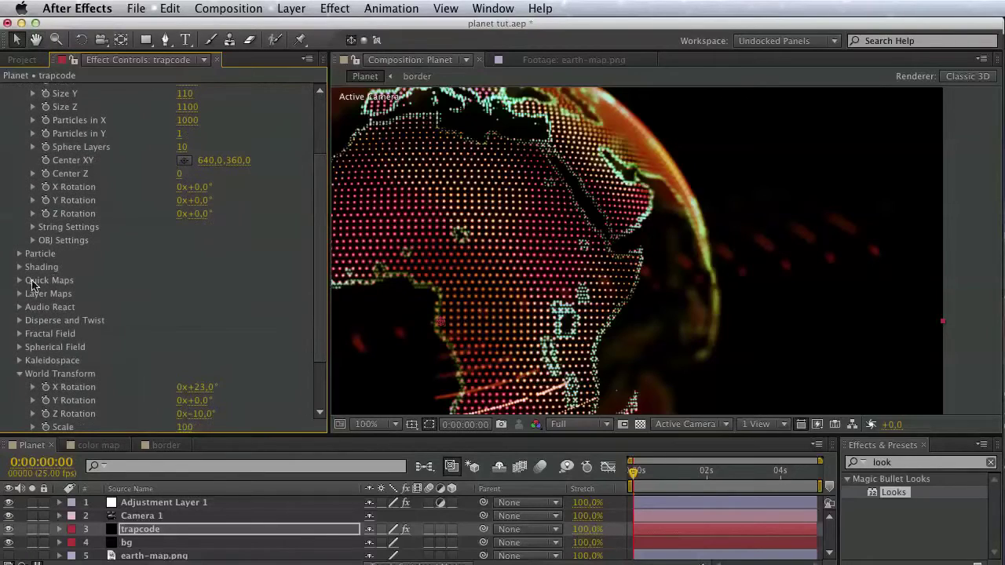
{"action": "left_click", "coordinate": [20, 255]}
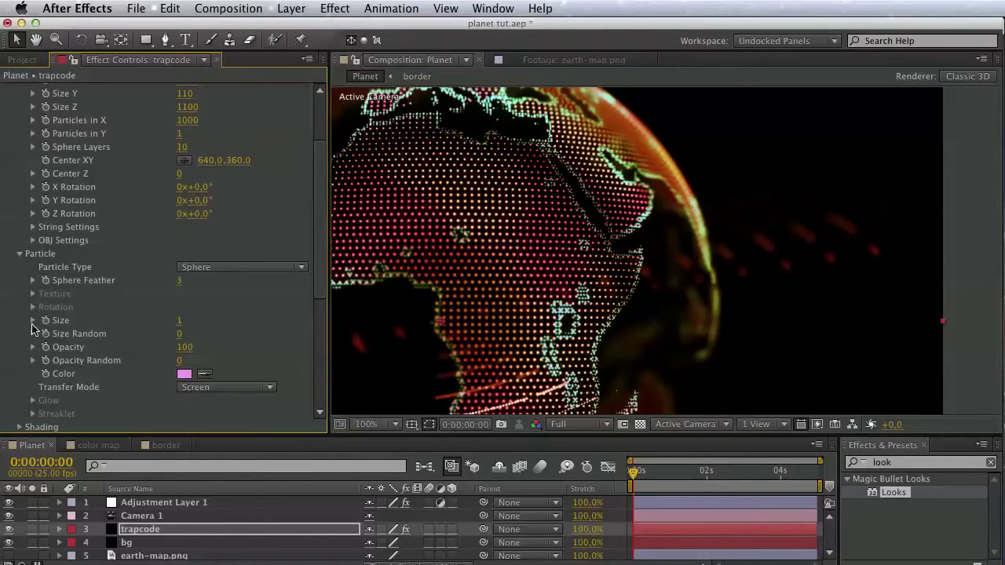
{"action": "mouse_move", "coordinate": [60, 303]}
{"action": "left_mouse_down"}
{"action": "mouse_move", "coordinate": [76, 304]}
{"action": "mouse_move", "coordinate": [50, 303]}
{"action": "left_mouse_up"}
{"action": "left_click", "coordinate": [33, 282]}
{"action": "left_click", "coordinate": [33, 320]}
{"action": "left_click_drag", "start_coordinate": [92, 347], "coordinate": [123, 347]}
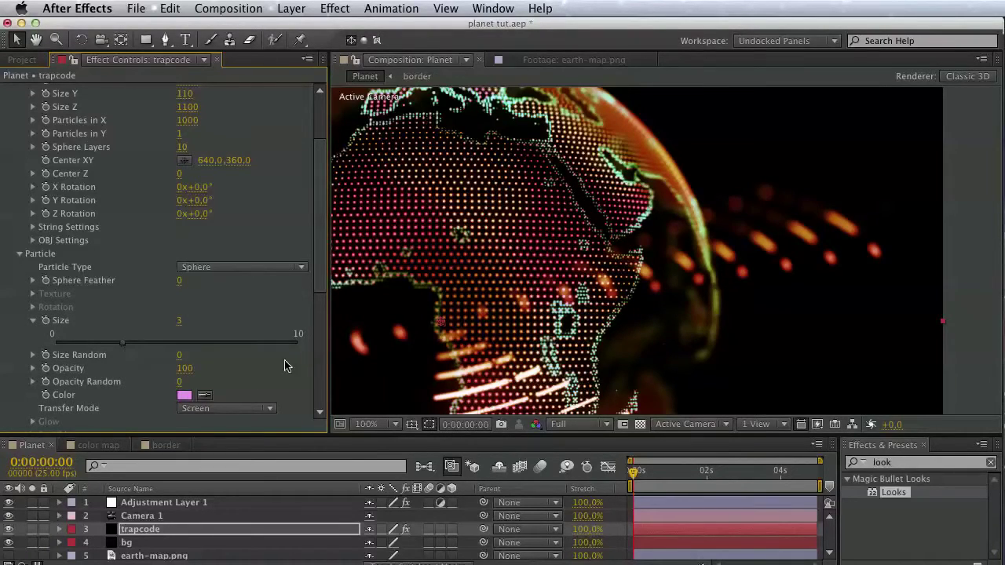
- Change the ring's particle Color to the saved light blue swatch
{"action": "key", "text": "space"}
{"action": "left_click_drag", "start_coordinate": [523, 321], "coordinate": [645, 269]}
{"action": "key", "text": "space"}
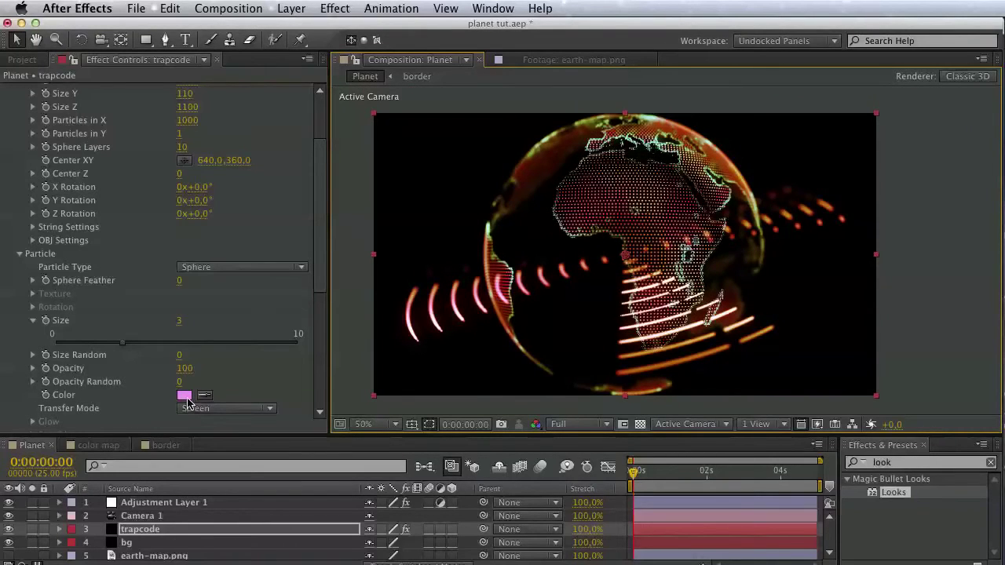
{"action": "left_click", "coordinate": [185, 397]}
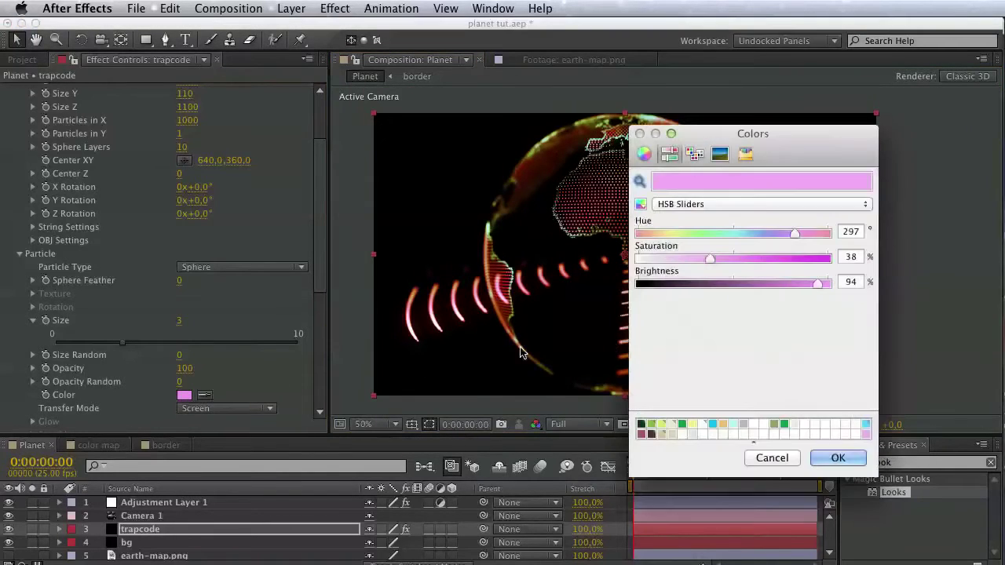
{"action": "left_click", "coordinate": [865, 424]}
{"action": "left_click", "coordinate": [838, 458]}
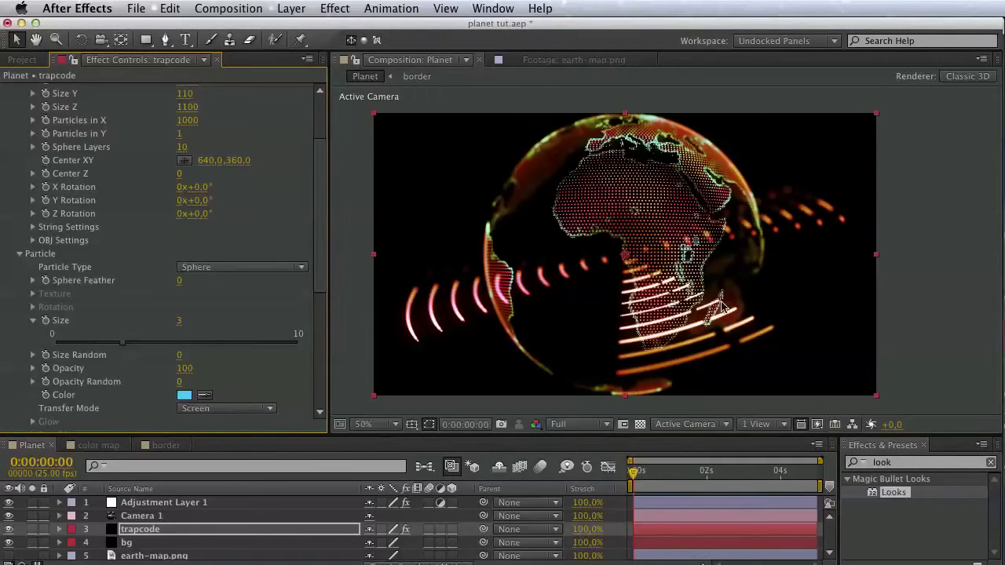
- Change the ring effect's particle color to pink-violet
{"action": "left_click", "coordinate": [185, 396]}
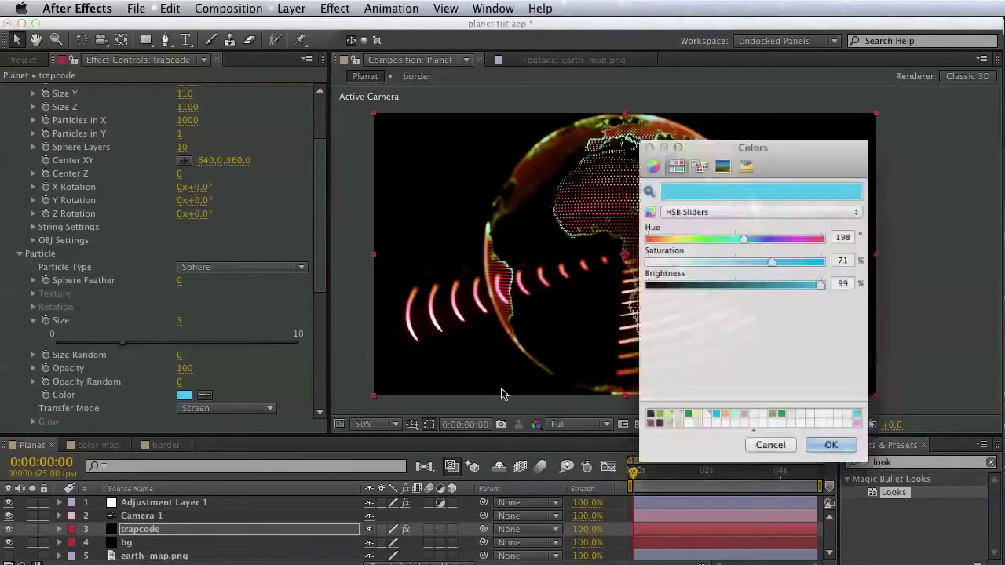
{"action": "left_click", "coordinate": [865, 432]}
{"action": "left_click", "coordinate": [838, 458]}
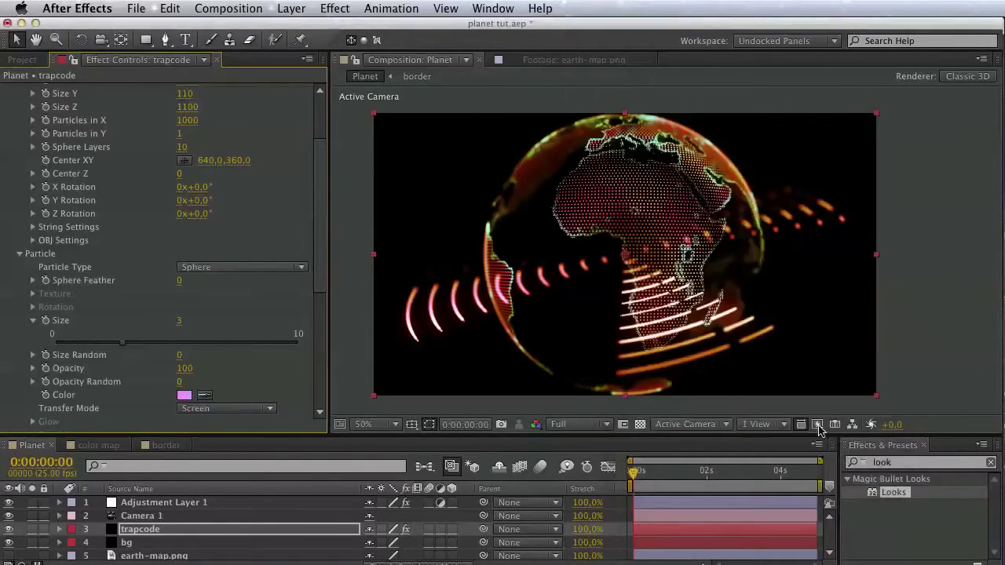
- Set the ring's particle size to 2
{"action": "scroll", "coordinate": [187, 392], "scroll_direction": "up", "scroll_amount": 5}
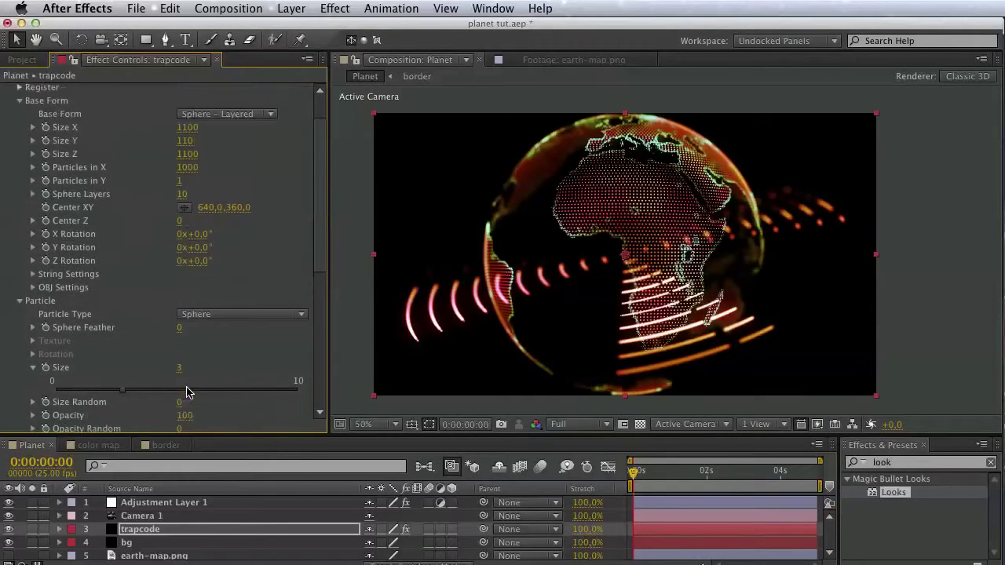
{"action": "scroll", "coordinate": [200, 364], "scroll_direction": "down", "scroll_amount": 4}
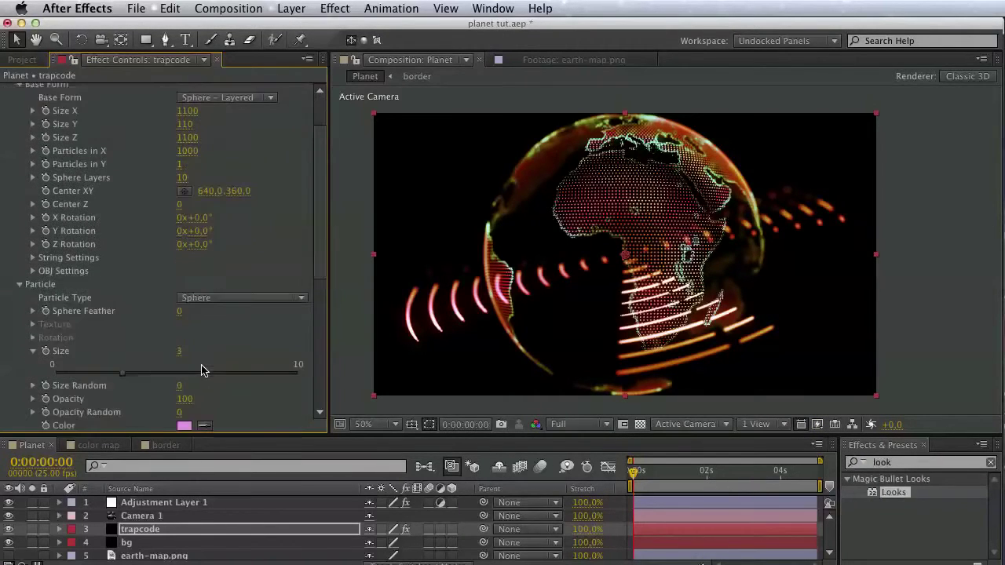
{"action": "left_click_drag", "start_coordinate": [115, 334], "coordinate": [99, 334]}
- Set the ring's base form Size Y to 1100
{"action": "scroll", "coordinate": [135, 268], "scroll_direction": "up", "scroll_amount": 2}
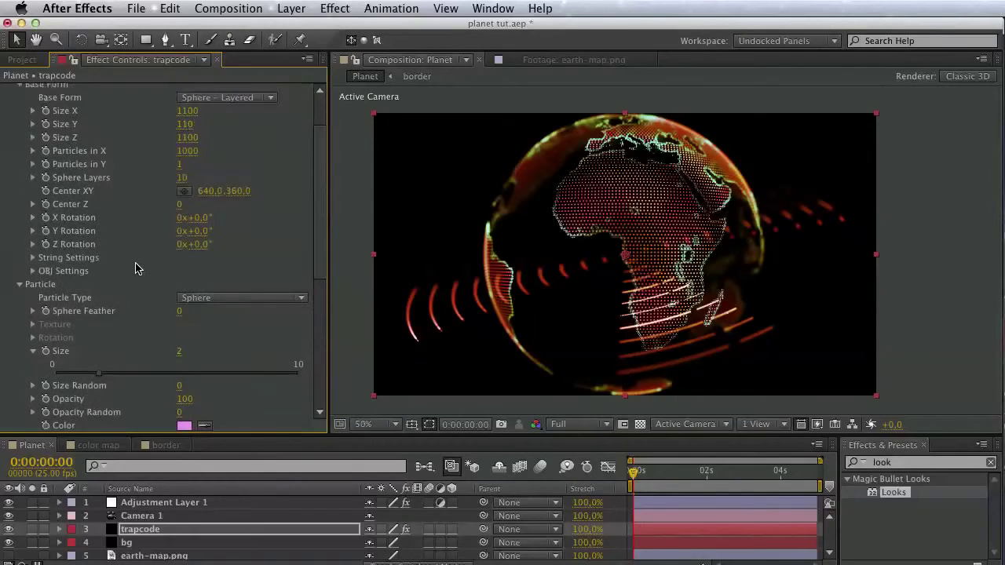
{"action": "scroll", "coordinate": [135, 268], "scroll_direction": "up", "scroll_amount": 2}
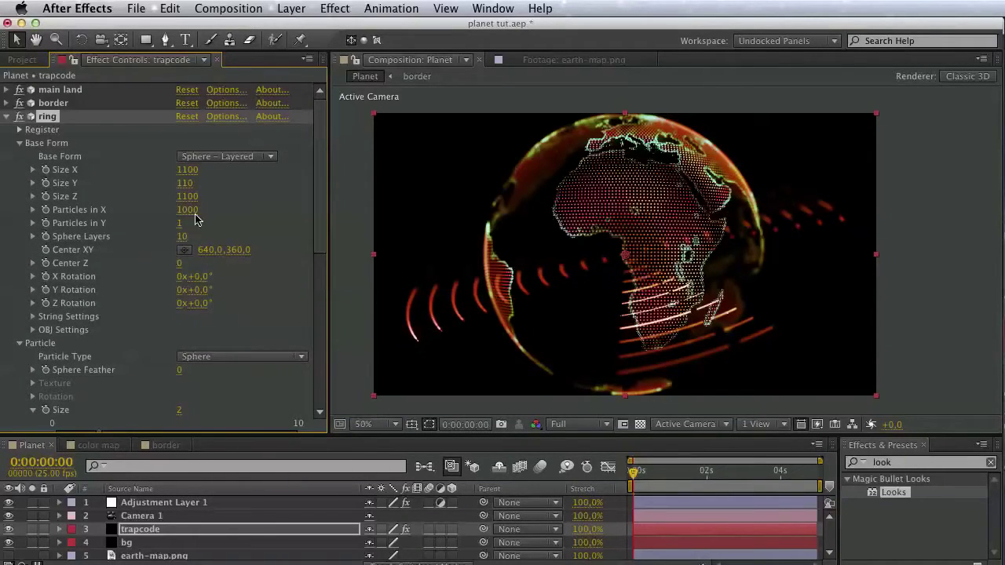
{"action": "left_click", "coordinate": [187, 184]}
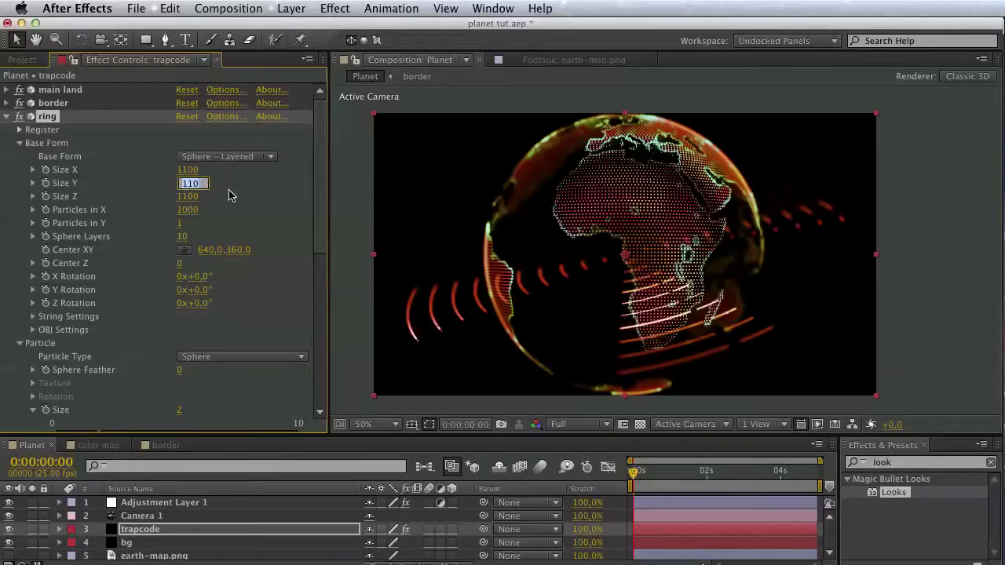
{"action": "type", "text": "110"}
{"action": "key", "text": "Return"}
- Set the strength of Sphere 1 in the ring's Spherical Field to 100
{"action": "scroll", "coordinate": [183, 323], "scroll_direction": "down", "scroll_amount": 5}
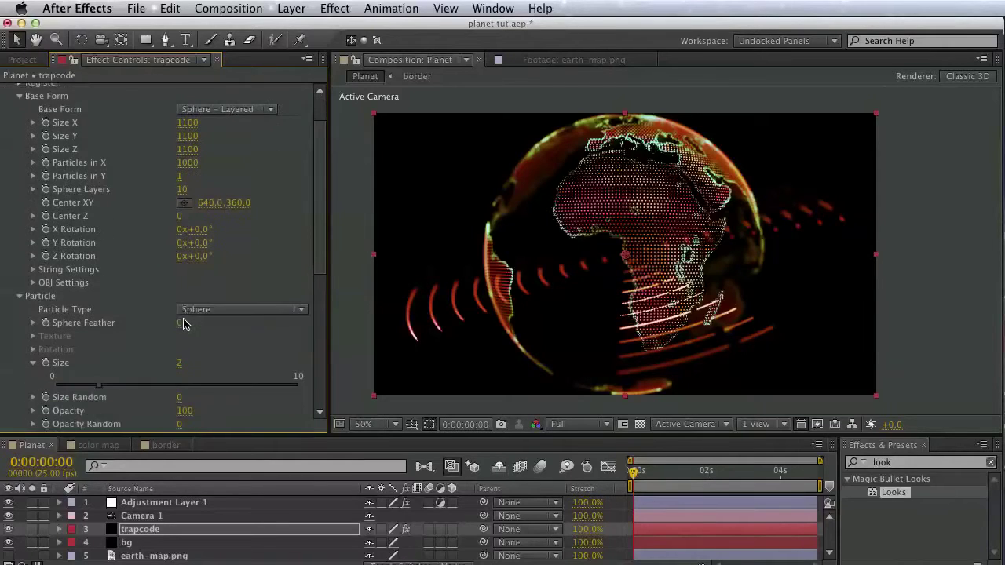
{"action": "scroll", "coordinate": [162, 335], "scroll_direction": "down", "scroll_amount": 5}
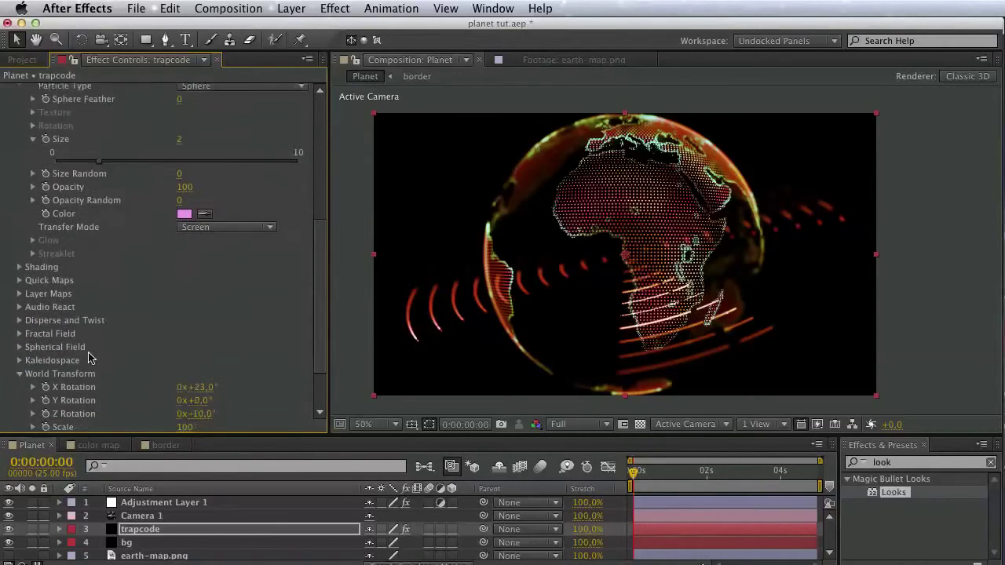
{"action": "left_click", "coordinate": [20, 347]}
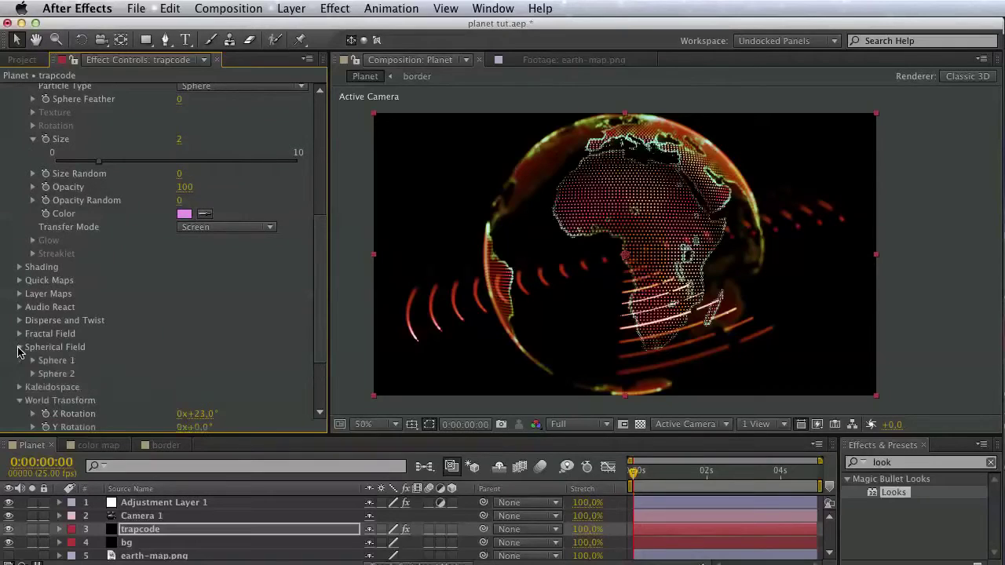
{"action": "left_click", "coordinate": [30, 361]}
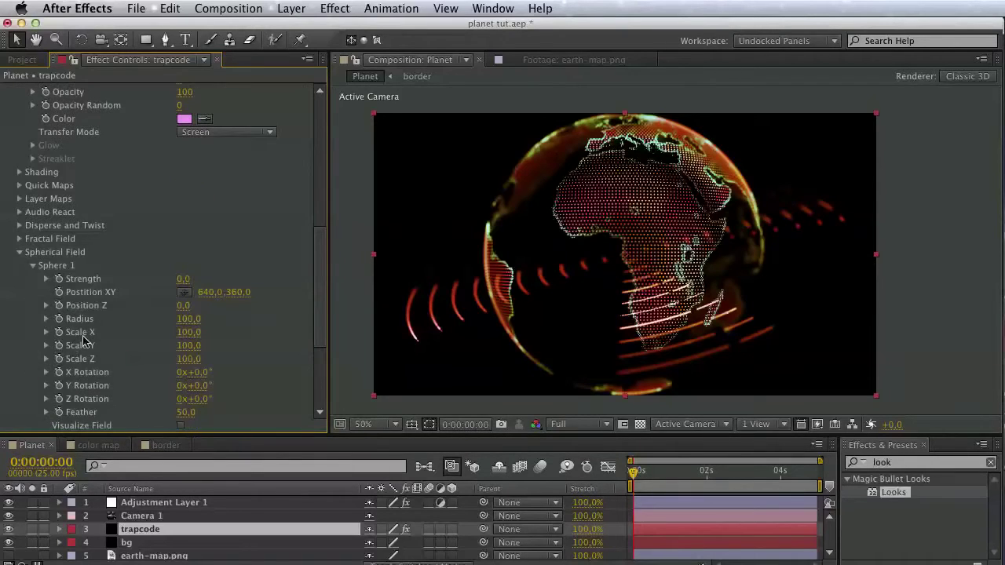
{"action": "left_click", "coordinate": [187, 281]}
{"action": "key", "text": "Return"}
- Try a radius of 350 for Sphere 1 in the ring's Spherical Field and settle on 500
{"action": "left_click", "coordinate": [193, 318]}
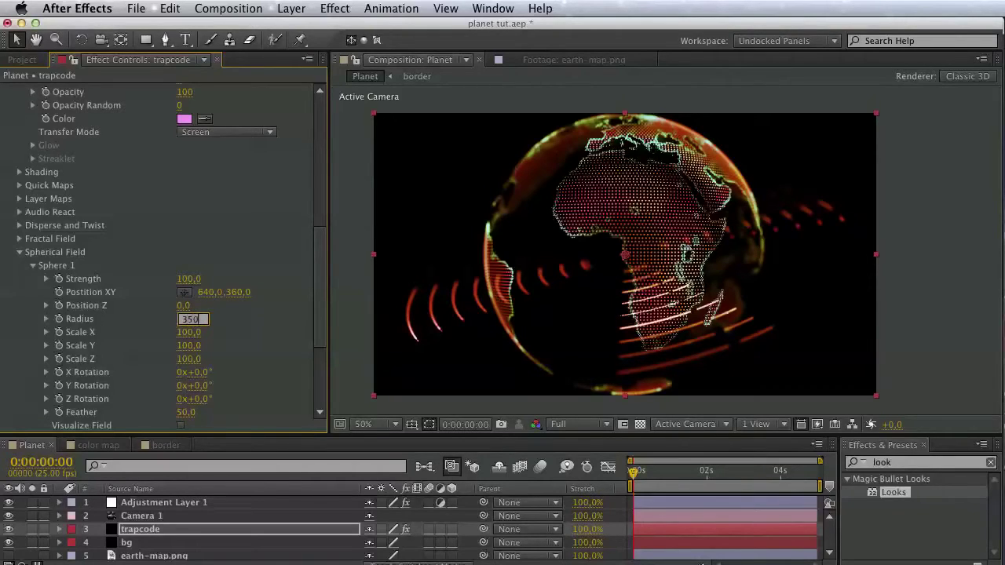
{"action": "type", "text": "350"}
{"action": "key", "text": "Return"}
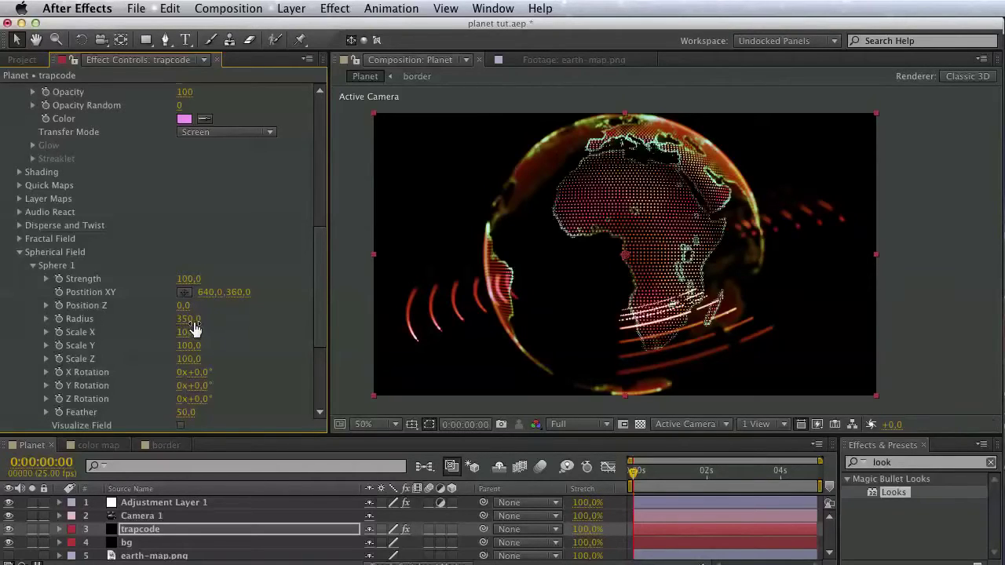
{"action": "left_click", "coordinate": [191, 318]}
{"action": "type", "text": "500"}
{"action": "key", "text": "Return"}
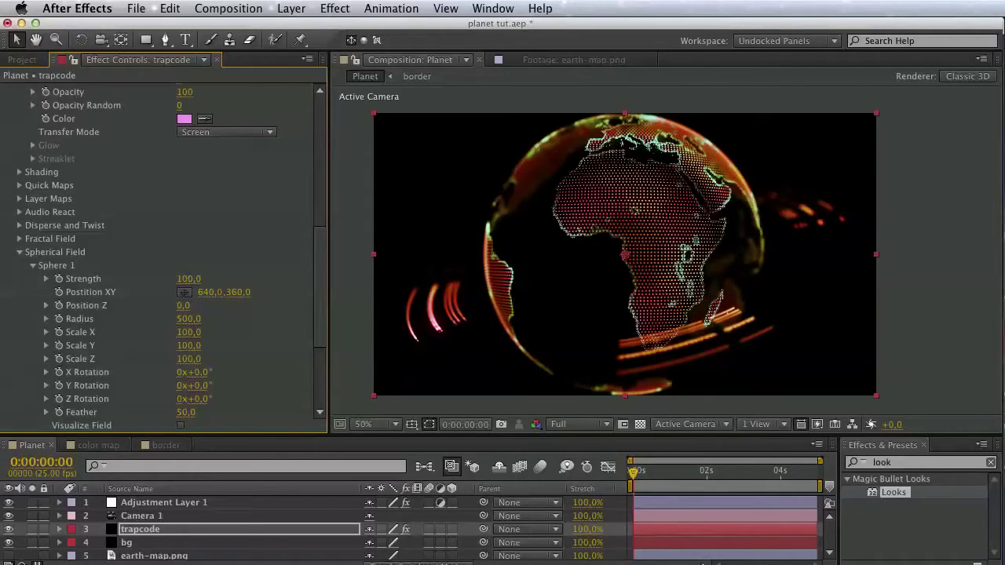
- Turn Camera 1's Depth of Field off and back on to compare the blur
{"action": "left_click", "coordinate": [149, 518]}
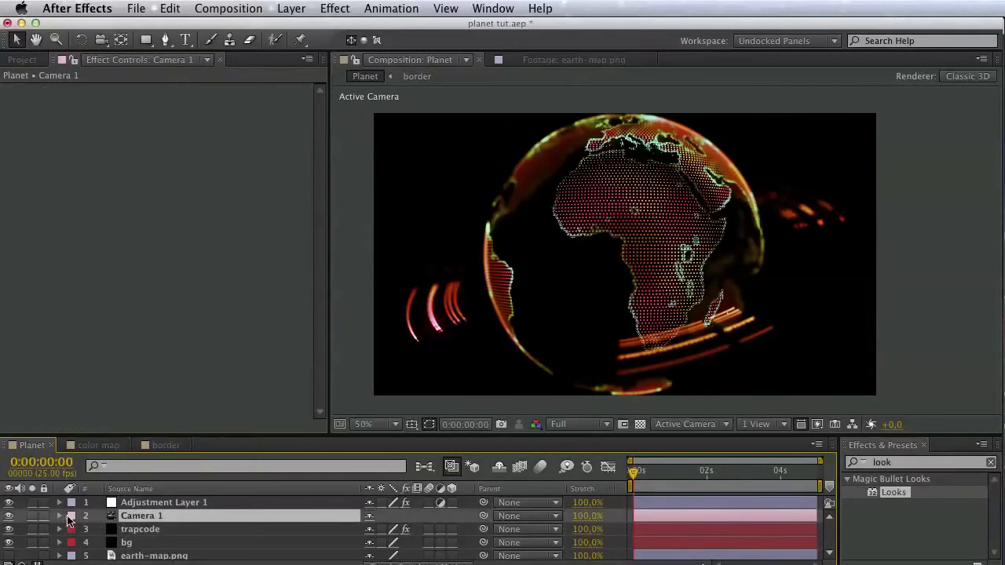
{"action": "left_click", "coordinate": [59, 516]}
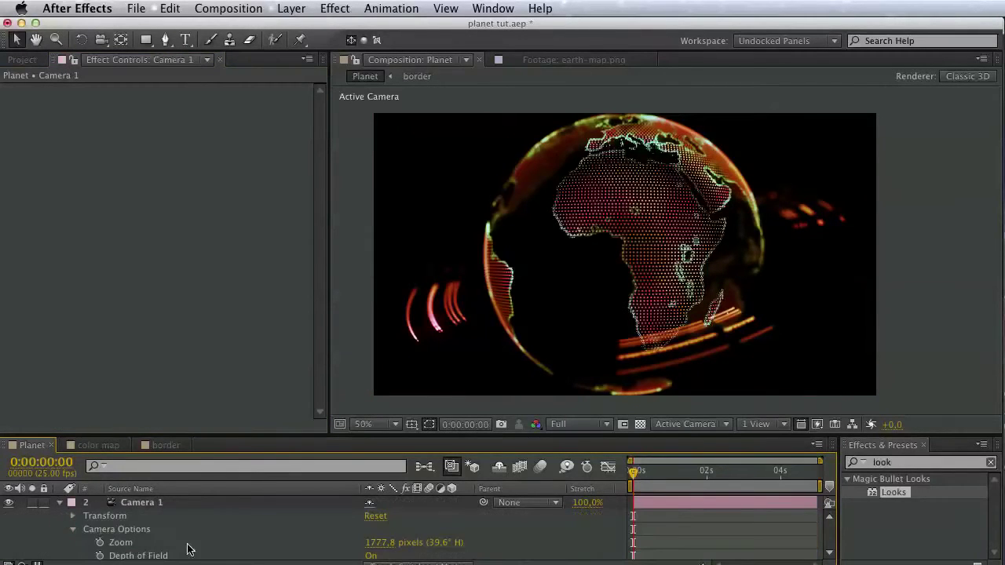
{"action": "scroll", "coordinate": [204, 541], "scroll_direction": "down", "scroll_amount": 2}
{"action": "left_click", "coordinate": [369, 526]}
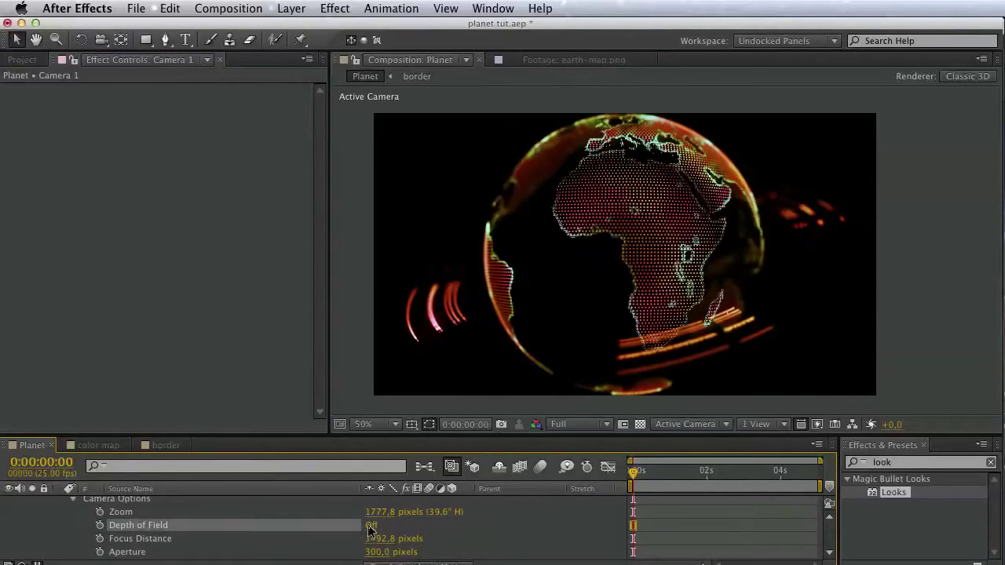
{"action": "left_click", "coordinate": [369, 526]}
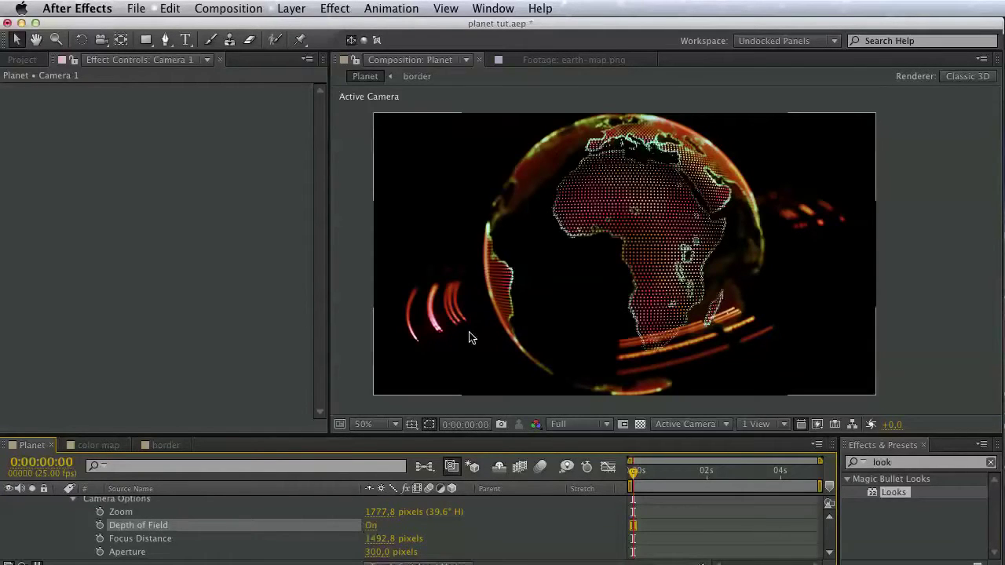
- Open the look editor of the Looks effect on Adjustment Layer 1
{"action": "scroll", "coordinate": [183, 512], "scroll_direction": "up", "scroll_amount": 3}
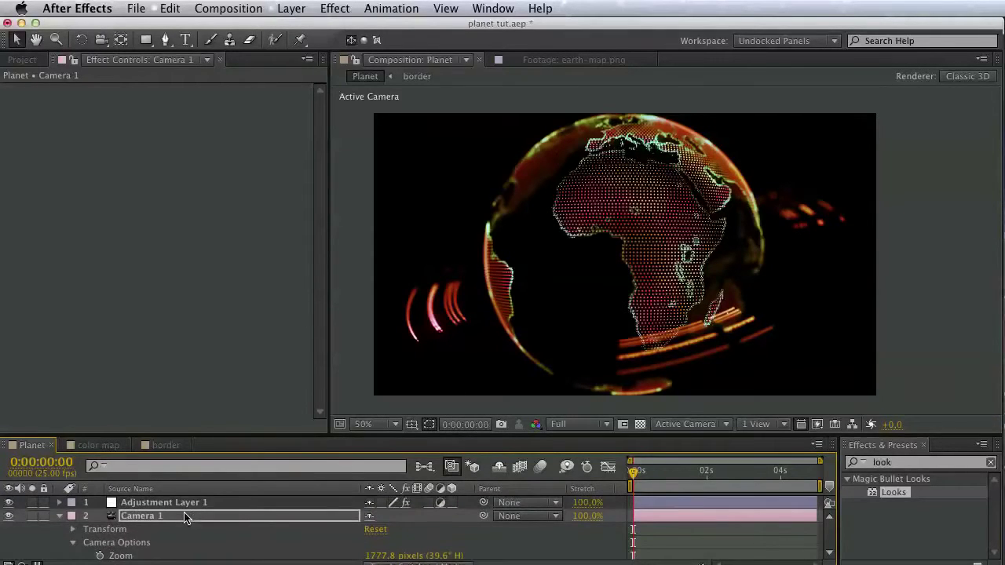
{"action": "left_click", "coordinate": [184, 516]}
{"action": "left_click", "coordinate": [181, 503]}
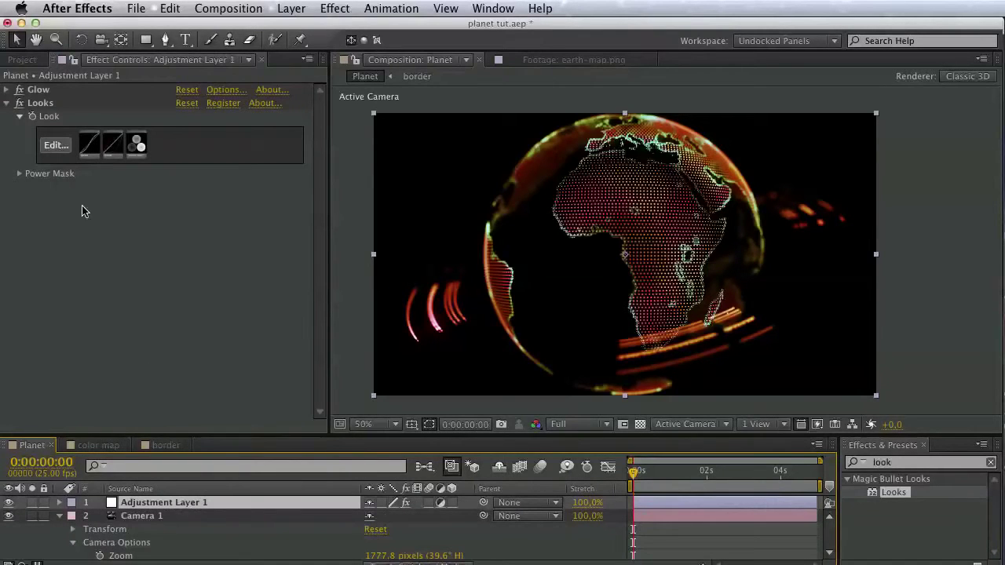
{"action": "left_click", "coordinate": [54, 142]}
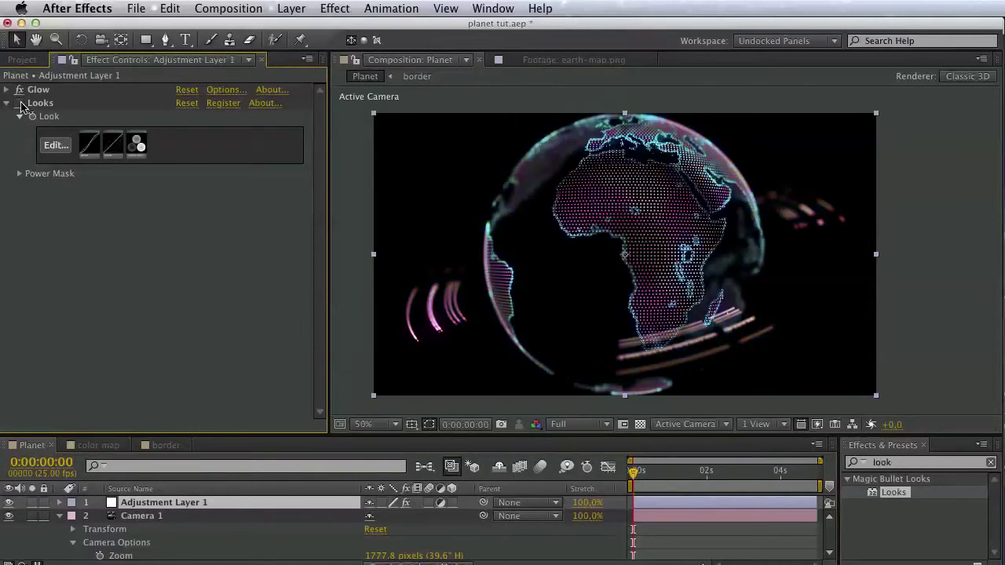
{"action": "left_click", "coordinate": [67, 142]}
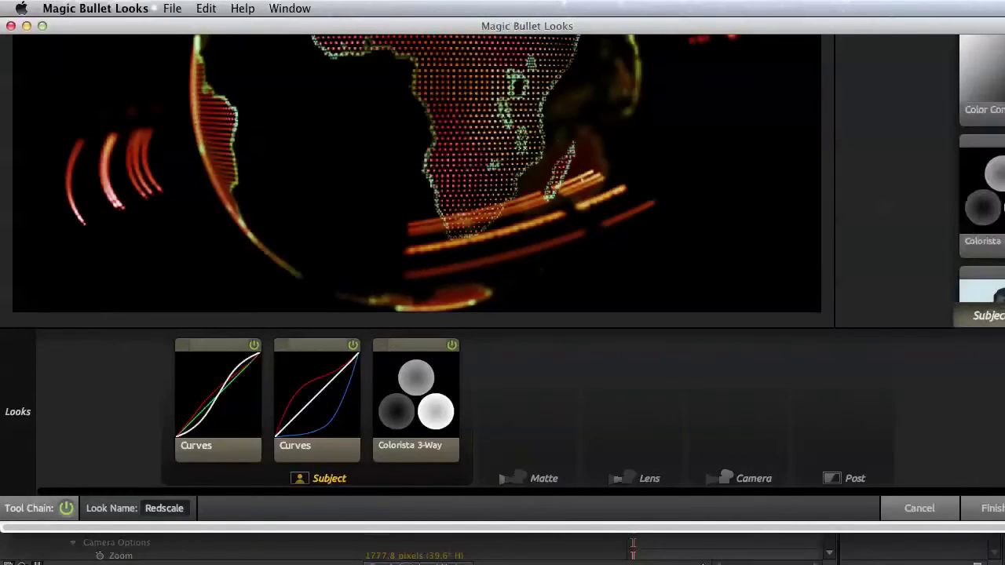
- Replace the Redscale look with the first film stock preset of the Stock Emulation group and return to the composition
{"action": "scroll", "coordinate": [231, 386], "scroll_direction": "down", "scroll_amount": 2}
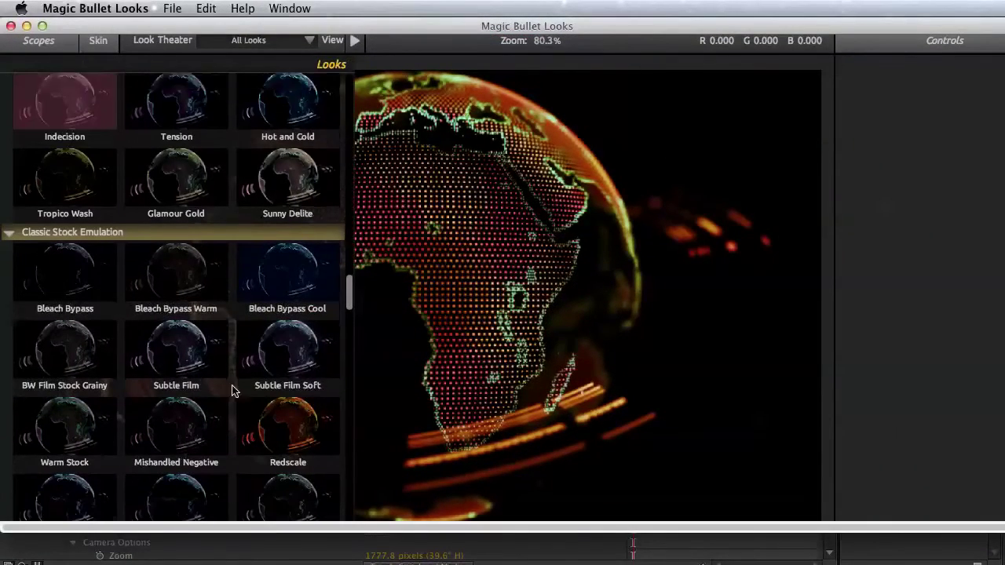
{"action": "scroll", "coordinate": [253, 447], "scroll_direction": "down", "scroll_amount": 3}
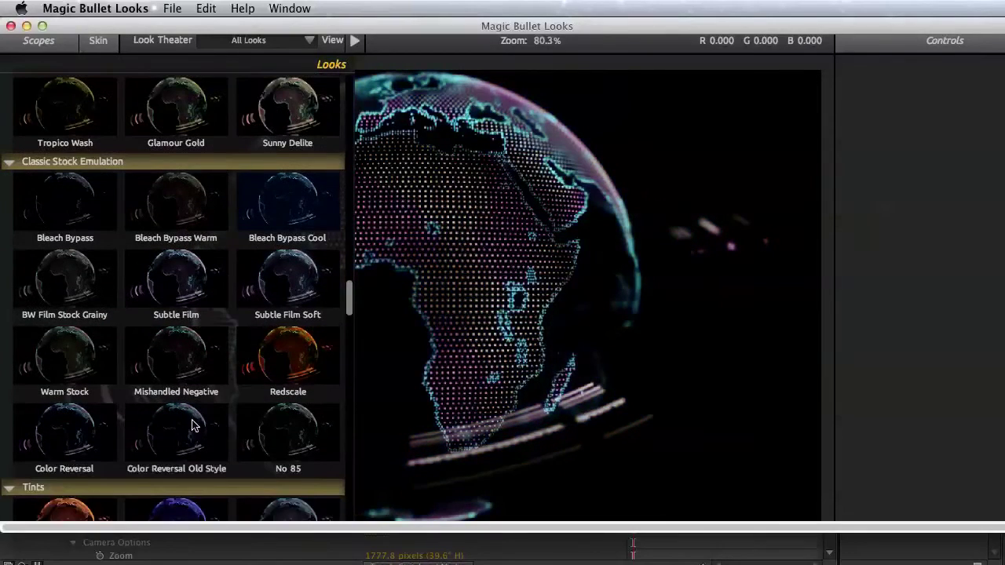
{"action": "scroll", "coordinate": [244, 439], "scroll_direction": "down", "scroll_amount": 3}
{"action": "scroll", "coordinate": [212, 479], "scroll_direction": "down", "scroll_amount": 5}
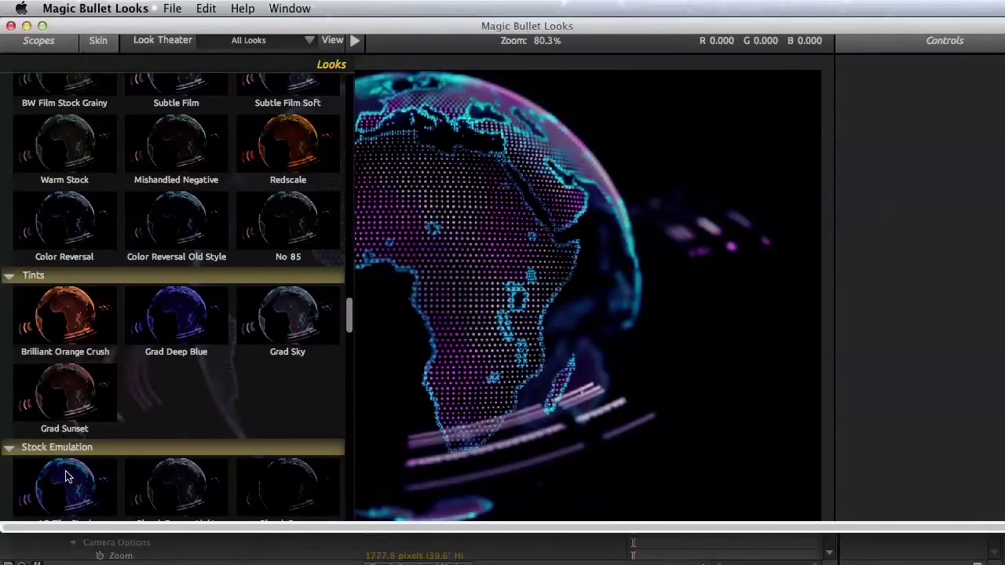
{"action": "left_click", "coordinate": [67, 428]}
{"action": "scroll", "coordinate": [98, 436], "scroll_direction": "down", "scroll_amount": 1}
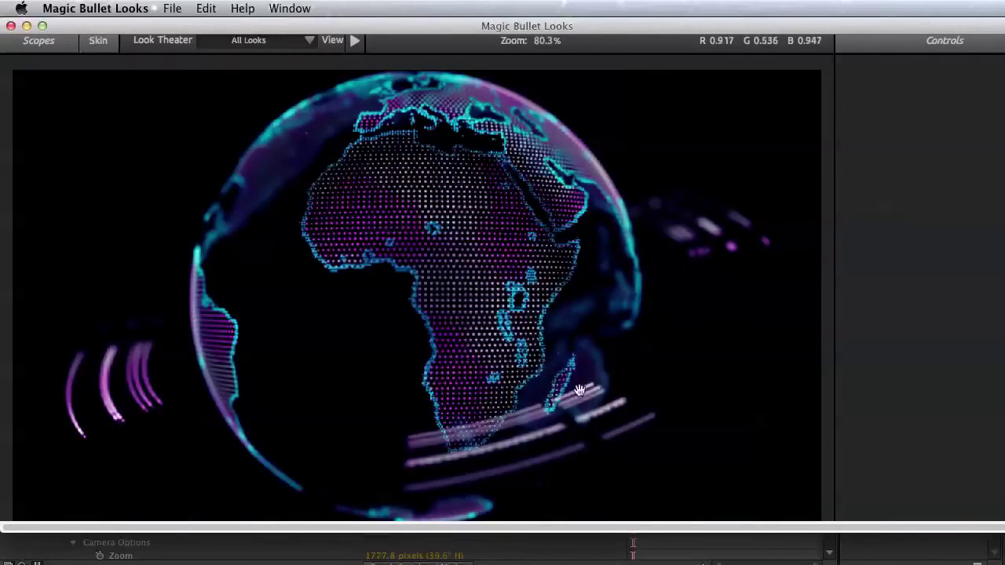
{"action": "mouse_move", "coordinate": [990, 283]}
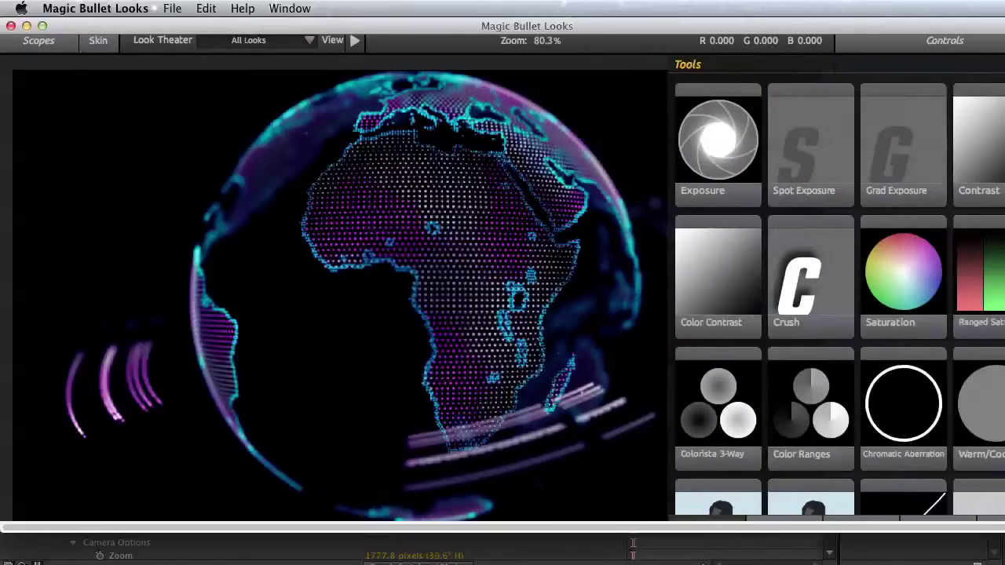
{"action": "scroll", "coordinate": [503, 278], "scroll_direction": "down", "scroll_amount": 5}
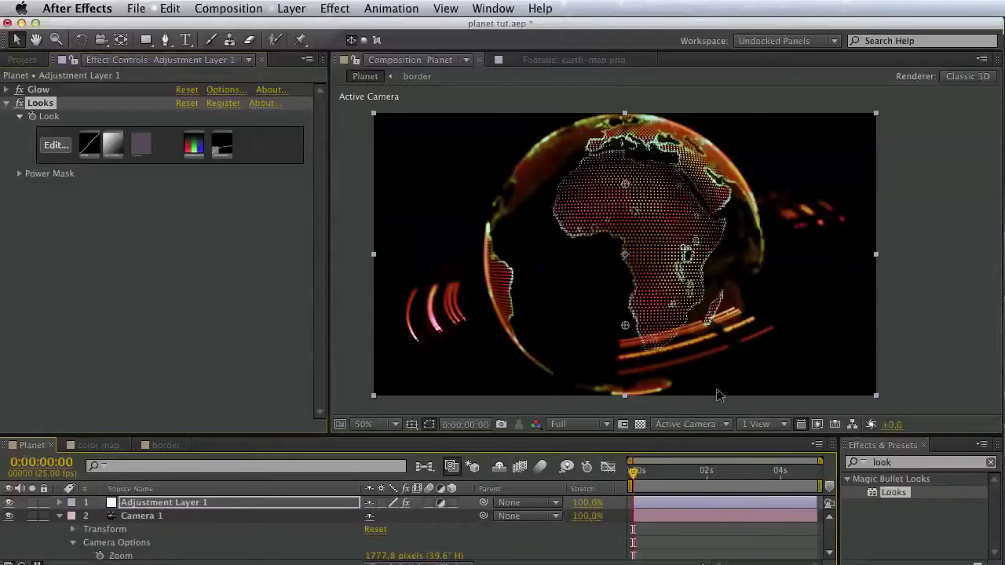
- Set the Size layer map of the ring effect on the trapcode layer to None to get complete rings
{"action": "scroll", "coordinate": [639, 330], "scroll_direction": "up", "scroll_amount": 1}
{"action": "key", "text": "space"}
{"action": "left_click_drag", "start_coordinate": [635, 300], "coordinate": [790, 287]}
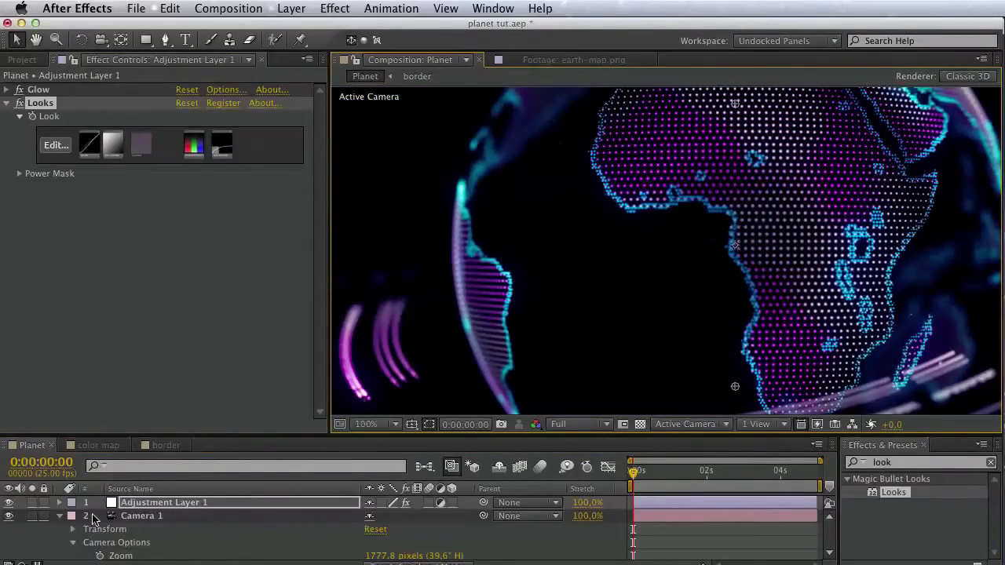
{"action": "left_click", "coordinate": [59, 516]}
{"action": "left_click", "coordinate": [140, 529]}
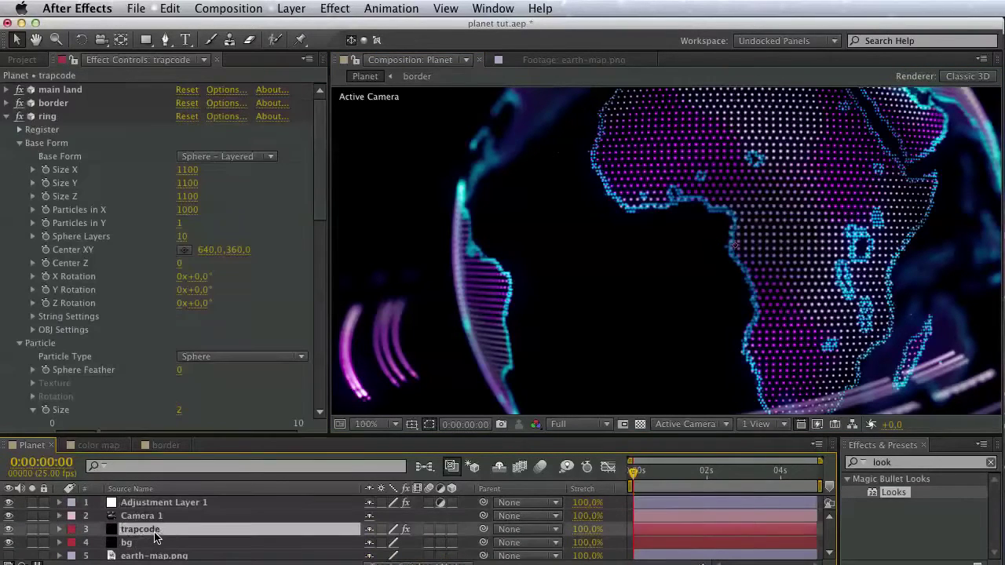
{"action": "scroll", "coordinate": [117, 280], "scroll_direction": "down", "scroll_amount": 8}
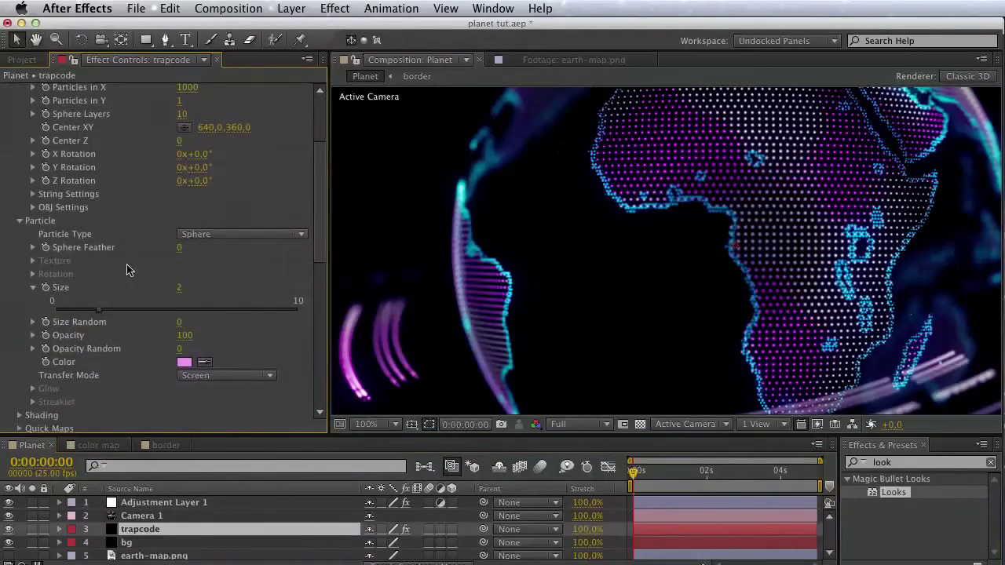
{"action": "scroll", "coordinate": [54, 365], "scroll_direction": "down", "scroll_amount": 3}
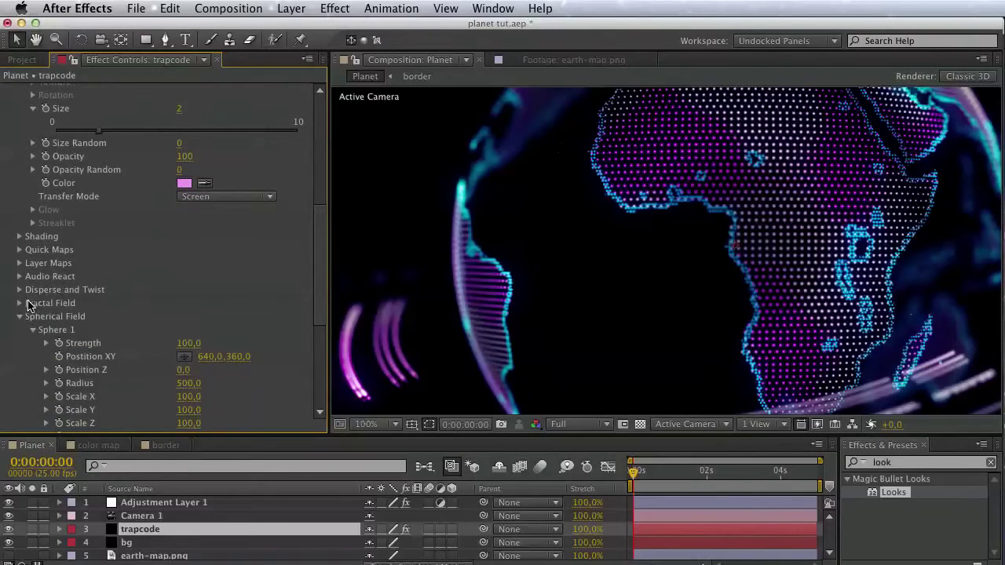
{"action": "left_click", "coordinate": [18, 263]}
{"action": "scroll", "coordinate": [20, 267], "scroll_direction": "down", "scroll_amount": 1}
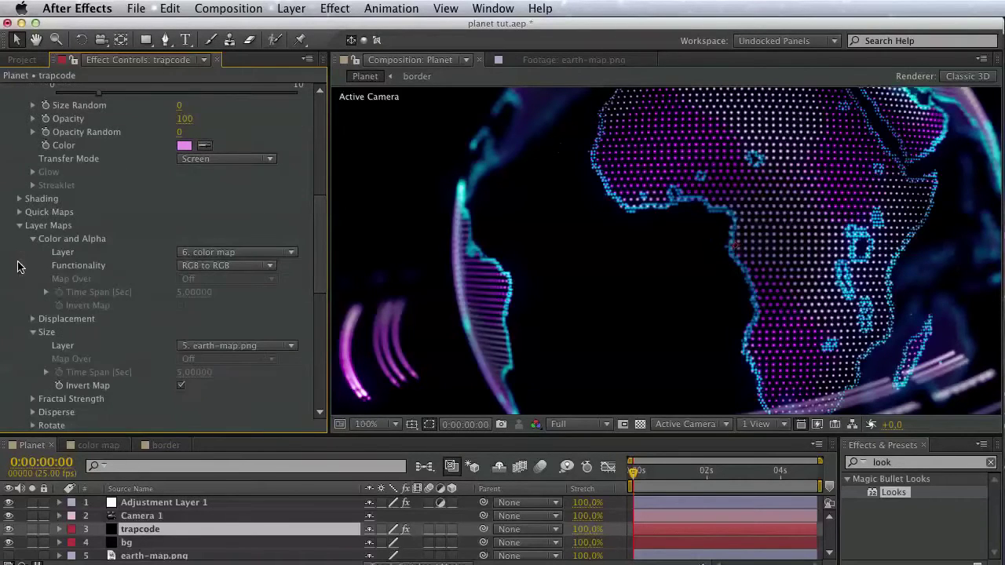
{"action": "left_click", "coordinate": [196, 346]}
{"action": "left_click", "coordinate": [199, 354]}
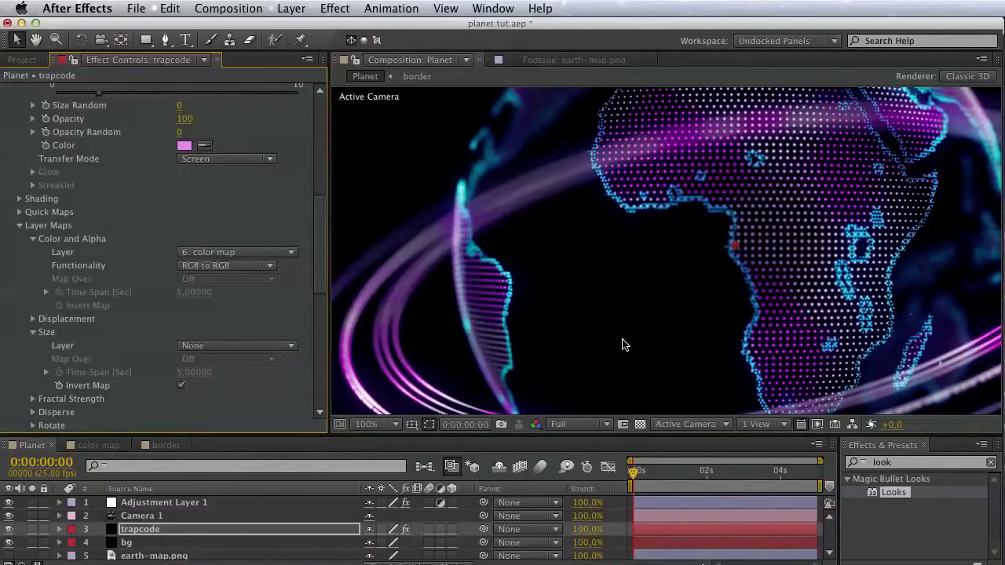
{"action": "left_click_drag", "start_coordinate": [622, 339], "coordinate": [345, 359]}
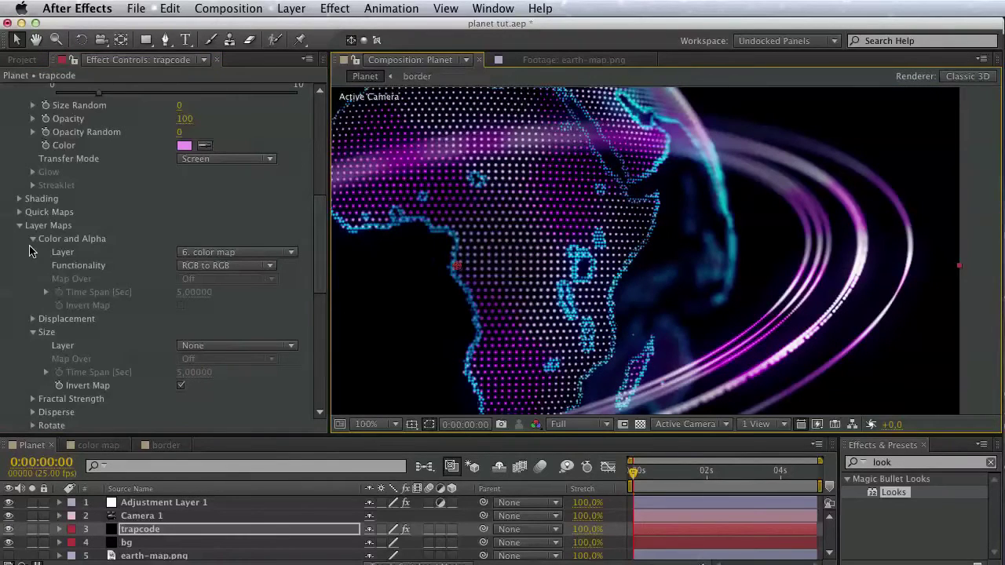
- Set the ring effect's particle Size to 1 and its Color to light blue (hue 196, saturation 66, brightness 100)
{"action": "scroll", "coordinate": [39, 232], "scroll_direction": "up", "scroll_amount": 5}
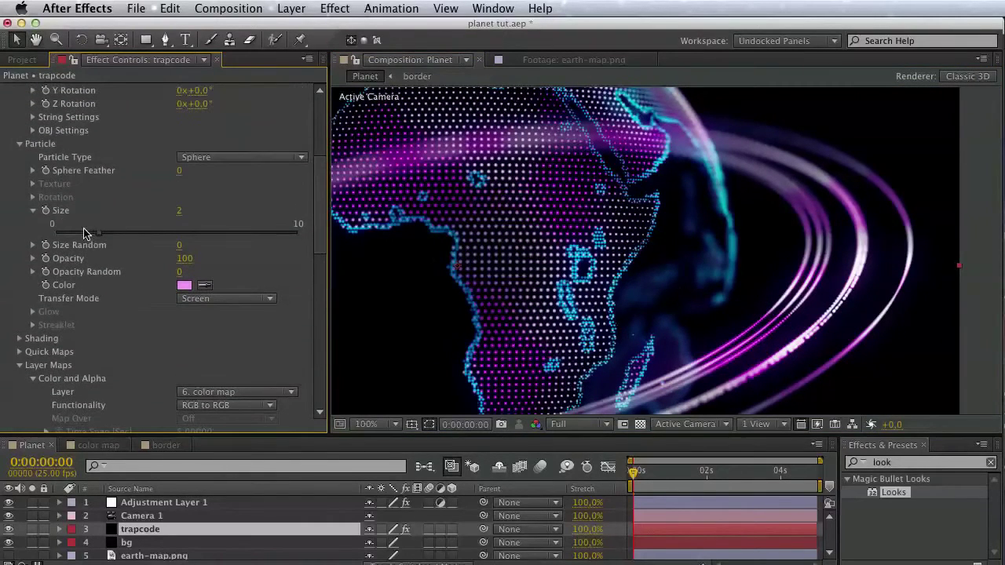
{"action": "left_click_drag", "start_coordinate": [92, 237], "coordinate": [83, 238]}
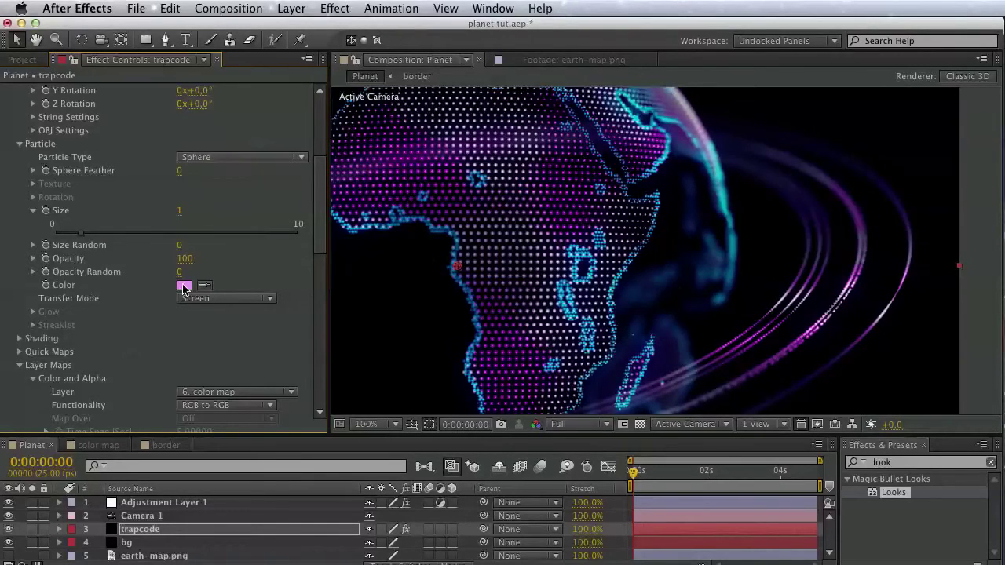
{"action": "left_click", "coordinate": [184, 286]}
{"action": "left_click", "coordinate": [865, 427]}
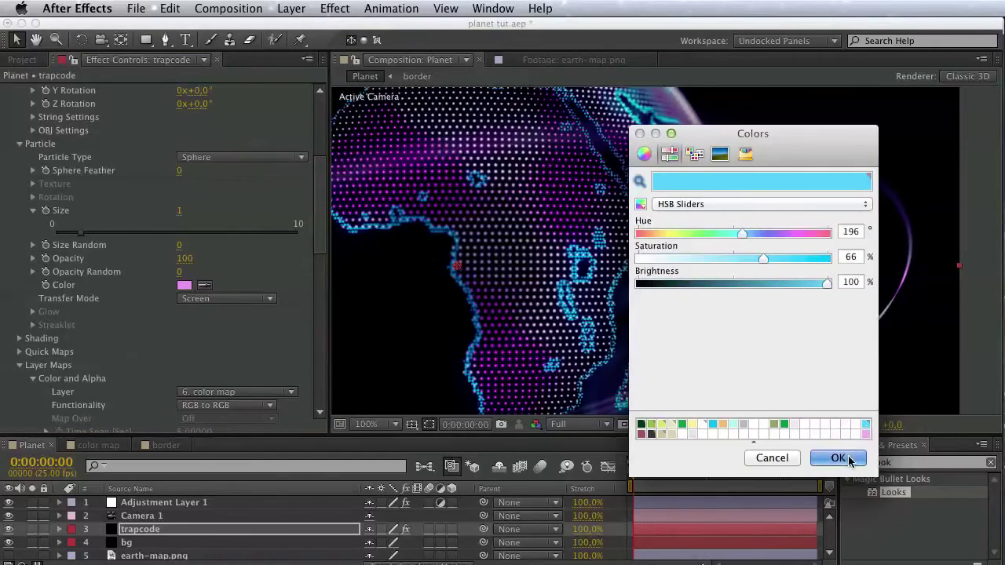
{"action": "left_click", "coordinate": [839, 457]}
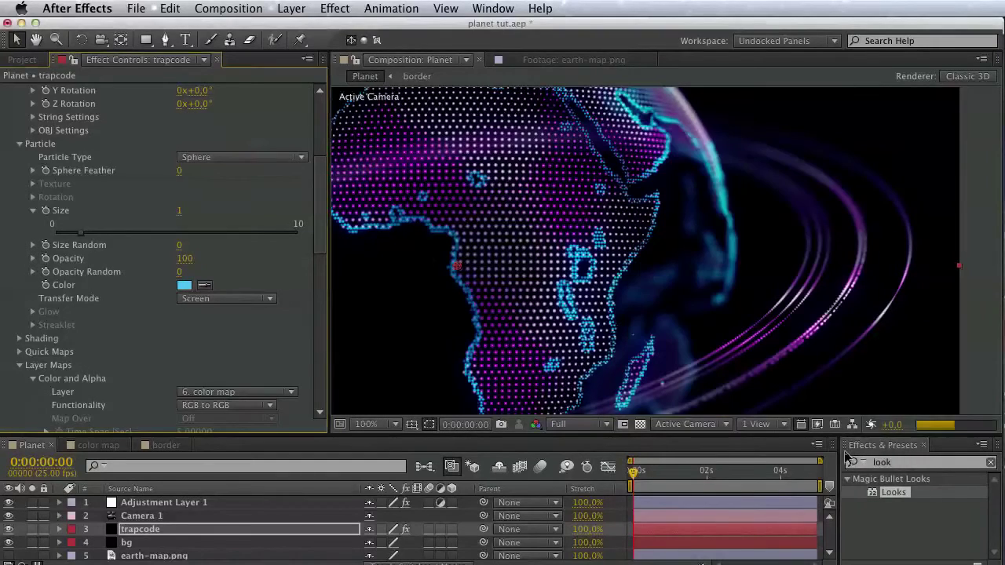
- Set the ring effect's Color and Alpha layer map to None and check the rings in the composition
{"action": "left_click", "coordinate": [262, 301]}
{"action": "left_click_drag", "start_coordinate": [125, 340], "coordinate": [148, 204]}
{"action": "left_click", "coordinate": [235, 255]}
{"action": "left_click", "coordinate": [231, 265]}
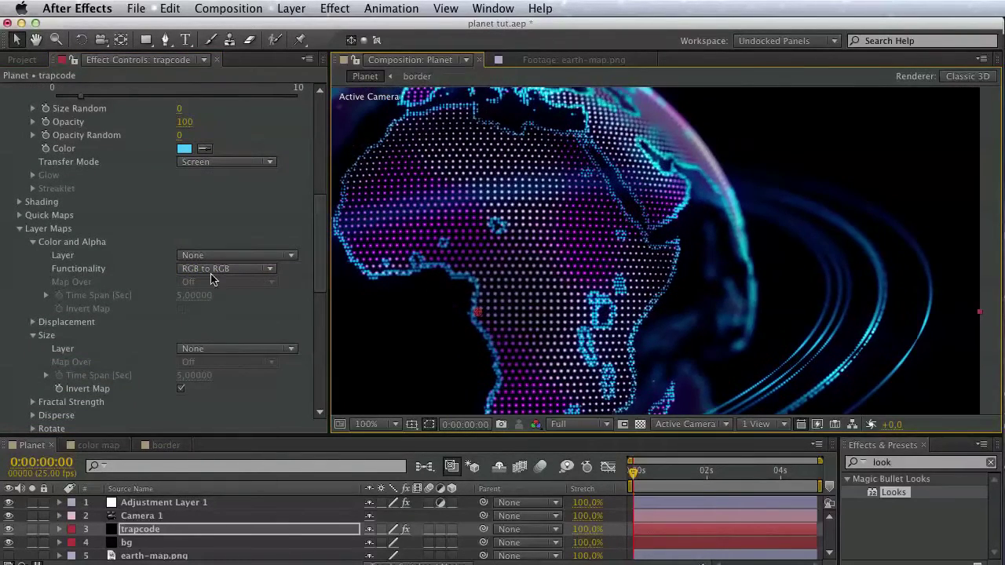
{"action": "left_click_drag", "start_coordinate": [126, 272], "coordinate": [153, 407]}
{"action": "left_click_drag", "start_coordinate": [135, 242], "coordinate": [142, 340]}
{"action": "scroll", "coordinate": [662, 298], "scroll_direction": "down", "scroll_amount": 2}
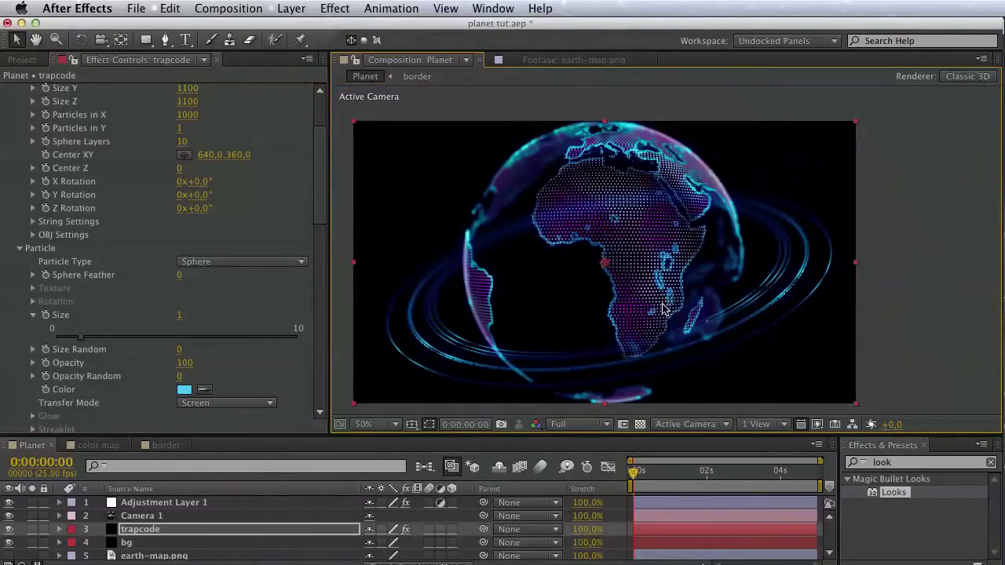
{"action": "scroll", "coordinate": [662, 307], "scroll_direction": "up", "scroll_amount": 2}
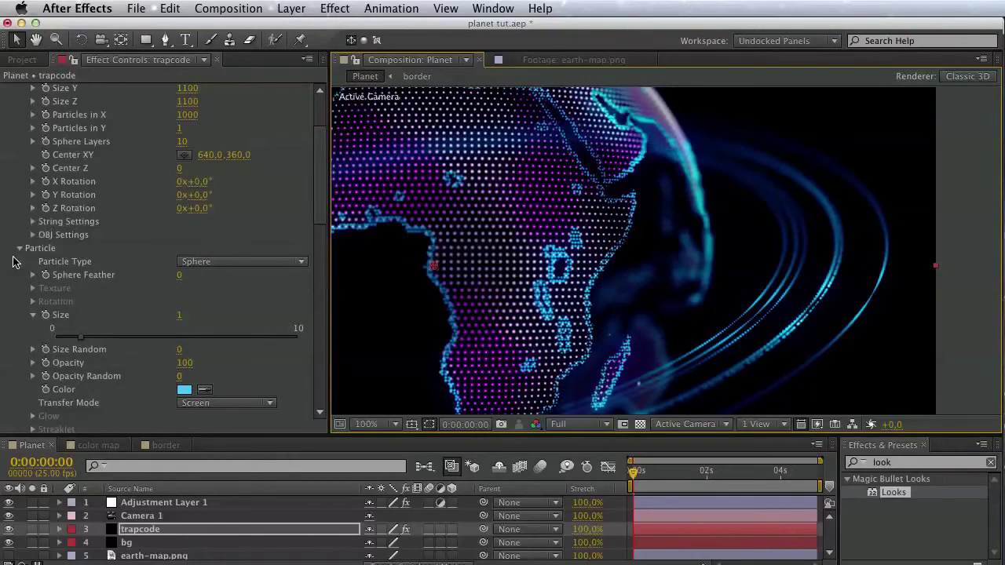
- Try several Feather values for Sphere 1 in the ring effect's Spherical Field and settle on 56.4
{"action": "scroll", "coordinate": [47, 283], "scroll_direction": "down", "scroll_amount": 5}
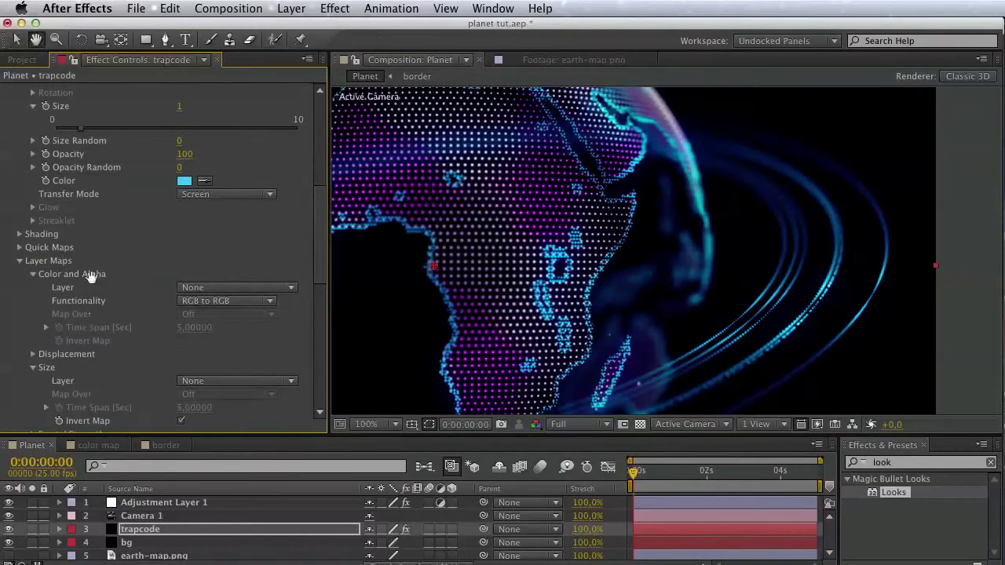
{"action": "scroll", "coordinate": [90, 276], "scroll_direction": "down", "scroll_amount": 1}
{"action": "key", "text": "v"}
{"action": "left_click", "coordinate": [20, 208]}
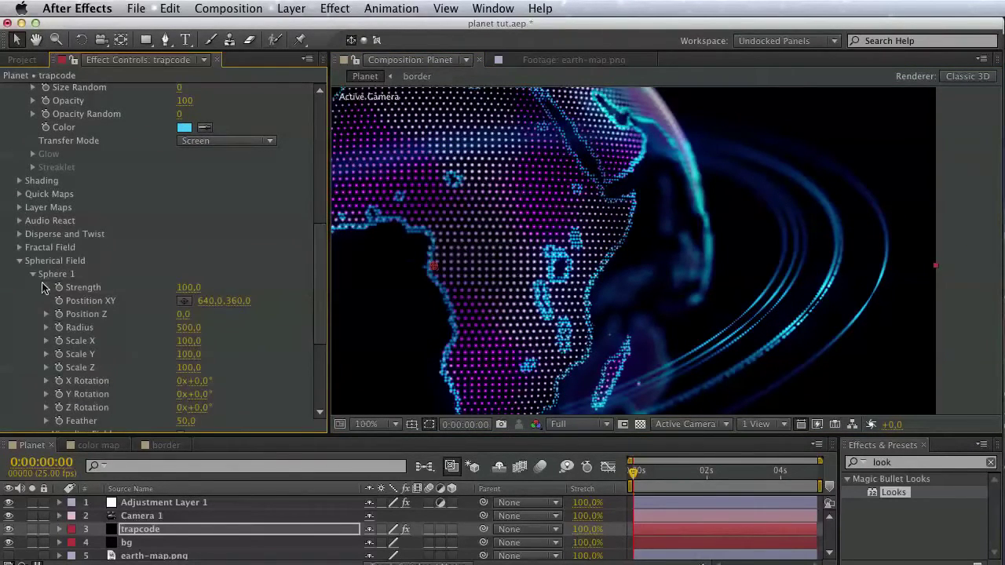
{"action": "scroll", "coordinate": [78, 290], "scroll_direction": "down", "scroll_amount": 2}
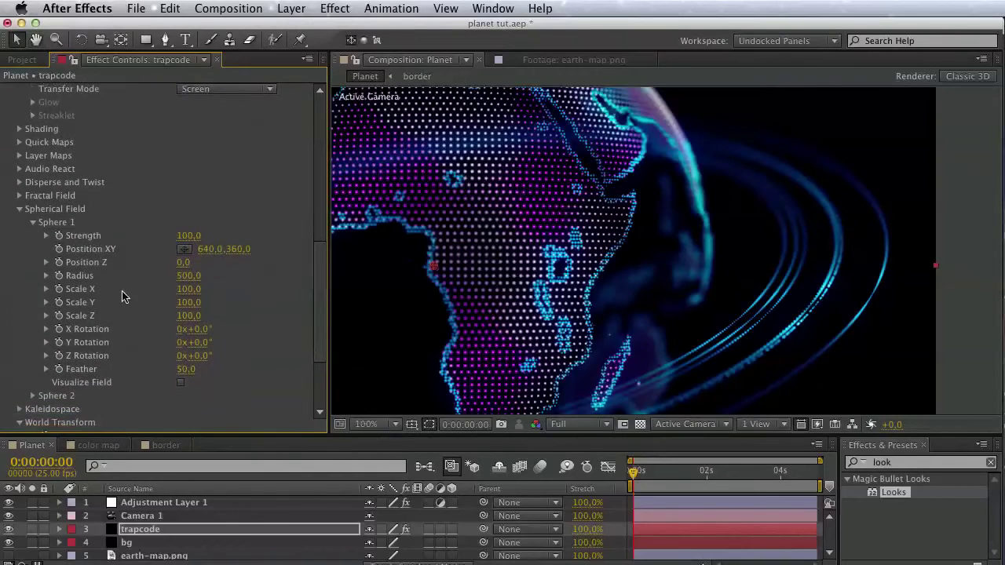
{"action": "left_click", "coordinate": [45, 370]}
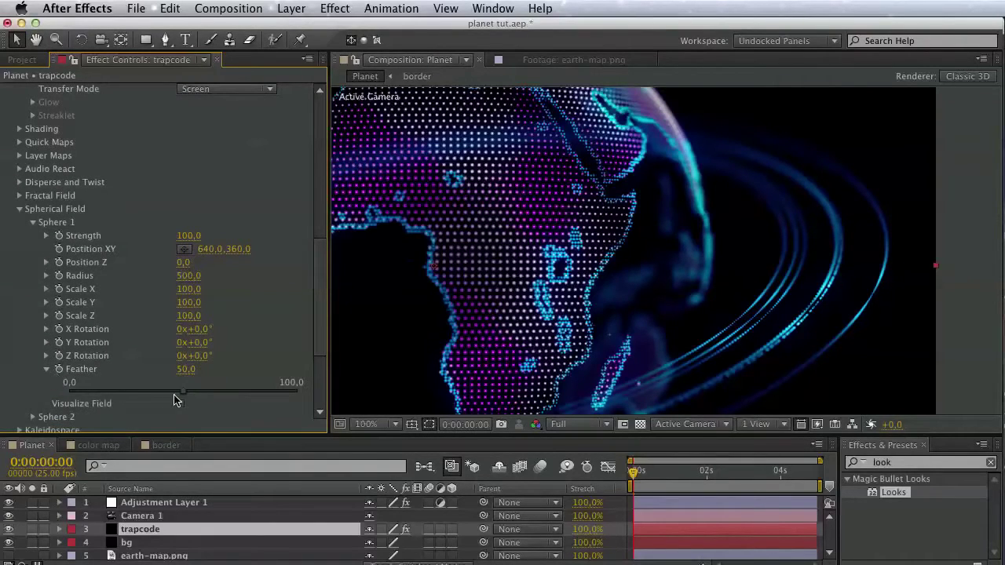
{"action": "left_click_drag", "start_coordinate": [175, 399], "coordinate": [79, 390]}
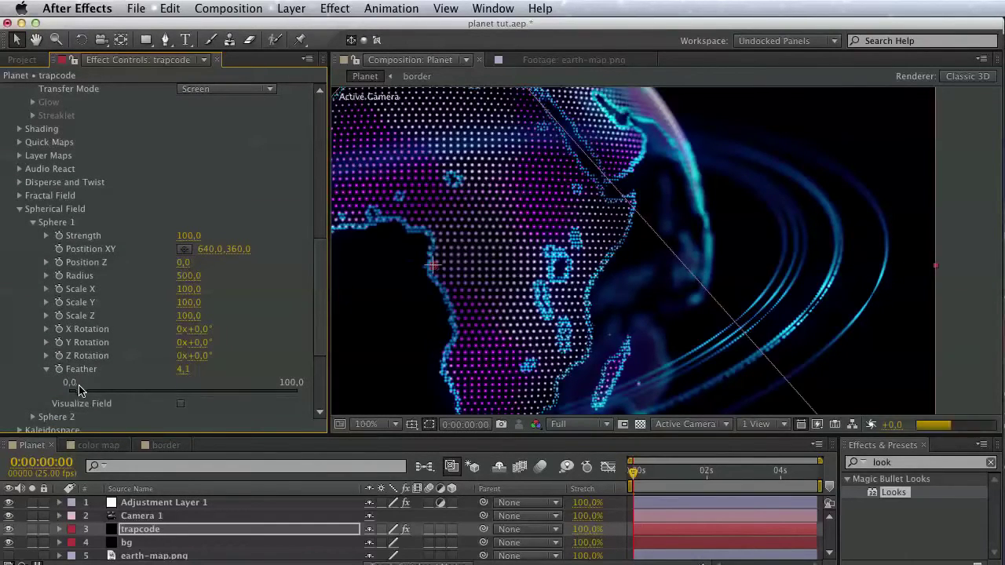
{"action": "left_click_drag", "start_coordinate": [154, 394], "coordinate": [230, 398]}
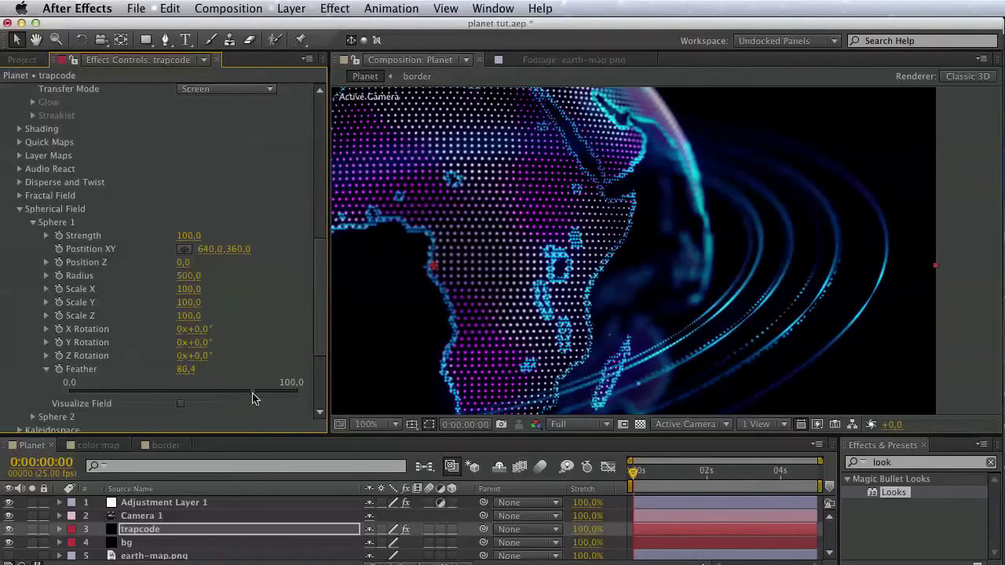
{"action": "left_click_drag", "start_coordinate": [497, 308], "coordinate": [689, 170]}
{"action": "left_click_drag", "start_coordinate": [461, 222], "coordinate": [592, 286]}
{"action": "left_click", "coordinate": [233, 395]}
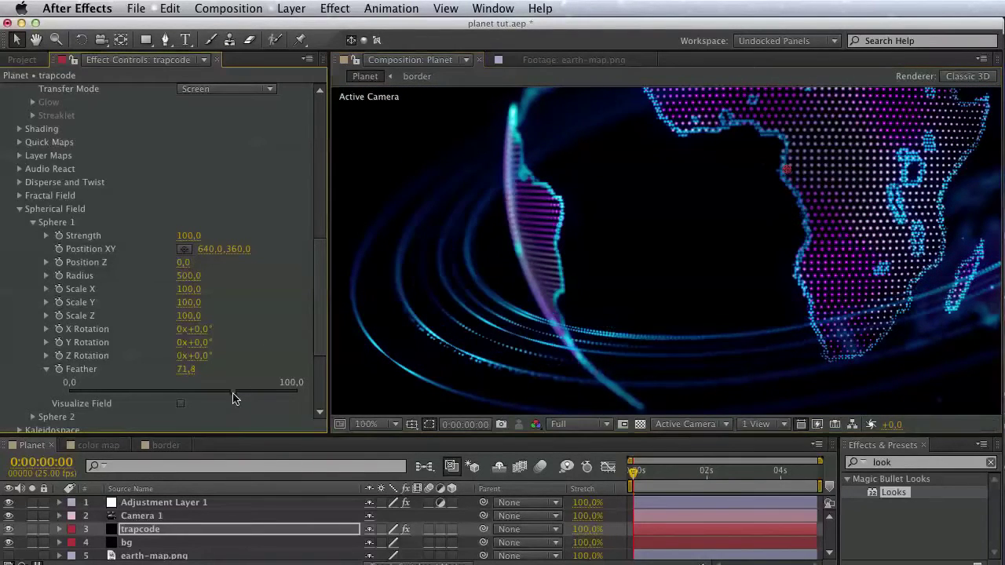
{"action": "left_click", "coordinate": [198, 394]}
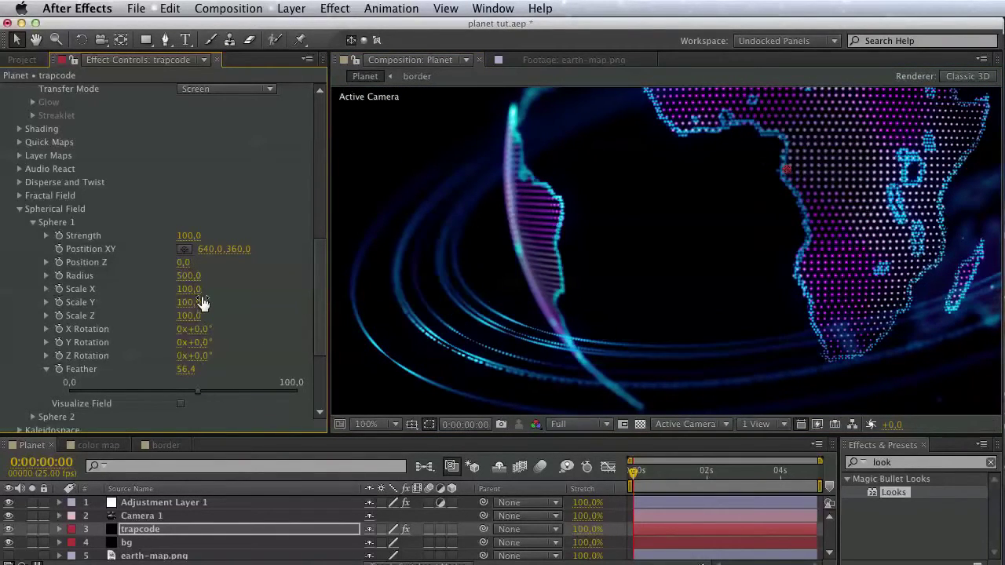
- Reduce the ring effect's Sphere Layers to 5 and inspect the rings around the planet
{"action": "left_click_drag", "start_coordinate": [195, 278], "coordinate": [192, 464]}
{"action": "left_click_drag", "start_coordinate": [180, 175], "coordinate": [168, 348]}
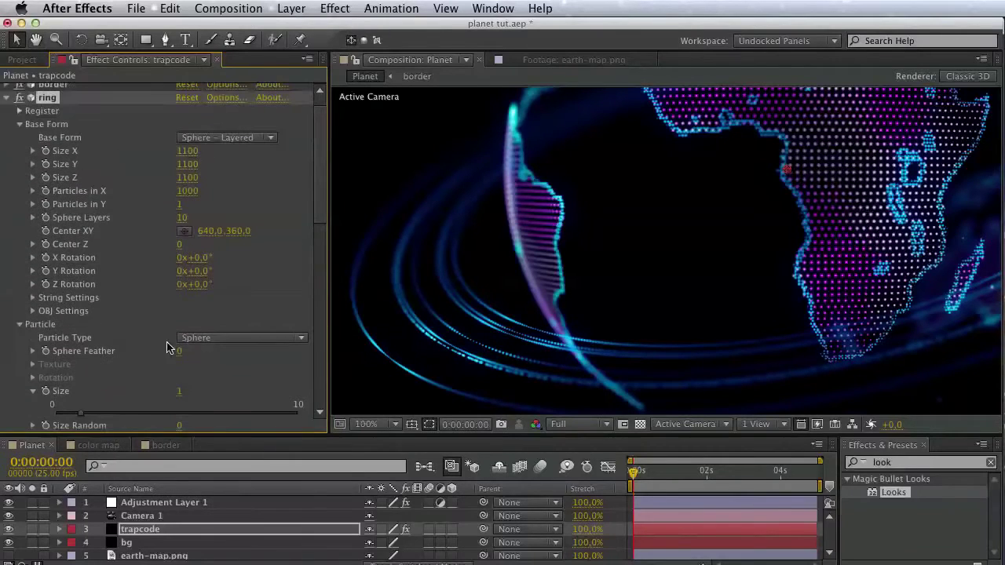
{"action": "left_click", "coordinate": [179, 218]}
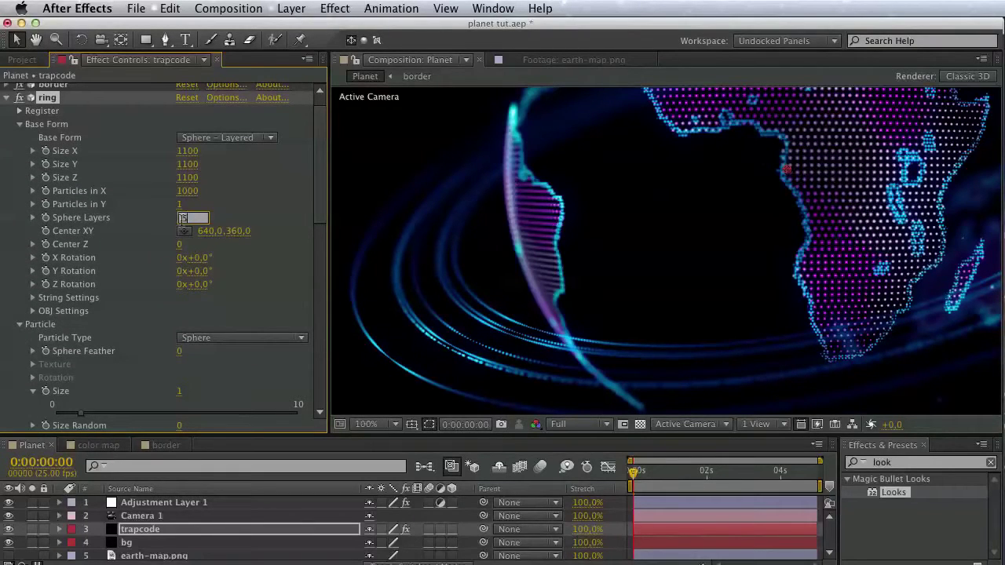
{"action": "type", "text": "5"}
{"action": "key", "text": "Return"}
{"action": "left_click_drag", "start_coordinate": [651, 211], "coordinate": [389, 298]}
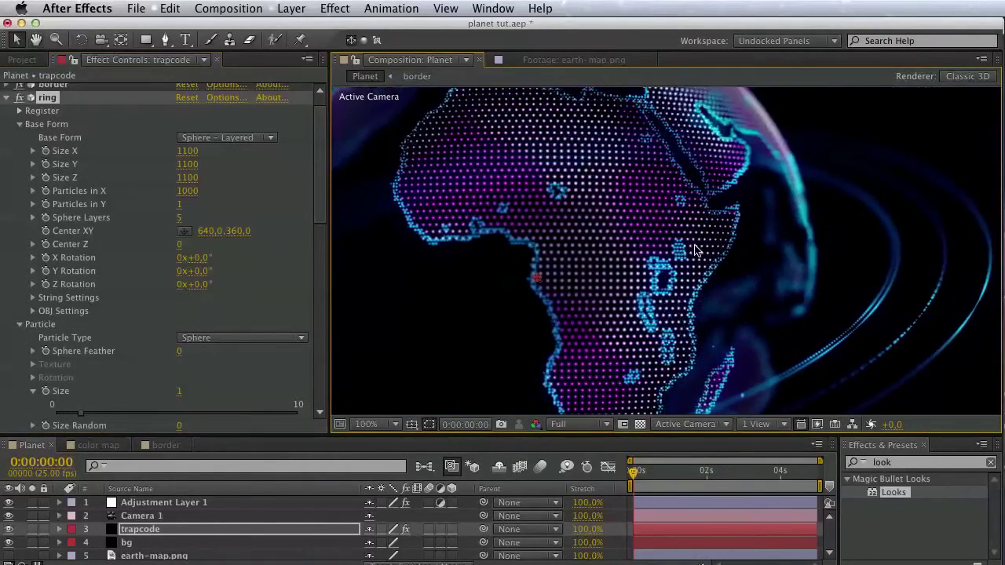
{"action": "left_click_drag", "start_coordinate": [656, 237], "coordinate": [610, 276]}
{"action": "scroll", "coordinate": [269, 370], "scroll_direction": "down", "scroll_amount": 3}
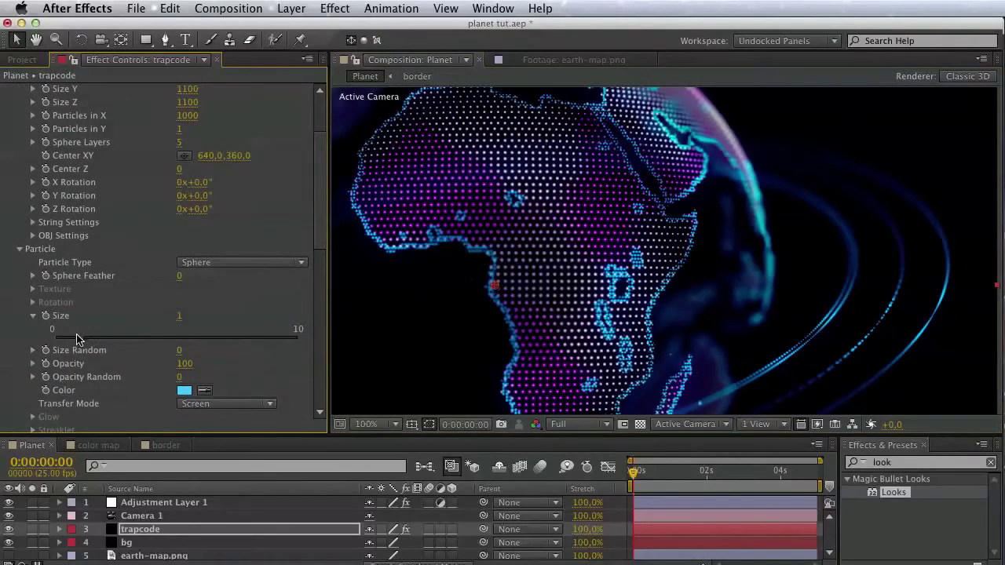
{"action": "scroll", "coordinate": [134, 347], "scroll_direction": "up", "scroll_amount": 1}
{"action": "key", "text": "space"}
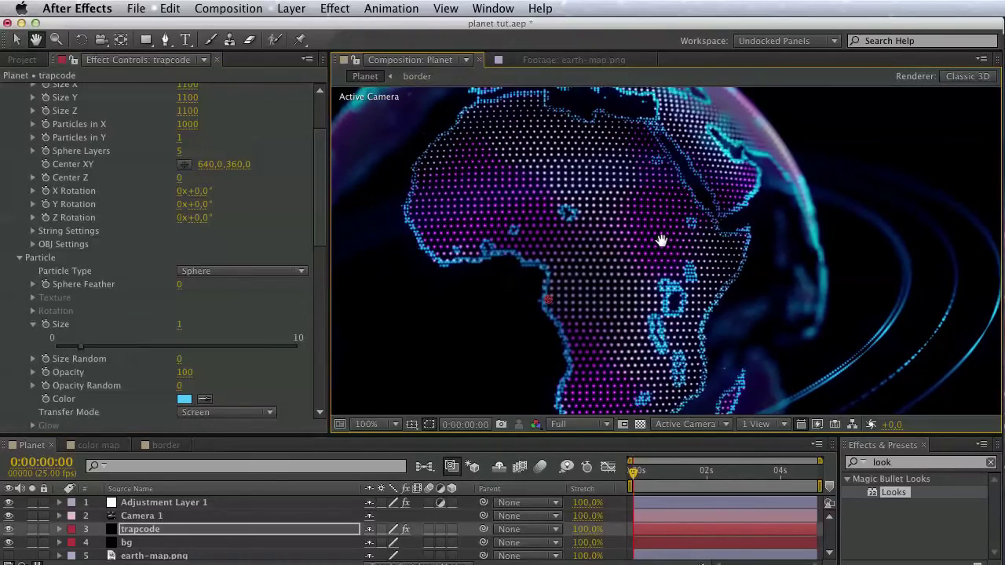
{"action": "key", "text": "space"}
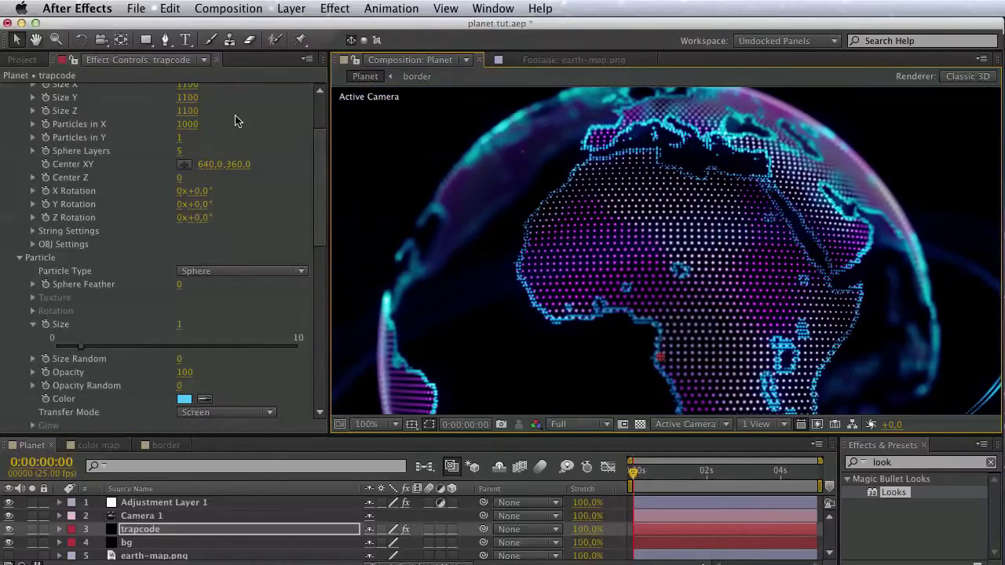
- Save the project and return to the view of the rings
{"action": "left_click", "coordinate": [147, 6]}
{"action": "left_click", "coordinate": [146, 126]}
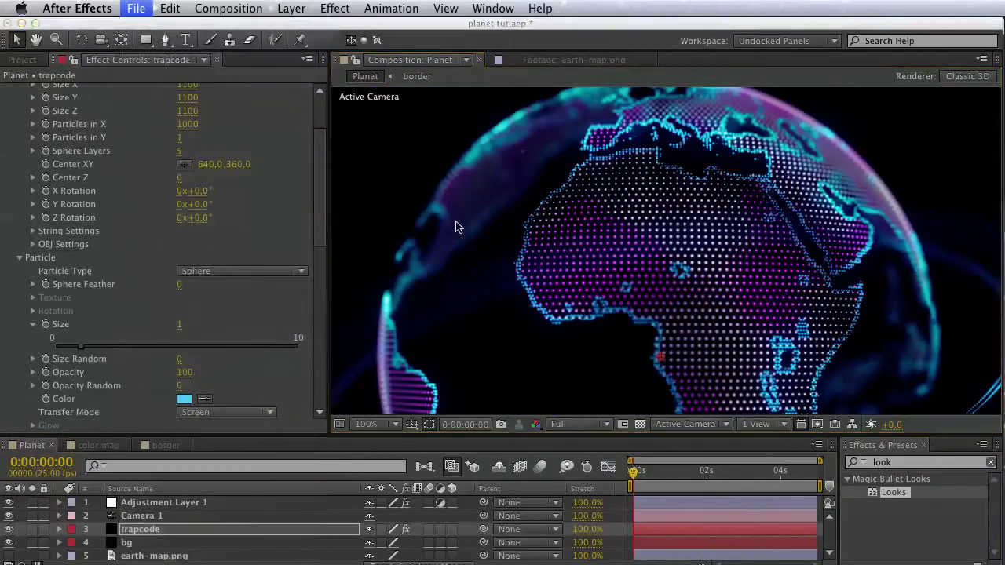
{"action": "key", "text": "space"}
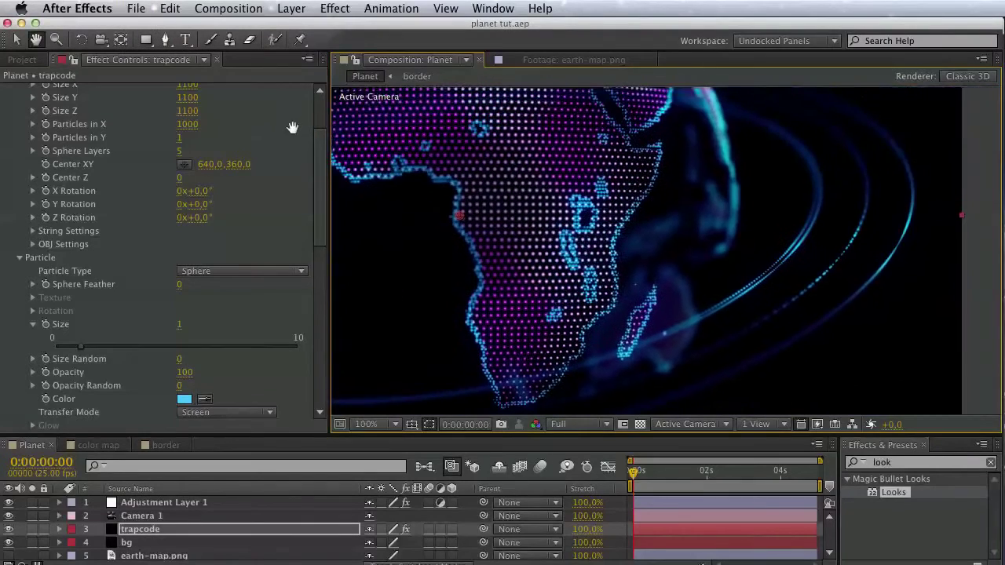
{"action": "key", "text": "space"}
- Try Twist values of 7 and 1 on the ring effect, and reset Twist to 0
{"action": "left_click", "coordinate": [20, 257]}
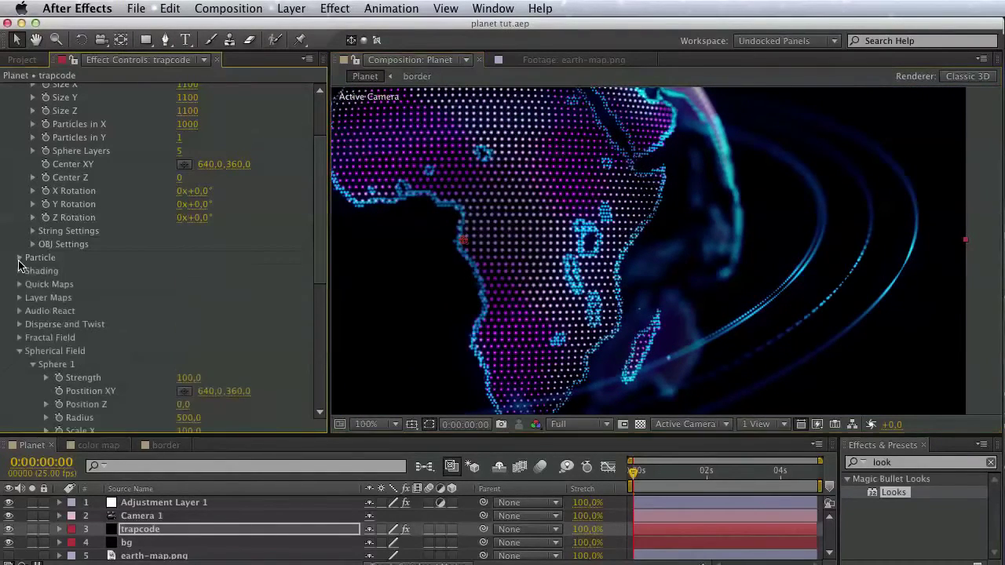
{"action": "scroll", "coordinate": [22, 293], "scroll_direction": "down", "scroll_amount": 2}
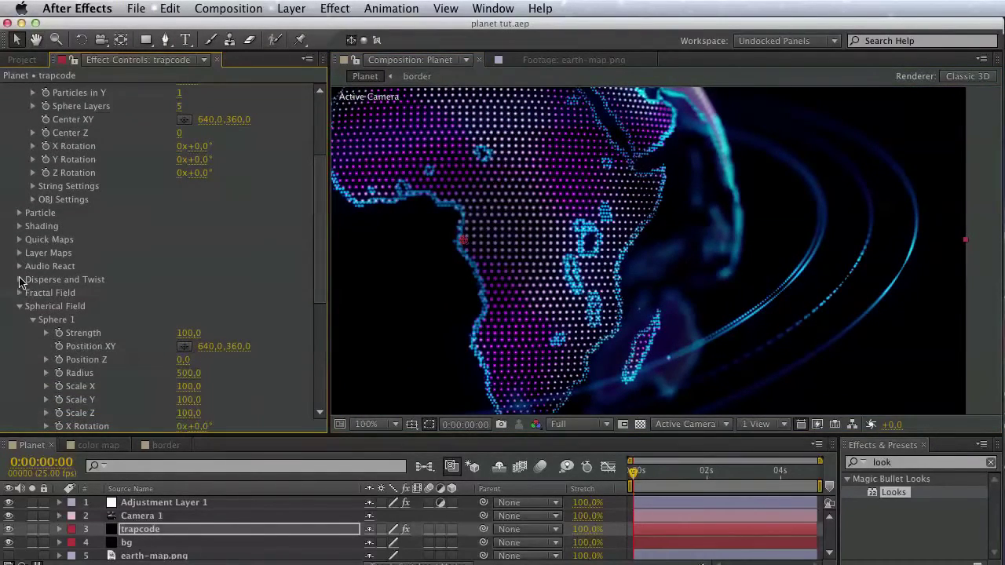
{"action": "scroll", "coordinate": [20, 308], "scroll_direction": "down", "scroll_amount": 2}
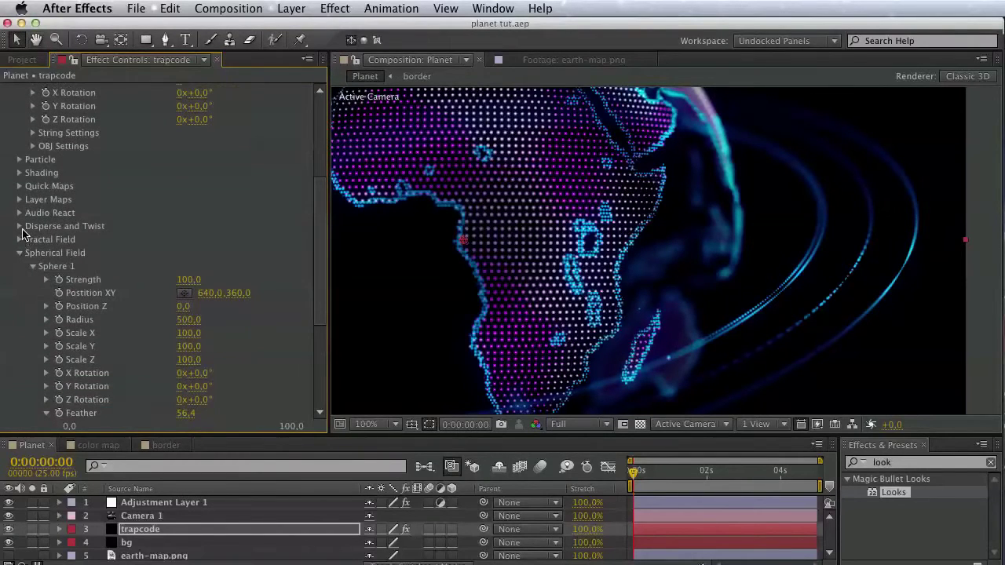
{"action": "left_click", "coordinate": [20, 227]}
{"action": "left_click", "coordinate": [33, 254]}
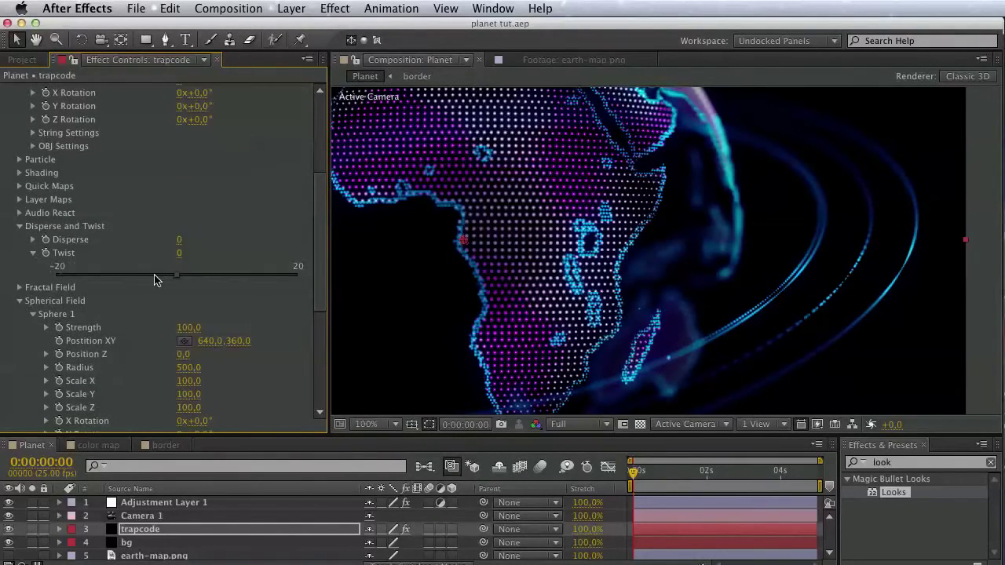
{"action": "left_click_drag", "start_coordinate": [178, 276], "coordinate": [220, 279]}
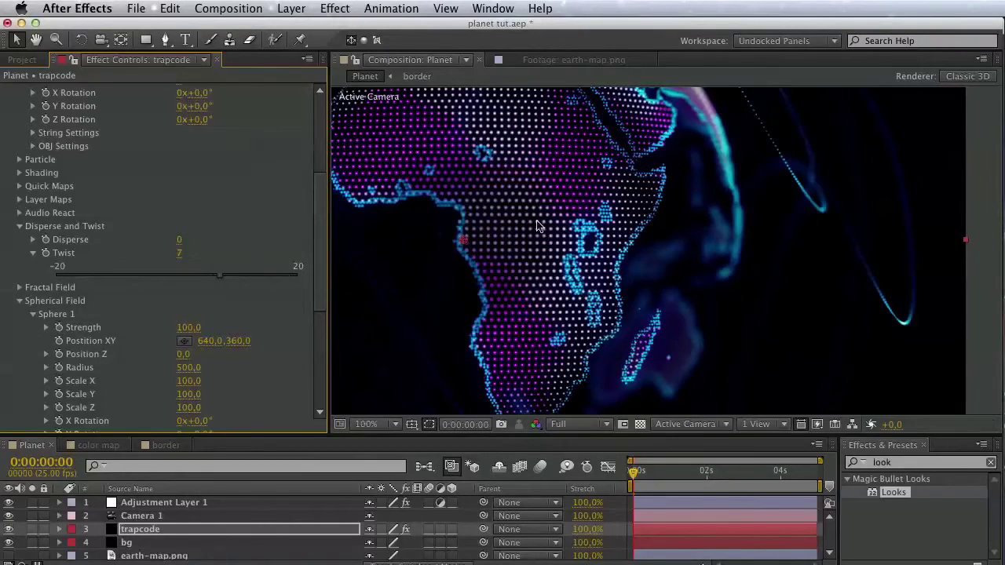
{"action": "scroll", "coordinate": [537, 226], "scroll_direction": "down", "scroll_amount": 2}
{"action": "mouse_move", "coordinate": [702, 278]}
{"action": "left_mouse_down"}
{"action": "mouse_move", "coordinate": [685, 239]}
{"action": "mouse_move", "coordinate": [695, 261]}
{"action": "left_mouse_up"}
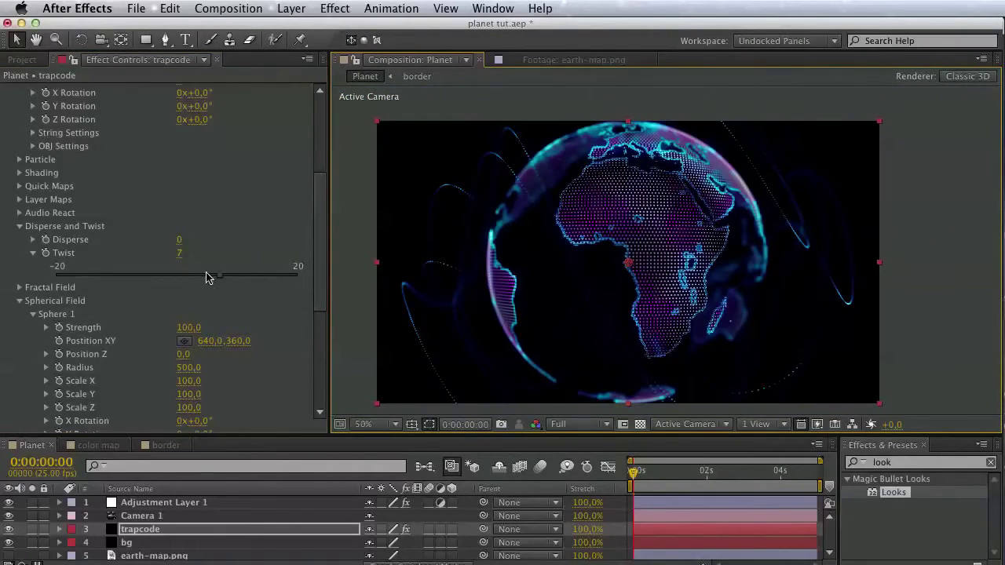
{"action": "left_click_drag", "start_coordinate": [208, 276], "coordinate": [171, 282]}
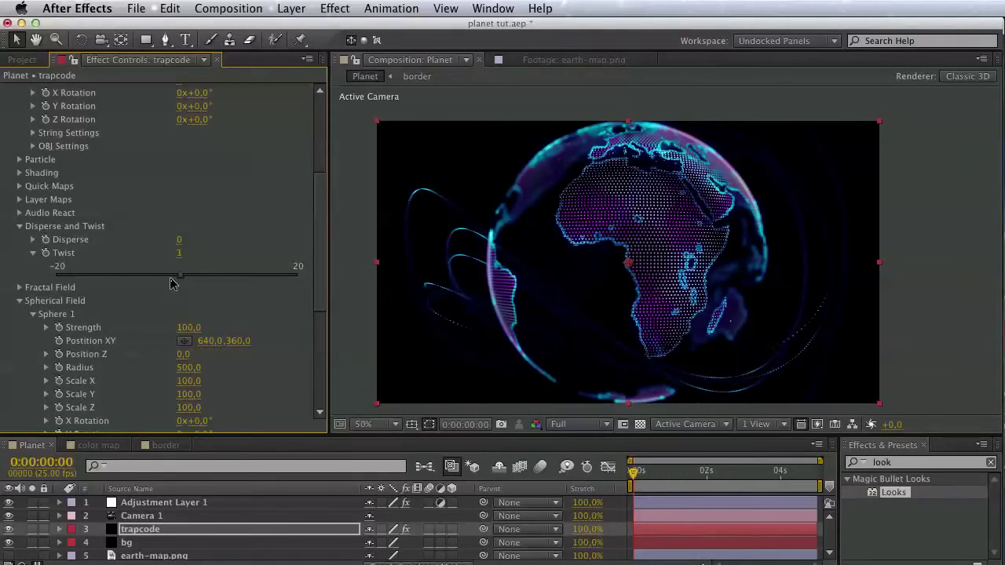
{"action": "left_click", "coordinate": [179, 253]}
{"action": "type", "text": "0"}
{"action": "key", "text": "Return"}
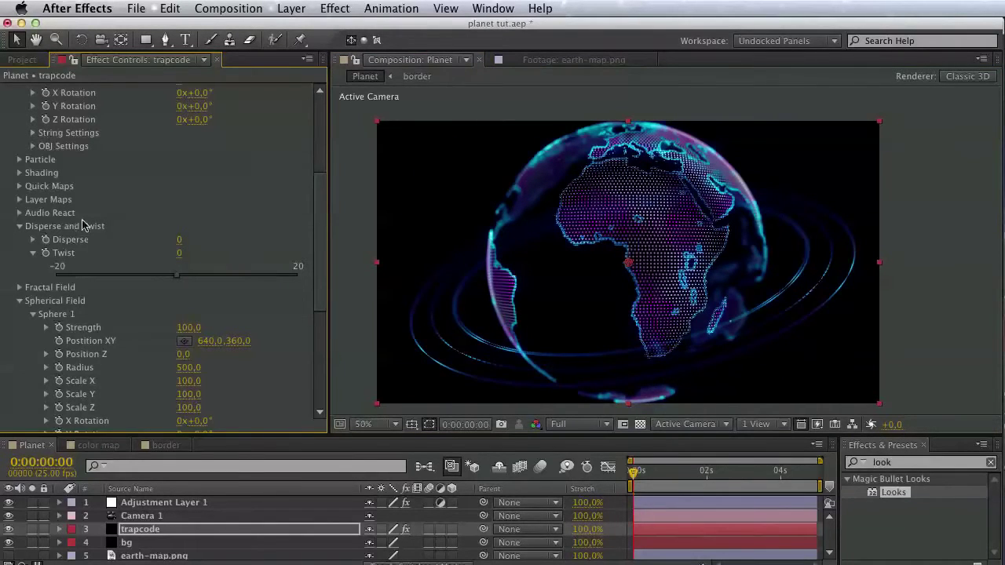
- Collapse the ring effect and duplicate it on the trapcode layer
{"action": "scroll", "coordinate": [82, 225], "scroll_direction": "up", "scroll_amount": 5}
{"action": "left_click", "coordinate": [6, 117]}
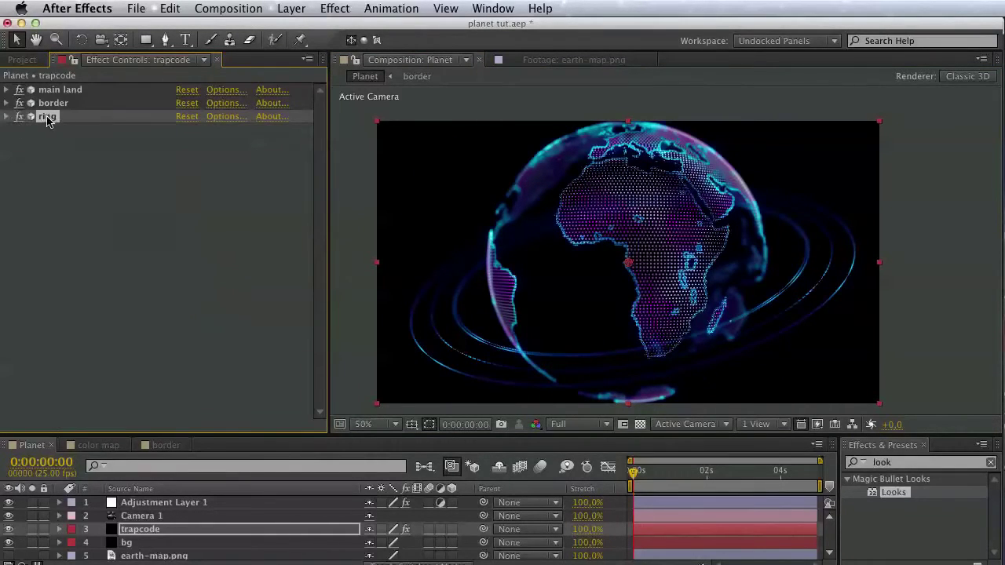
{"action": "left_click", "coordinate": [171, 8]}
{"action": "left_click", "coordinate": [203, 166]}
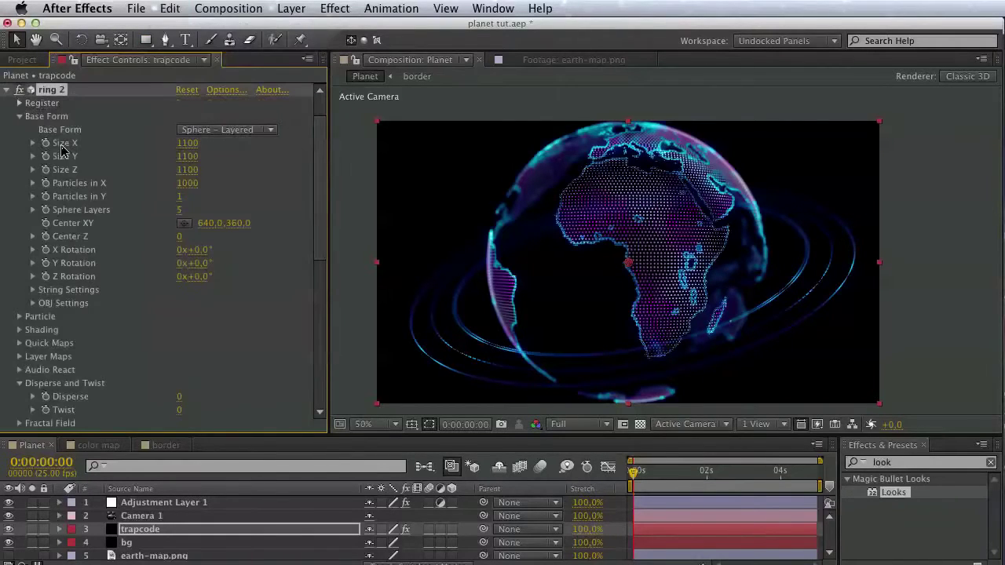
- Set Size X, Size Y and Size Z of the ring 2 effect to 750
{"action": "left_click", "coordinate": [196, 144]}
{"action": "type", "text": "7"}
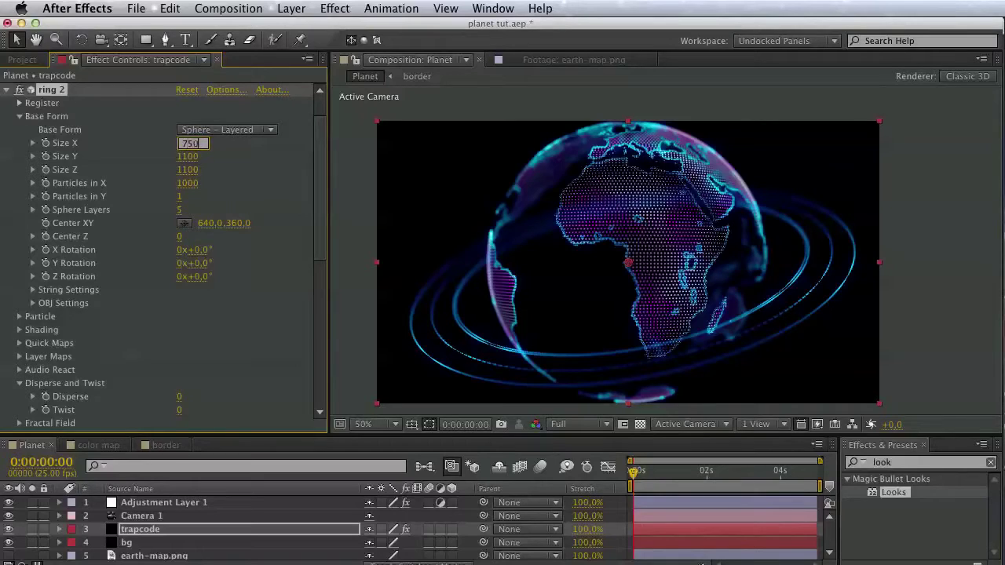
{"action": "left_click", "coordinate": [189, 157]}
{"action": "type", "text": "750"}
{"action": "left_click", "coordinate": [191, 171]}
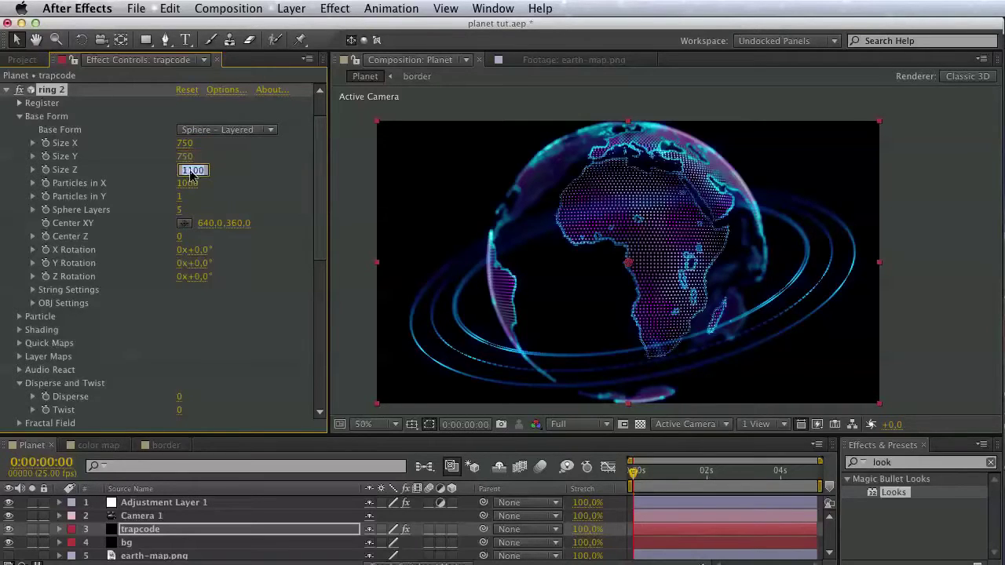
{"action": "type", "text": "750"}
{"action": "left_click", "coordinate": [253, 197]}
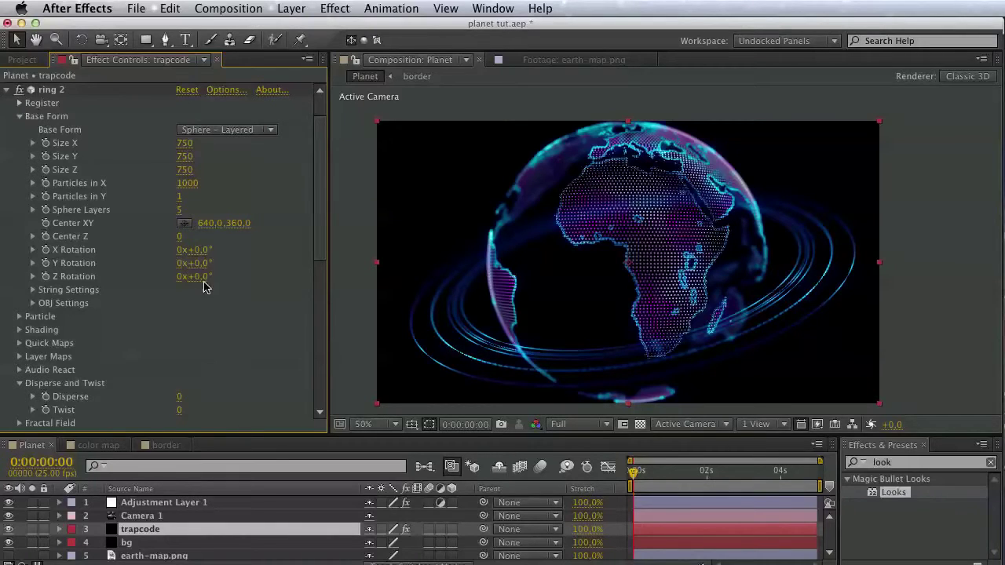
- Review the ring 2 effect's settings and set its Sphere Layers to 1
{"action": "key", "text": "h"}
{"action": "scroll", "coordinate": [210, 318], "scroll_direction": "down", "scroll_amount": 1}
{"action": "scroll", "coordinate": [212, 314], "scroll_direction": "down", "scroll_amount": 10}
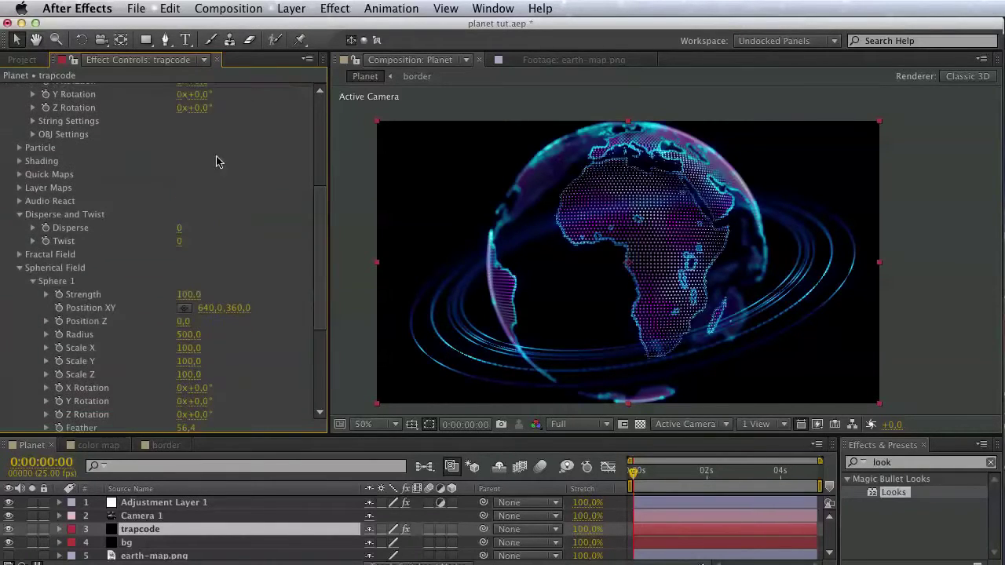
{"action": "key", "text": "v"}
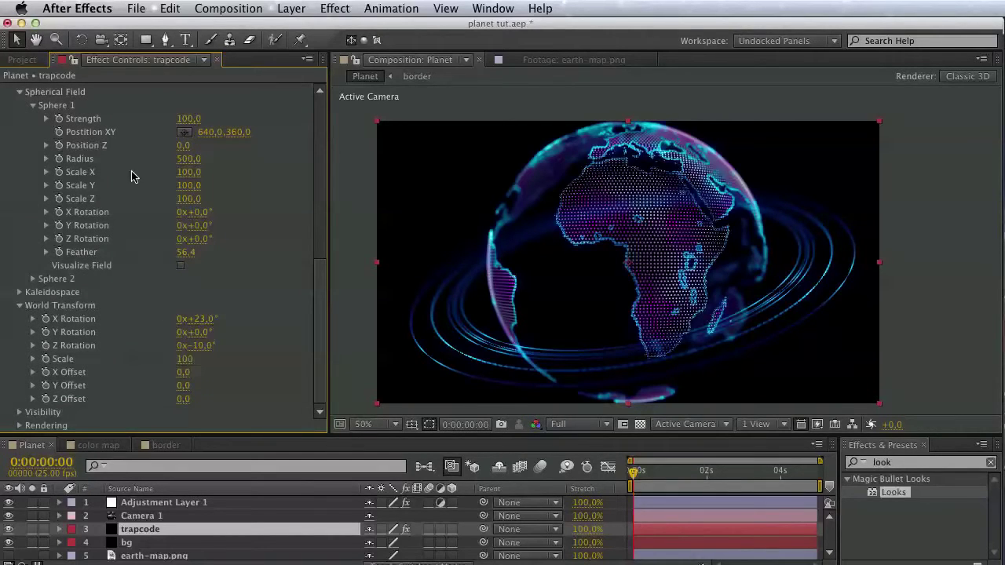
{"action": "scroll", "coordinate": [134, 309], "scroll_direction": "up", "scroll_amount": 5}
{"action": "scroll", "coordinate": [133, 308], "scroll_direction": "up", "scroll_amount": 4}
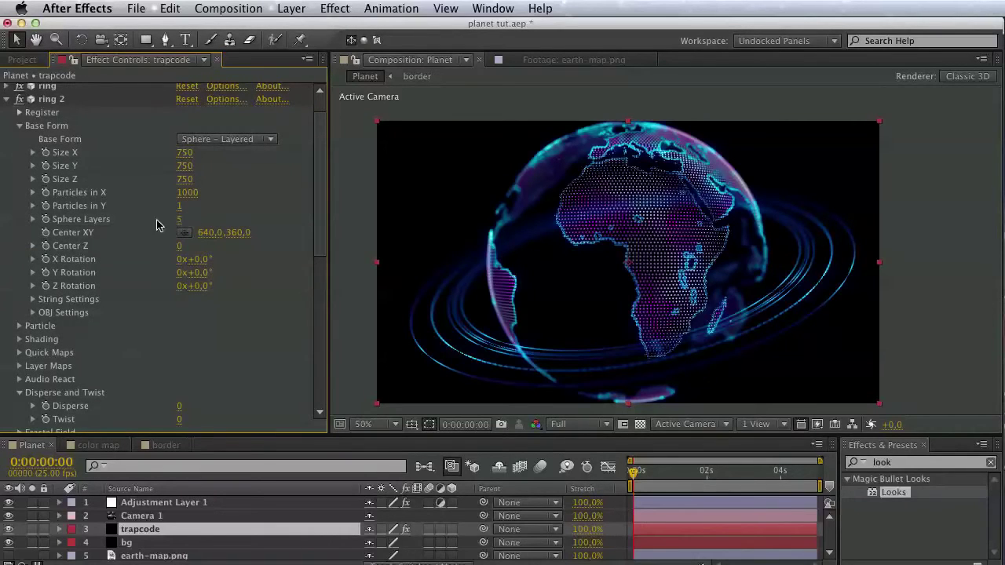
{"action": "left_click", "coordinate": [179, 220]}
{"action": "key", "text": "Return"}
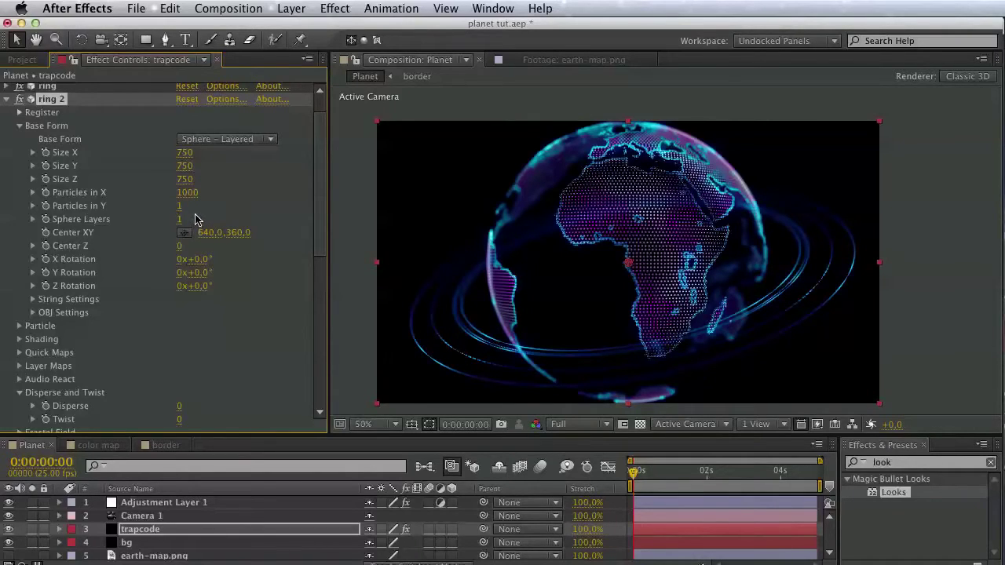
- Set the ring 2 effect's Particles in Y to 5
{"action": "scroll", "coordinate": [244, 236], "scroll_direction": "down", "scroll_amount": 5}
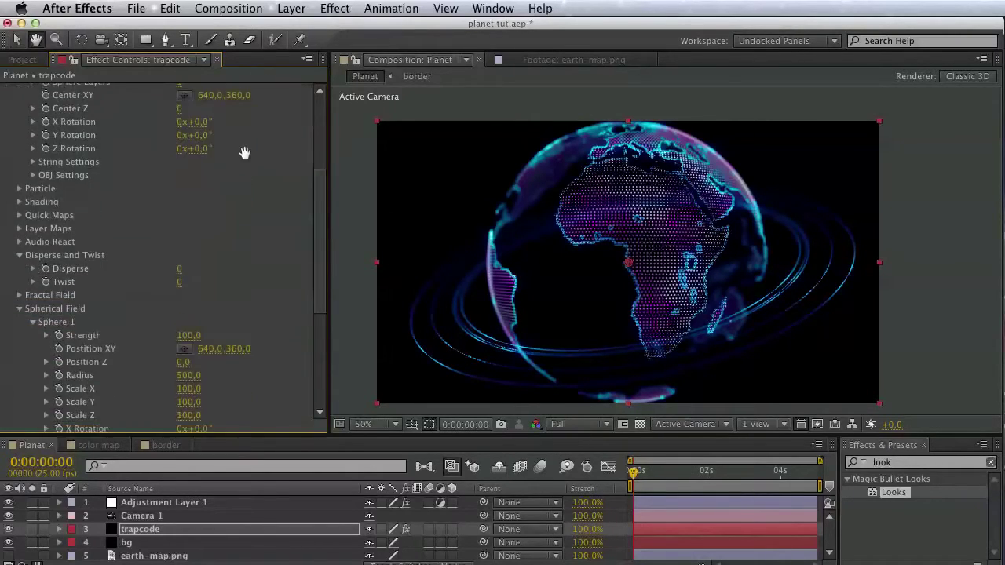
{"action": "scroll", "coordinate": [249, 213], "scroll_direction": "down", "scroll_amount": 4}
{"action": "scroll", "coordinate": [267, 353], "scroll_direction": "up", "scroll_amount": 9}
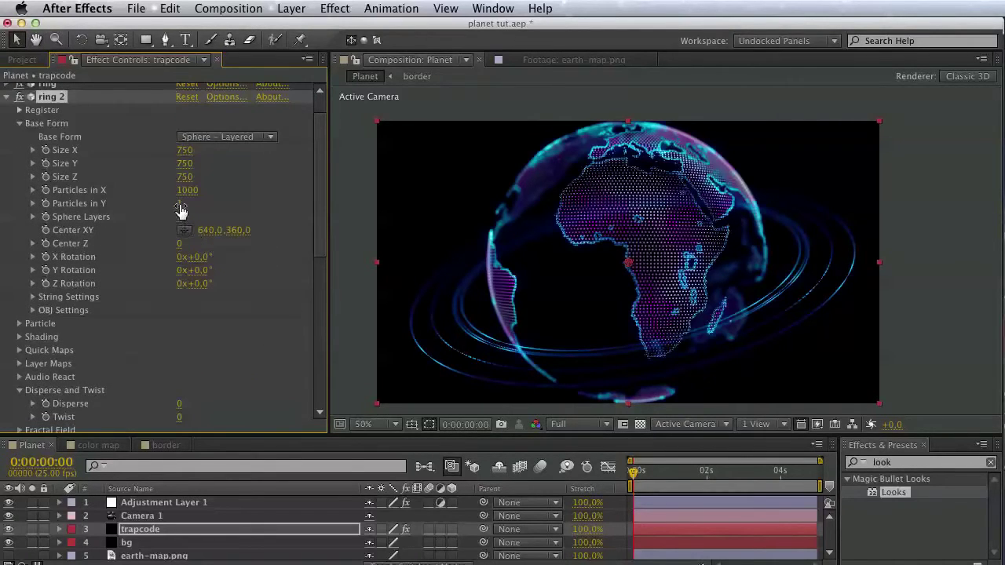
{"action": "left_click", "coordinate": [180, 204]}
{"action": "type", "text": "5"}
{"action": "key", "text": "Return"}
{"action": "scroll", "coordinate": [81, 197], "scroll_direction": "up", "scroll_amount": 2}
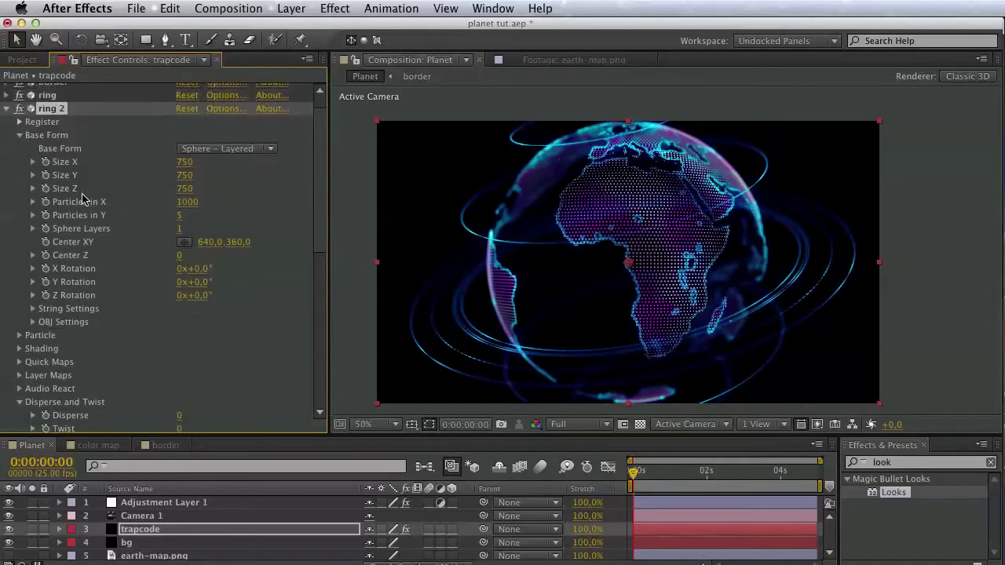
- Disable the original ring effect and set Twist to 13 on ring 2
{"action": "left_click", "coordinate": [19, 117]}
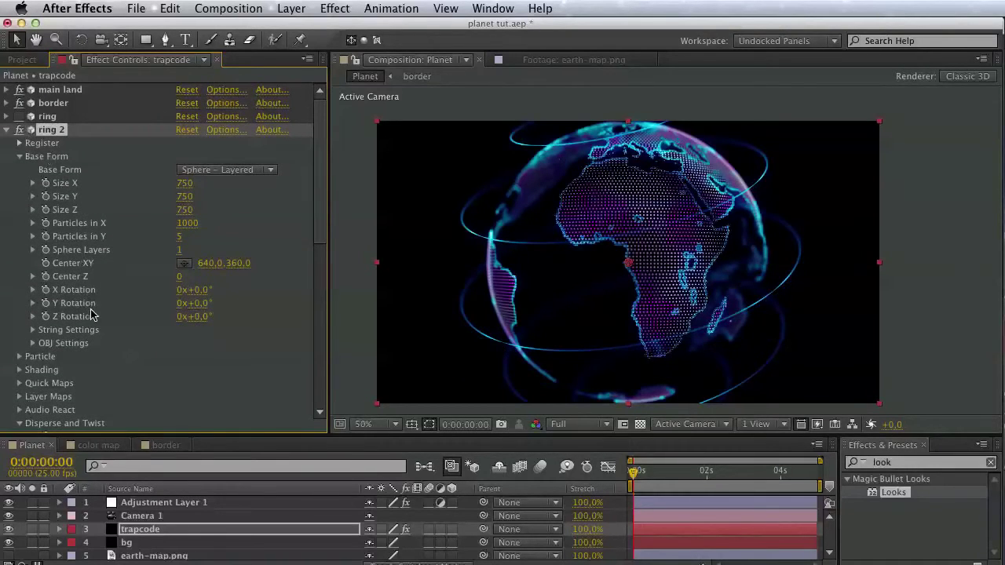
{"action": "scroll", "coordinate": [96, 314], "scroll_direction": "down", "scroll_amount": 8}
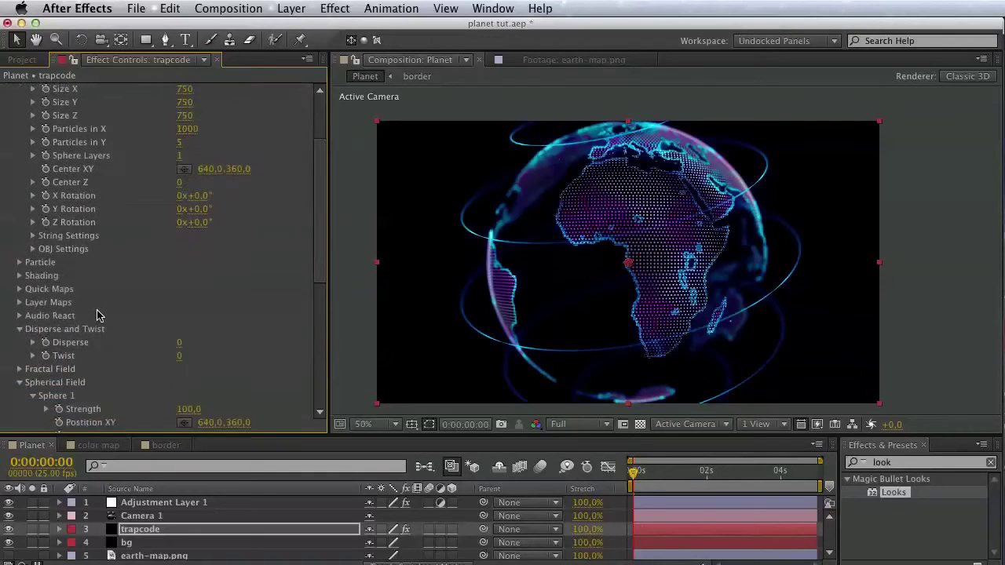
{"action": "scroll", "coordinate": [96, 315], "scroll_direction": "down", "scroll_amount": 2}
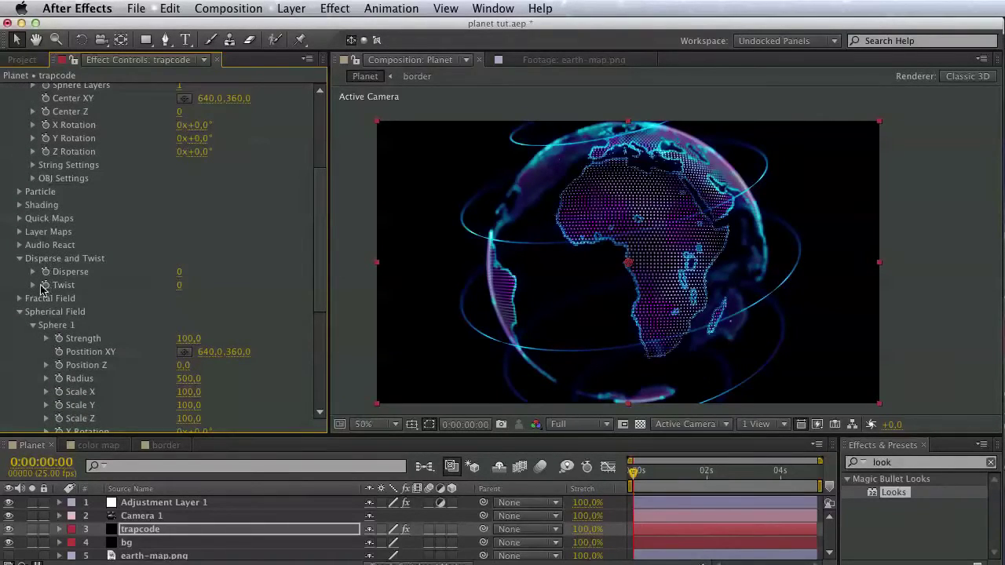
{"action": "left_click", "coordinate": [33, 285]}
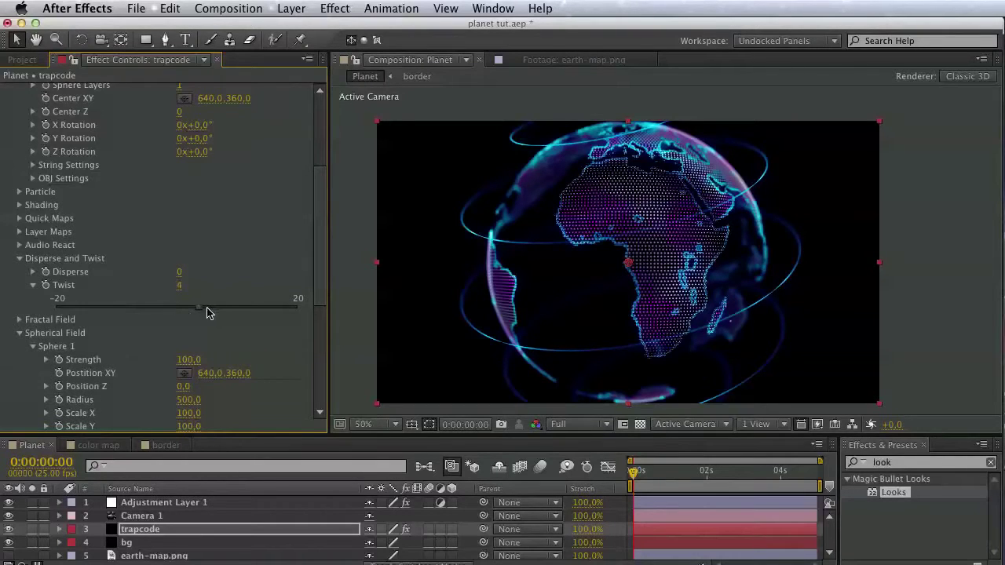
{"action": "left_click_drag", "start_coordinate": [208, 313], "coordinate": [298, 324]}
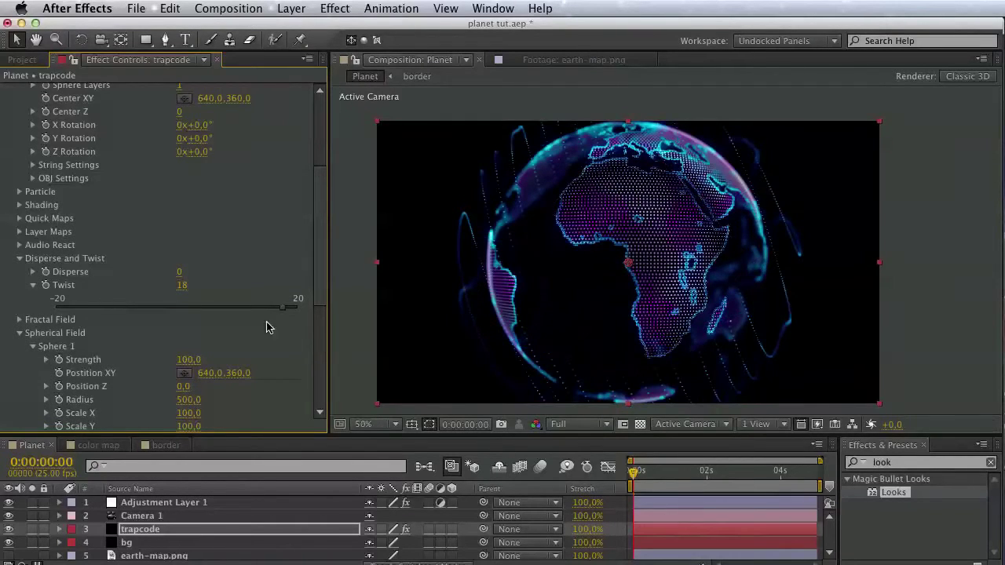
{"action": "left_click", "coordinate": [256, 312]}
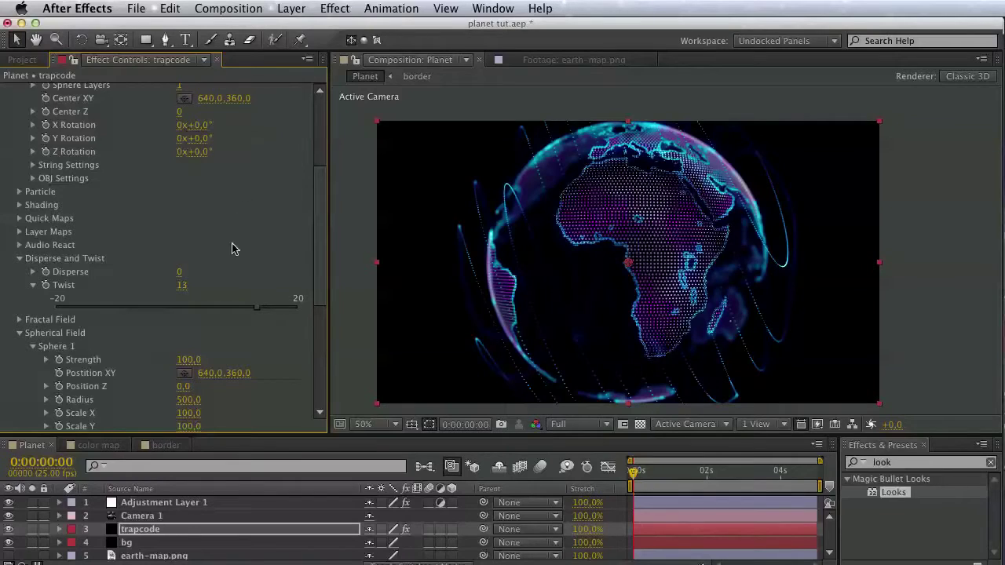
- Try 3 for ring 2's Particles in Y, and settle on 2
{"action": "scroll", "coordinate": [228, 248], "scroll_direction": "up", "scroll_amount": 5}
{"action": "left_click", "coordinate": [181, 236]}
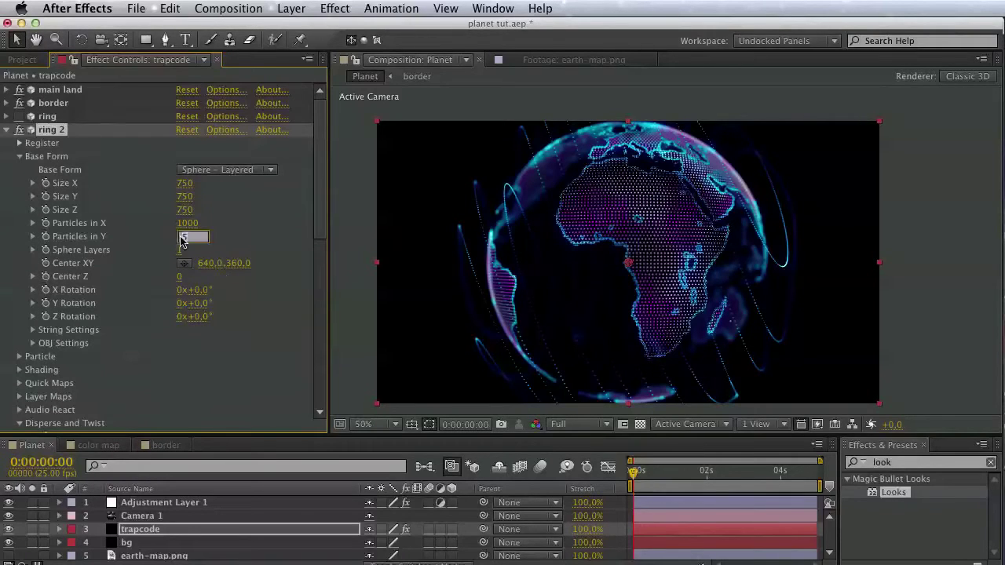
{"action": "type", "text": "3"}
{"action": "key", "text": "Return"}
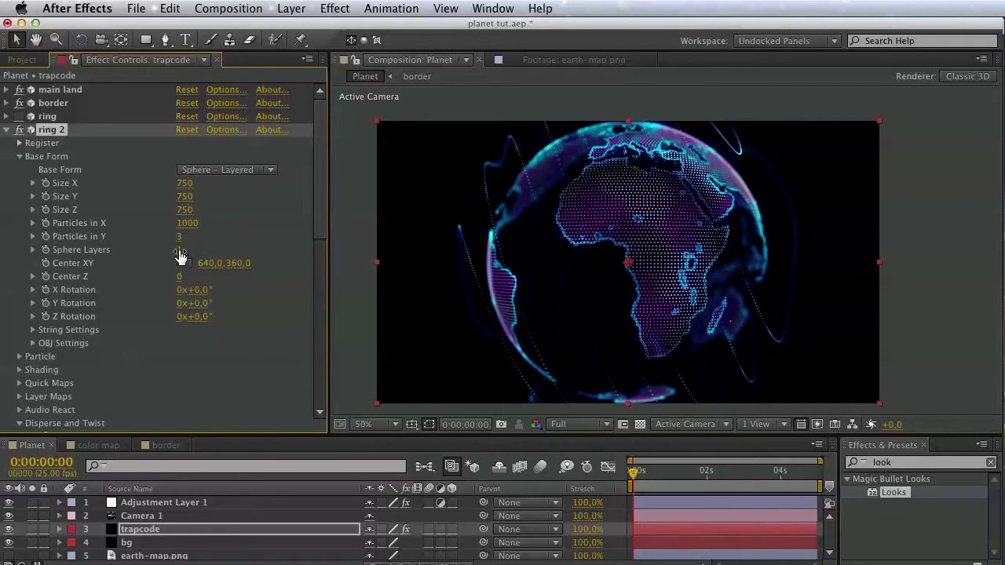
{"action": "left_click", "coordinate": [182, 238]}
{"action": "type", "text": "2"}
{"action": "key", "text": "Return"}
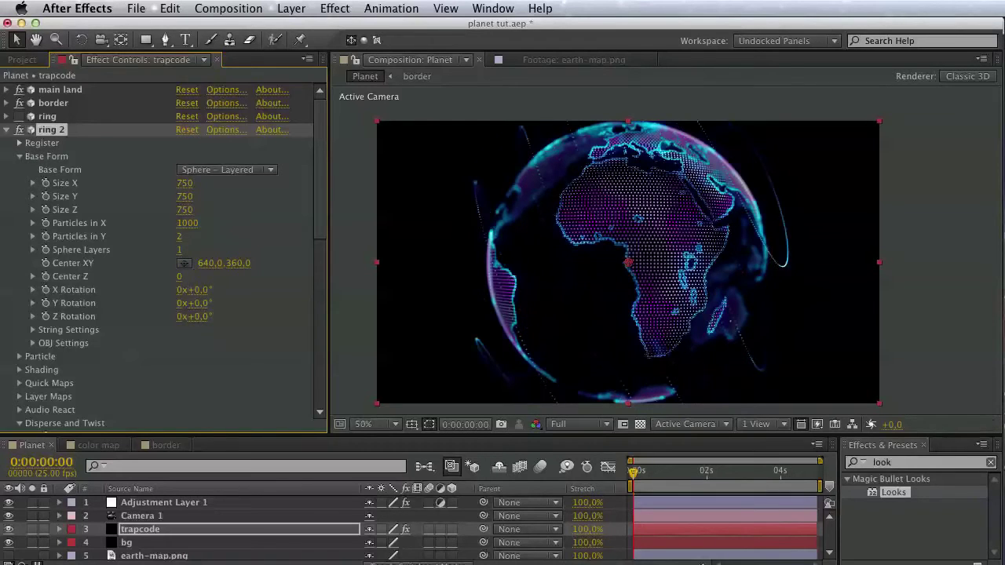
- Shrink ring 2 to 700 in Size X, Size Y and Size Z and check its distance from the planet
{"action": "scroll", "coordinate": [585, 247], "scroll_direction": "up", "scroll_amount": 2}
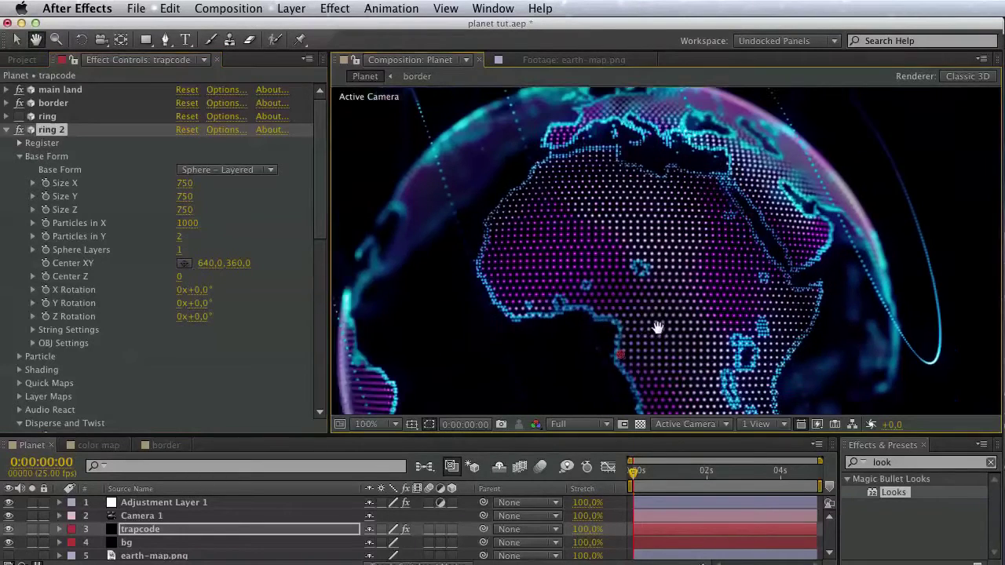
{"action": "left_click", "coordinate": [185, 184]}
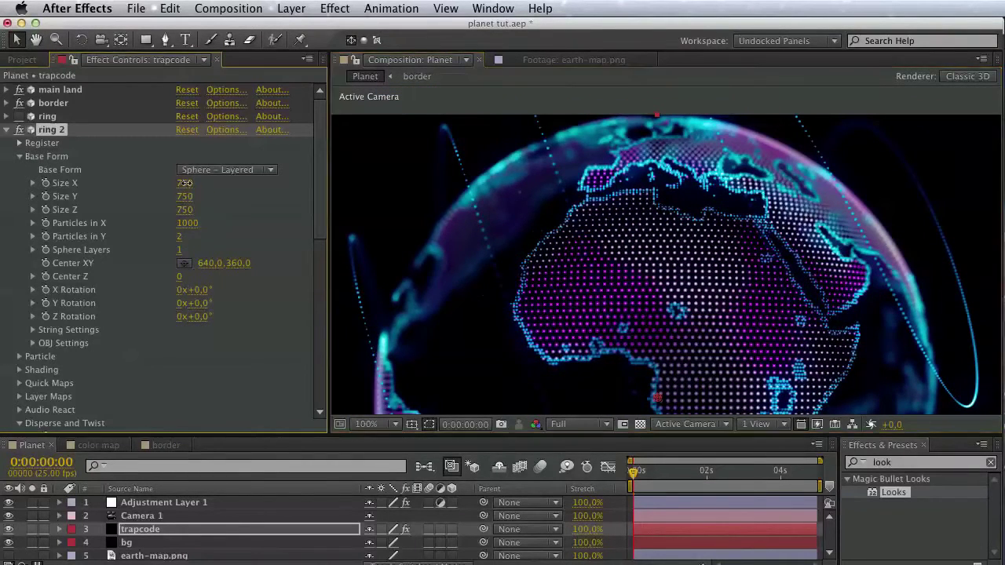
{"action": "type", "text": "700"}
{"action": "key", "text": "Return"}
{"action": "left_click", "coordinate": [186, 196]}
{"action": "type", "text": "7"}
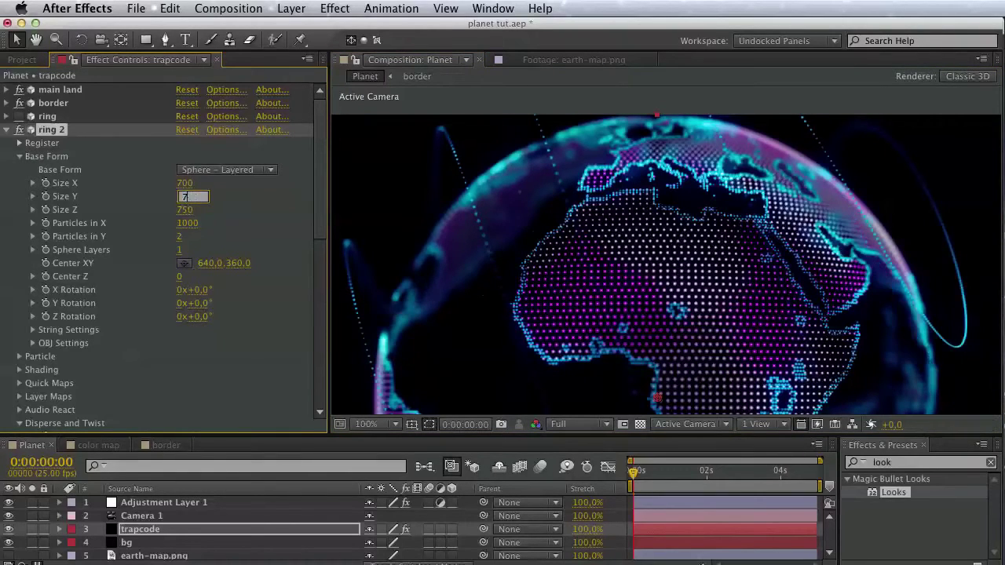
{"action": "left_click", "coordinate": [187, 210]}
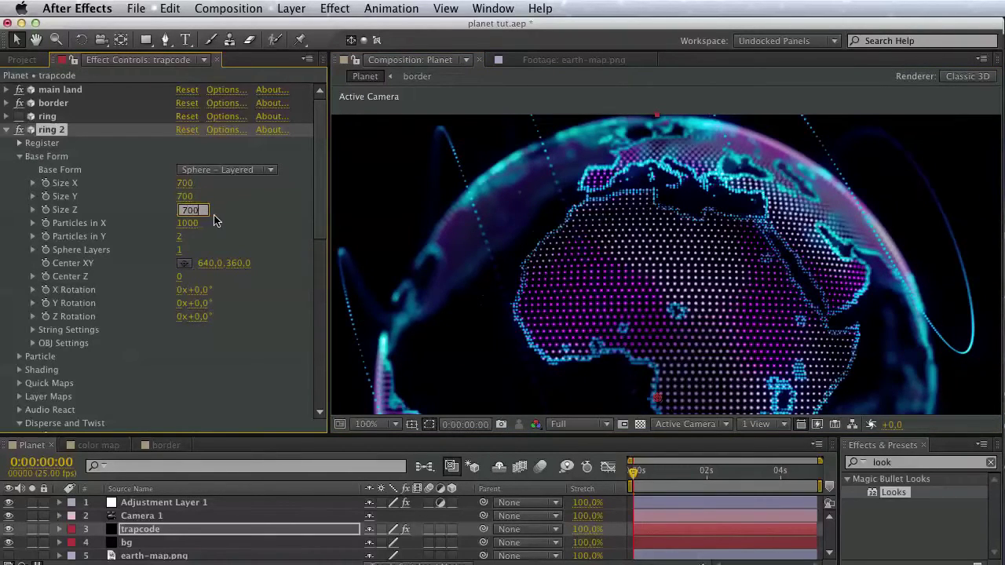
{"action": "key", "text": "Return"}
{"action": "left_click_drag", "start_coordinate": [716, 259], "coordinate": [744, 126]}
- Set the Strength of ring 2's Spherical Field Sphere 1 to 0 and check the twisted lines around the planet
{"action": "scroll", "coordinate": [247, 344], "scroll_direction": "down", "scroll_amount": 10}
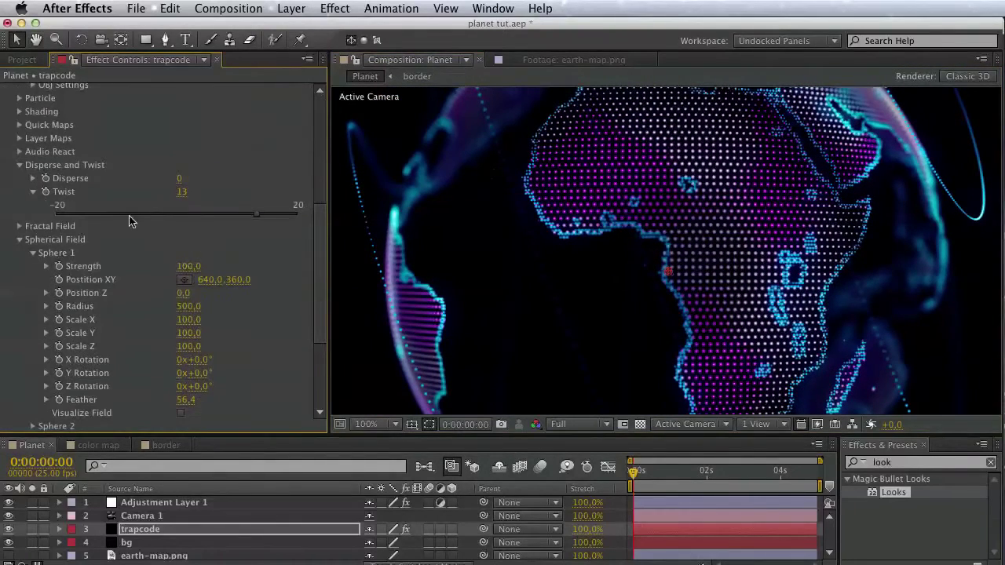
{"action": "scroll", "coordinate": [78, 251], "scroll_direction": "down", "scroll_amount": 2}
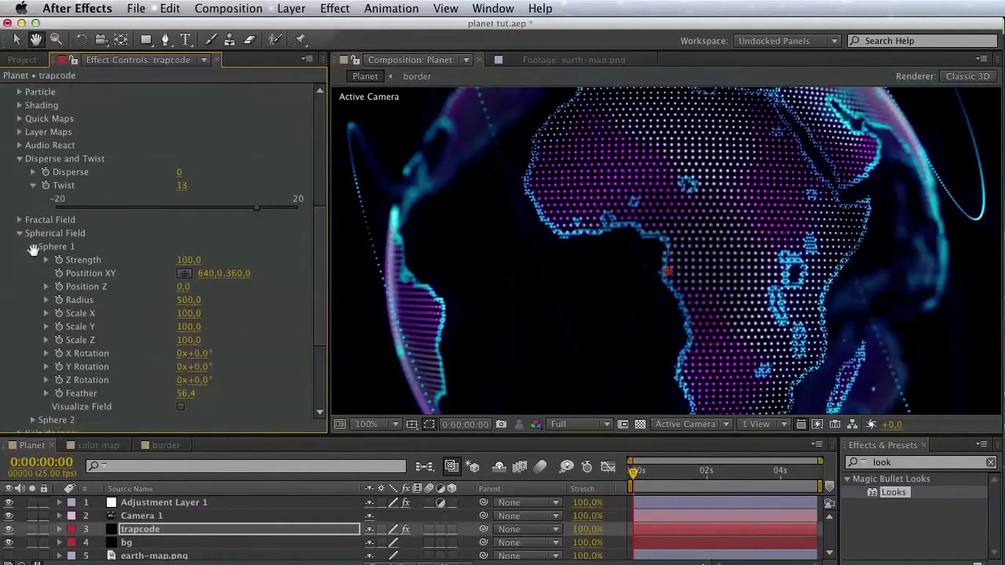
{"action": "left_click", "coordinate": [188, 232]}
{"action": "type", "text": "0"}
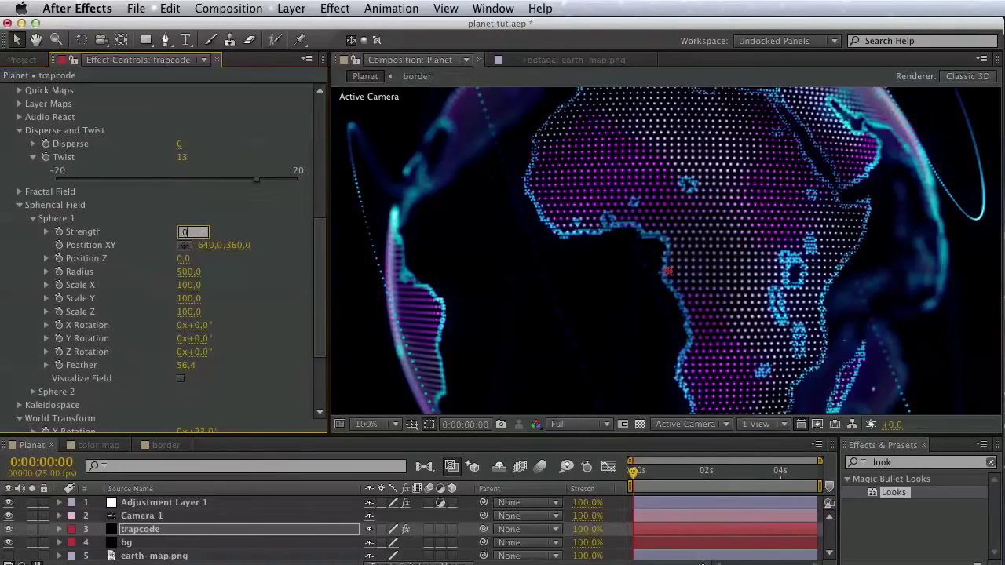
{"action": "key", "text": "Return"}
{"action": "key", "text": "space"}
{"action": "left_click_drag", "start_coordinate": [563, 321], "coordinate": [489, 311]}
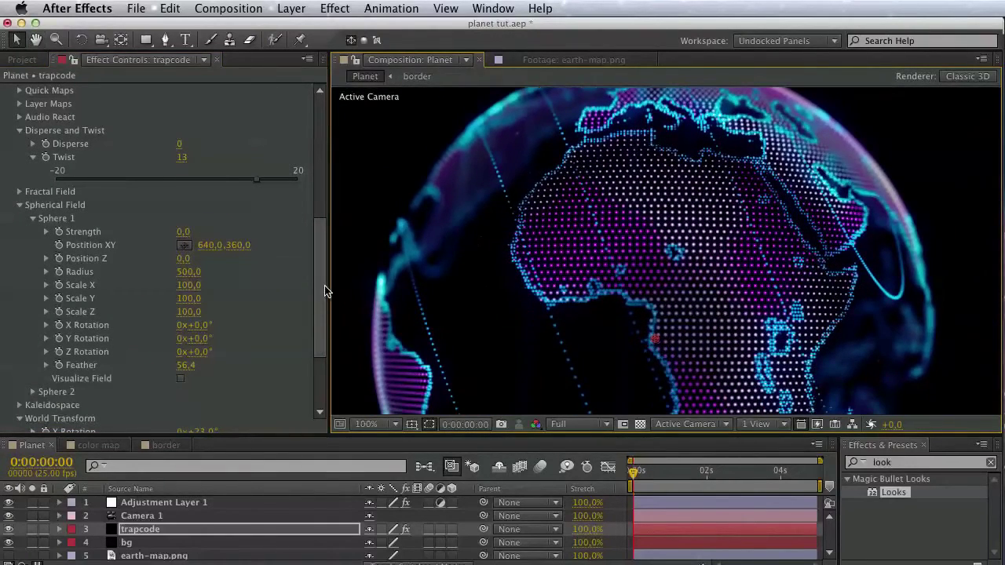
- Set ring 2's Size X, Size Y and Size Z to 730
{"action": "left_click_drag", "start_coordinate": [326, 287], "coordinate": [326, 126]}
{"action": "left_click", "coordinate": [189, 182]}
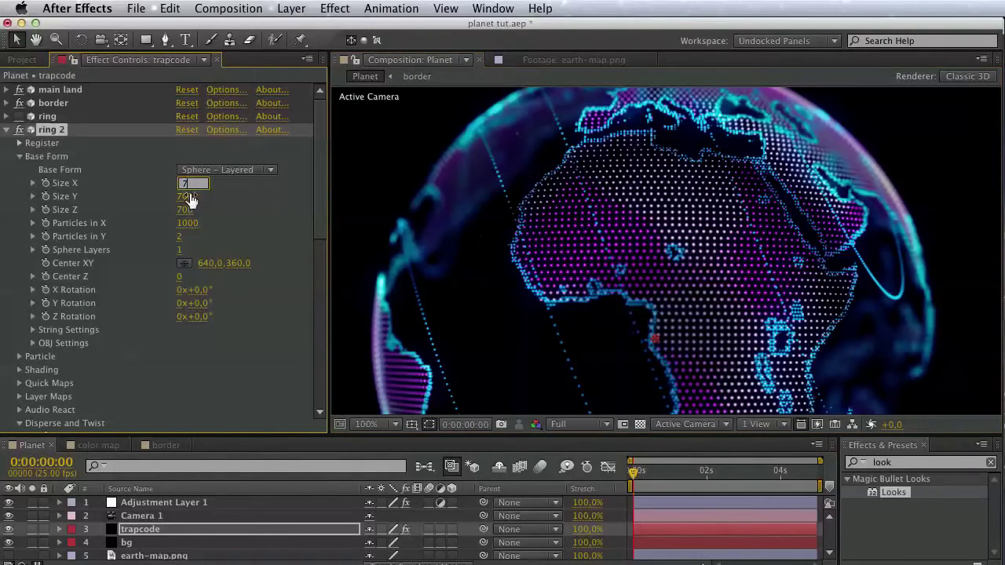
{"action": "type", "text": "730"}
{"action": "key", "text": "Tab"}
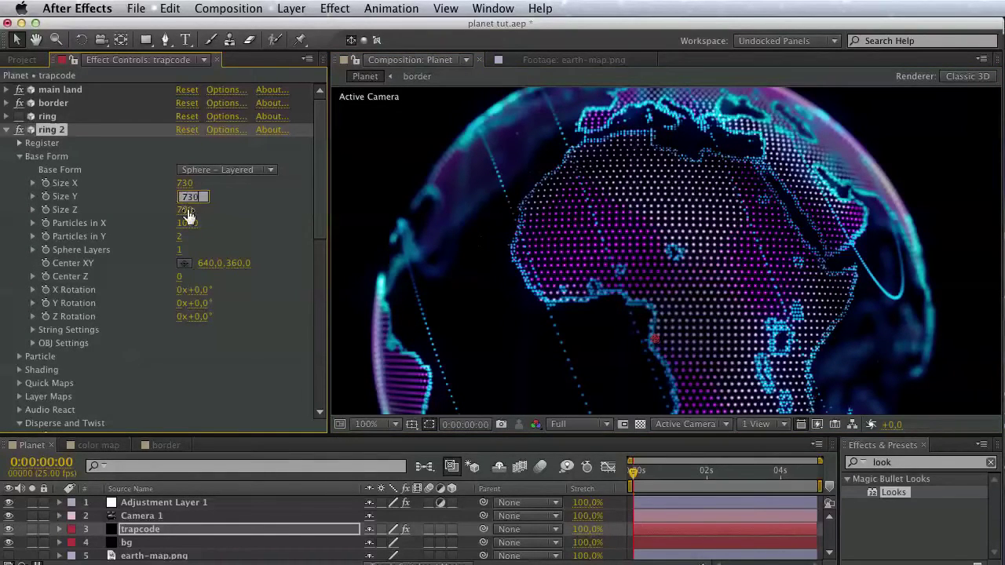
{"action": "key", "text": "Tab"}
{"action": "type", "text": "73"}
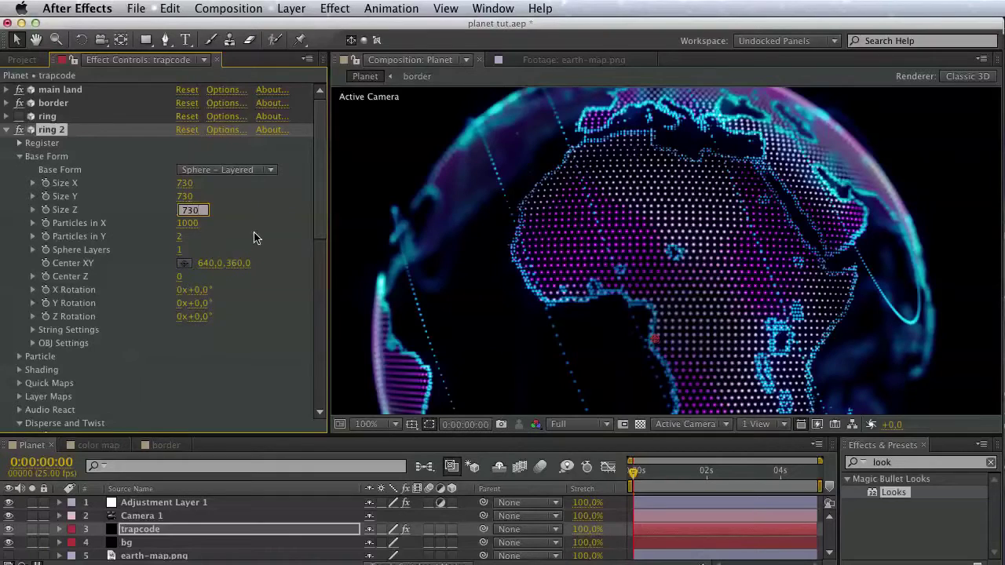
- Try 2000 for ring 2's Particles in X, raise it to 3000, and inspect the lines up close
{"action": "left_click", "coordinate": [187, 224]}
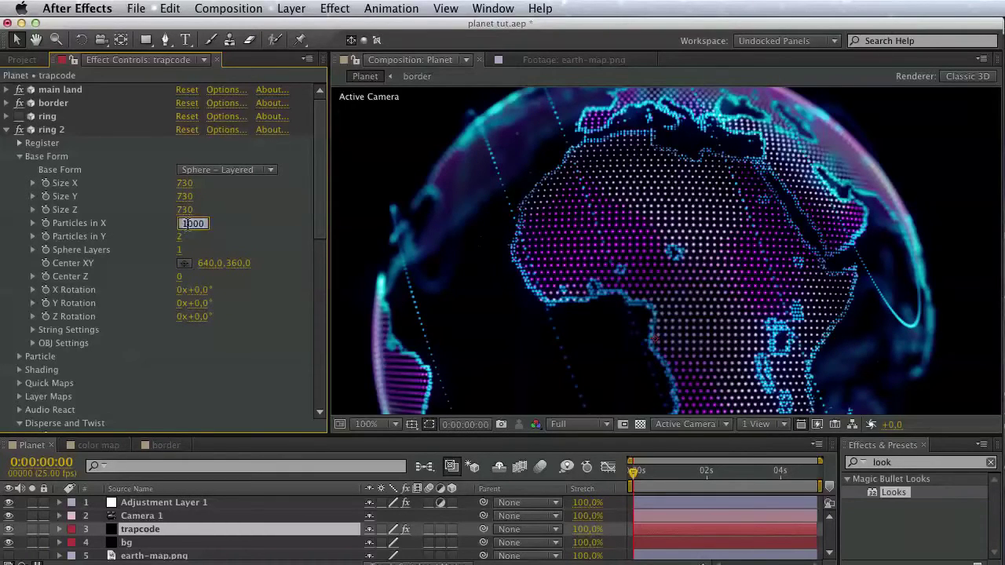
{"action": "type", "text": "2000"}
{"action": "key", "text": "Return"}
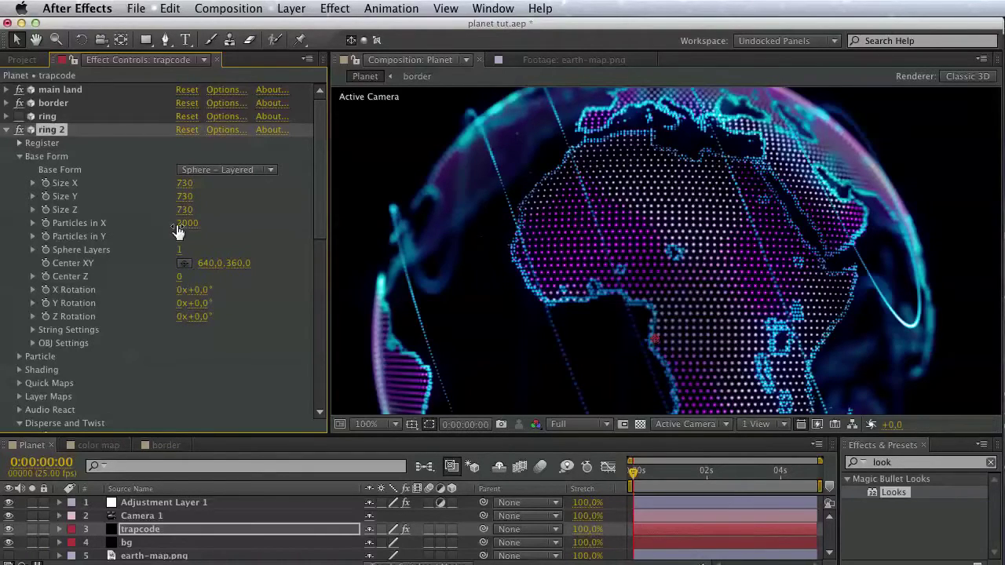
{"action": "left_click", "coordinate": [196, 225]}
{"action": "left_click", "coordinate": [186, 223]}
{"action": "left_click", "coordinate": [253, 233]}
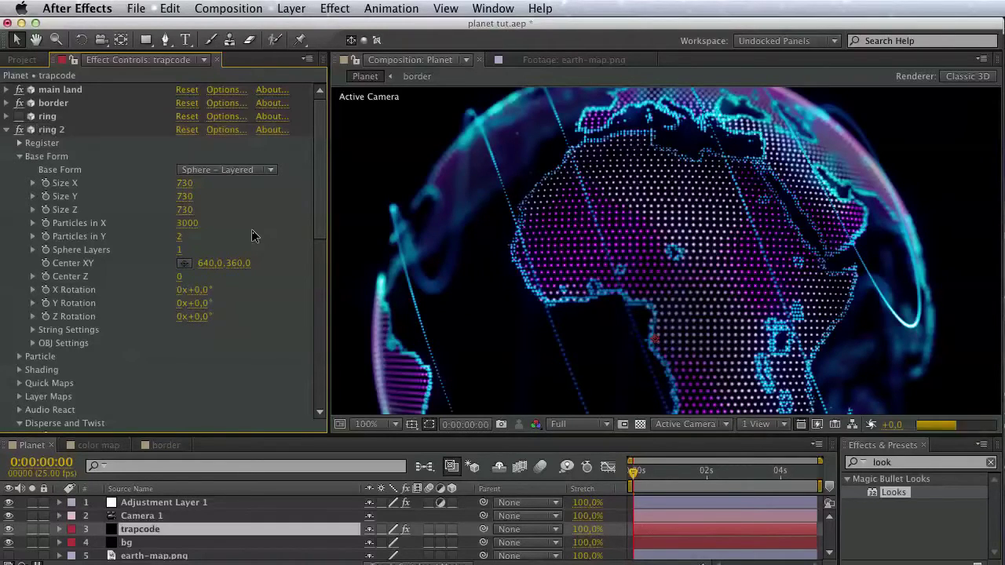
{"action": "key", "text": "space"}
{"action": "left_click_drag", "start_coordinate": [536, 249], "coordinate": [542, 197]}
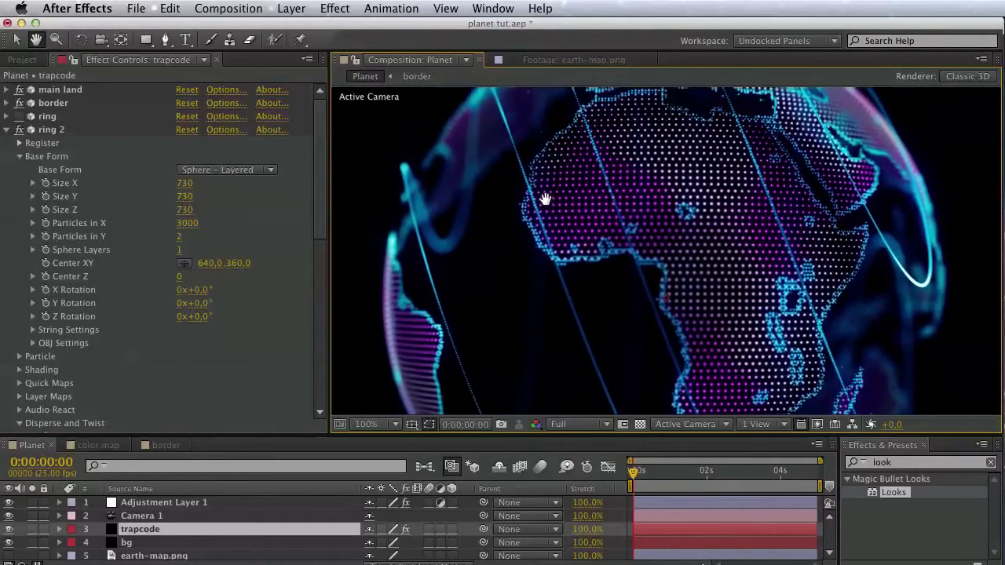
{"action": "key", "text": "v"}
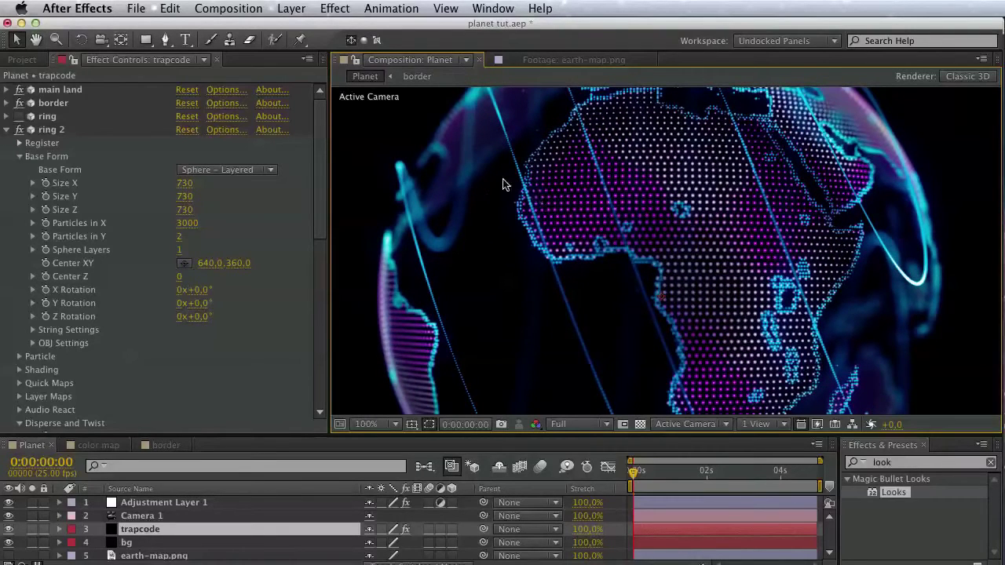
- Try 3 for ring 2's Particles in Y and inspect the lines around the planet
{"action": "left_click", "coordinate": [181, 237]}
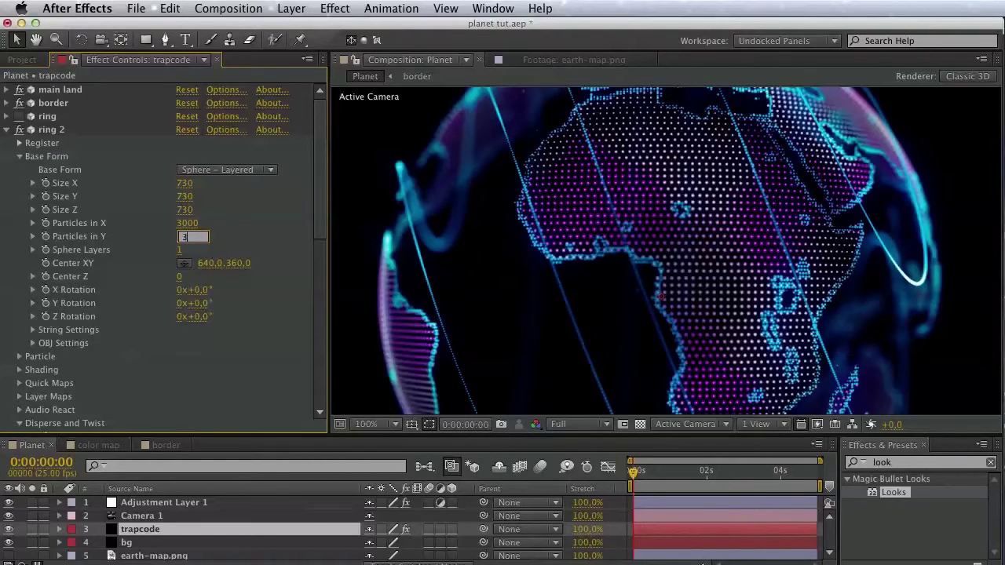
{"action": "key", "text": "Return"}
{"action": "key", "text": "h"}
{"action": "mouse_move", "coordinate": [583, 238]}
{"action": "left_mouse_down"}
{"action": "mouse_move", "coordinate": [613, 327]}
{"action": "mouse_move", "coordinate": [601, 209]}
{"action": "mouse_move", "coordinate": [596, 245]}
{"action": "left_mouse_up"}
{"action": "key", "text": "v"}
- Set ring 2's Particles in Y to 1 and check the line wrapping around the planet
{"action": "left_click", "coordinate": [181, 237]}
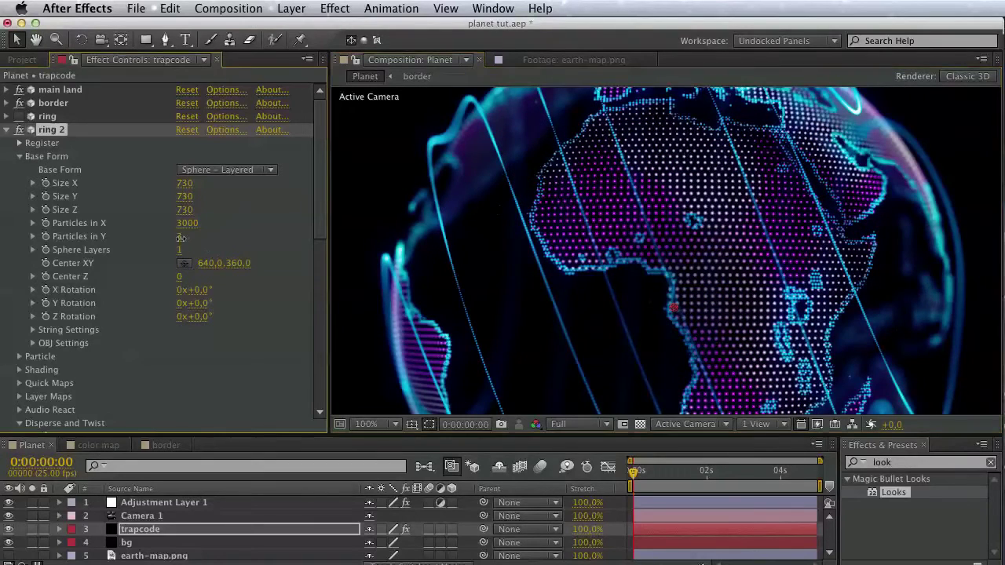
{"action": "type", "text": "1"}
{"action": "key", "text": "Return"}
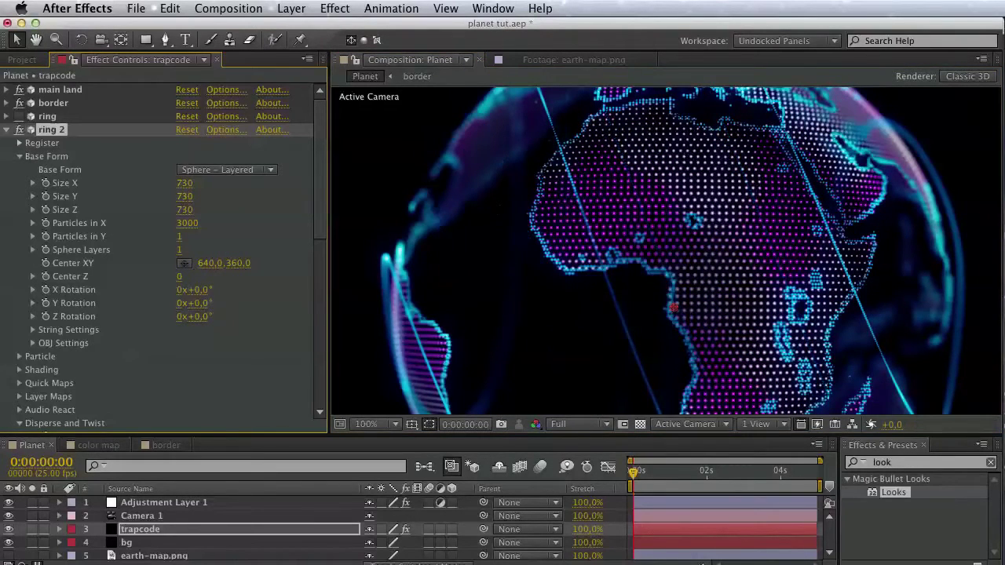
{"action": "key", "text": "space"}
{"action": "left_click_drag", "start_coordinate": [616, 216], "coordinate": [609, 130]}
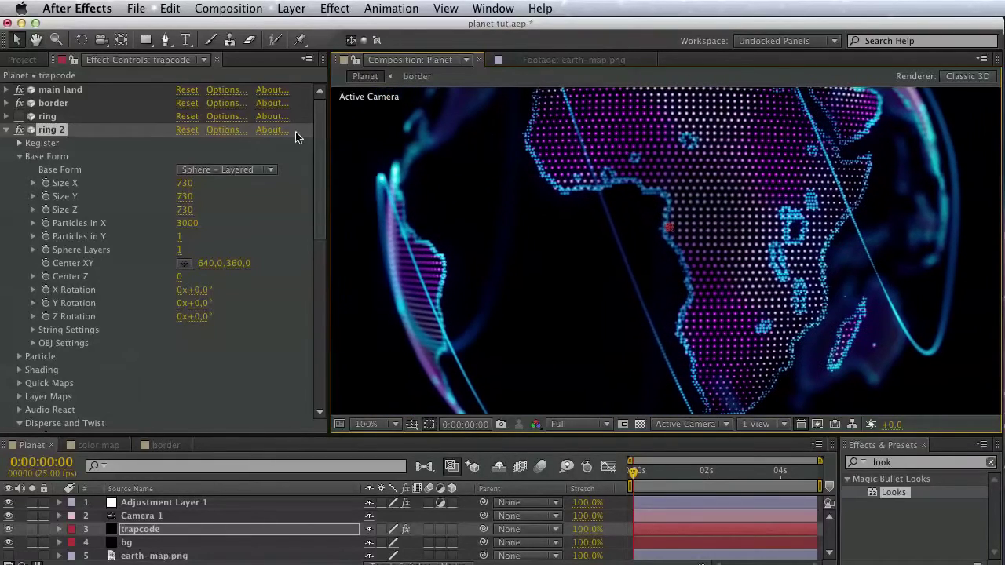
- Change ring 2's particle Color to pink, check the line in the composition, and save the project
{"action": "left_click", "coordinate": [7, 129]}
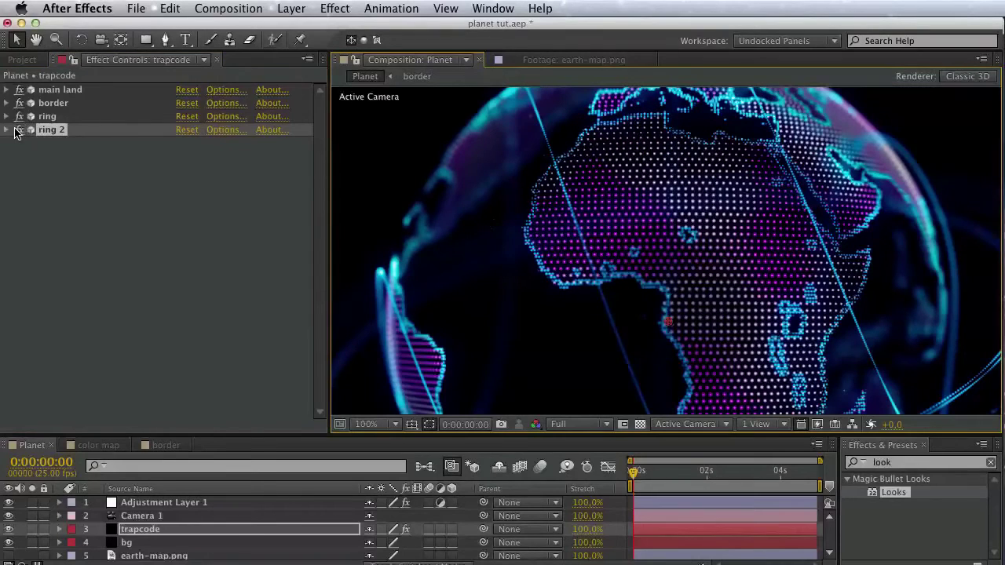
{"action": "left_click", "coordinate": [6, 130]}
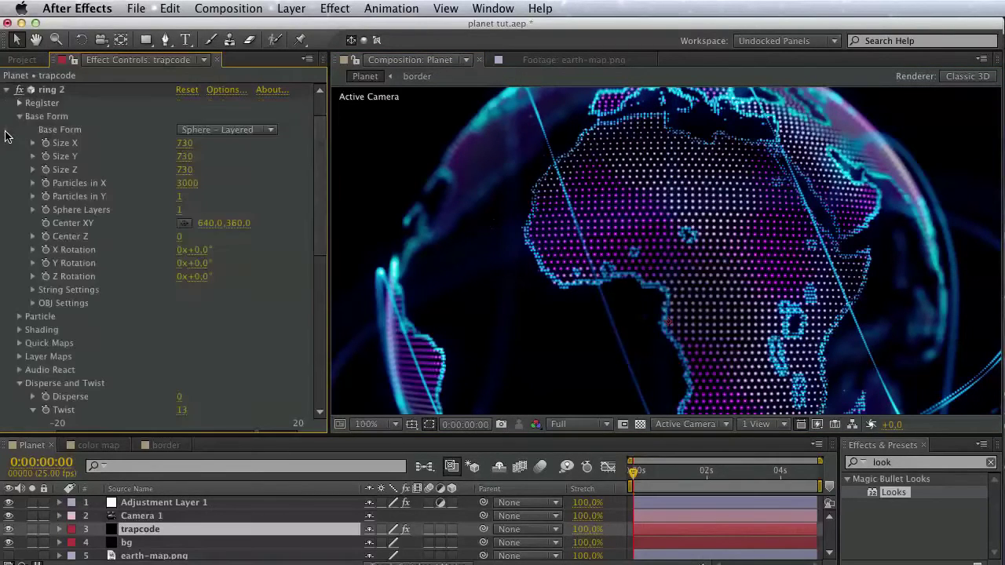
{"action": "scroll", "coordinate": [206, 317], "scroll_direction": "down", "scroll_amount": 5}
{"action": "scroll", "coordinate": [81, 214], "scroll_direction": "up", "scroll_amount": 3}
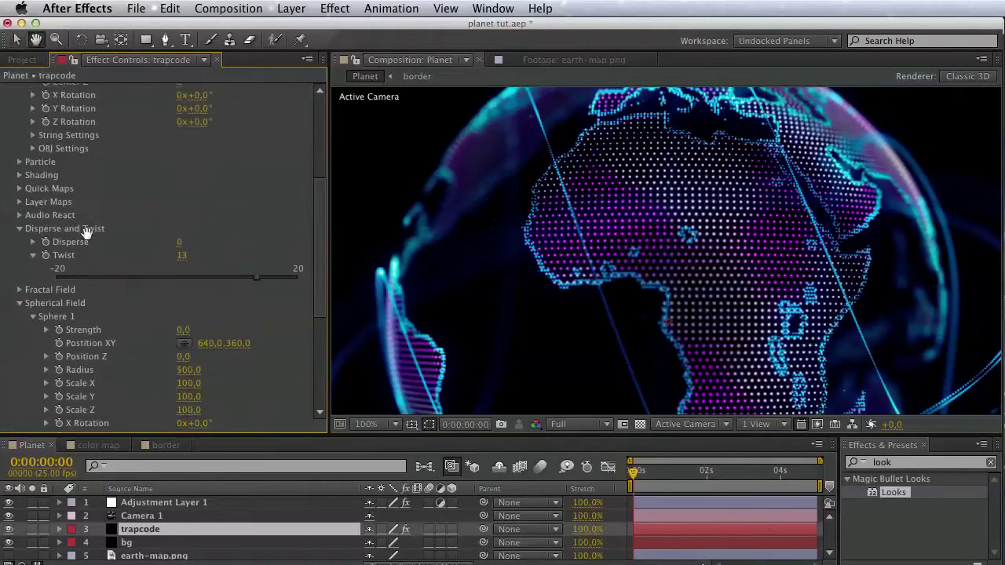
{"action": "left_click", "coordinate": [19, 232]}
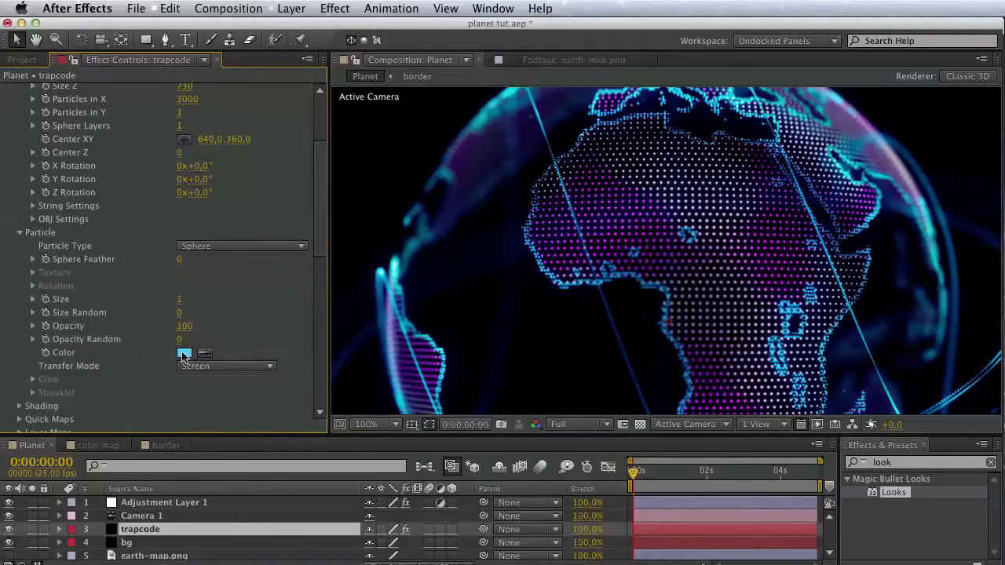
{"action": "left_click", "coordinate": [183, 353]}
{"action": "left_click", "coordinate": [837, 455]}
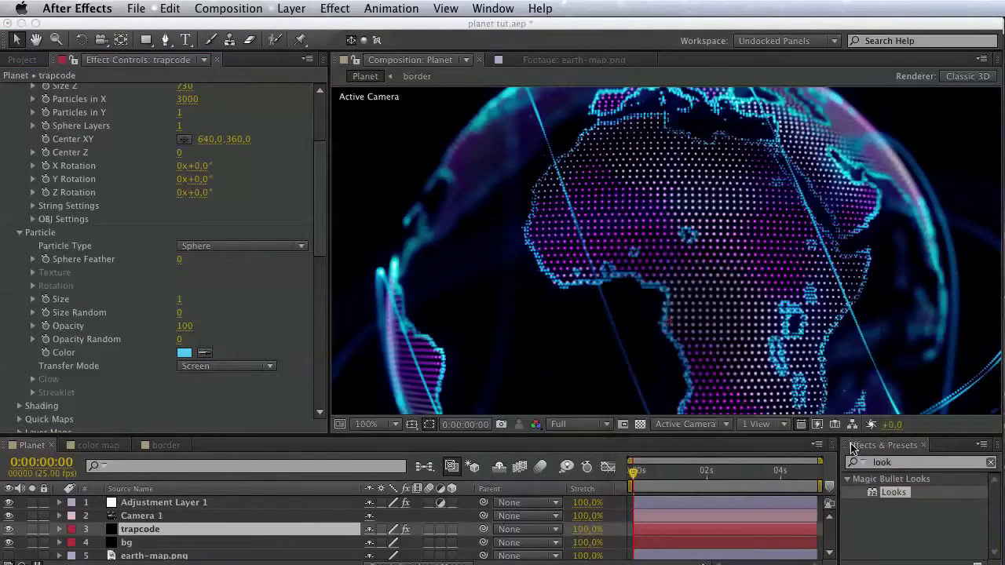
{"action": "key", "text": "space"}
{"action": "left_click_drag", "start_coordinate": [777, 348], "coordinate": [735, 340]}
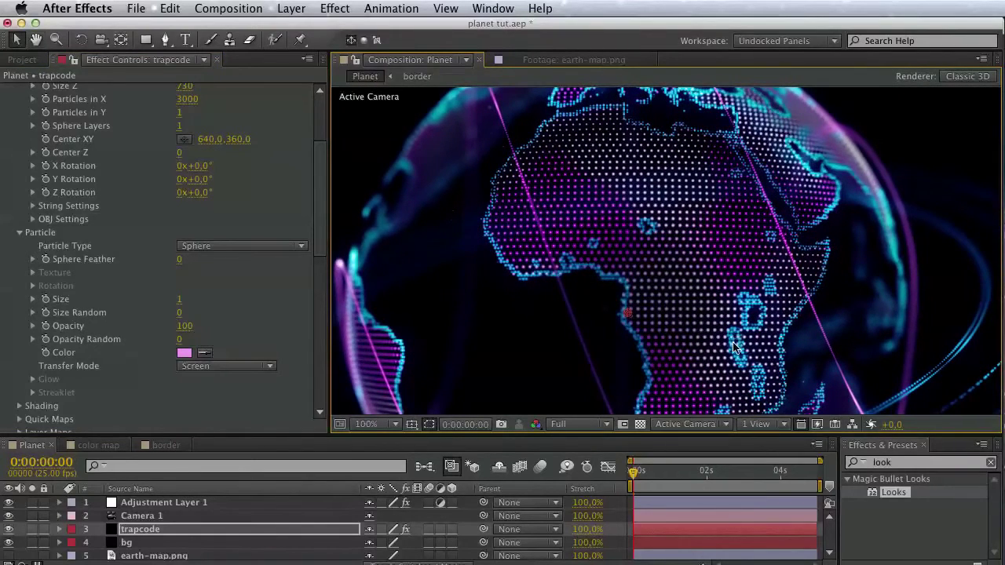
{"action": "key", "text": "super+s"}
- Duplicate the main land effect on the trapcode layer
{"action": "scroll", "coordinate": [138, 275], "scroll_direction": "up", "scroll_amount": 5}
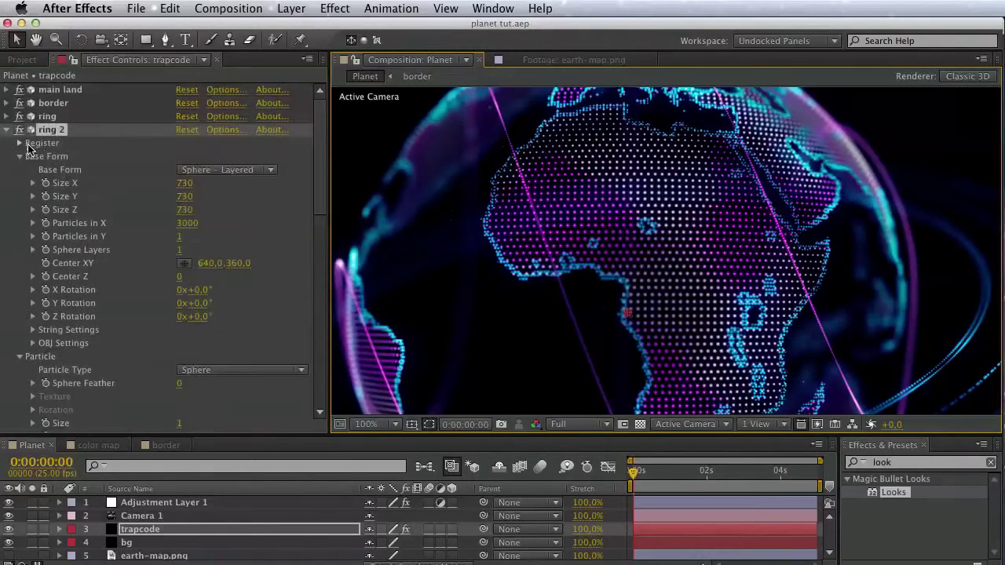
{"action": "left_click", "coordinate": [7, 130]}
{"action": "left_click", "coordinate": [52, 93]}
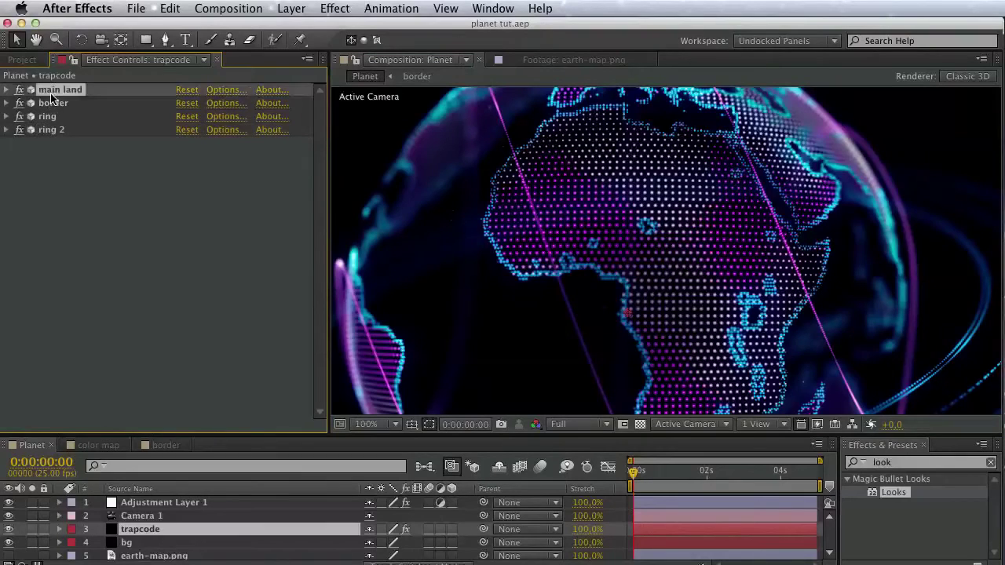
{"action": "left_click", "coordinate": [55, 193]}
{"action": "left_click", "coordinate": [46, 103]}
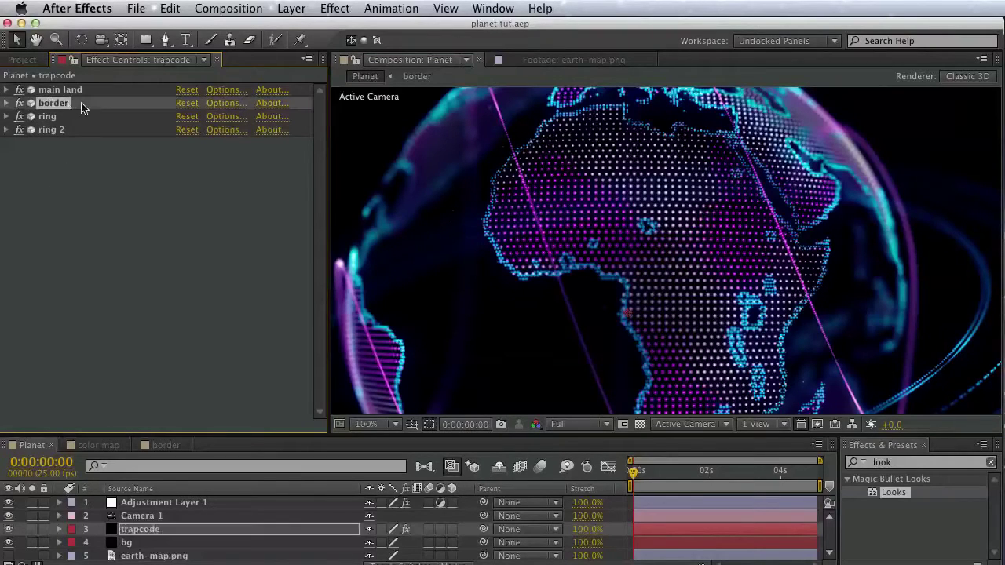
{"action": "left_click", "coordinate": [61, 91]}
{"action": "left_click", "coordinate": [171, 9]}
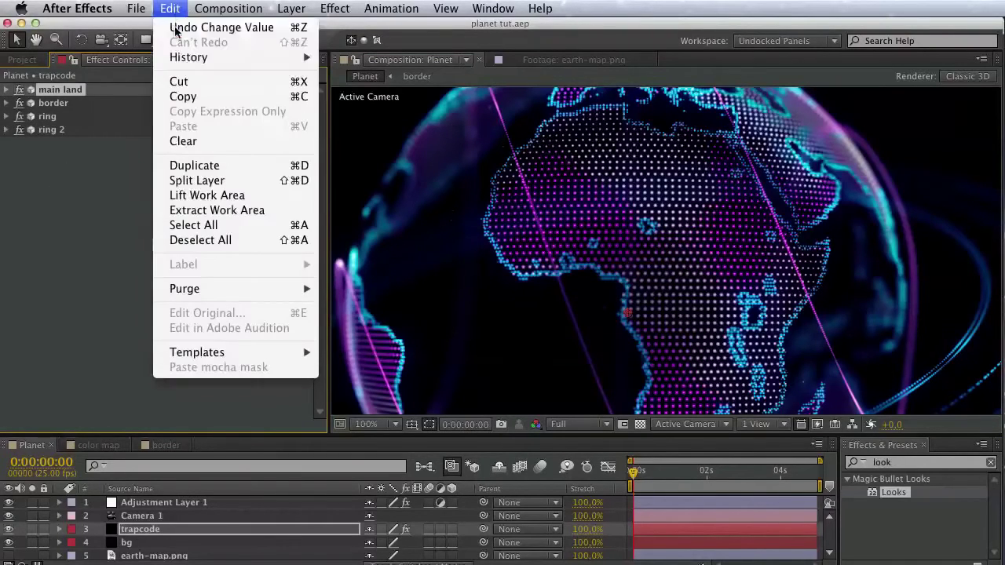
{"action": "left_click", "coordinate": [195, 165]}
- Move the duplicated main land effect below ring 2 and rename it "land 2"
{"action": "left_click", "coordinate": [7, 103]}
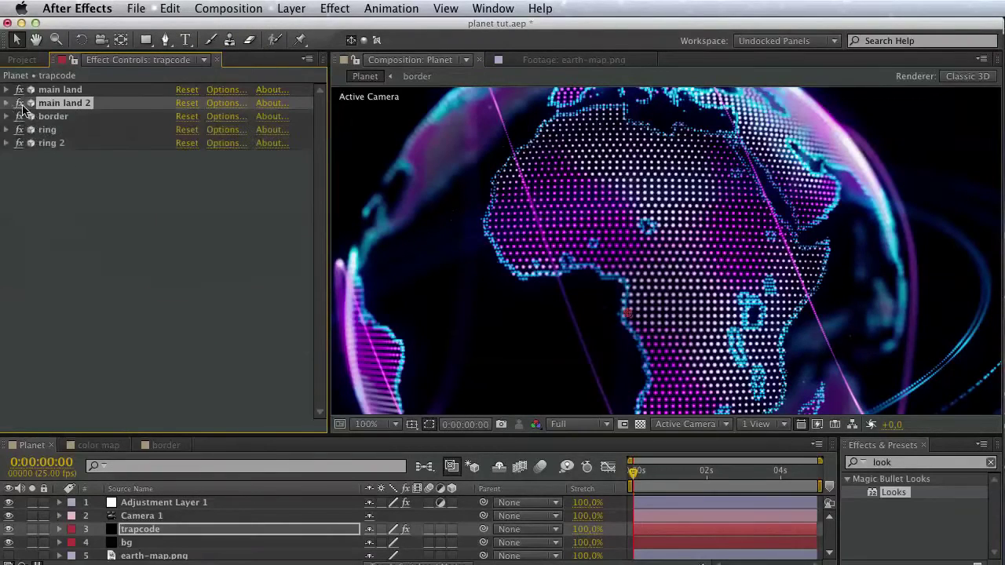
{"action": "left_click_drag", "start_coordinate": [63, 103], "coordinate": [55, 163]}
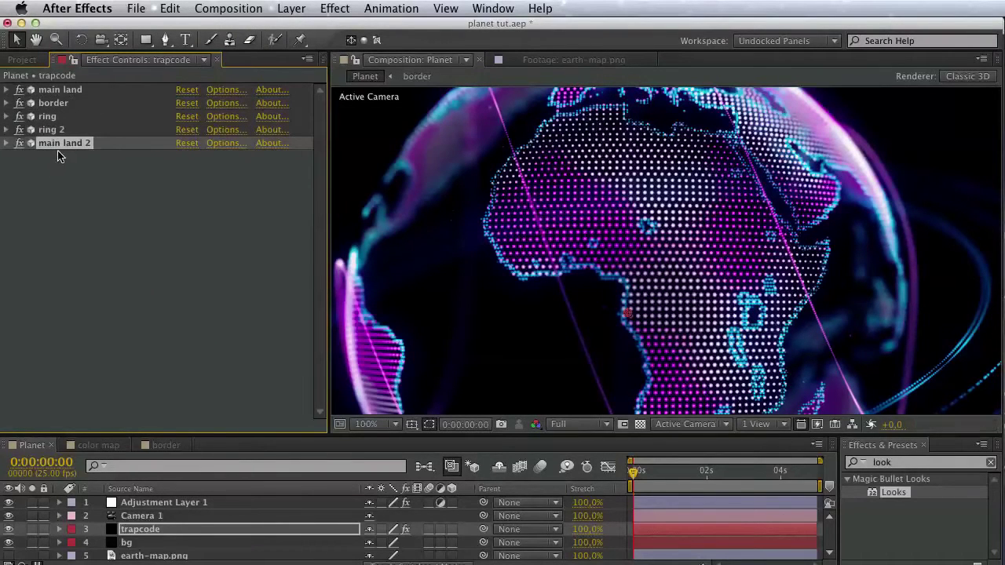
{"action": "key", "text": "Return"}
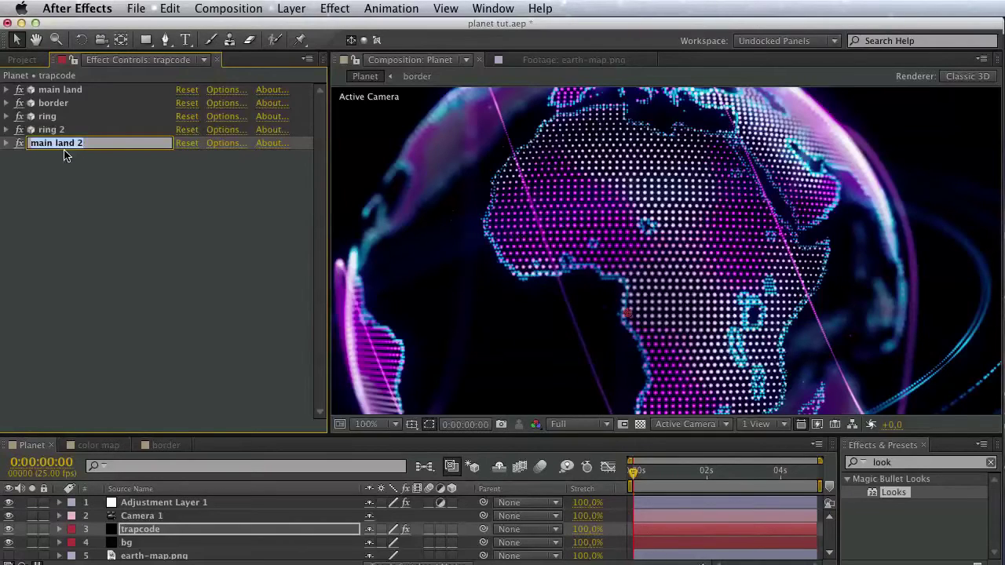
{"action": "type", "text": "land 2"}
{"action": "key", "text": "Return"}
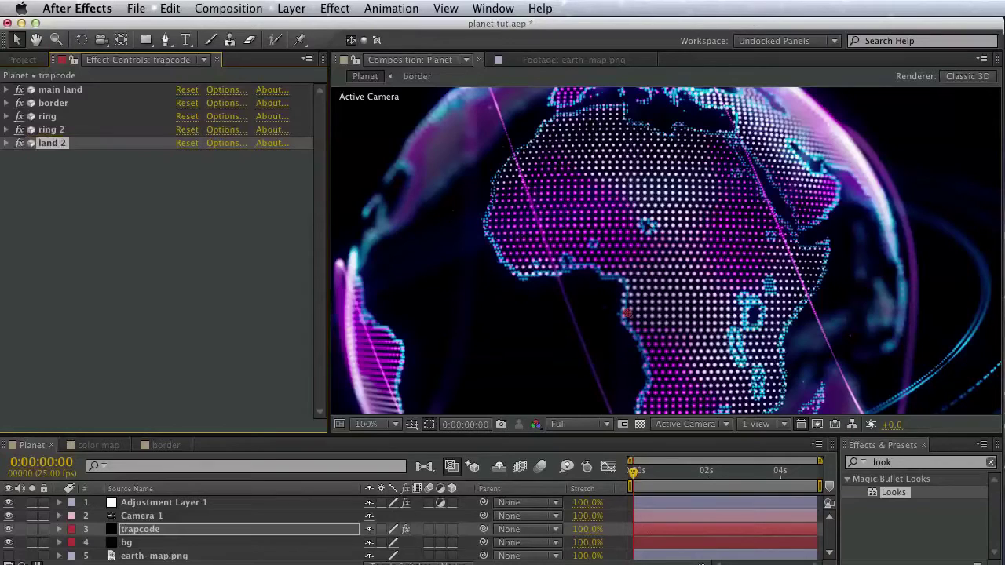
- Try 1000 for land 2's Size X and Size Y and 100 for its Size Z
{"action": "left_click", "coordinate": [7, 144]}
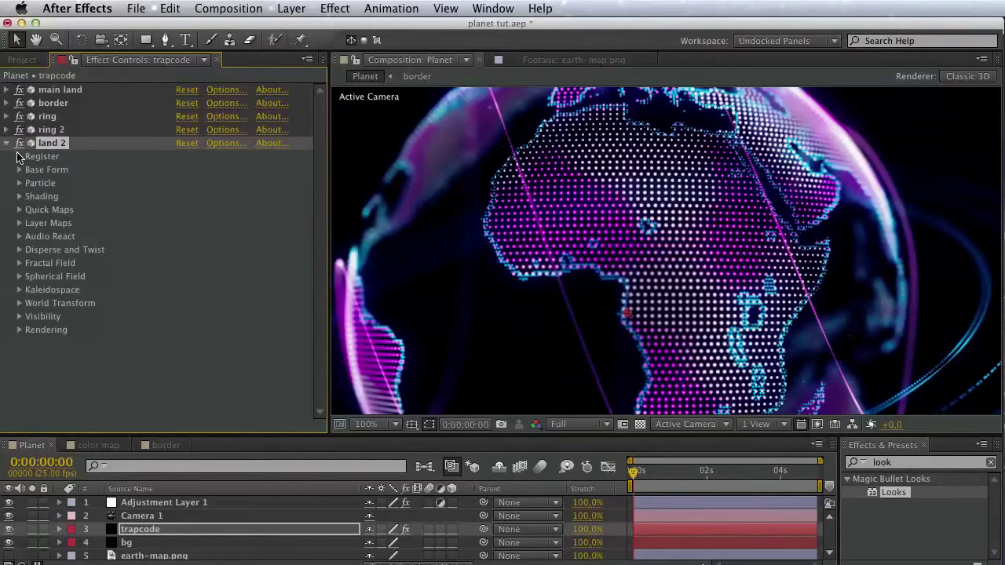
{"action": "left_click", "coordinate": [21, 170]}
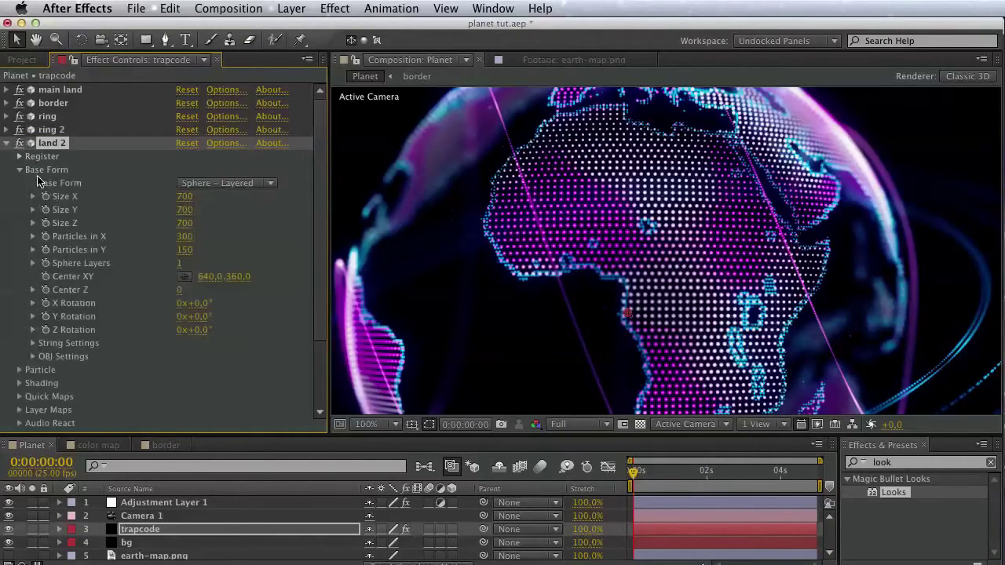
{"action": "left_click", "coordinate": [185, 196]}
{"action": "type", "text": "1000"}
{"action": "left_click", "coordinate": [187, 211]}
{"action": "type", "text": "1000"}
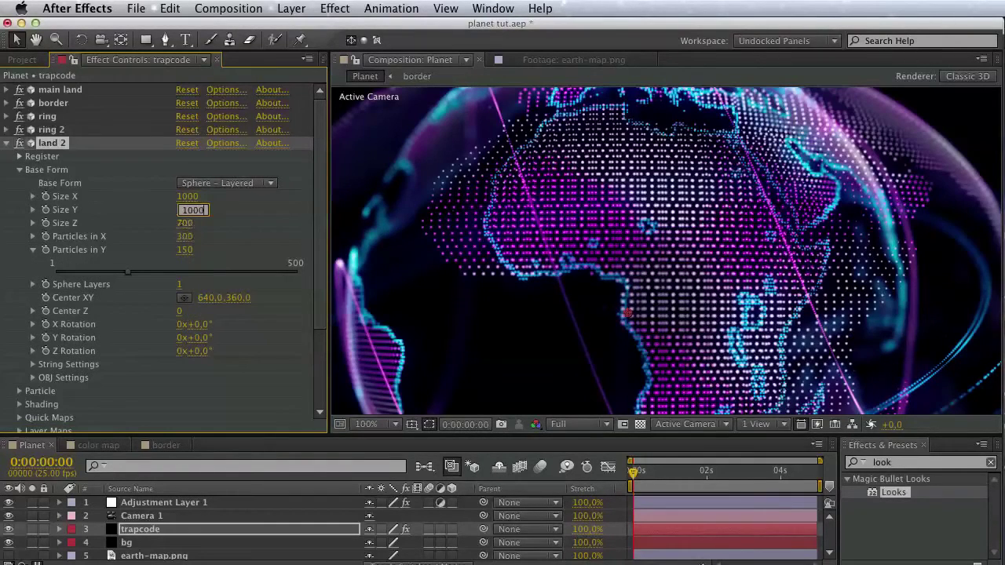
{"action": "left_click", "coordinate": [185, 223]}
{"action": "type", "text": "100"}
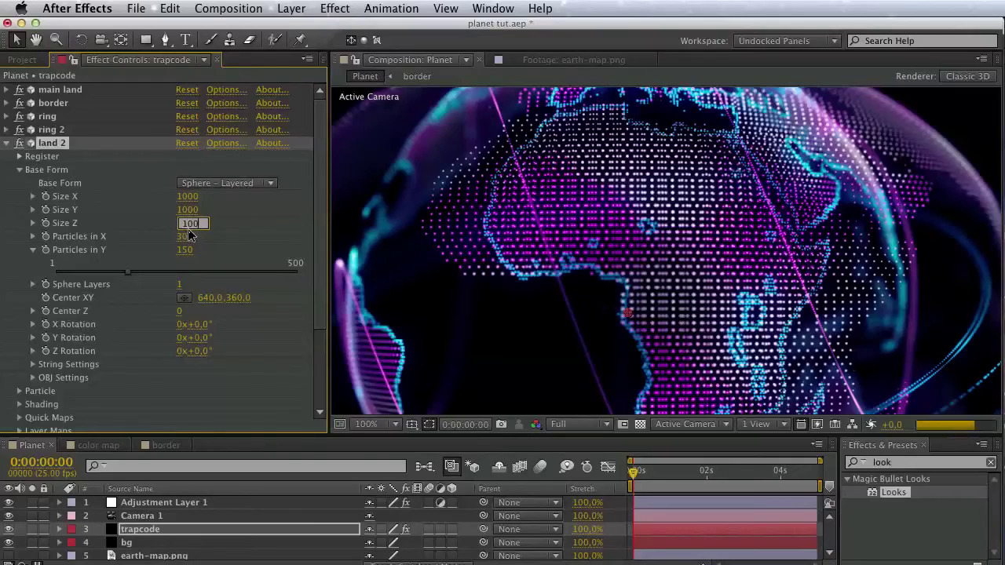
{"action": "key", "text": "Return"}
{"action": "scroll", "coordinate": [750, 244], "scroll_direction": "down", "scroll_amount": 2}
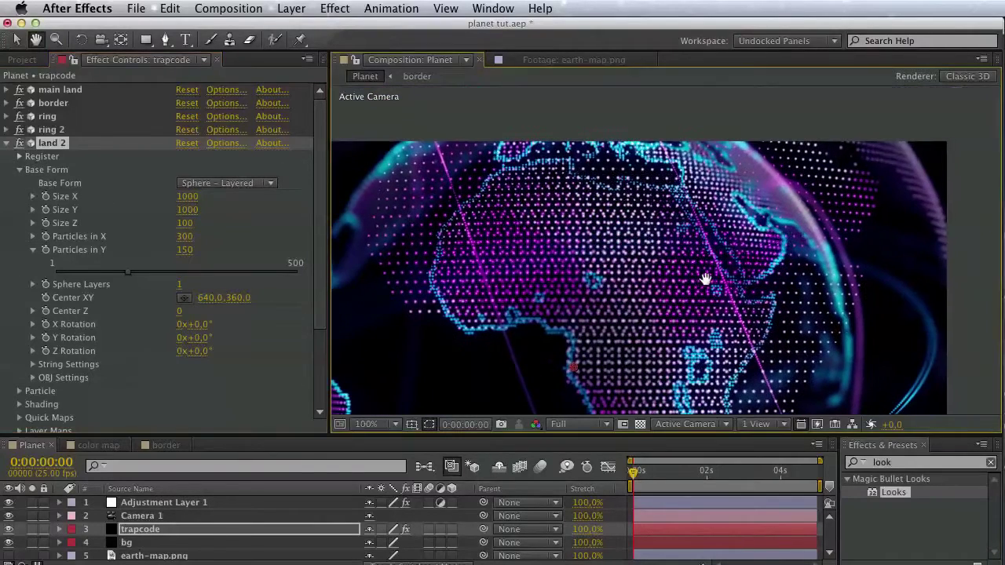
{"action": "left_click_drag", "start_coordinate": [724, 272], "coordinate": [740, 196]}
- Set land 2's Size X, Size Y and Size Z to 1200 and check the outer sphere
{"action": "left_click", "coordinate": [192, 197]}
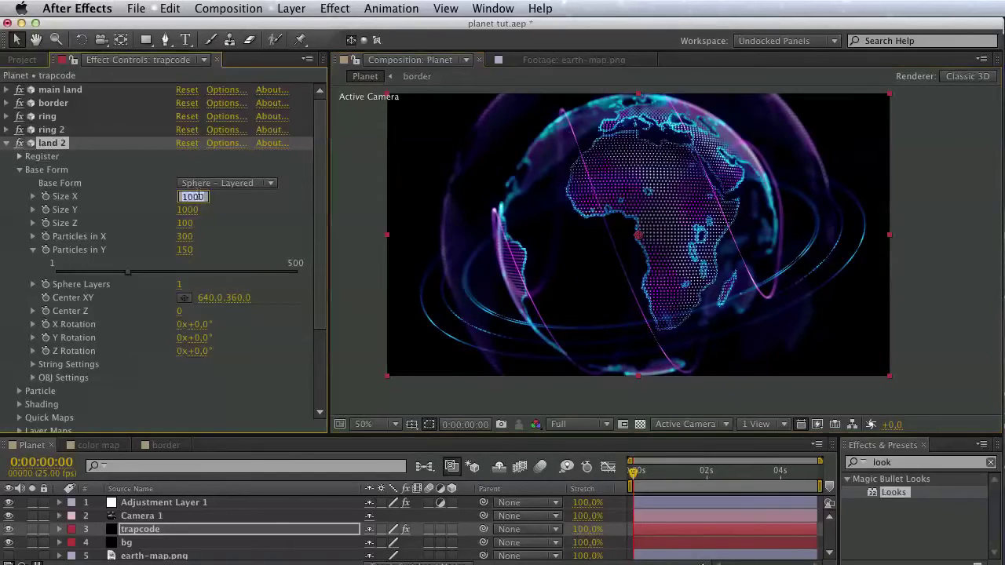
{"action": "type", "text": "1200"}
{"action": "left_click", "coordinate": [193, 211]}
{"action": "type", "text": "1200"}
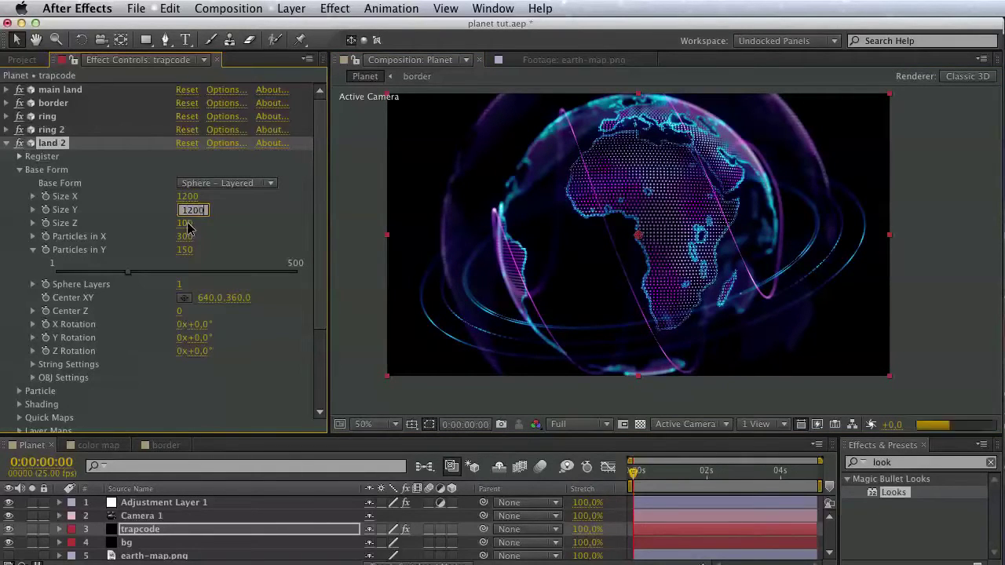
{"action": "key", "text": "Return"}
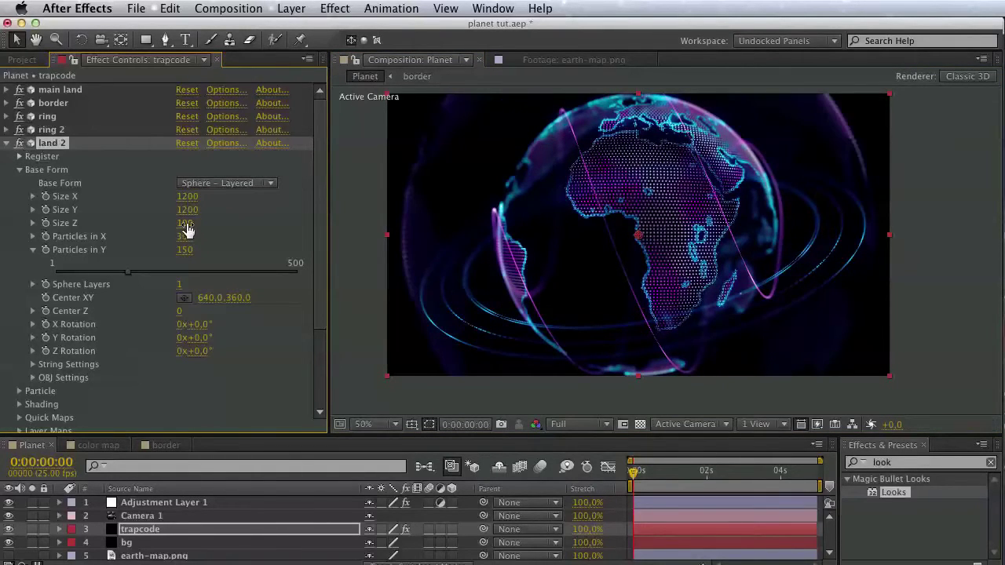
{"action": "left_click", "coordinate": [187, 224]}
{"action": "type", "text": "120"}
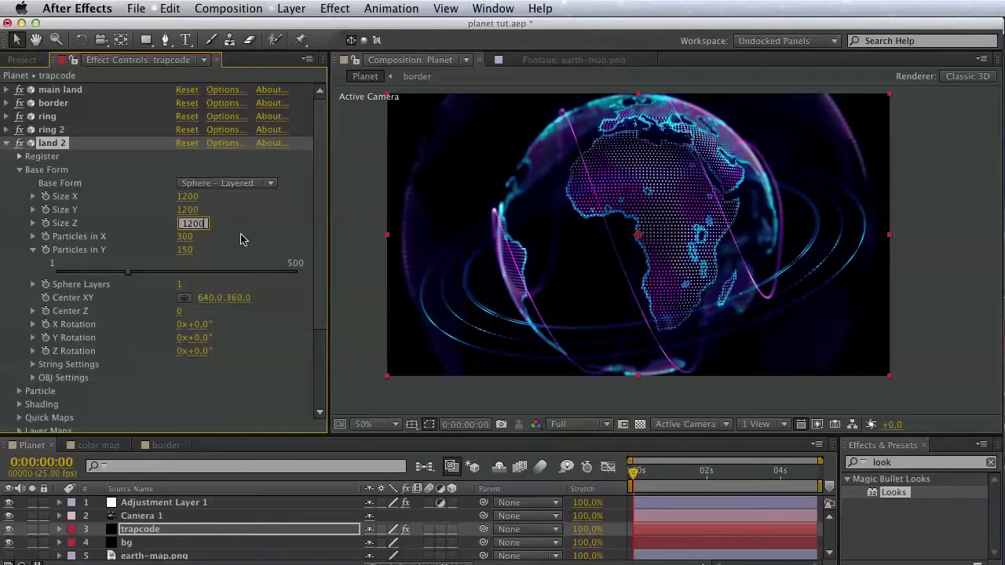
{"action": "key", "text": "Return"}
{"action": "key", "text": "space"}
{"action": "mouse_move", "coordinate": [583, 225]}
{"action": "left_mouse_down"}
{"action": "mouse_move", "coordinate": [585, 235]}
{"action": "mouse_move", "coordinate": [586, 223]}
{"action": "left_mouse_up"}
{"action": "key", "text": "v"}
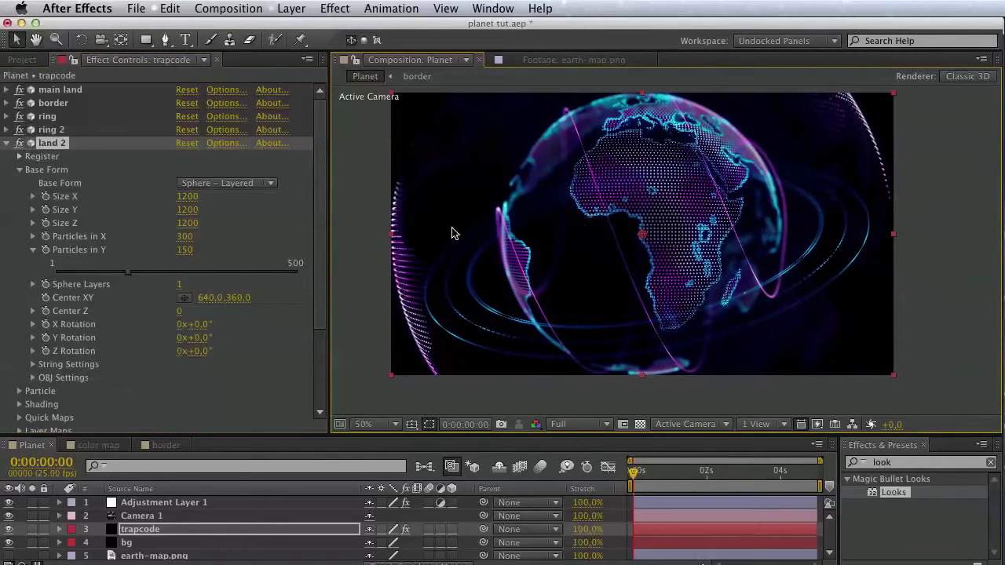
- Reduce Camera 1's Zoom to 1418.8 pixels and inspect the outer land particles up close
{"action": "left_click", "coordinate": [154, 518]}
{"action": "left_click", "coordinate": [60, 516]}
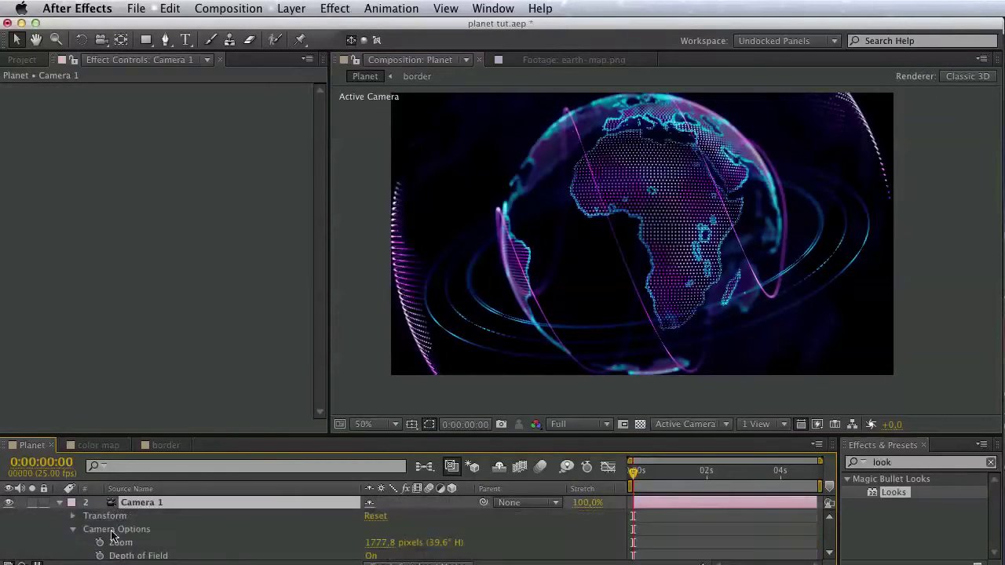
{"action": "scroll", "coordinate": [219, 538], "scroll_direction": "down", "scroll_amount": 3}
{"action": "left_click", "coordinate": [371, 534]}
{"action": "left_click", "coordinate": [375, 520]}
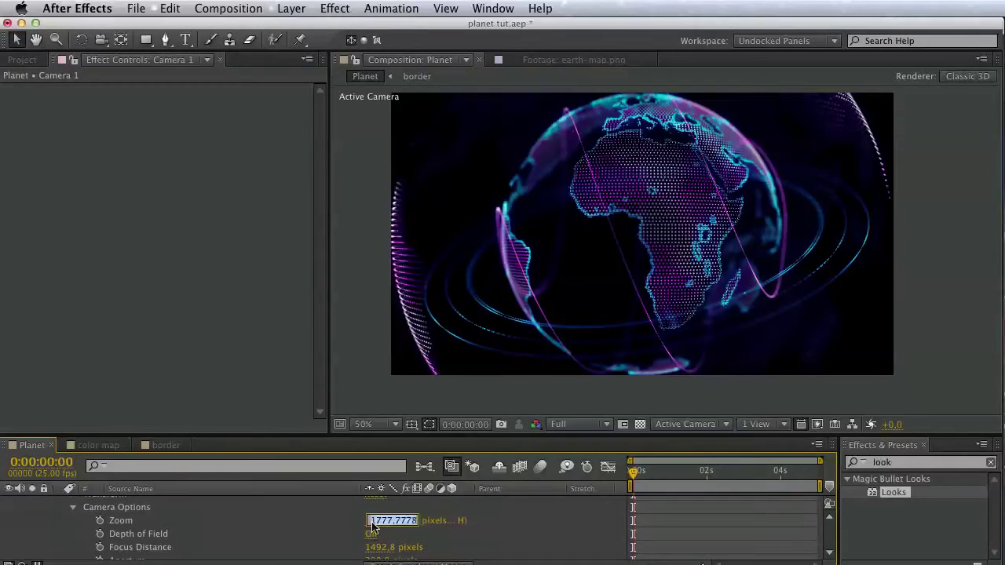
{"action": "key", "text": "Return"}
{"action": "left_click_drag", "start_coordinate": [369, 521], "coordinate": [228, 519]}
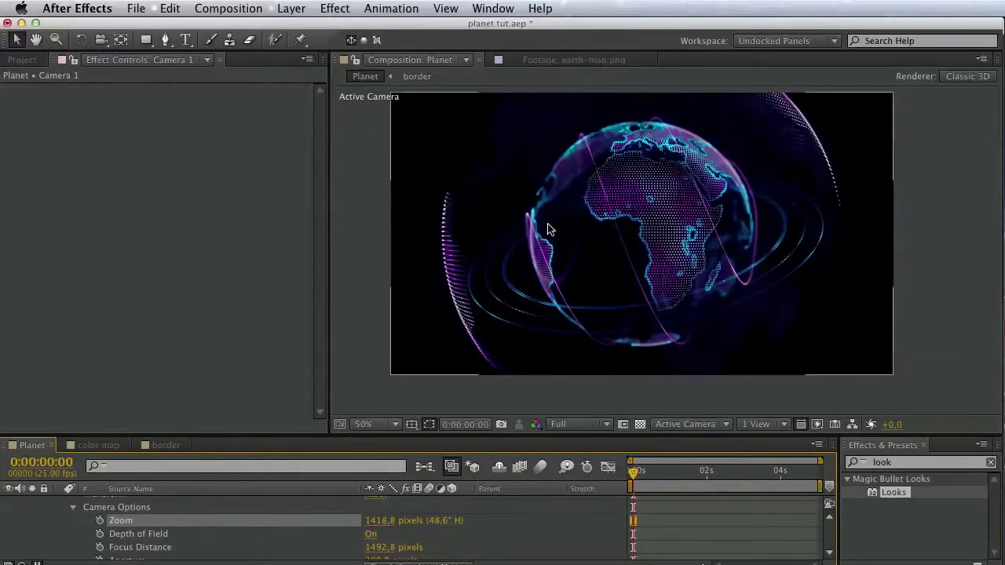
{"action": "left_click_drag", "start_coordinate": [548, 227], "coordinate": [750, 168]}
{"action": "scroll", "coordinate": [545, 262], "scroll_direction": "up", "scroll_amount": 1}
{"action": "scroll", "coordinate": [130, 540], "scroll_direction": "up", "scroll_amount": 3}
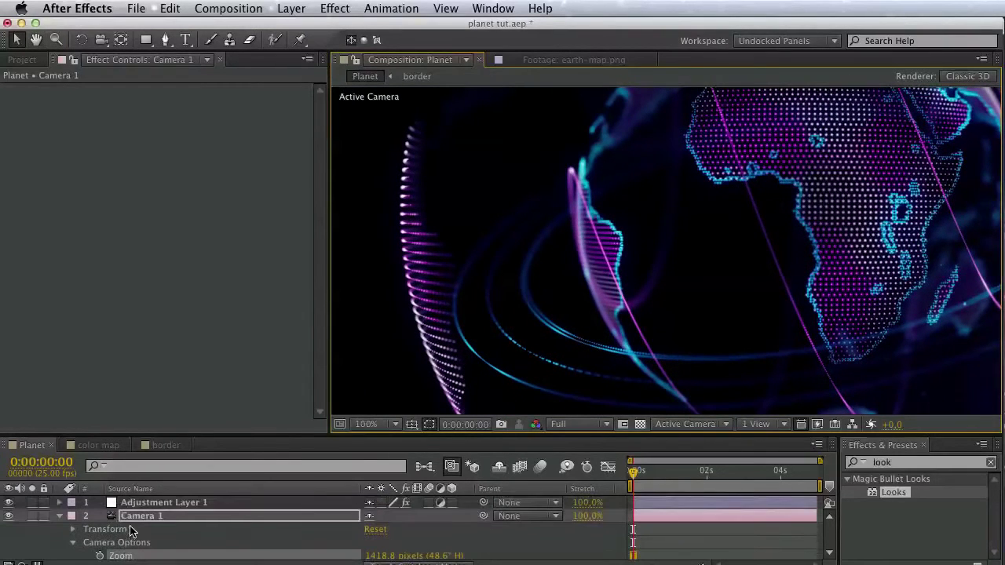
- Try light blue as the particle color of the land 2 effect on the trapcode layer
{"action": "left_click", "coordinate": [58, 517]}
{"action": "left_click", "coordinate": [124, 530]}
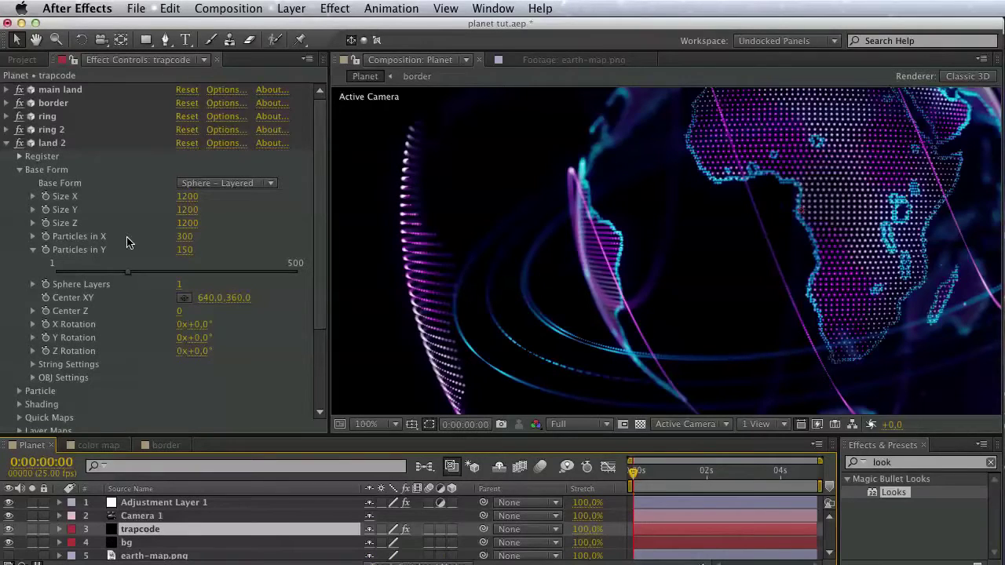
{"action": "scroll", "coordinate": [129, 236], "scroll_direction": "down", "scroll_amount": 5}
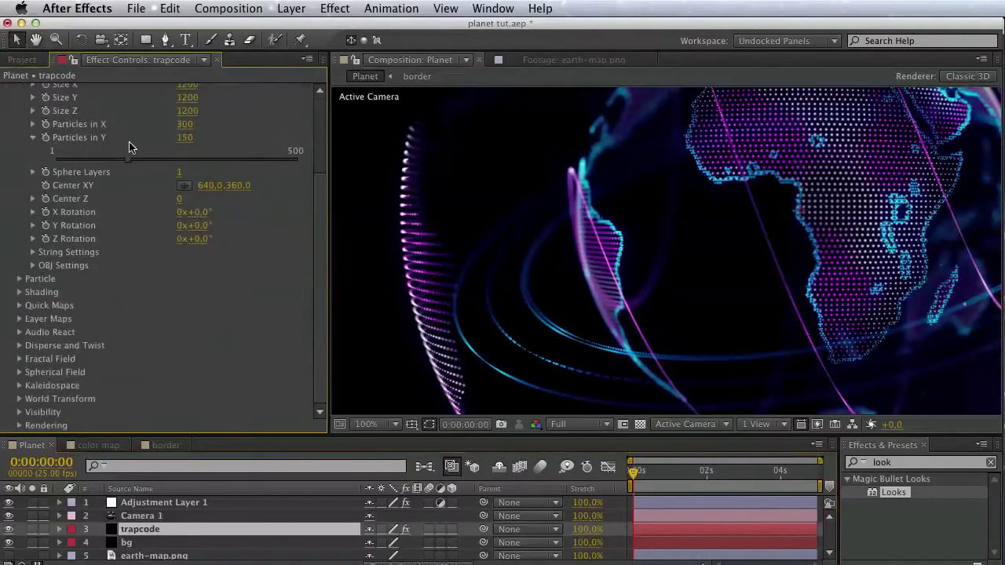
{"action": "left_click", "coordinate": [20, 279]}
{"action": "left_click", "coordinate": [183, 385]}
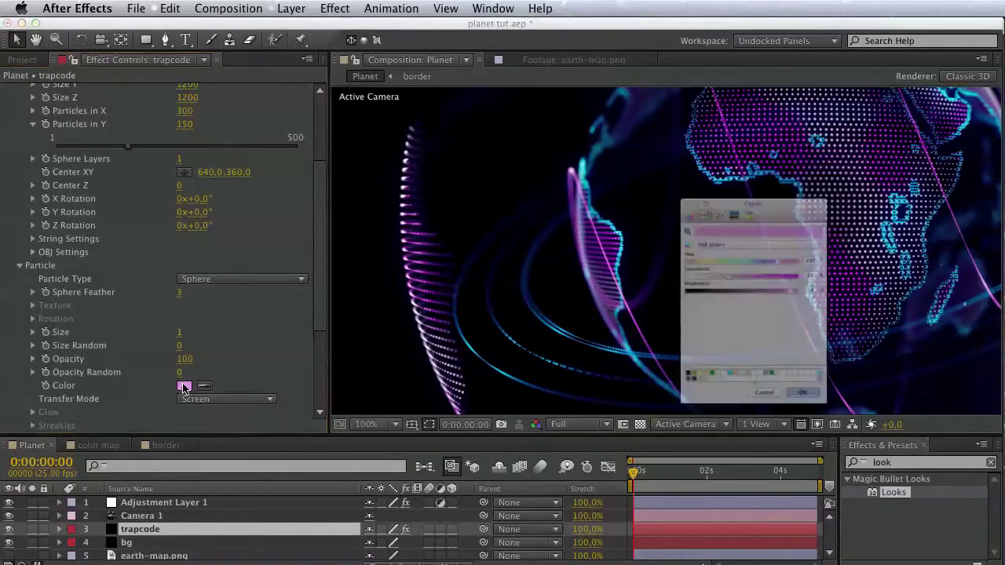
{"action": "left_click", "coordinate": [865, 425]}
{"action": "left_click", "coordinate": [838, 458]}
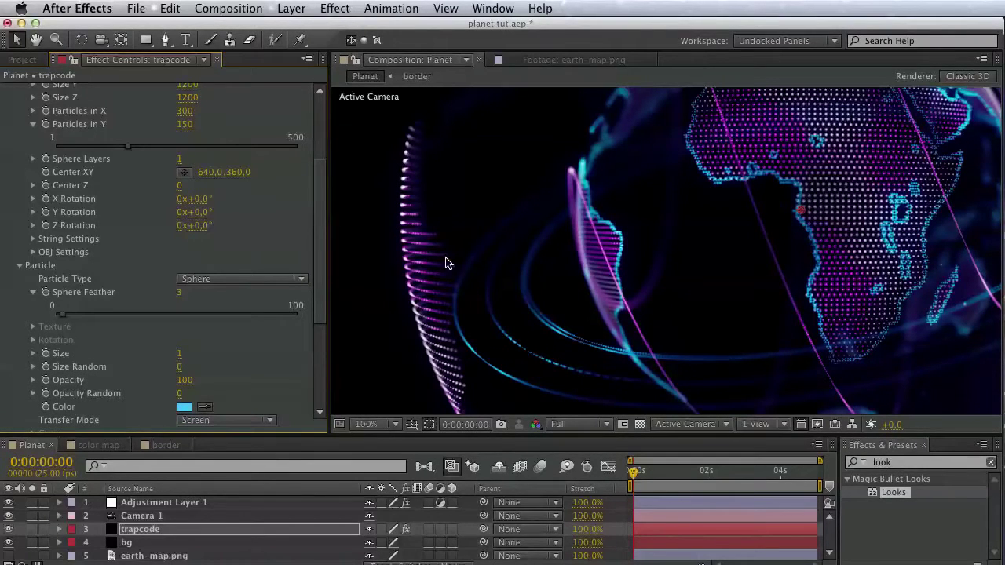
{"action": "scroll", "coordinate": [217, 287], "scroll_direction": "up", "scroll_amount": 5}
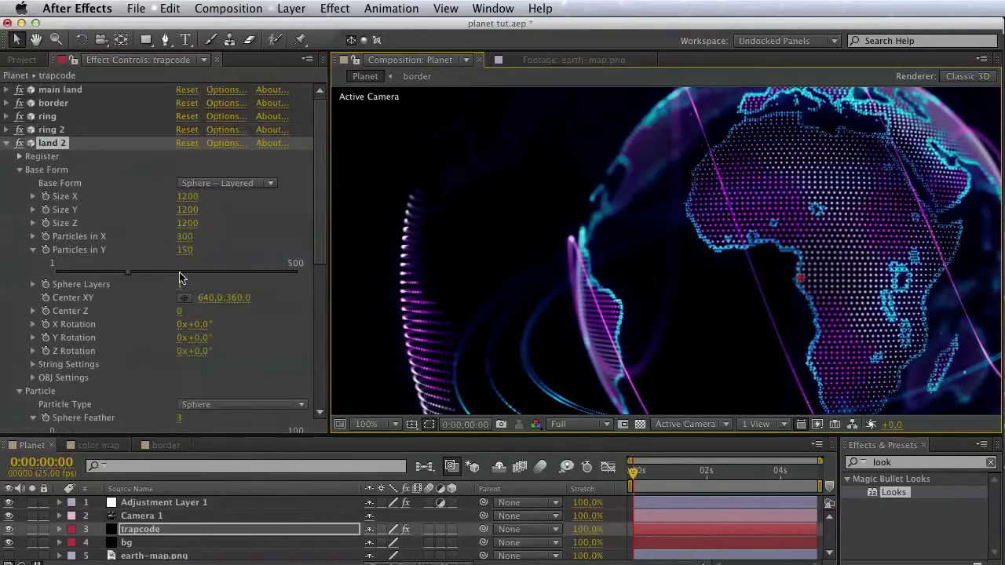
{"action": "scroll", "coordinate": [102, 289], "scroll_direction": "down", "scroll_amount": 3}
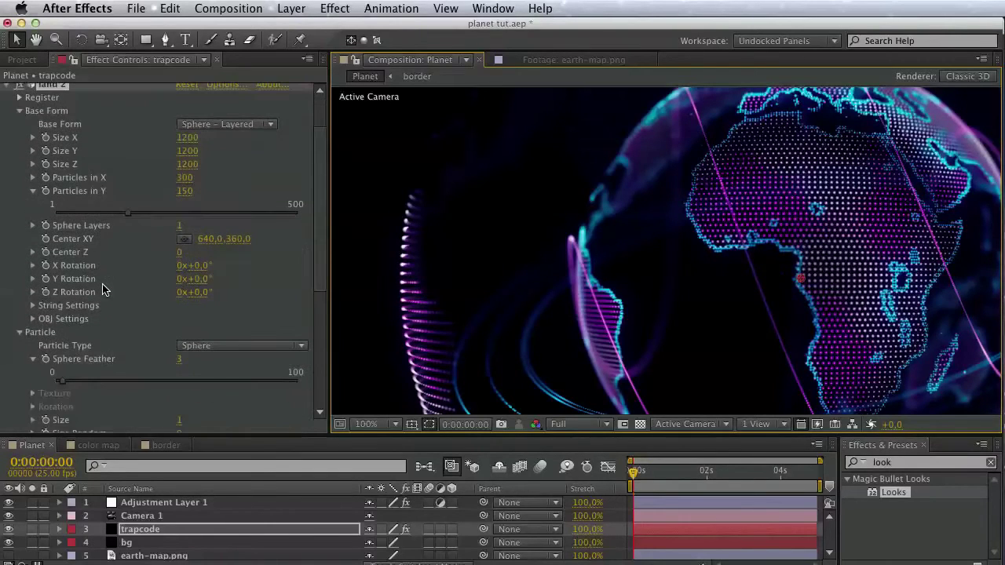
{"action": "left_click", "coordinate": [9, 86]}
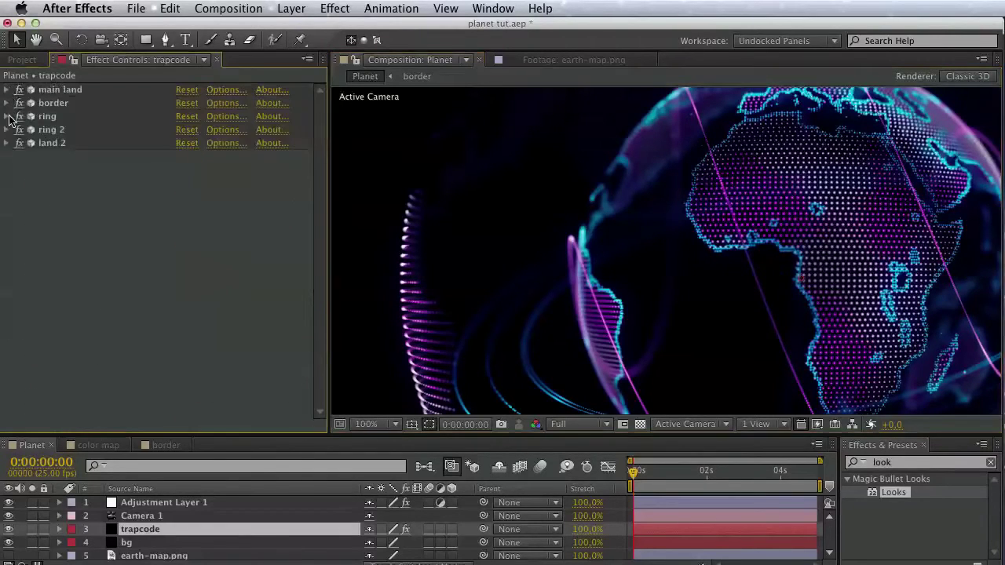
- Set land 2's particle color to the saved light blue swatch, hue 196, saturation 66, brightness 100
{"action": "left_click", "coordinate": [47, 143]}
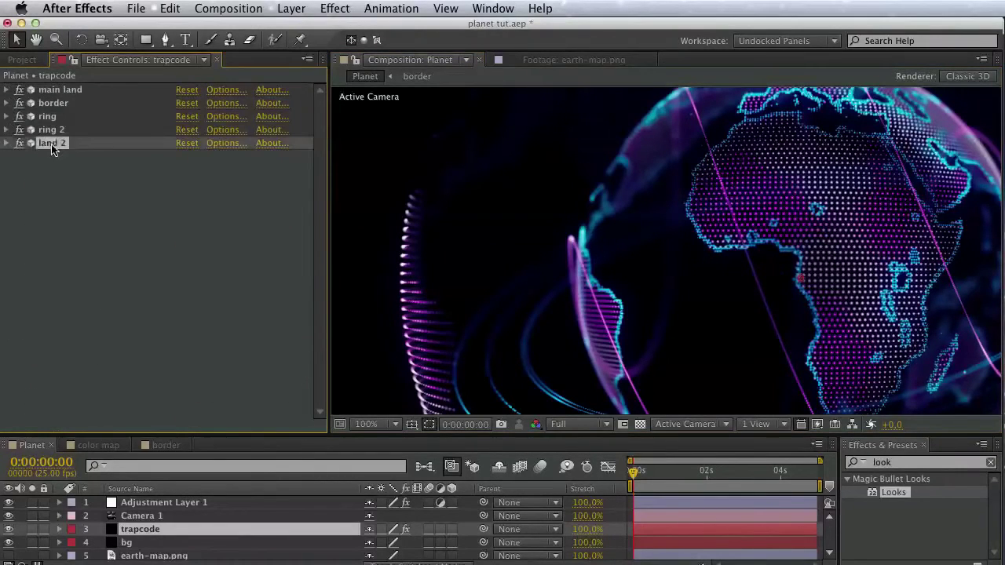
{"action": "left_click", "coordinate": [7, 143]}
{"action": "scroll", "coordinate": [117, 251], "scroll_direction": "down", "scroll_amount": 5}
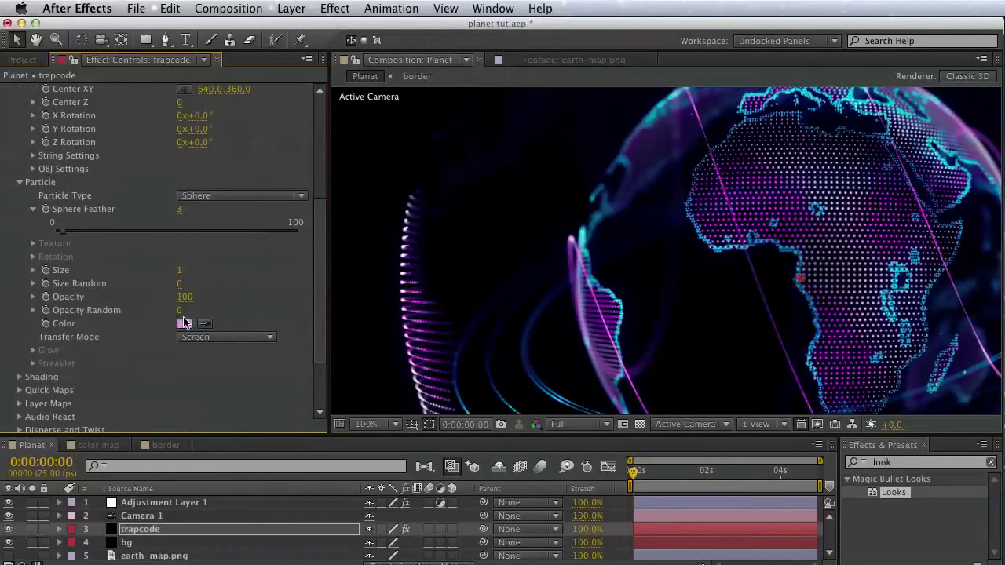
{"action": "left_click", "coordinate": [184, 323]}
{"action": "left_click", "coordinate": [865, 424]}
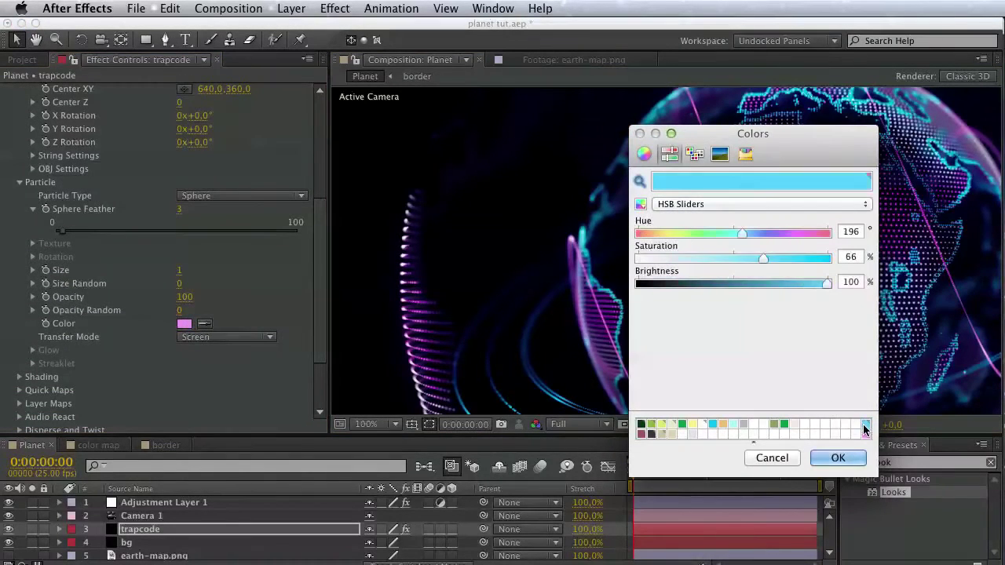
{"action": "left_click", "coordinate": [838, 458]}
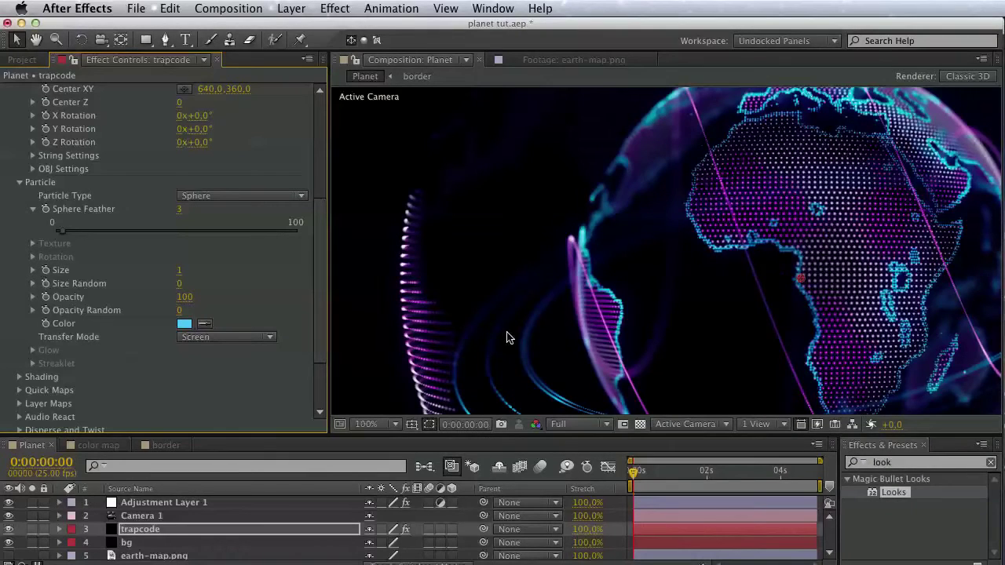
- Reduce land 2's particle Sphere Feather to 0
{"action": "left_click_drag", "start_coordinate": [565, 344], "coordinate": [539, 314]}
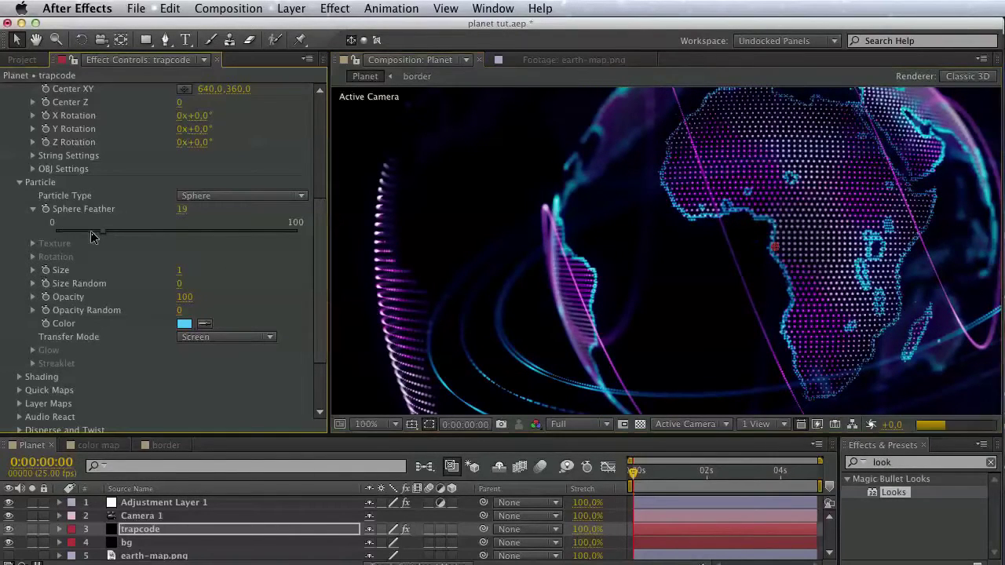
{"action": "left_click", "coordinate": [55, 231]}
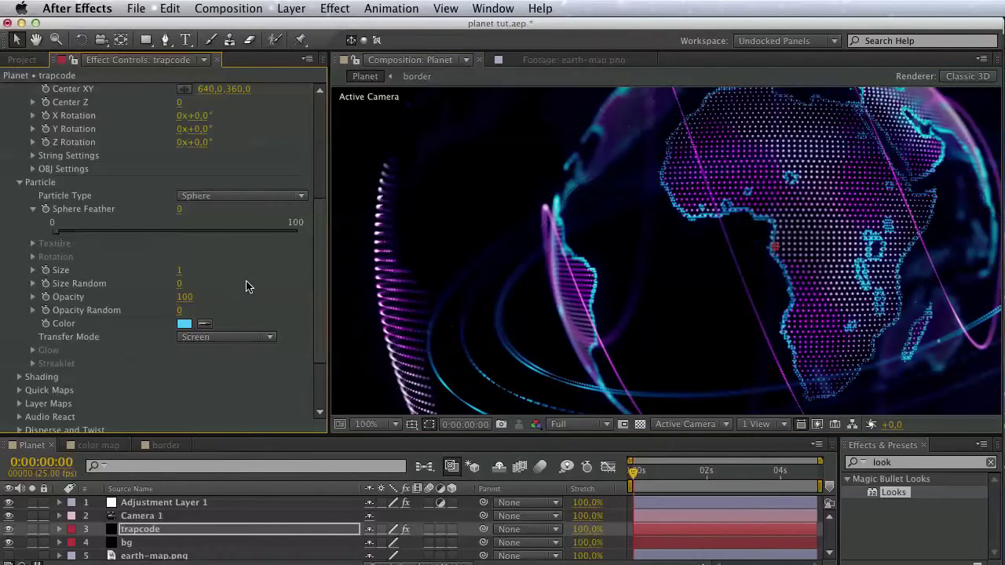
{"action": "scroll", "coordinate": [247, 285], "scroll_direction": "up", "scroll_amount": 6}
{"action": "key", "text": "v"}
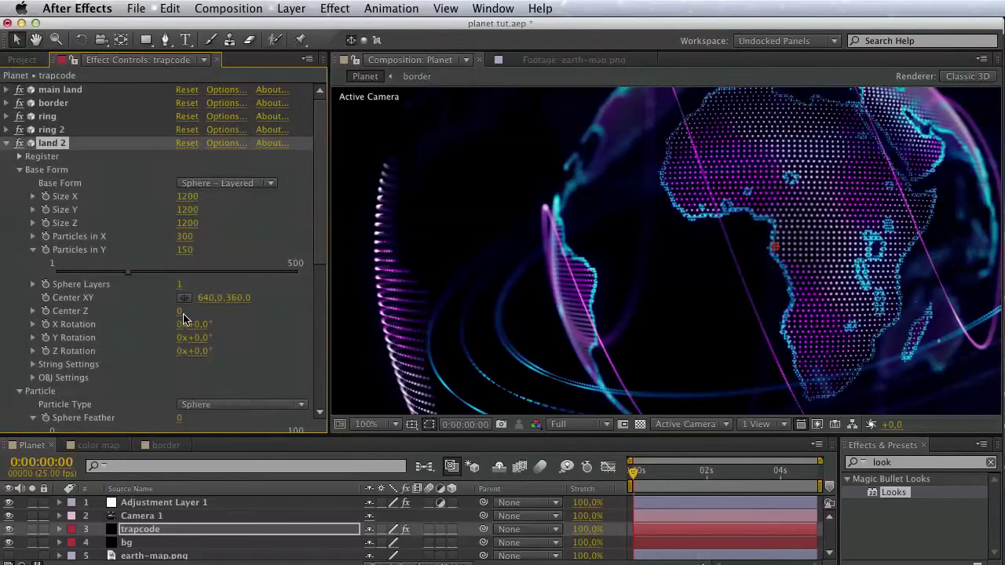
- Isolate land 2 by disabling the main land, border, ring and ring 2 effects, and check it without the adjustment layer
{"action": "left_click_drag", "start_coordinate": [17, 130], "coordinate": [20, 90]}
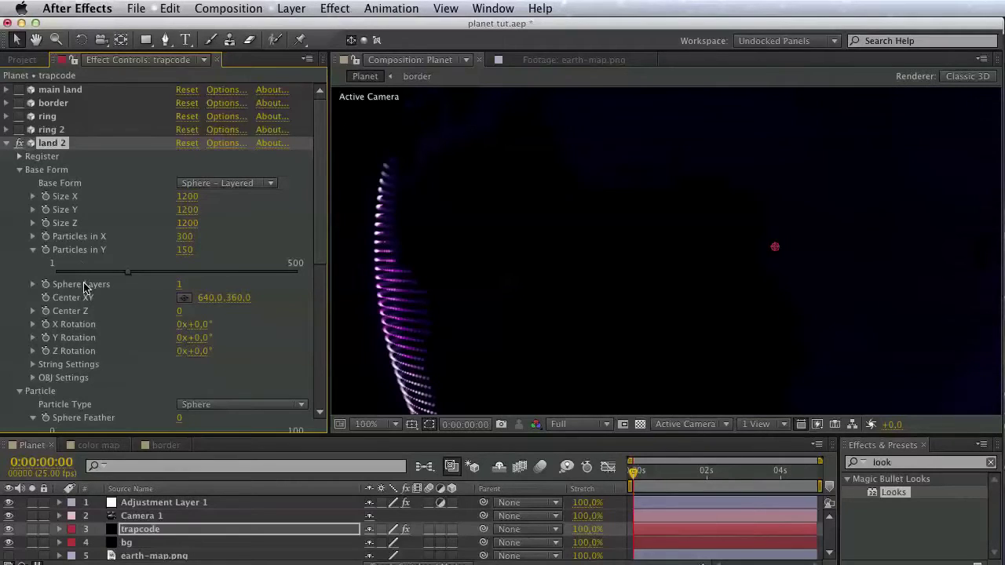
{"action": "scroll", "coordinate": [84, 287], "scroll_direction": "down", "scroll_amount": 3}
{"action": "left_click", "coordinate": [8, 503]}
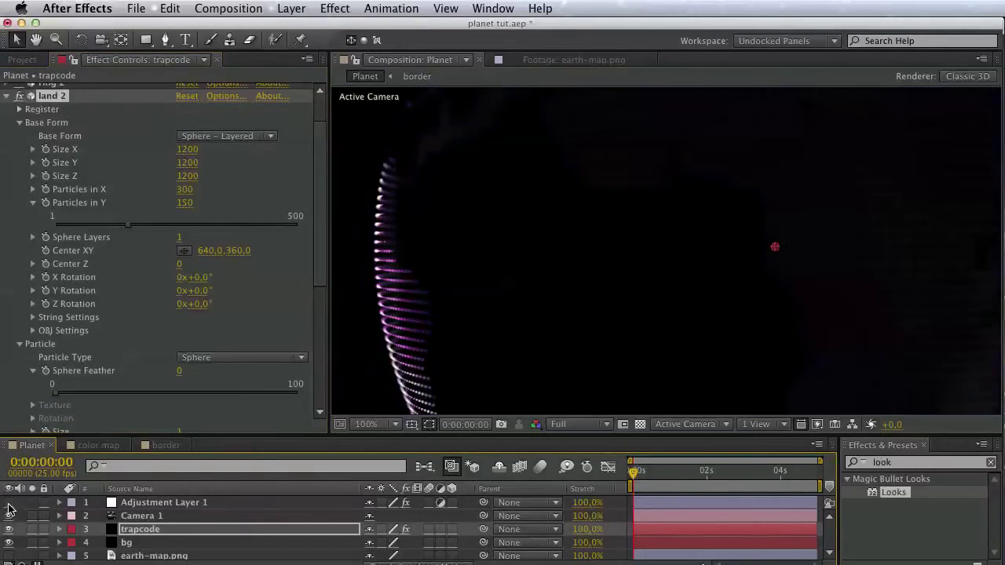
{"action": "left_click_drag", "start_coordinate": [116, 337], "coordinate": [112, 171]}
{"action": "mouse_move", "coordinate": [128, 298]}
{"action": "left_mouse_down"}
{"action": "mouse_move", "coordinate": [134, 387]}
{"action": "mouse_move", "coordinate": [139, 289]}
{"action": "left_mouse_up"}
- Test red as land 2's particle color and return it to the light blue swatch
{"action": "left_click", "coordinate": [187, 324]}
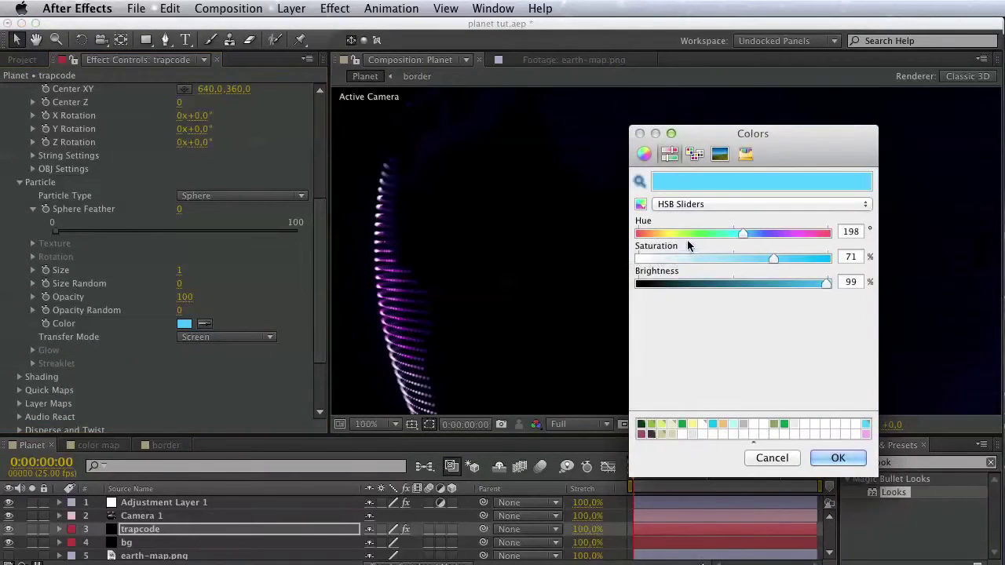
{"action": "left_click", "coordinate": [637, 234]}
{"action": "left_click", "coordinate": [830, 458]}
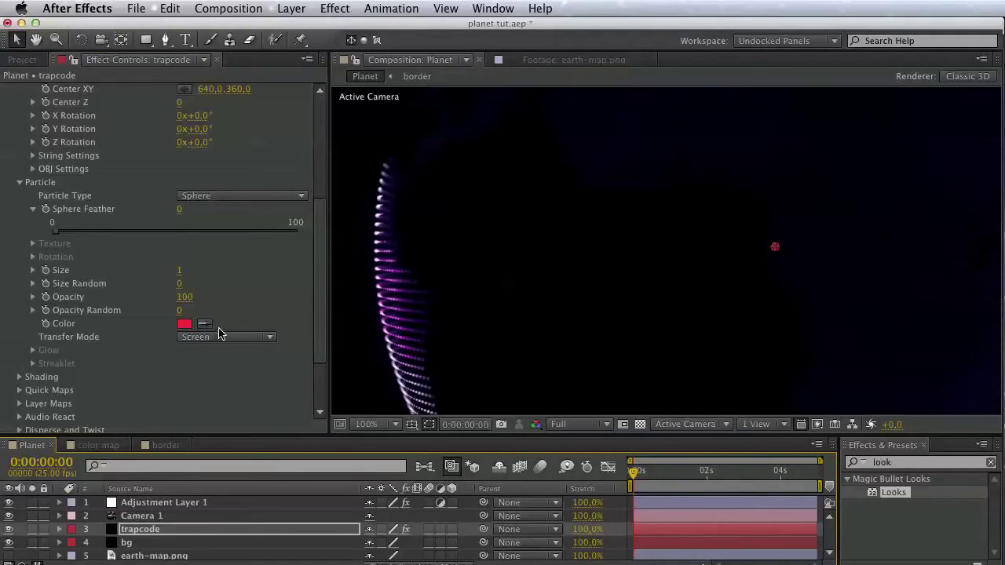
{"action": "left_click", "coordinate": [184, 324]}
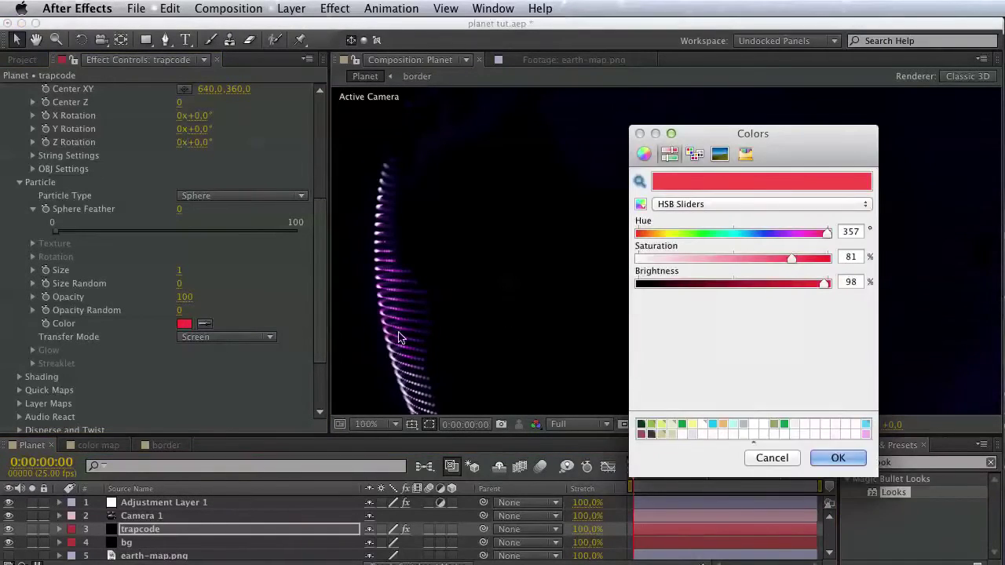
{"action": "left_click", "coordinate": [866, 424]}
{"action": "left_click", "coordinate": [862, 456]}
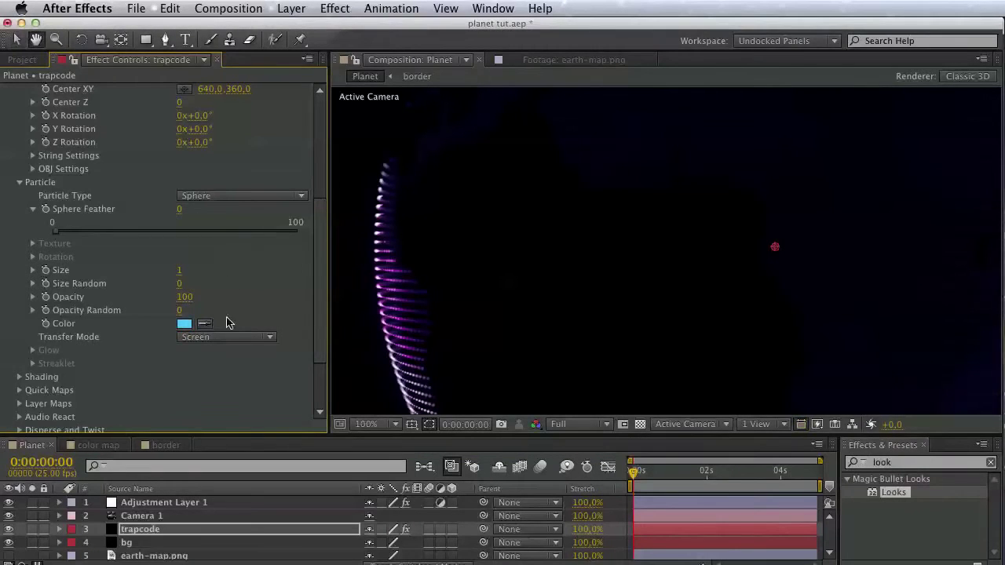
- Try other particle Transfer Modes, including Add, on land 2 and return it to Screen
{"action": "scroll", "coordinate": [253, 313], "scroll_direction": "up", "scroll_amount": 1}
{"action": "scroll", "coordinate": [253, 314], "scroll_direction": "up", "scroll_amount": 10}
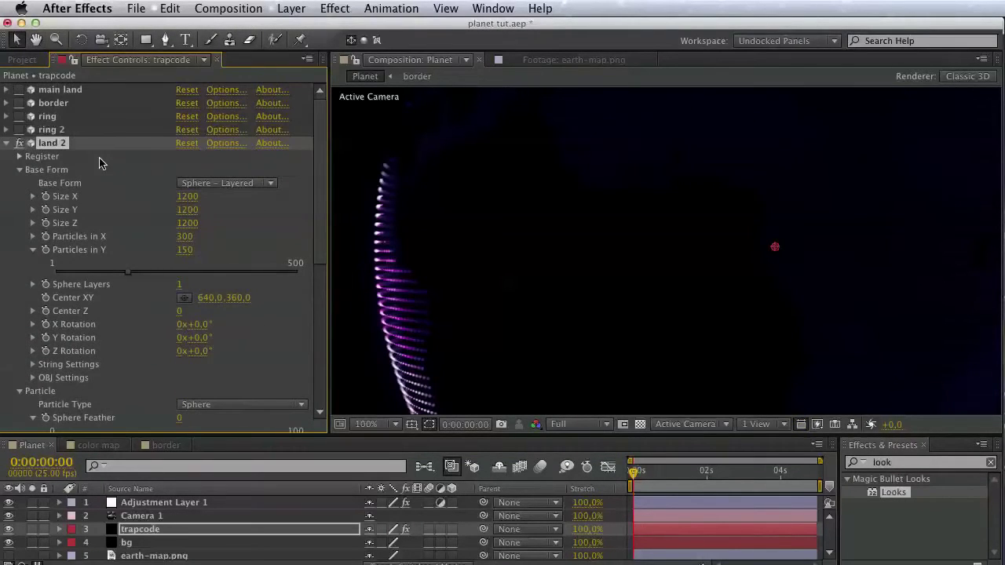
{"action": "left_click", "coordinate": [19, 169]}
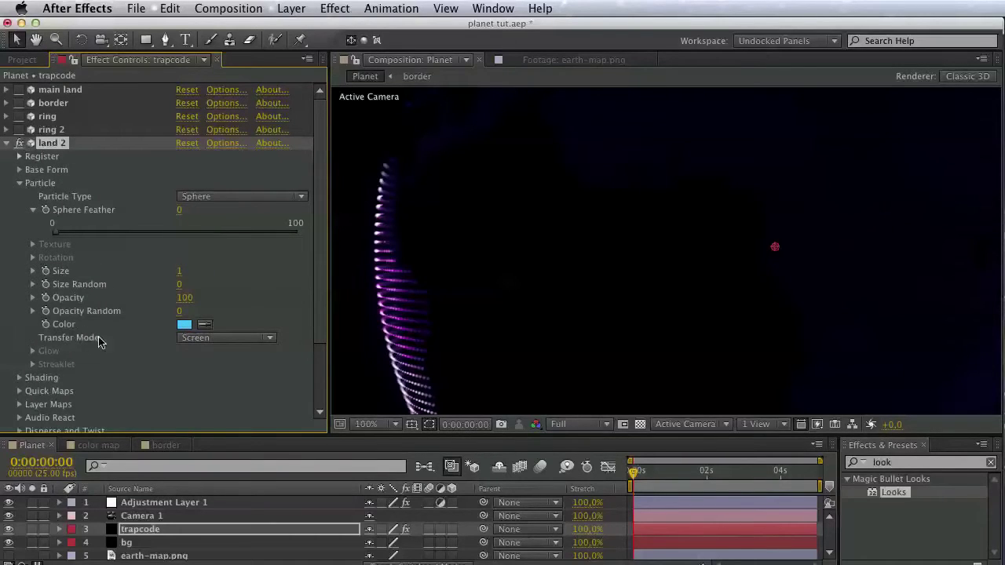
{"action": "left_click", "coordinate": [212, 339]}
{"action": "left_click", "coordinate": [213, 360]}
{"action": "left_click", "coordinate": [224, 347]}
{"action": "left_click", "coordinate": [205, 368]}
{"action": "left_click", "coordinate": [220, 339]}
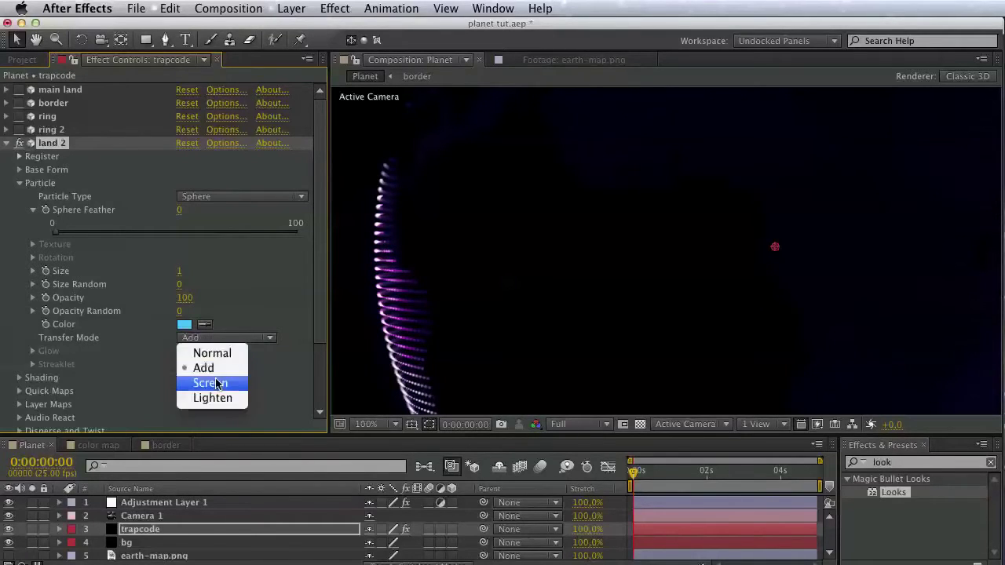
{"action": "left_click", "coordinate": [217, 383]}
- Try None as the layer of land 2's Size map and restore it to earth-map.png
{"action": "scroll", "coordinate": [118, 282], "scroll_direction": "down", "scroll_amount": 3}
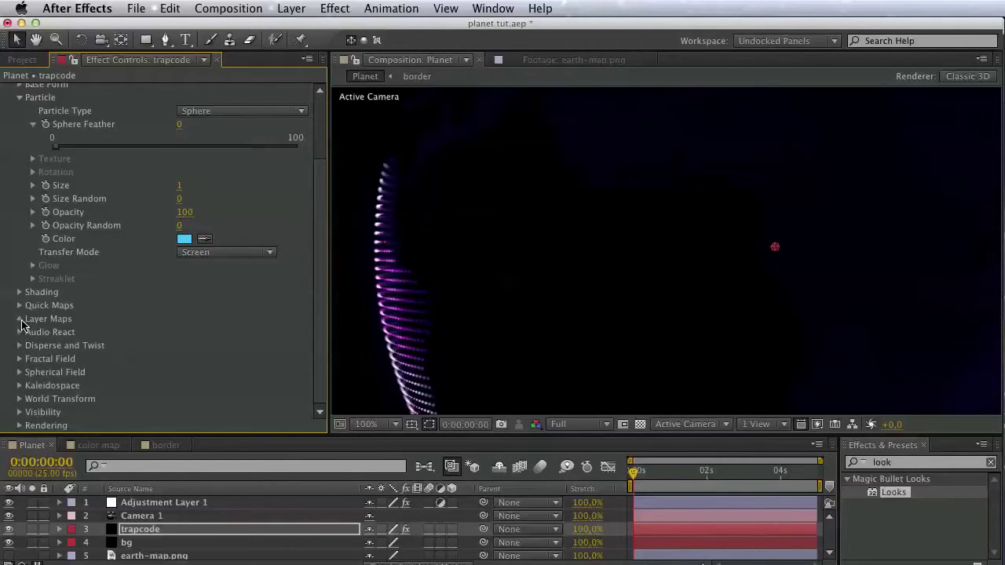
{"action": "left_click", "coordinate": [19, 319]}
{"action": "scroll", "coordinate": [22, 324], "scroll_direction": "down", "scroll_amount": 3}
{"action": "left_click", "coordinate": [191, 345]}
{"action": "left_click", "coordinate": [196, 358]}
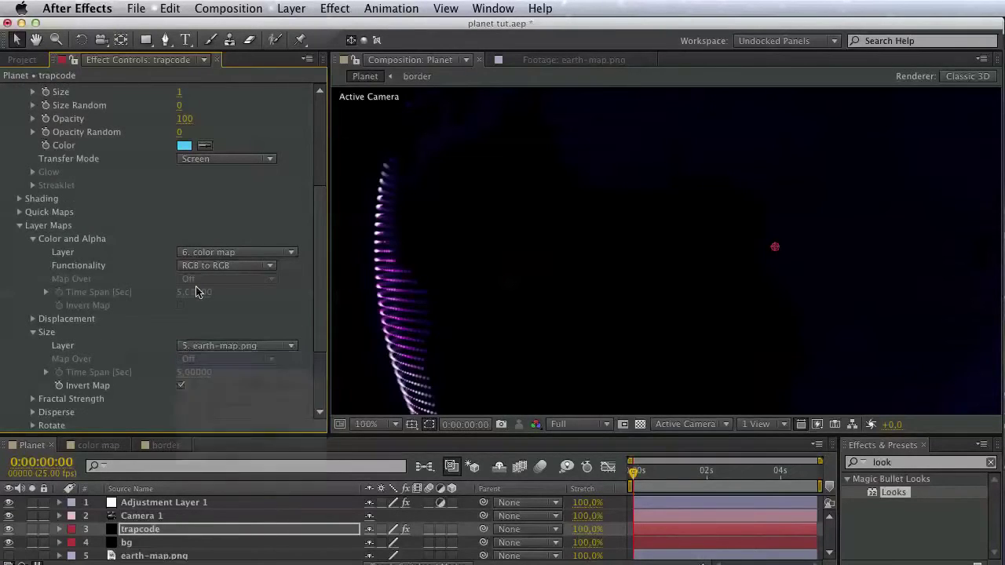
{"action": "left_click", "coordinate": [200, 348]}
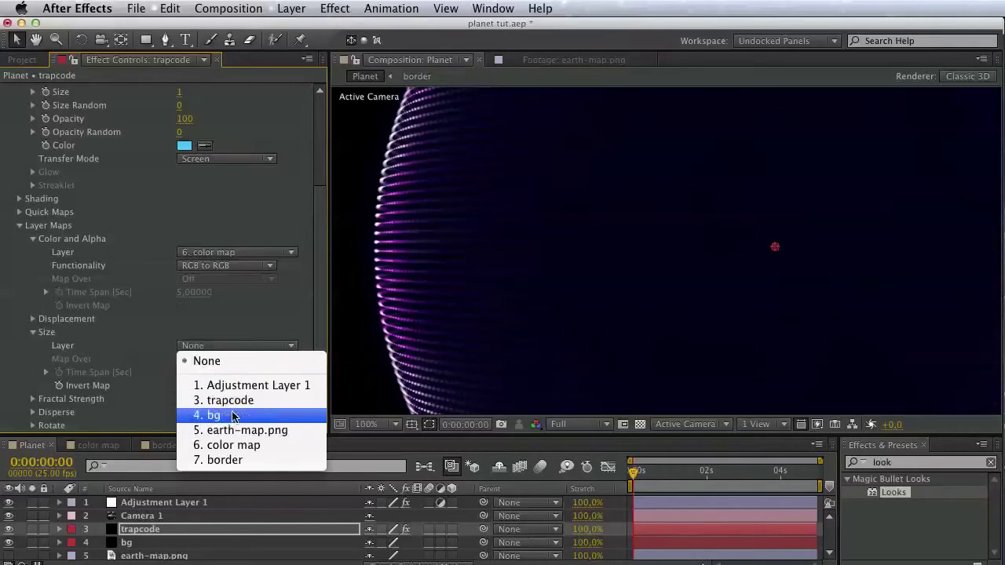
{"action": "left_click", "coordinate": [248, 430]}
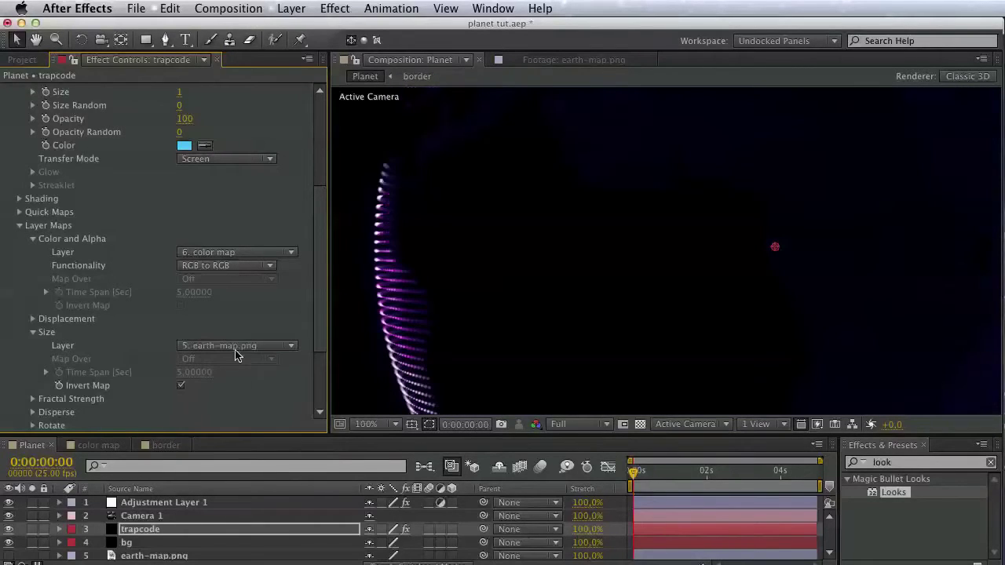
- Set the layer of land 2's Color and Alpha map to None
{"action": "left_click", "coordinate": [206, 257]}
{"action": "left_click", "coordinate": [206, 264]}
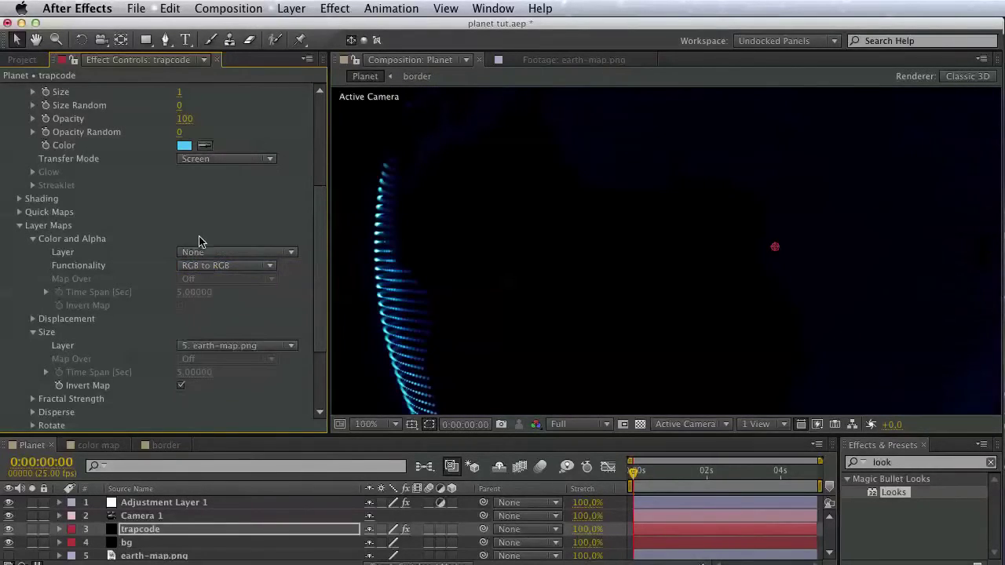
{"action": "left_click_drag", "start_coordinate": [204, 227], "coordinate": [206, 401]}
{"action": "left_click_drag", "start_coordinate": [132, 253], "coordinate": [102, 268]}
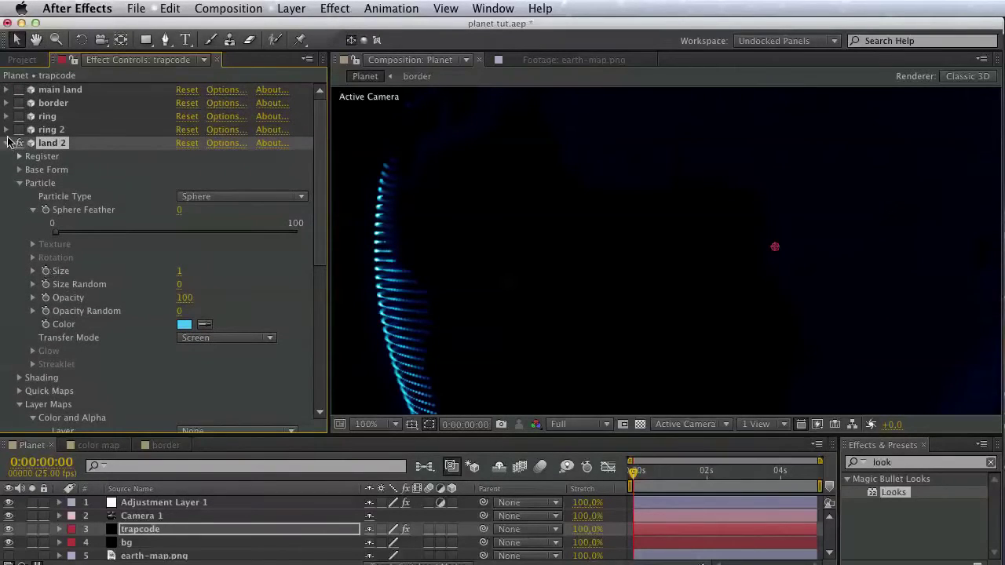
- Re-enable the main land, border, ring and ring 2 effects, and set land 2's particle Size to 1
{"action": "left_click_drag", "start_coordinate": [20, 130], "coordinate": [20, 90]}
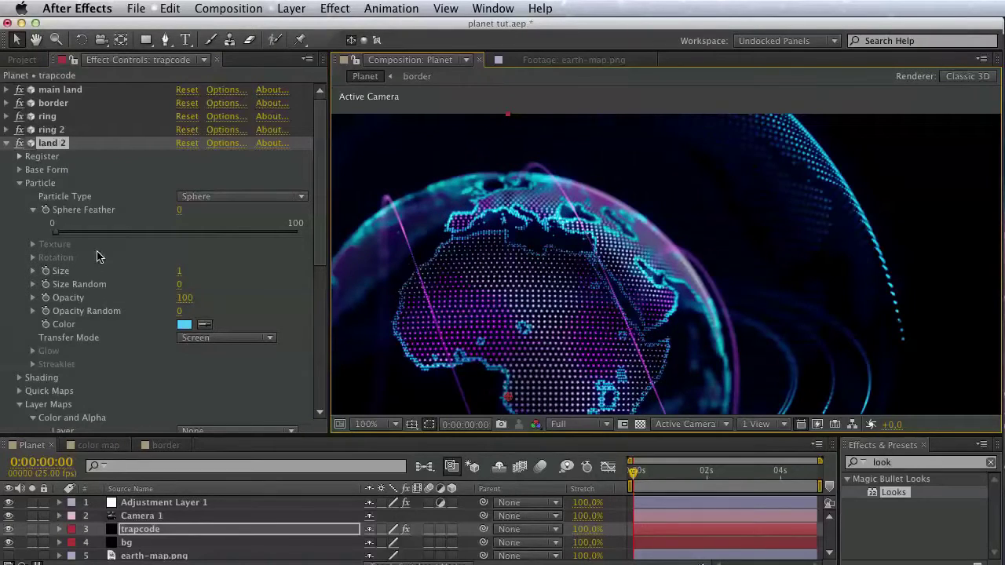
{"action": "left_click", "coordinate": [181, 272]}
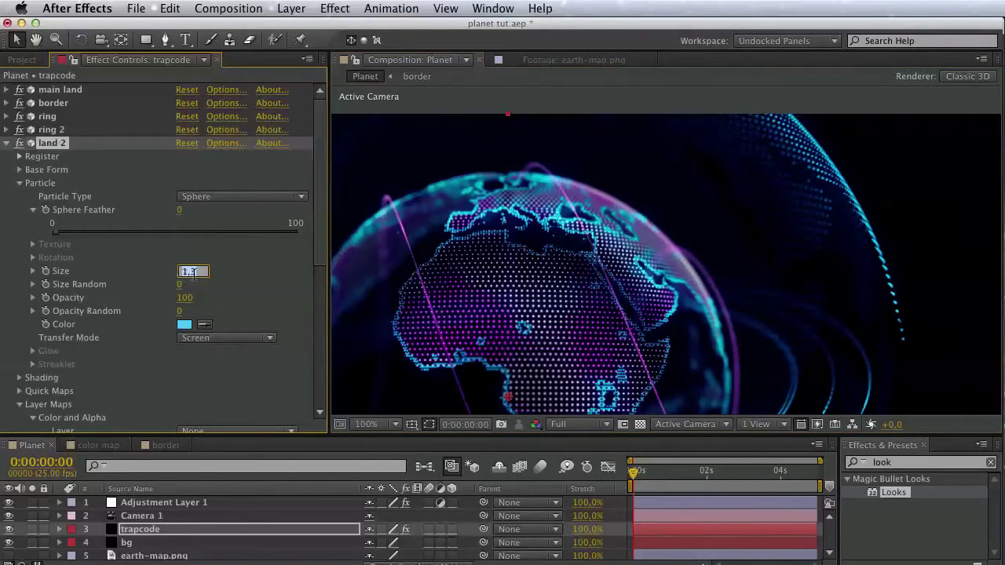
{"action": "key", "text": "Return"}
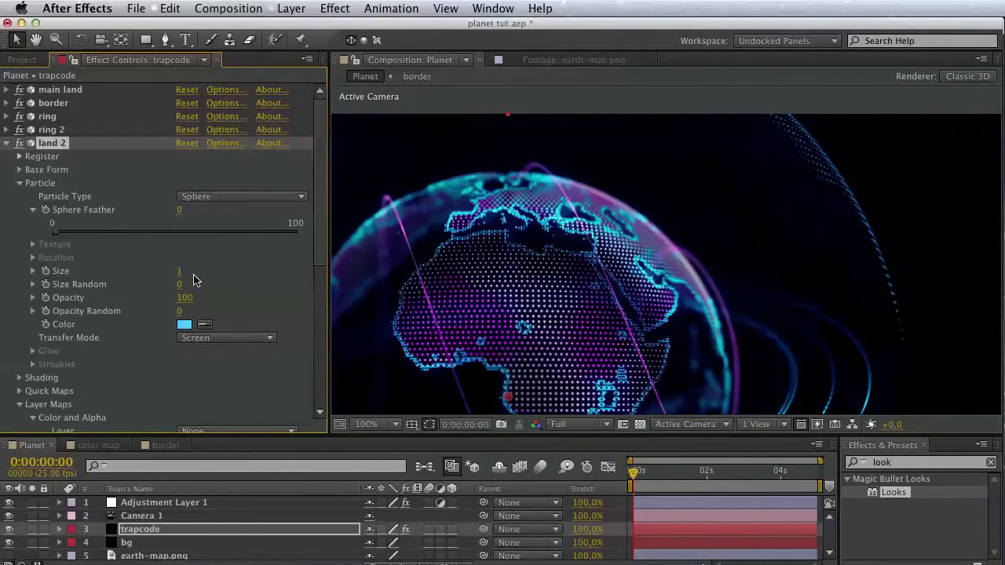
{"action": "left_click_drag", "start_coordinate": [606, 252], "coordinate": [781, 174]}
{"action": "left_click_drag", "start_coordinate": [553, 263], "coordinate": [643, 172]}
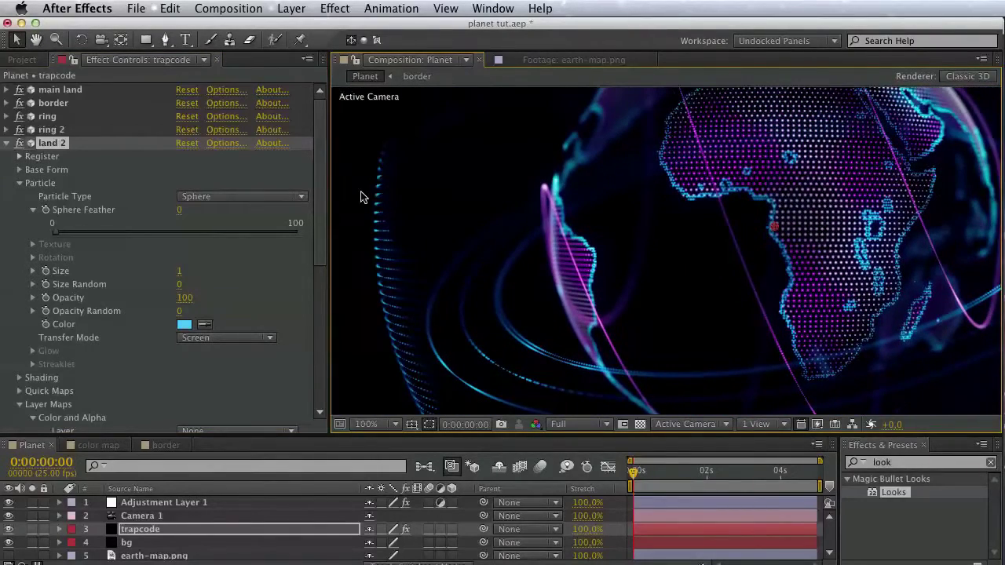
{"action": "left_click", "coordinate": [7, 145]}
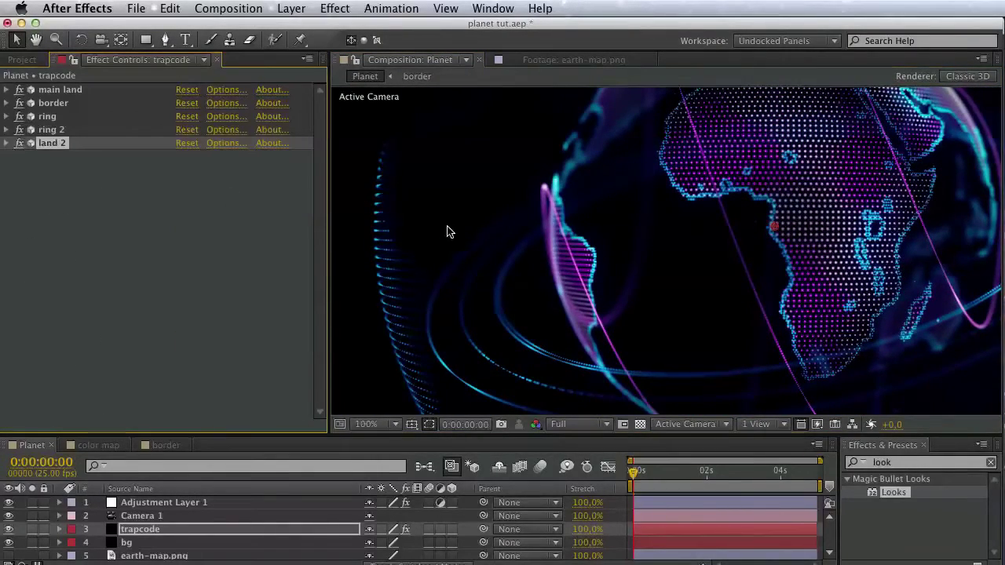
{"action": "key", "text": "space"}
{"action": "left_click_drag", "start_coordinate": [447, 227], "coordinate": [368, 361]}
{"action": "left_click_drag", "start_coordinate": [520, 247], "coordinate": [516, 296]}
{"action": "key", "text": "v"}
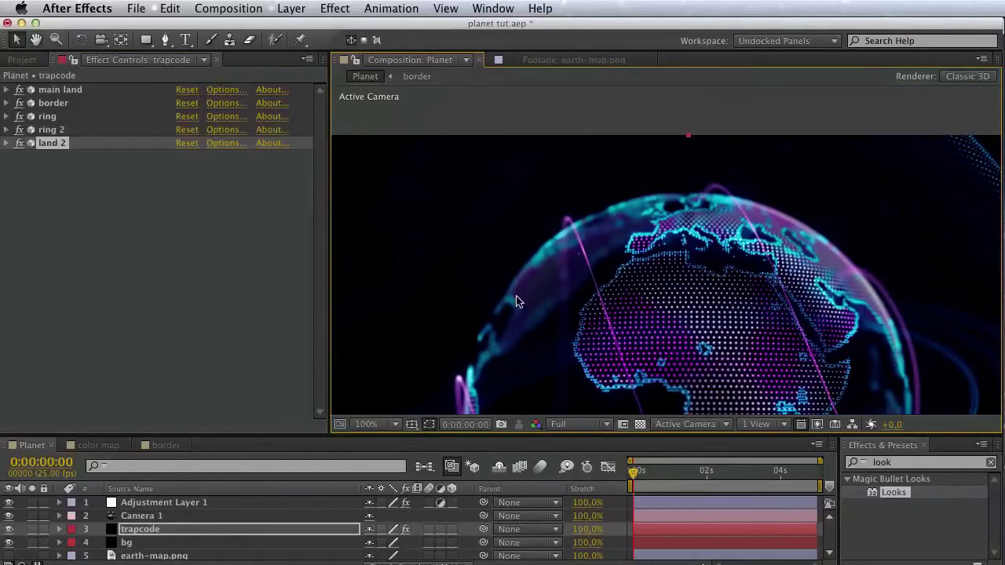
- Save the planet project
{"action": "key", "text": "super+s"}
{"action": "key", "text": "space"}
{"action": "left_click_drag", "start_coordinate": [684, 248], "coordinate": [520, 188]}
- Apply Trapcode Particular to the trapcode layer below land 2 and rename the effect force line
{"action": "left_click", "coordinate": [884, 463]}
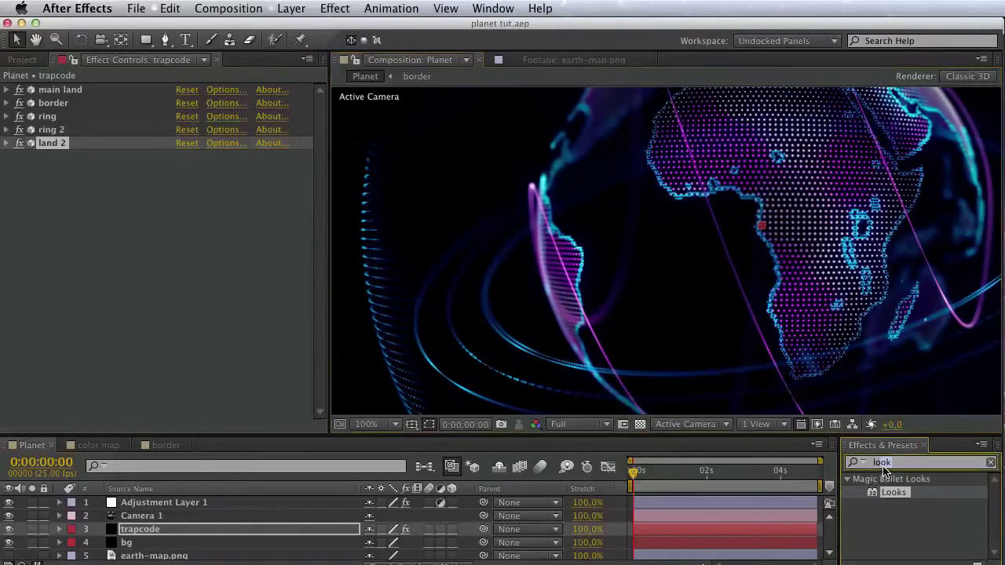
{"action": "key", "text": "BackSpace"}
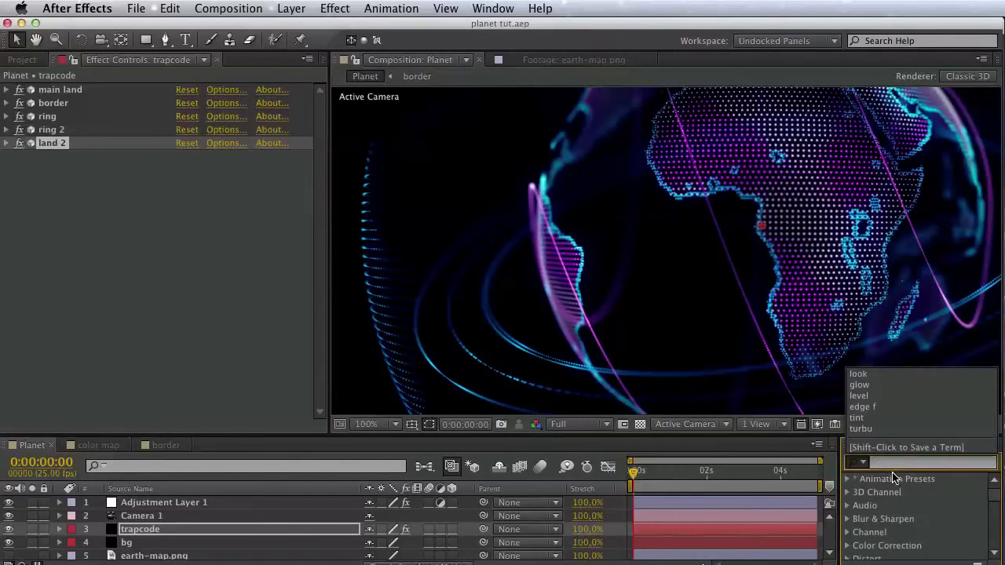
{"action": "type", "text": "partic"}
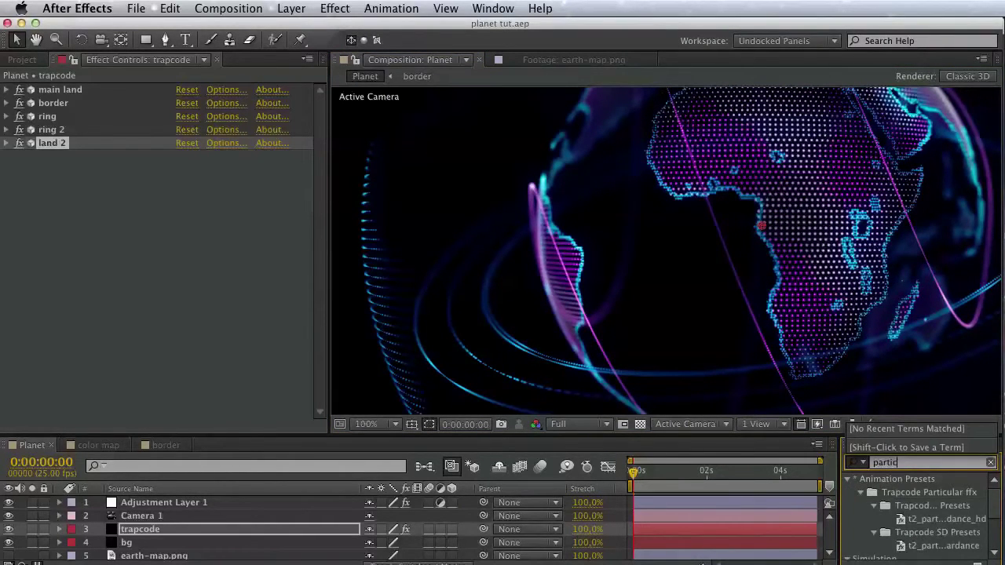
{"action": "scroll", "coordinate": [958, 502], "scroll_direction": "down", "scroll_amount": 3}
{"action": "left_click_drag", "start_coordinate": [901, 553], "coordinate": [47, 158]}
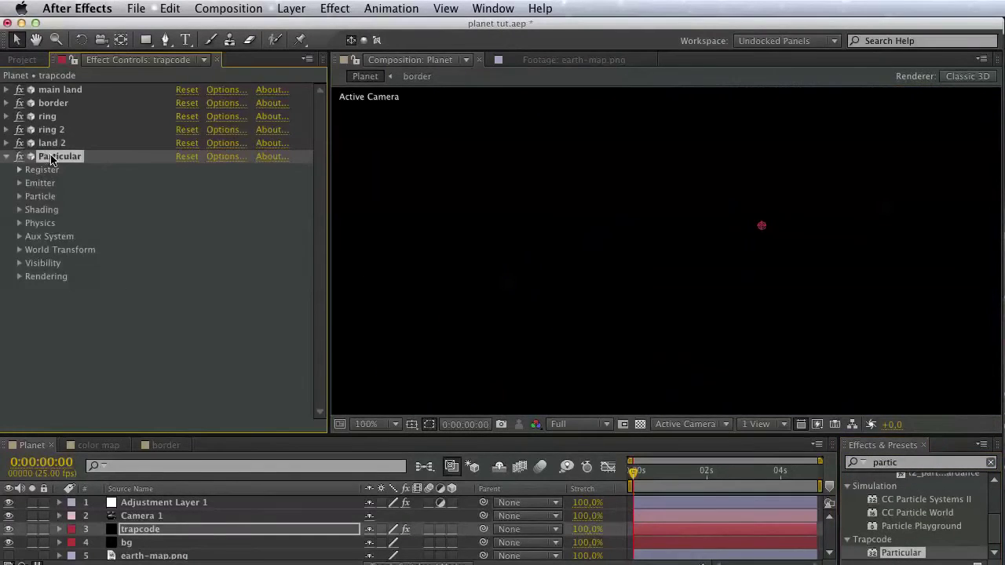
{"action": "key", "text": "Return"}
{"action": "type", "text": "force line"}
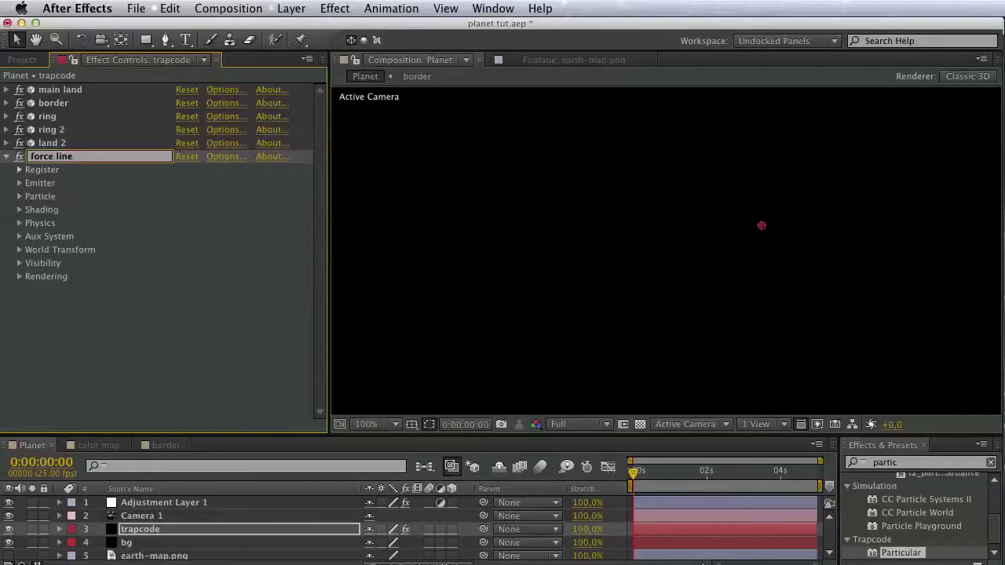
{"action": "key", "text": "Return"}
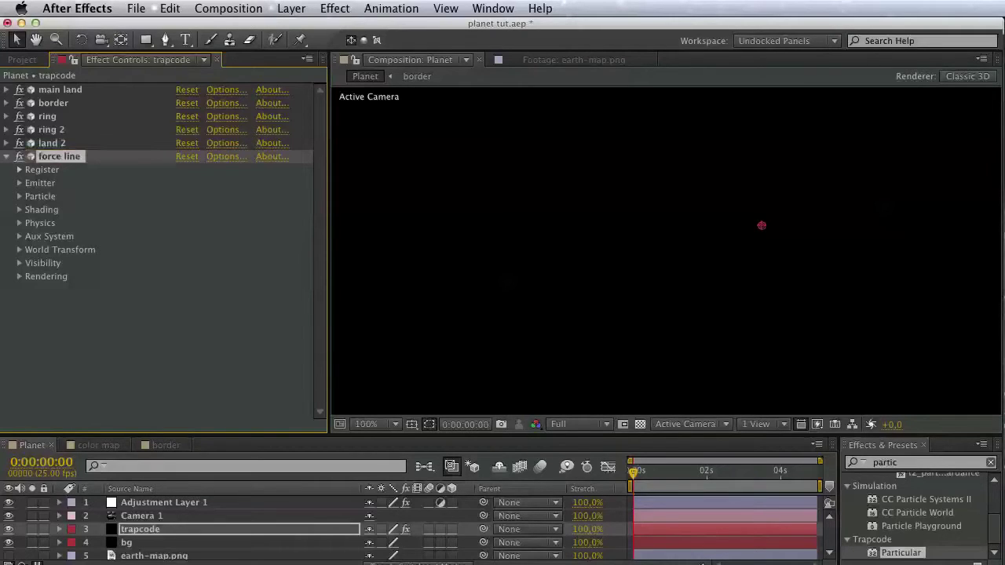
- At time 0:00:02:08, set force line's emitter Velocity to 350 and Velocity Random to 0
{"action": "left_click", "coordinate": [19, 183]}
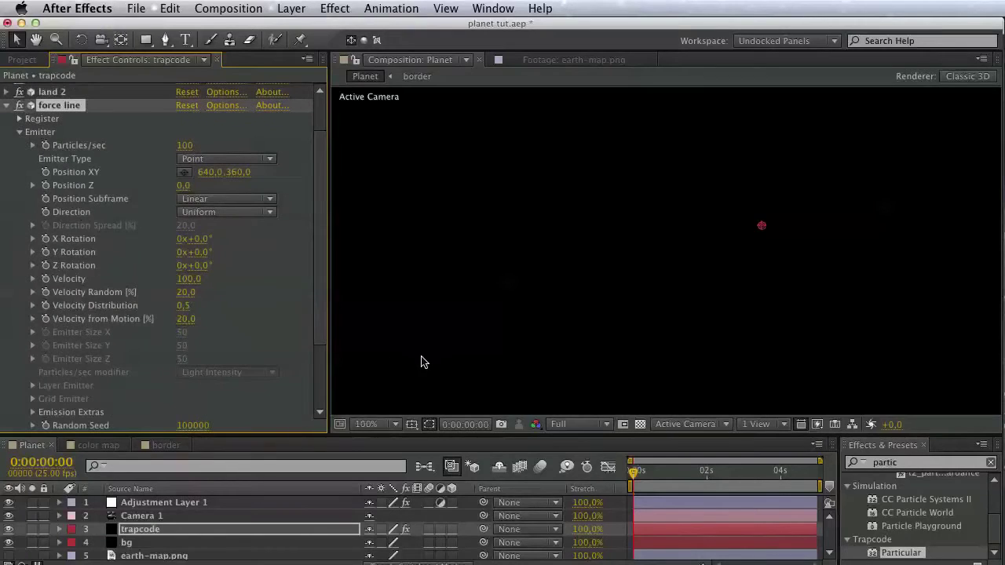
{"action": "left_click", "coordinate": [638, 474]}
{"action": "left_click_drag", "start_coordinate": [638, 479], "coordinate": [717, 471]}
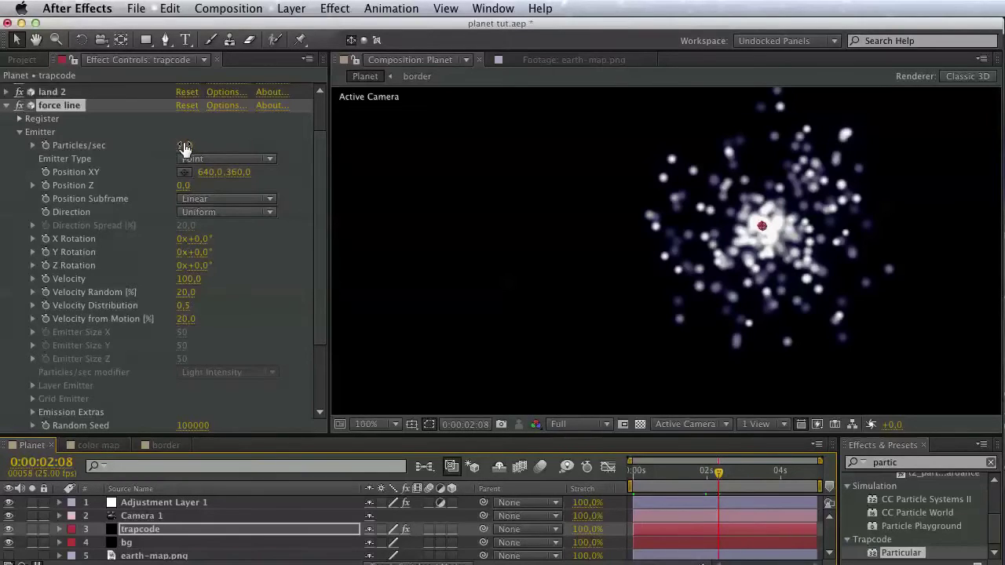
{"action": "left_click", "coordinate": [191, 280]}
{"action": "type", "text": "350"}
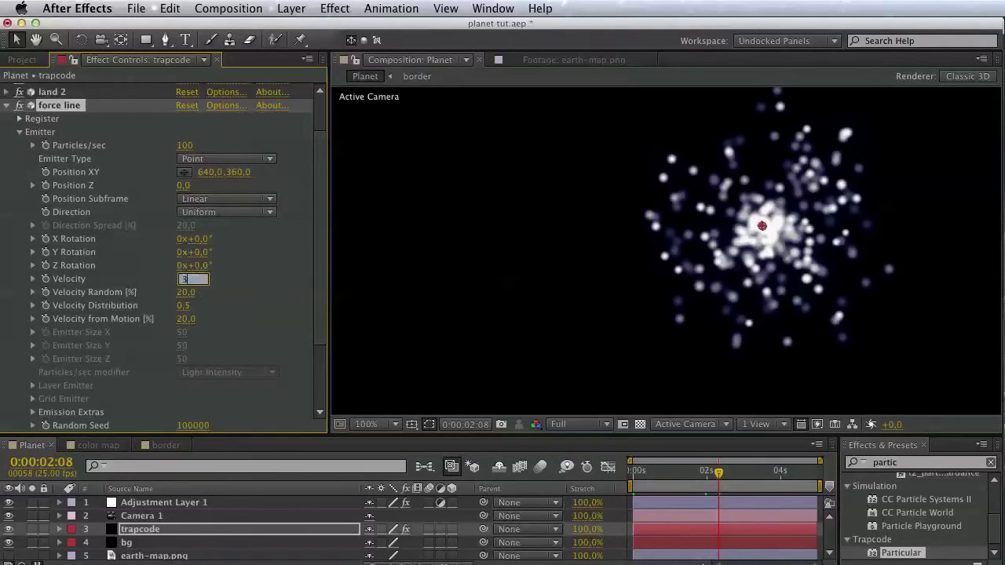
{"action": "left_click", "coordinate": [186, 294]}
{"action": "type", "text": "0"}
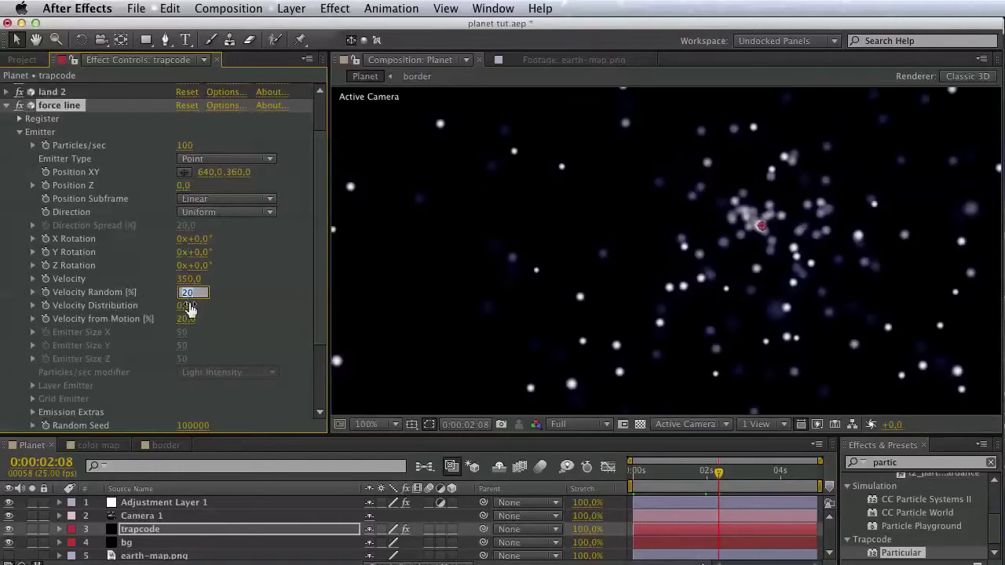
{"action": "left_click", "coordinate": [230, 330]}
- Set force line's particle Color to the saved light blue swatch
{"action": "scroll", "coordinate": [227, 317], "scroll_direction": "down", "scroll_amount": 5}
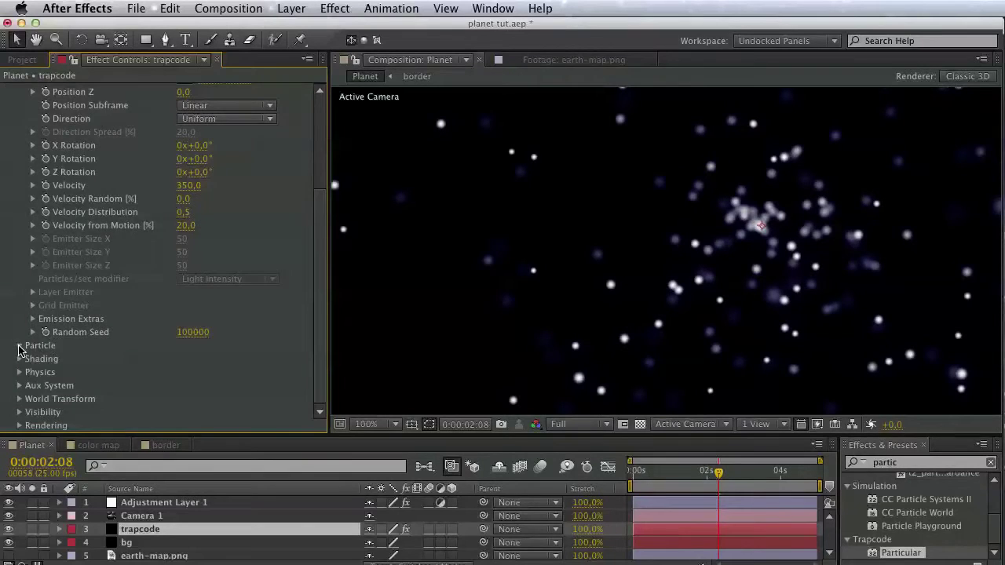
{"action": "left_click", "coordinate": [20, 346]}
{"action": "scroll", "coordinate": [169, 325], "scroll_direction": "down", "scroll_amount": 10}
{"action": "left_click", "coordinate": [183, 346]}
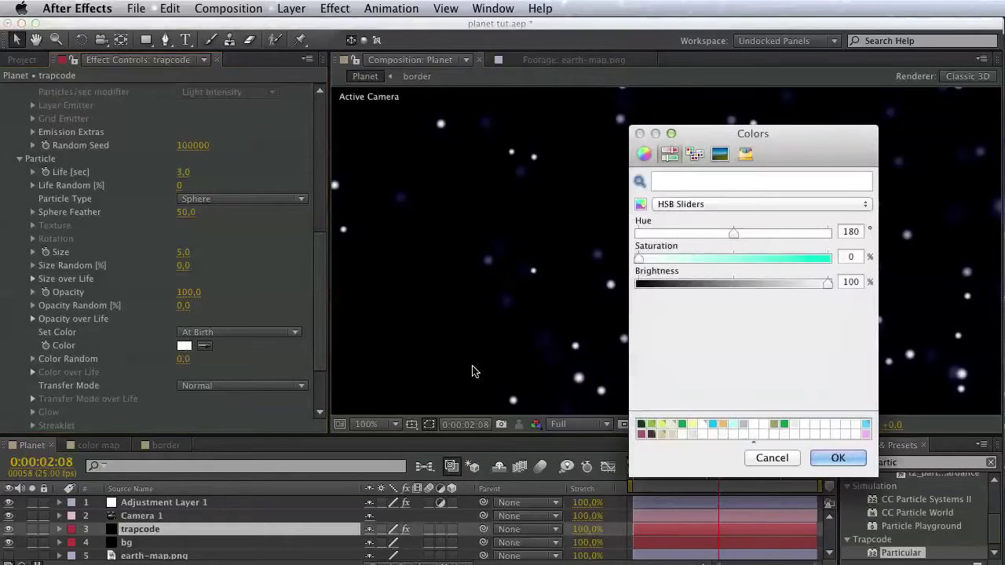
{"action": "left_click", "coordinate": [865, 433]}
{"action": "left_click", "coordinate": [865, 424]}
{"action": "left_click", "coordinate": [849, 453]}
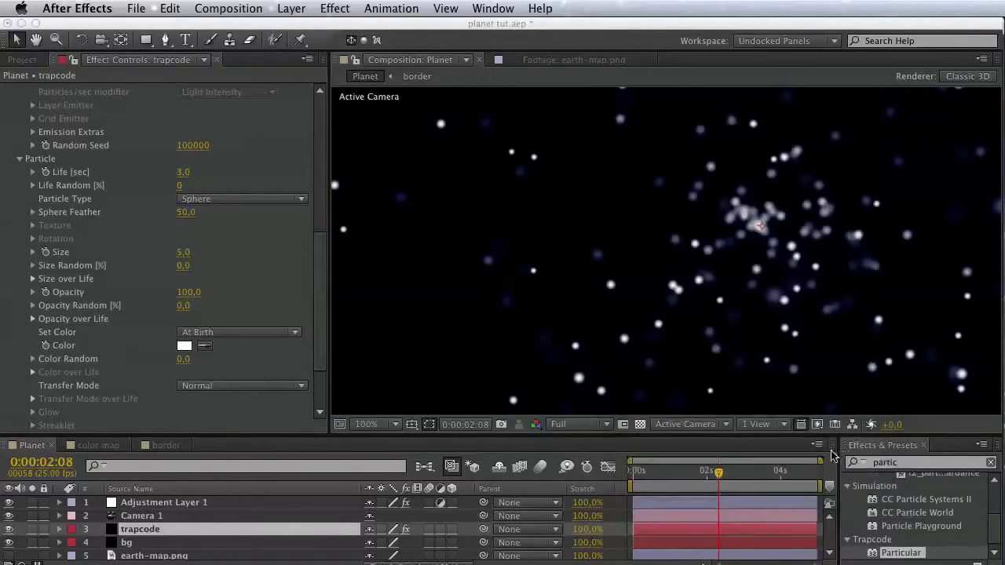
- Set force line's main particle Life to 2 seconds and particle Size to 0
{"action": "left_click", "coordinate": [183, 172]}
{"action": "type", "text": "2"}
{"action": "key", "text": "Return"}
{"action": "scroll", "coordinate": [226, 259], "scroll_direction": "down", "scroll_amount": 3}
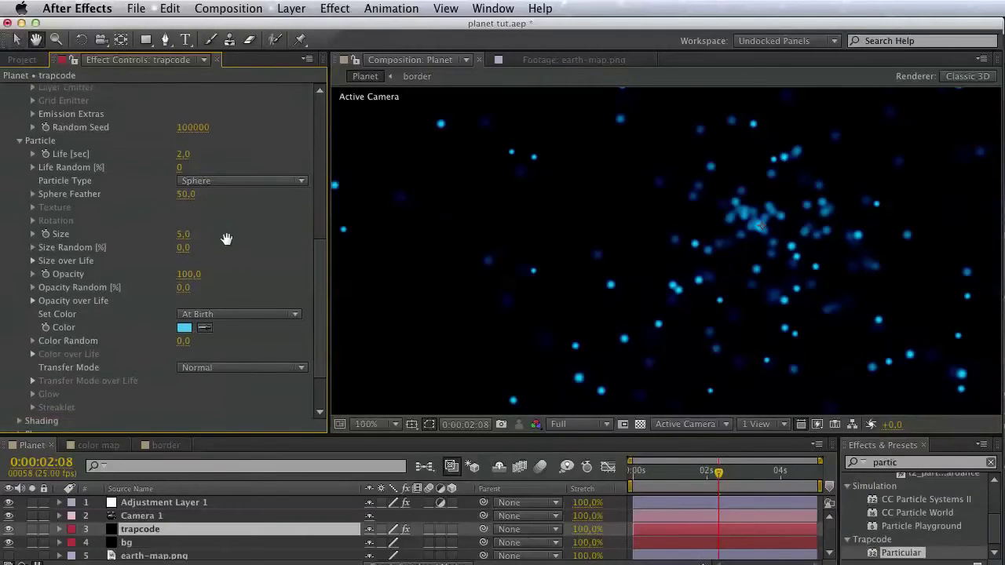
{"action": "left_click", "coordinate": [184, 195]}
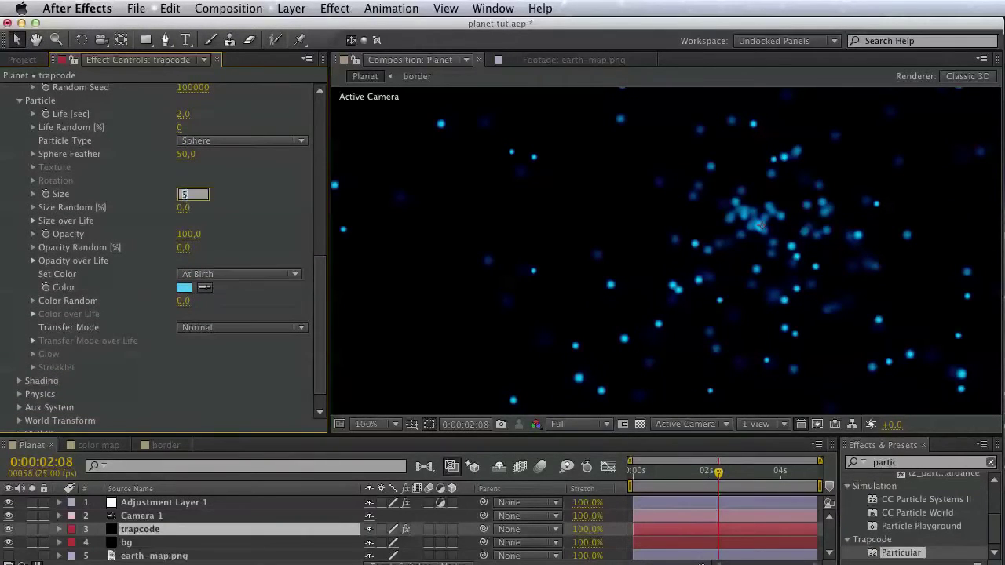
{"action": "key", "text": "Return"}
- Set the Aux System of force line to emit continuously
{"action": "scroll", "coordinate": [226, 362], "scroll_direction": "down", "scroll_amount": 1}
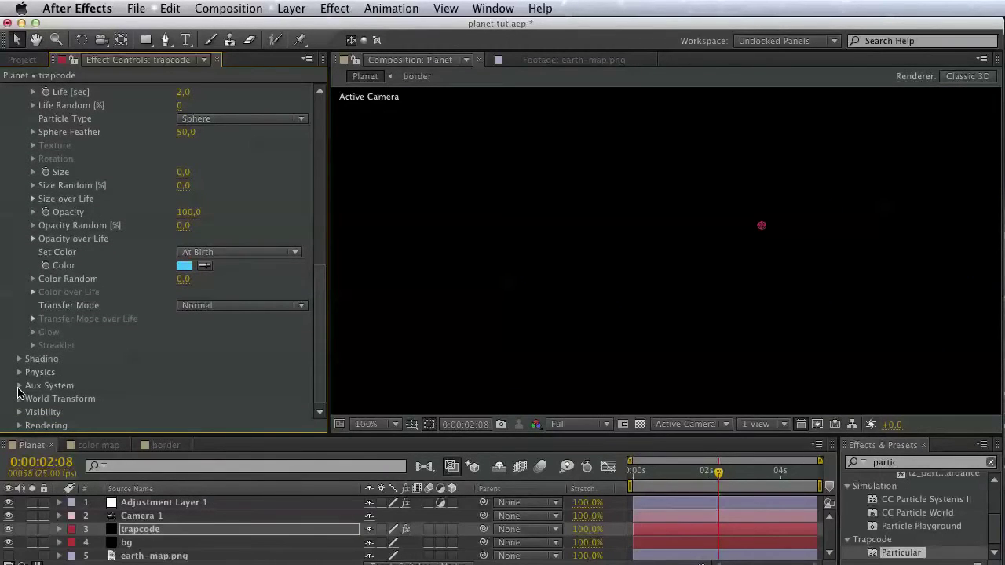
{"action": "left_click", "coordinate": [19, 386]}
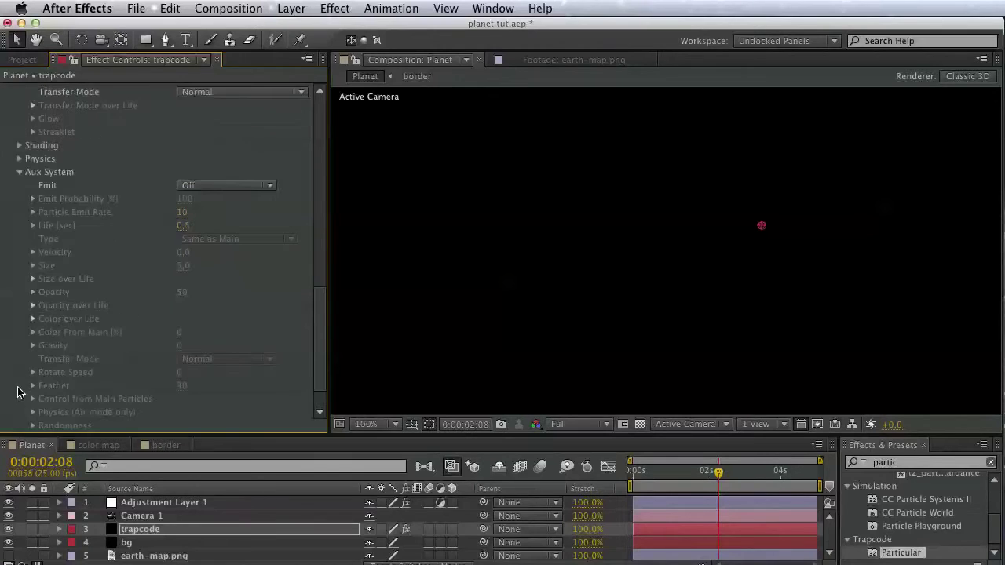
{"action": "left_click", "coordinate": [204, 188]}
{"action": "left_click", "coordinate": [207, 230]}
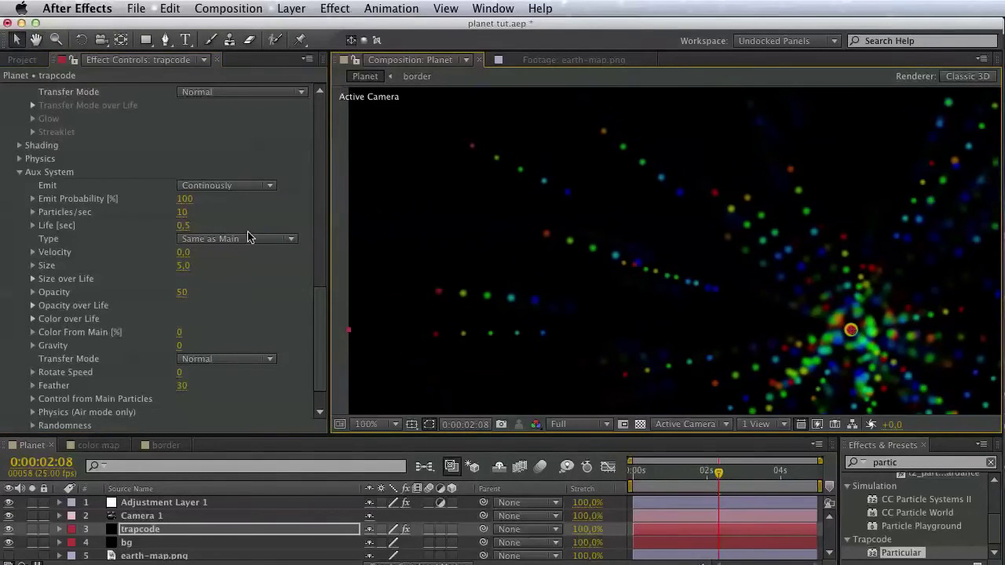
- Set force line's Rendering Transfer Mode to Normal so it composites over the planet
{"action": "scroll", "coordinate": [135, 381], "scroll_direction": "down", "scroll_amount": 2}
{"action": "left_click", "coordinate": [17, 425]}
{"action": "scroll", "coordinate": [117, 416], "scroll_direction": "down", "scroll_amount": 4}
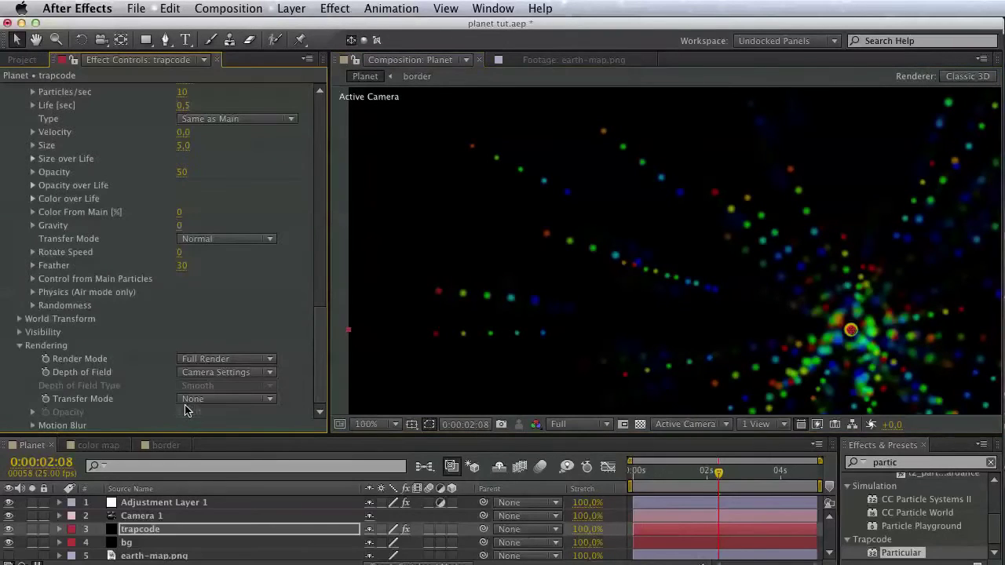
{"action": "left_click", "coordinate": [202, 399]}
{"action": "left_click", "coordinate": [212, 430]}
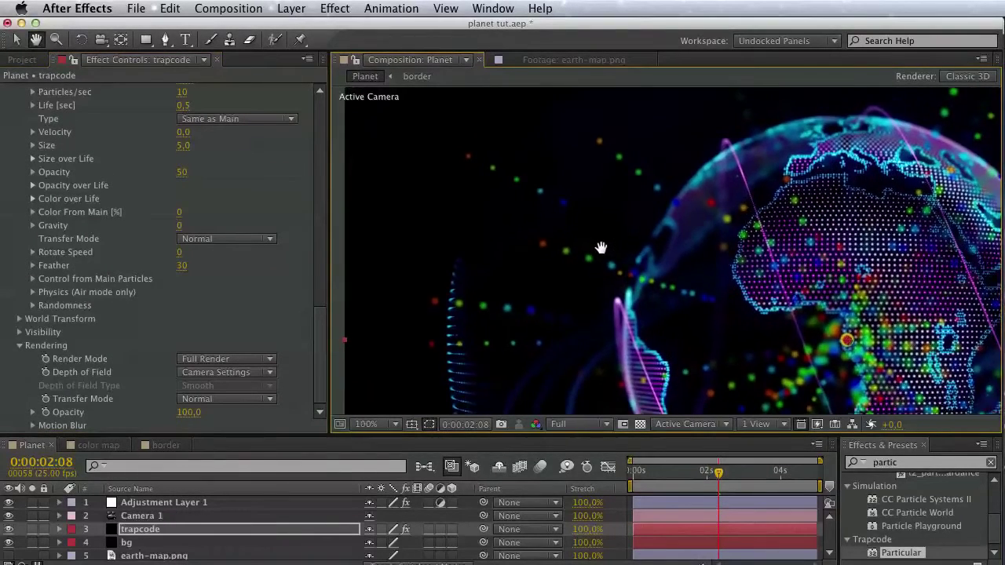
{"action": "left_click_drag", "start_coordinate": [601, 248], "coordinate": [526, 153]}
{"action": "key", "text": "v"}
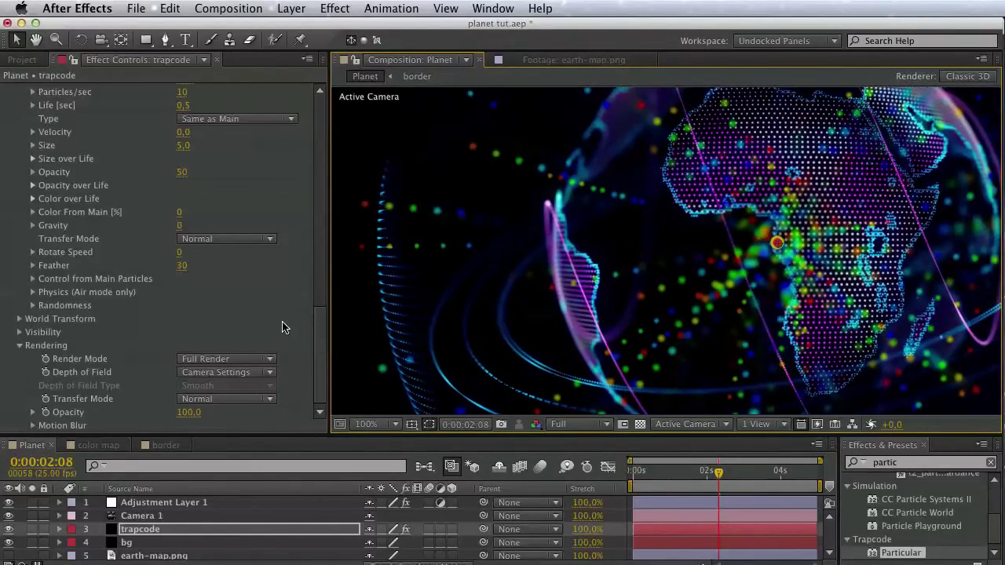
- Reduce force line's emitter Velocity to 300
{"action": "left_click_drag", "start_coordinate": [320, 322], "coordinate": [319, 141]}
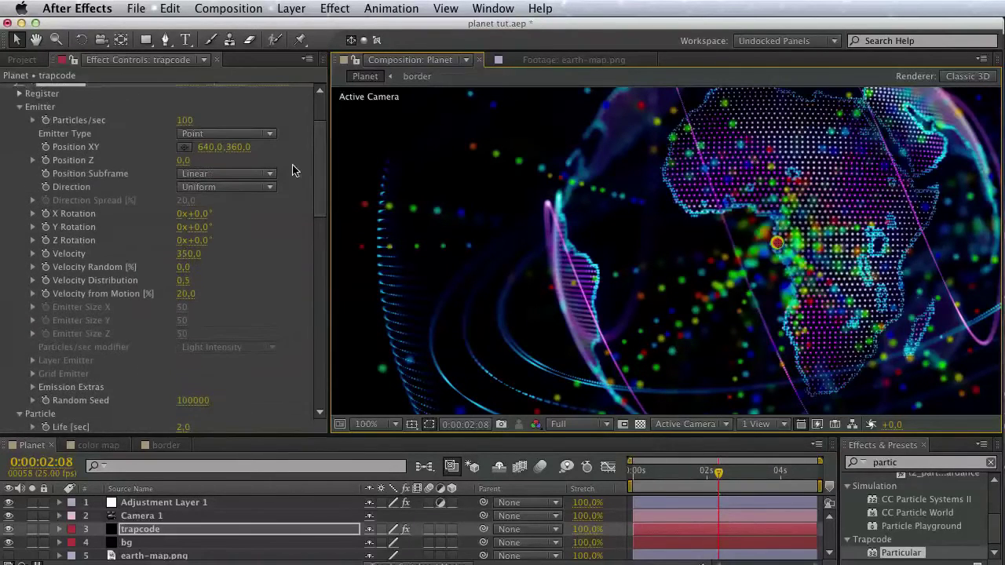
{"action": "left_click_drag", "start_coordinate": [190, 255], "coordinate": [174, 256]}
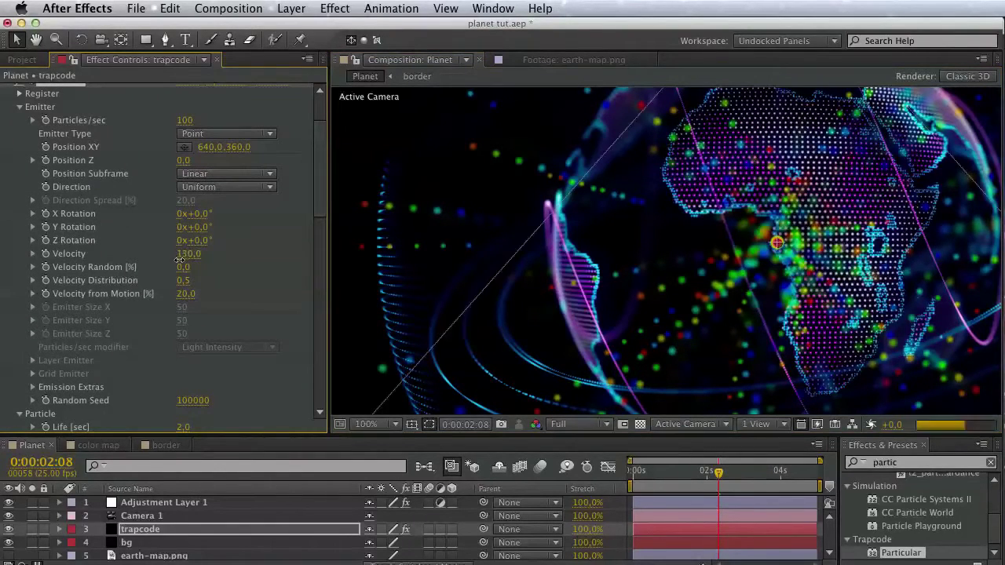
{"action": "left_click", "coordinate": [188, 256]}
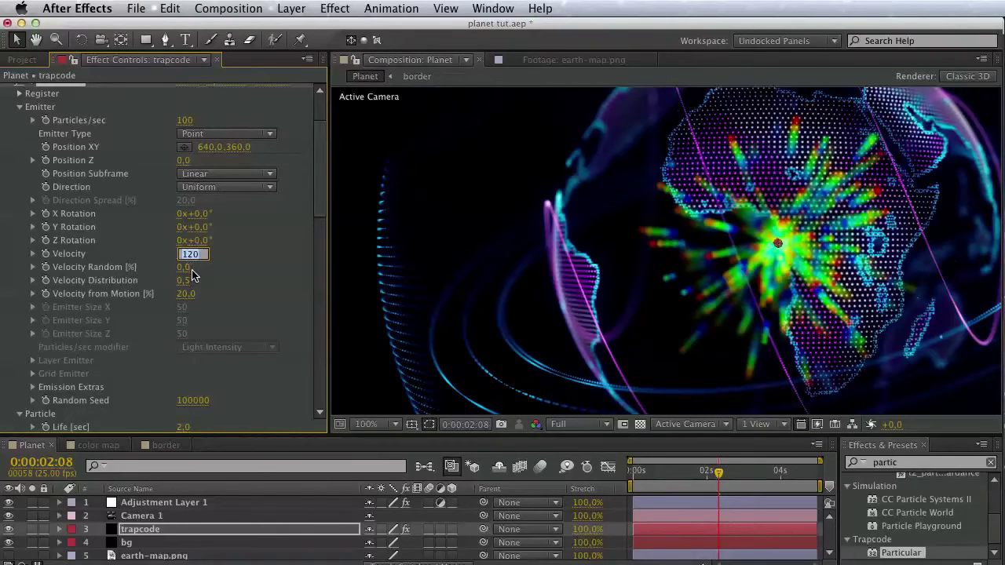
{"action": "type", "text": "300"}
{"action": "key", "text": "Return"}
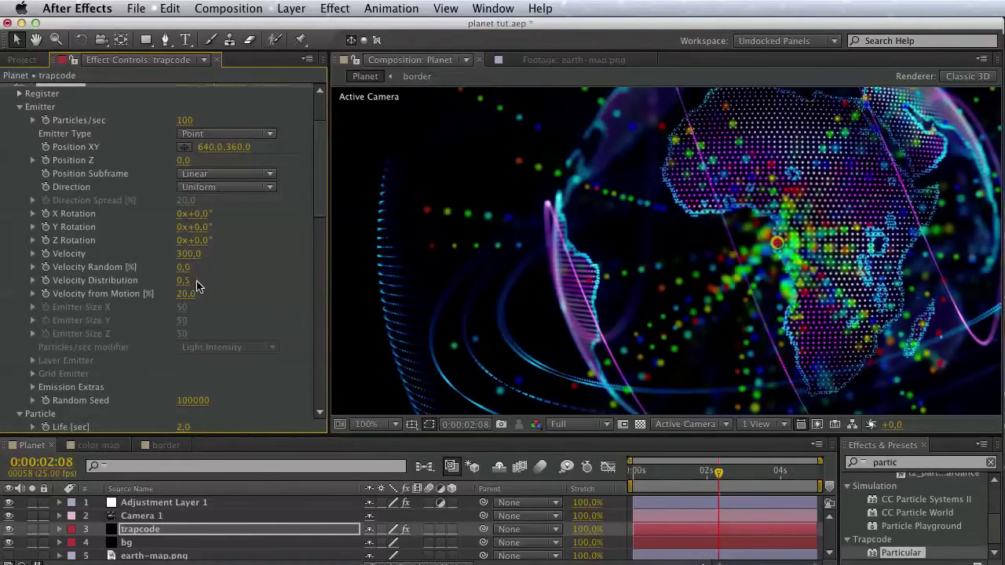
- Set force line's Aux System Life to 1 second and its Particles/sec to 100
{"action": "scroll", "coordinate": [198, 287], "scroll_direction": "down", "scroll_amount": 7}
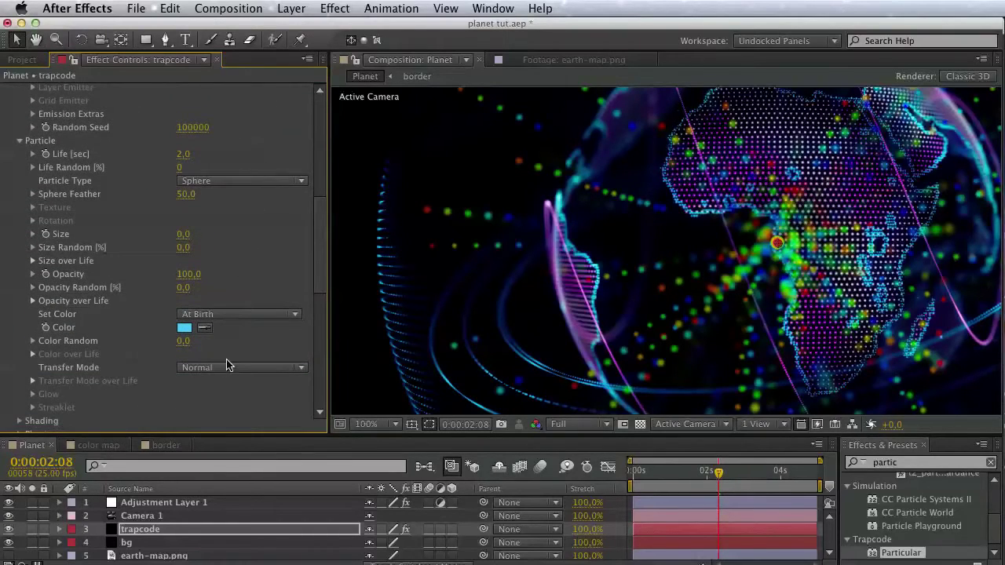
{"action": "scroll", "coordinate": [226, 365], "scroll_direction": "down", "scroll_amount": 5}
{"action": "scroll", "coordinate": [117, 228], "scroll_direction": "down", "scroll_amount": 3}
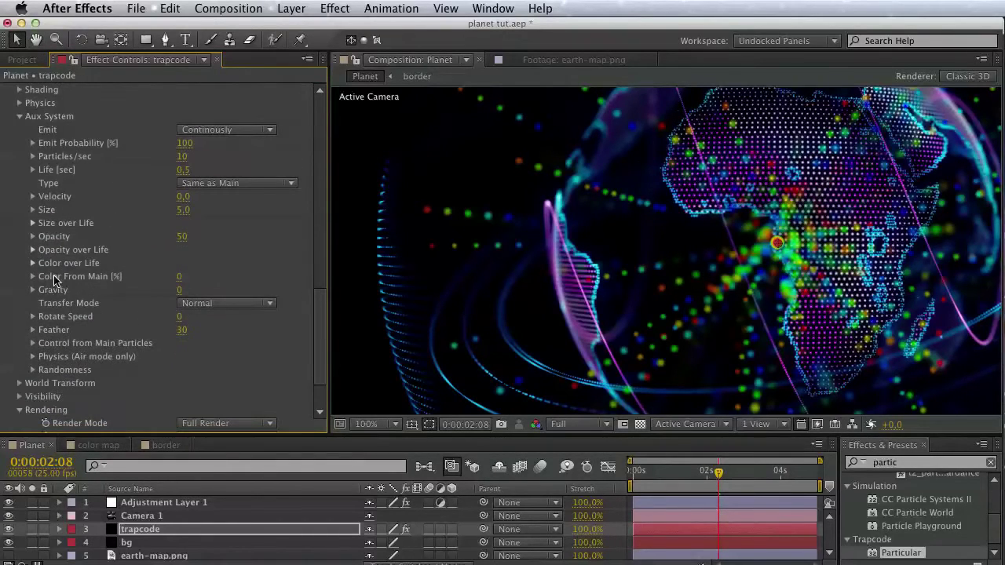
{"action": "left_click", "coordinate": [183, 171]}
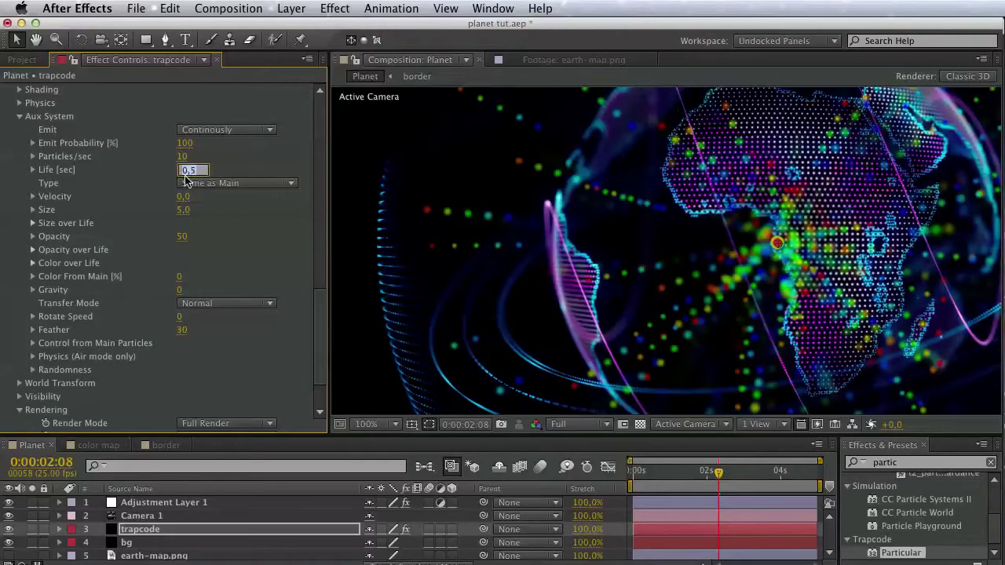
{"action": "type", "text": "1"}
{"action": "key", "text": "Return"}
{"action": "left_click", "coordinate": [186, 158]}
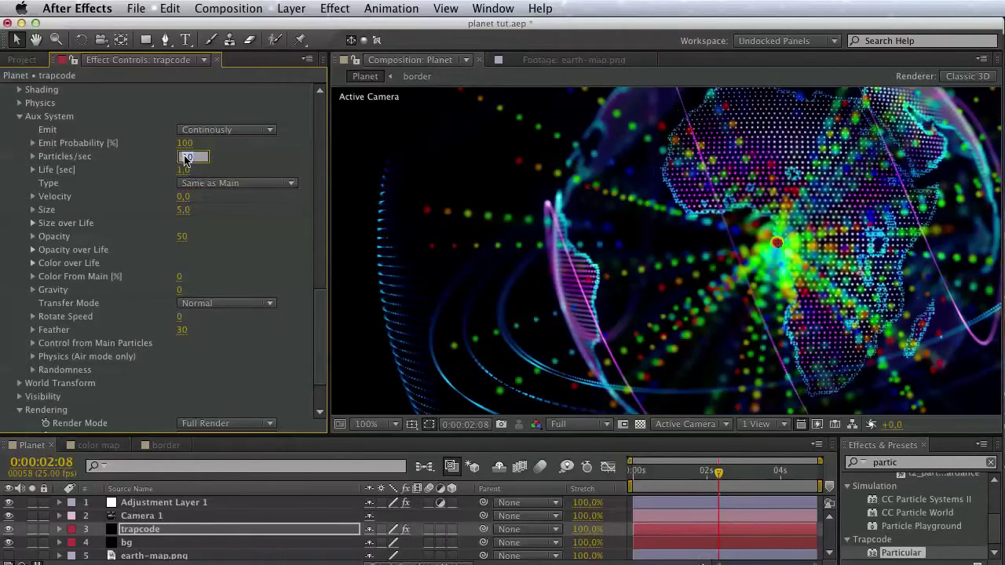
{"action": "type", "text": "100"}
{"action": "key", "text": "Return"}
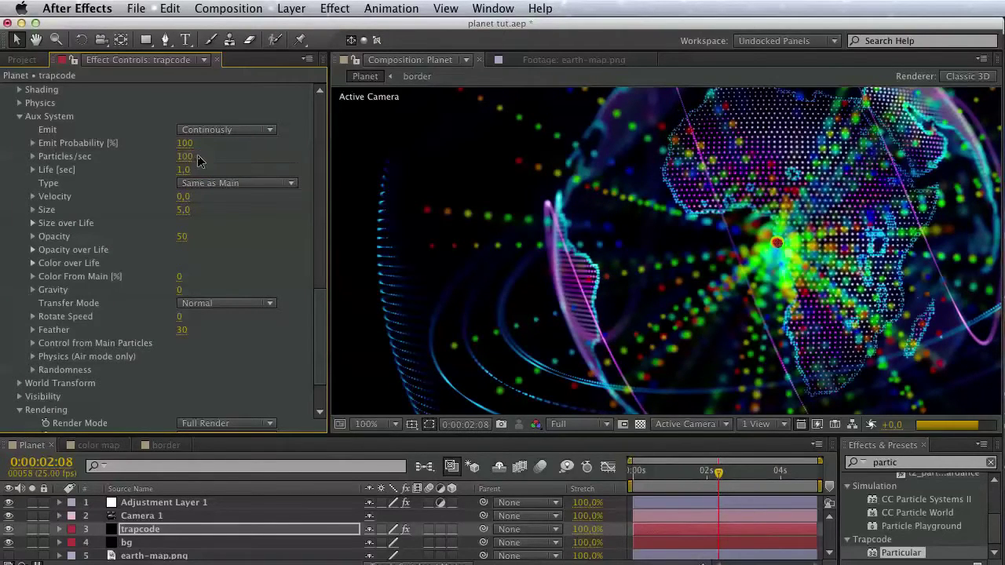
- Set the Size of force line's Aux System particles to 1
{"action": "left_click", "coordinate": [189, 211]}
{"action": "type", "text": "0"}
{"action": "key", "text": "BackSpace"}
{"action": "type", "text": "1"}
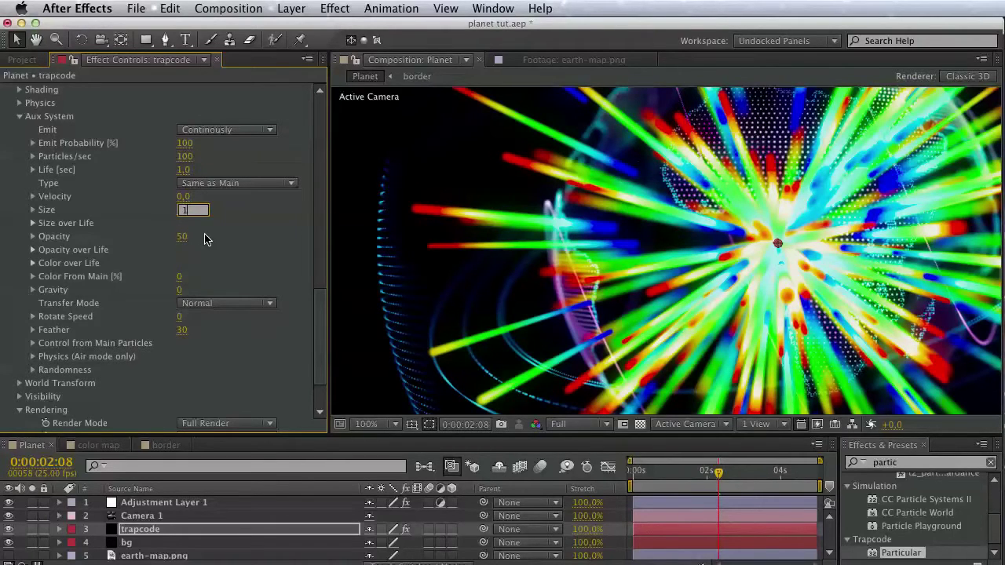
{"action": "key", "text": "Return"}
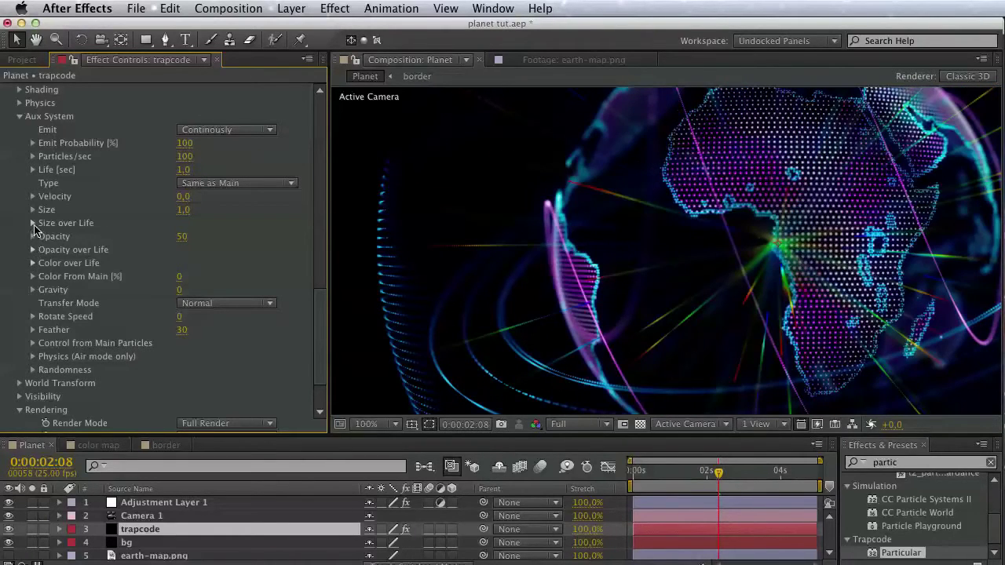
- Apply the linear falloff preset, full at birth and zero at death, to the Aux System's Size over Life
{"action": "left_click", "coordinate": [33, 223]}
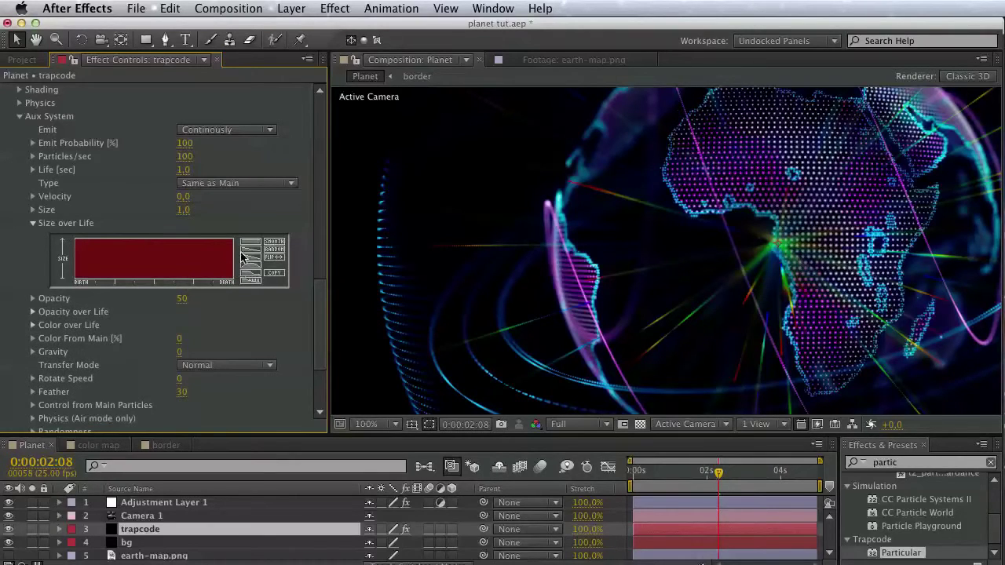
{"action": "left_click", "coordinate": [248, 256]}
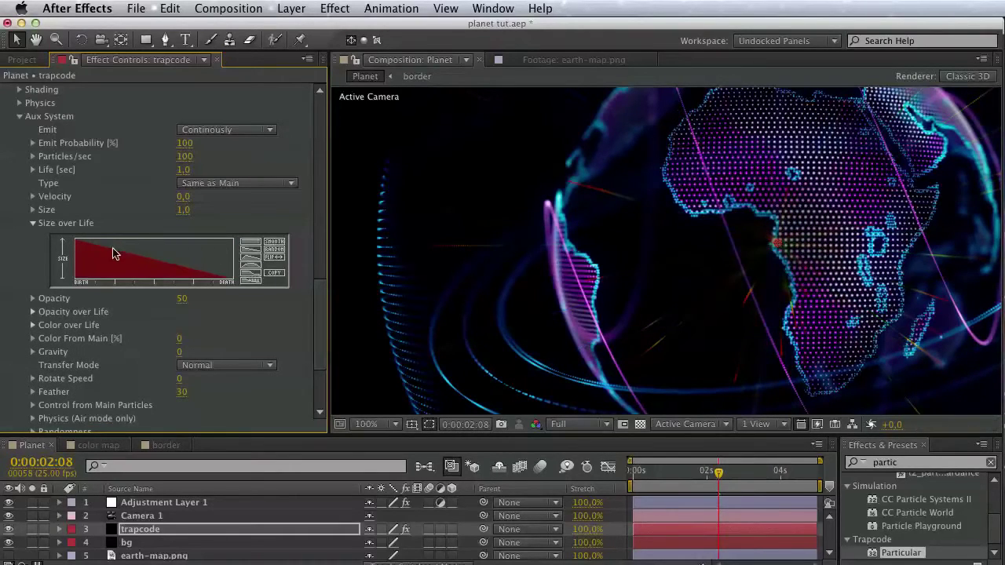
{"action": "left_click", "coordinate": [33, 224]}
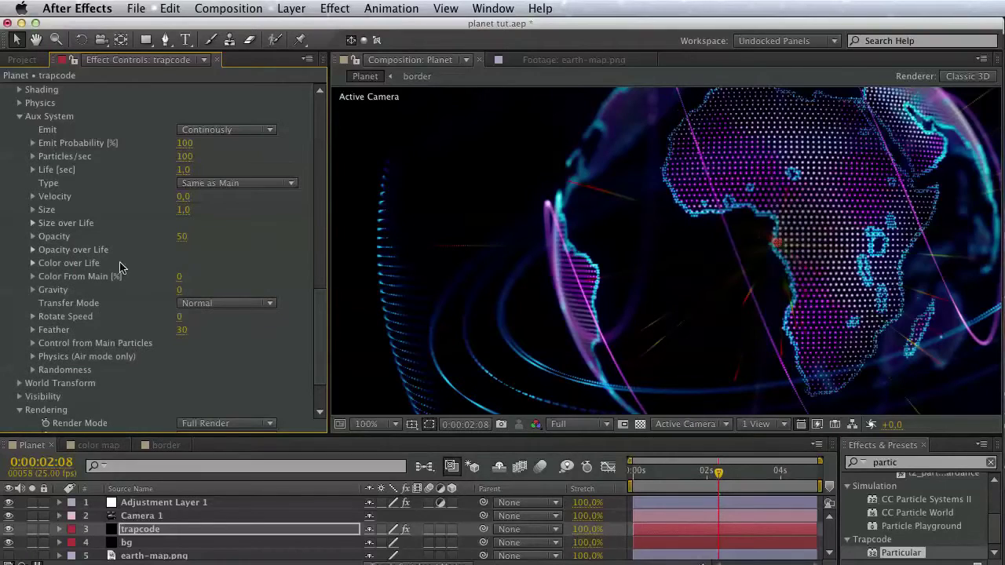
- Set both the Opacity and the Feather of force line's Aux System particles to 100
{"action": "left_click", "coordinate": [181, 237]}
{"action": "type", "text": "10"}
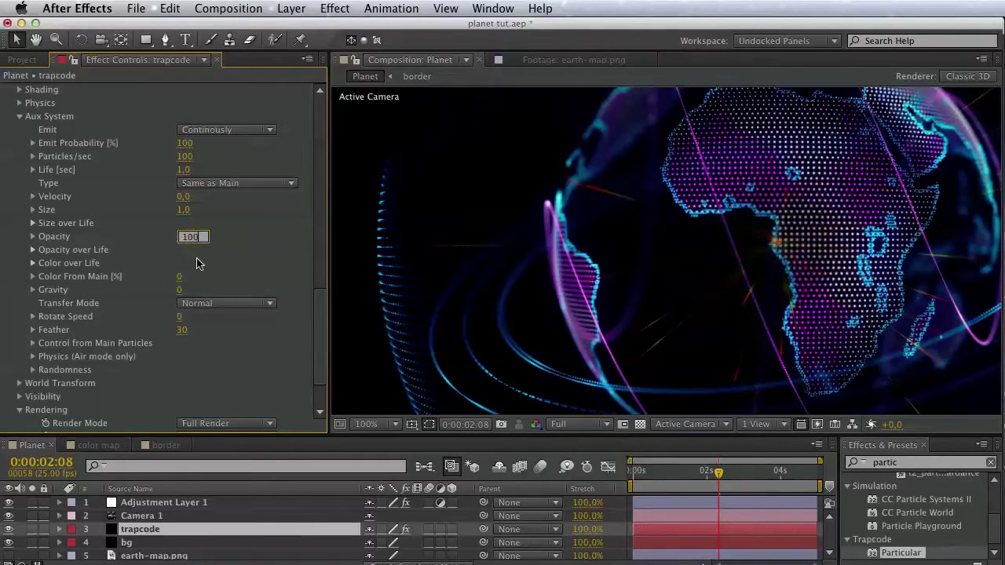
{"action": "type", "text": "0"}
{"action": "key", "text": "Return"}
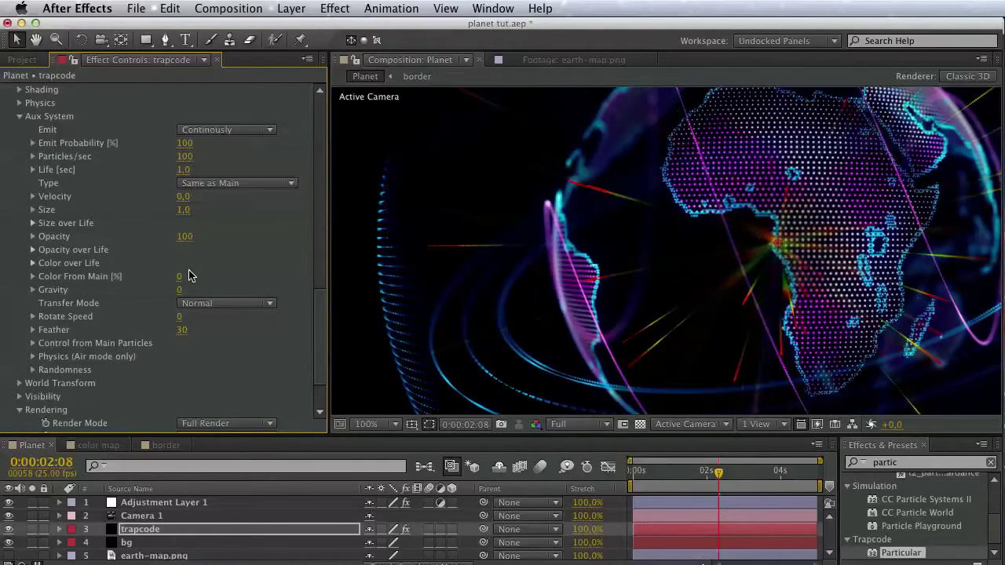
{"action": "left_click", "coordinate": [184, 330]}
{"action": "type", "text": "100"}
{"action": "key", "text": "Return"}
- Set Start Emit to 50% of life in the Aux System's Control from Main Particles settings
{"action": "left_click", "coordinate": [33, 344]}
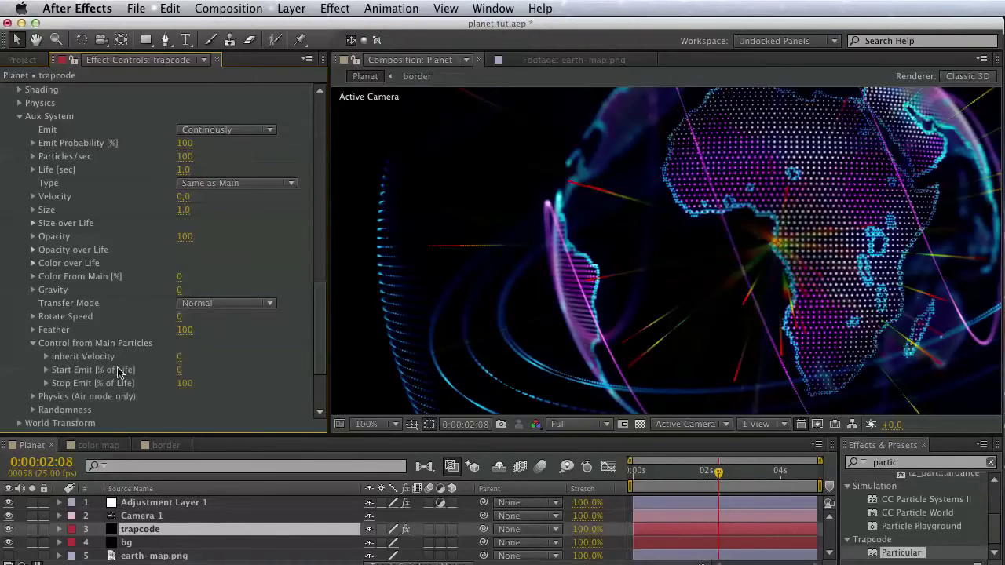
{"action": "left_click", "coordinate": [180, 370]}
{"action": "type", "text": "50"}
{"action": "key", "text": "Return"}
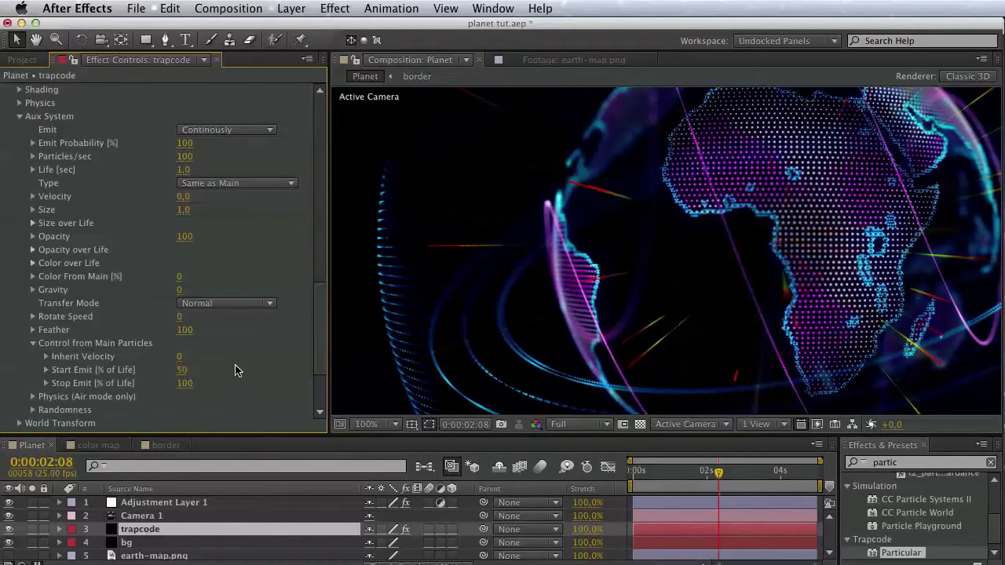
{"action": "key", "text": "space"}
{"action": "left_click_drag", "start_coordinate": [816, 244], "coordinate": [714, 290]}
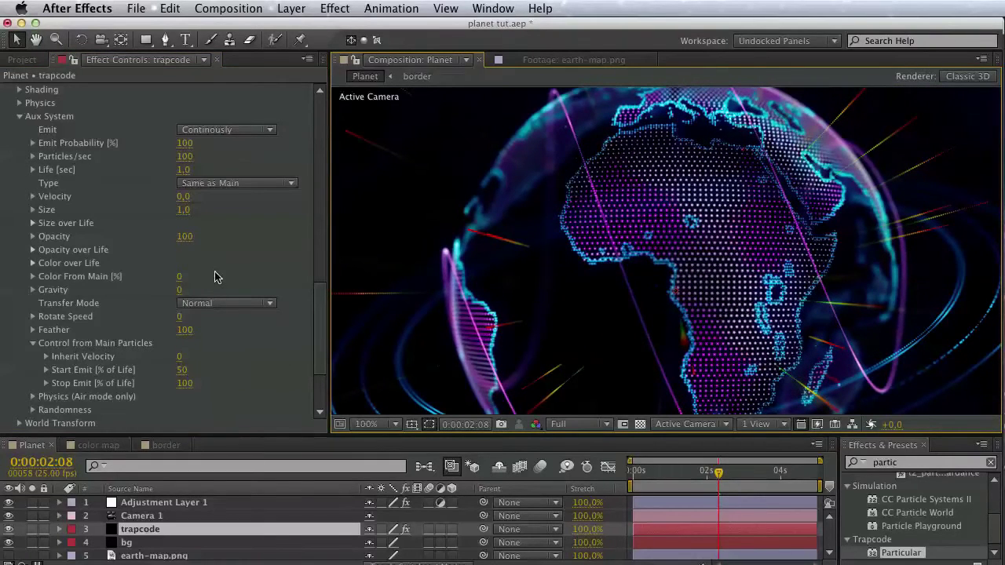
- Set force line's emitter Velocity to 350
{"action": "scroll", "coordinate": [217, 276], "scroll_direction": "up", "scroll_amount": 12}
{"action": "key", "text": "h"}
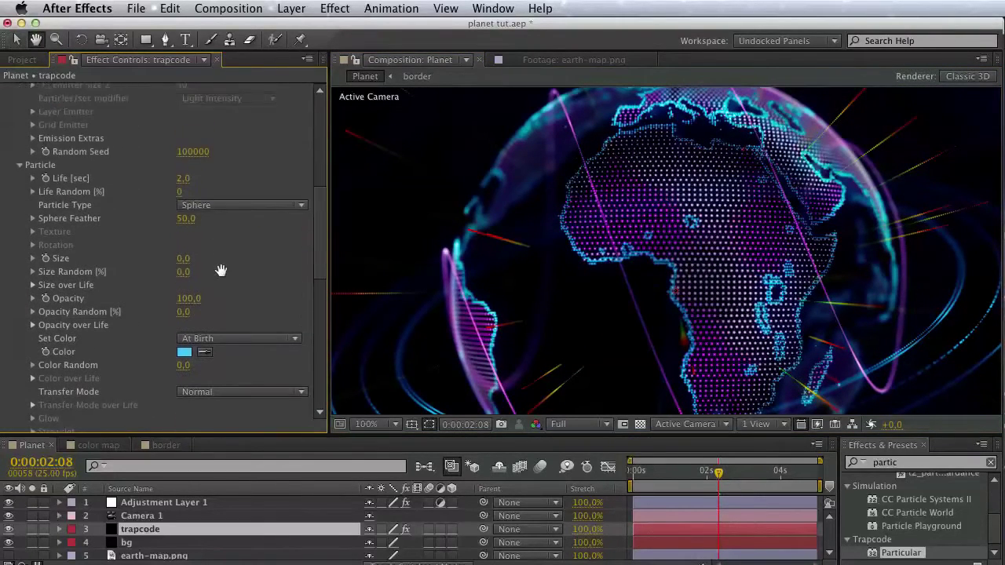
{"action": "scroll", "coordinate": [221, 271], "scroll_direction": "up", "scroll_amount": 15}
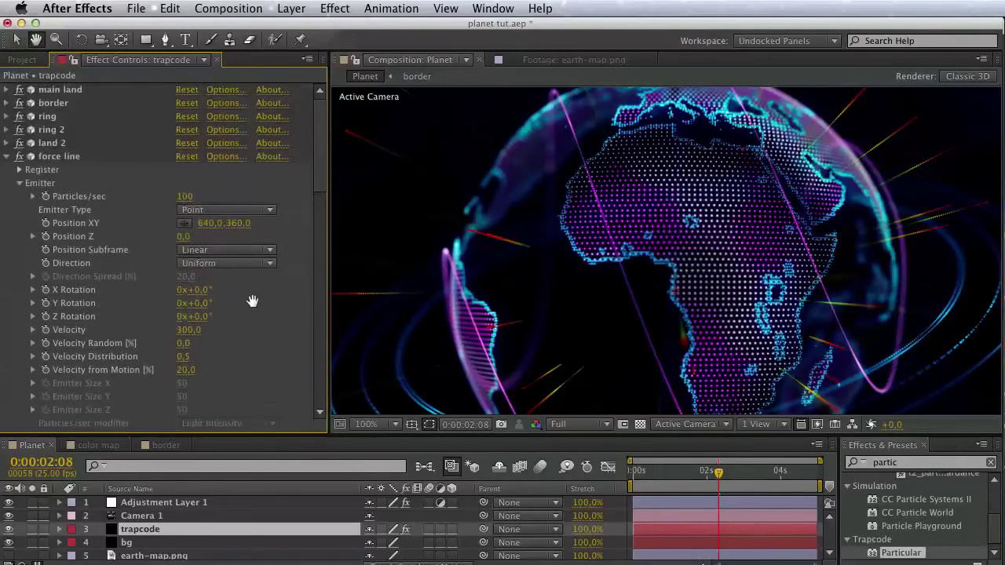
{"action": "key", "text": "v"}
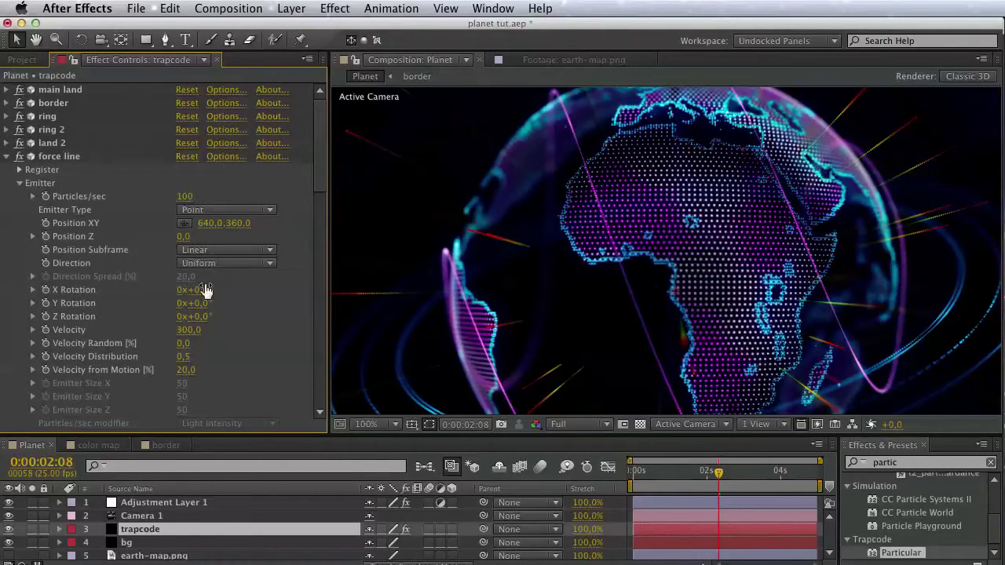
{"action": "left_click", "coordinate": [196, 330]}
{"action": "type", "text": "700/2"}
{"action": "key", "text": "Return"}
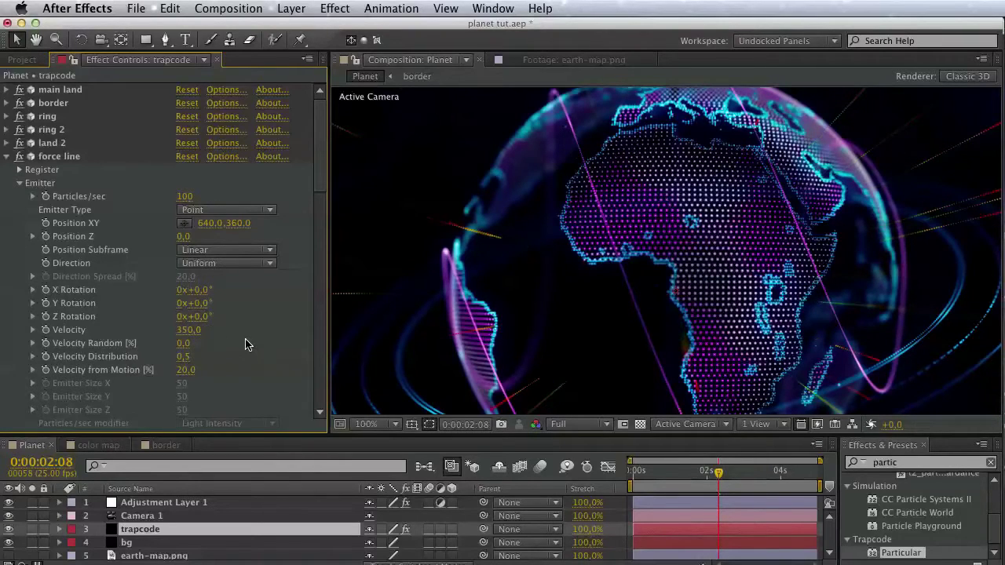
{"action": "key", "text": "space"}
{"action": "left_click_drag", "start_coordinate": [680, 297], "coordinate": [838, 245]}
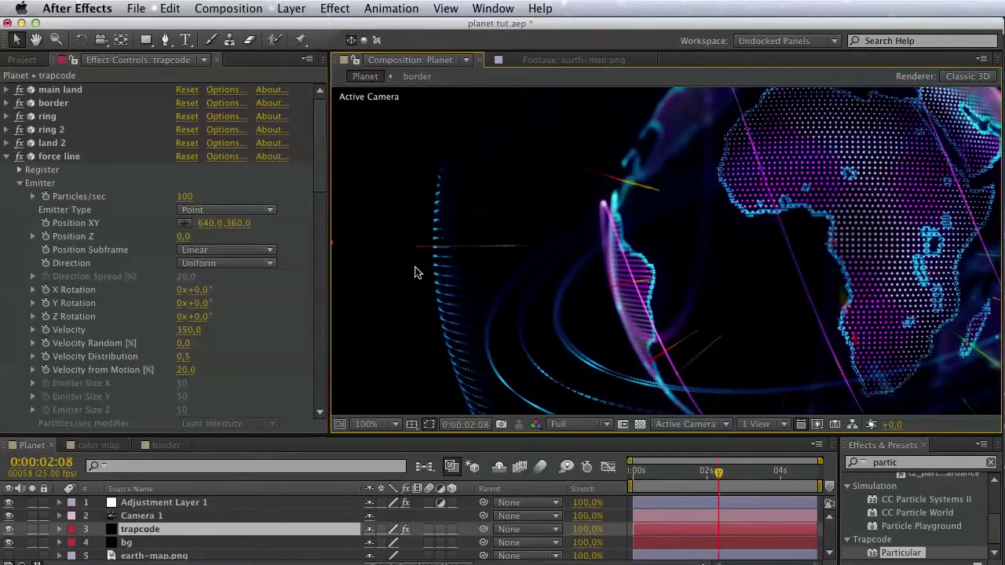
- Try a particle Life of 1.8 seconds on force line and check it at 0:00:02:13
{"action": "scroll", "coordinate": [212, 317], "scroll_direction": "down", "scroll_amount": 8}
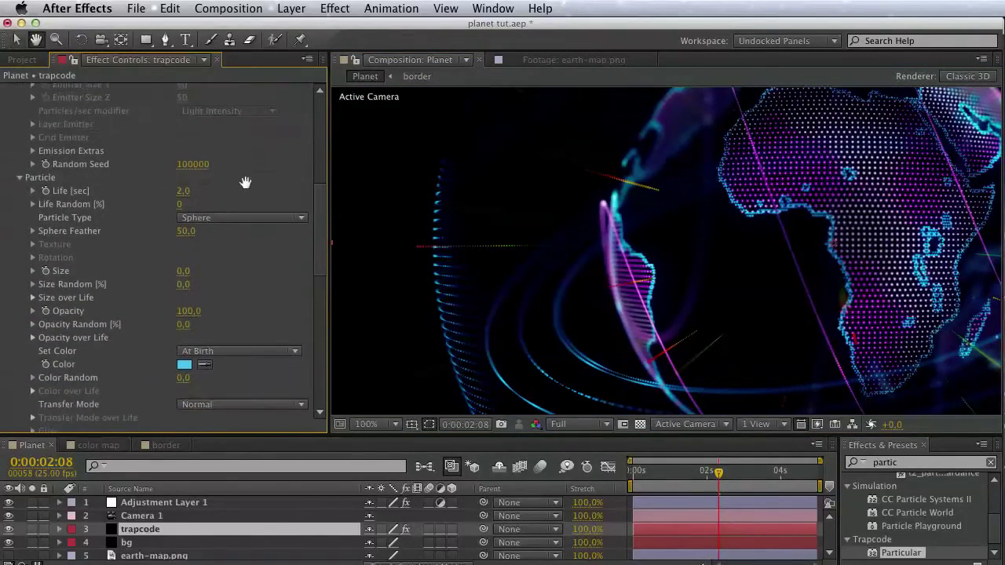
{"action": "left_click", "coordinate": [192, 190]}
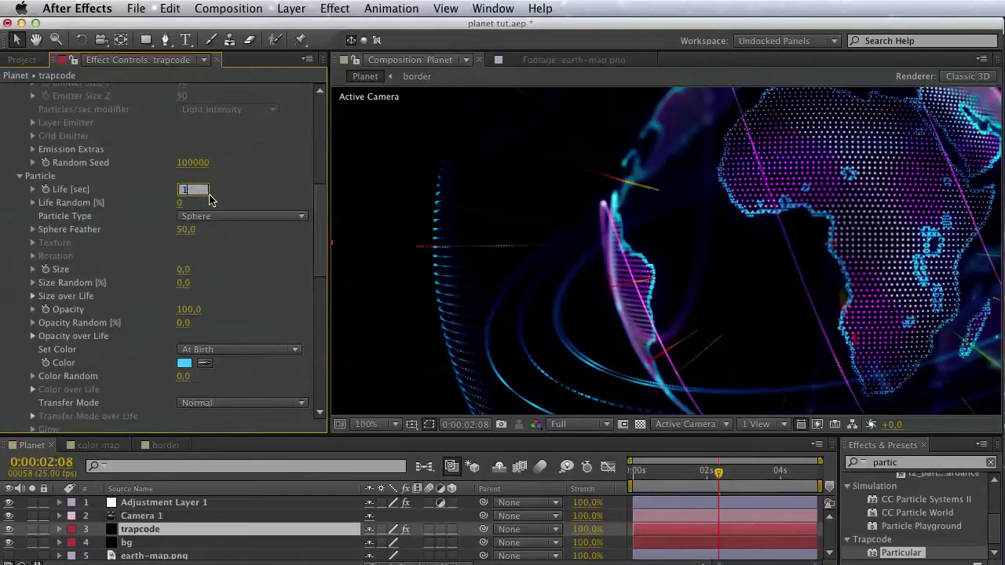
{"action": "key", "text": "Return"}
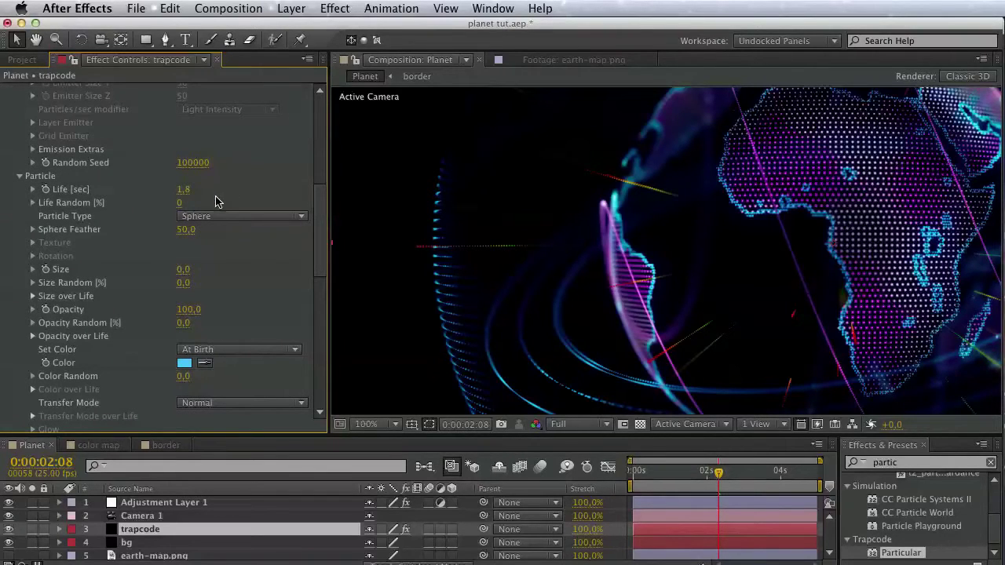
{"action": "left_click", "coordinate": [184, 189]}
{"action": "key", "text": "Return"}
{"action": "left_click_drag", "start_coordinate": [714, 472], "coordinate": [727, 472]}
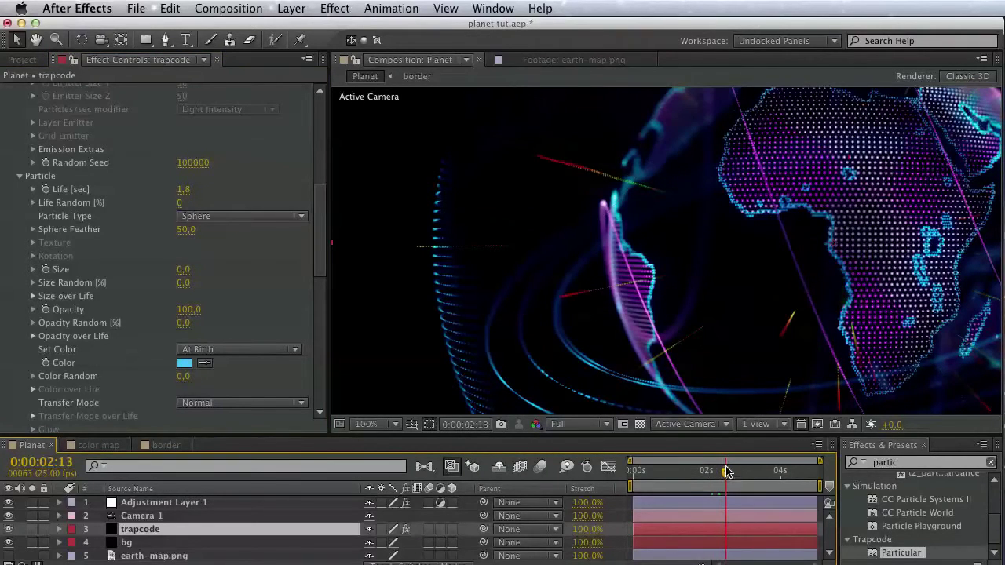
- Try shorter particle Life values of 1.5 and 0.7 seconds on force line
{"action": "key", "text": "space"}
{"action": "left_click_drag", "start_coordinate": [718, 302], "coordinate": [386, 377]}
{"action": "left_click", "coordinate": [183, 189]}
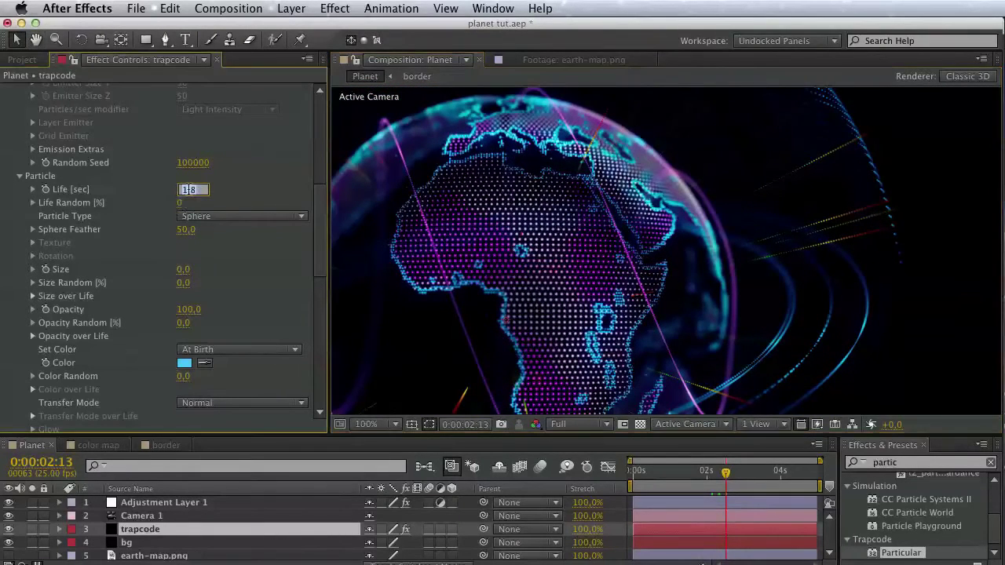
{"action": "type", "text": "1.5"}
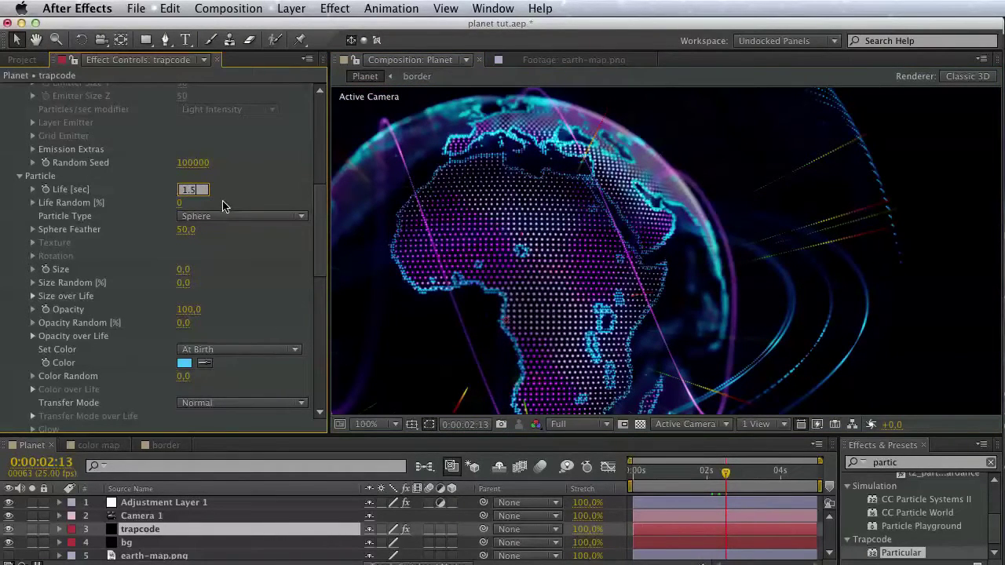
{"action": "key", "text": "Return"}
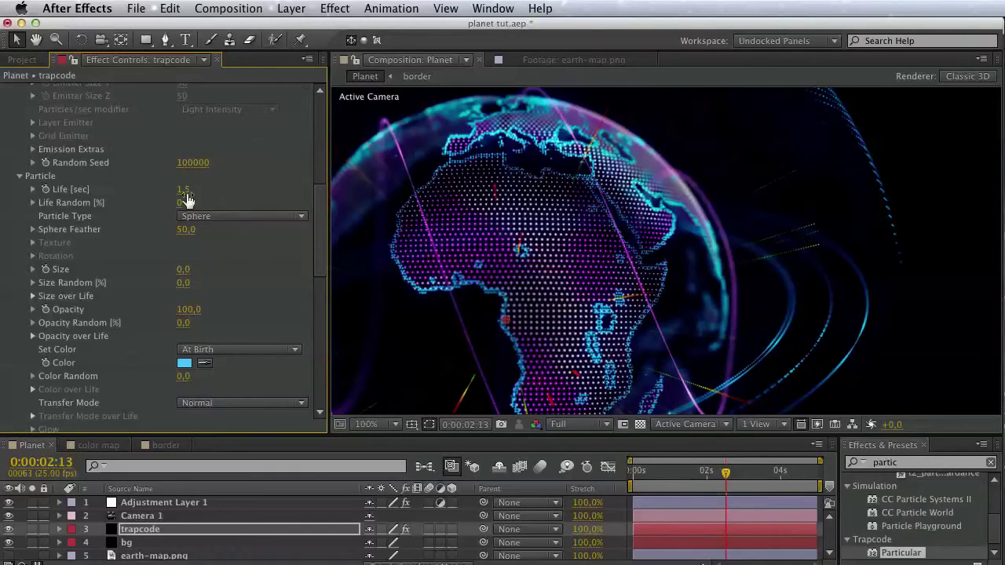
{"action": "left_click", "coordinate": [185, 189]}
{"action": "type", "text": "0.7"}
{"action": "key", "text": "Return"}
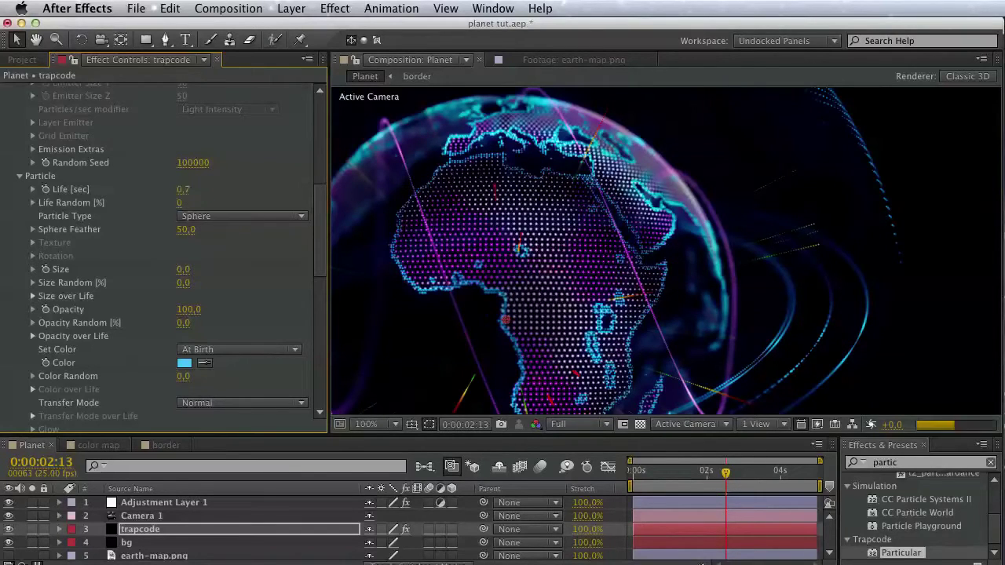
- Set force line's particle Life to 1.7 seconds
{"action": "left_click", "coordinate": [183, 189]}
{"action": "type", "text": "1"}
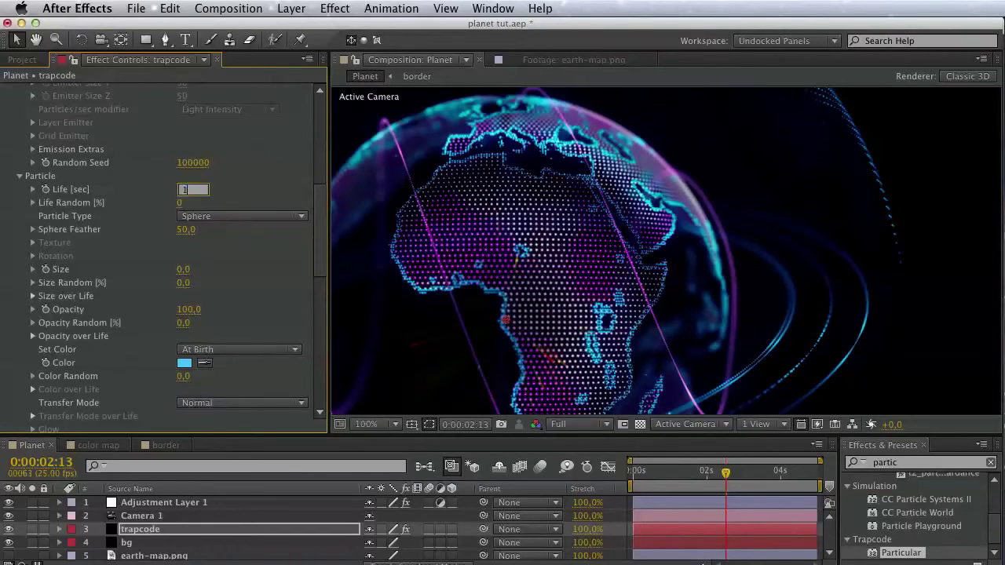
{"action": "key", "text": "Return"}
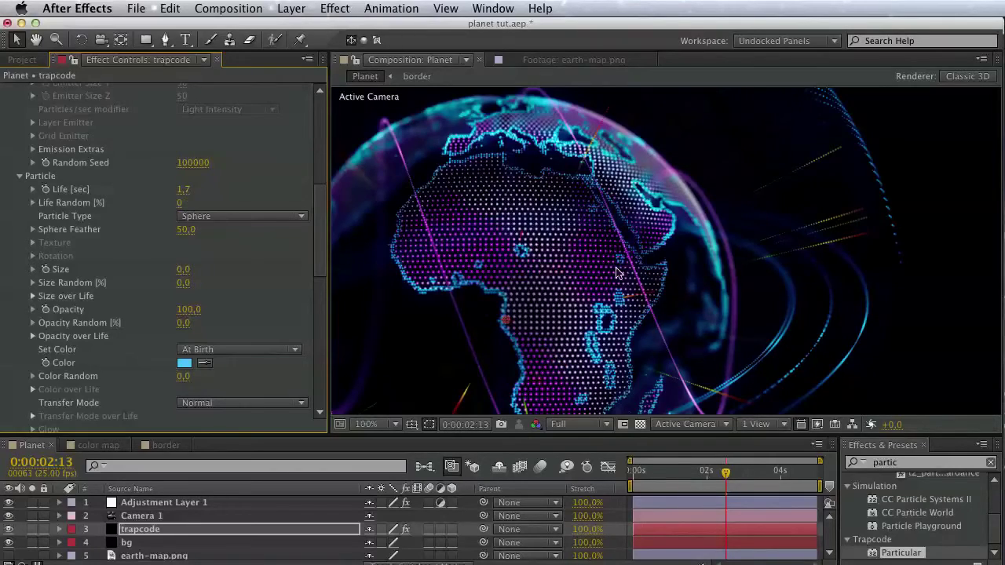
{"action": "key", "text": "h"}
{"action": "left_click_drag", "start_coordinate": [602, 273], "coordinate": [795, 221]}
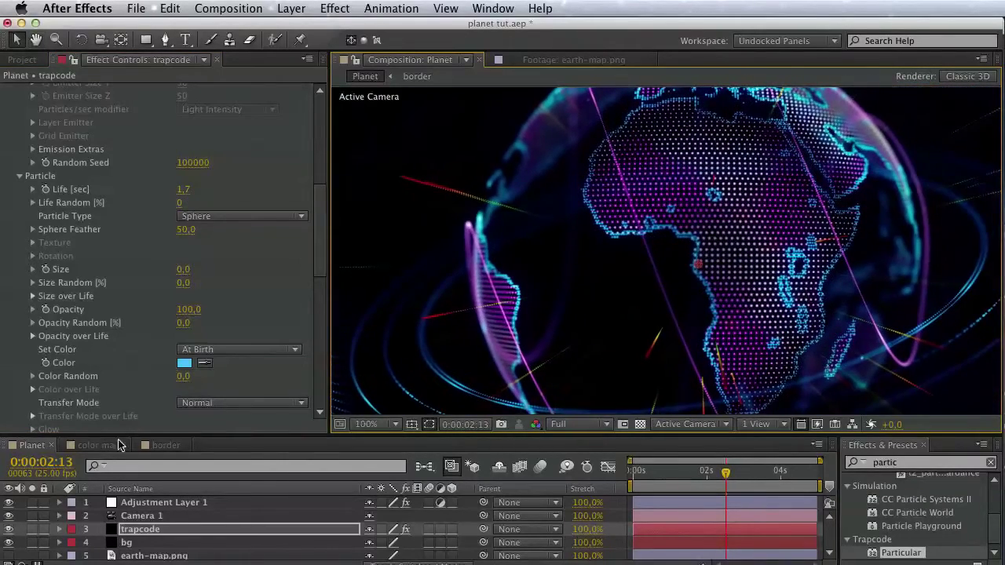
- Set the Aux System's Color From Main to 100% so the force lines take the main particle colour
{"action": "key", "text": "v"}
{"action": "scroll", "coordinate": [131, 387], "scroll_direction": "down", "scroll_amount": 2}
{"action": "scroll", "coordinate": [131, 387], "scroll_direction": "down", "scroll_amount": 10}
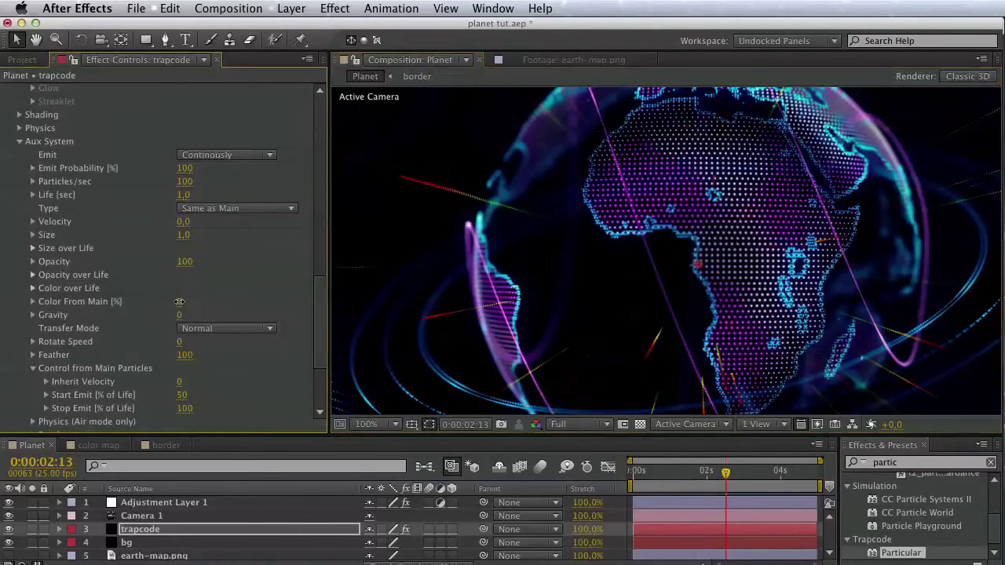
{"action": "left_click", "coordinate": [180, 302]}
{"action": "type", "text": "100"}
{"action": "key", "text": "Return"}
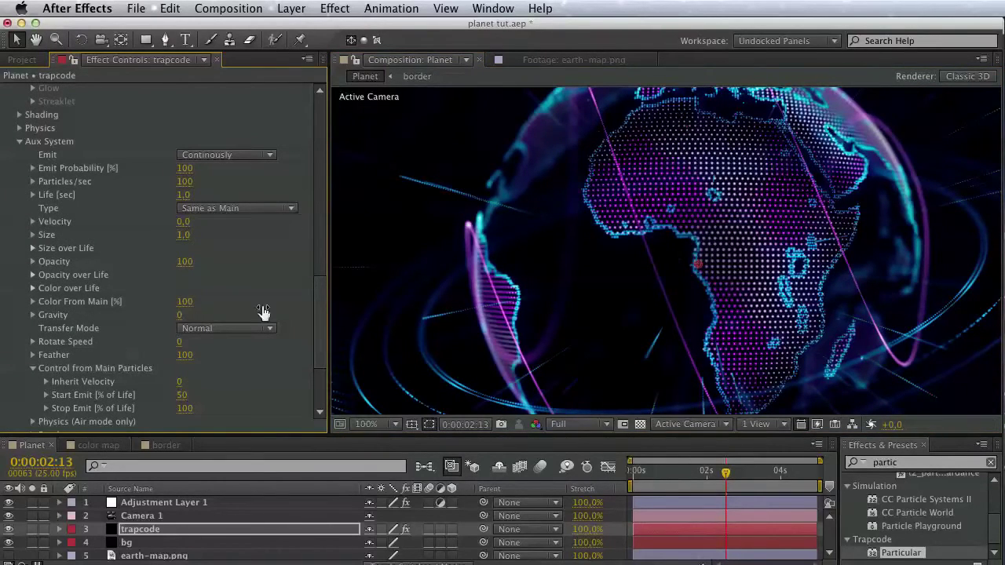
- Raise the Aux System's Particles/sec to 150 for force line
{"action": "key", "text": "h"}
{"action": "left_click_drag", "start_coordinate": [528, 311], "coordinate": [567, 203]}
{"action": "key", "text": "v"}
{"action": "left_click", "coordinate": [184, 181]}
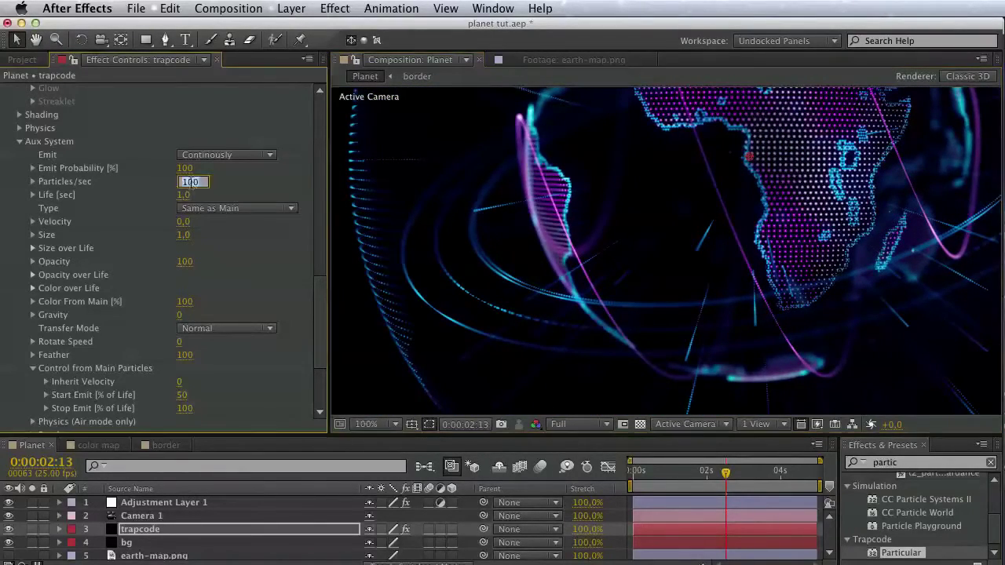
{"action": "type", "text": "15"}
{"action": "key", "text": "Return"}
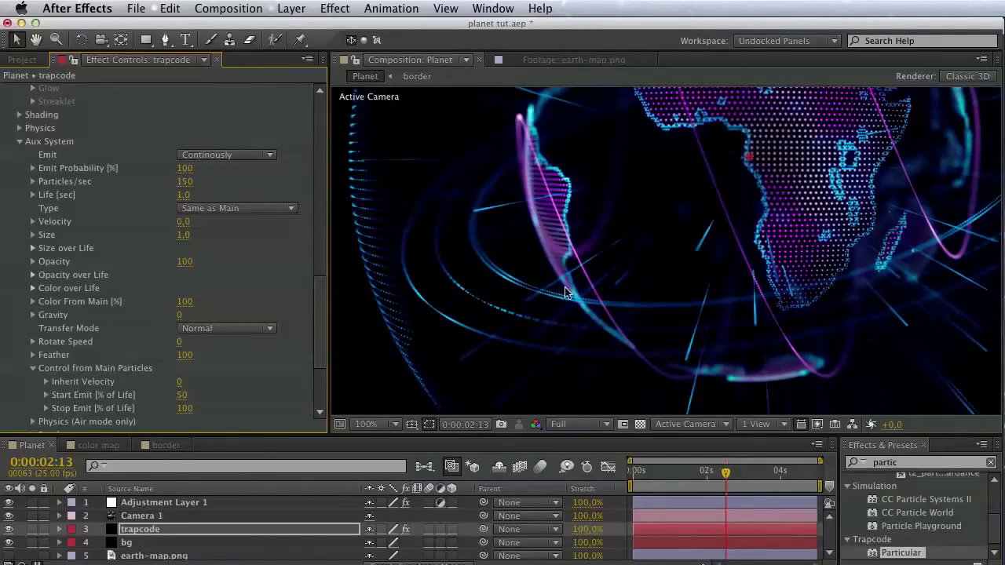
{"action": "key", "text": "h"}
{"action": "left_click_drag", "start_coordinate": [566, 293], "coordinate": [632, 353]}
{"action": "key", "text": "v"}
- Save the project
{"action": "key", "text": "super+s"}
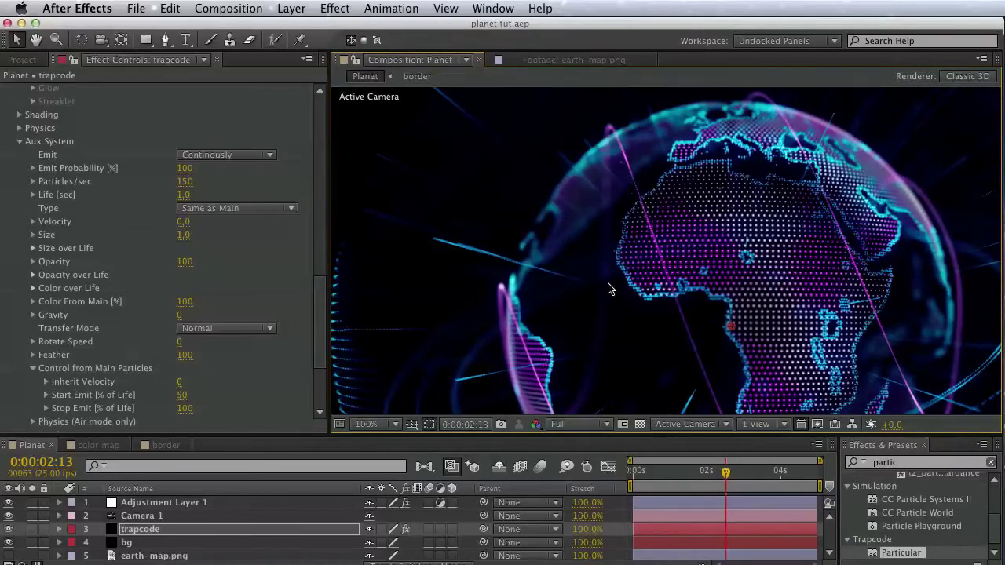
{"action": "key", "text": "h"}
{"action": "left_click_drag", "start_coordinate": [671, 291], "coordinate": [701, 170]}
{"action": "key", "text": "v"}
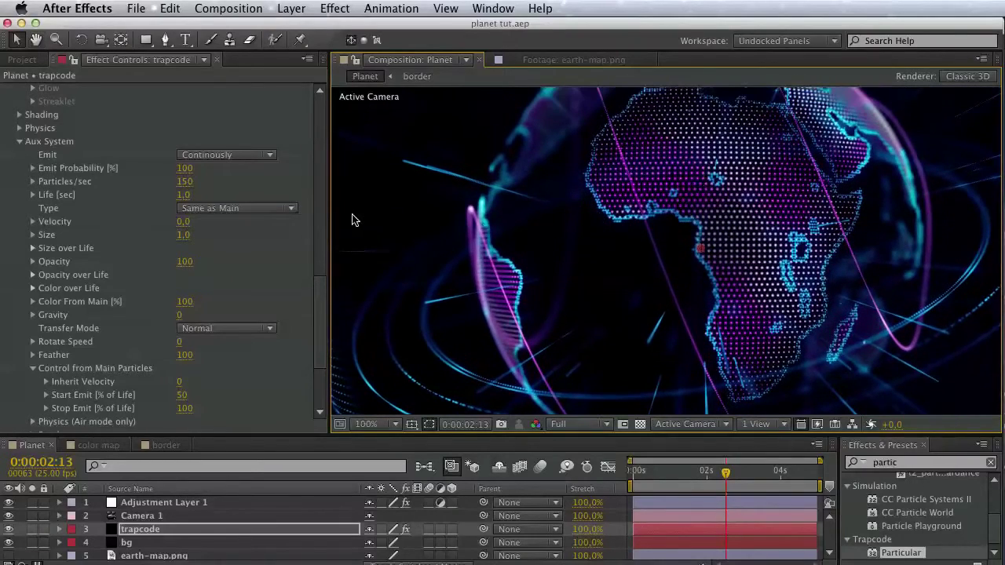
- Collapse the Aux System, Emitter, Particle and Rendering property groups of the force line effect
{"action": "left_click", "coordinate": [21, 141]}
{"action": "scroll", "coordinate": [47, 157], "scroll_direction": "up", "scroll_amount": 15}
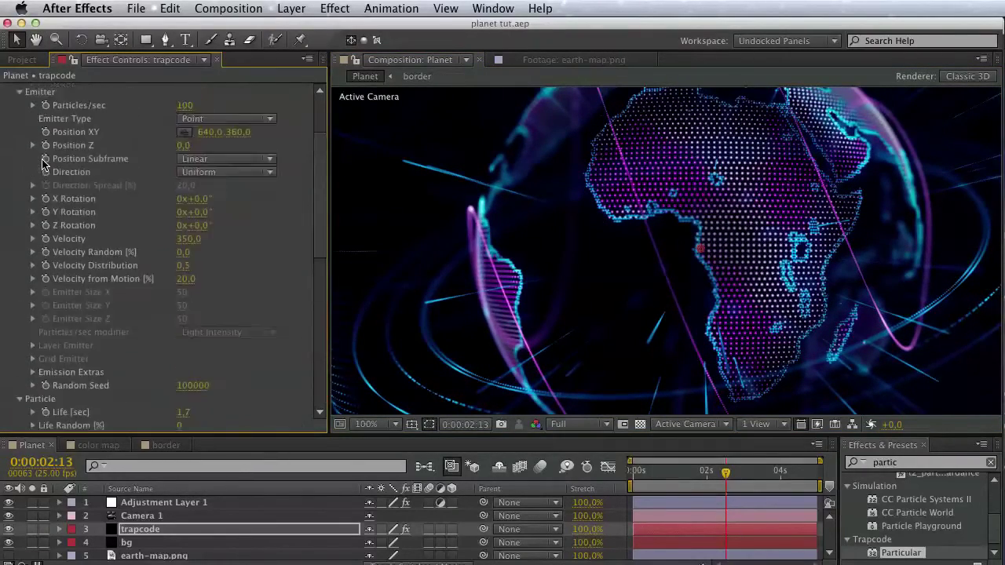
{"action": "scroll", "coordinate": [35, 166], "scroll_direction": "up", "scroll_amount": 5}
{"action": "left_click", "coordinate": [20, 183]}
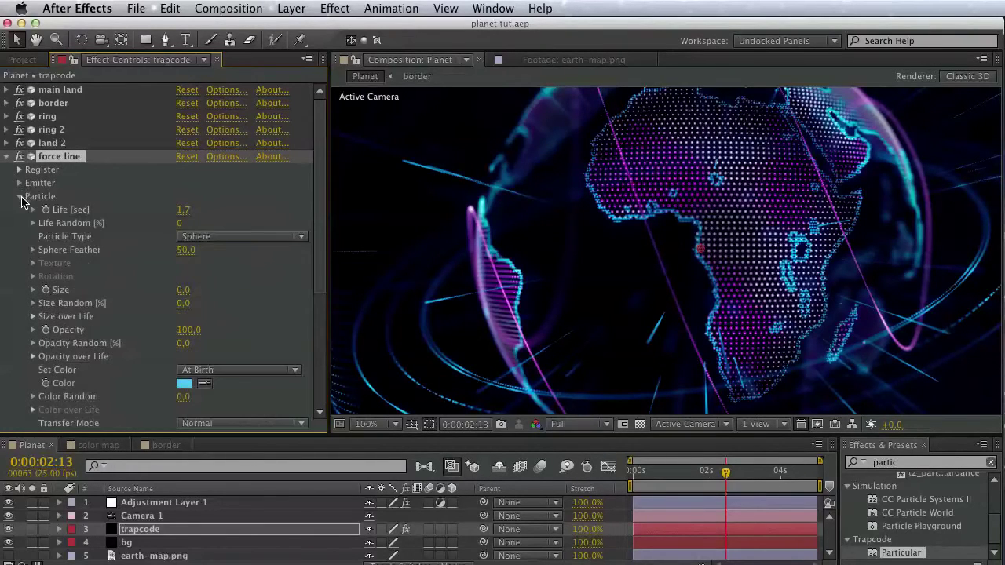
{"action": "left_click", "coordinate": [20, 197]}
{"action": "left_click", "coordinate": [20, 276]}
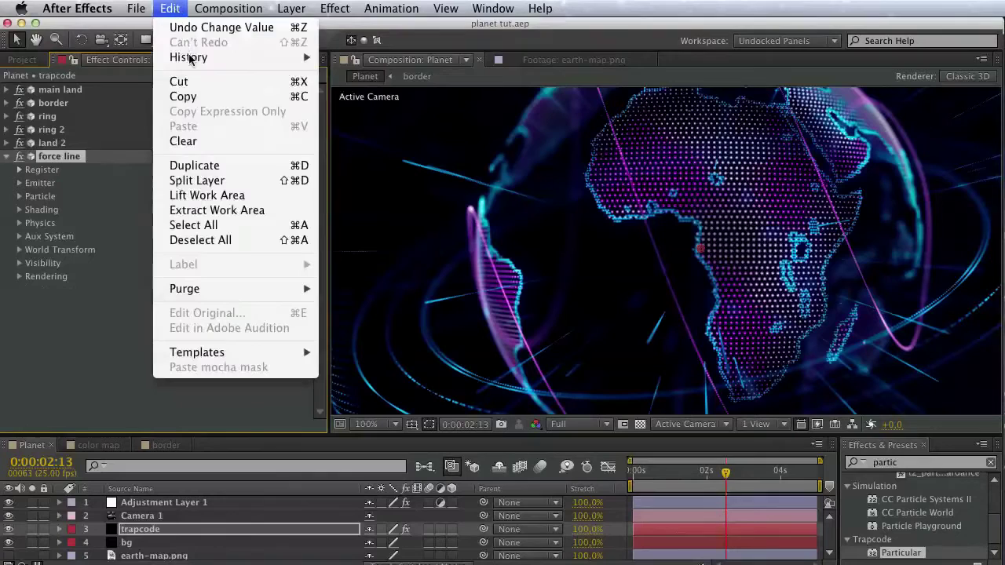
- Duplicate the force line effect and disable border, ring, ring 2, land 2 and the original force line
{"action": "left_click", "coordinate": [225, 164]}
{"action": "left_click", "coordinate": [7, 157]}
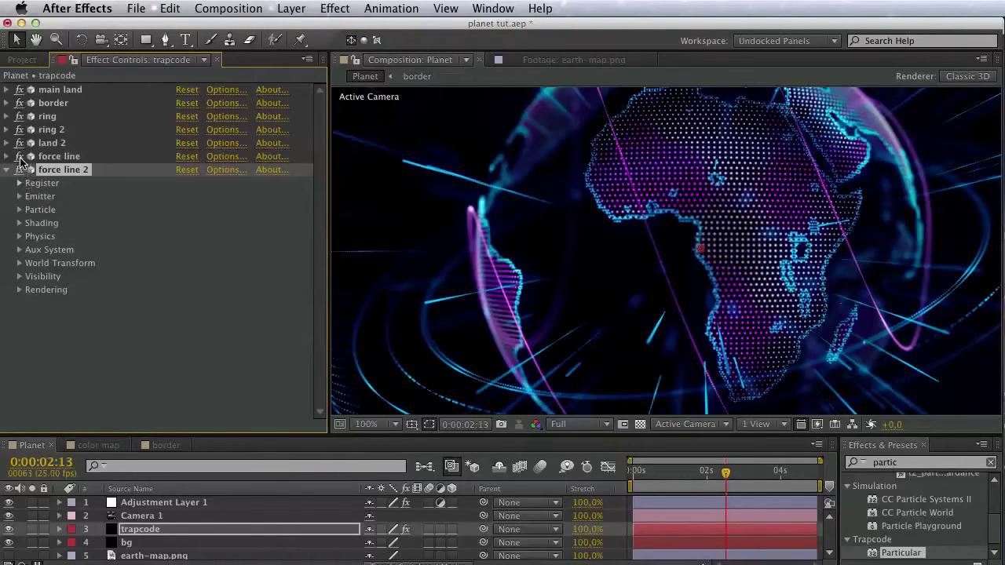
{"action": "left_click_drag", "start_coordinate": [20, 156], "coordinate": [20, 105]}
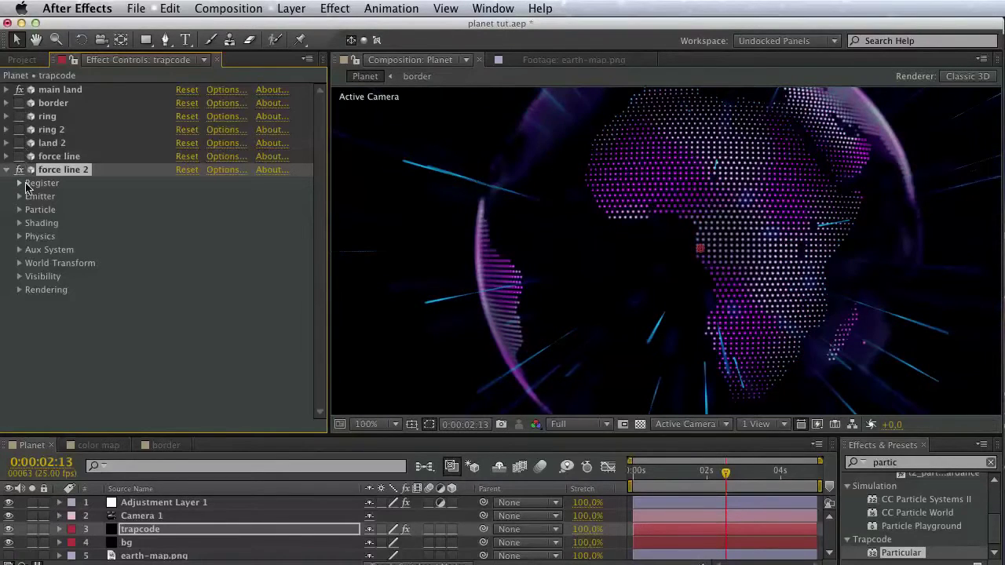
- Set the Emitter Type of the duplicated force line 2 effect to Sphere
{"action": "left_click", "coordinate": [20, 197]}
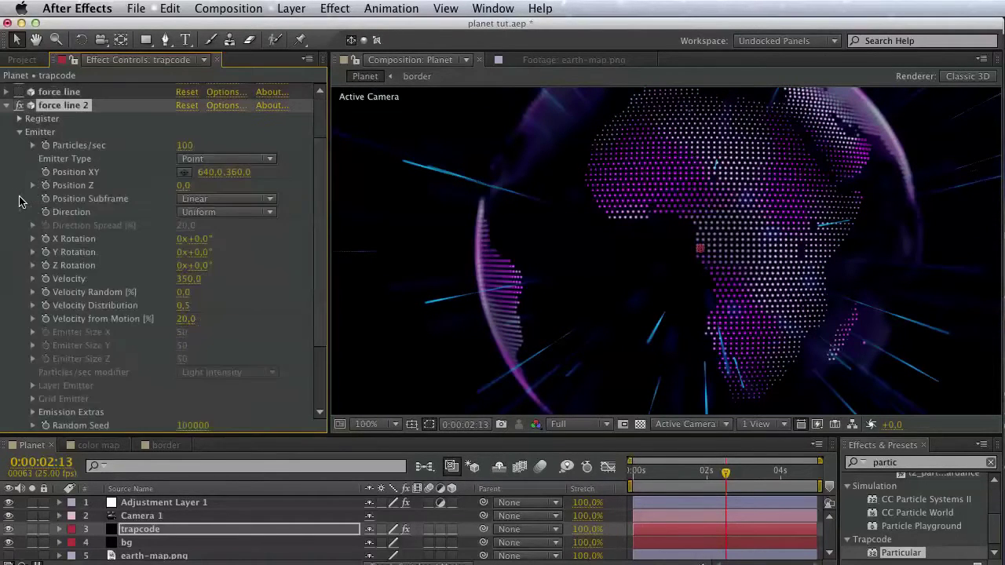
{"action": "left_click", "coordinate": [224, 158]}
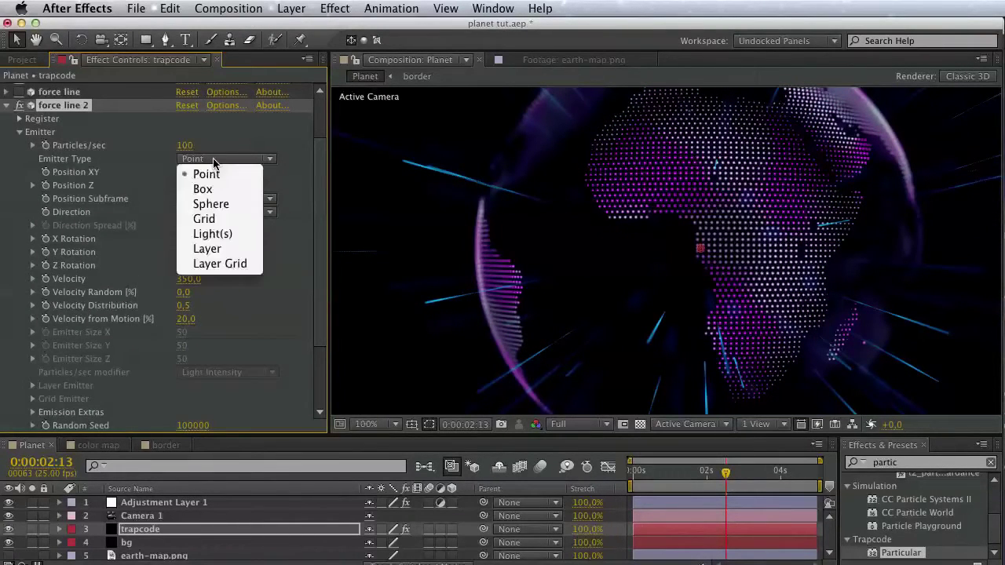
{"action": "left_click", "coordinate": [216, 199]}
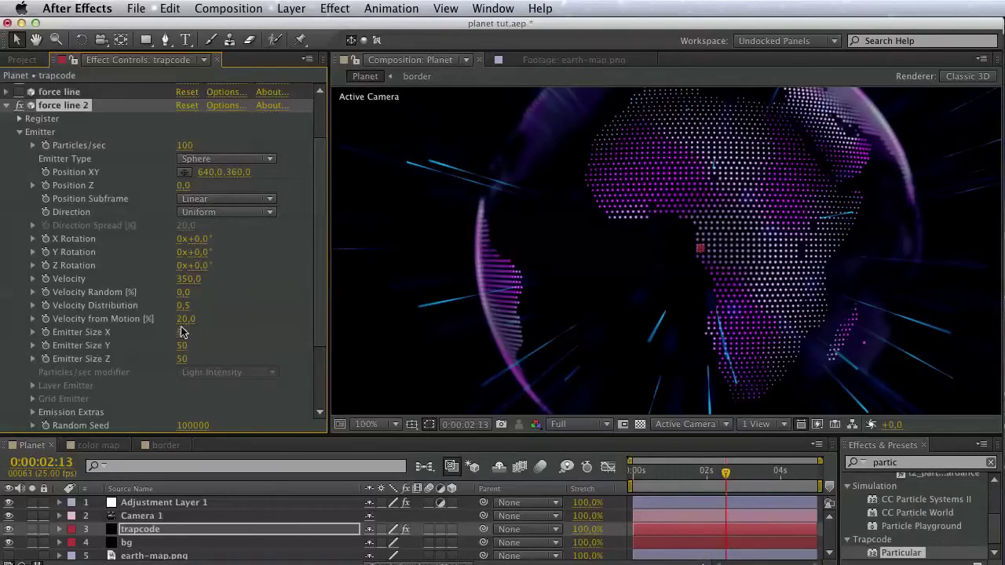
- Set the force line 2 Emitter Size X, Y and Z to 700 each
{"action": "left_click", "coordinate": [181, 332]}
{"action": "type", "text": "700"}
{"action": "key", "text": "Return"}
{"action": "left_click", "coordinate": [182, 347]}
{"action": "type", "text": "7"}
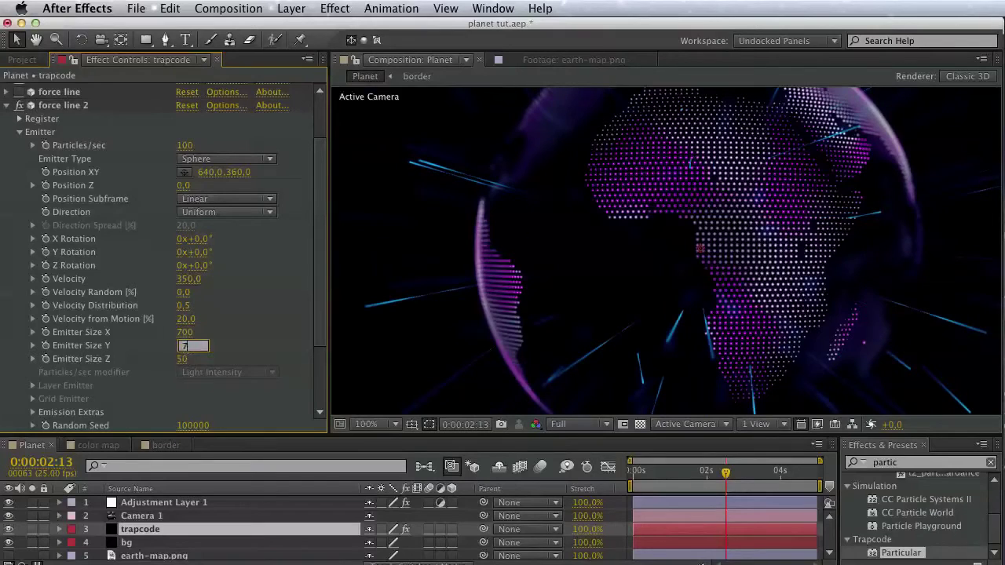
{"action": "type", "text": "00"}
{"action": "left_click", "coordinate": [185, 360]}
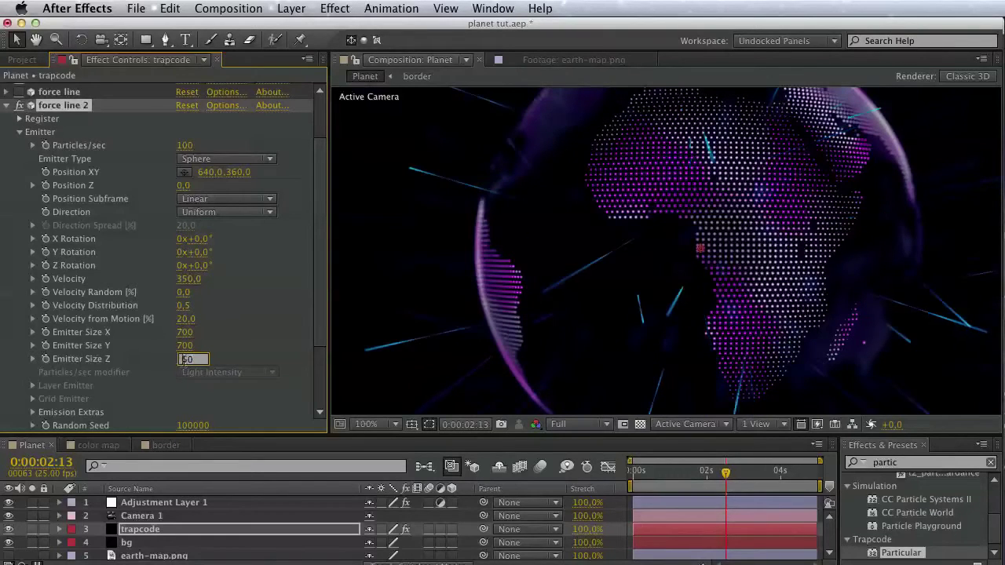
{"action": "type", "text": "700"}
{"action": "key", "text": "Return"}
{"action": "left_click_drag", "start_coordinate": [267, 305], "coordinate": [272, 342]}
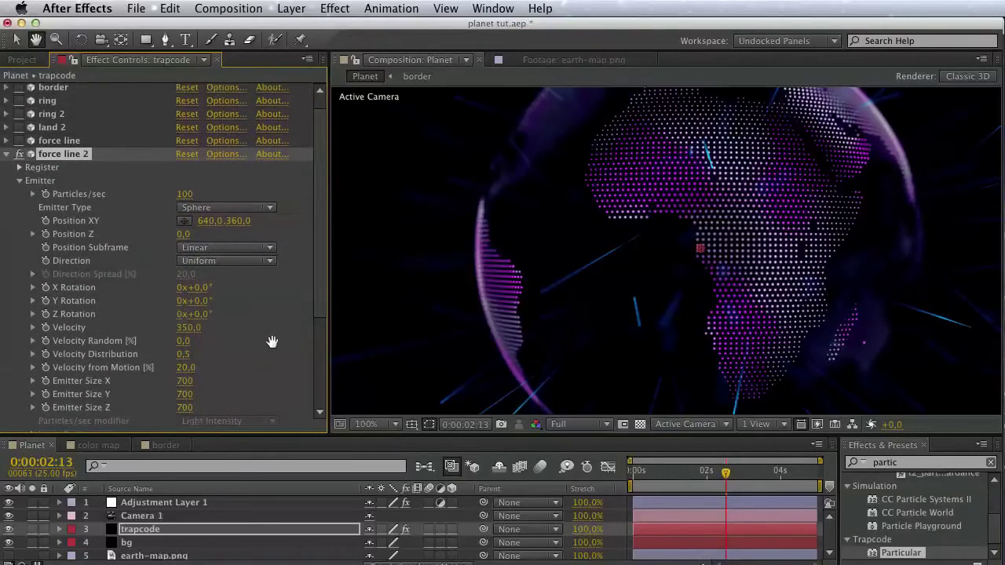
{"action": "key", "text": "v"}
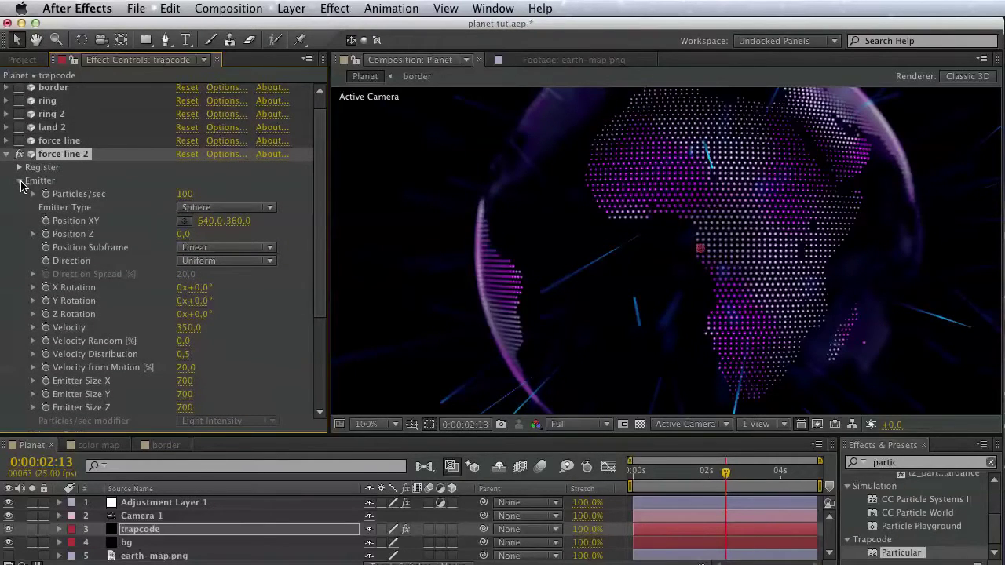
- Change the force line 2 particle Color to the pink-violet shade saved among the color swatches
{"action": "scroll", "coordinate": [77, 289], "scroll_direction": "down", "scroll_amount": 6}
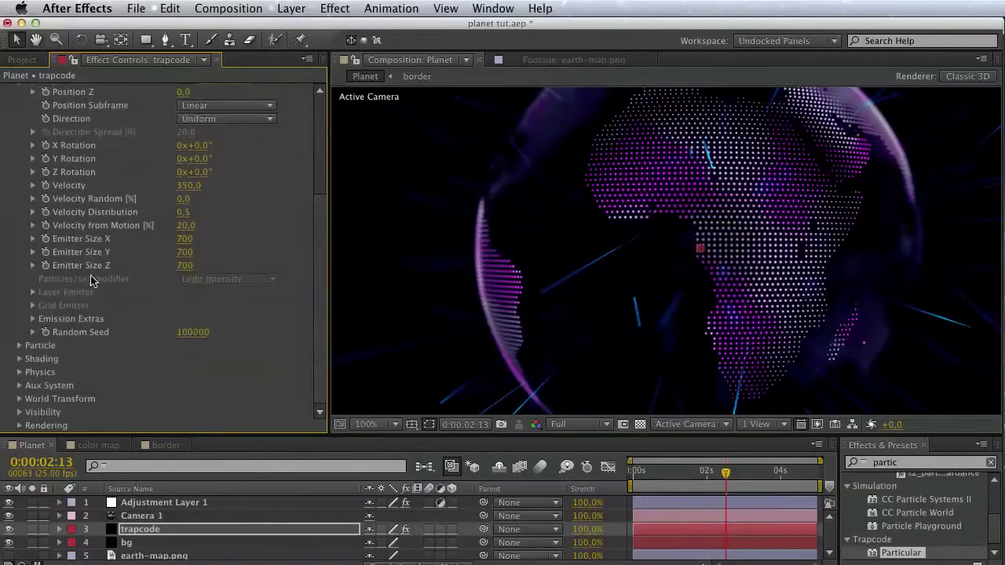
{"action": "key", "text": "h"}
{"action": "key", "text": "v"}
{"action": "left_click", "coordinate": [21, 349]}
{"action": "scroll", "coordinate": [39, 353], "scroll_direction": "down", "scroll_amount": 10}
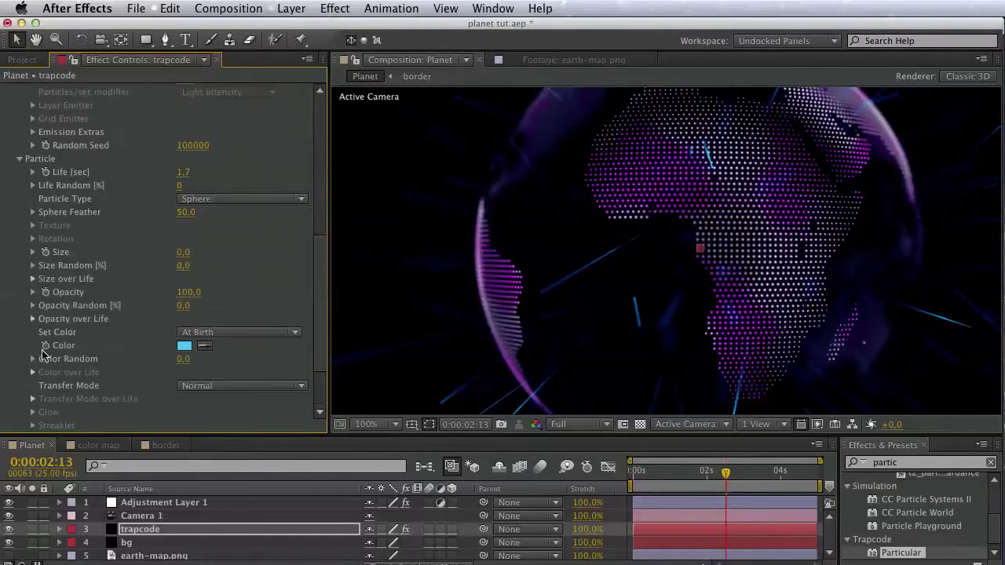
{"action": "left_click", "coordinate": [184, 346]}
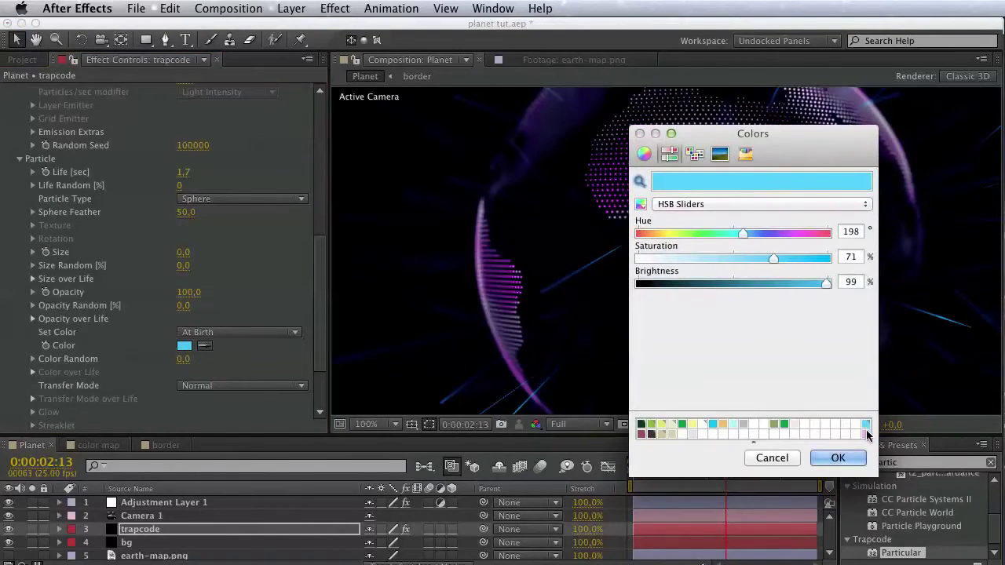
{"action": "left_click", "coordinate": [865, 432]}
{"action": "left_click", "coordinate": [857, 457]}
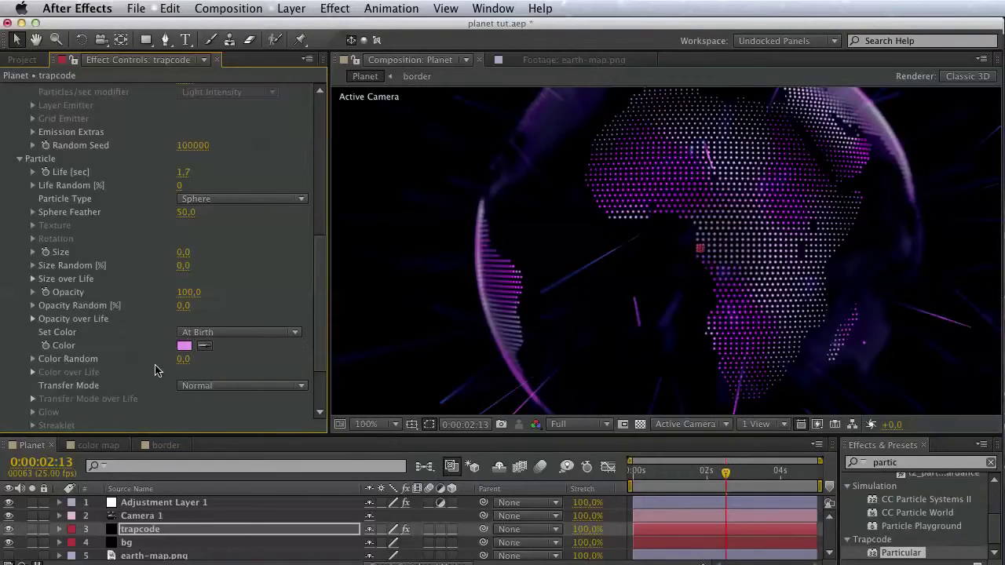
- Set the force line 2 Spherical Field under Physics Air to Strength 100, Feather 0 and Radius 350
{"action": "scroll", "coordinate": [55, 353], "scroll_direction": "down", "scroll_amount": 5}
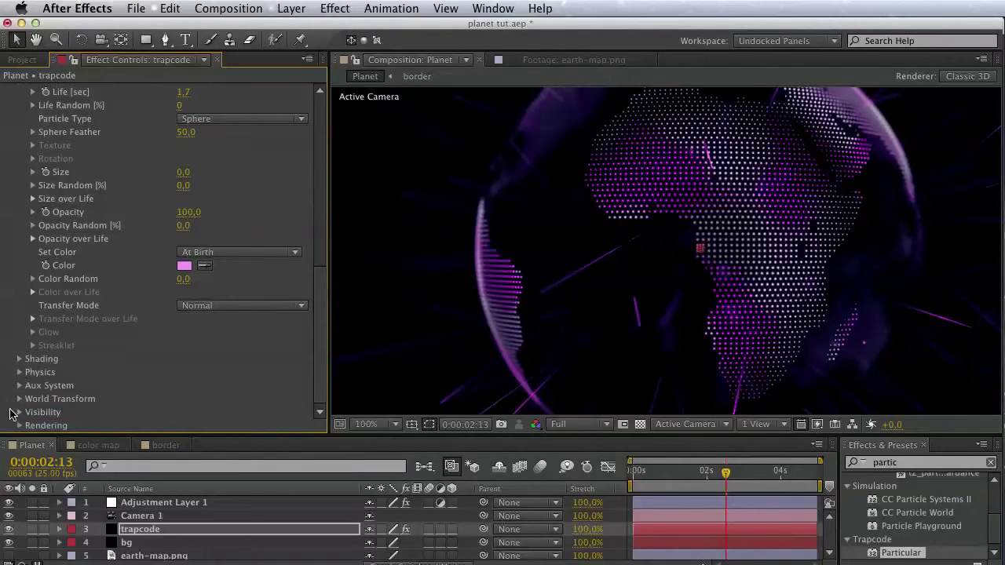
{"action": "left_click", "coordinate": [19, 373]}
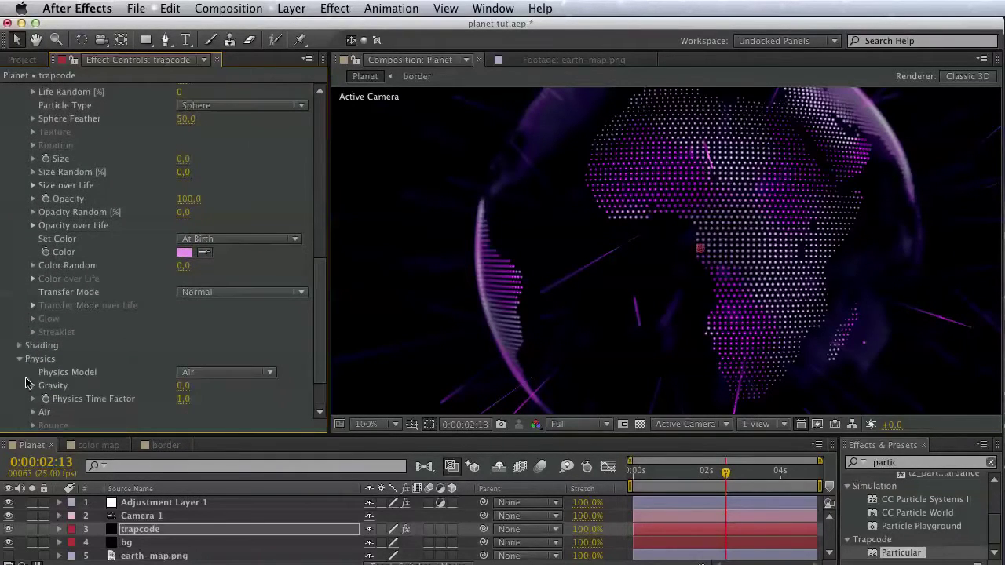
{"action": "left_click", "coordinate": [33, 413]}
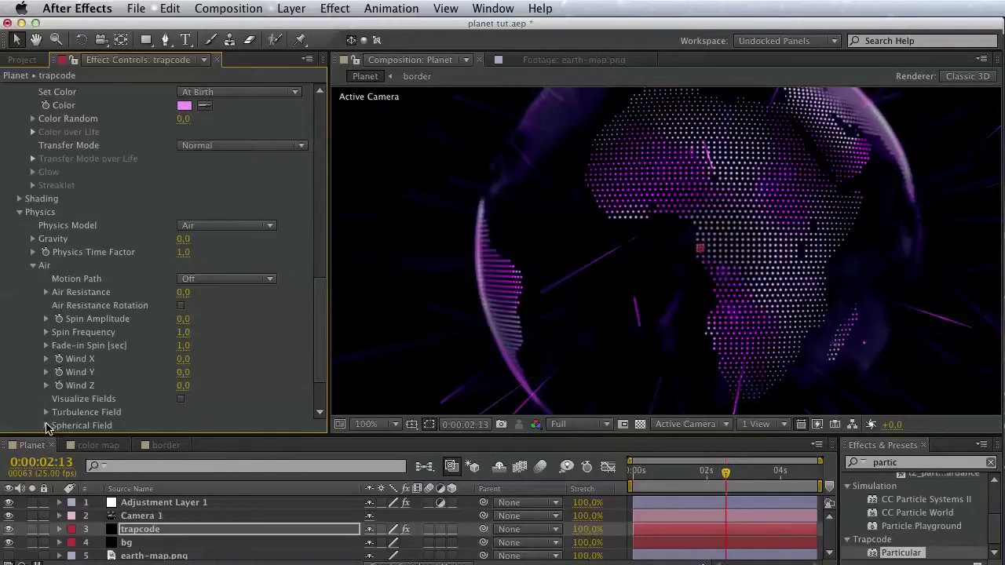
{"action": "left_click", "coordinate": [47, 425]}
{"action": "left_click", "coordinate": [186, 373]}
{"action": "type", "text": "100"}
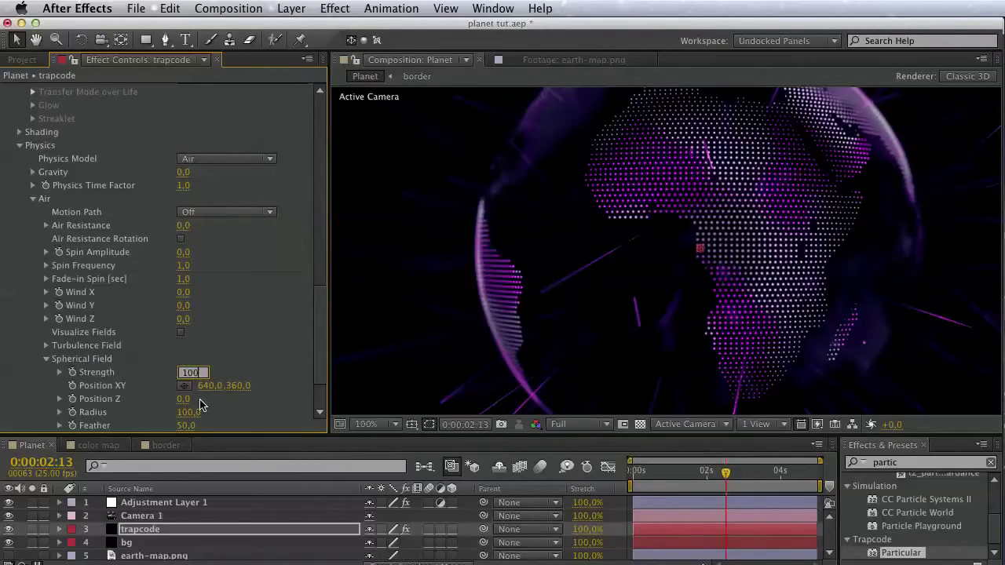
{"action": "key", "text": "Return"}
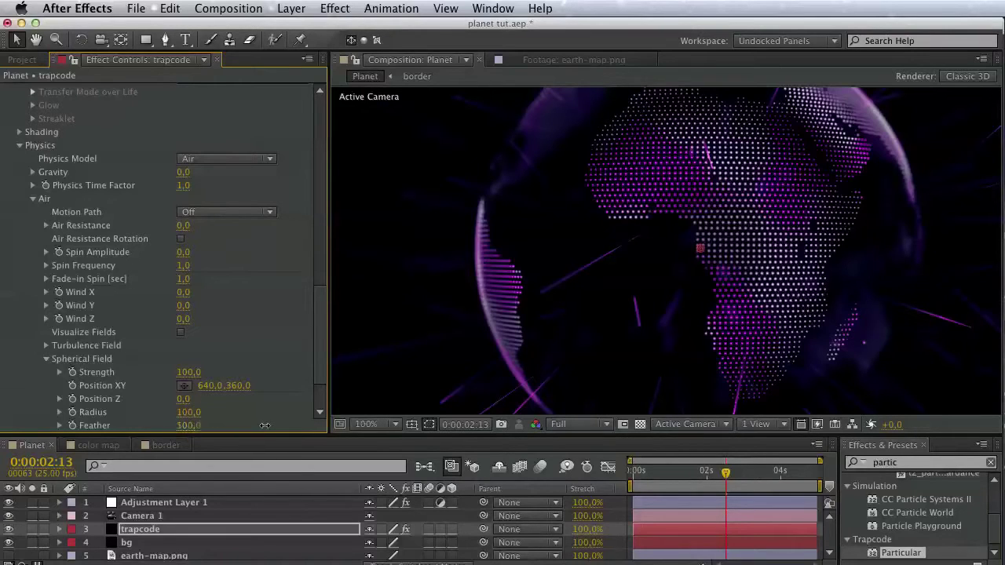
{"action": "left_click_drag", "start_coordinate": [266, 425], "coordinate": [100, 426]}
{"action": "left_click", "coordinate": [190, 412]}
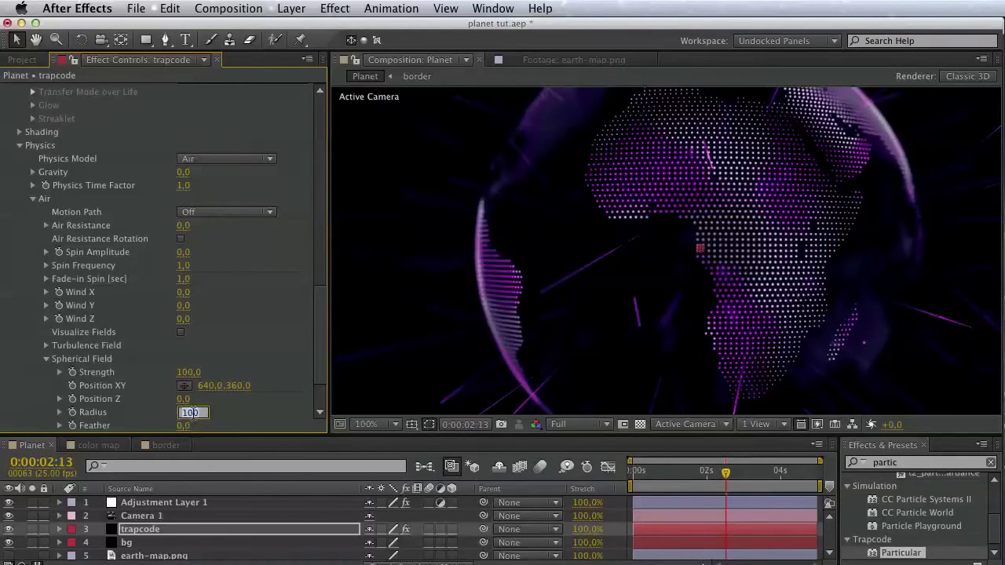
{"action": "type", "text": "350"}
{"action": "key", "text": "Return"}
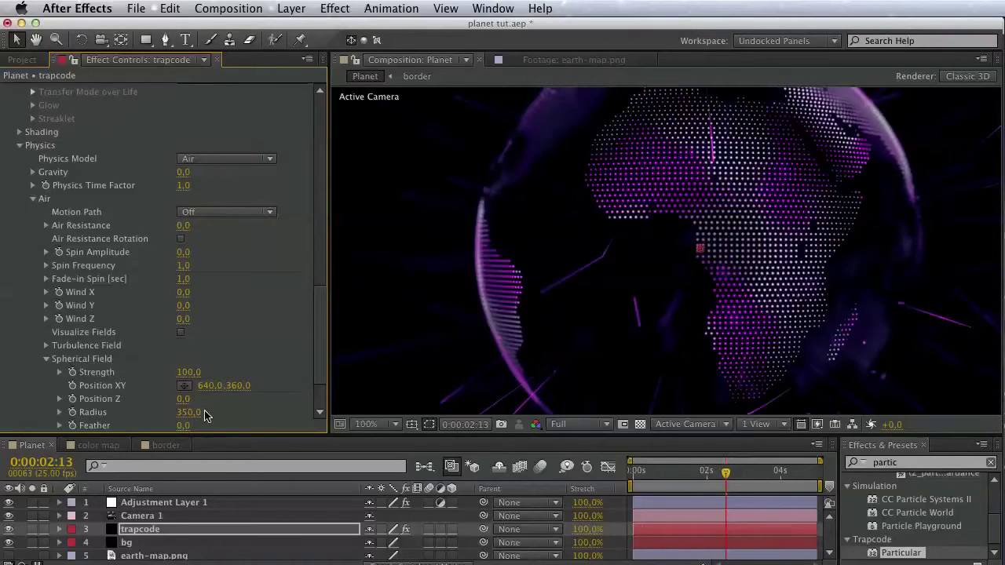
- In the Aux System of force line 2, set Start Emit to 0% of Life and Particles/sec to 100
{"action": "key", "text": "space"}
{"action": "left_click_drag", "start_coordinate": [492, 290], "coordinate": [489, 406]}
{"action": "key", "text": "v"}
{"action": "left_click_drag", "start_coordinate": [326, 333], "coordinate": [321, 360]}
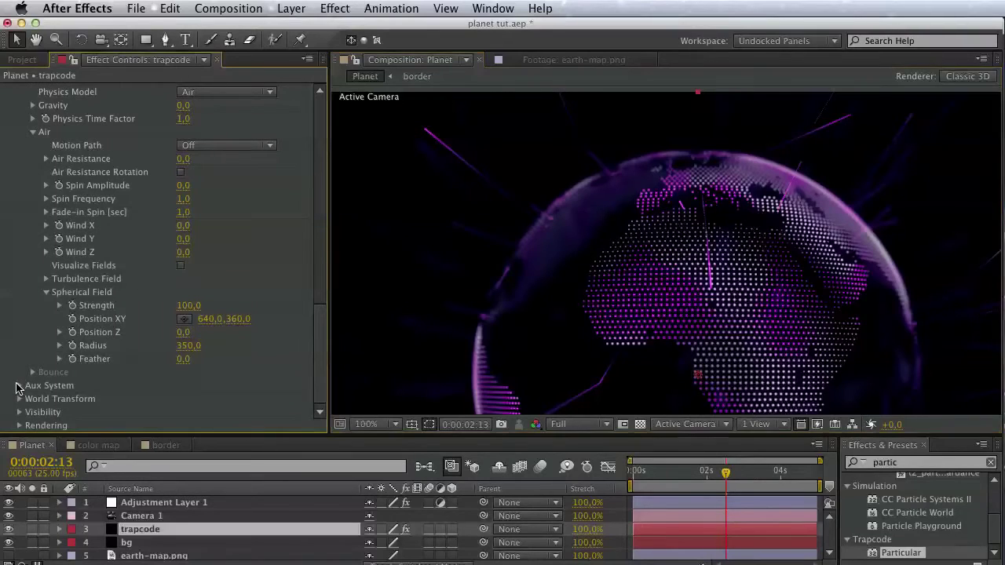
{"action": "left_click", "coordinate": [20, 386]}
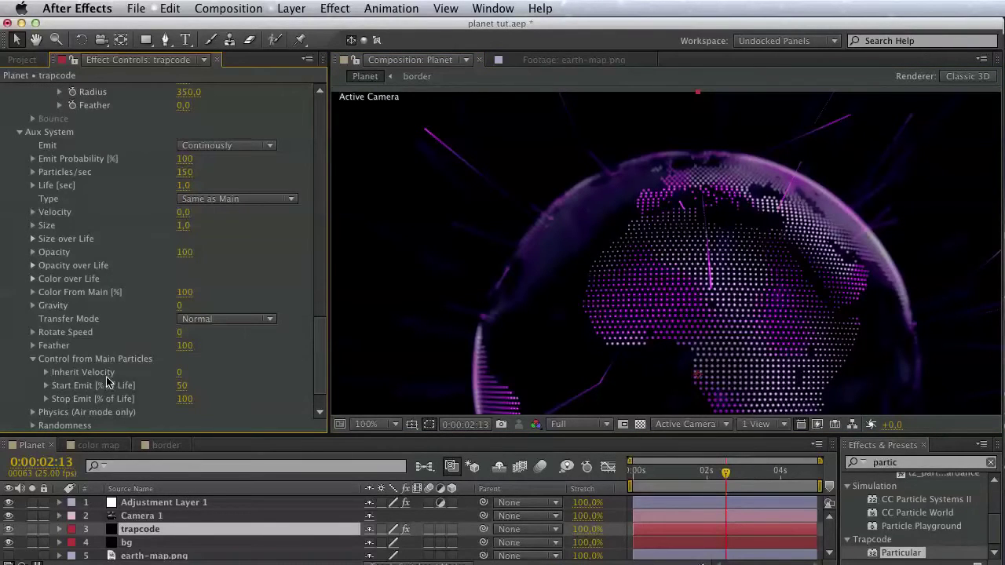
{"action": "left_click", "coordinate": [181, 386]}
{"action": "type", "text": "0"}
{"action": "key", "text": "Return"}
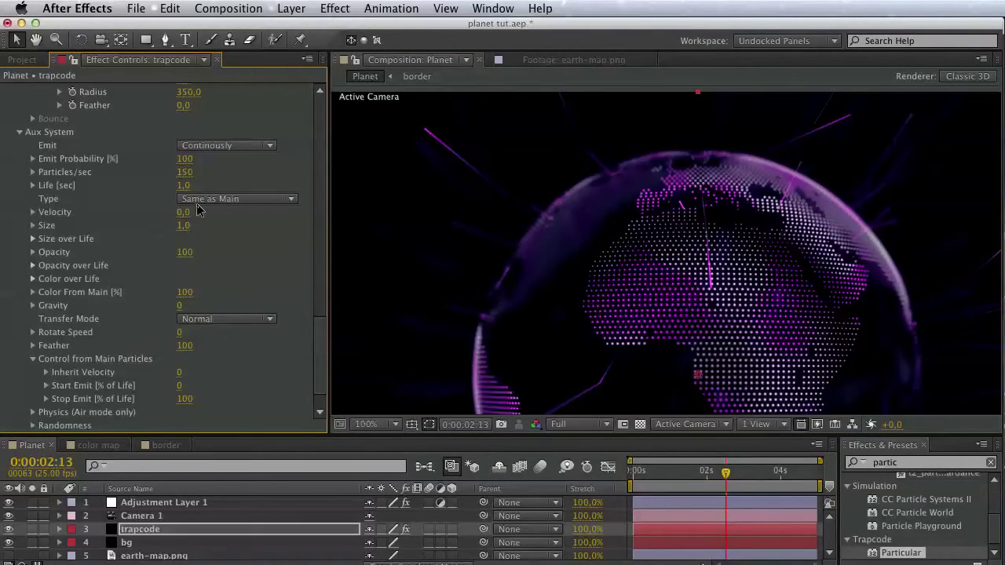
{"action": "left_click", "coordinate": [183, 172]}
{"action": "type", "text": "100"}
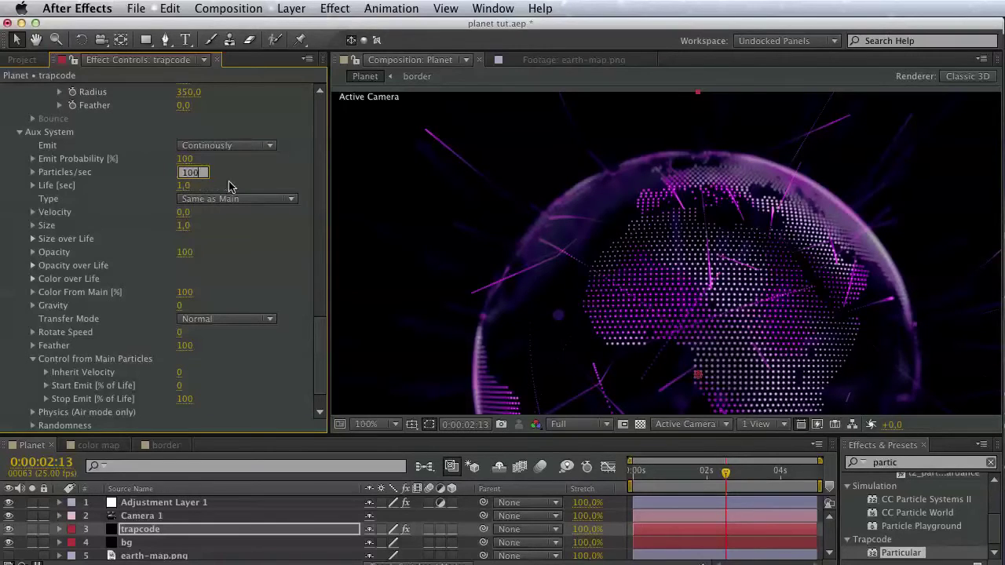
{"action": "key", "text": "Return"}
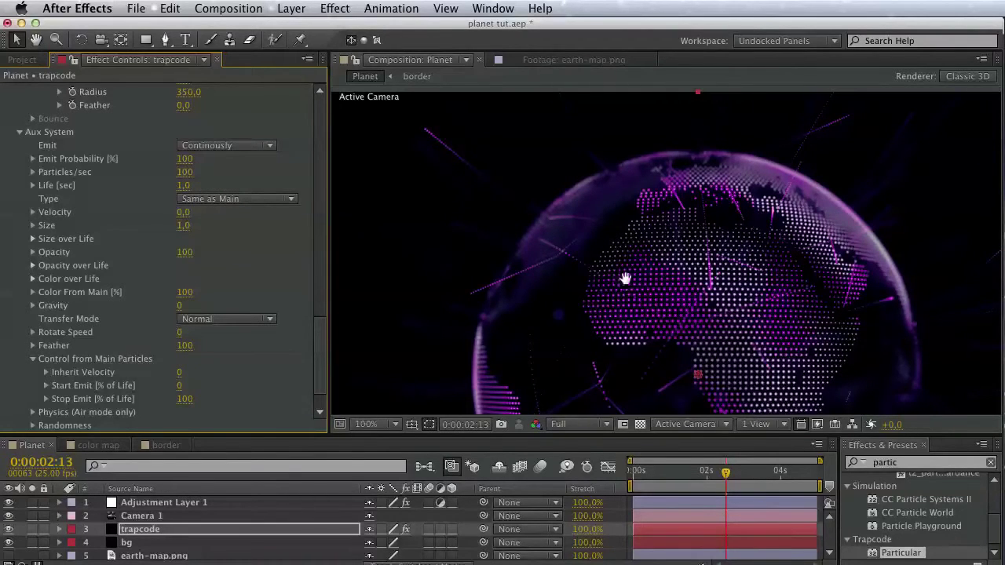
- Reduce the force line 2 emitter Velocity to about 113.6 and set its Particles/sec to 30
{"action": "left_click_drag", "start_coordinate": [624, 277], "coordinate": [585, 132]}
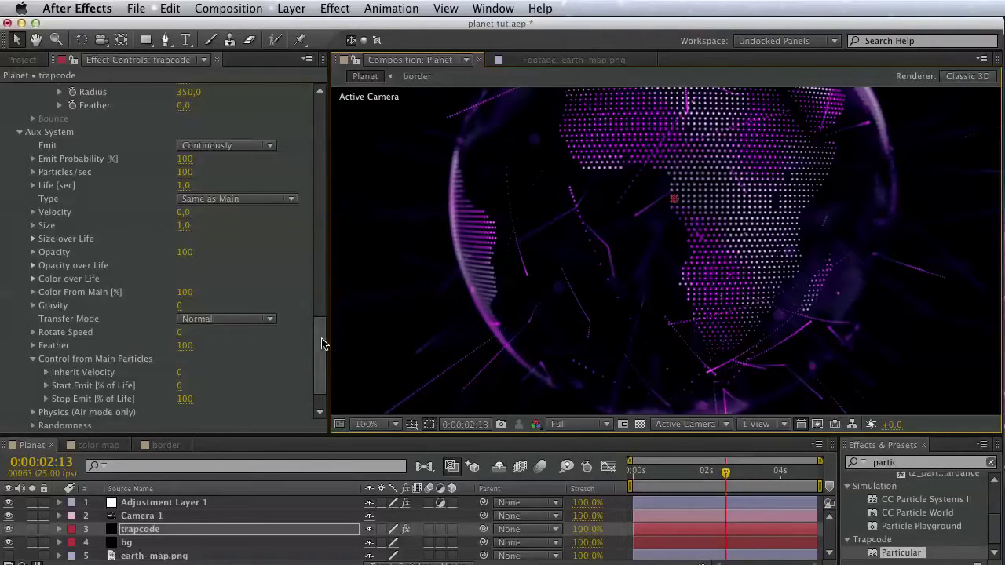
{"action": "left_click_drag", "start_coordinate": [321, 341], "coordinate": [324, 128]}
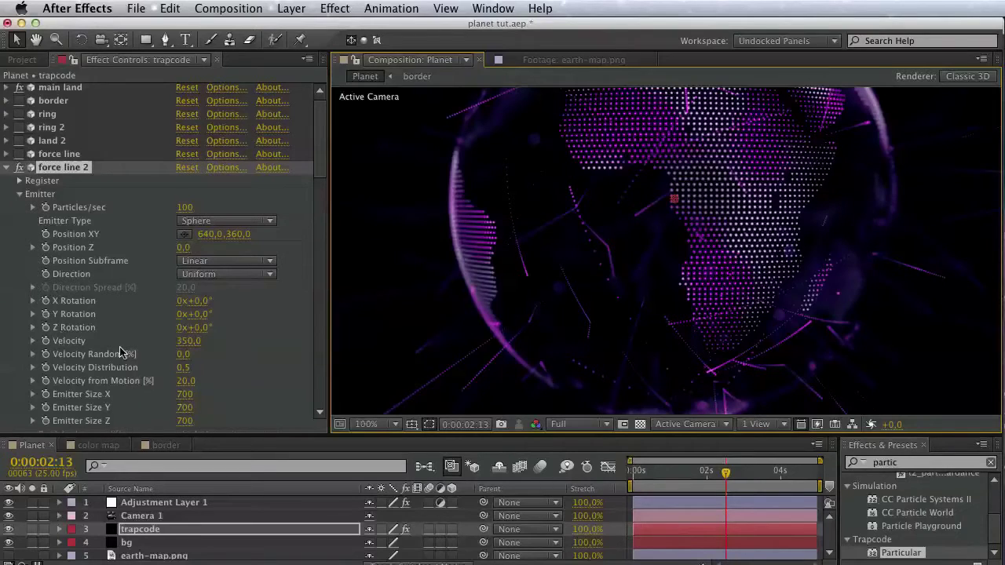
{"action": "left_click", "coordinate": [33, 341]}
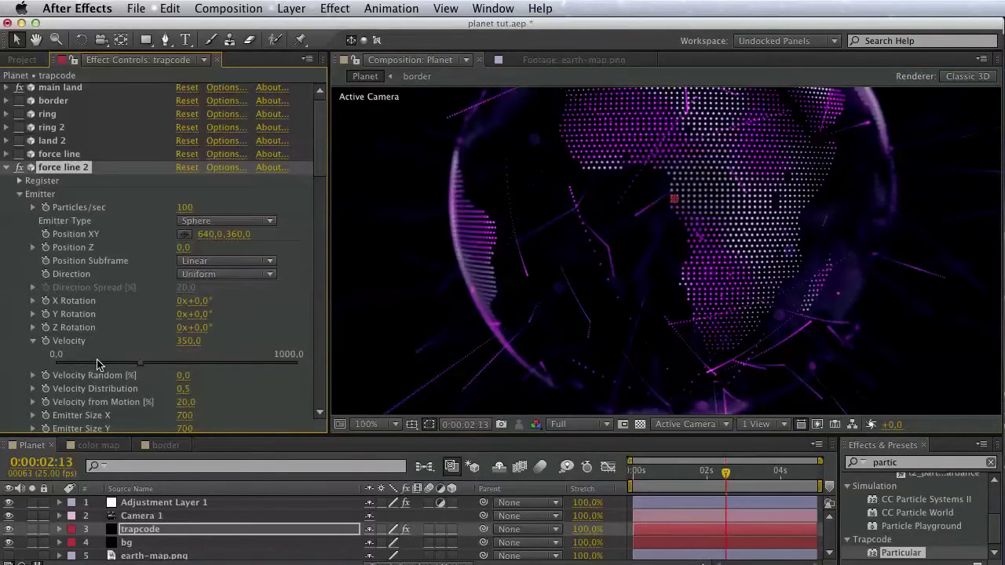
{"action": "left_click", "coordinate": [98, 363]}
{"action": "left_click_drag", "start_coordinate": [98, 362], "coordinate": [83, 363]}
{"action": "key", "text": "space"}
{"action": "left_click_drag", "start_coordinate": [586, 213], "coordinate": [577, 258]}
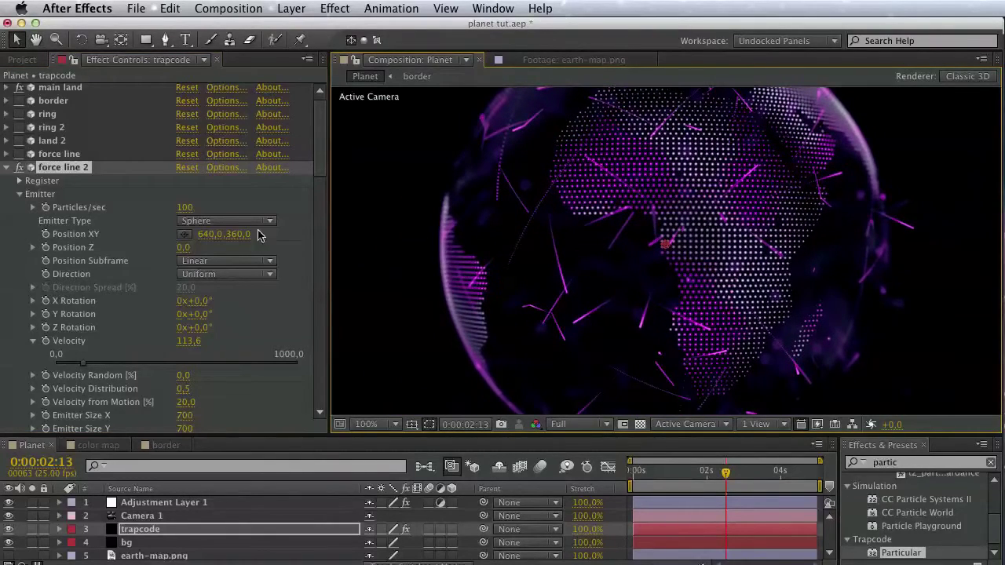
{"action": "left_click", "coordinate": [188, 208]}
{"action": "type", "text": "30"}
{"action": "key", "text": "Return"}
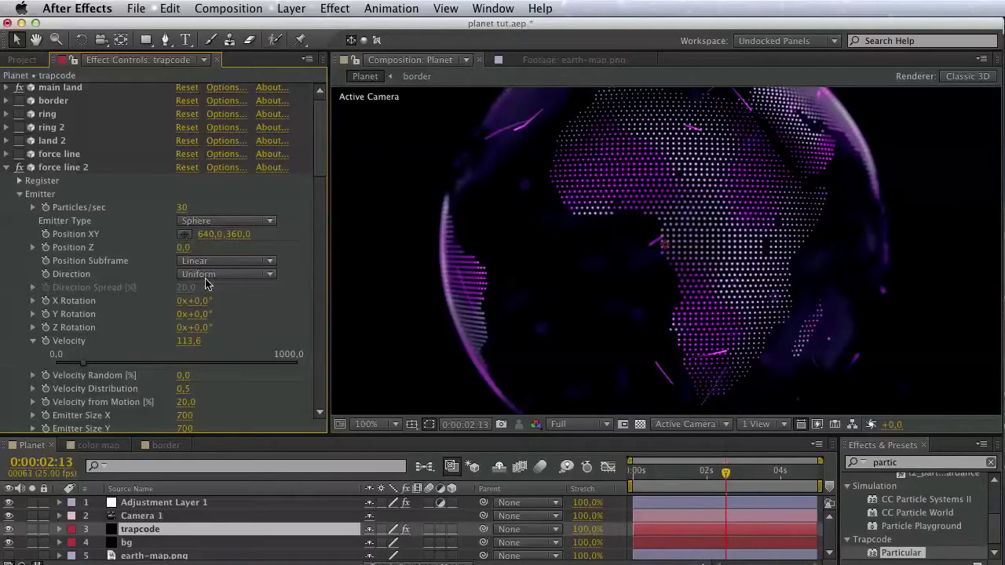
- Set the particle Life of force line 2 to 3 seconds
{"action": "scroll", "coordinate": [235, 314], "scroll_direction": "down", "scroll_amount": 5}
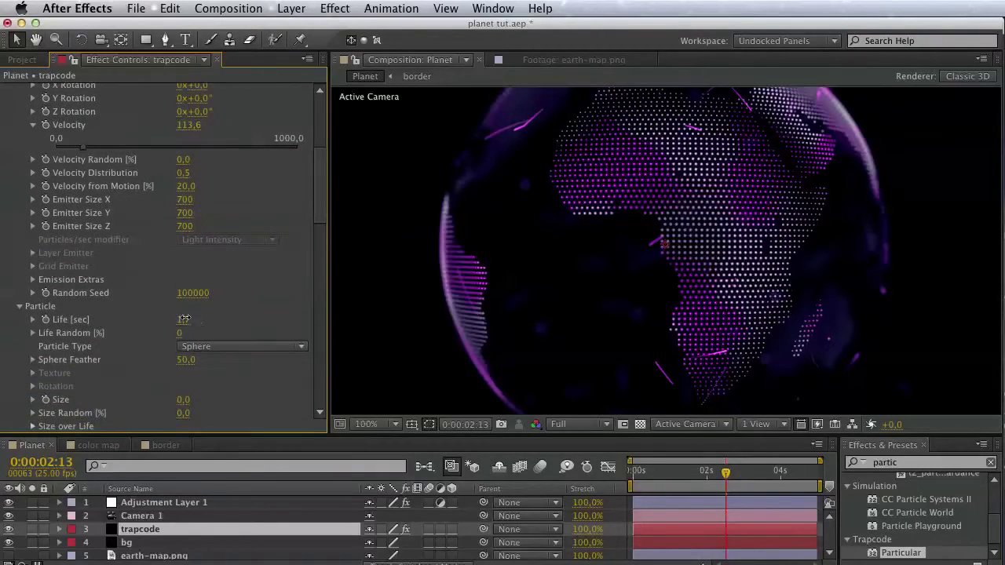
{"action": "left_click", "coordinate": [183, 319]}
{"action": "type", "text": "3"}
{"action": "key", "text": "BackSpace"}
{"action": "type", "text": "5"}
{"action": "key", "text": "Return"}
{"action": "left_click", "coordinate": [184, 321]}
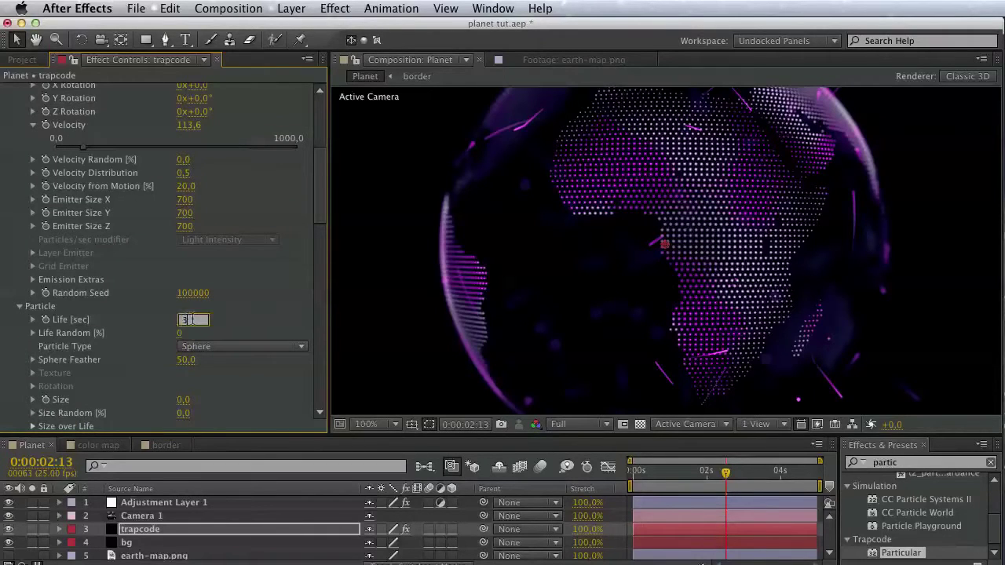
{"action": "type", "text": "3"}
{"action": "key", "text": "Return"}
- Examine the force line 2 particles around the planet at 0:00:04:08
{"action": "left_click", "coordinate": [793, 478]}
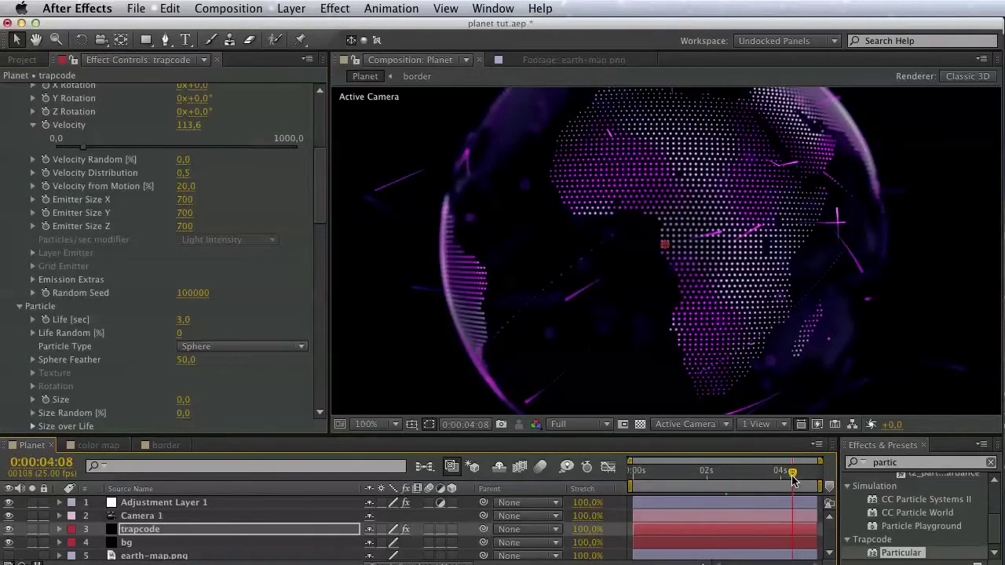
{"action": "key", "text": "h"}
{"action": "left_click_drag", "start_coordinate": [738, 275], "coordinate": [665, 280]}
{"action": "key", "text": "v"}
- Collapse the force line 2 settings and re-enable the border, ring, ring 2, land 2 and force line effects
{"action": "scroll", "coordinate": [47, 235], "scroll_direction": "up", "scroll_amount": 6}
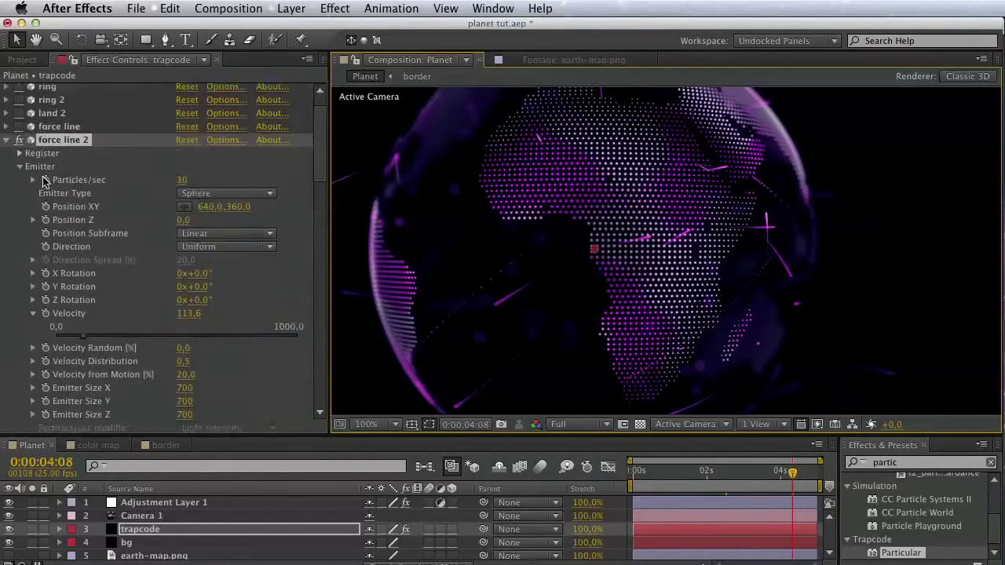
{"action": "left_click", "coordinate": [9, 172]}
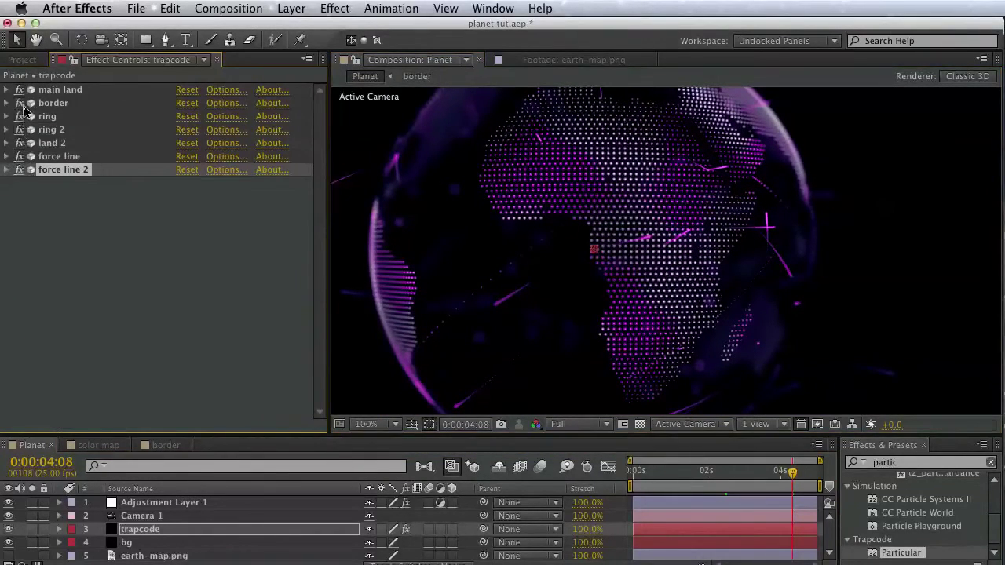
{"action": "key", "text": "h"}
{"action": "left_click_drag", "start_coordinate": [589, 272], "coordinate": [624, 334]}
{"action": "key", "text": "v"}
- Save the project and deselect all effects on the trapcode layer
{"action": "key", "text": "ctrl+s"}
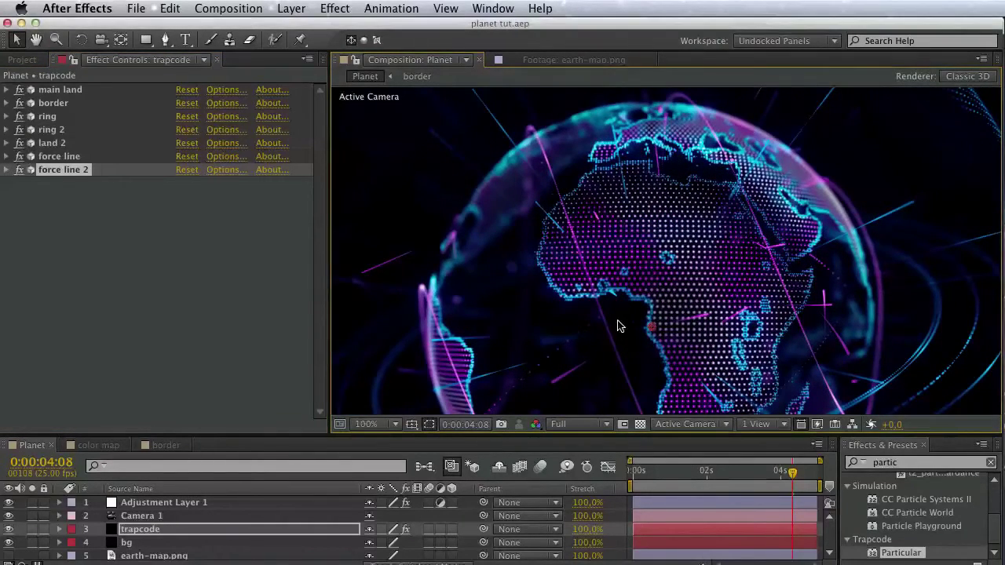
{"action": "left_click", "coordinate": [255, 244]}
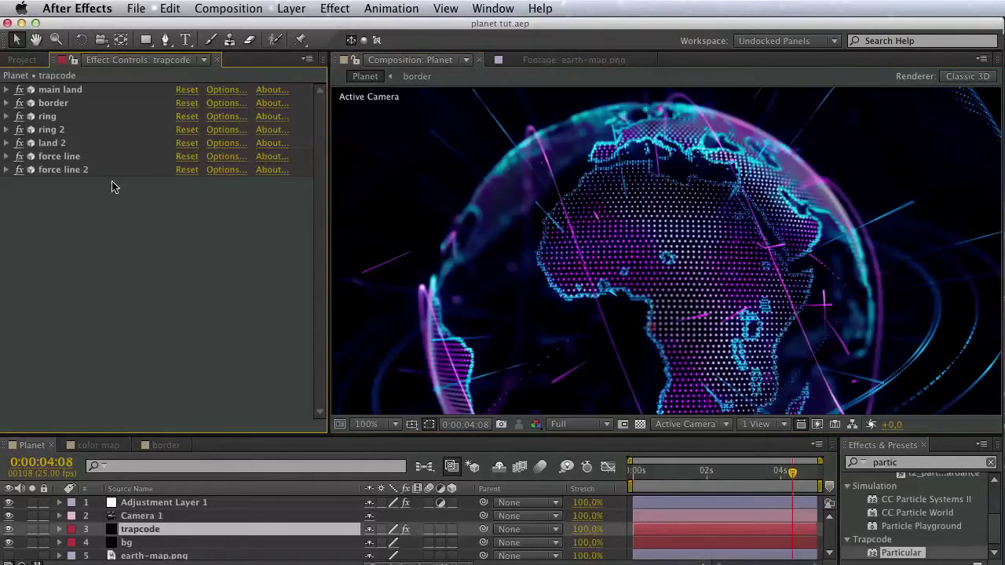
{"action": "left_click", "coordinate": [59, 97]}
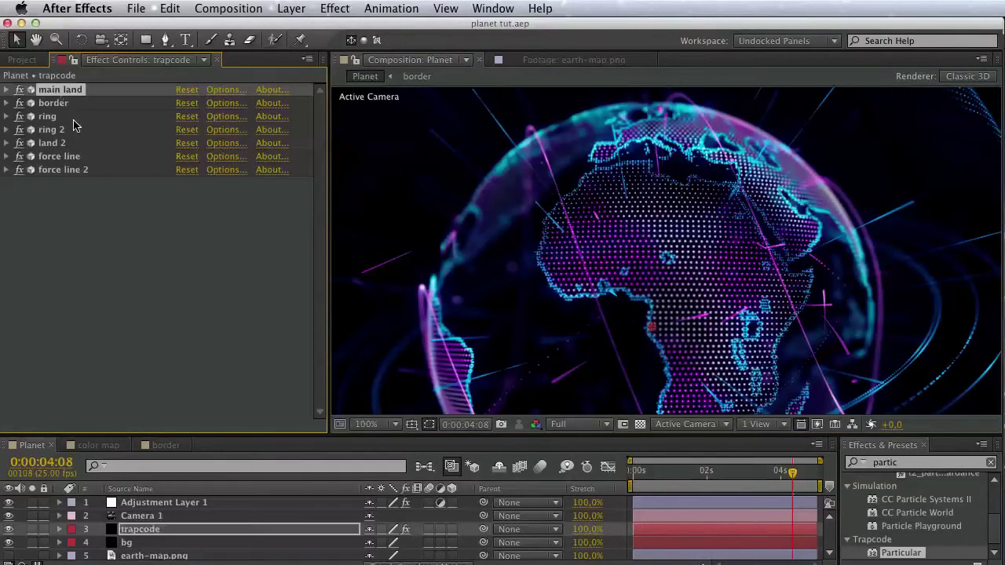
{"action": "left_click", "coordinate": [95, 195]}
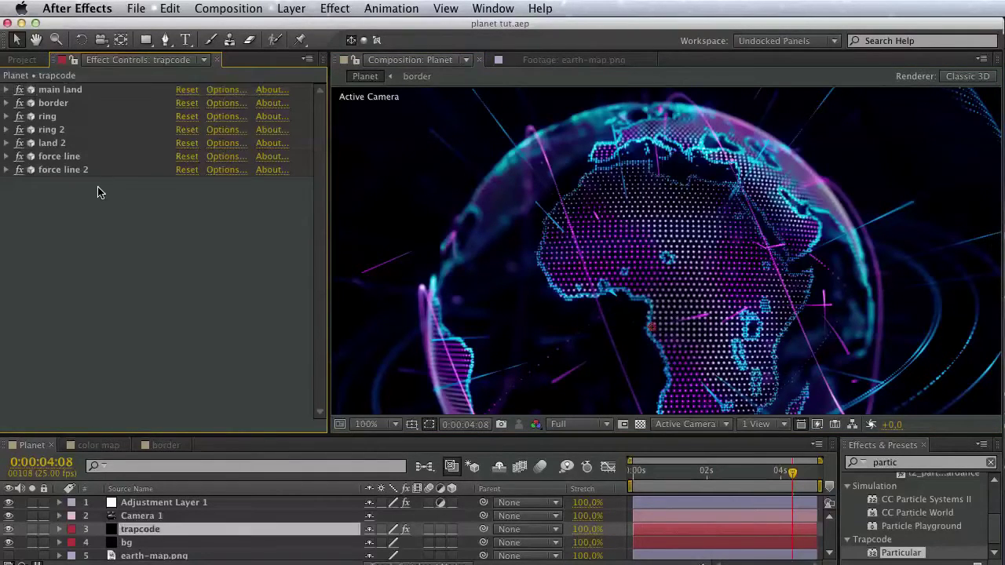
- Add a Trapcode Form effect below force line 2 on the trapcode layer and rename it city
{"action": "left_click", "coordinate": [902, 462]}
{"action": "type", "text": "form"}
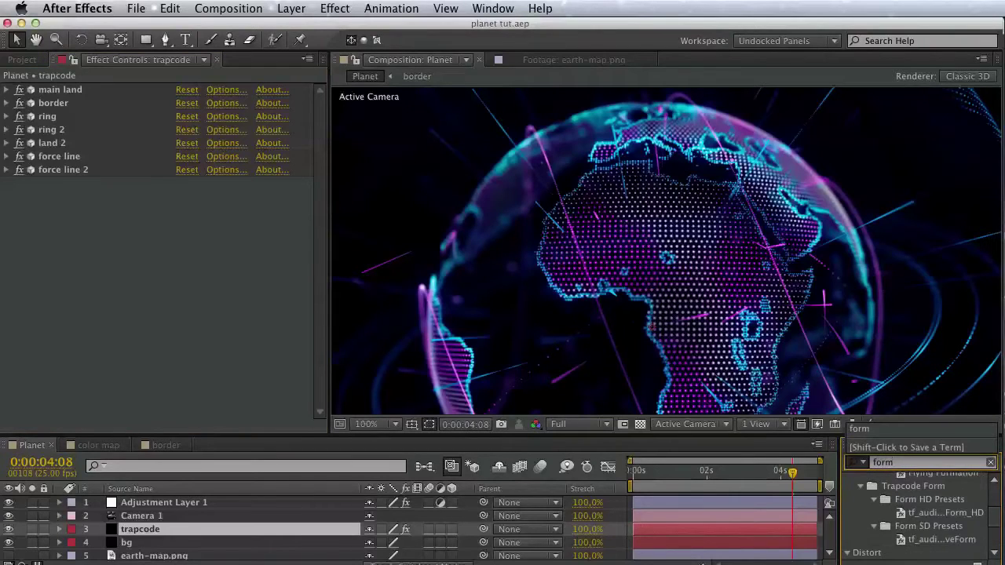
{"action": "scroll", "coordinate": [986, 548], "scroll_direction": "down", "scroll_amount": 5}
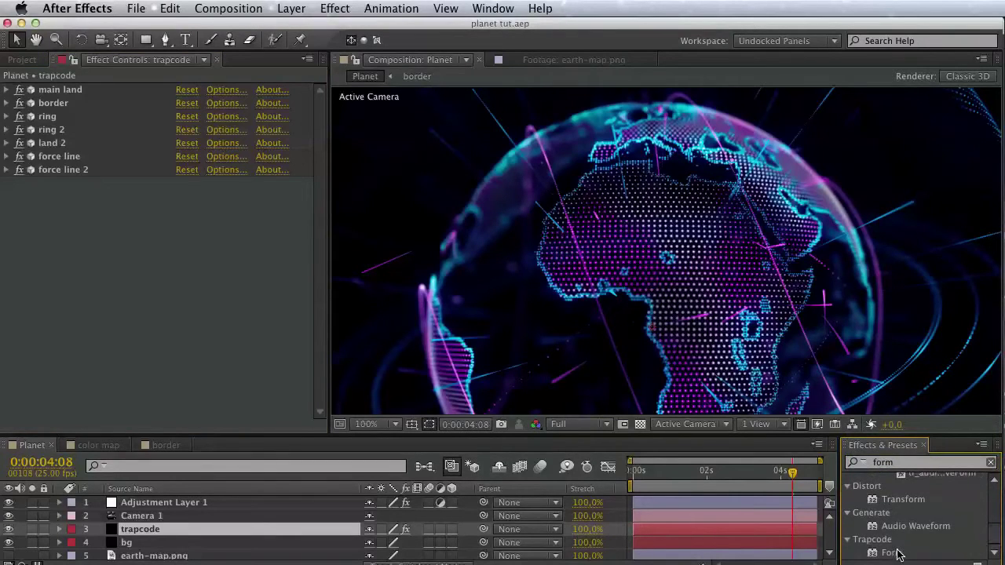
{"action": "left_click_drag", "start_coordinate": [893, 553], "coordinate": [63, 203]}
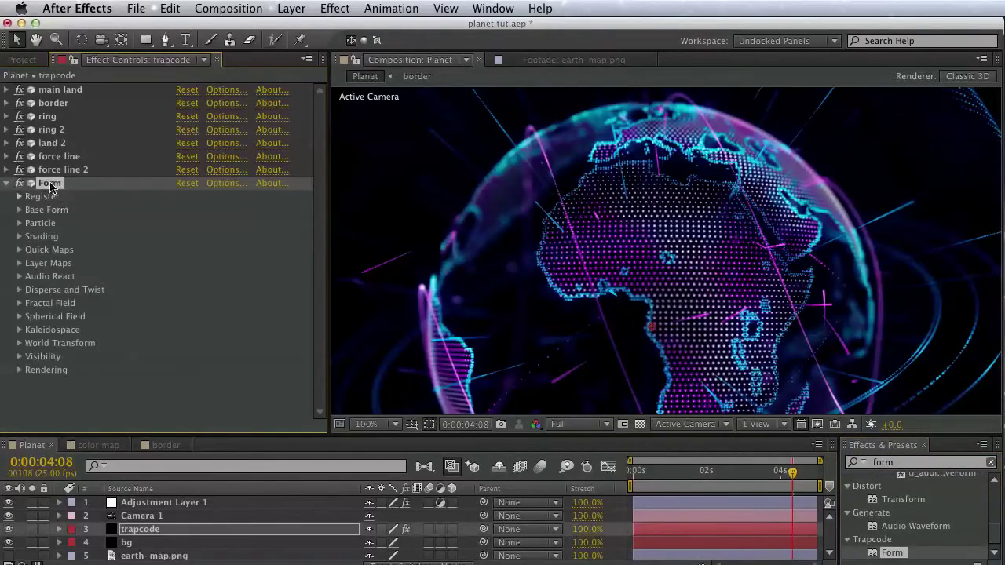
{"action": "key", "text": "Return"}
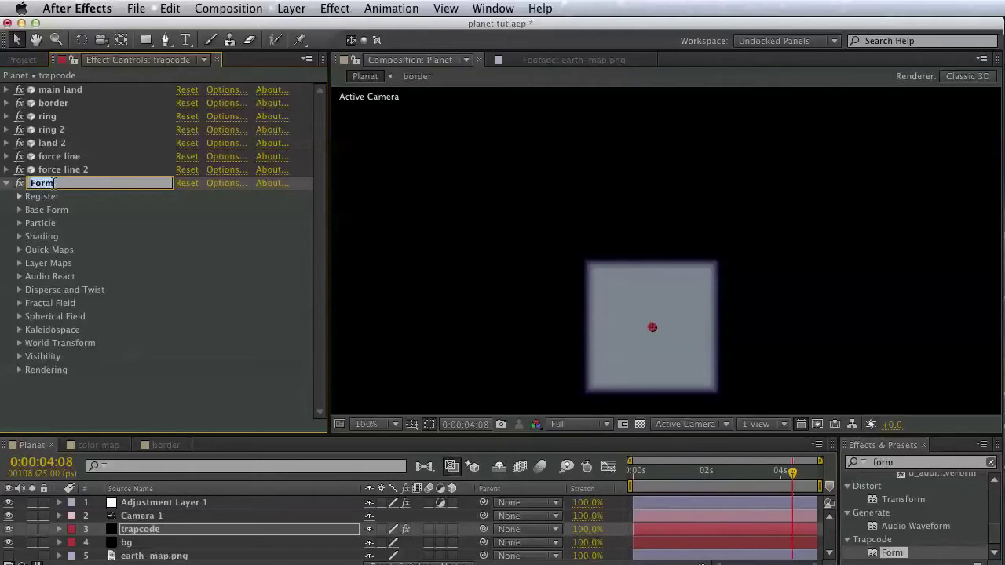
{"action": "type", "text": "city"}
{"action": "key", "text": "Return"}
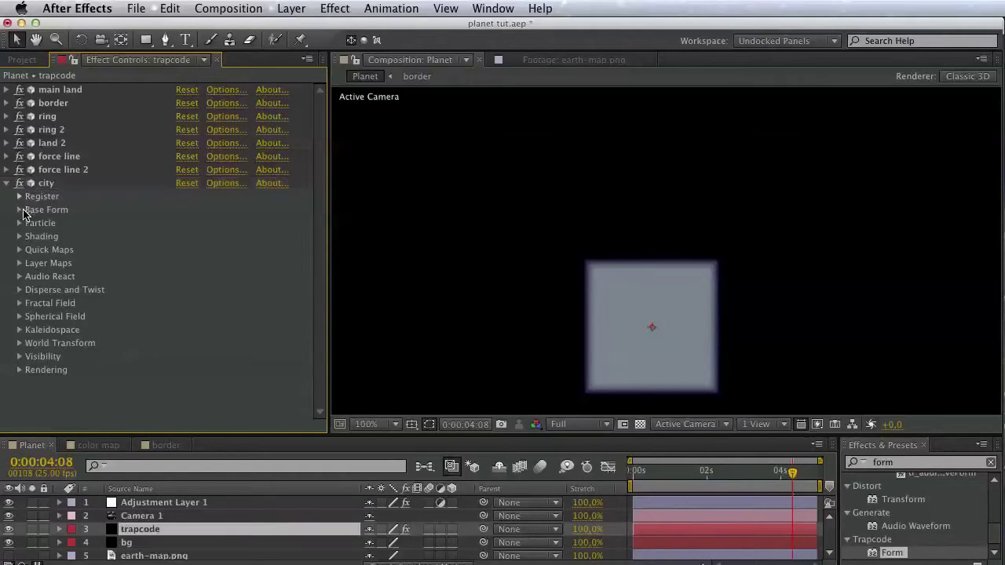
- Set the city effect's Base Form to Sphere - Layered with Size X, Size Y and Size Z at 700
{"action": "left_click", "coordinate": [19, 210]}
{"action": "left_click", "coordinate": [194, 223]}
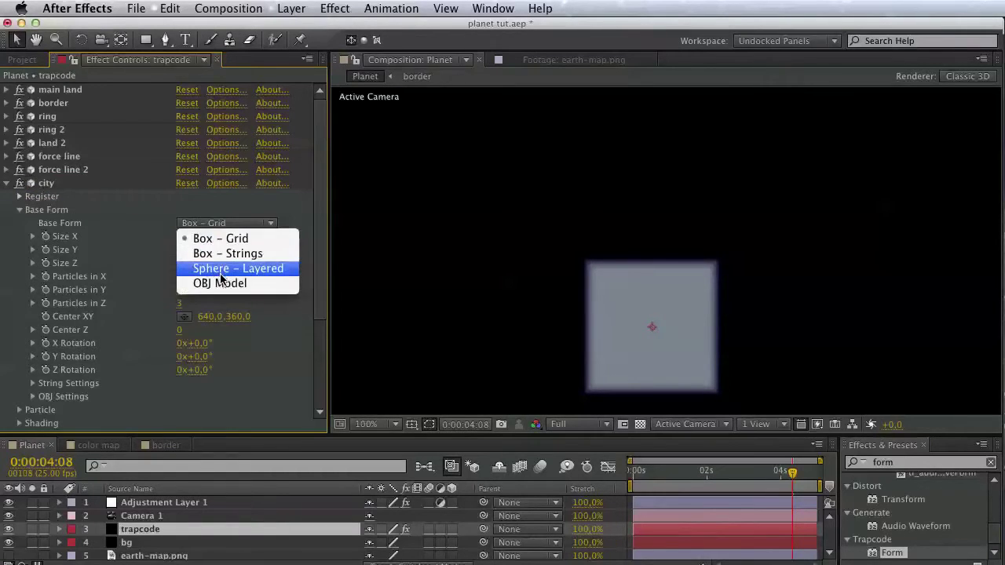
{"action": "left_click", "coordinate": [217, 269]}
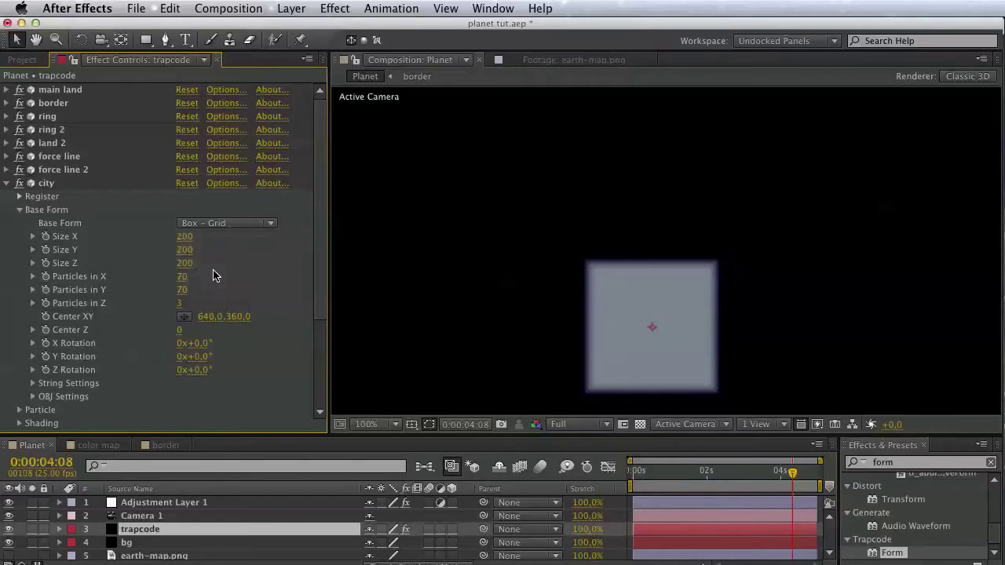
{"action": "left_click", "coordinate": [184, 237]}
{"action": "type", "text": "700"}
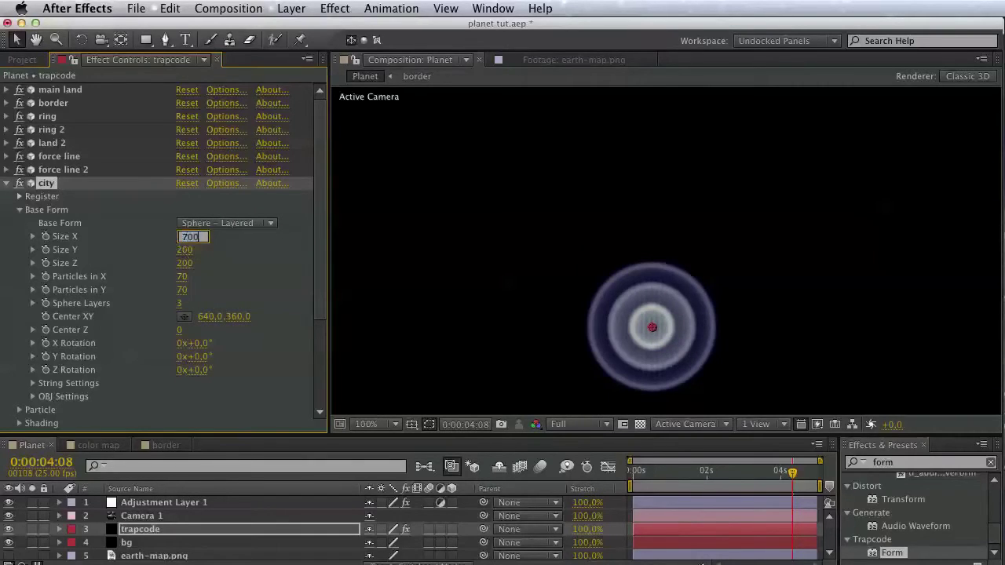
{"action": "left_click", "coordinate": [190, 251]}
{"action": "type", "text": "700"}
{"action": "left_click", "coordinate": [188, 264]}
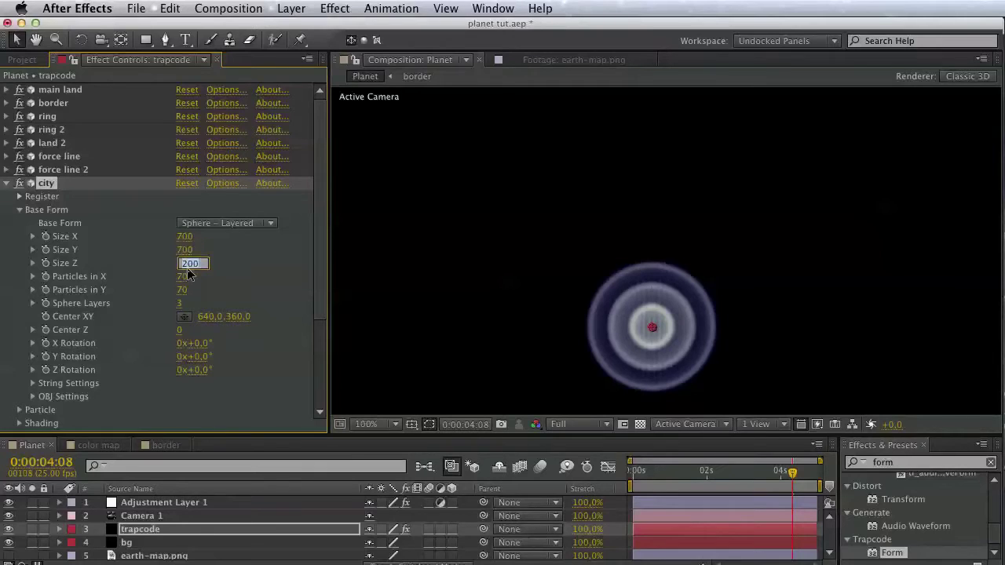
{"action": "type", "text": "700"}
{"action": "key", "text": "Return"}
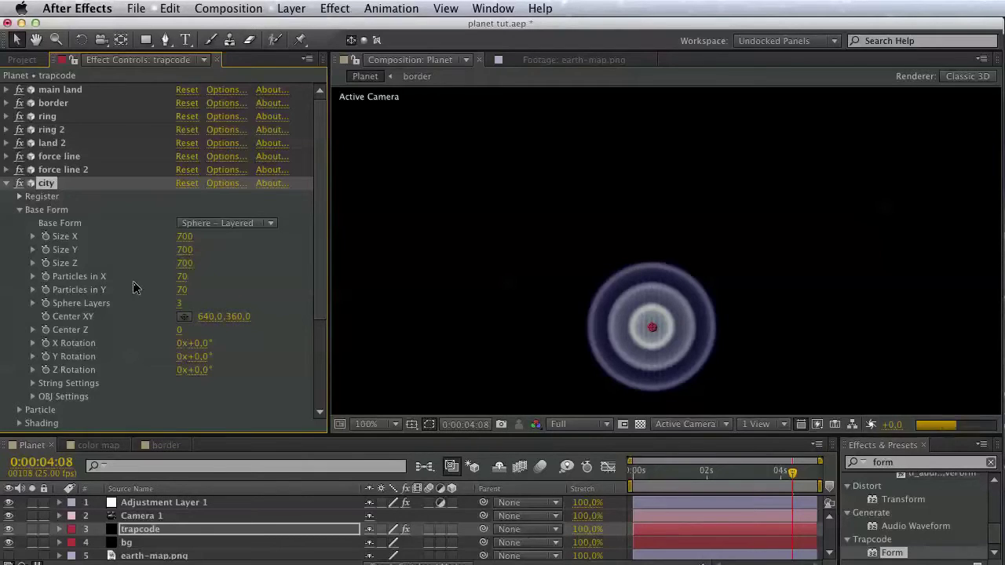
- Enter 0 for the city effect's Sphere Layers, collapse Base Form and expand the Particle settings
{"action": "left_click", "coordinate": [179, 303]}
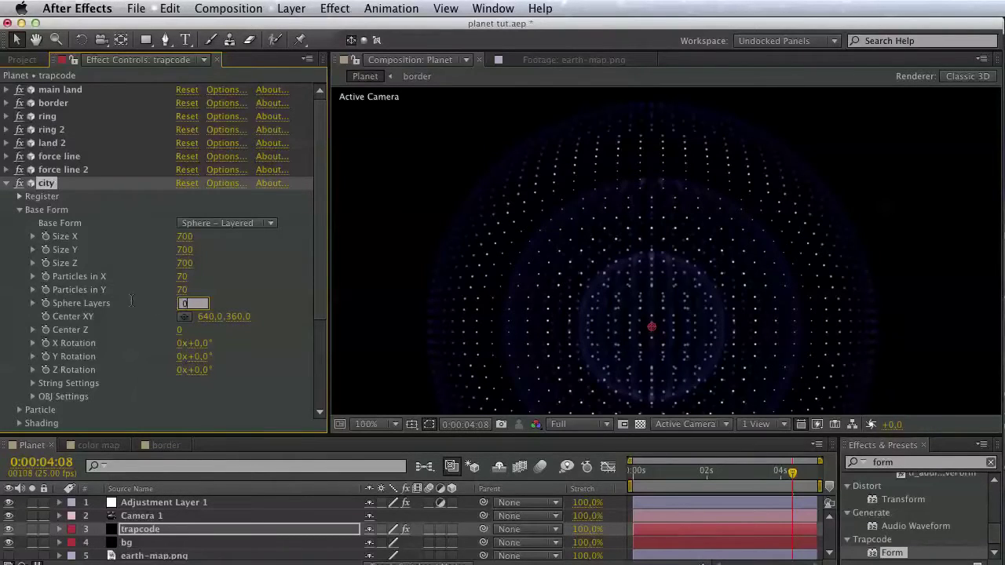
{"action": "type", "text": "0"}
{"action": "key", "text": "Return"}
{"action": "left_click", "coordinate": [19, 210]}
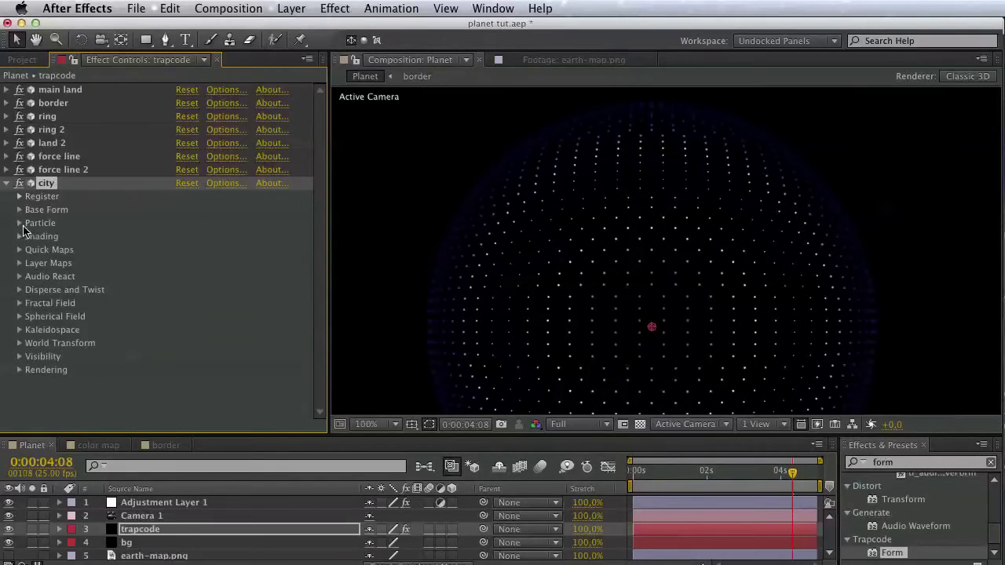
{"action": "left_click", "coordinate": [19, 224]}
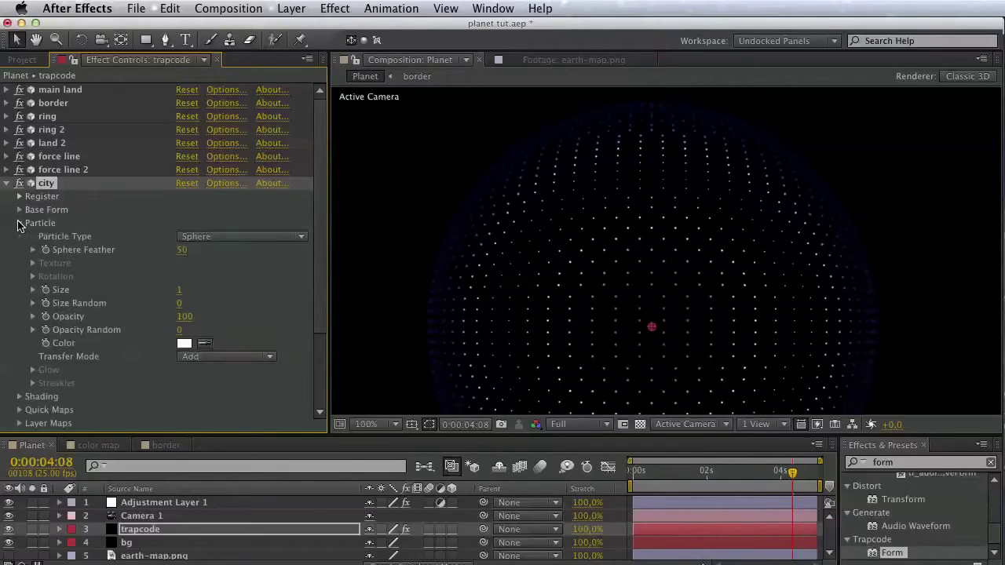
- Create a new composition named city, 50 px wide and 50 px high, in the maps folder
{"action": "left_click", "coordinate": [22, 59]}
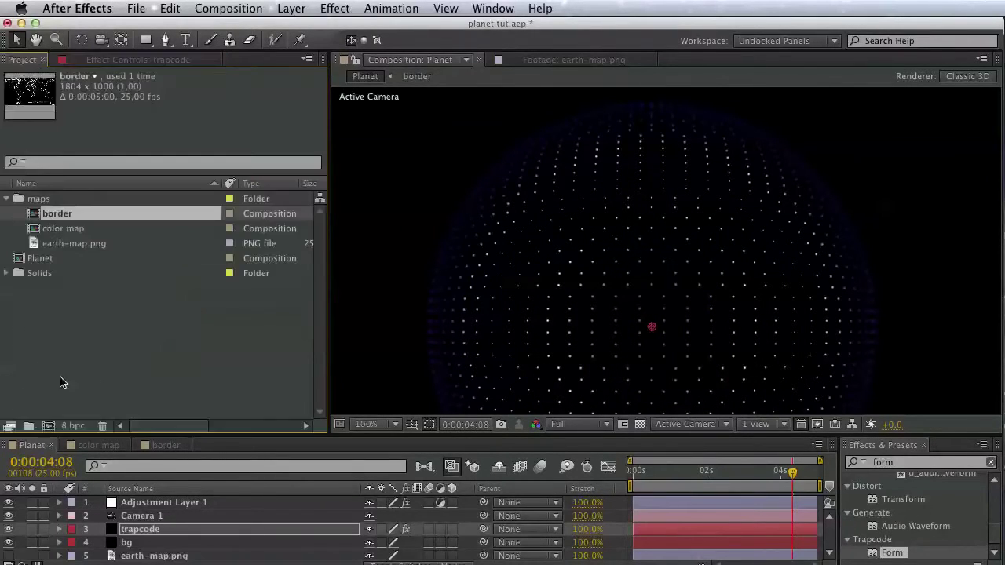
{"action": "left_click", "coordinate": [48, 426]}
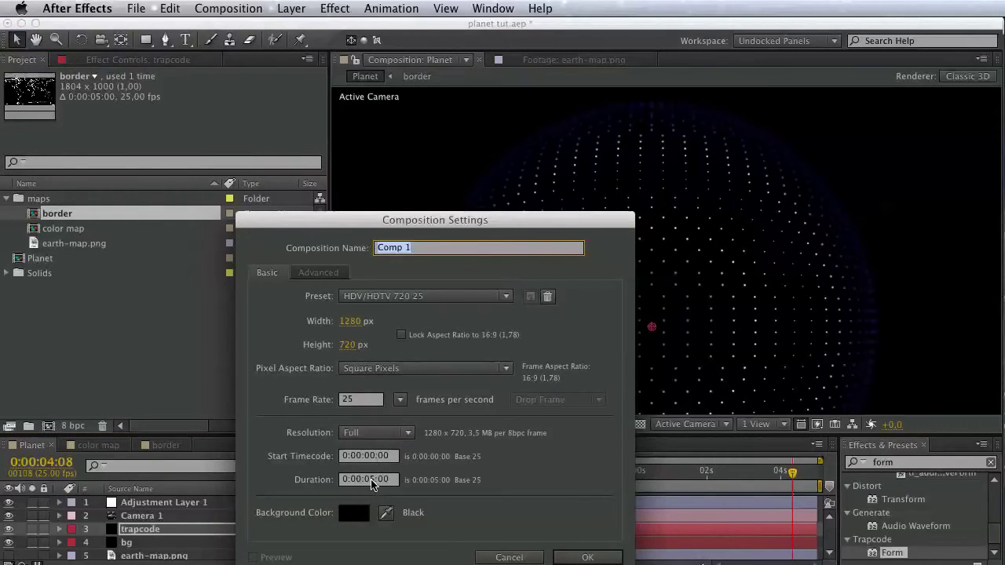
{"action": "left_click", "coordinate": [350, 321]}
{"action": "type", "text": "30"}
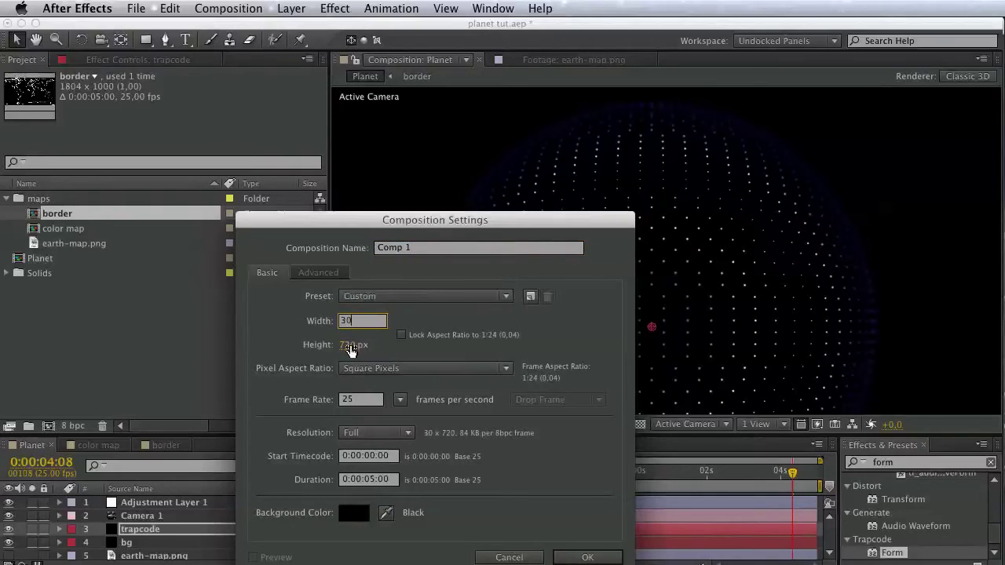
{"action": "key", "text": "Tab"}
{"action": "key", "text": "shift+Tab"}
{"action": "type", "text": "50"}
{"action": "key", "text": "Tab"}
{"action": "type", "text": "50"}
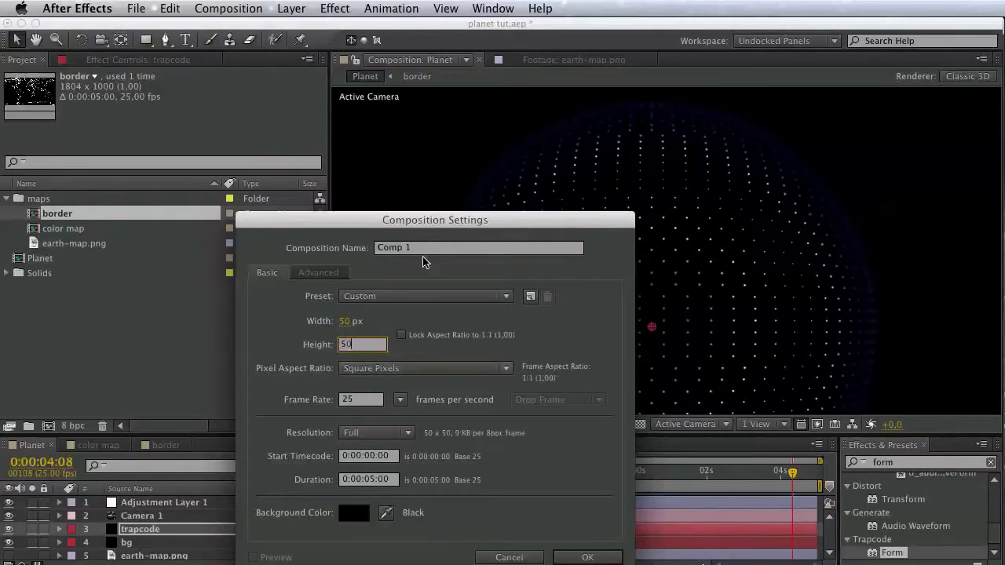
{"action": "left_click", "coordinate": [422, 248]}
{"action": "type", "text": "city"}
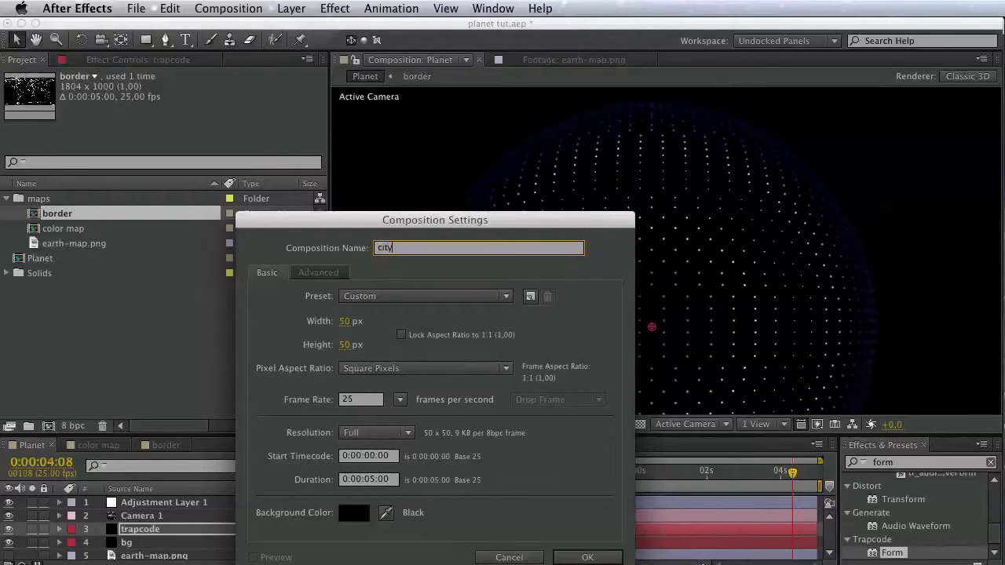
{"action": "key", "text": "Return"}
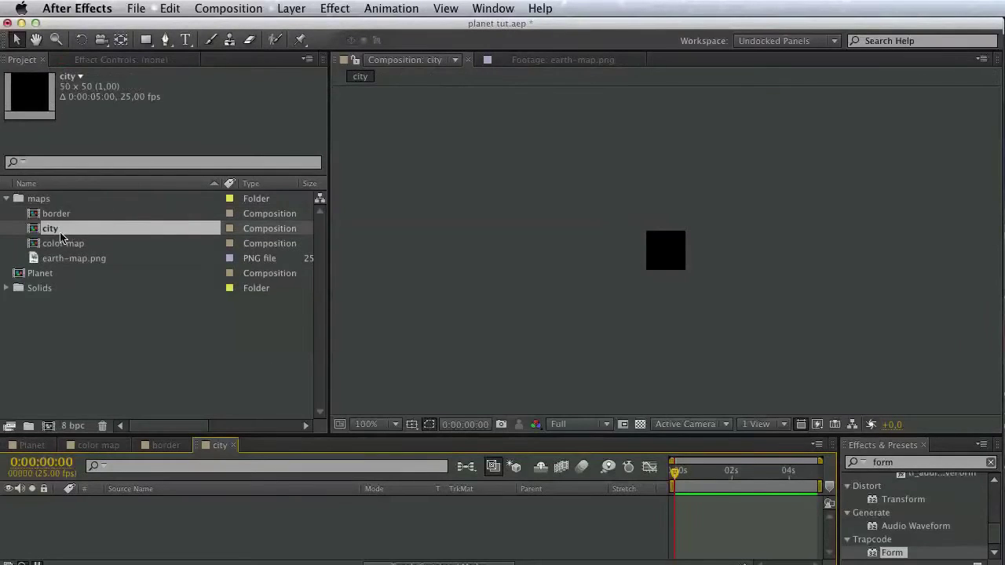
- Draw a five-sided polygon from the centre of the city composition, filling most of the frame
{"action": "key", "text": "period"}
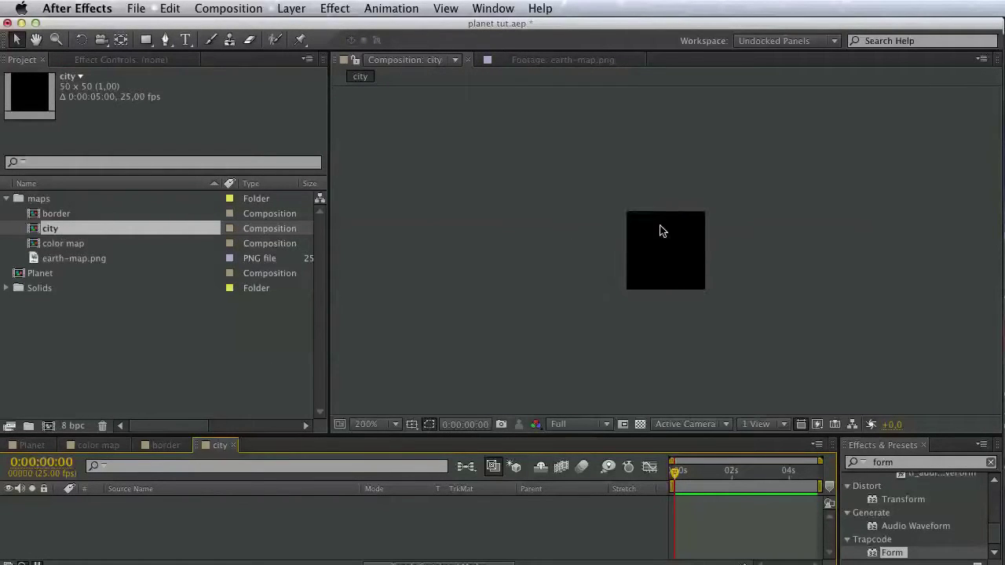
{"action": "left_click_drag", "start_coordinate": [146, 40], "coordinate": [201, 76]}
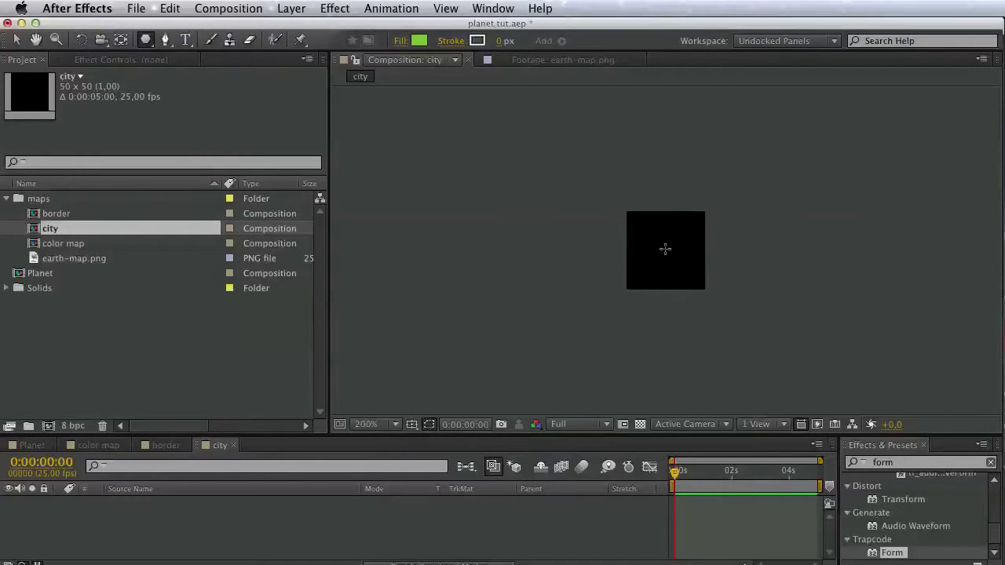
{"action": "left_click_drag", "start_coordinate": [665, 249], "coordinate": [689, 275]}
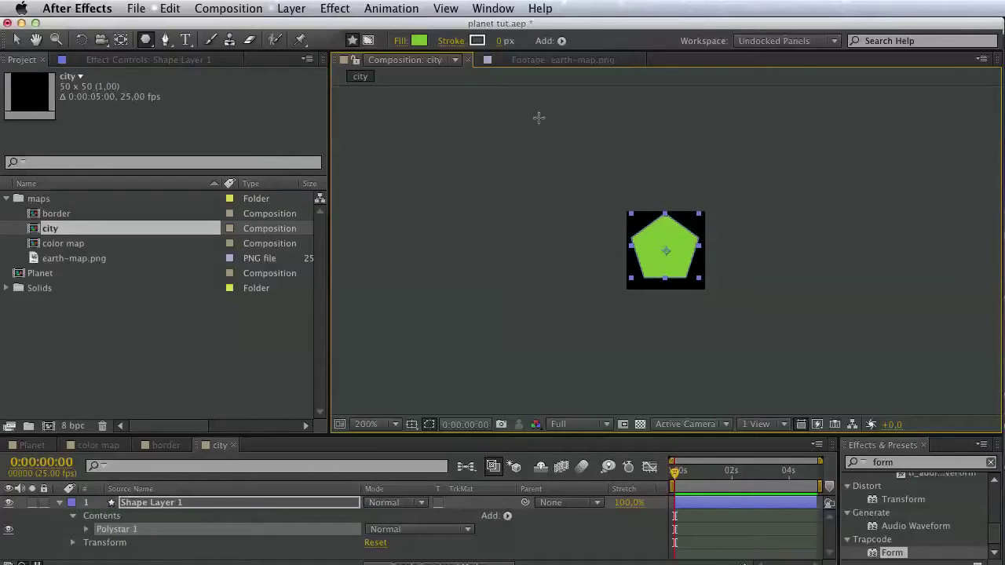
- Remove the pentagon's fill and set its stroke width to 3 px
{"action": "left_click", "coordinate": [400, 40]}
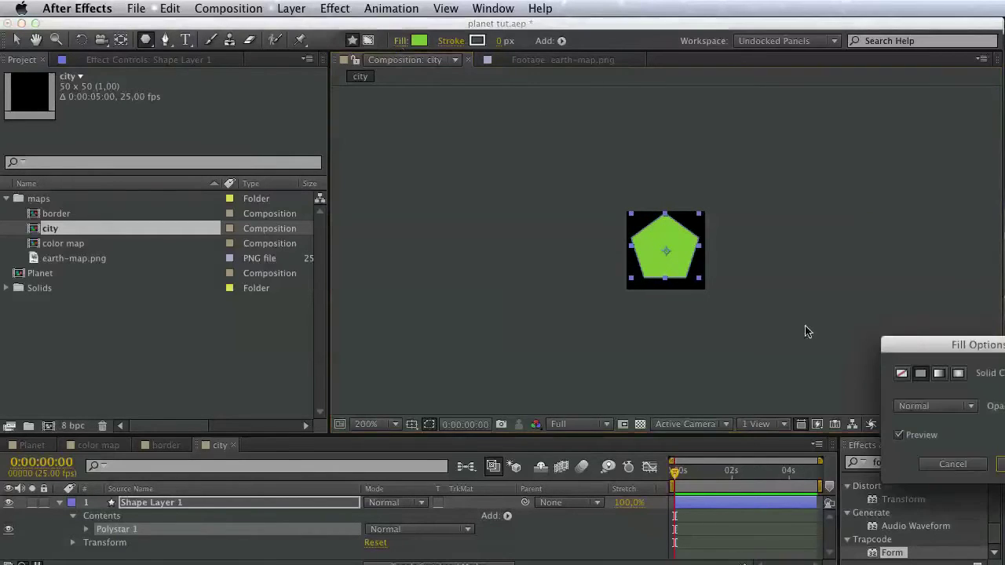
{"action": "left_click", "coordinate": [900, 374]}
{"action": "left_click", "coordinate": [1000, 464]}
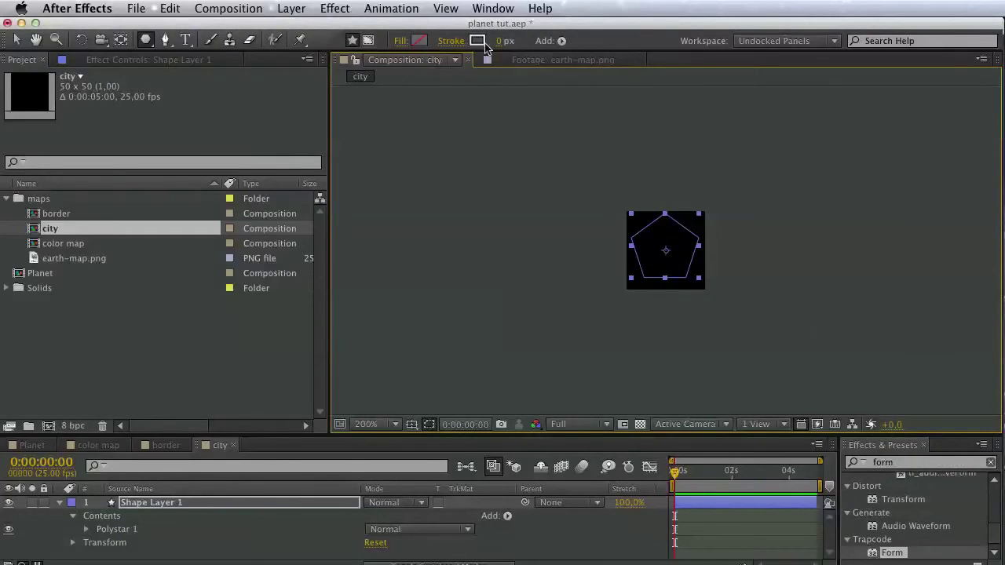
{"action": "left_click", "coordinate": [505, 42]}
{"action": "type", "text": "2"}
{"action": "key", "text": "Return"}
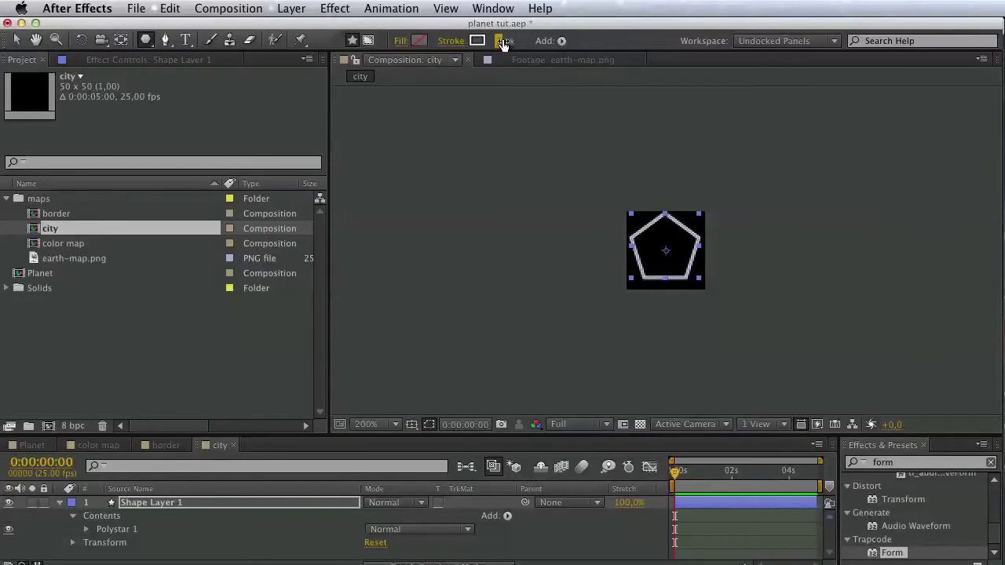
{"action": "left_click", "coordinate": [501, 43]}
{"action": "type", "text": "3"}
{"action": "key", "text": "Return"}
- Set the pentagon's stroke colour to the saved pink swatch with hue 297, saturation 38 and brightness 94
{"action": "left_click", "coordinate": [477, 40]}
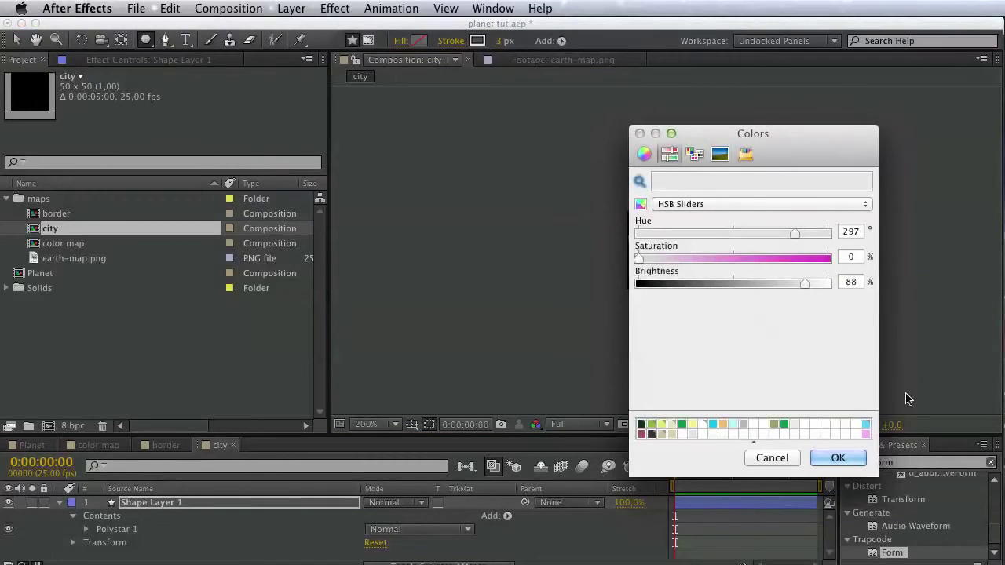
{"action": "left_click", "coordinate": [866, 425]}
{"action": "left_click", "coordinate": [865, 434]}
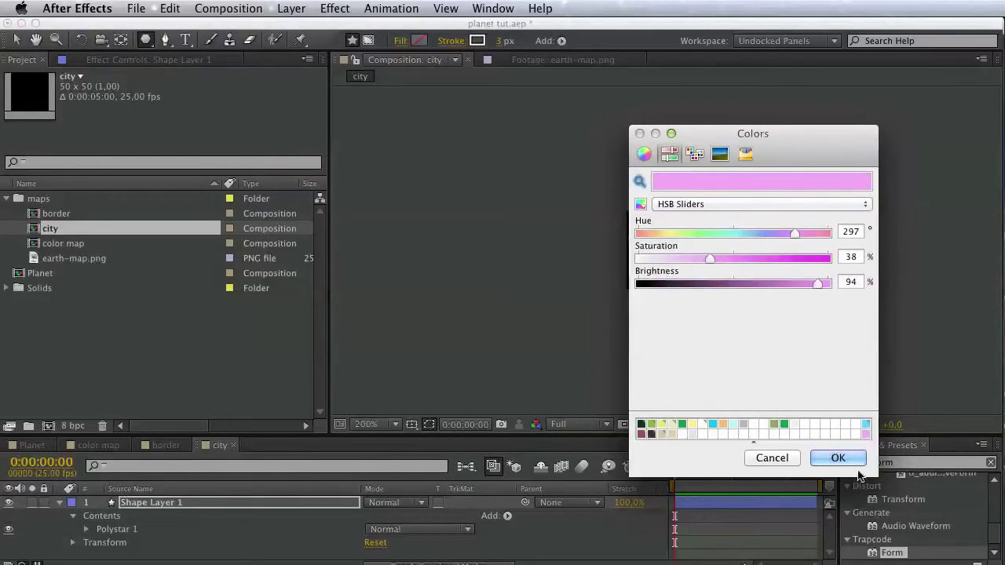
{"action": "left_click", "coordinate": [838, 457]}
- Turn the pentagon into a hexagon by setting the Points of its Polystar Path to 6
{"action": "key", "text": "period"}
{"action": "key", "text": "period"}
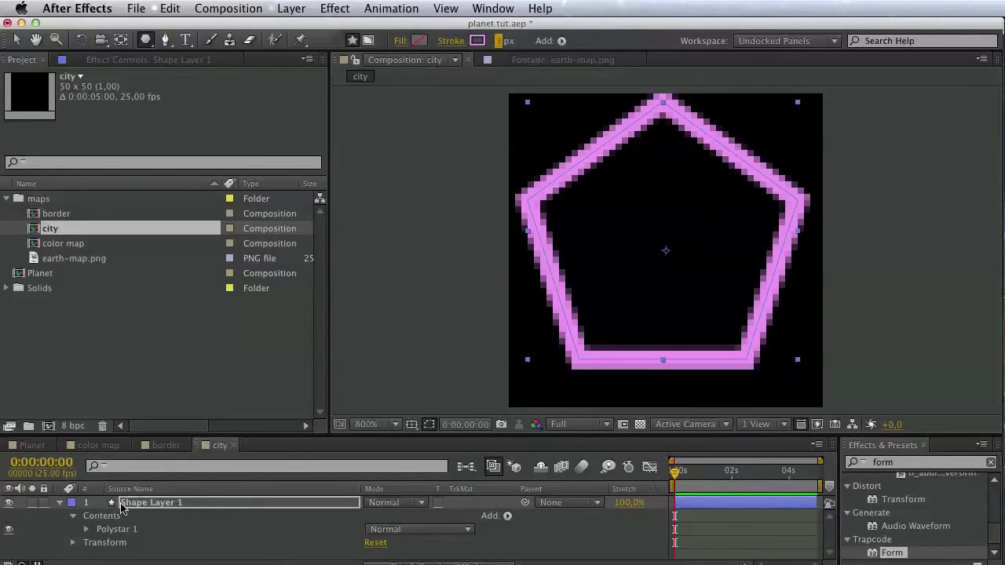
{"action": "left_click", "coordinate": [86, 529]}
{"action": "scroll", "coordinate": [88, 533], "scroll_direction": "down", "scroll_amount": 1}
{"action": "scroll", "coordinate": [216, 531], "scroll_direction": "down", "scroll_amount": 1}
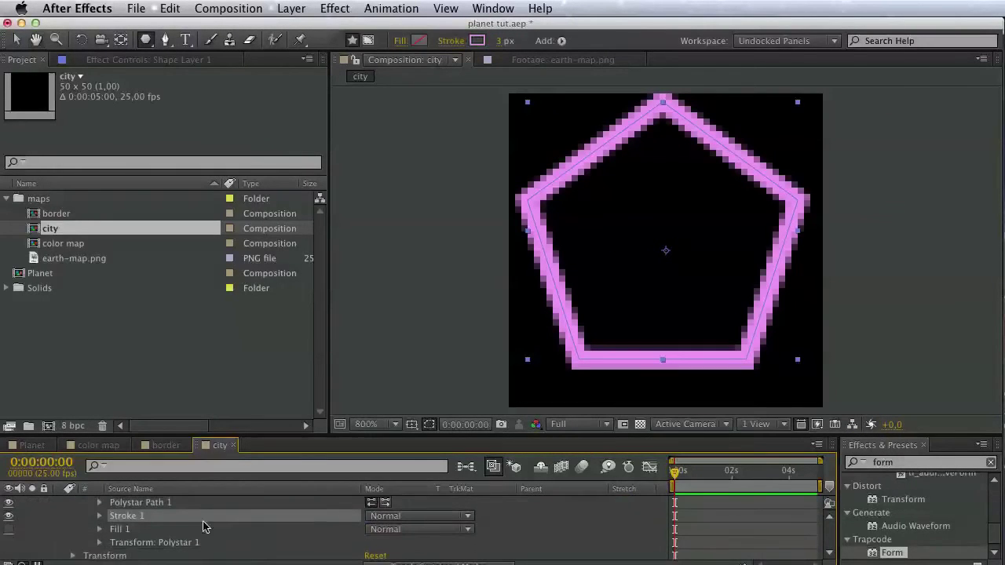
{"action": "scroll", "coordinate": [116, 518], "scroll_direction": "up", "scroll_amount": 1}
{"action": "left_click", "coordinate": [101, 518]}
{"action": "scroll", "coordinate": [101, 519], "scroll_direction": "down", "scroll_amount": 1}
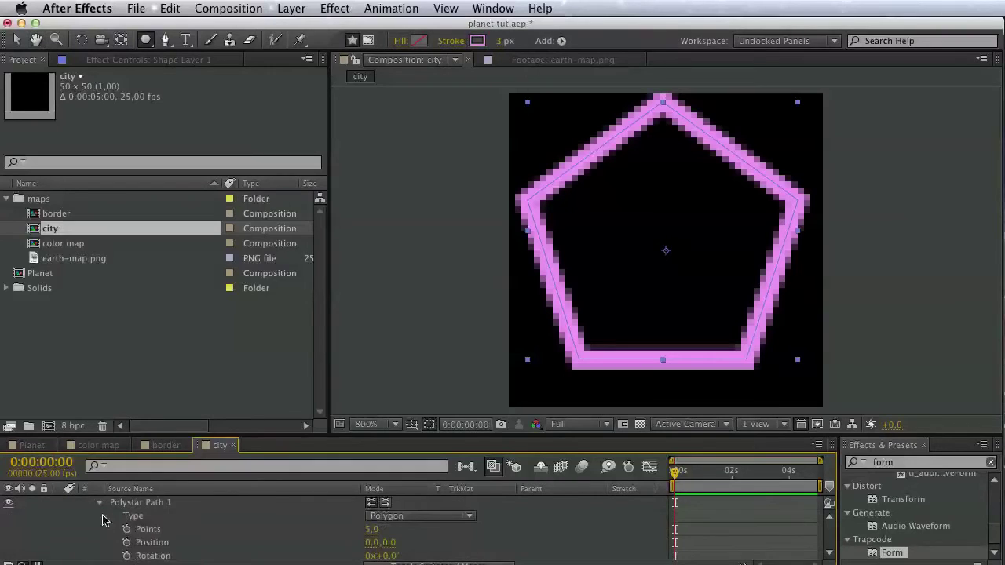
{"action": "left_click", "coordinate": [375, 530]}
{"action": "type", "text": "6"}
{"action": "key", "text": "Return"}
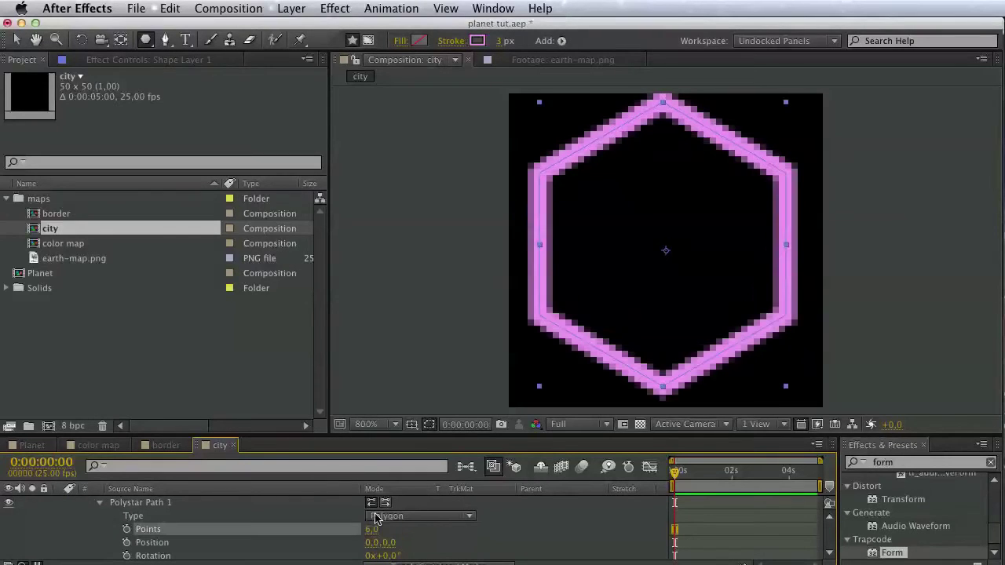
- Move the hexagon slightly down to centre it vertically in the city composition
{"action": "mouse_move", "coordinate": [627, 269]}
{"action": "left_mouse_down"}
{"action": "mouse_move", "coordinate": [628, 327]}
{"action": "mouse_move", "coordinate": [624, 285]}
{"action": "left_mouse_up"}
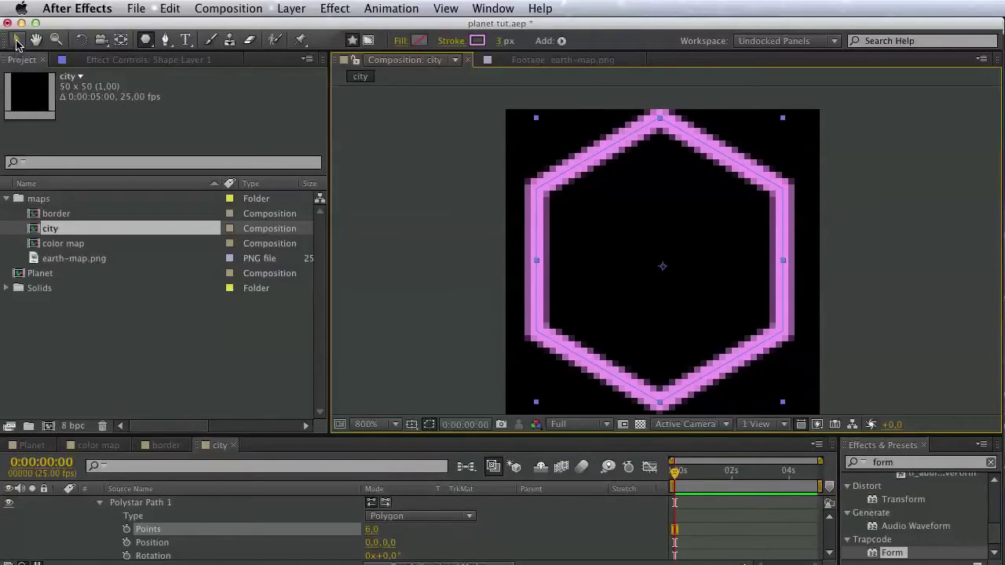
{"action": "left_click", "coordinate": [17, 40]}
{"action": "key", "text": "space"}
{"action": "left_click_drag", "start_coordinate": [659, 251], "coordinate": [650, 229]}
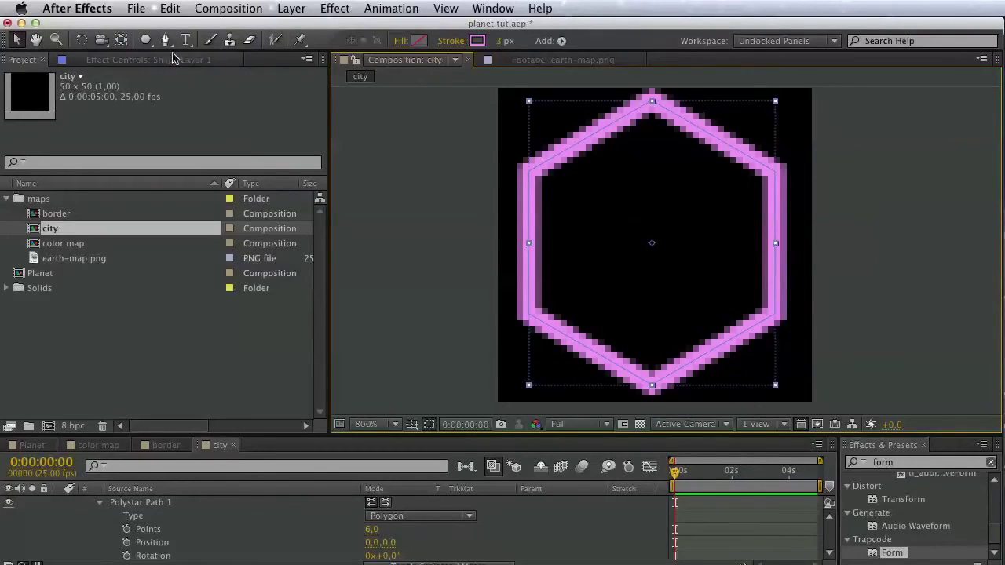
- Draw a small circle outline with the Ellipse tool at the centre of the hexagon
{"action": "left_click_drag", "start_coordinate": [145, 39], "coordinate": [209, 74]}
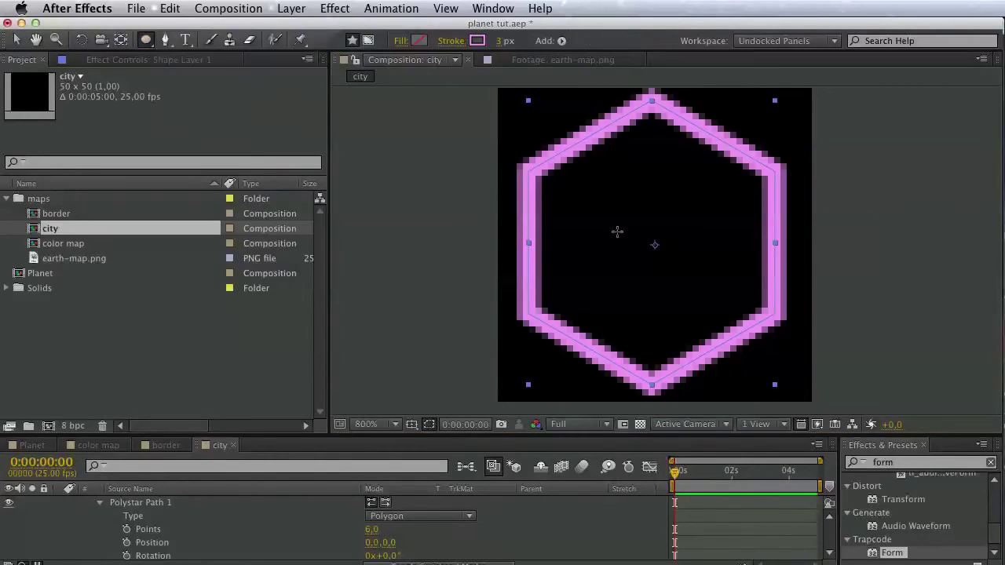
{"action": "left_click_drag", "start_coordinate": [655, 242], "coordinate": [696, 286]}
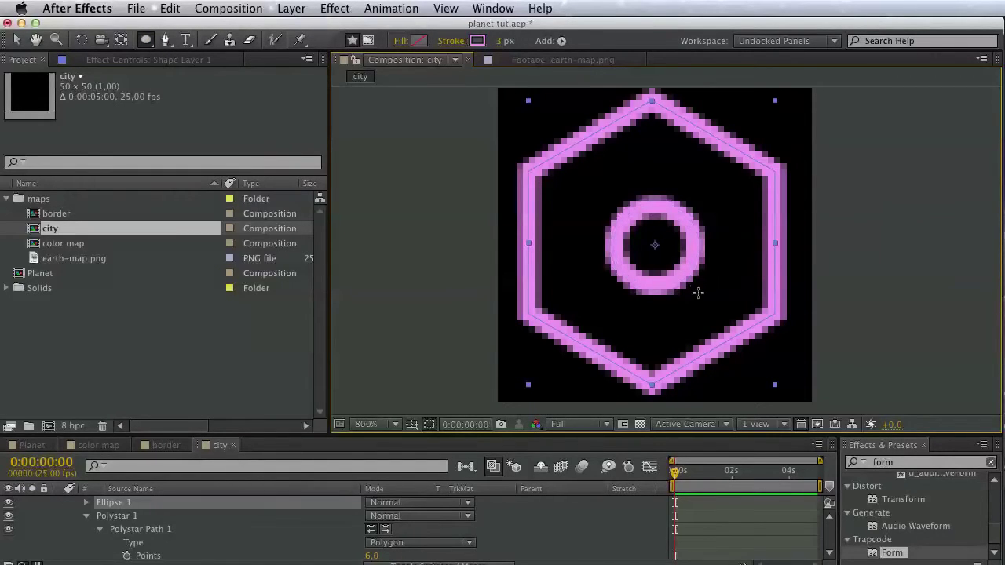
- Create a new composition named city tower and place it in the maps folder
{"action": "left_click", "coordinate": [169, 317]}
{"action": "left_click", "coordinate": [49, 426]}
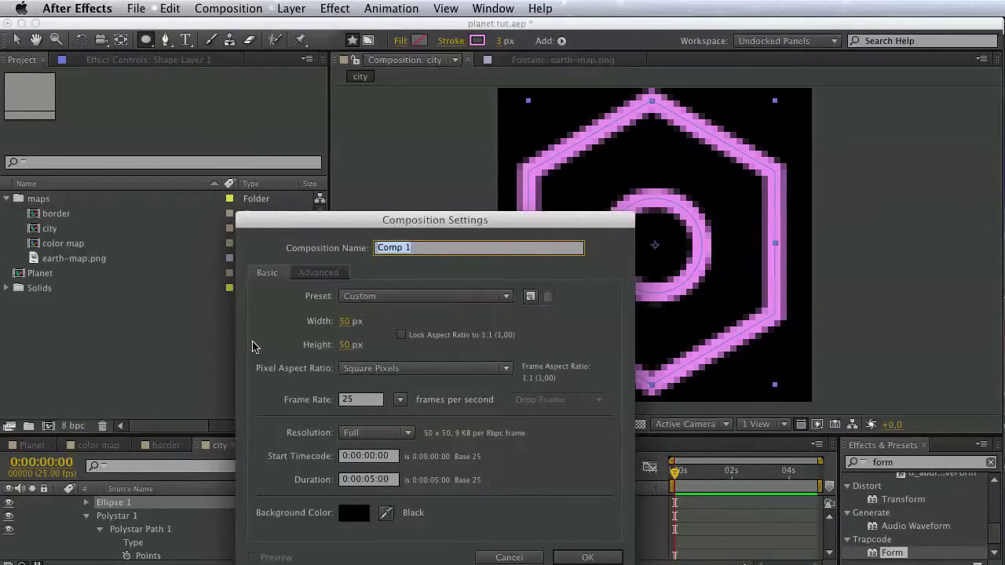
{"action": "type", "text": "city tower"}
{"action": "key", "text": "Return"}
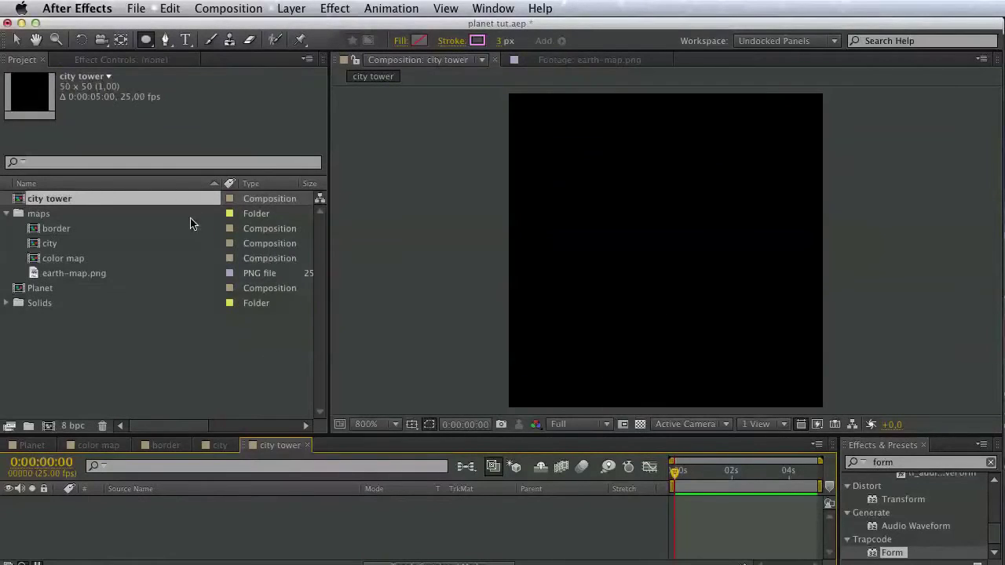
{"action": "left_click_drag", "start_coordinate": [87, 205], "coordinate": [93, 215]}
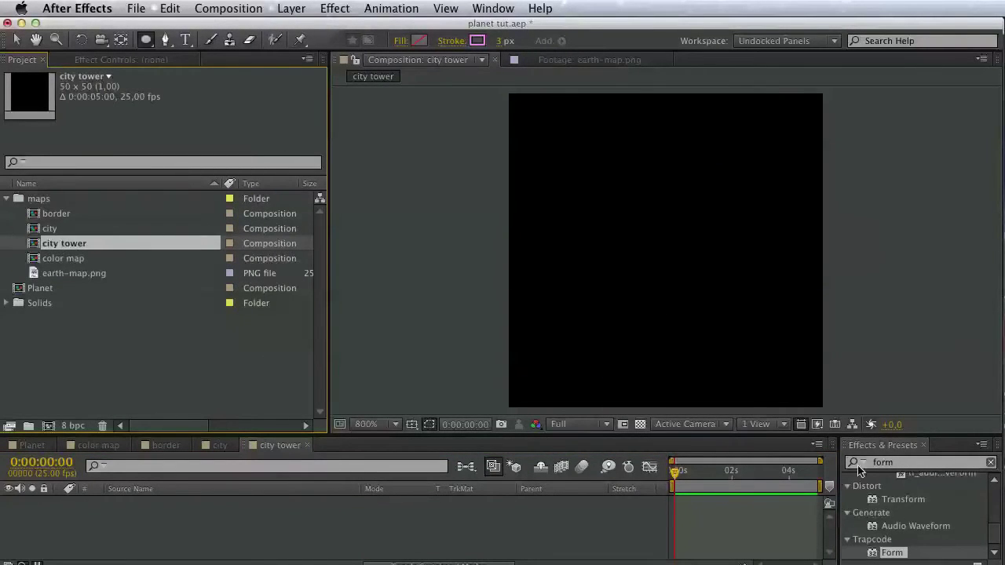
- Resize the city tower composition to 20 x 100 px and show its title/action safe guides
{"action": "left_click", "coordinate": [816, 445]}
{"action": "left_click", "coordinate": [858, 540]}
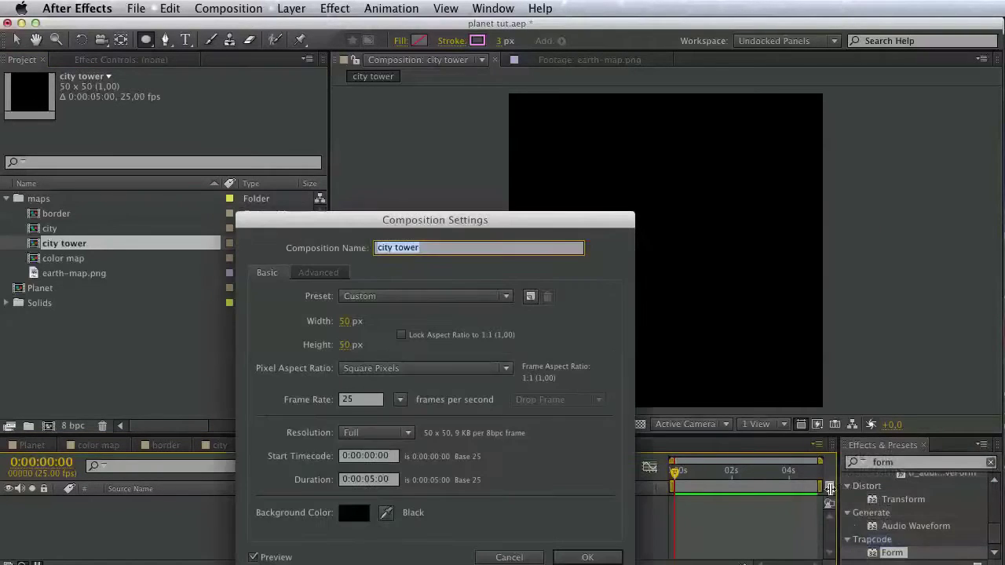
{"action": "left_click", "coordinate": [345, 321]}
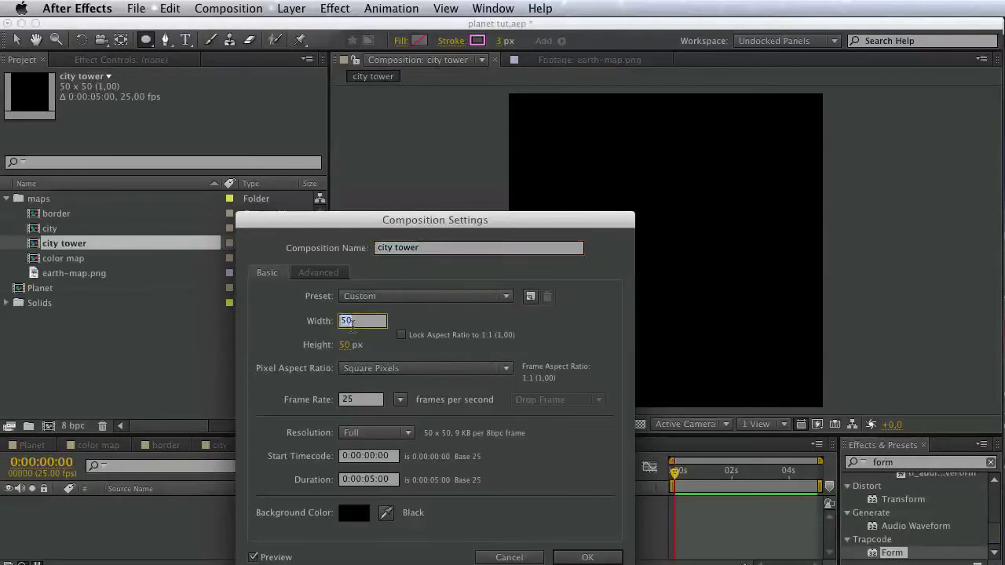
{"action": "type", "text": "20"}
{"action": "left_click", "coordinate": [349, 347]}
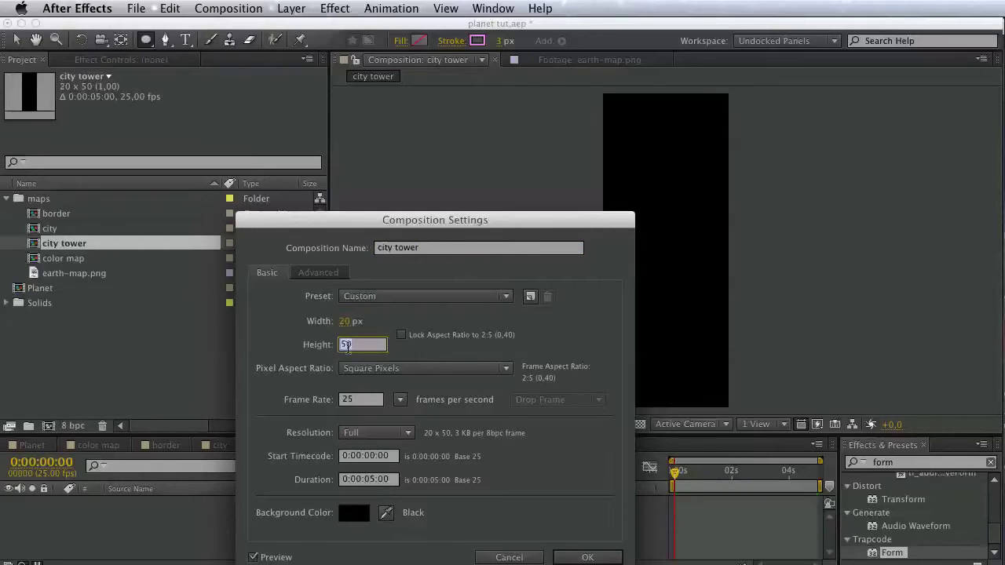
{"action": "type", "text": "100"}
{"action": "left_click", "coordinate": [584, 557]}
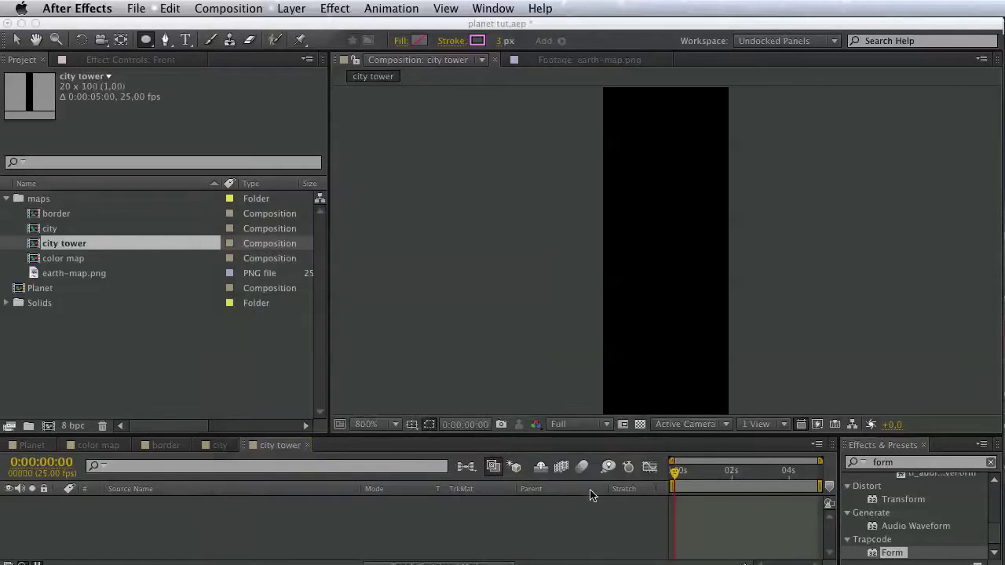
{"action": "left_click", "coordinate": [412, 424]}
{"action": "left_click", "coordinate": [460, 439]}
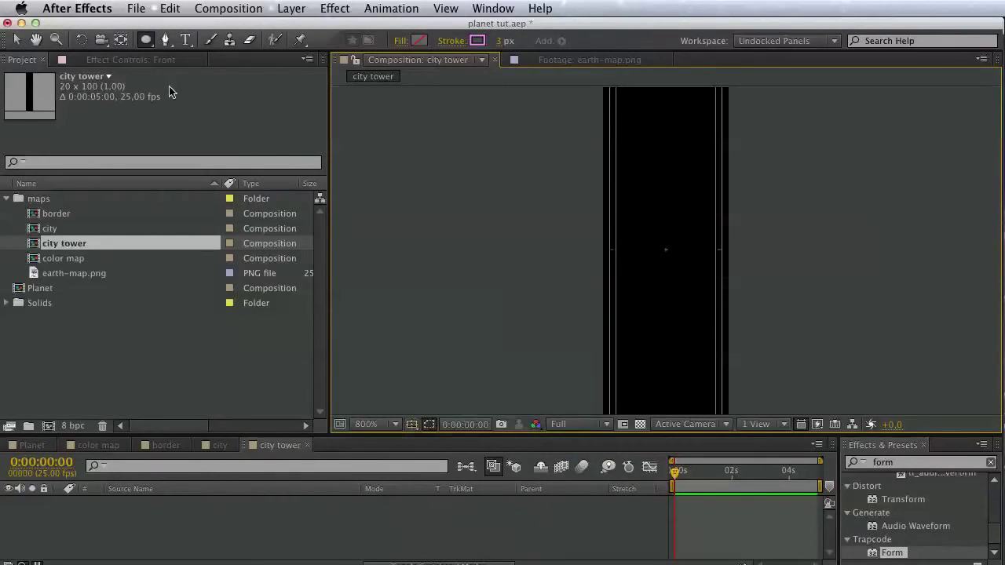
- Draw a narrow spike with the Pen tool, from a short base at the composition's centre to a tip near its upper edge
{"action": "left_click", "coordinate": [164, 41]}
{"action": "scroll", "coordinate": [588, 264], "scroll_direction": "down", "scroll_amount": 1}
{"action": "left_click_drag", "start_coordinate": [746, 217], "coordinate": [713, 308]}
{"action": "scroll", "coordinate": [632, 325], "scroll_direction": "up", "scroll_amount": 1}
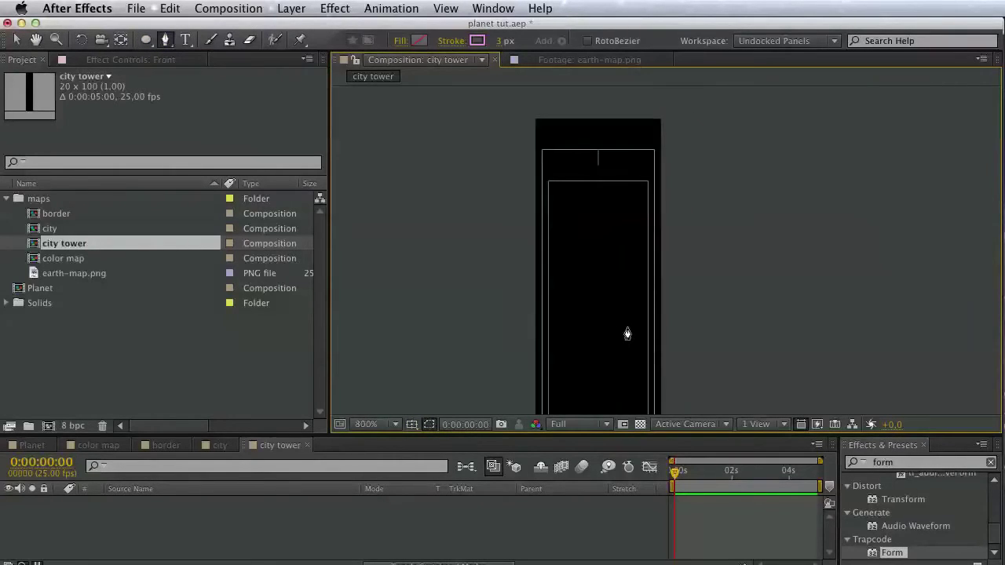
{"action": "left_click_drag", "start_coordinate": [628, 330], "coordinate": [660, 289]}
{"action": "left_click_drag", "start_coordinate": [658, 237], "coordinate": [664, 250]}
{"action": "key", "text": "g"}
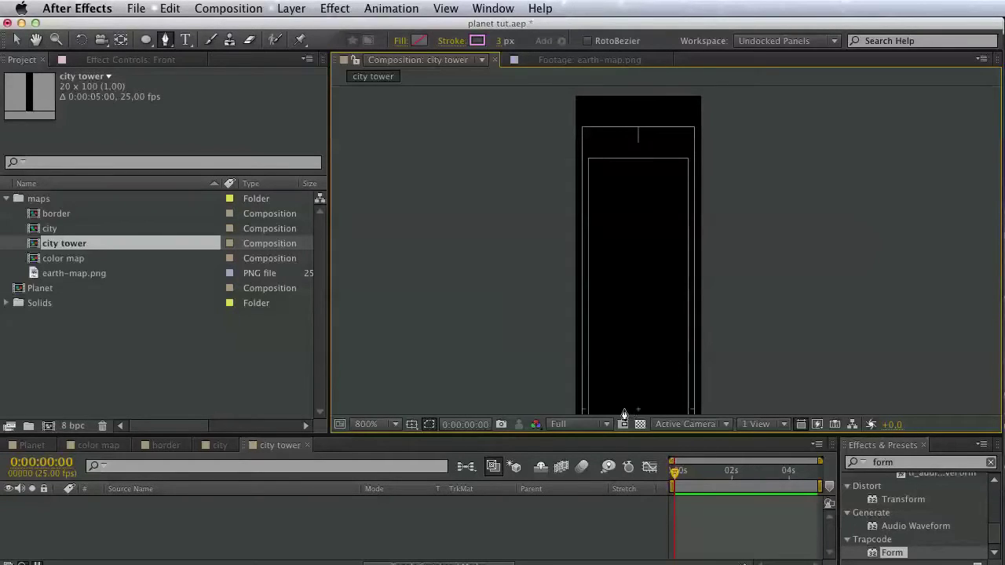
{"action": "left_click", "coordinate": [623, 407]}
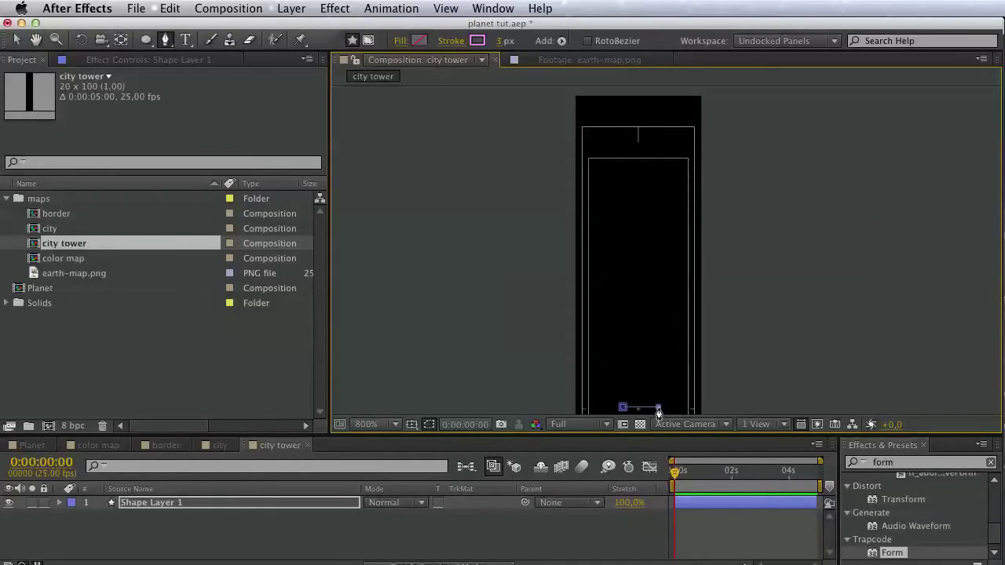
{"action": "left_click", "coordinate": [639, 103]}
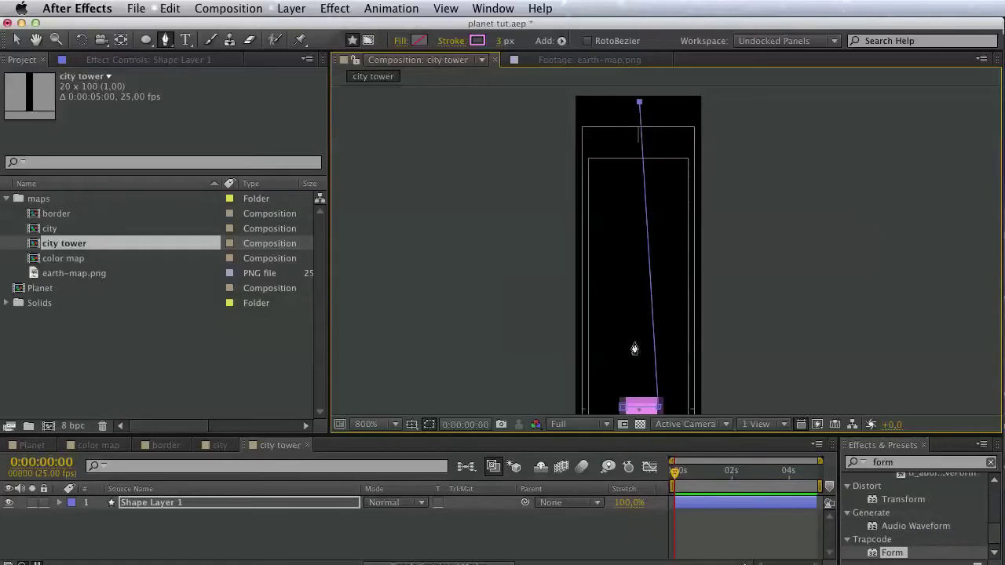
- Close the tall triangular tower path on the shape layer and set its stroke width to 2 px
{"action": "left_click", "coordinate": [621, 406]}
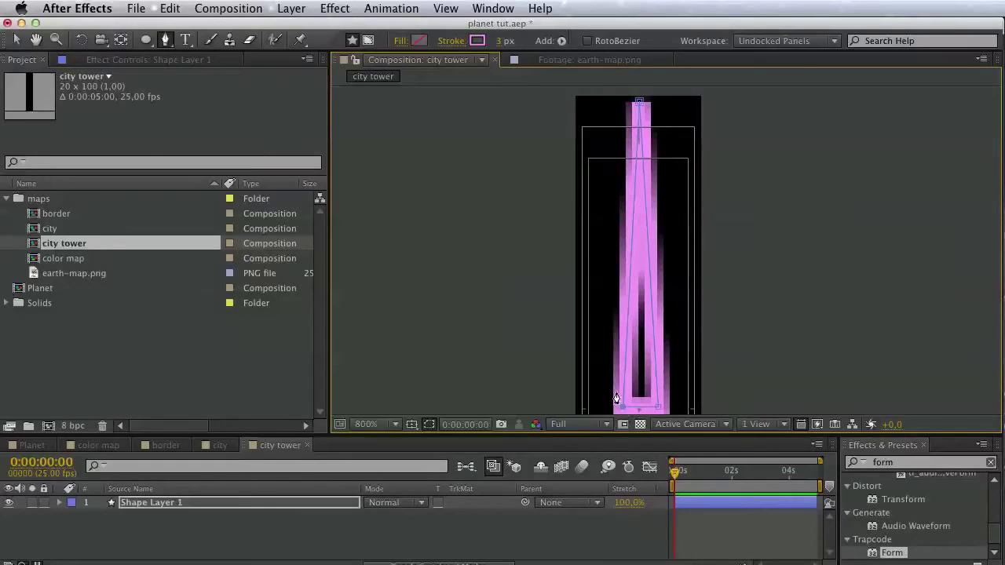
{"action": "key", "text": "comma"}
{"action": "key", "text": "period"}
{"action": "left_click", "coordinate": [501, 41]}
{"action": "type", "text": "2"}
{"action": "key", "text": "Return"}
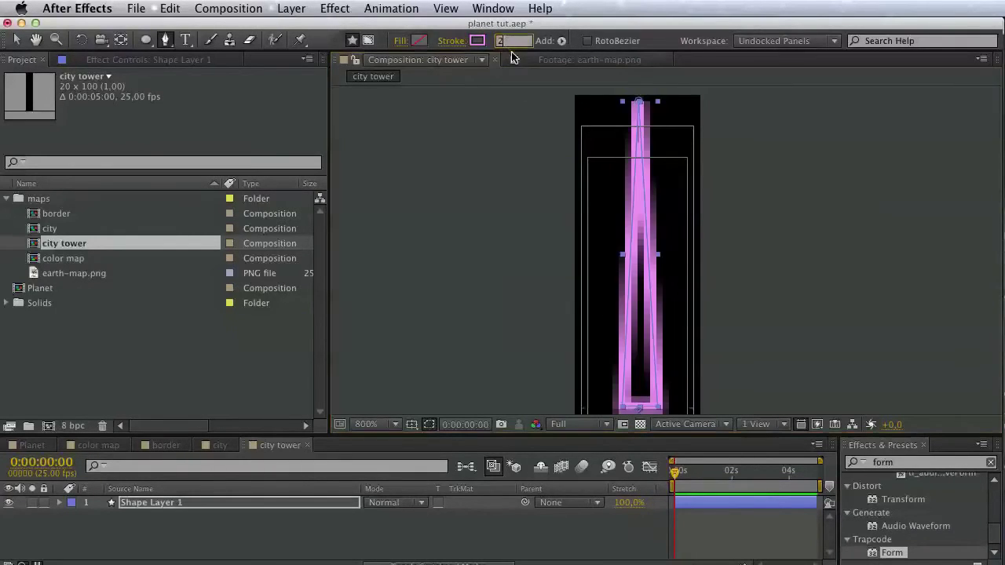
{"action": "key", "text": "Return"}
- Open the Planet composition and add the city and city tower compositions below its existing layers
{"action": "double_click", "coordinate": [49, 289]}
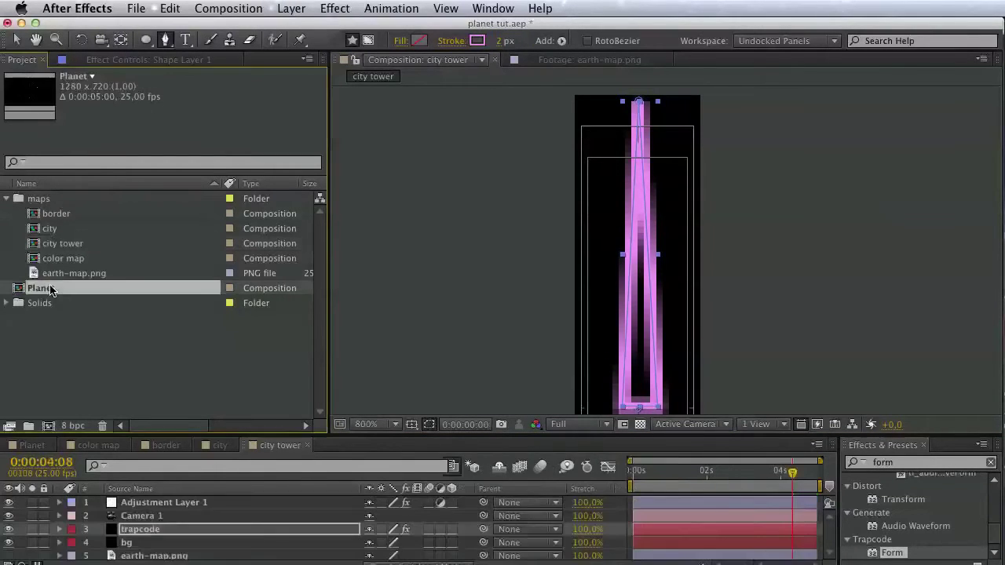
{"action": "left_click", "coordinate": [52, 228]}
{"action": "left_click", "coordinate": [62, 244], "text": "shift"}
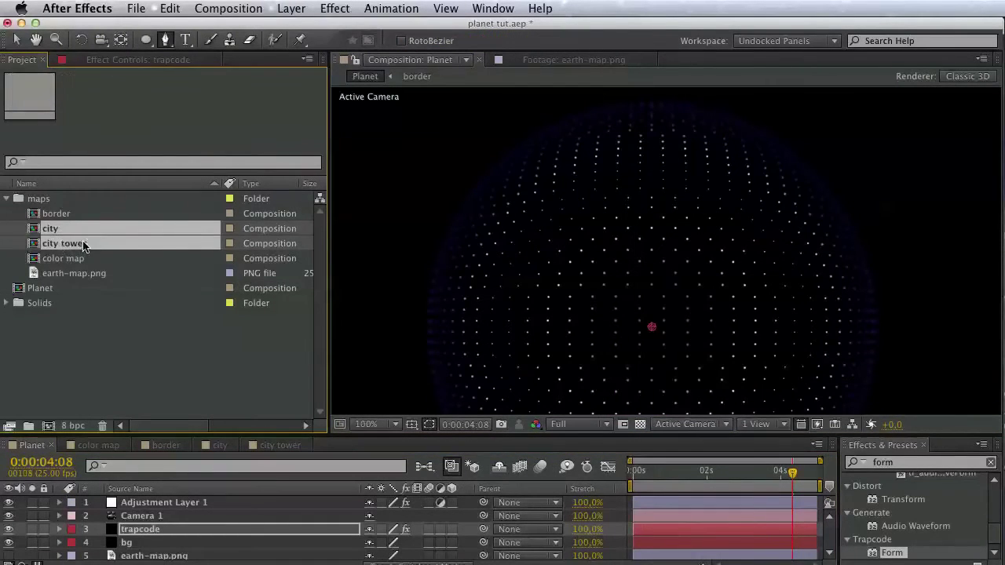
{"action": "left_click_drag", "start_coordinate": [84, 246], "coordinate": [173, 553]}
- Hide the city and city tower layers in the Planet composition and save the project
{"action": "left_click", "coordinate": [14, 553]}
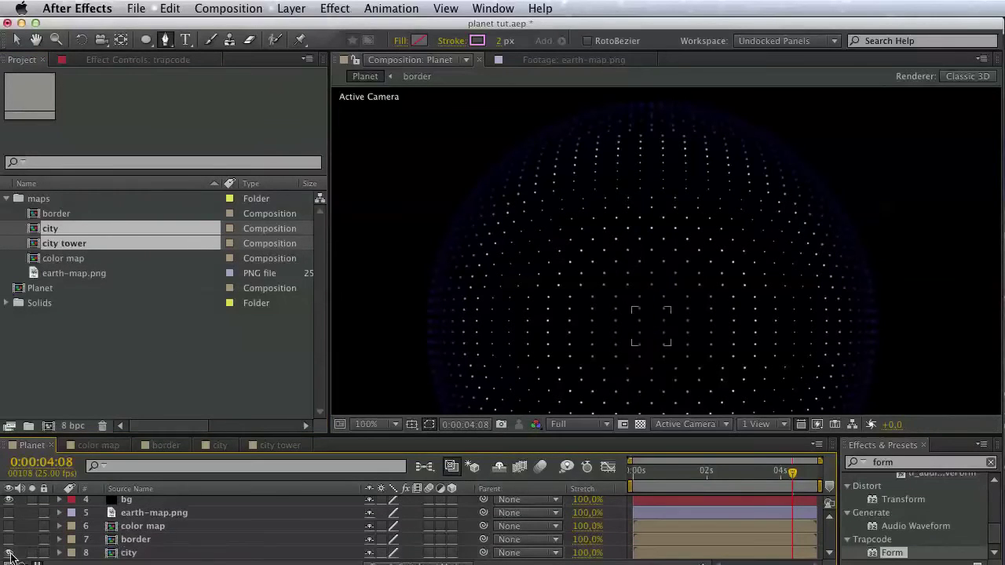
{"action": "left_click", "coordinate": [10, 553]}
{"action": "scroll", "coordinate": [27, 553], "scroll_direction": "down", "scroll_amount": 1}
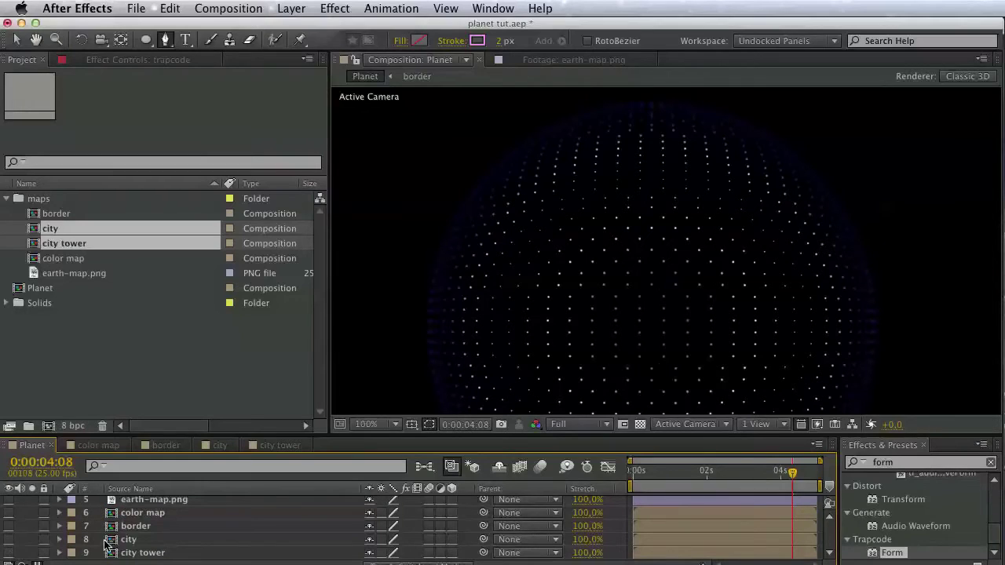
{"action": "key", "text": "super+s"}
- Set the Particle Type of the trapcode layer's city effect to Textured Polygon
{"action": "scroll", "coordinate": [173, 546], "scroll_direction": "up", "scroll_amount": 4}
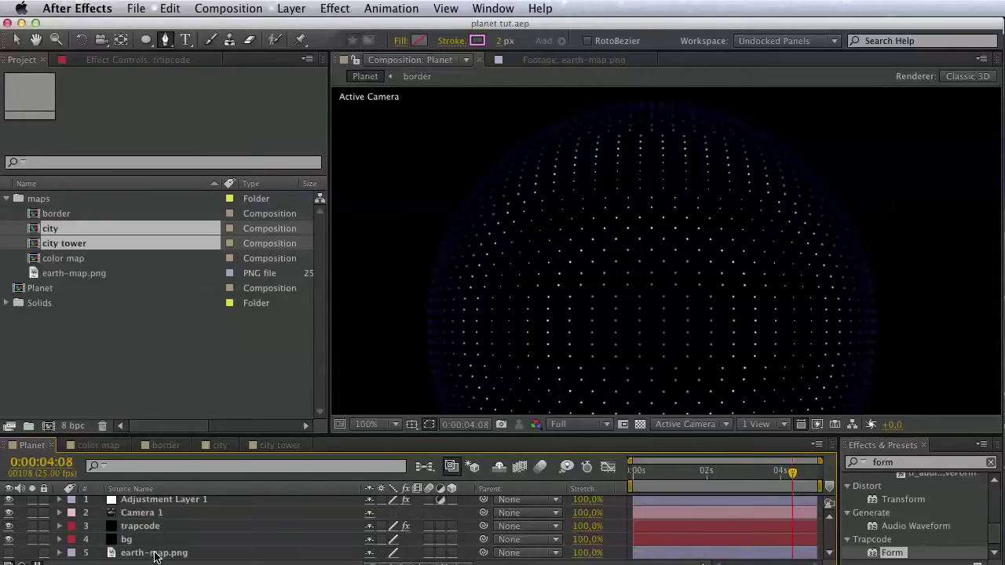
{"action": "left_click", "coordinate": [155, 554]}
{"action": "left_click", "coordinate": [155, 531]}
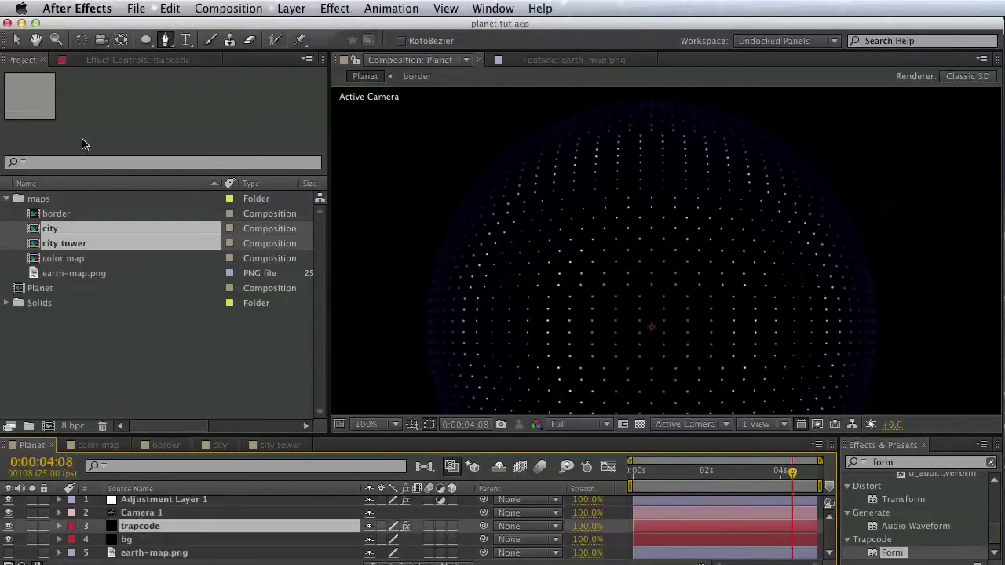
{"action": "left_click", "coordinate": [103, 62]}
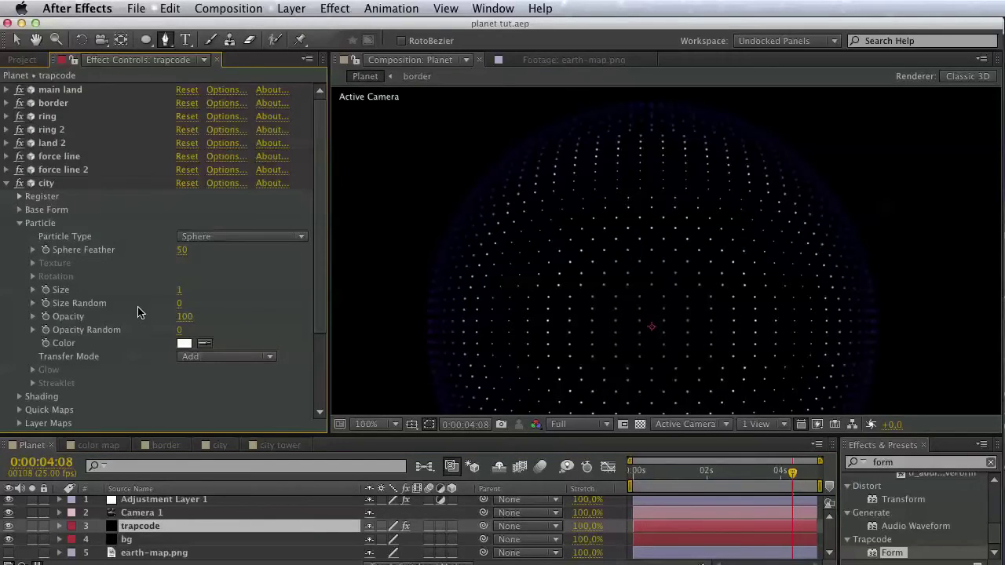
{"action": "scroll", "coordinate": [137, 312], "scroll_direction": "down", "scroll_amount": 5}
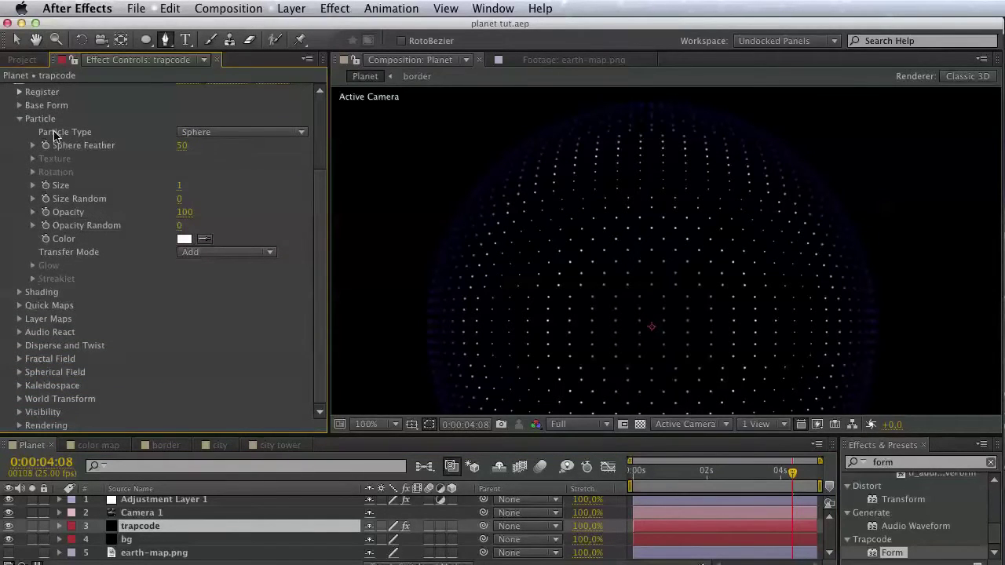
{"action": "left_click", "coordinate": [203, 132]}
{"action": "left_click", "coordinate": [259, 265]}
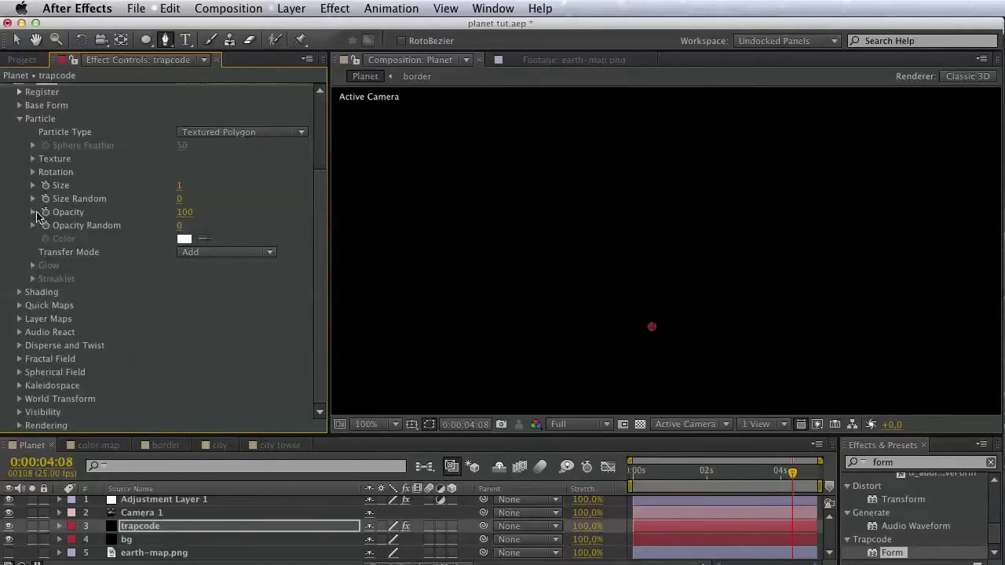
- Assign the city layer as the particle texture and set the particle size to 20
{"action": "left_click", "coordinate": [32, 159]}
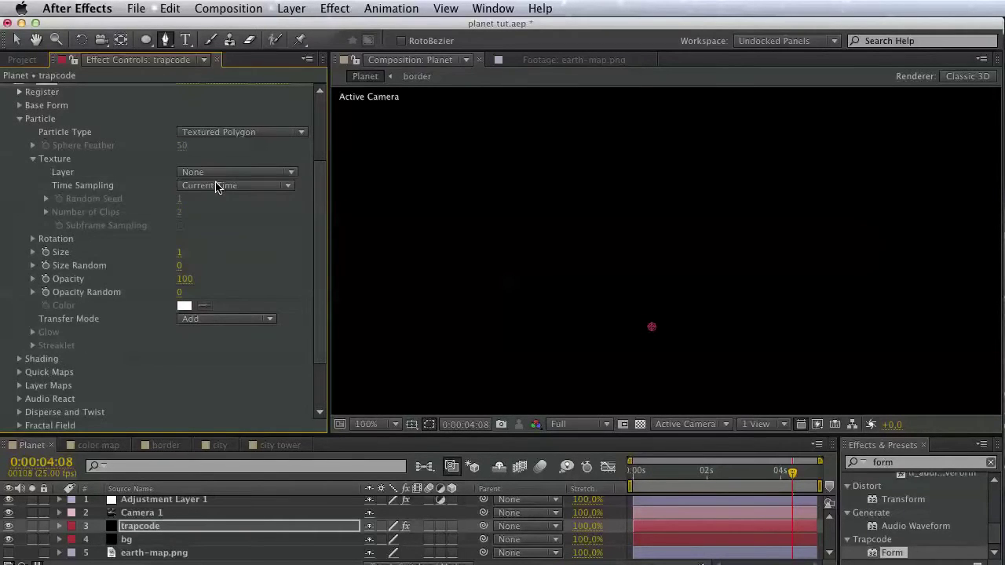
{"action": "left_click", "coordinate": [224, 174]}
{"action": "left_click", "coordinate": [265, 302]}
{"action": "left_click", "coordinate": [179, 252]}
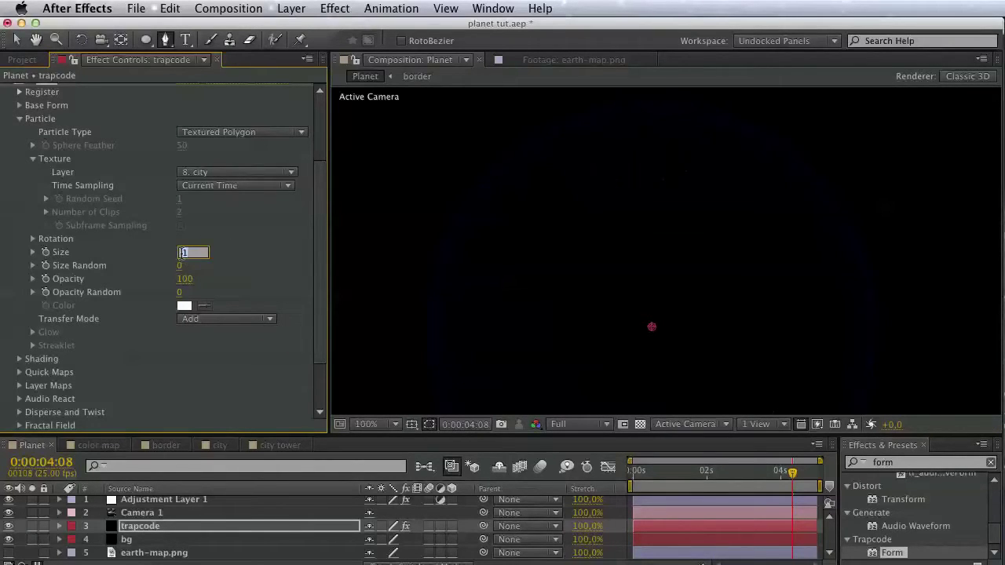
{"action": "type", "text": "20"}
{"action": "key", "text": "Return"}
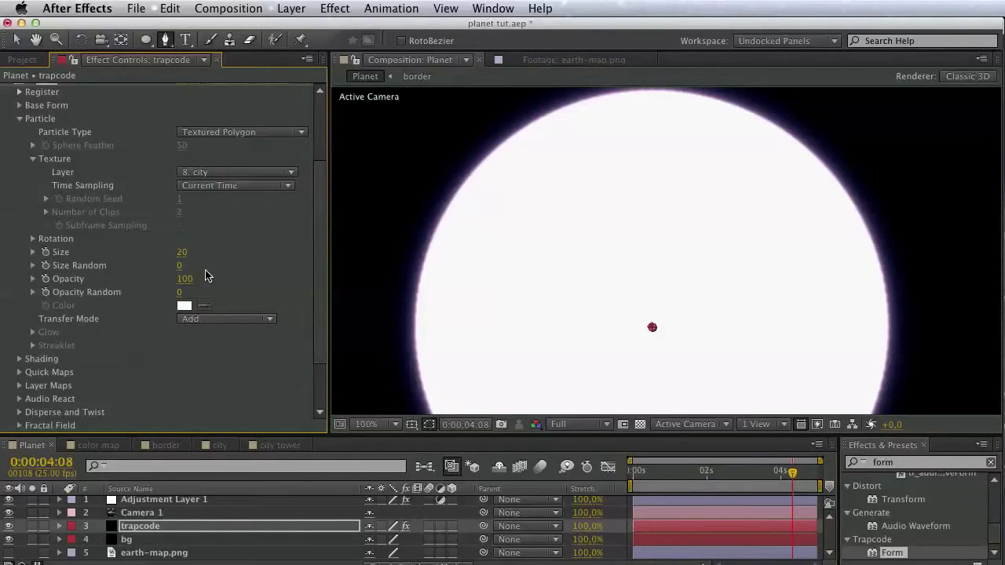
- Create a new composition from earth-map.png and rename it city
{"action": "left_click", "coordinate": [182, 252]}
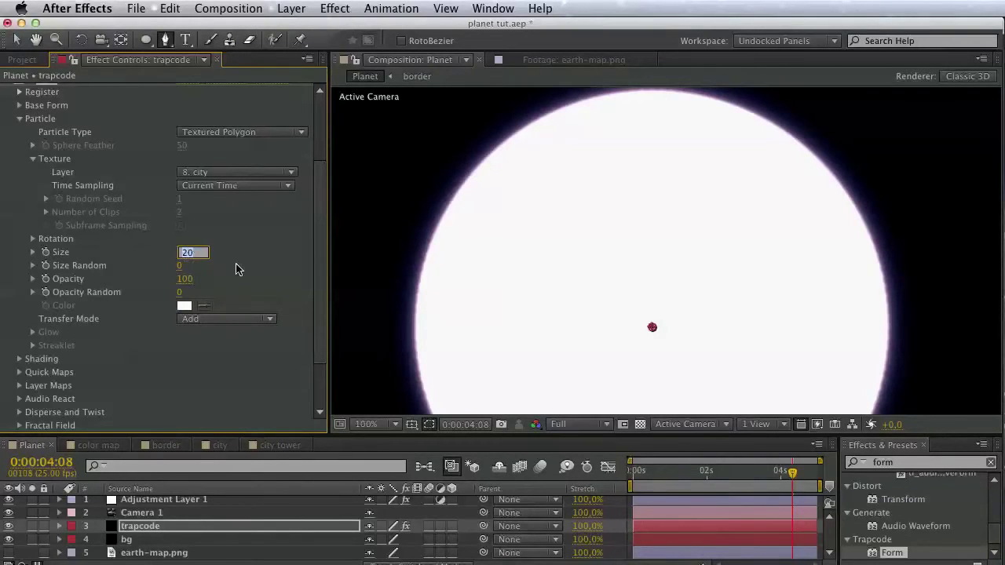
{"action": "left_click", "coordinate": [43, 65]}
{"action": "left_click", "coordinate": [84, 330]}
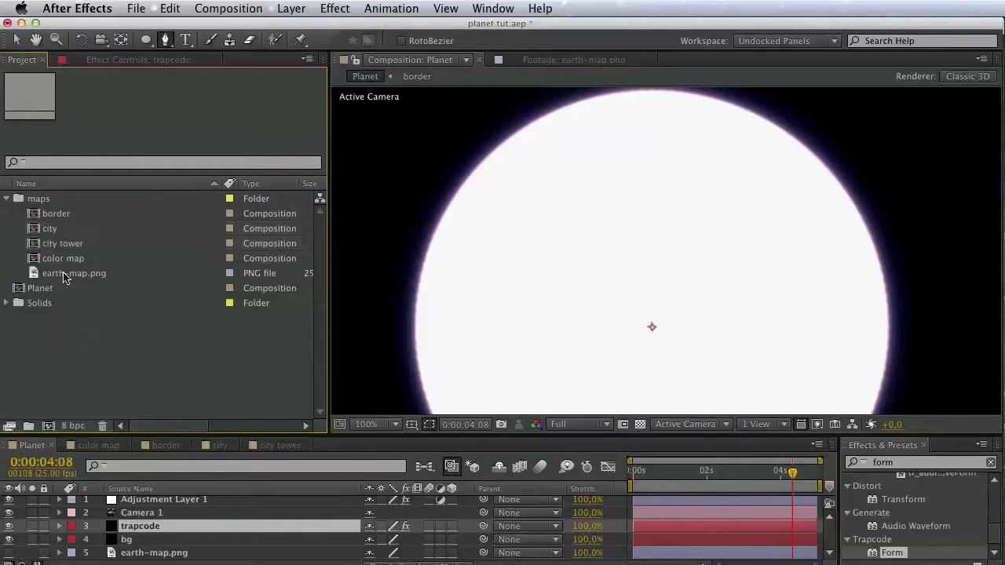
{"action": "left_click_drag", "start_coordinate": [61, 279], "coordinate": [48, 426]}
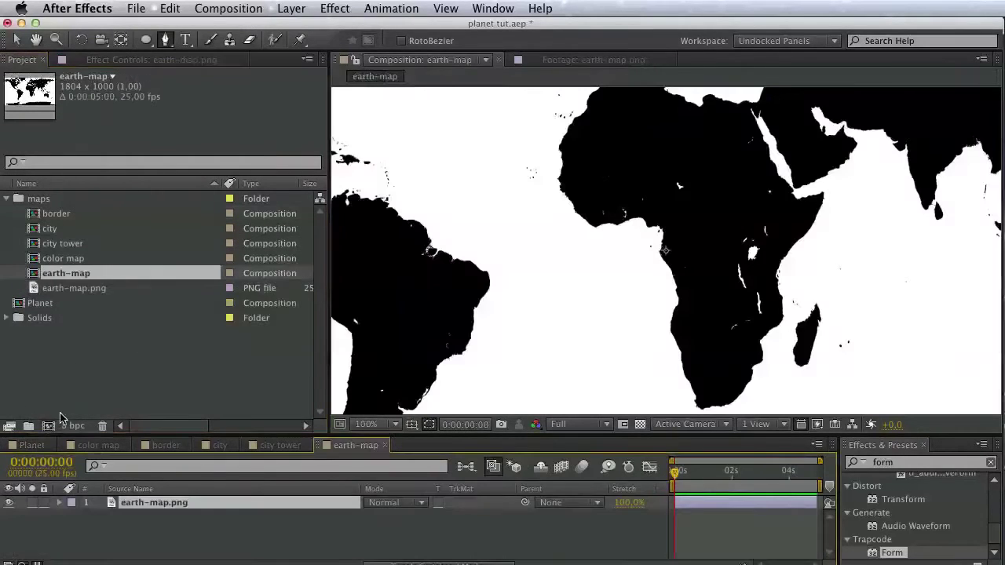
{"action": "left_click", "coordinate": [74, 280]}
{"action": "key", "text": "Return"}
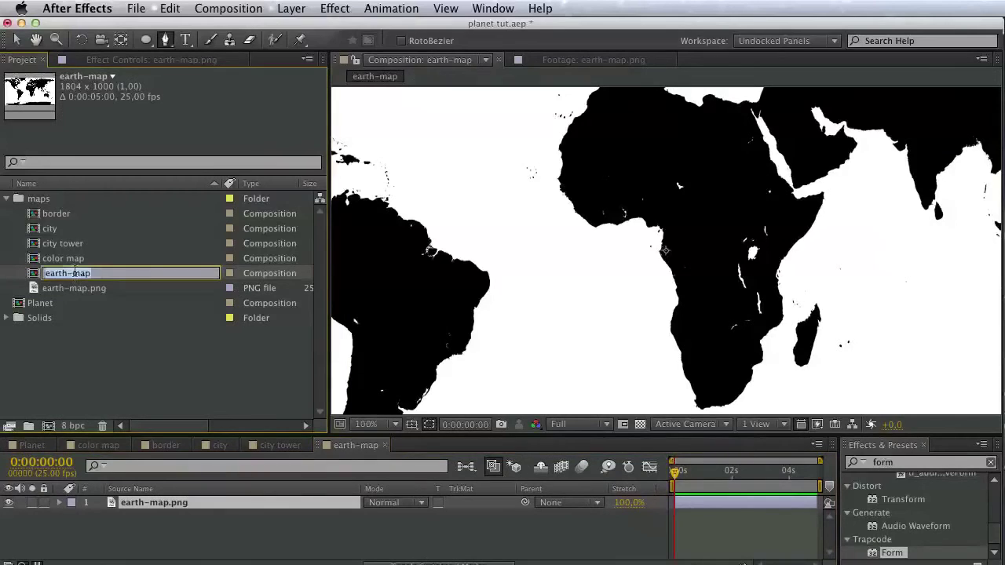
{"action": "type", "text": "city"}
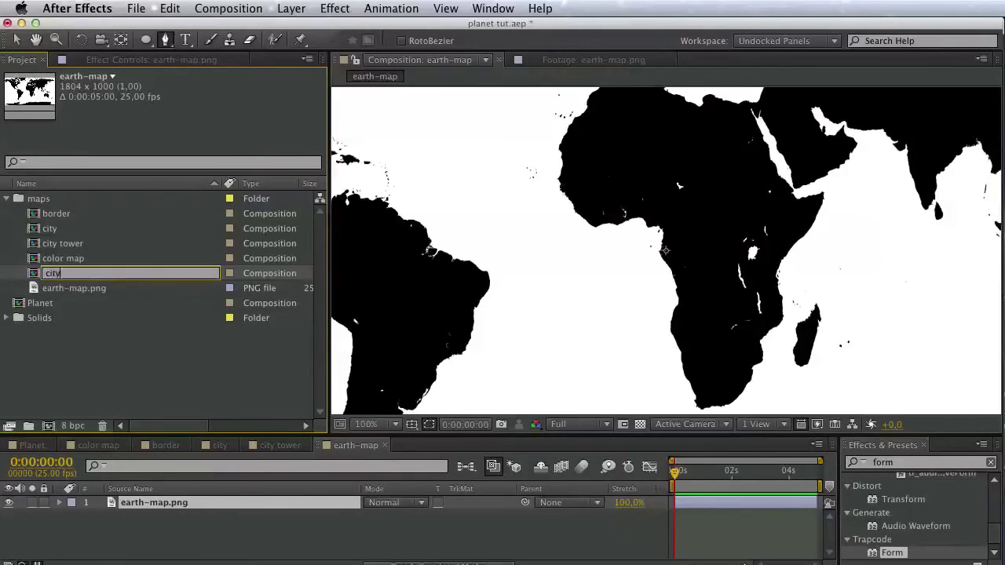
{"action": "key", "text": "Return"}
- Search the effects for "turbu" and add a 1804 x 1000 px black solid to the new city composition
{"action": "left_click", "coordinate": [180, 504]}
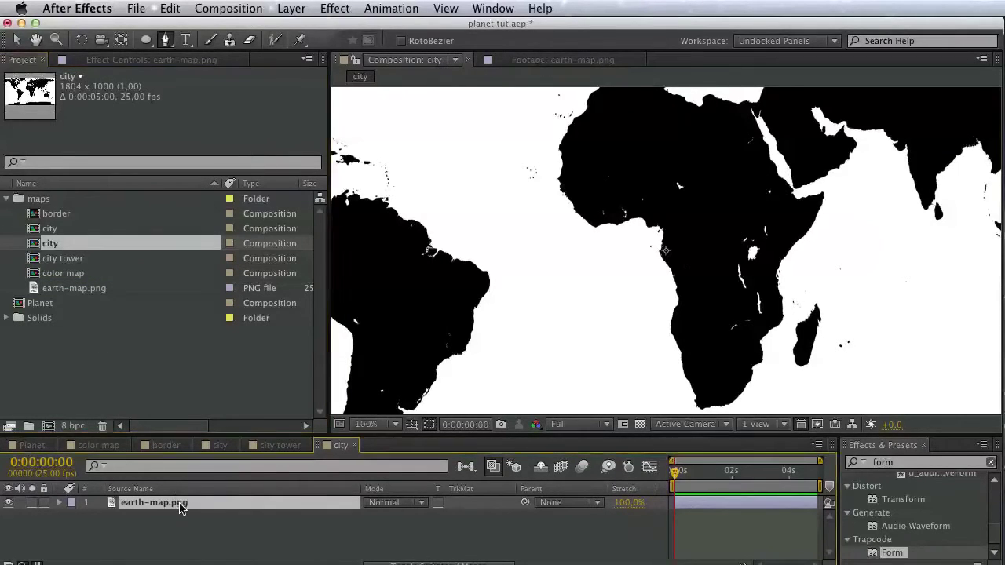
{"action": "left_click", "coordinate": [889, 463]}
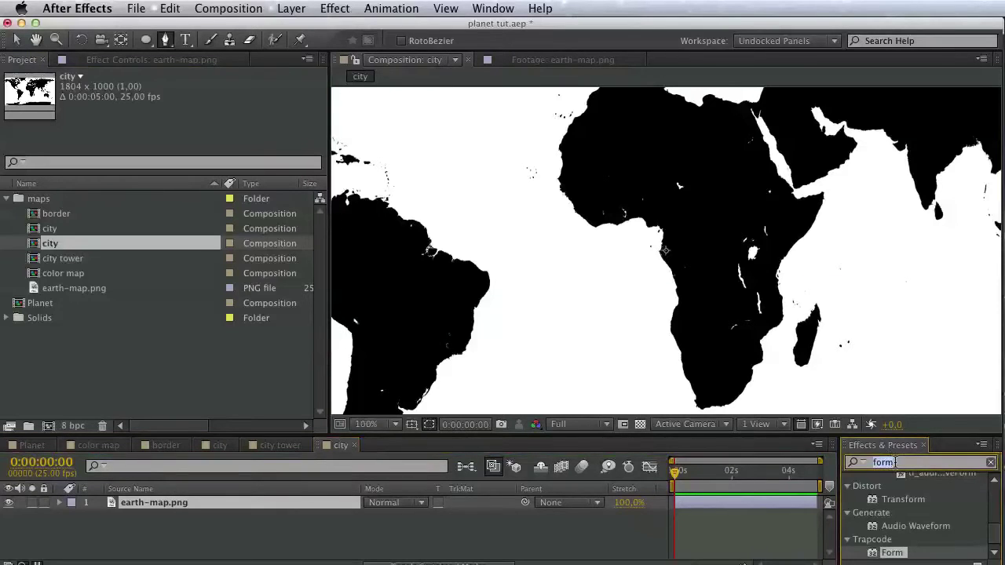
{"action": "type", "text": "turbu"}
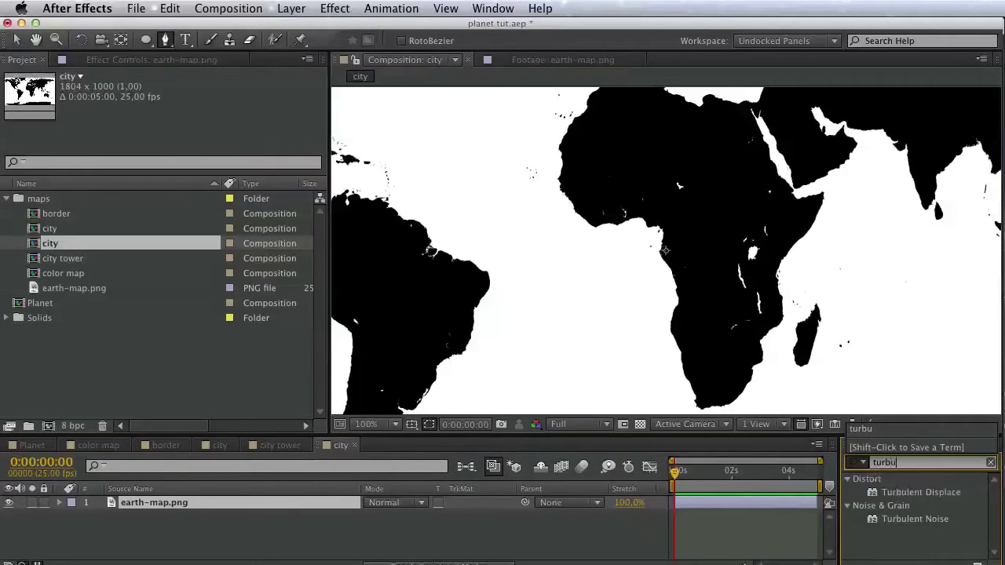
{"action": "left_click", "coordinate": [333, 536]}
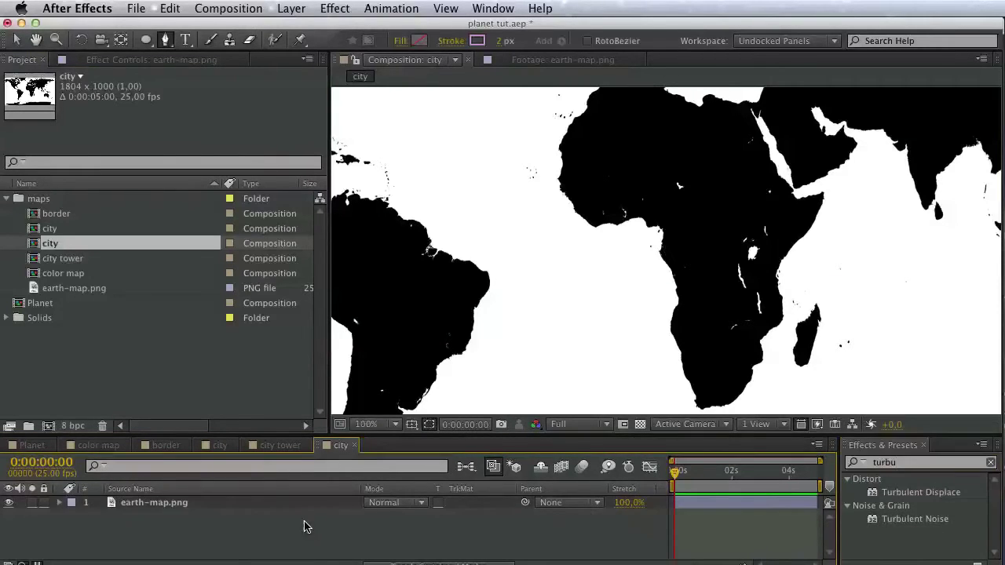
{"action": "right_click", "coordinate": [303, 526]}
{"action": "mouse_move", "coordinate": [348, 534]}
{"action": "left_click", "coordinate": [535, 564]}
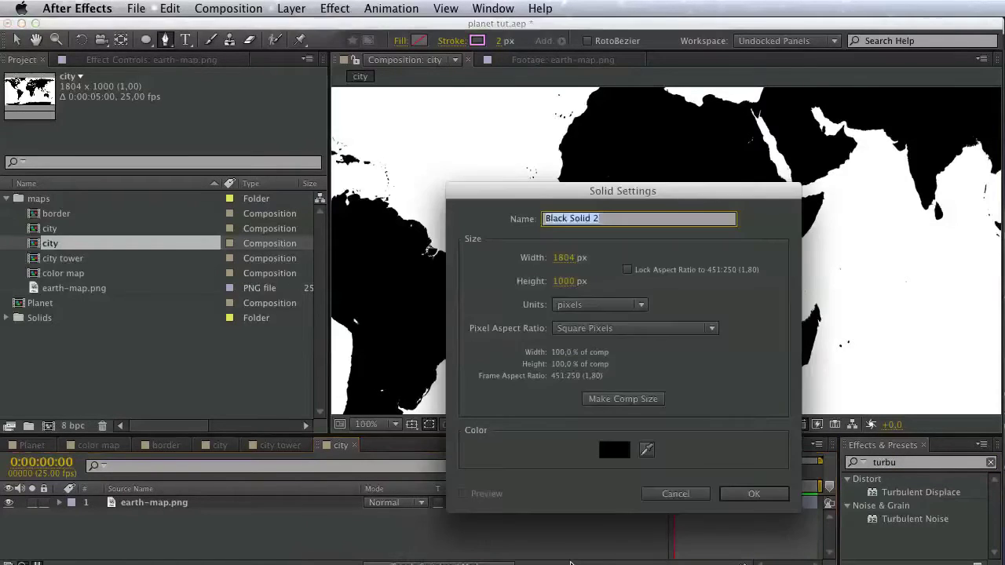
{"action": "key", "text": "Return"}
- Apply Turbulent Noise to the black solid and set its Complexity to 1.0
{"action": "left_click", "coordinate": [911, 520]}
{"action": "double_click", "coordinate": [913, 519]}
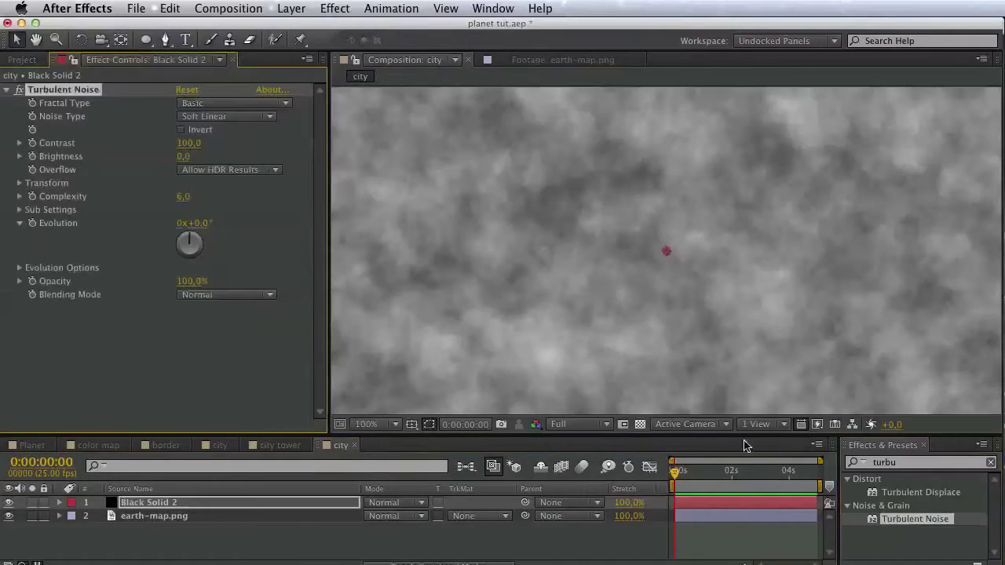
{"action": "left_click_drag", "start_coordinate": [183, 196], "coordinate": [174, 194]}
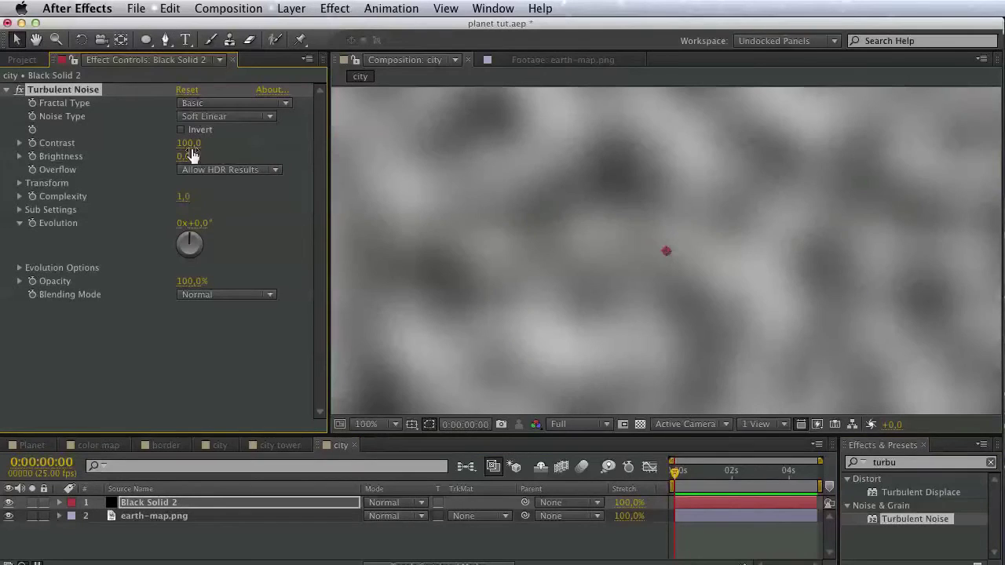
- Raise the Turbulent Noise Contrast to 2229
{"action": "left_click", "coordinate": [19, 143]}
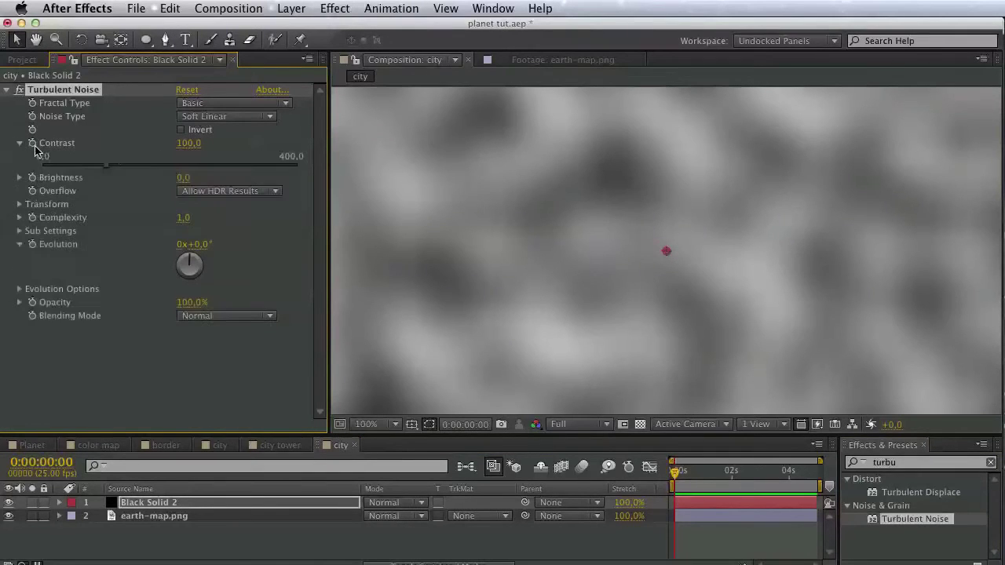
{"action": "left_click_drag", "start_coordinate": [152, 164], "coordinate": [355, 172]}
{"action": "left_click_drag", "start_coordinate": [191, 145], "coordinate": [1004, 149]}
{"action": "left_click_drag", "start_coordinate": [267, 146], "coordinate": [768, 183]}
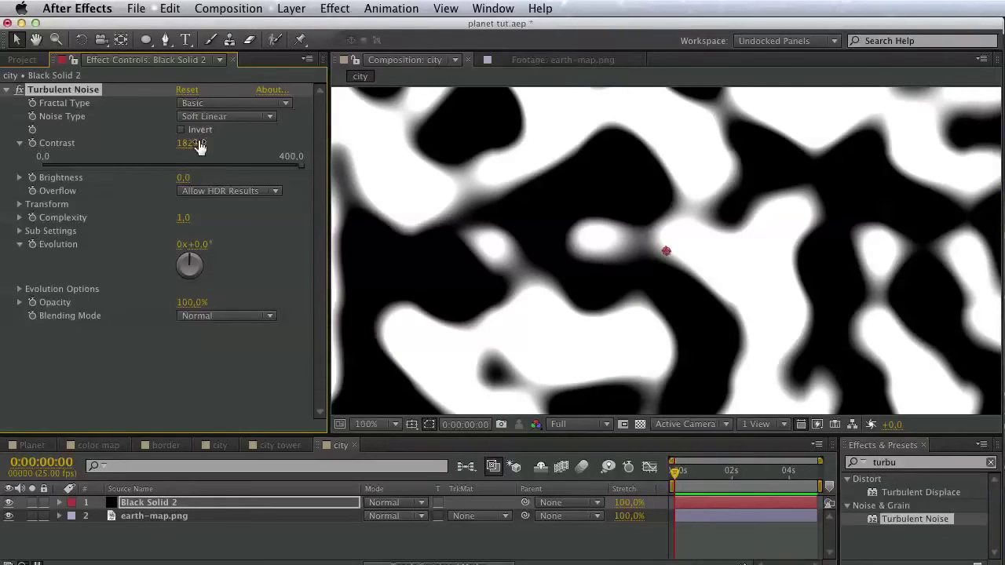
{"action": "left_click_drag", "start_coordinate": [198, 145], "coordinate": [510, 145]}
- Set the Turbulent Noise Scale to 61.4 and its Contrast to 150.2
{"action": "left_click", "coordinate": [19, 178]}
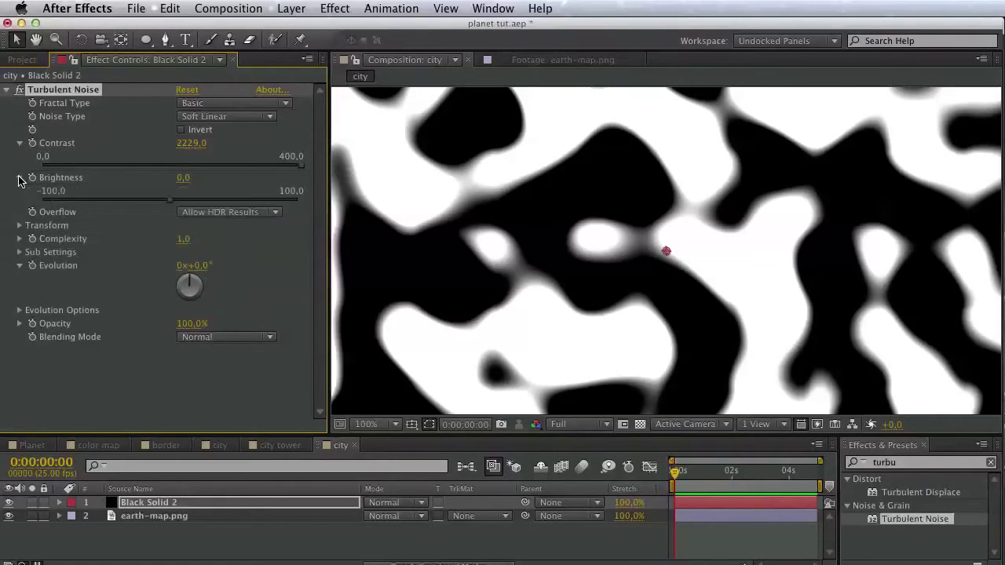
{"action": "left_click", "coordinate": [20, 177]}
{"action": "left_click", "coordinate": [20, 204]}
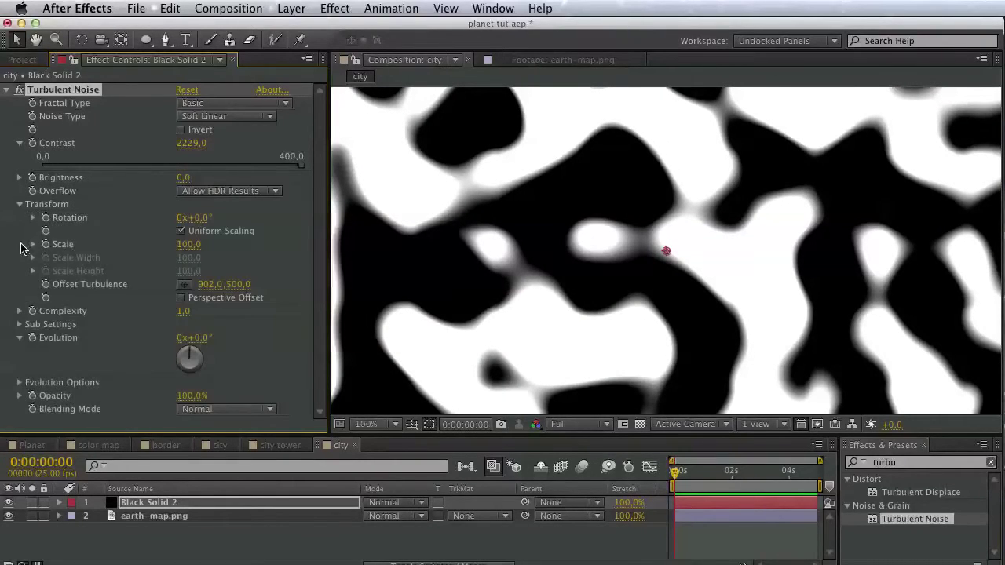
{"action": "left_click", "coordinate": [32, 244]}
{"action": "mouse_move", "coordinate": [85, 267]}
{"action": "left_mouse_down"}
{"action": "mouse_move", "coordinate": [55, 270]}
{"action": "mouse_move", "coordinate": [73, 268]}
{"action": "left_mouse_up"}
{"action": "left_click_drag", "start_coordinate": [176, 165], "coordinate": [137, 167]}
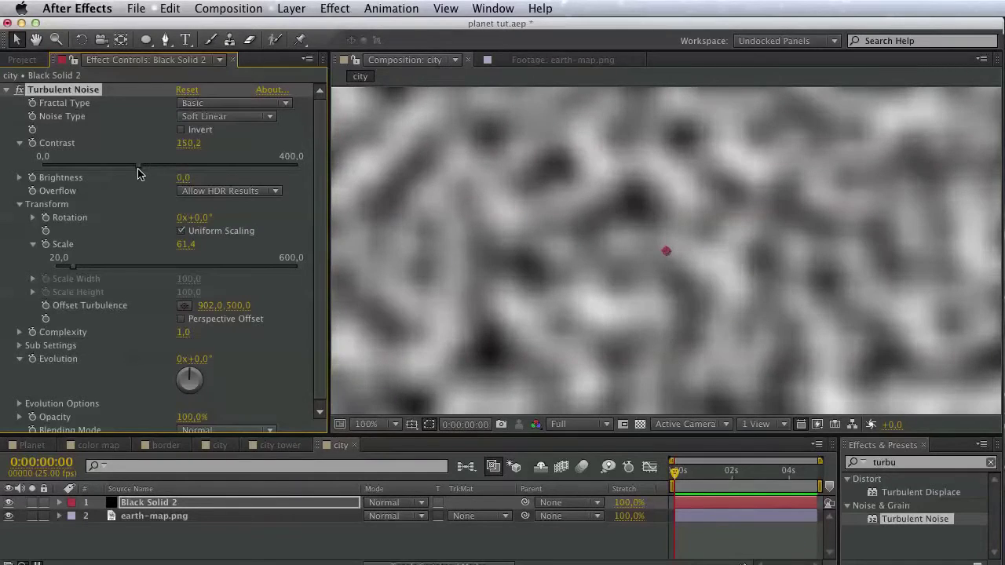
- Find the Levels effect and apply it to the black solid with the turbulent noise
{"action": "left_click", "coordinate": [882, 462]}
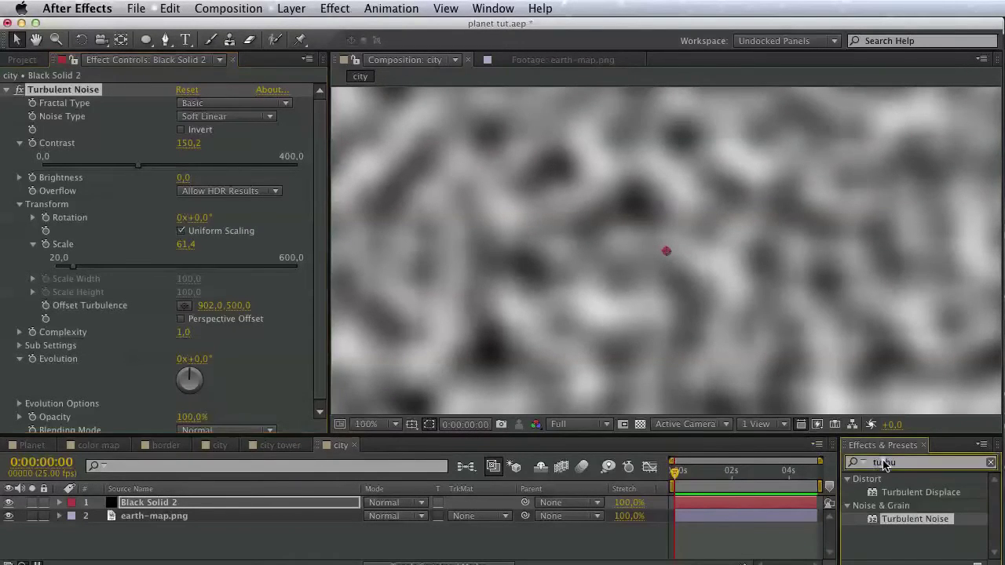
{"action": "type", "text": "level"}
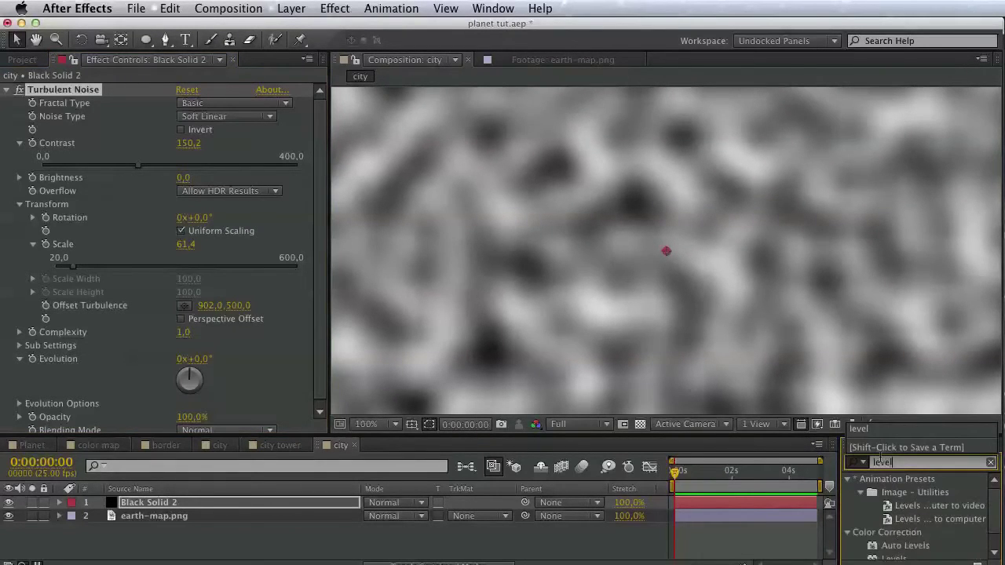
{"action": "scroll", "coordinate": [954, 525], "scroll_direction": "down", "scroll_amount": 1}
{"action": "left_click", "coordinate": [895, 539]}
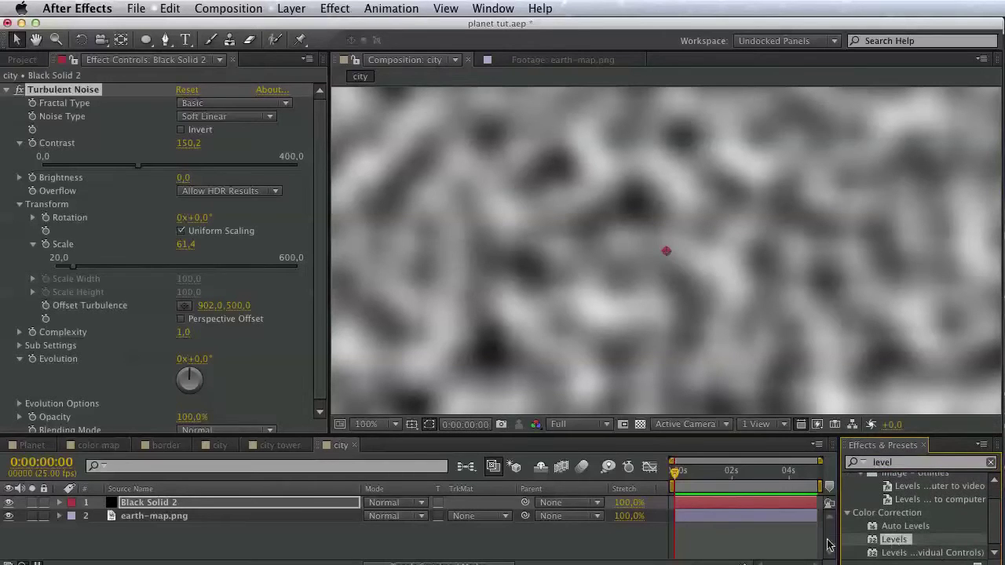
{"action": "left_click_drag", "start_coordinate": [194, 502], "coordinate": [195, 504]}
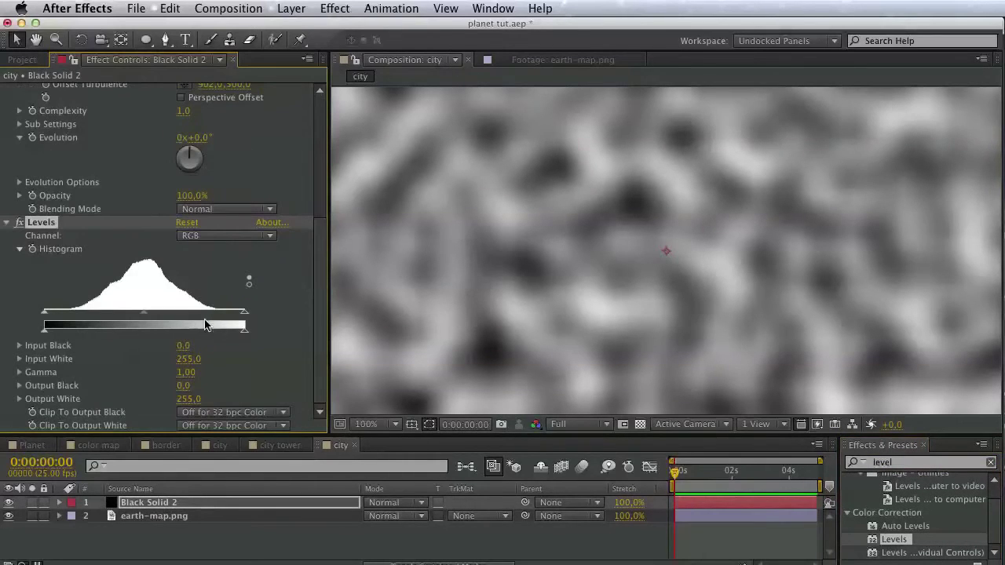
- Adjust the Levels histogram on the black solid to Input Black 57 and Input White 143
{"action": "left_click_drag", "start_coordinate": [244, 315], "coordinate": [109, 317]}
{"action": "left_click_drag", "start_coordinate": [45, 314], "coordinate": [96, 317]}
{"action": "scroll", "coordinate": [437, 301], "scroll_direction": "down", "scroll_amount": 2}
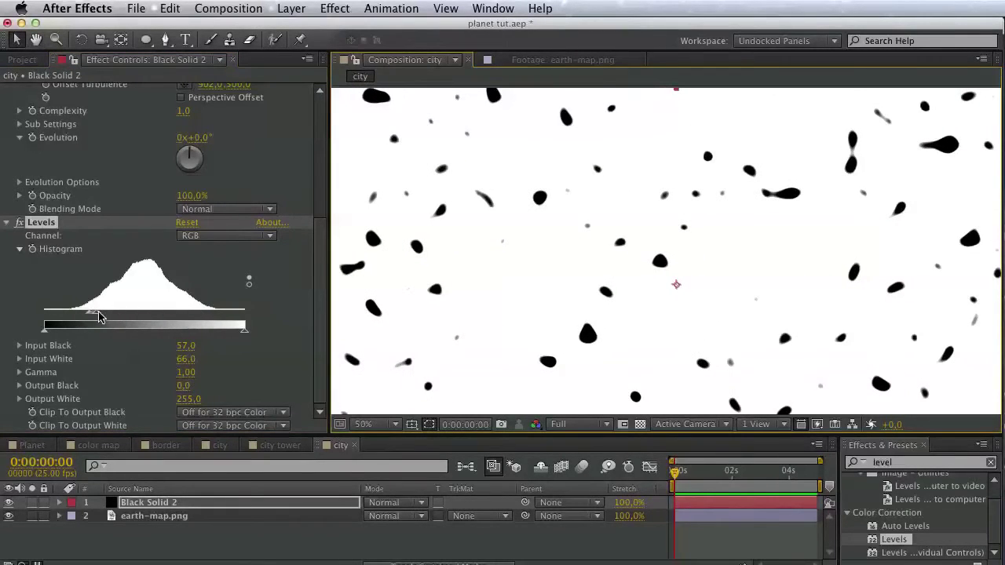
{"action": "left_click_drag", "start_coordinate": [97, 316], "coordinate": [139, 319]}
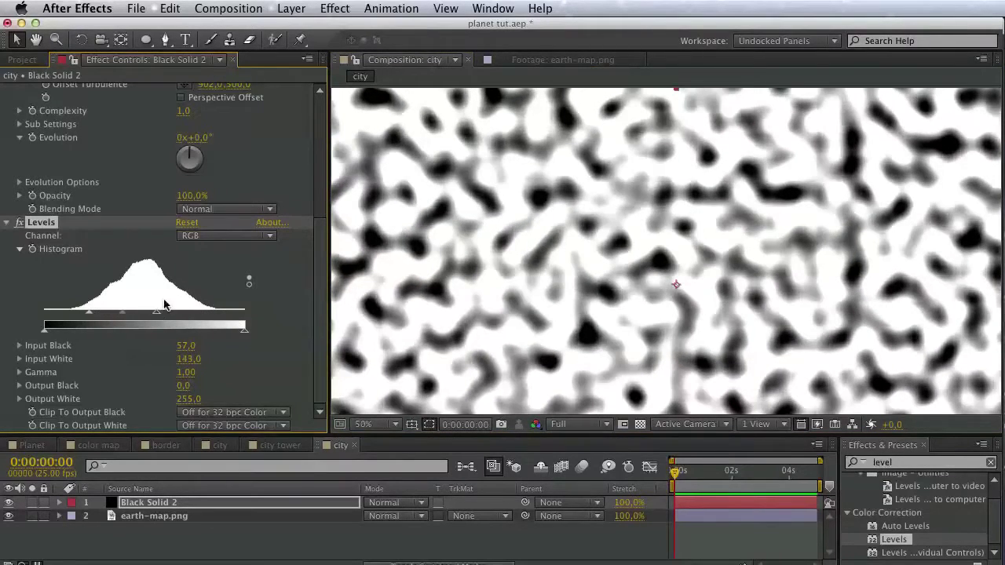
- Increase the Turbulent Noise Scale on the black solid to 116
{"action": "scroll", "coordinate": [102, 353], "scroll_direction": "up", "scroll_amount": 5}
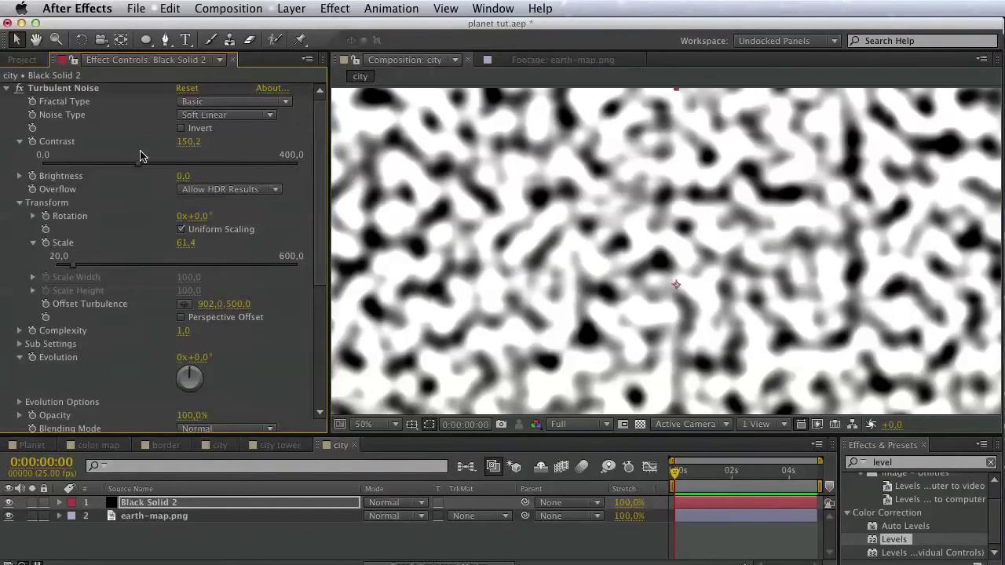
{"action": "left_click_drag", "start_coordinate": [75, 268], "coordinate": [97, 269]}
{"action": "scroll", "coordinate": [124, 292], "scroll_direction": "down", "scroll_amount": 5}
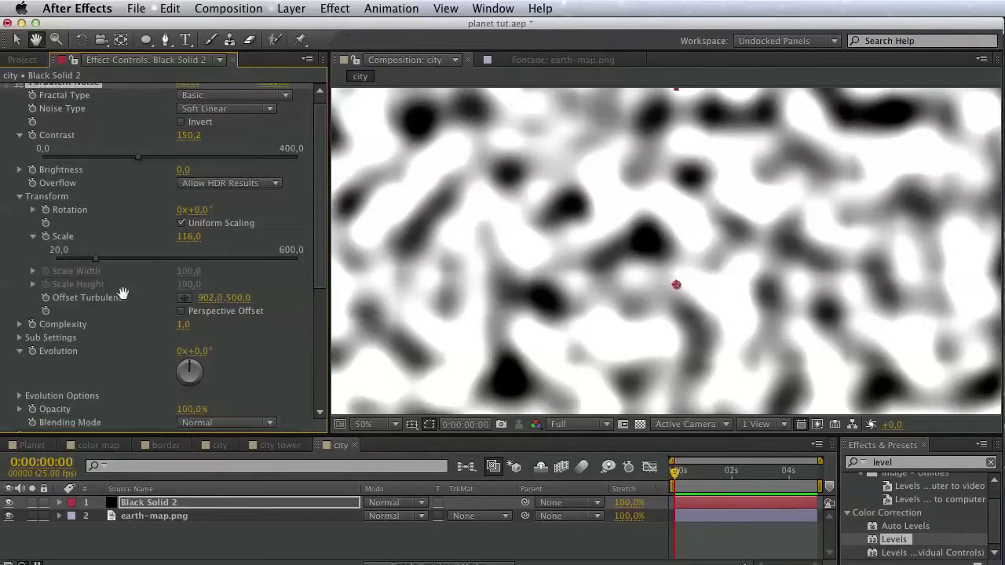
- Narrow the Levels input range to Input Black 70 and Input White 73 for small hard-edged black spots
{"action": "left_click_drag", "start_coordinate": [156, 314], "coordinate": [101, 315]}
{"action": "scroll", "coordinate": [790, 204], "scroll_direction": "down", "scroll_amount": 2}
{"action": "scroll", "coordinate": [839, 213], "scroll_direction": "up", "scroll_amount": 2}
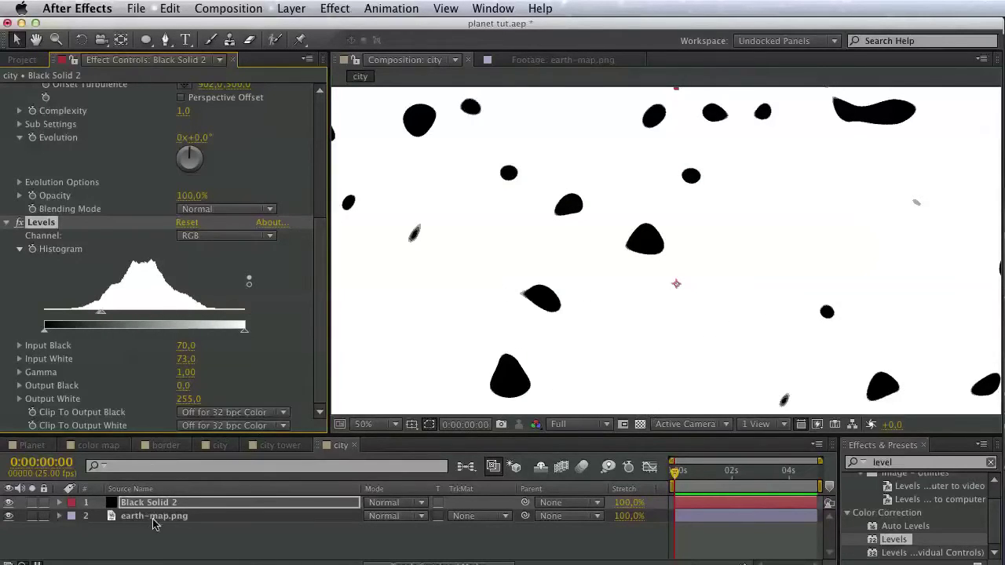
- Move Black Solid 2 beneath earth-map.png and use the map as its inverted luma track matte
{"action": "left_click_drag", "start_coordinate": [180, 502], "coordinate": [184, 530]}
{"action": "left_click", "coordinate": [475, 516]}
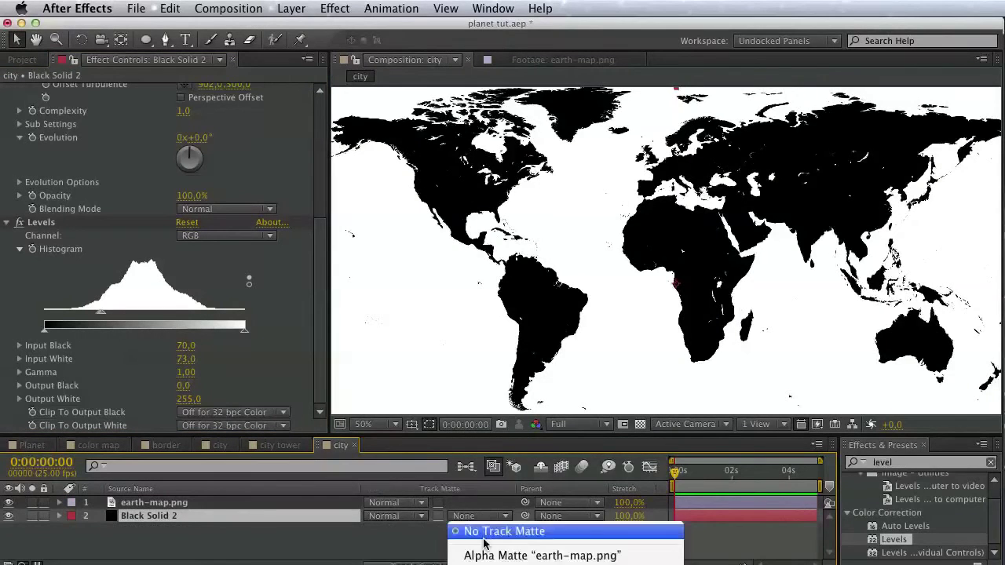
{"action": "left_click", "coordinate": [486, 555]}
{"action": "left_click", "coordinate": [481, 517]}
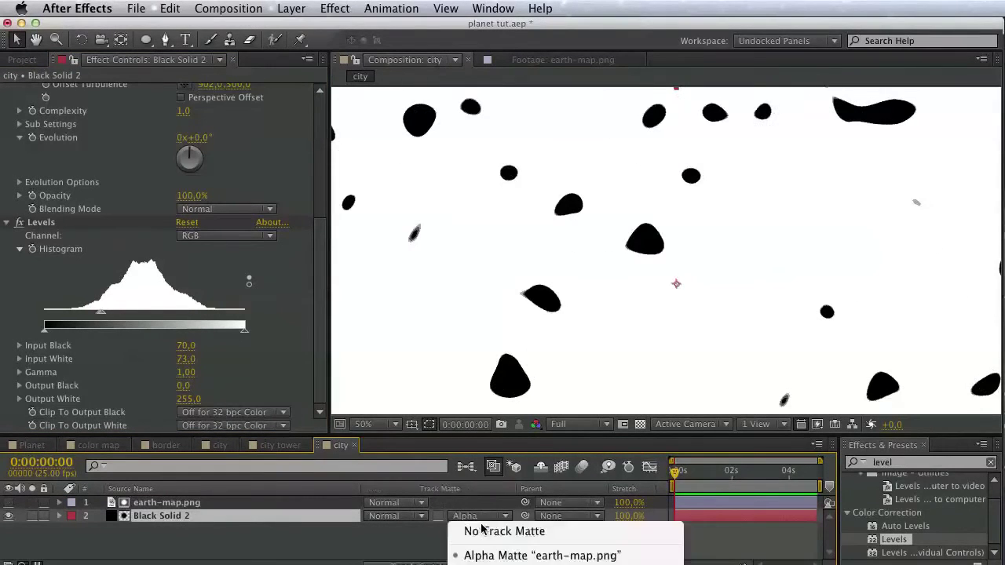
{"action": "left_click", "coordinate": [493, 543]}
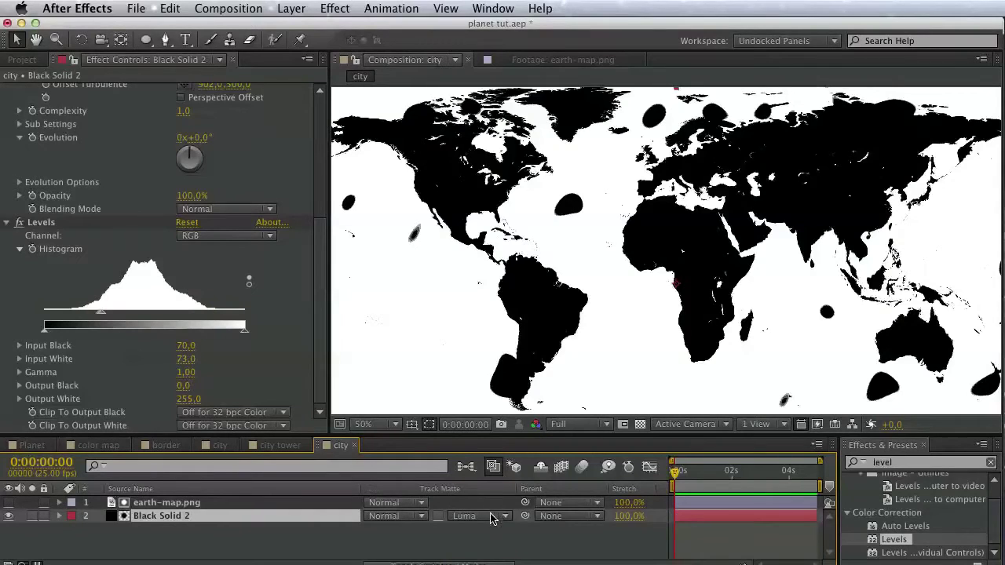
{"action": "left_click", "coordinate": [499, 516]}
{"action": "left_click", "coordinate": [510, 563]}
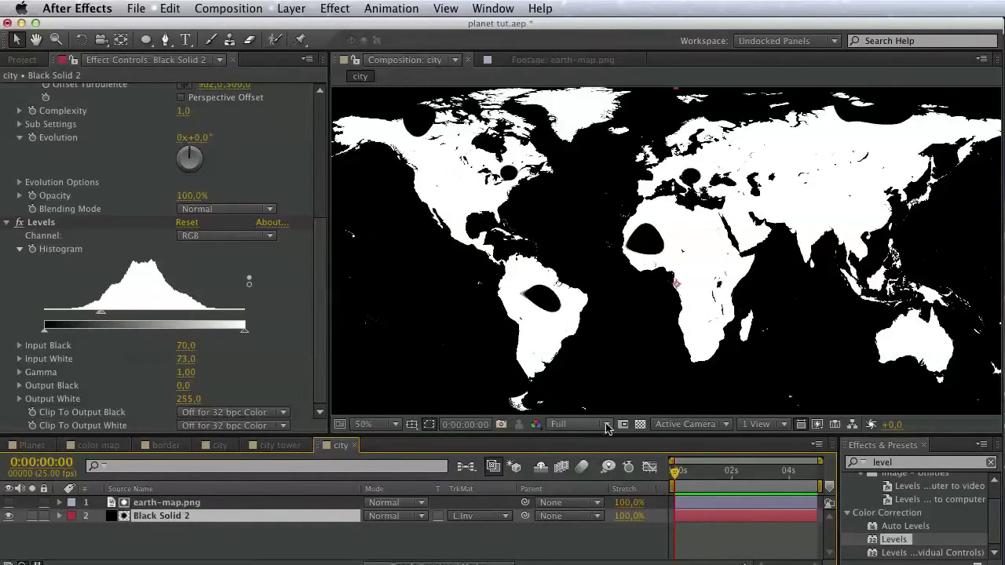
- Check the matte against the transparency grid and switch Black Solid 2's track matte to Luma
{"action": "left_click", "coordinate": [640, 424]}
{"action": "left_click", "coordinate": [639, 425]}
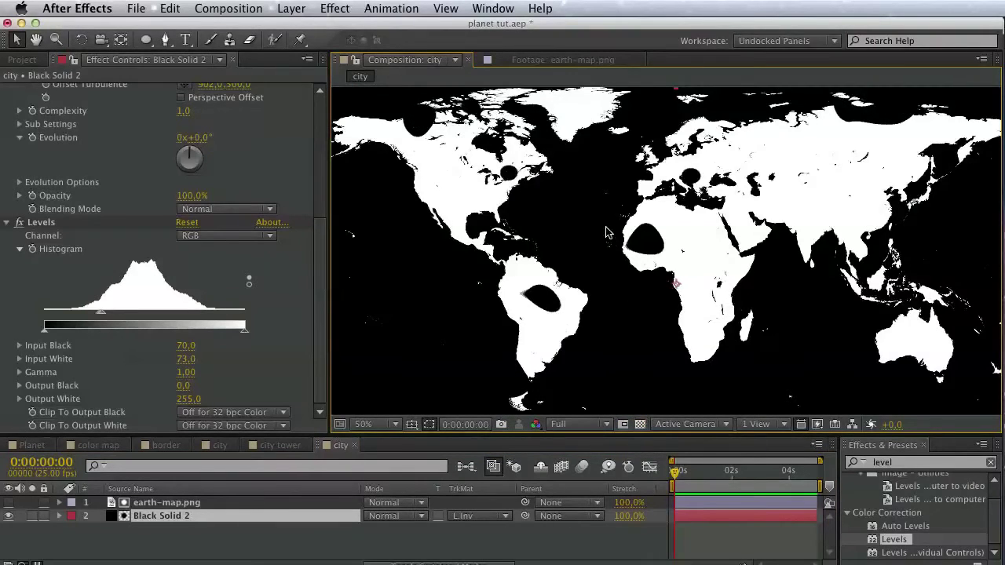
{"action": "left_click", "coordinate": [496, 525]}
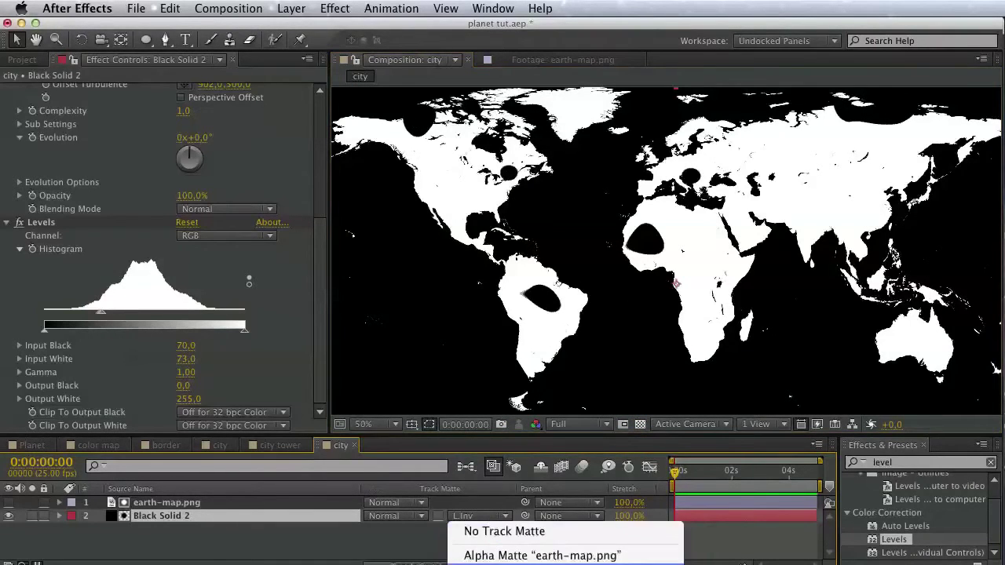
{"action": "left_click", "coordinate": [490, 562]}
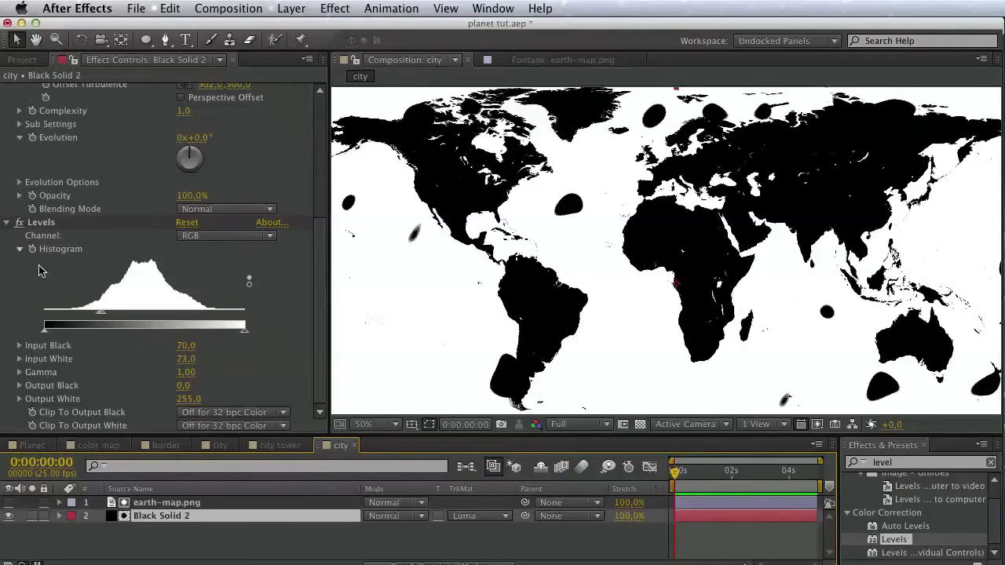
- Search the effects for "invert" and apply the Invert effect to Black Solid 2
{"action": "left_click", "coordinate": [911, 461]}
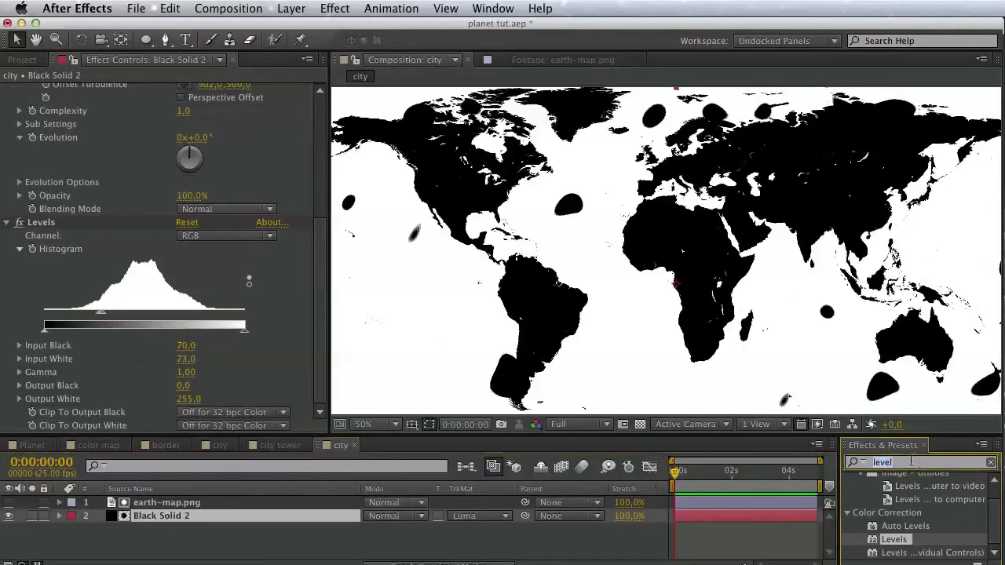
{"action": "type", "text": "inve"}
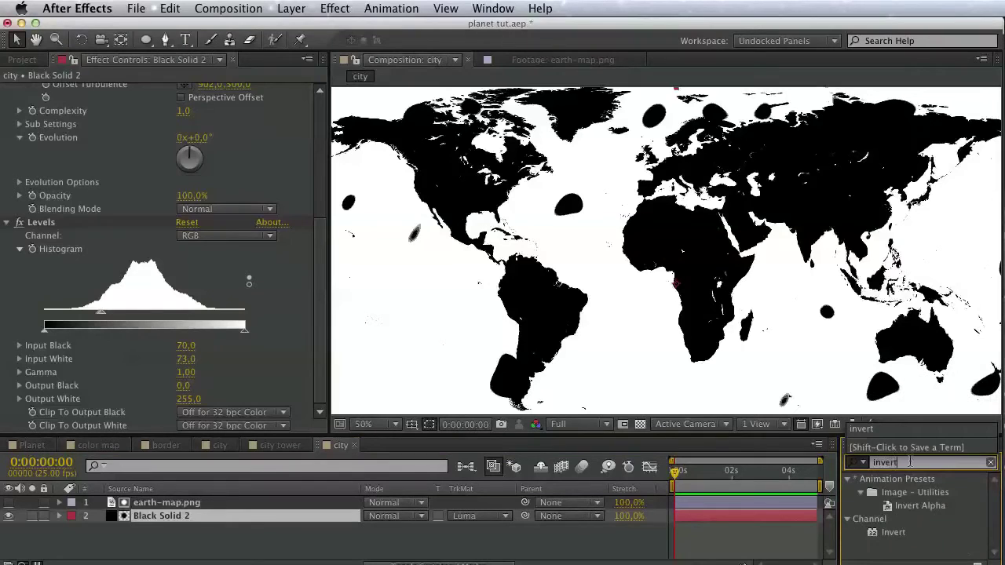
{"action": "type", "text": "rt"}
{"action": "left_click_drag", "start_coordinate": [887, 533], "coordinate": [112, 519]}
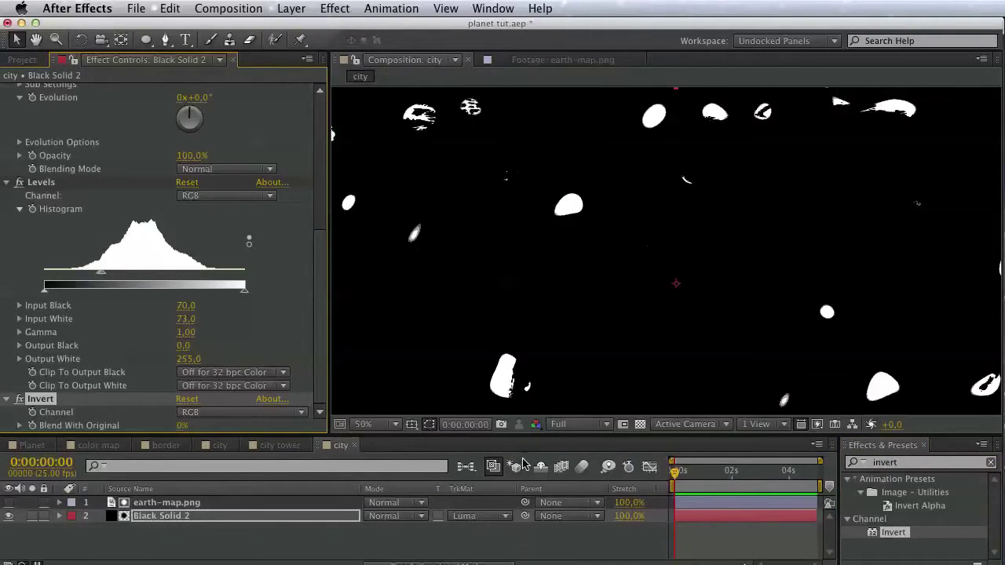
- Set Black Solid 2's track matte to Luma Inverted so the white city spots stay on land
{"action": "left_click", "coordinate": [500, 515]}
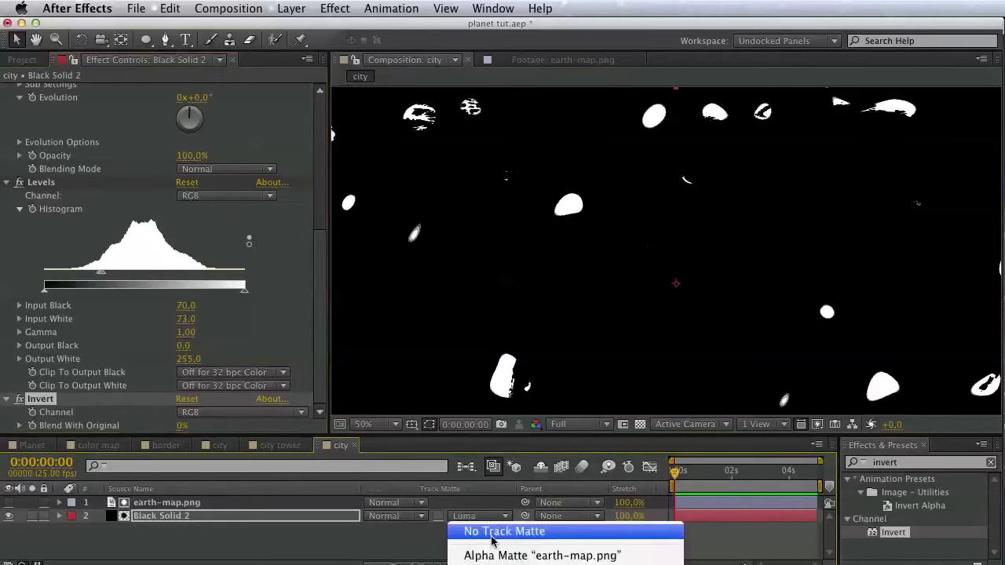
{"action": "left_click", "coordinate": [487, 561]}
{"action": "left_click_drag", "start_coordinate": [581, 297], "coordinate": [571, 277]}
{"action": "scroll", "coordinate": [572, 280], "scroll_direction": "down", "scroll_amount": 1}
{"action": "scroll", "coordinate": [572, 280], "scroll_direction": "up", "scroll_amount": 1}
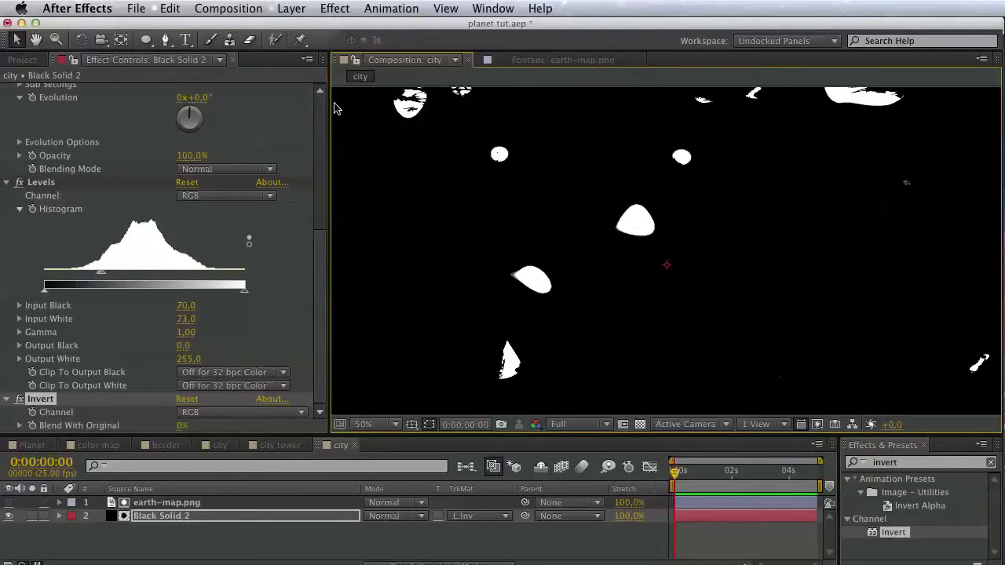
- Open the Planet composition and rename the new noise-based city composition to "city map" in the project
{"action": "left_click", "coordinate": [22, 60]}
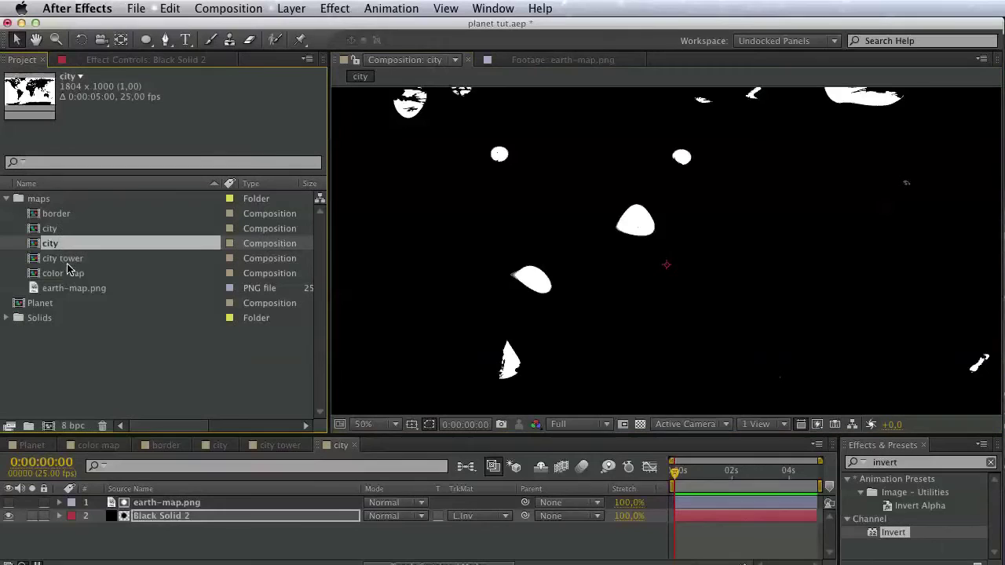
{"action": "double_click", "coordinate": [52, 303]}
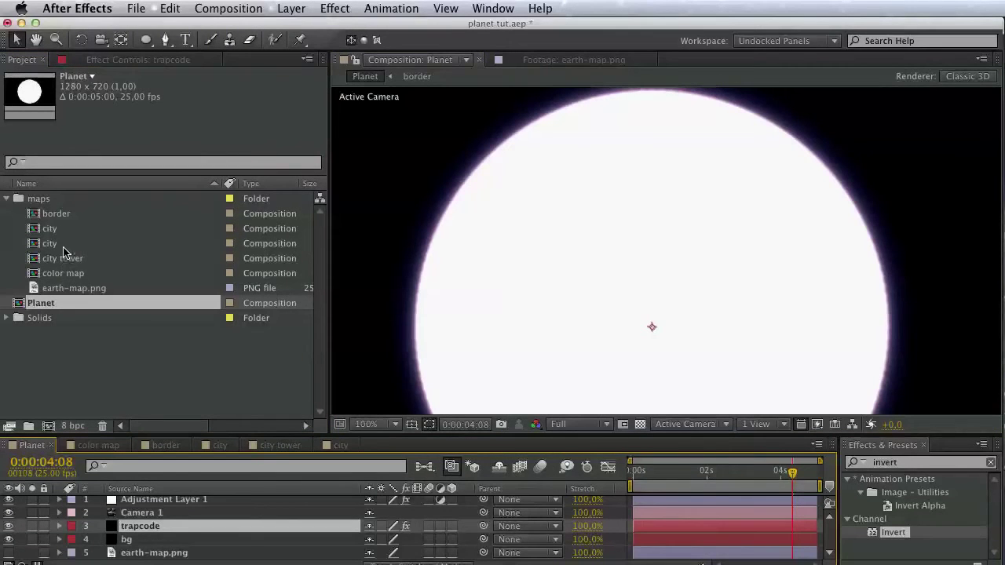
{"action": "left_click", "coordinate": [55, 233]}
{"action": "left_click", "coordinate": [55, 246]}
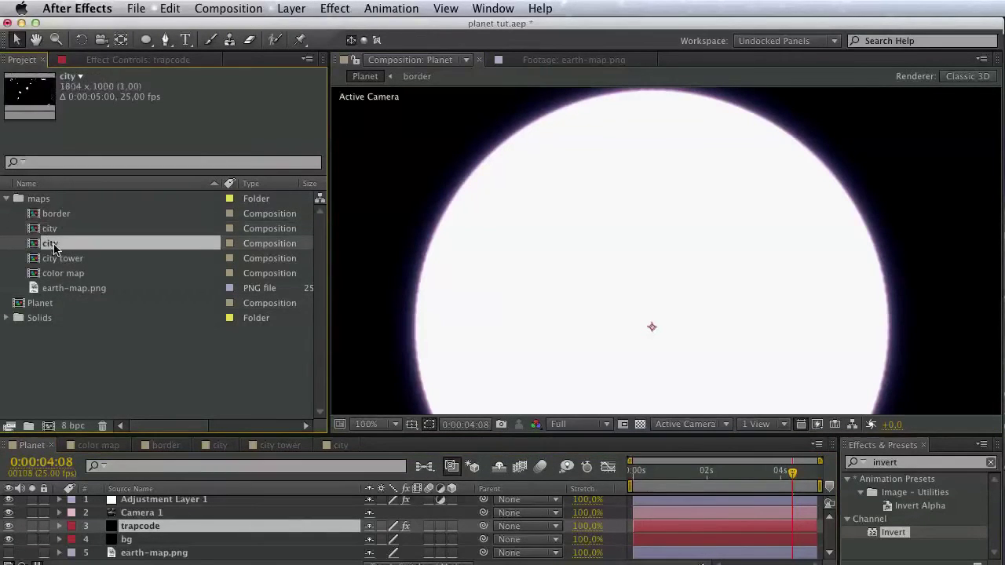
{"action": "key", "text": "Return"}
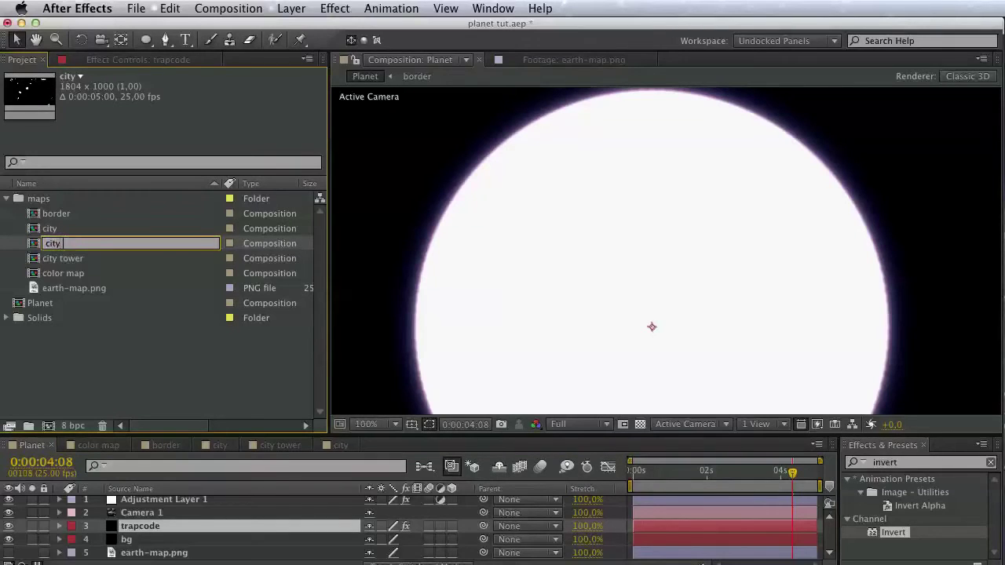
{"action": "type", "text": "map"}
{"action": "key", "text": "Return"}
- Add the city map composition to the Planet timeline below city tower and hide its layer
{"action": "left_click_drag", "start_coordinate": [67, 245], "coordinate": [131, 555]}
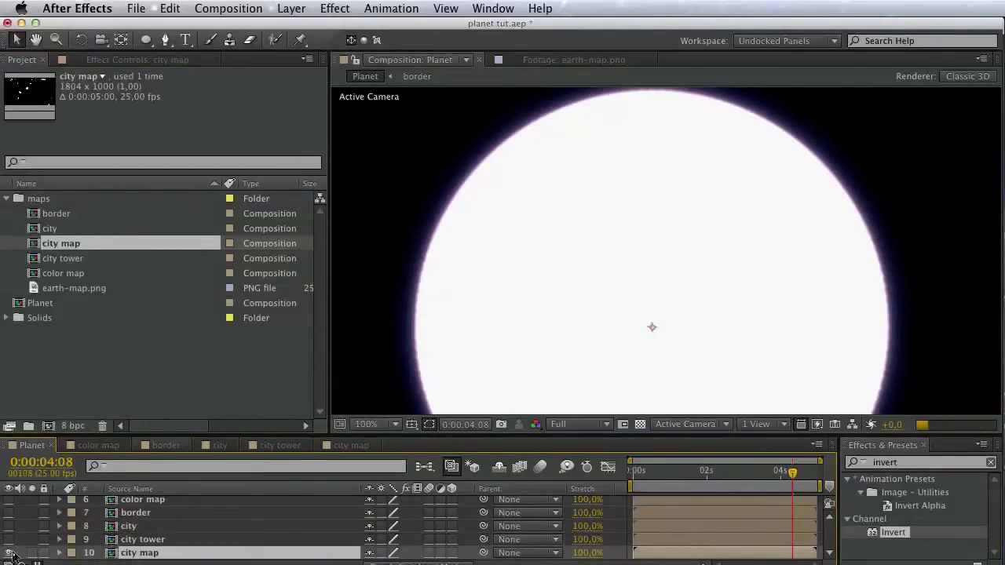
{"action": "left_click", "coordinate": [146, 527]}
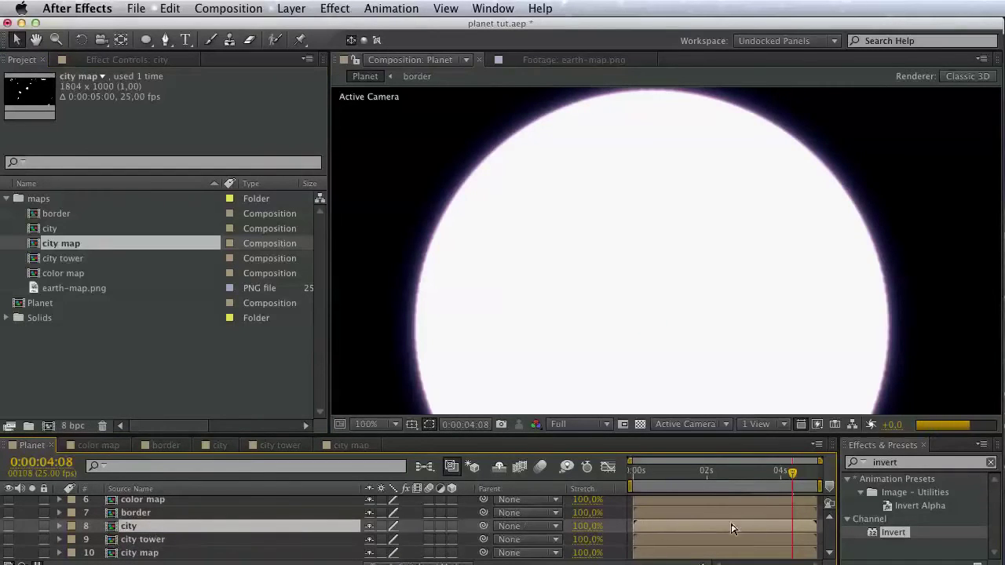
{"action": "scroll", "coordinate": [691, 518], "scroll_direction": "up", "scroll_amount": 5}
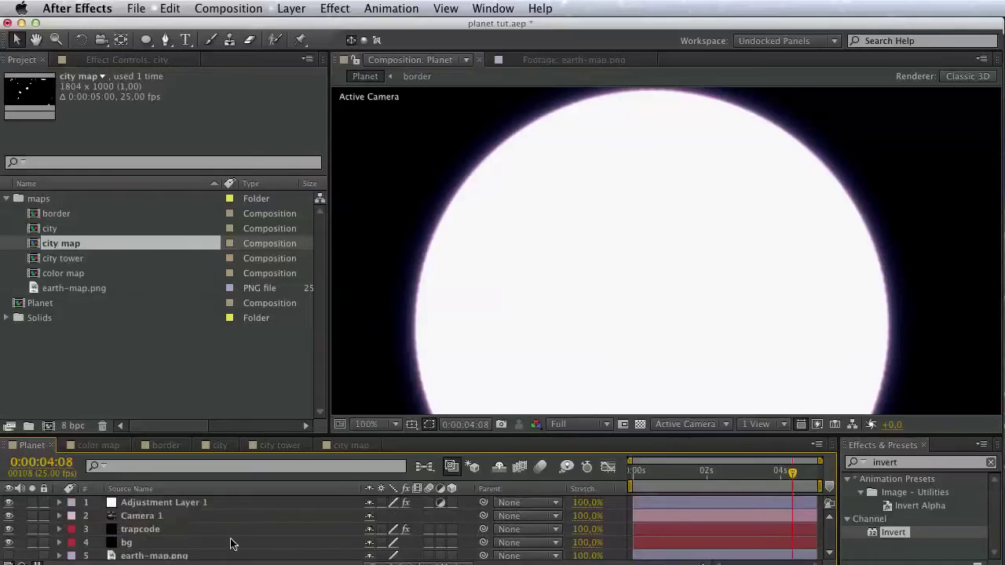
- Assign the city map layer as the Size layer map of the trapcode layer's city effect
{"action": "left_click", "coordinate": [155, 531]}
{"action": "left_click", "coordinate": [126, 62]}
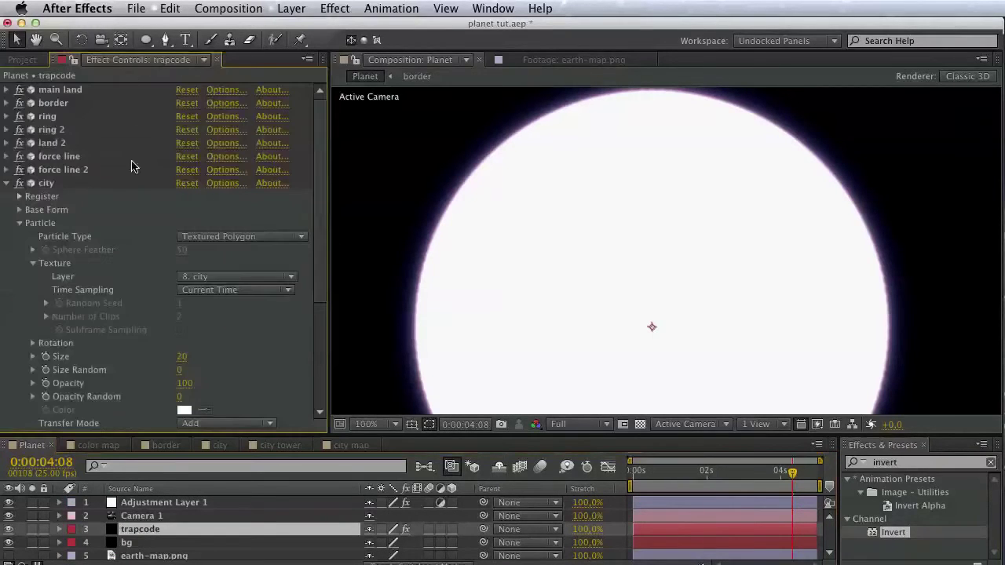
{"action": "scroll", "coordinate": [118, 353], "scroll_direction": "down", "scroll_amount": 5}
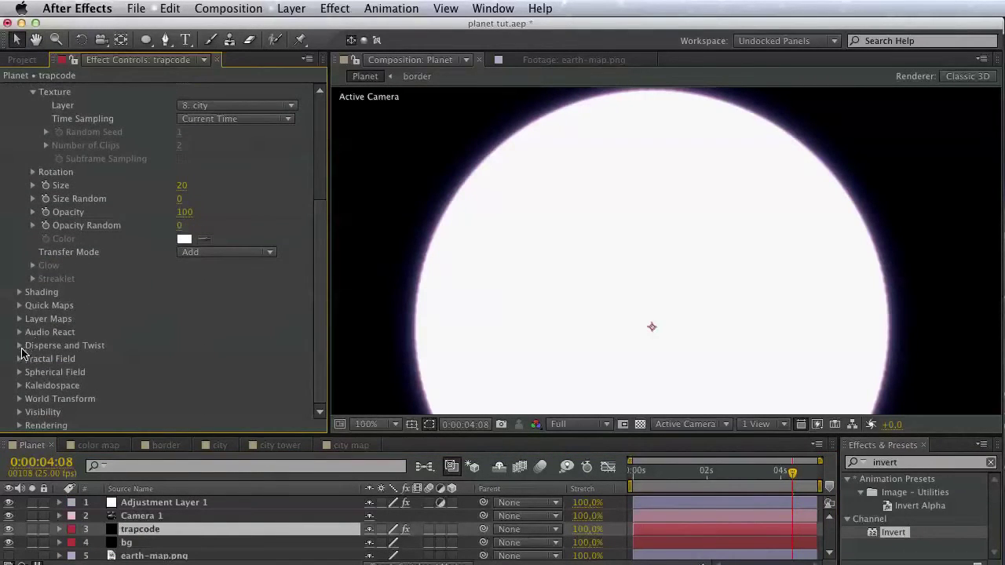
{"action": "left_click", "coordinate": [19, 318]}
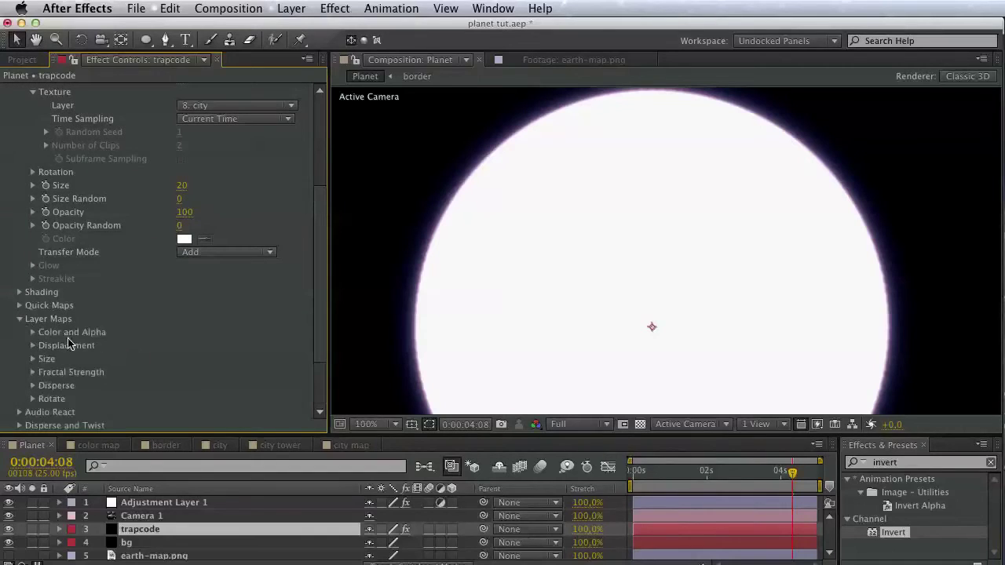
{"action": "left_click", "coordinate": [33, 359]}
{"action": "left_click", "coordinate": [206, 373]}
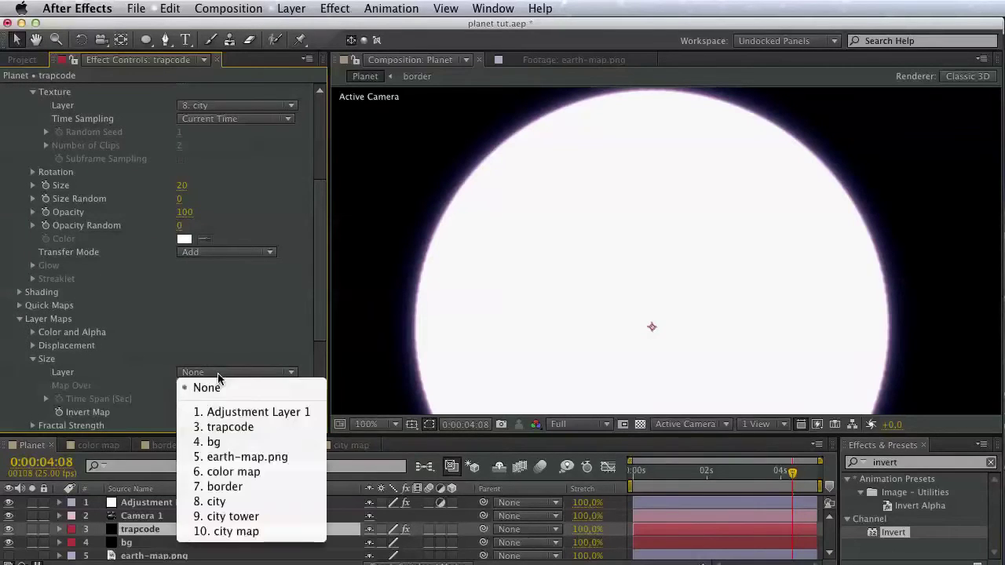
{"action": "left_click", "coordinate": [252, 531]}
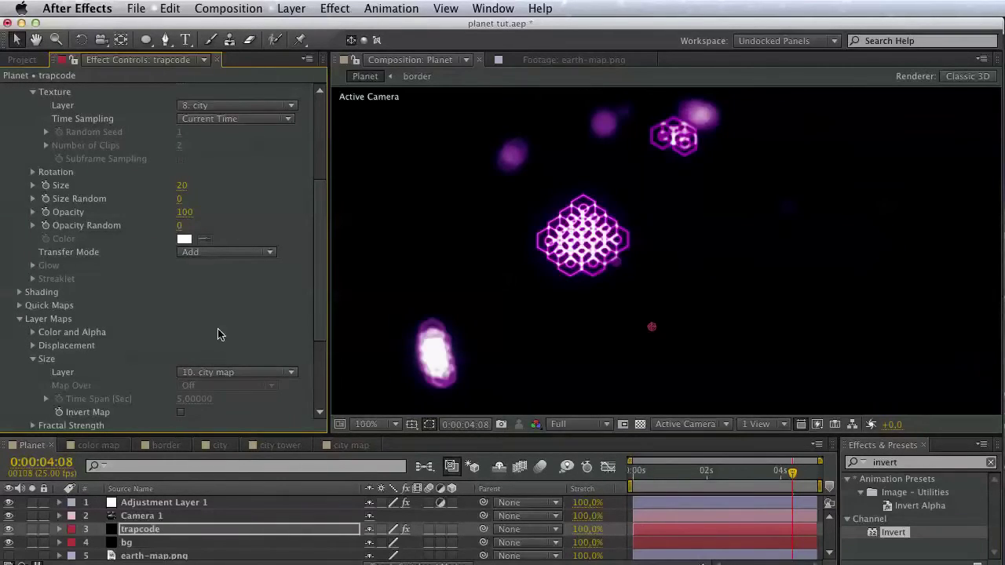
- Set the city effect's particle Size to 10 and inspect the hexagons in the composition view
{"action": "scroll", "coordinate": [223, 286], "scroll_direction": "up", "scroll_amount": 4}
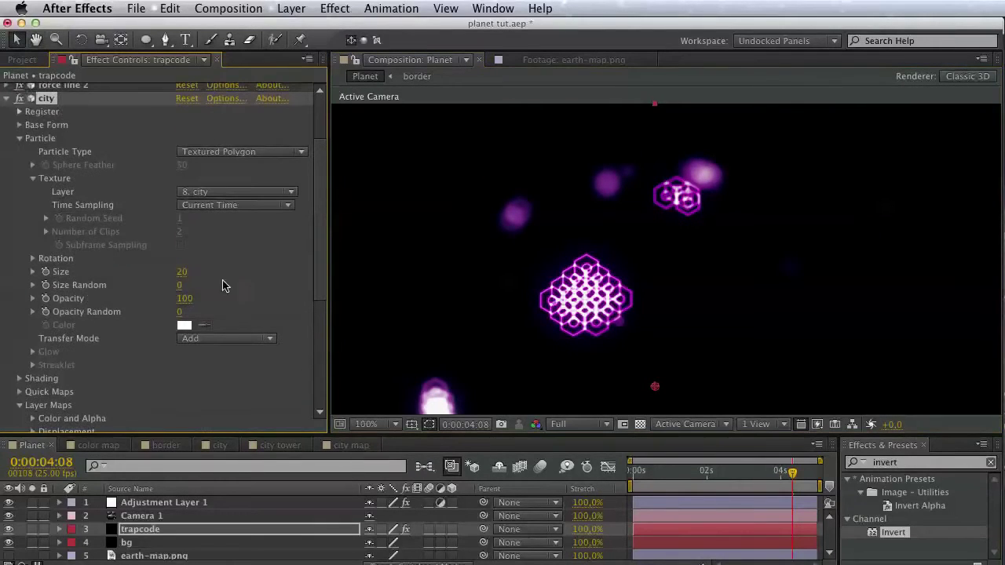
{"action": "left_click", "coordinate": [196, 269]}
{"action": "type", "text": "10"}
{"action": "key", "text": "Return"}
{"action": "left_click_drag", "start_coordinate": [513, 335], "coordinate": [572, 117]}
{"action": "left_click_drag", "start_coordinate": [640, 253], "coordinate": [544, 360]}
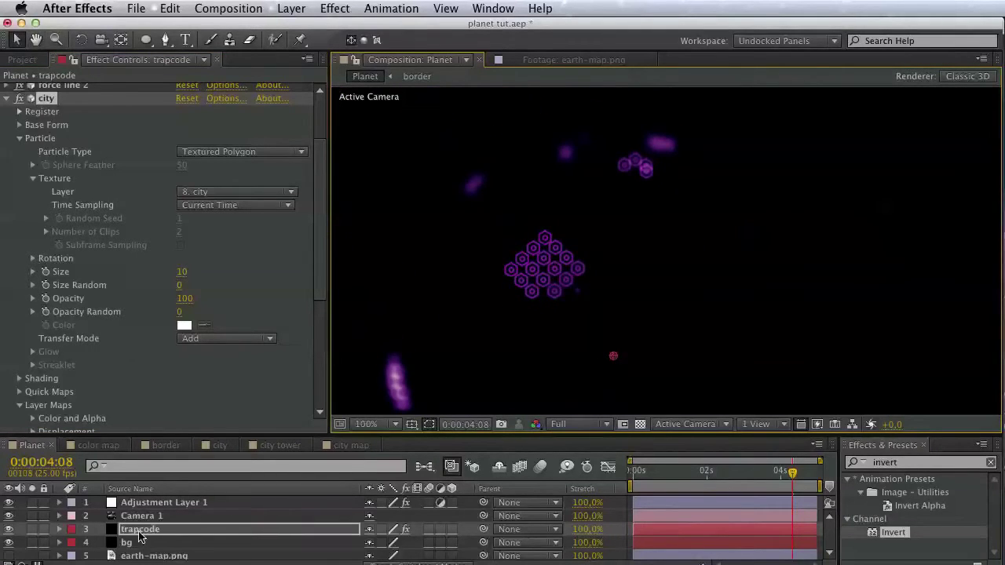
- Turn off Camera 1's Depth of Field to inspect the city hexagons in sharp focus
{"action": "left_click", "coordinate": [60, 516]}
{"action": "left_click", "coordinate": [370, 556]}
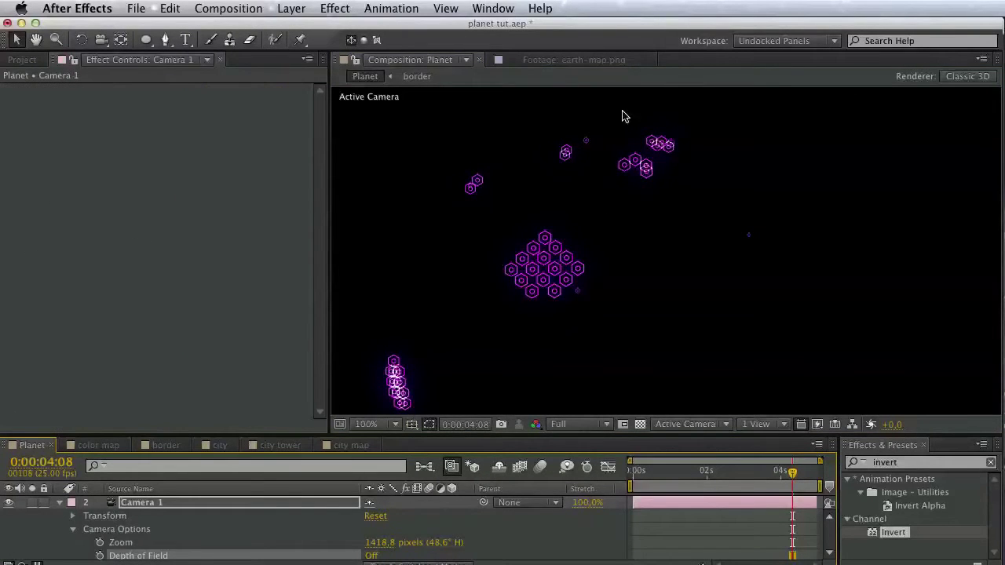
{"action": "left_click_drag", "start_coordinate": [622, 116], "coordinate": [486, 185]}
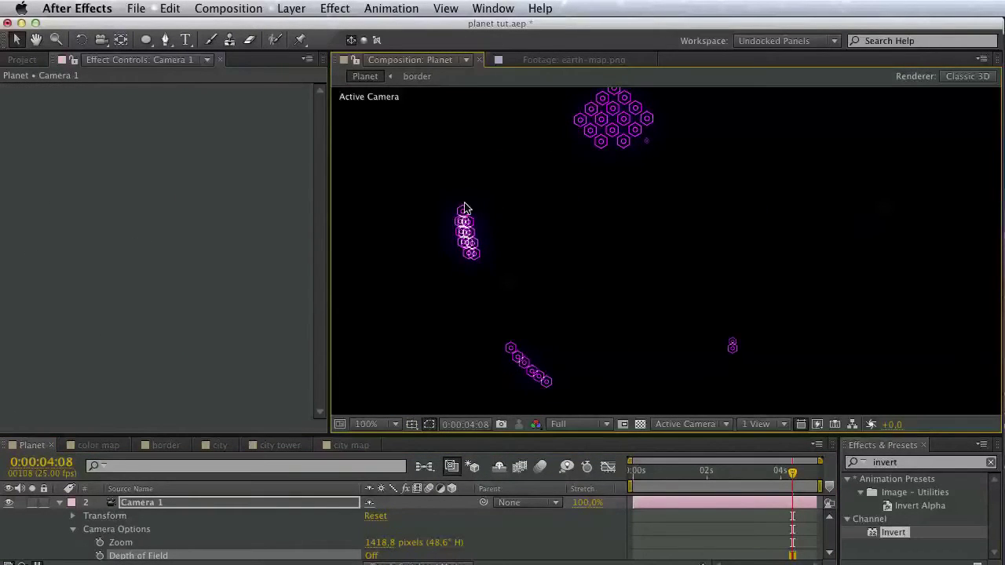
- Turn Camera 1's Depth of Field back on and save the project
{"action": "left_click", "coordinate": [371, 556]}
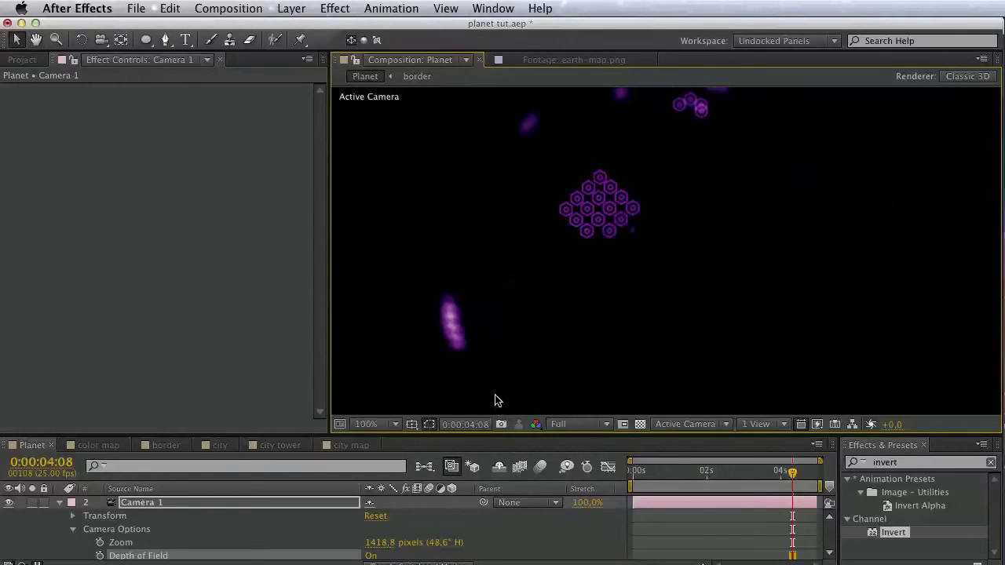
{"action": "key", "text": "super+s"}
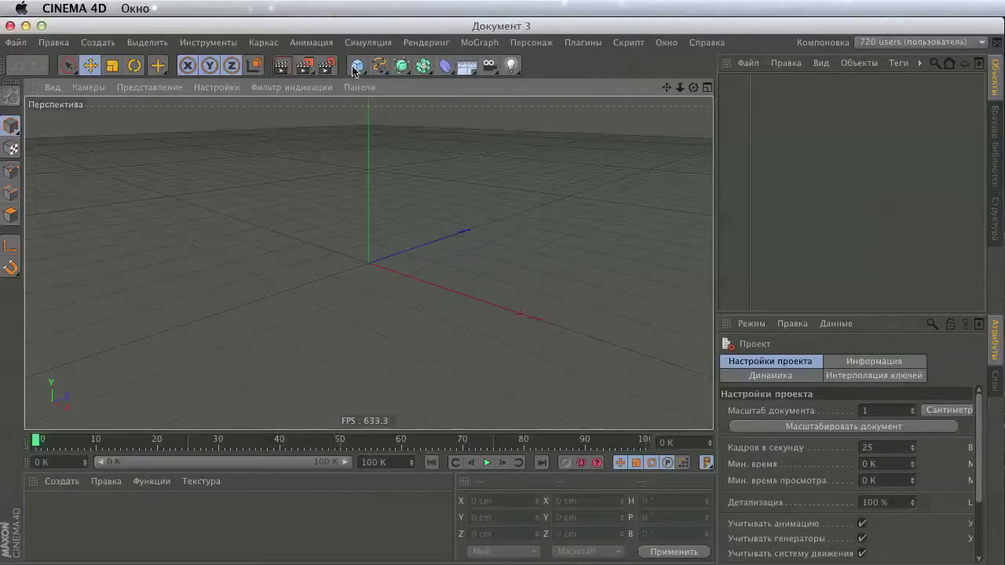
{"action": "left_click", "coordinate": [361, 68]}
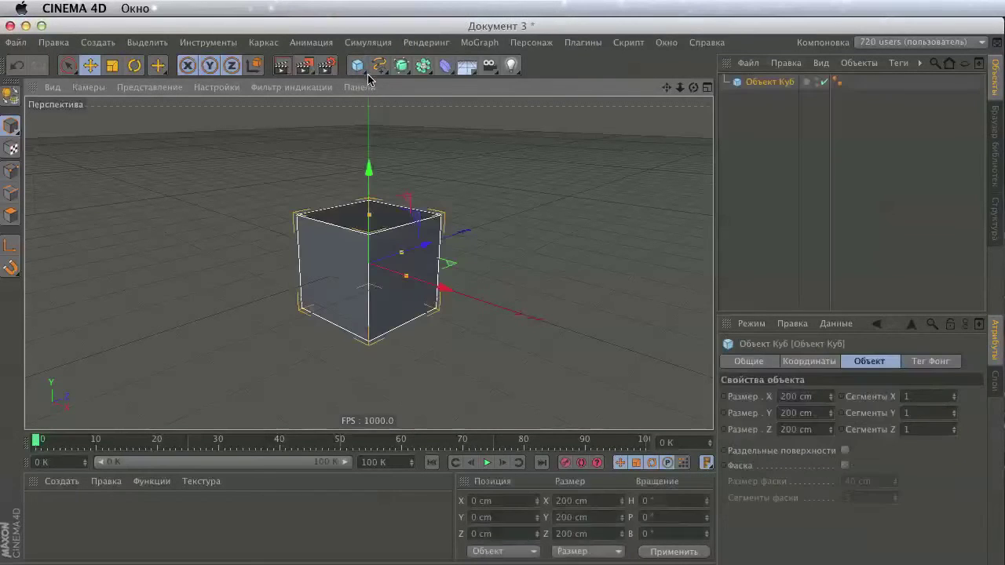
{"action": "key", "text": "super+z"}
{"action": "left_click", "coordinate": [358, 66]}
{"action": "key", "text": "super+z"}
- Add a sphere primitive, set its type to Икосаэдр (icosahedron) and raise its segments to 57
{"action": "left_click", "coordinate": [358, 66]}
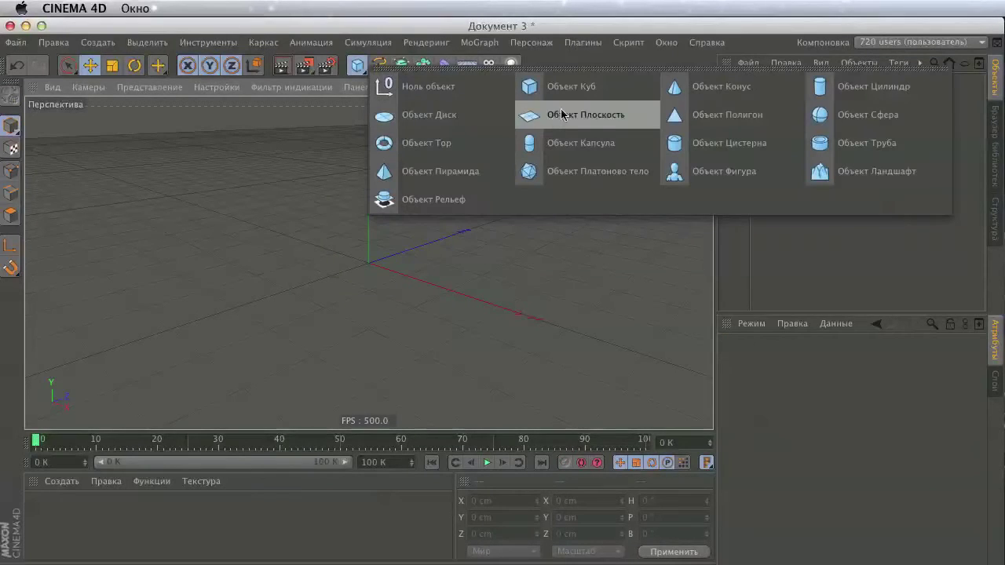
{"action": "left_click", "coordinate": [832, 116]}
{"action": "left_click", "coordinate": [870, 428]}
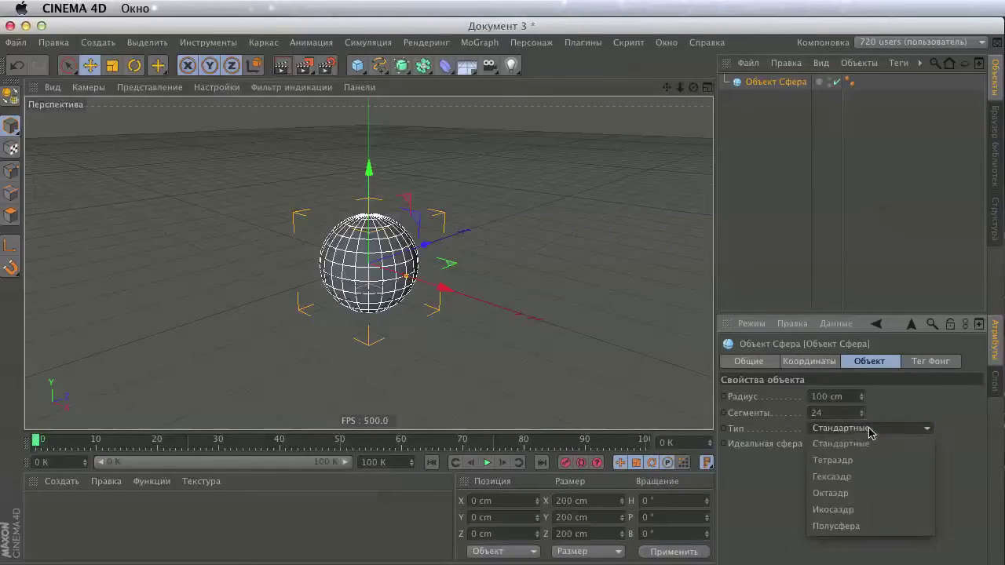
{"action": "left_click", "coordinate": [842, 509]}
{"action": "left_click_drag", "start_coordinate": [859, 415], "coordinate": [872, 396]}
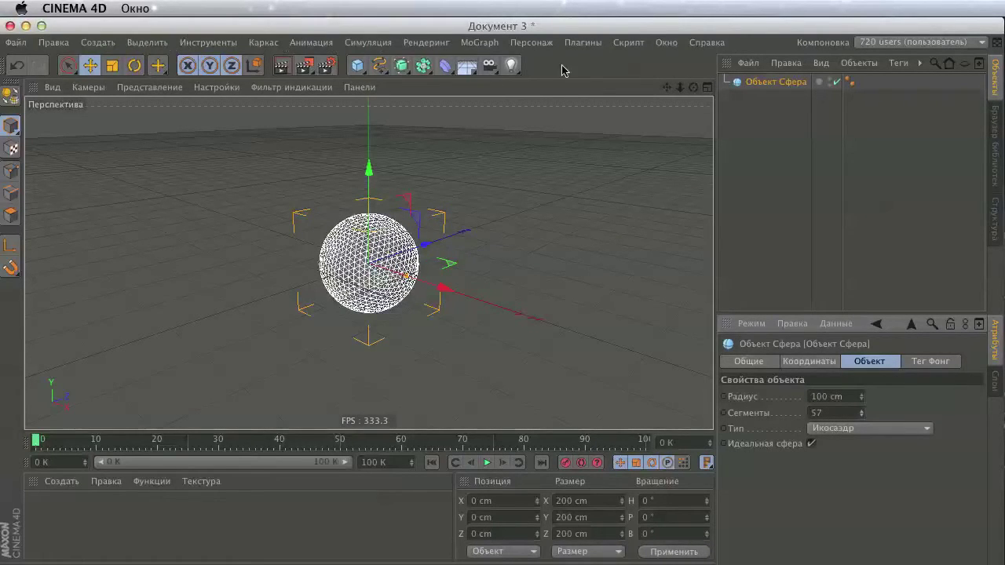
- Start a Riptide Pro .obj export of the sphere and make sure Export Normals is enabled in its filter options
{"action": "left_click", "coordinate": [582, 42]}
{"action": "mouse_move", "coordinate": [457, 74]}
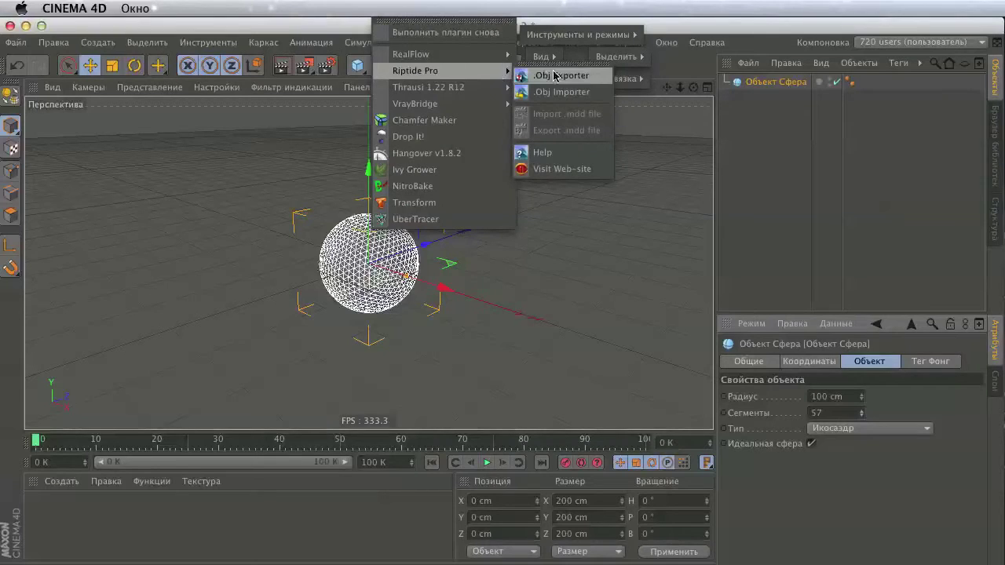
{"action": "left_click", "coordinate": [585, 76]}
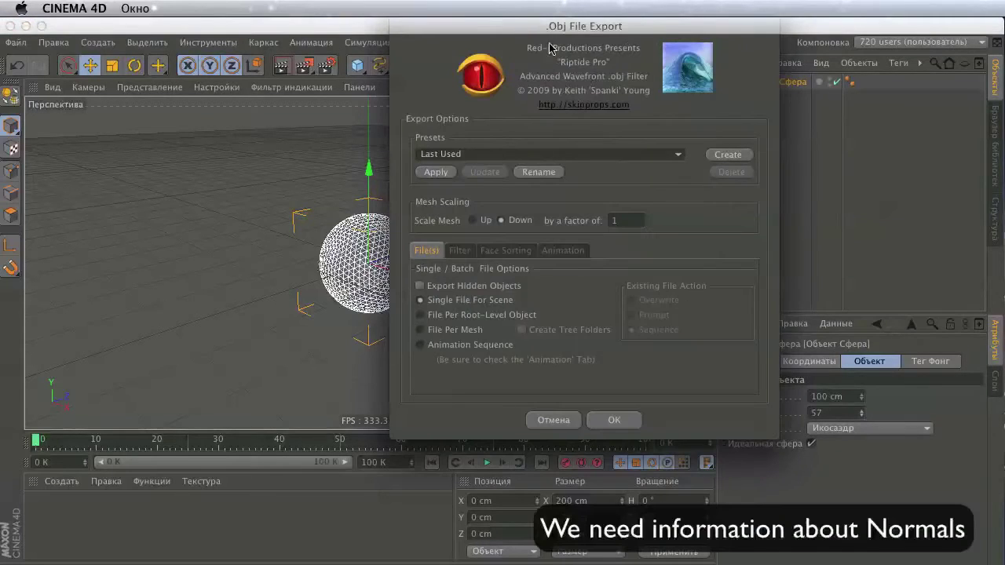
{"action": "left_click_drag", "start_coordinate": [461, 63], "coordinate": [396, 76]}
{"action": "left_click", "coordinate": [318, 293]}
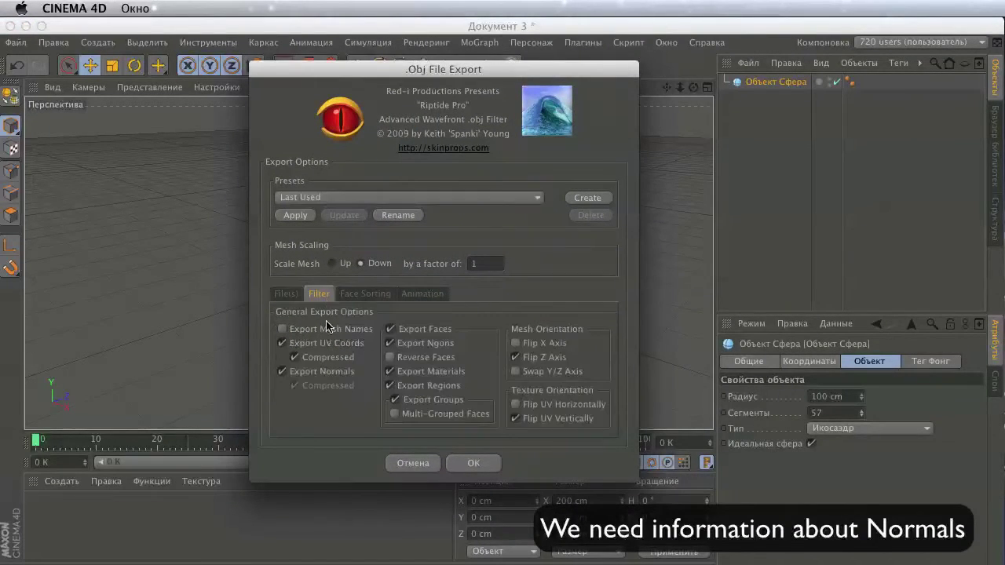
{"action": "left_click", "coordinate": [327, 374]}
- Accept the export options and save the OBJ in the tex folder as "earth with normals"
{"action": "left_click", "coordinate": [473, 462]}
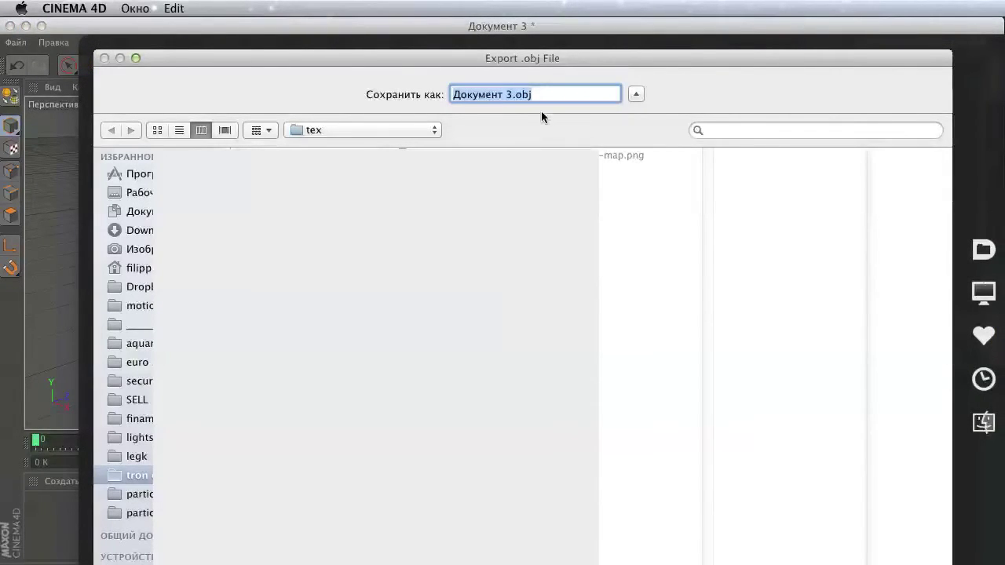
{"action": "type", "text": "earth with normals"}
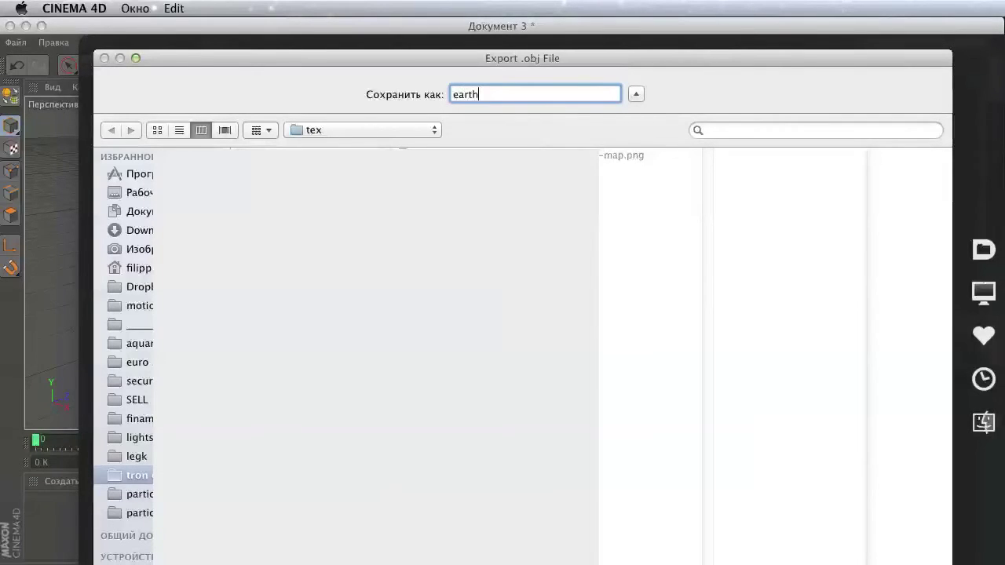
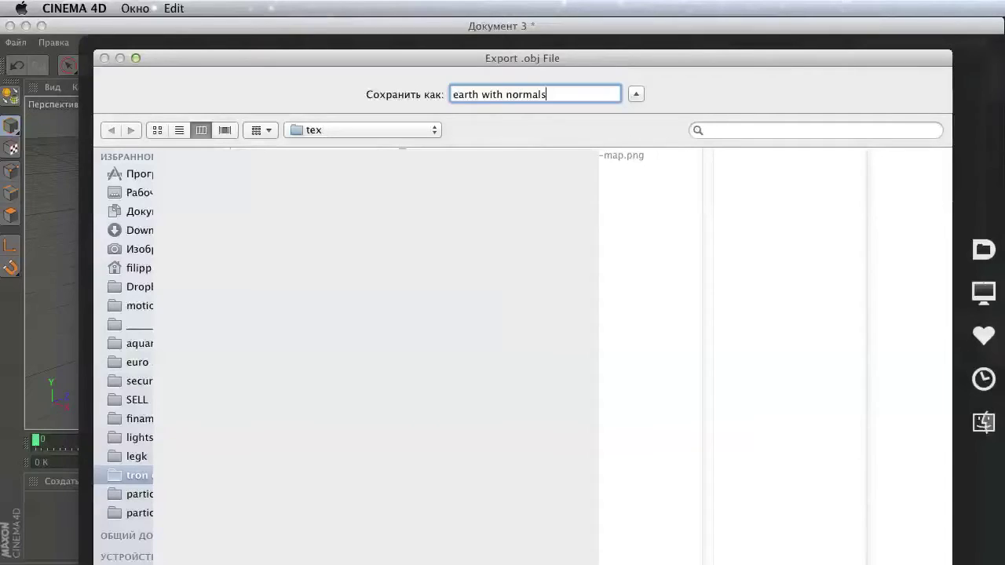
{"action": "key", "text": "Return"}
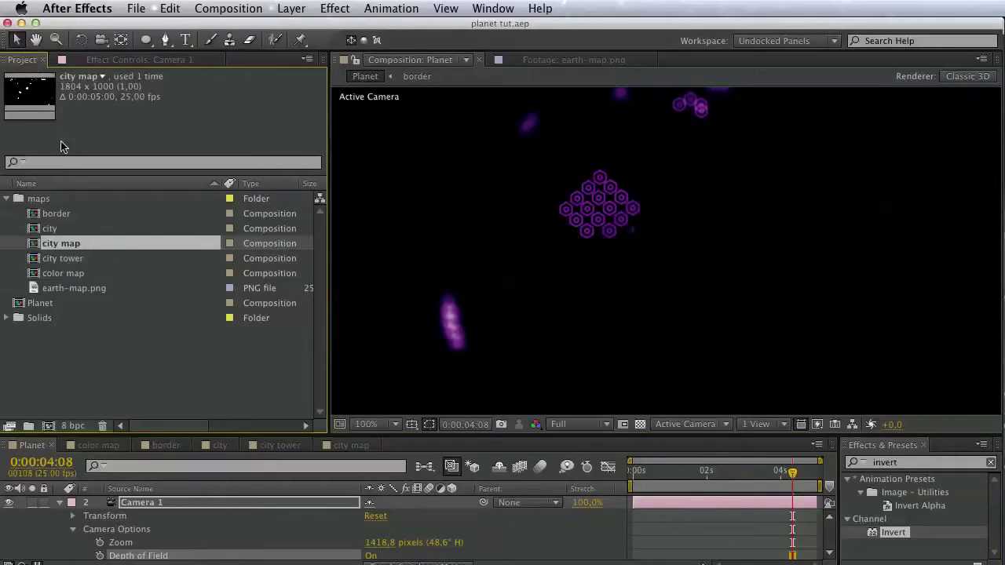
- Switch to After Effects, import earth-map.png from the tex folder again and check it against the existing copy
{"action": "left_click", "coordinate": [90, 374]}
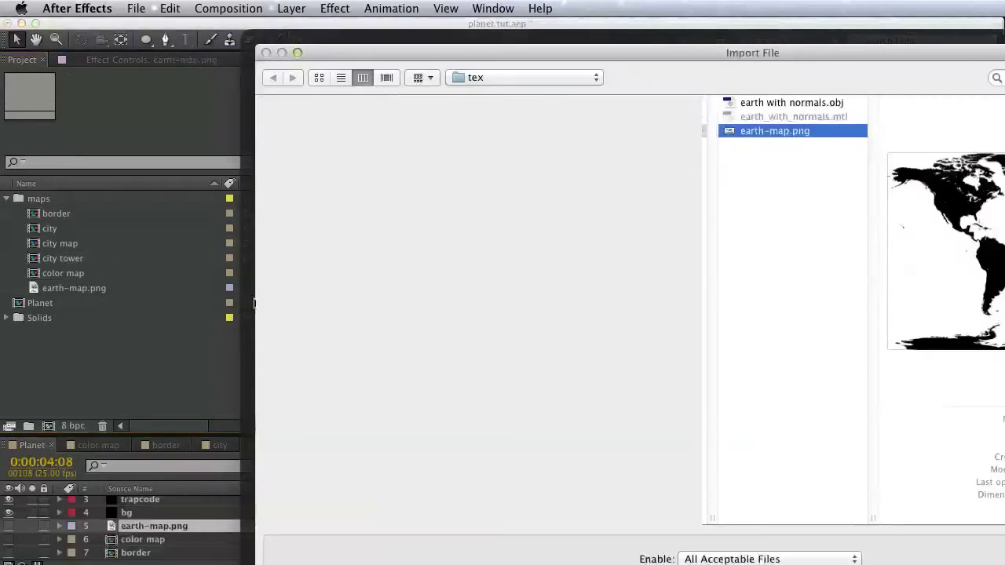
{"action": "key", "text": "Return"}
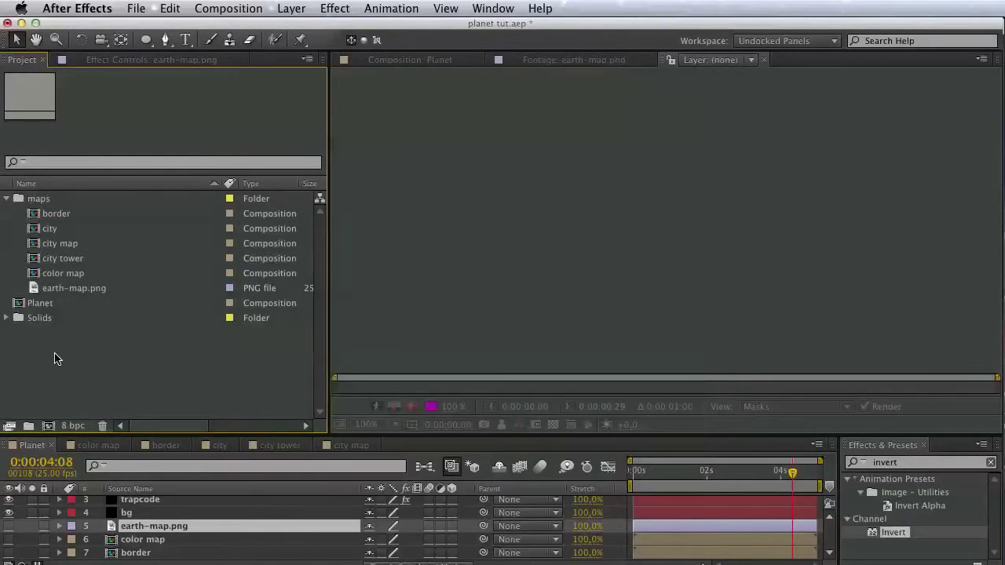
{"action": "left_click", "coordinate": [88, 303]}
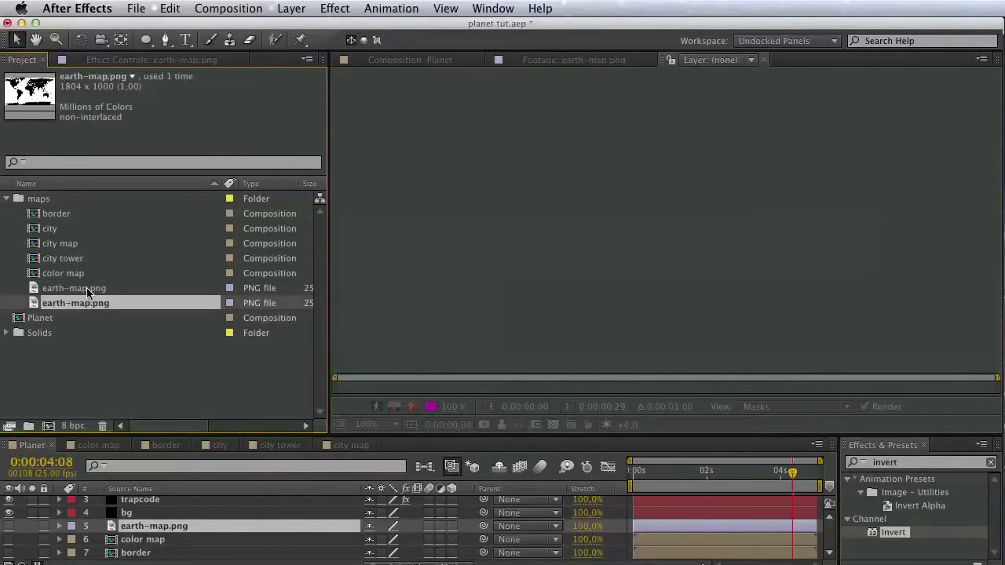
{"action": "double_click", "coordinate": [87, 288]}
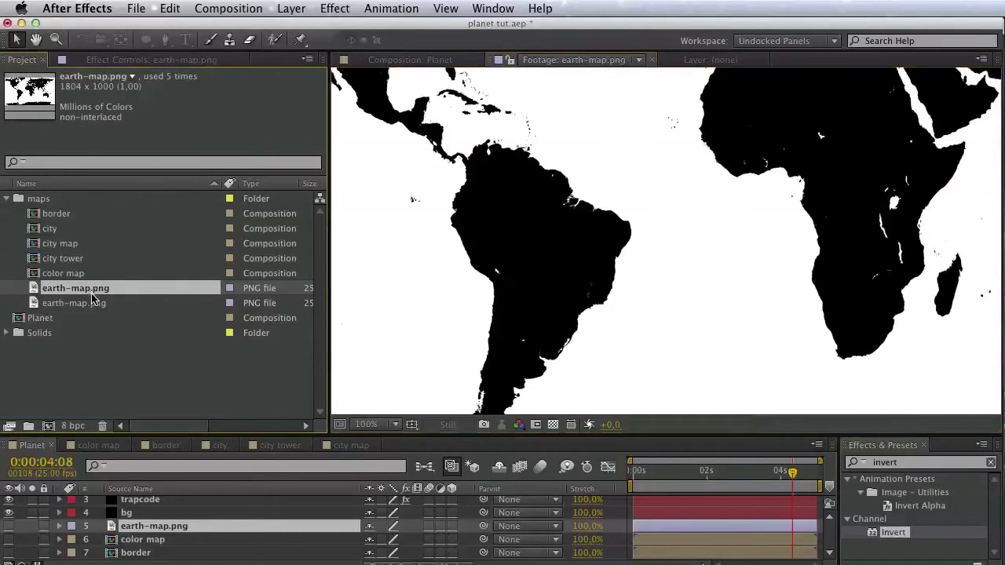
{"action": "left_click", "coordinate": [89, 303]}
- Import "earth with normals.obj" from the tex folder and move it into the project's maps folder
{"action": "double_click", "coordinate": [125, 379]}
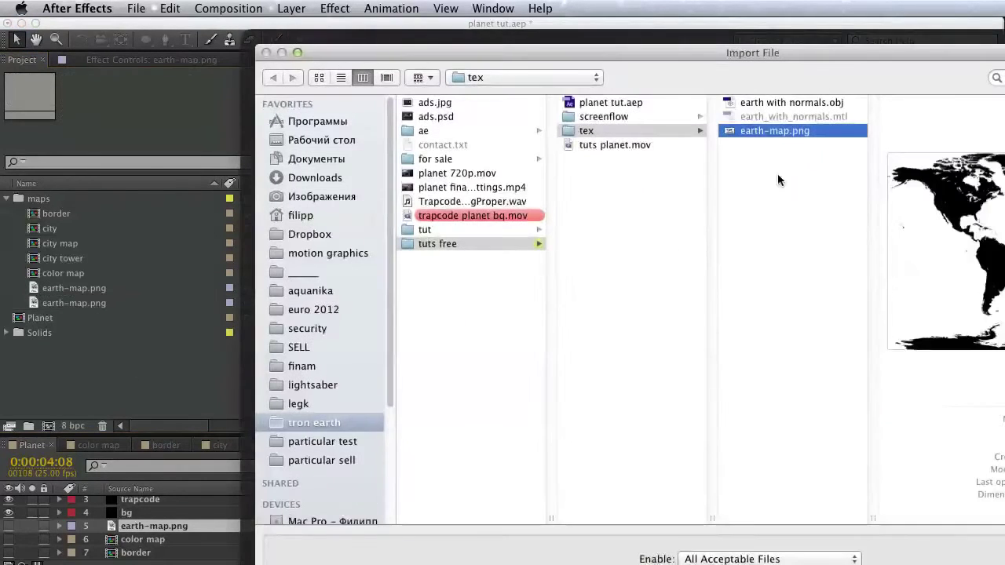
{"action": "left_click_drag", "start_coordinate": [820, 61], "coordinate": [469, 84]}
{"action": "left_click", "coordinate": [468, 89]}
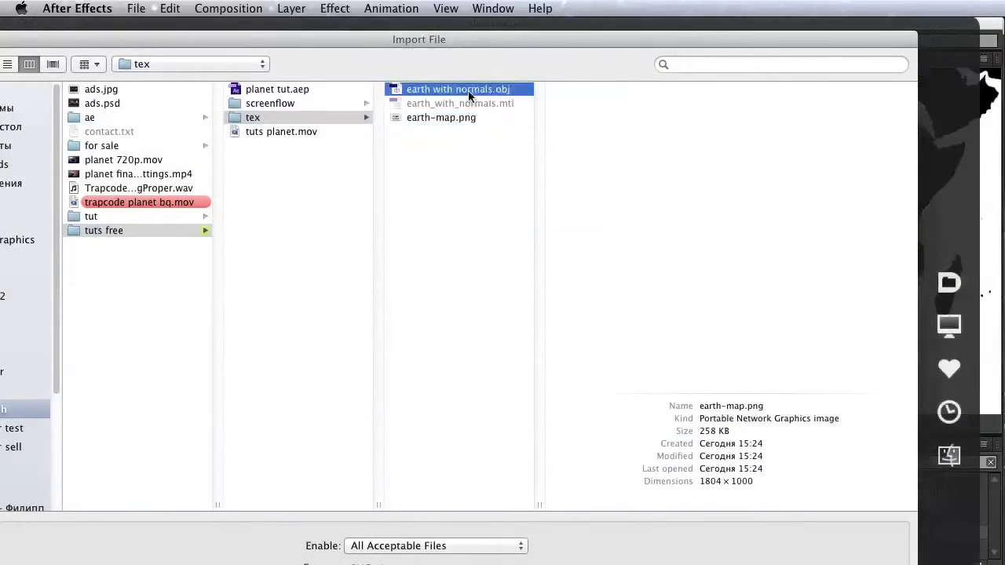
{"action": "key", "text": "Return"}
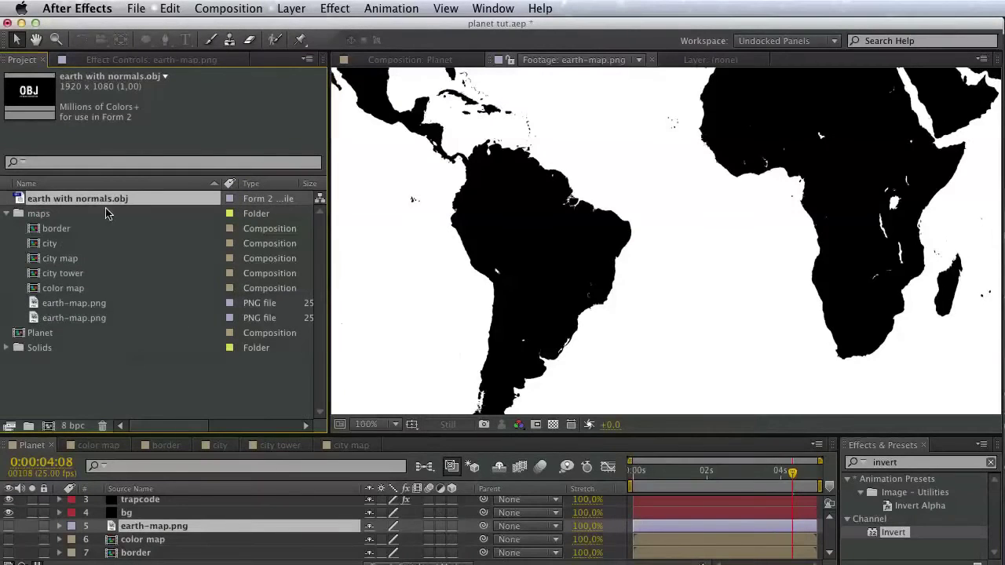
{"action": "left_click_drag", "start_coordinate": [98, 199], "coordinate": [90, 217]}
- Add "earth with normals.obj" as the bottom layer of the Planet composition and delete the duplicate earth-map.png from the project
{"action": "left_click_drag", "start_coordinate": [74, 288], "coordinate": [154, 553]}
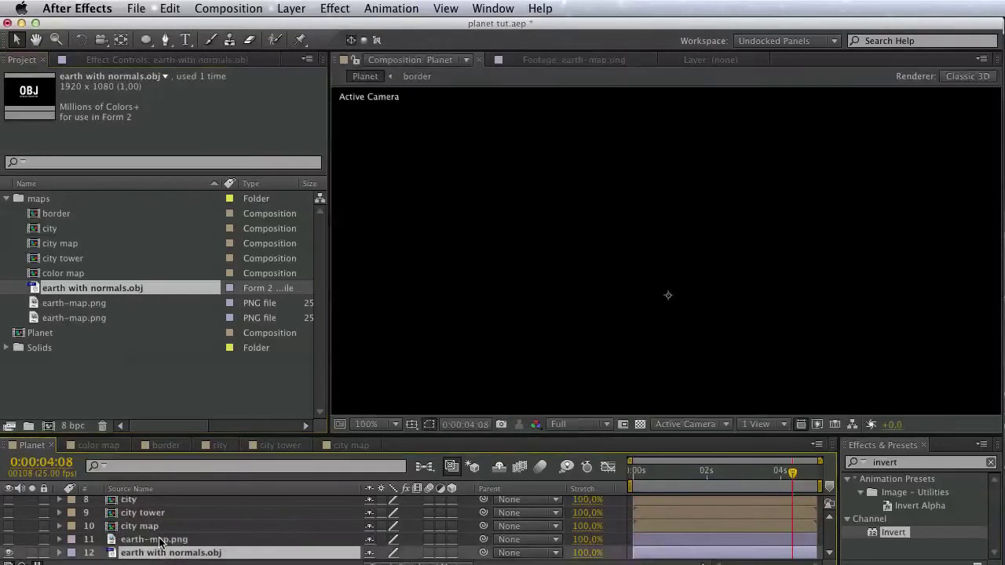
{"action": "left_click", "coordinate": [85, 317]}
{"action": "key", "text": "Delete"}
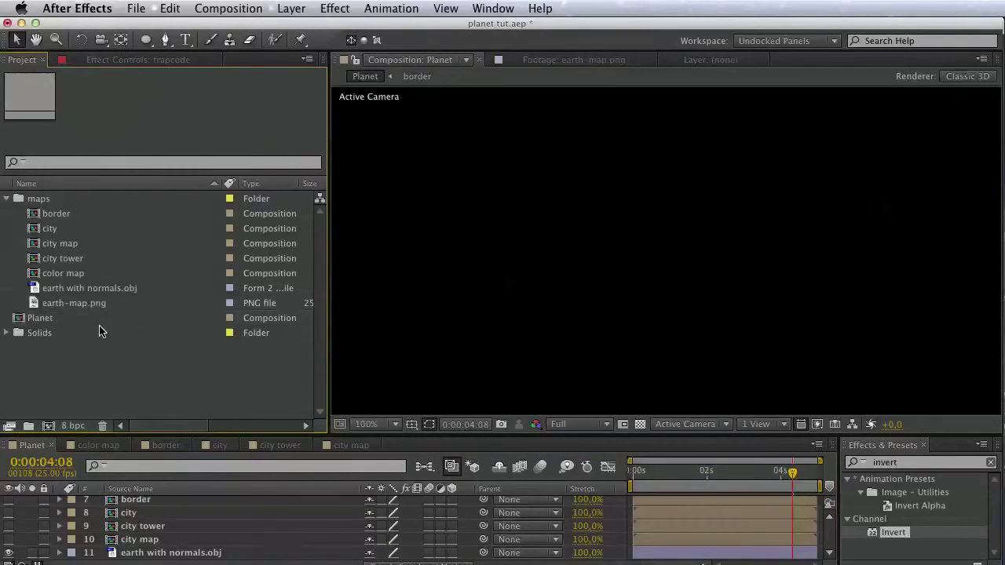
- Assign the "earth with normals.obj" layer as the 3D Model in the OBJ Settings of the trapcode layer's city effect
{"action": "left_click", "coordinate": [140, 553]}
{"action": "scroll", "coordinate": [138, 546], "scroll_direction": "up", "scroll_amount": 3}
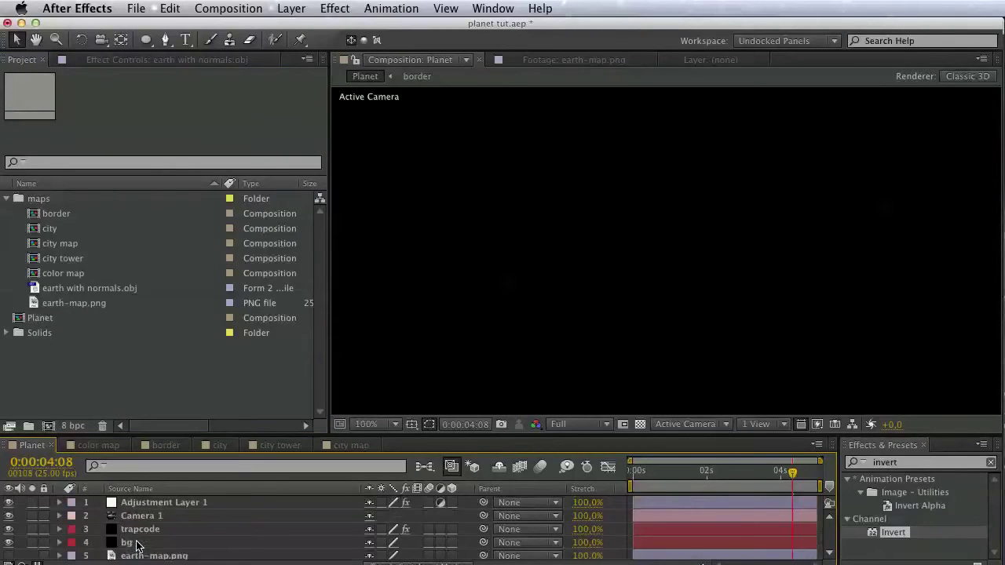
{"action": "left_click", "coordinate": [145, 529]}
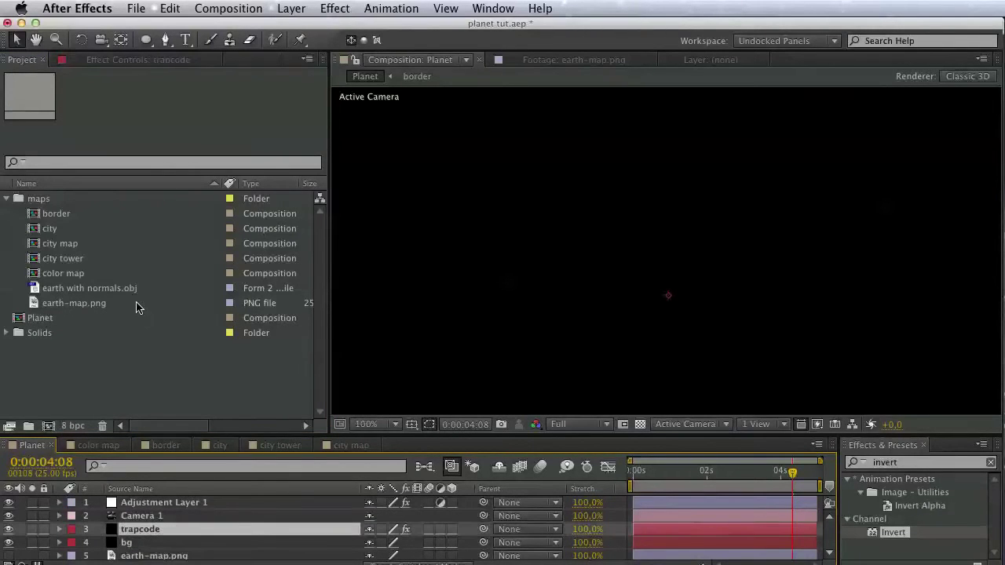
{"action": "left_click", "coordinate": [129, 60]}
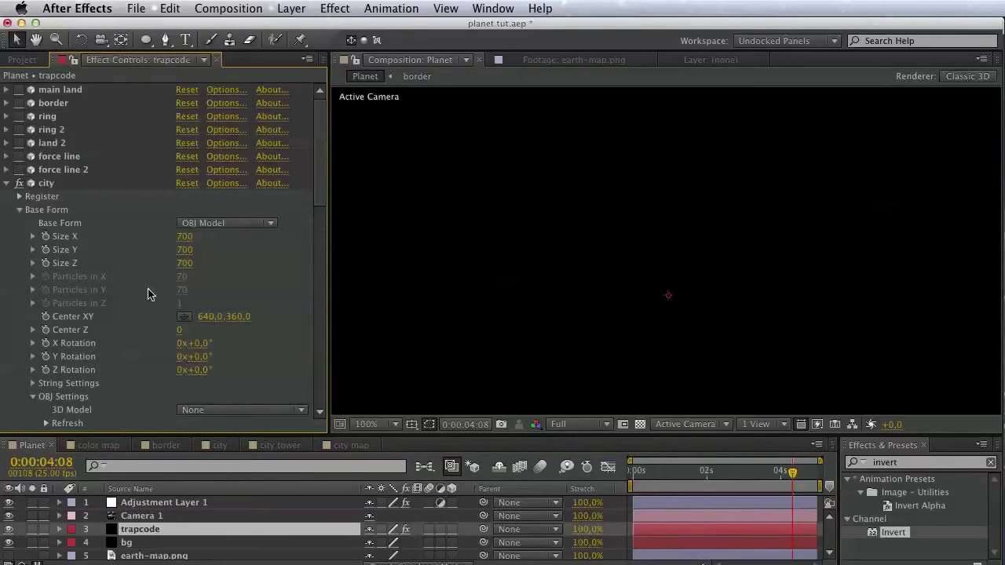
{"action": "scroll", "coordinate": [139, 309], "scroll_direction": "down", "scroll_amount": 3}
{"action": "left_click", "coordinate": [187, 337]}
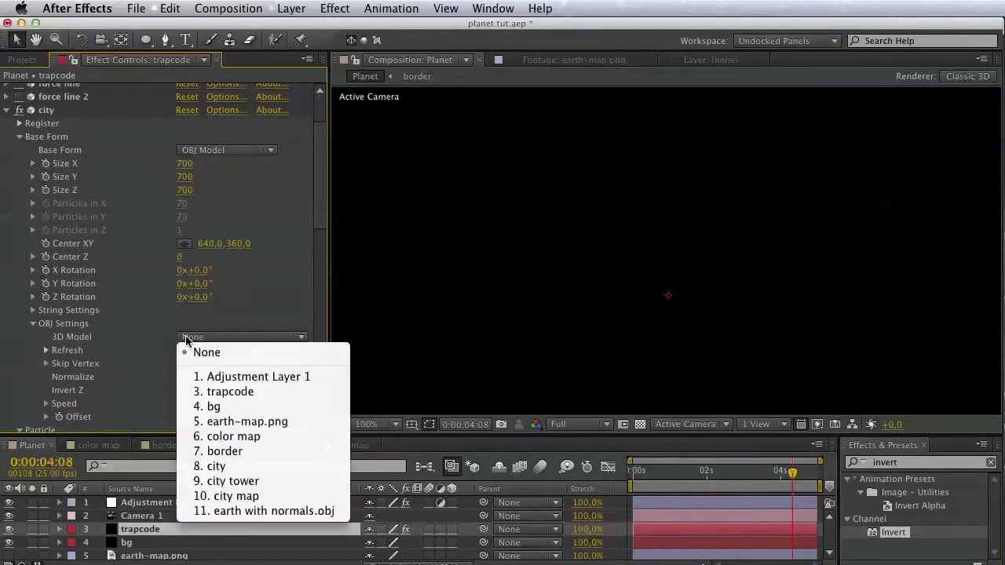
{"action": "left_click", "coordinate": [262, 512]}
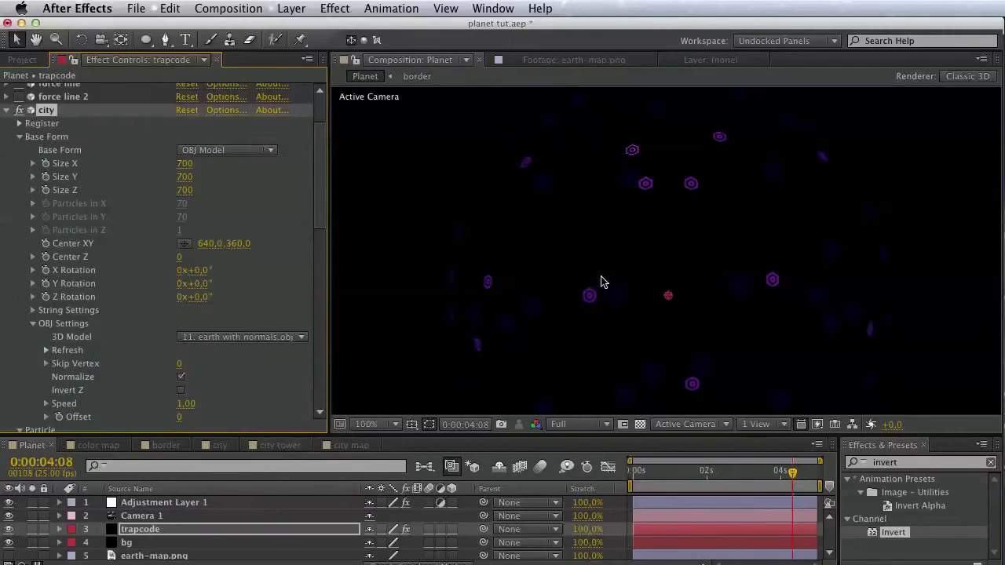
- Set Skip Vertex to 20 in the city effect's OBJ Settings
{"action": "key", "text": "h"}
{"action": "left_click_drag", "start_coordinate": [541, 286], "coordinate": [545, 254]}
{"action": "key", "text": "v"}
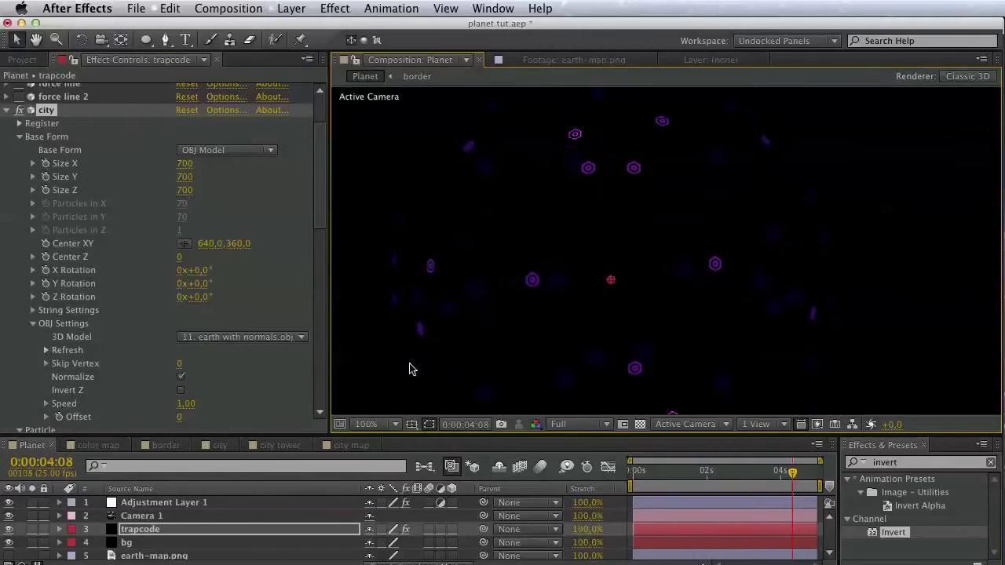
{"action": "left_click", "coordinate": [46, 364]}
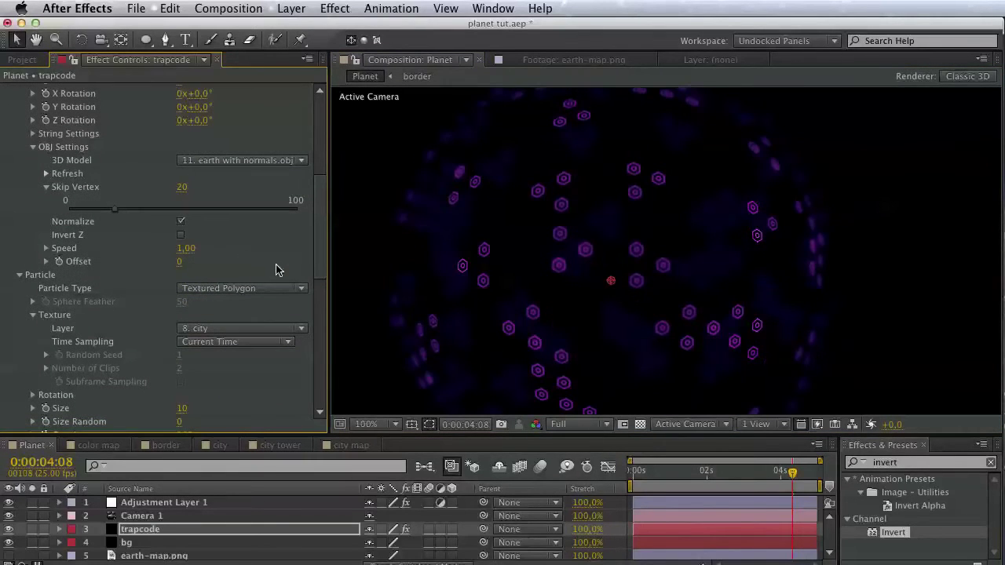
- Collapse the city effect on the trapcode layer and duplicate it
{"action": "scroll", "coordinate": [317, 282], "scroll_direction": "down", "scroll_amount": 3}
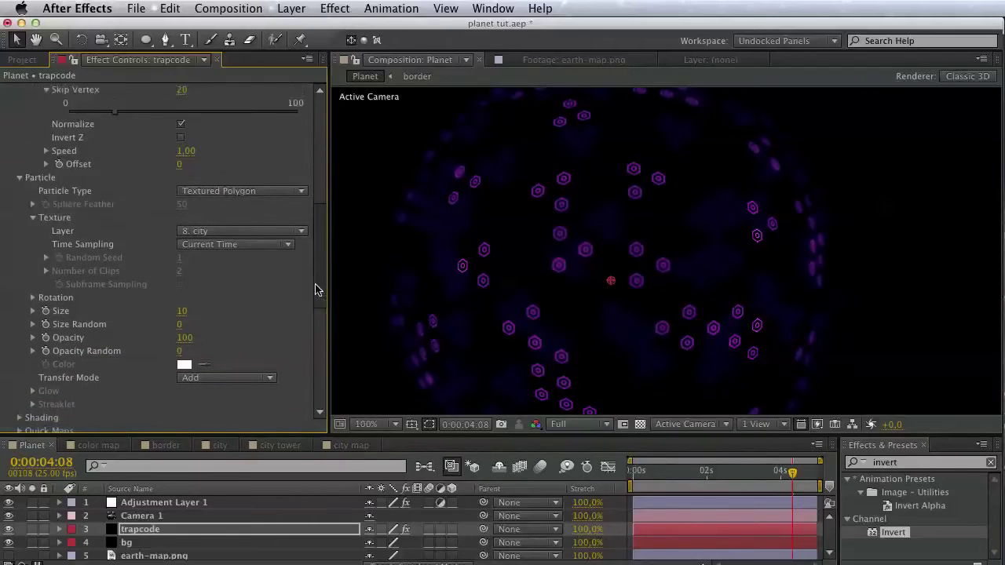
{"action": "left_click_drag", "start_coordinate": [317, 290], "coordinate": [298, 169]}
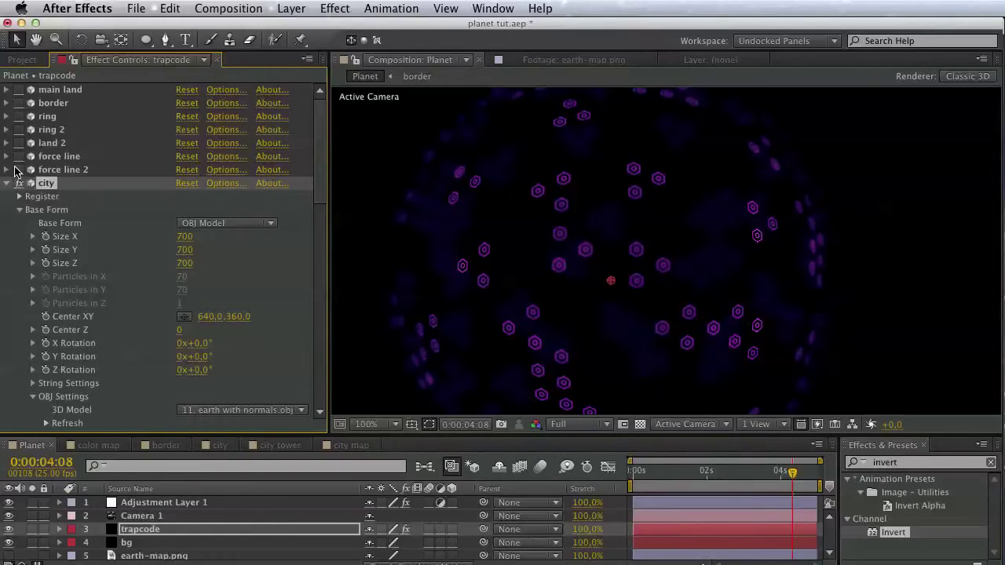
{"action": "left_click", "coordinate": [10, 184]}
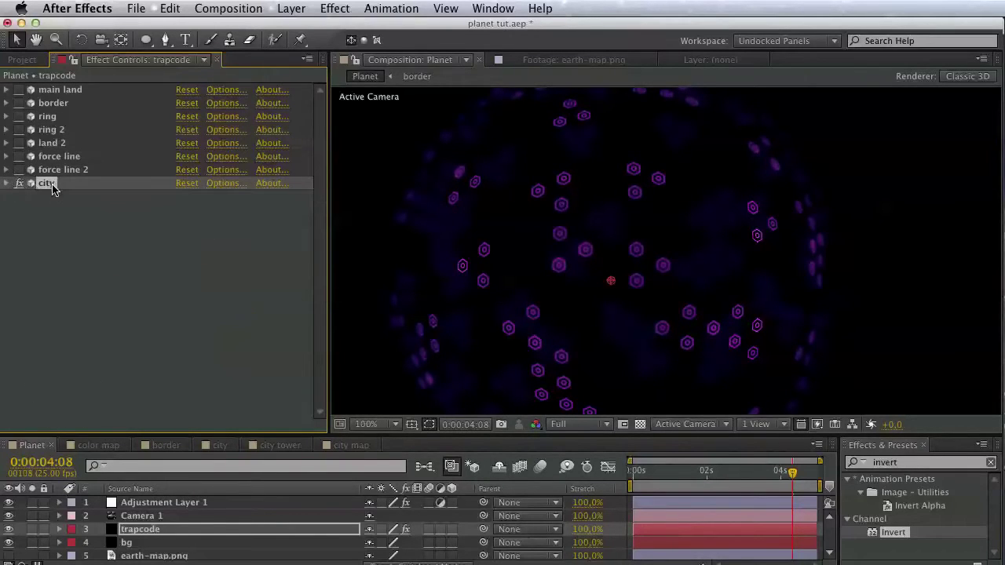
{"action": "left_click", "coordinate": [169, 8]}
{"action": "left_click", "coordinate": [210, 165]}
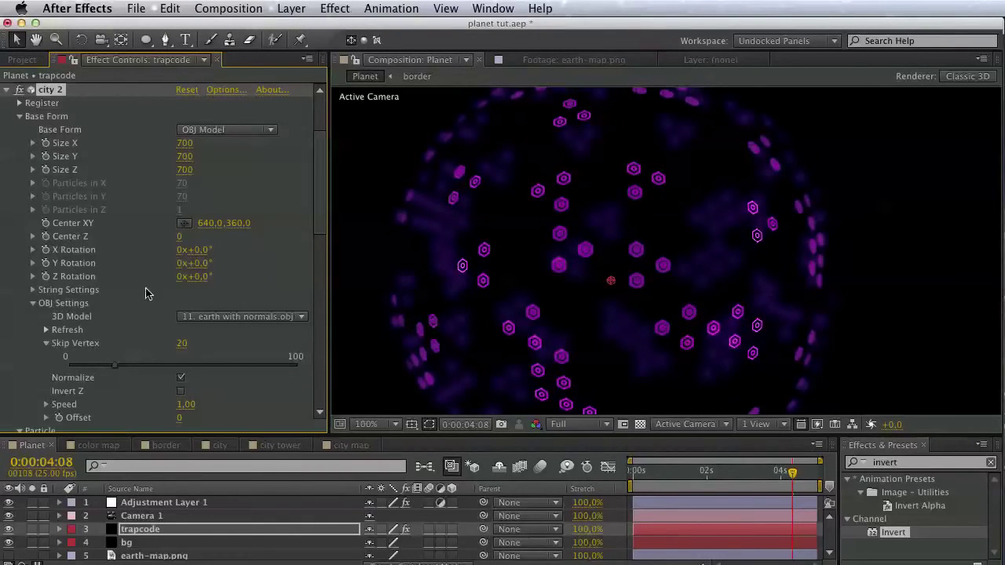
- Set the particle Texture Layer of the city 2 effect to the city tower layer and review its particle and layer map settings
{"action": "scroll", "coordinate": [146, 328], "scroll_direction": "down", "scroll_amount": 5}
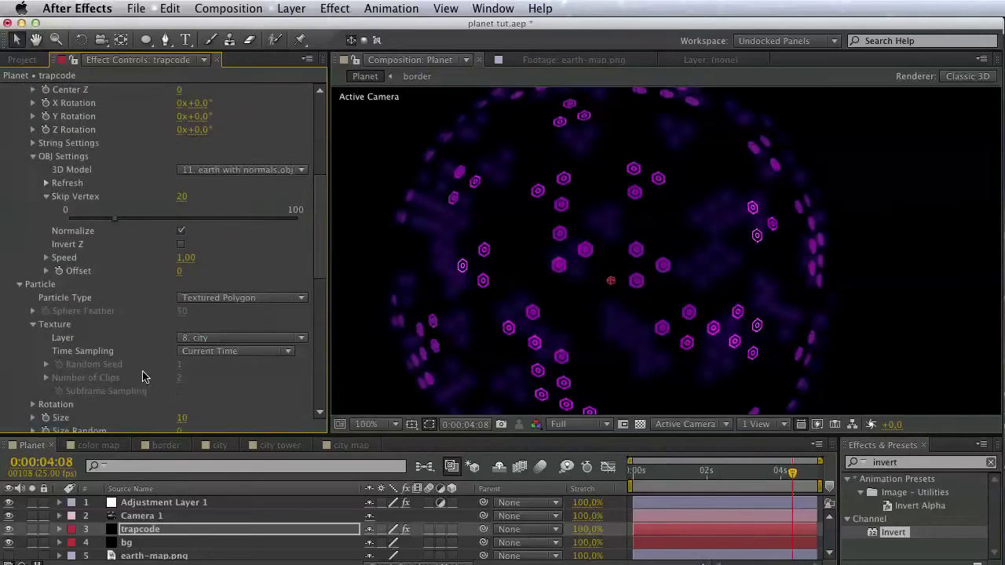
{"action": "scroll", "coordinate": [146, 338], "scroll_direction": "down", "scroll_amount": 3}
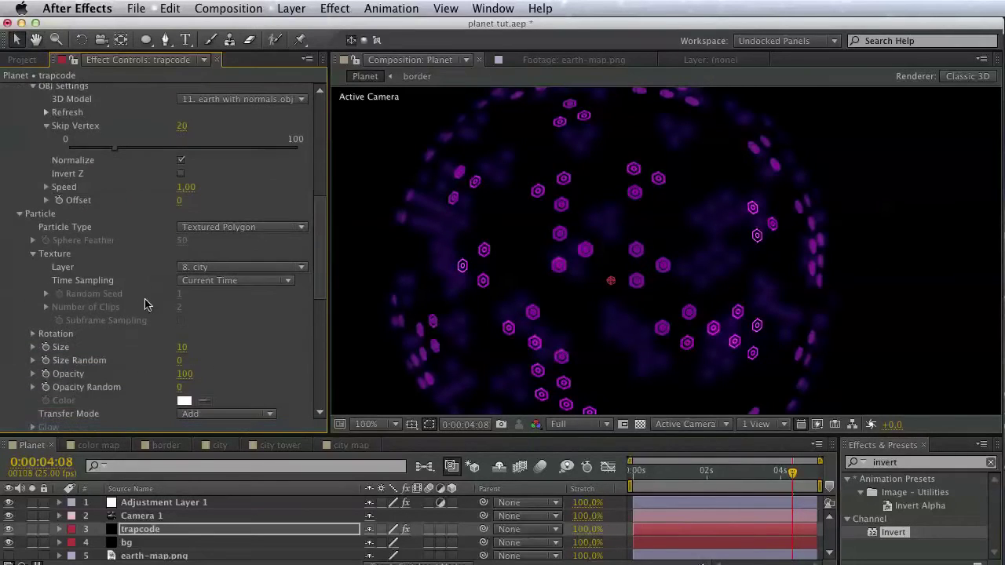
{"action": "left_click", "coordinate": [212, 271]}
{"action": "left_click", "coordinate": [267, 410]}
{"action": "scroll", "coordinate": [241, 377], "scroll_direction": "down", "scroll_amount": 8}
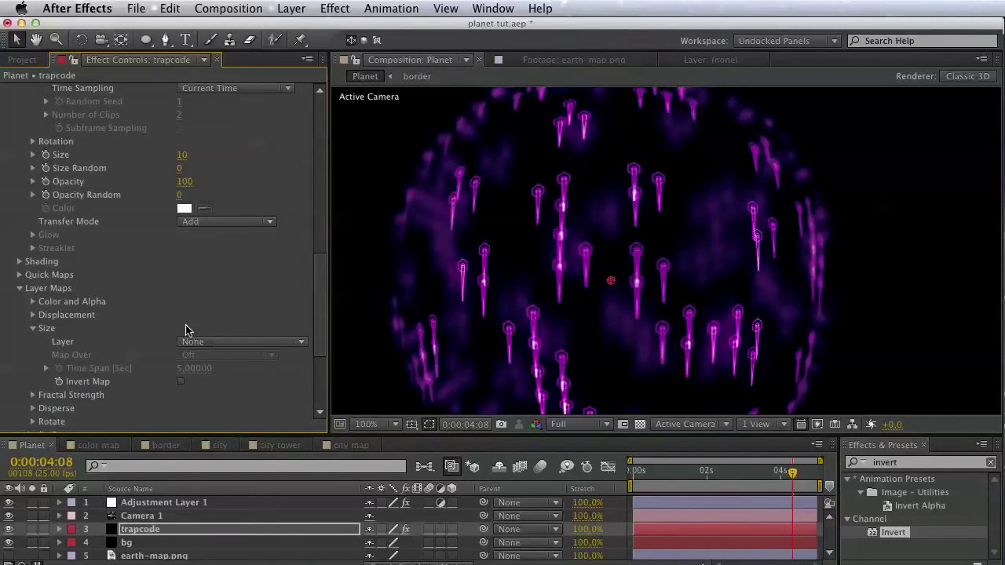
{"action": "scroll", "coordinate": [149, 286], "scroll_direction": "up", "scroll_amount": 5}
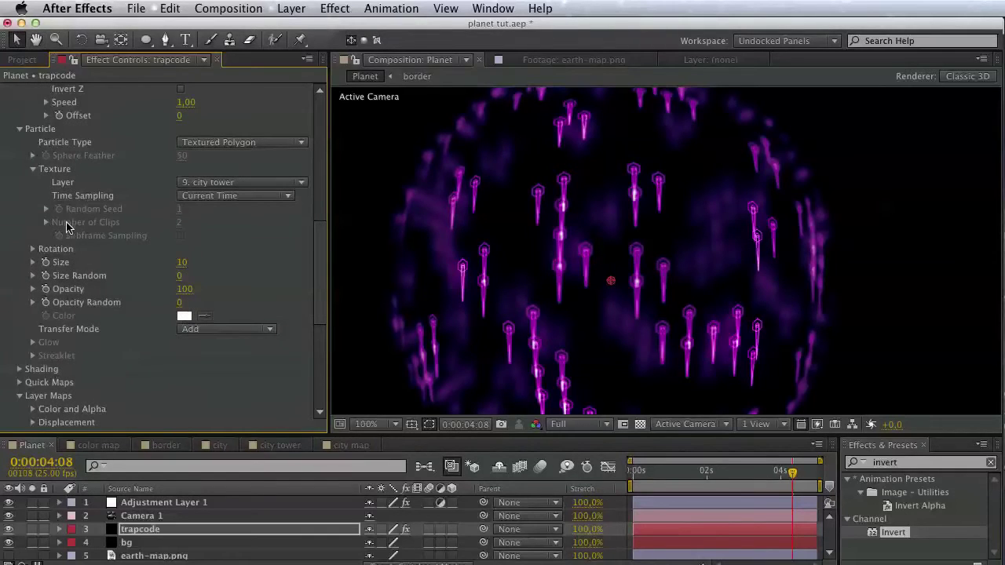
- Try different Rotate Z angles for the city 2 effect's particles, then reset Rotate Z to 0°
{"action": "left_click", "coordinate": [33, 249]}
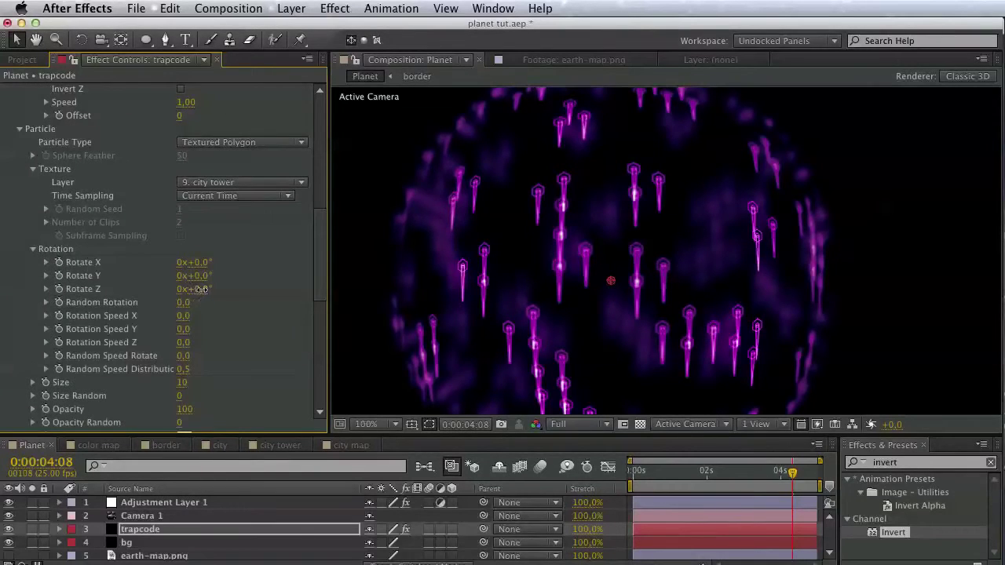
{"action": "mouse_move", "coordinate": [201, 289]}
{"action": "left_mouse_down"}
{"action": "mouse_move", "coordinate": [226, 293]}
{"action": "mouse_move", "coordinate": [213, 294]}
{"action": "left_mouse_up"}
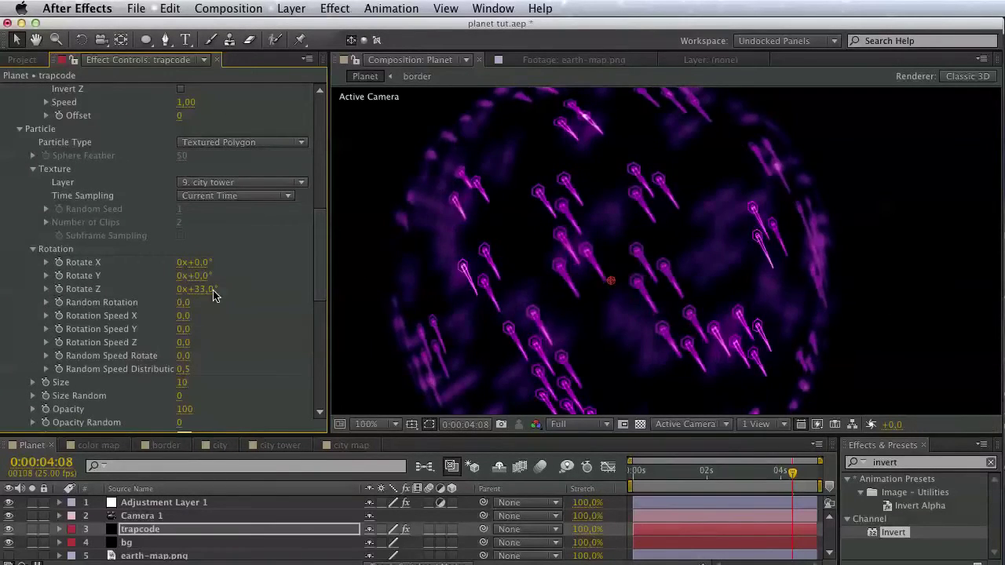
{"action": "left_click", "coordinate": [208, 290]}
{"action": "key", "text": "Return"}
{"action": "left_click", "coordinate": [203, 290]}
{"action": "type", "text": "0"}
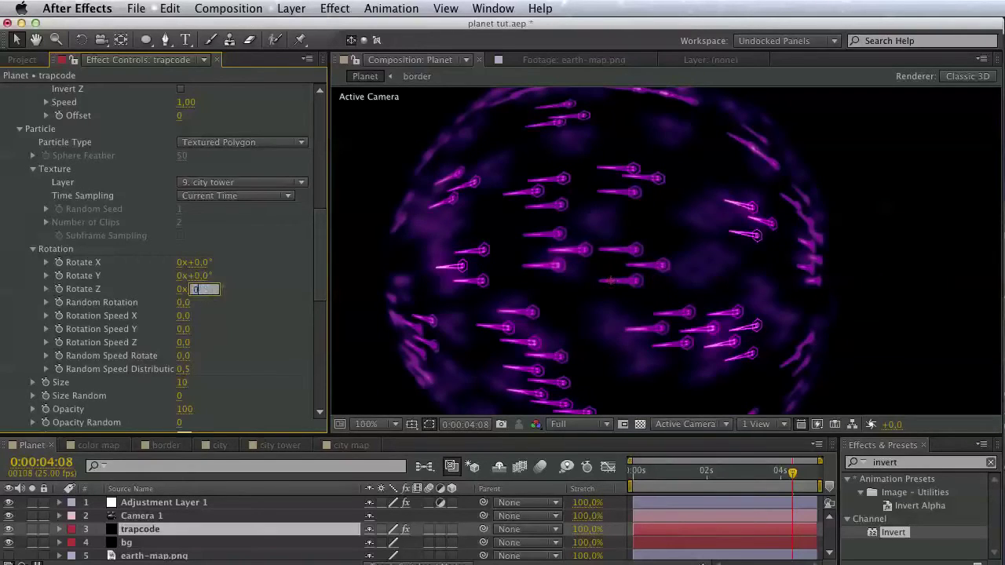
{"action": "type", "text": "0"}
{"action": "key", "text": "Return"}
- Try a Rotate Y of -90° on the city 2 effect's particles, then reset it to 0°
{"action": "left_click", "coordinate": [202, 277]}
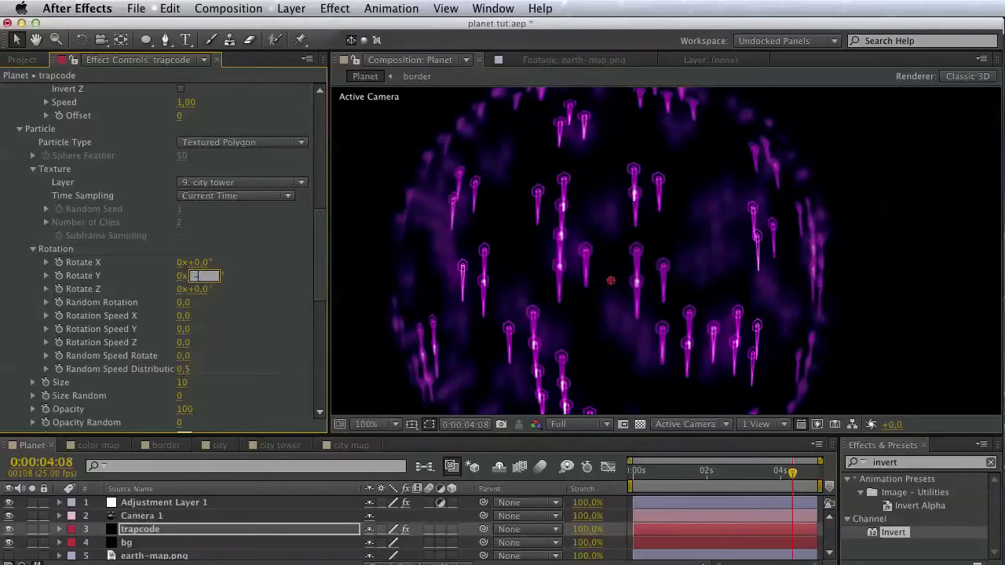
{"action": "type", "text": "-90"}
{"action": "key", "text": "Return"}
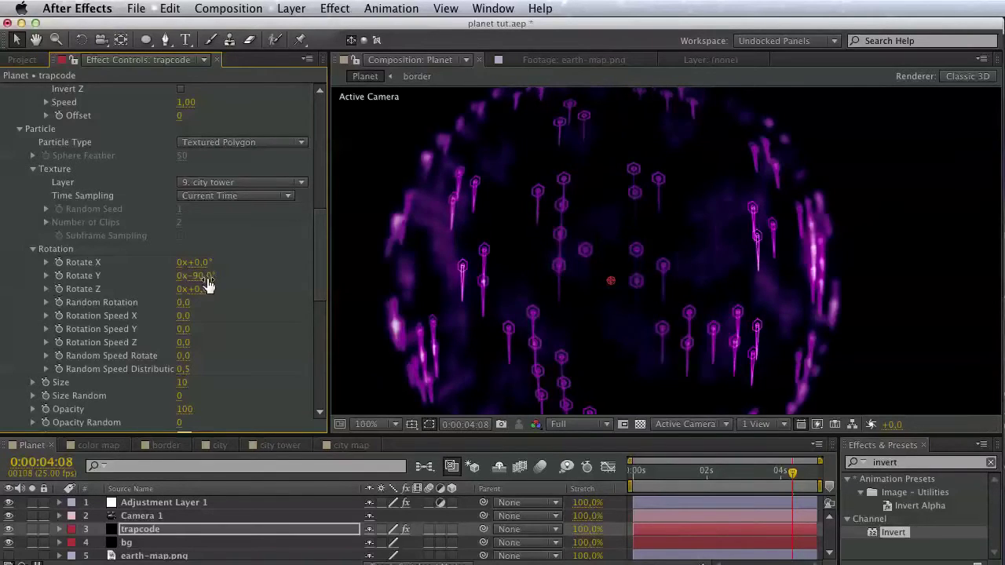
{"action": "left_click", "coordinate": [205, 277]}
{"action": "type", "text": "0"}
{"action": "key", "text": "Return"}
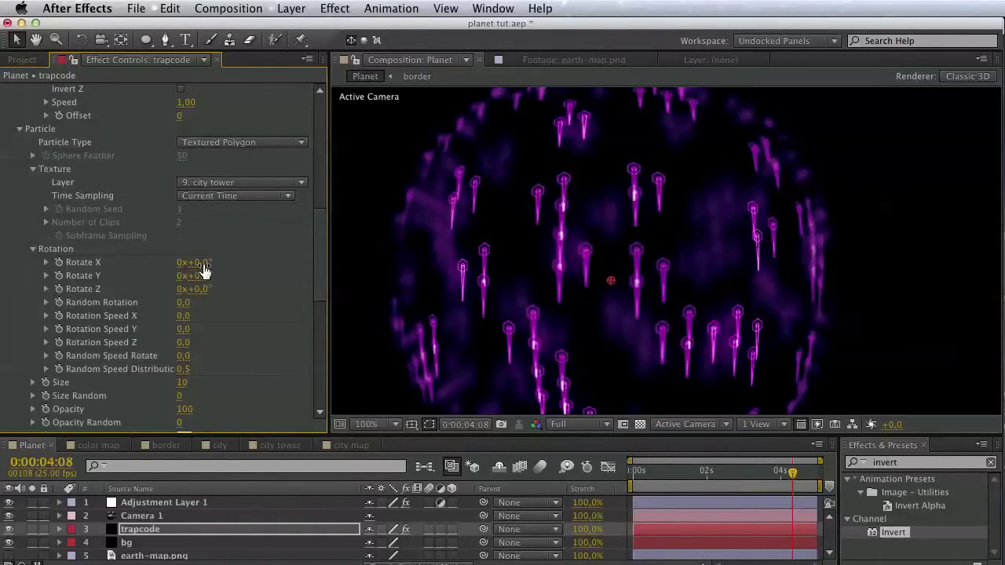
- Set Rotate X of the city 2 effect's particles to -90° so the towers stand outward from the sphere
{"action": "left_click_drag", "start_coordinate": [222, 262], "coordinate": [233, 269]}
{"action": "left_click", "coordinate": [202, 265]}
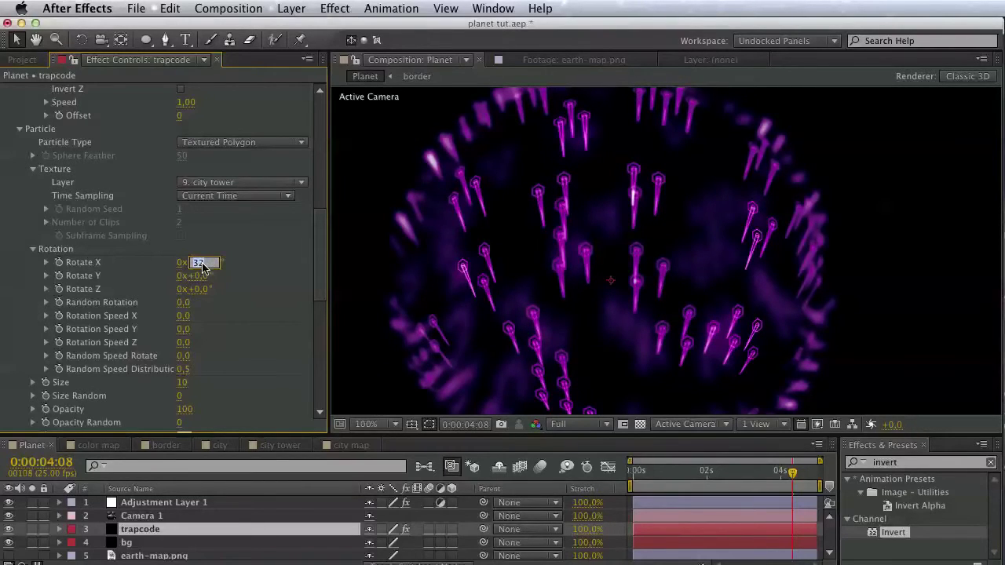
{"action": "key", "text": "Return"}
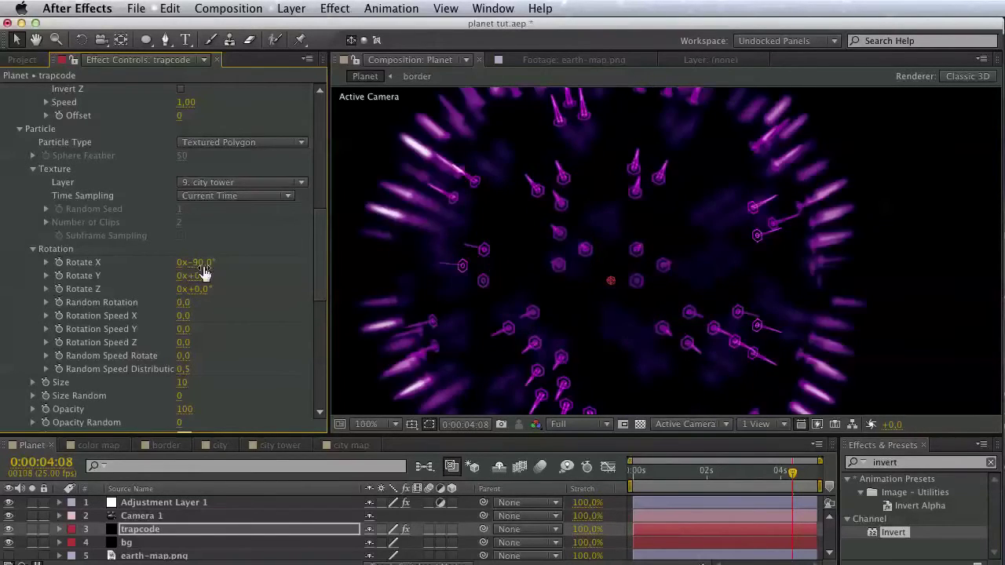
{"action": "key", "text": "v"}
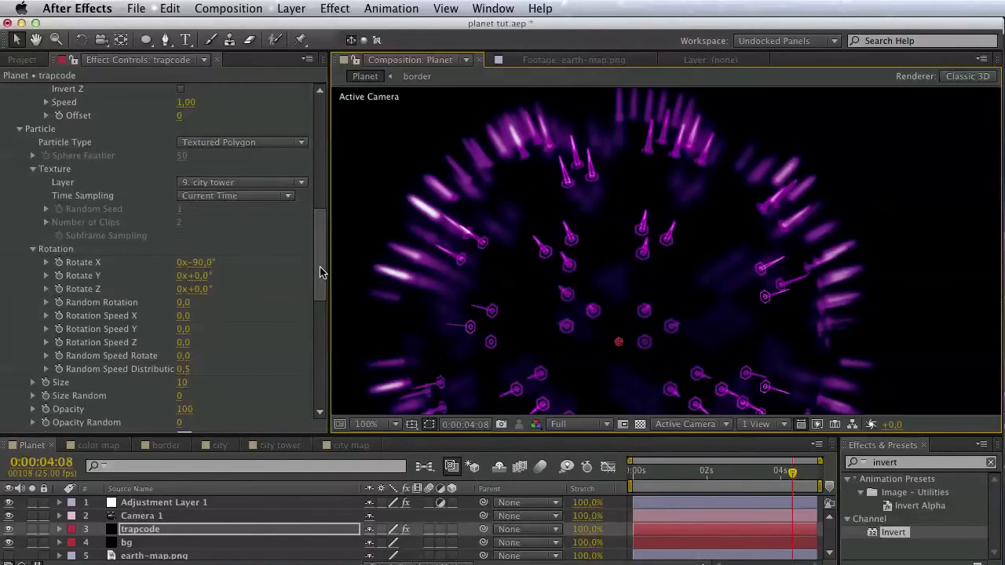
- Set Skip Vertex to 50 in the city 2 effect's OBJ Settings
{"action": "left_click_drag", "start_coordinate": [320, 271], "coordinate": [321, 200]}
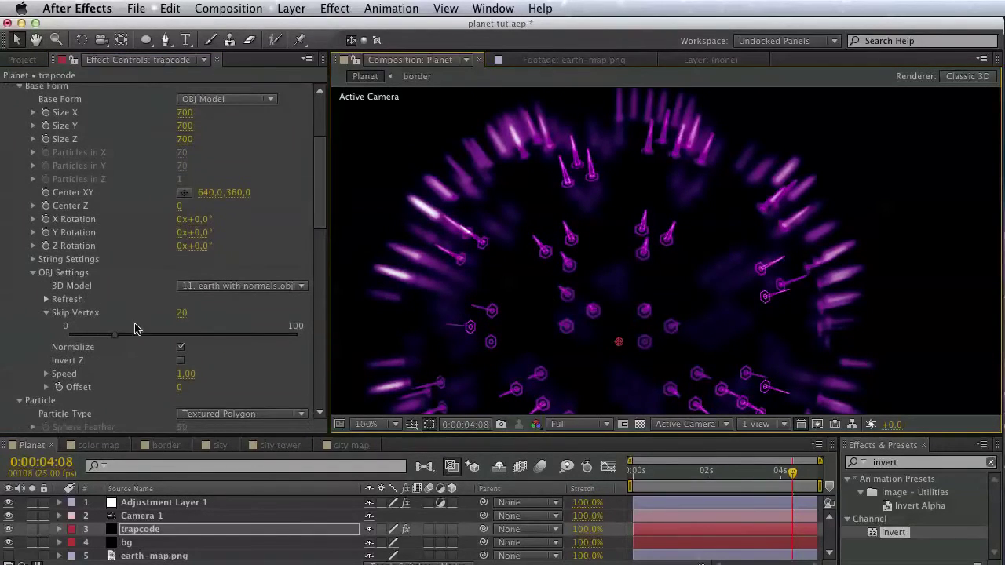
{"action": "left_click_drag", "start_coordinate": [127, 337], "coordinate": [180, 335]}
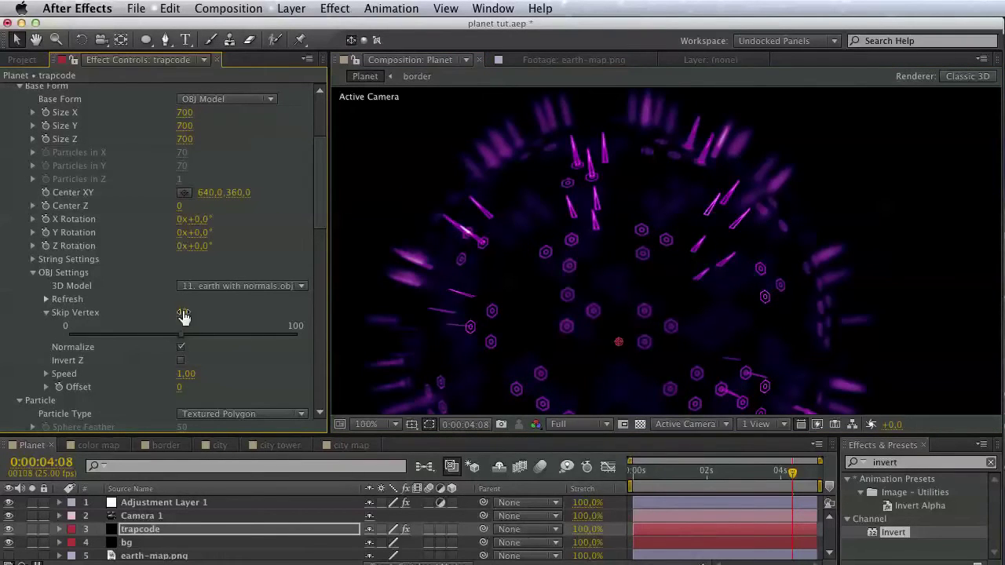
{"action": "left_click", "coordinate": [182, 313]}
{"action": "type", "text": "50"}
{"action": "key", "text": "Return"}
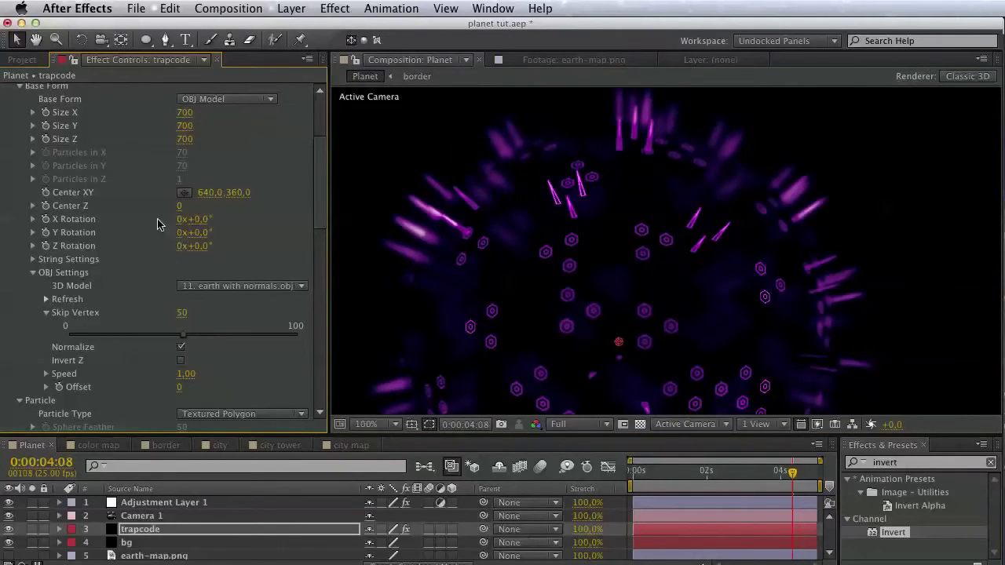
- Set the city effect's Skip Vertex to 50 to match city 2 and collapse the city effect
{"action": "scroll", "coordinate": [55, 244], "scroll_direction": "up", "scroll_amount": 5}
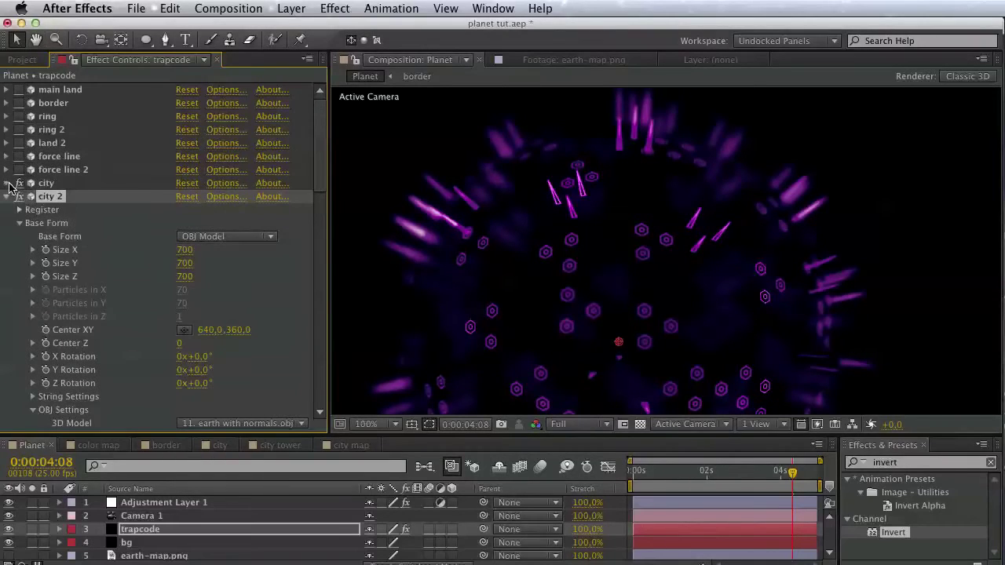
{"action": "left_click", "coordinate": [9, 184]}
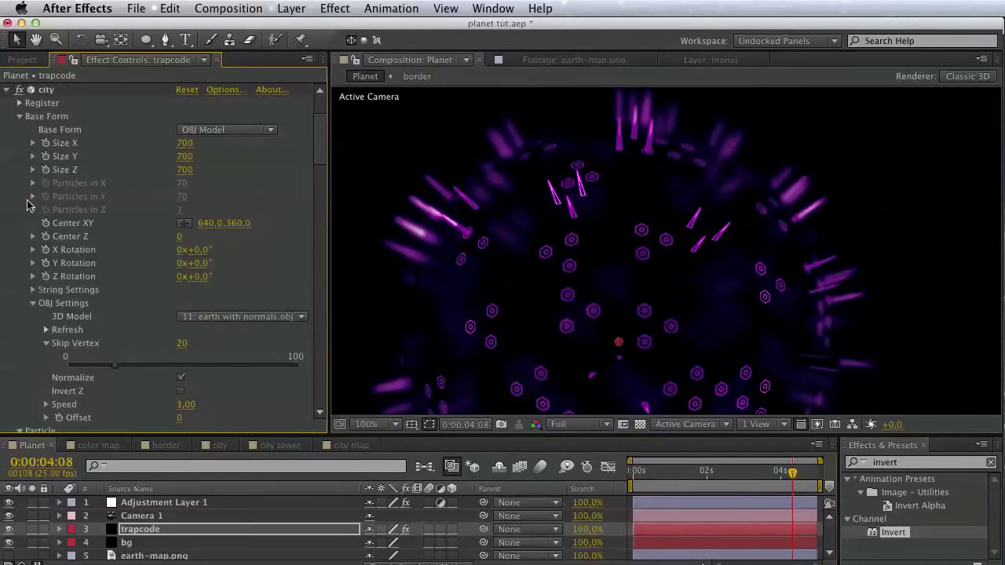
{"action": "left_click", "coordinate": [186, 344]}
{"action": "type", "text": "50"}
{"action": "key", "text": "Return"}
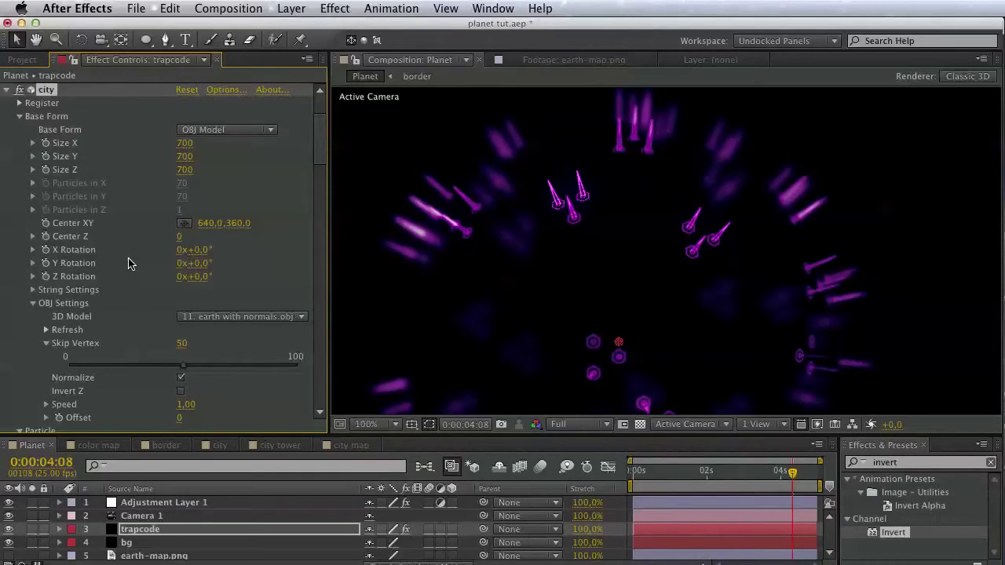
{"action": "scroll", "coordinate": [130, 264], "scroll_direction": "up", "scroll_amount": 3}
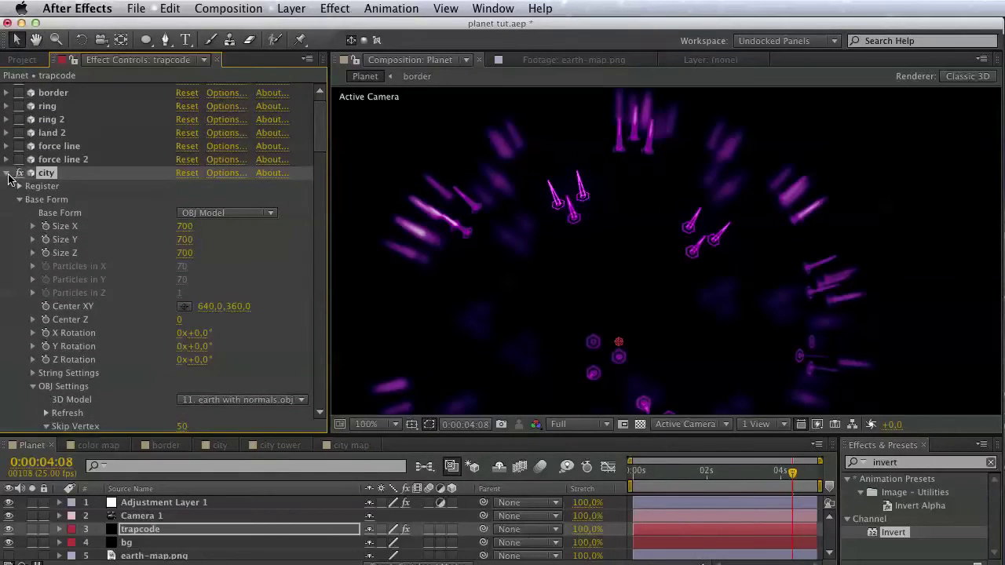
- Set Affect Size to 24 in the Fractal Field settings of the city 2 effect
{"action": "scroll", "coordinate": [110, 236], "scroll_direction": "down", "scroll_amount": 4}
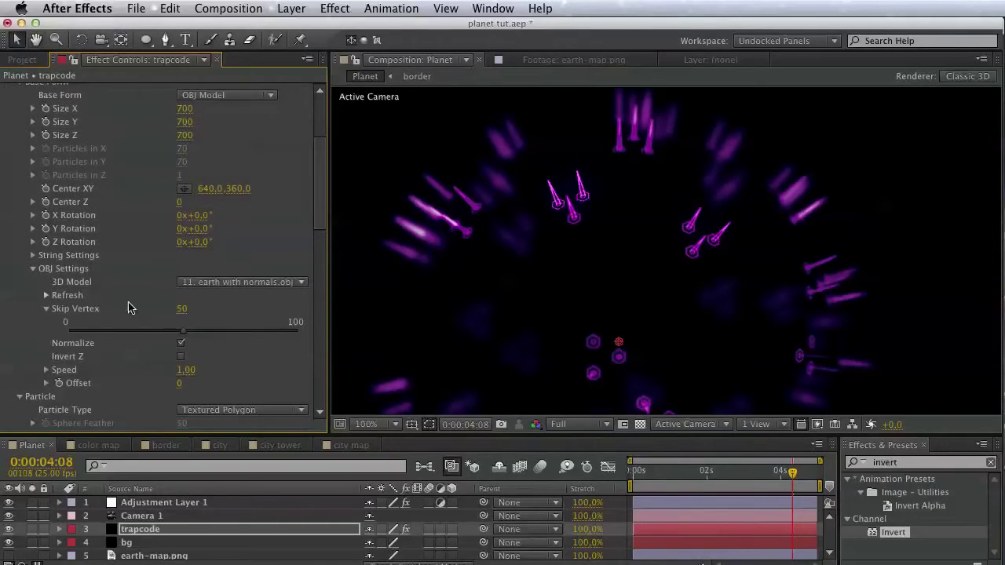
{"action": "scroll", "coordinate": [110, 299], "scroll_direction": "down", "scroll_amount": 20}
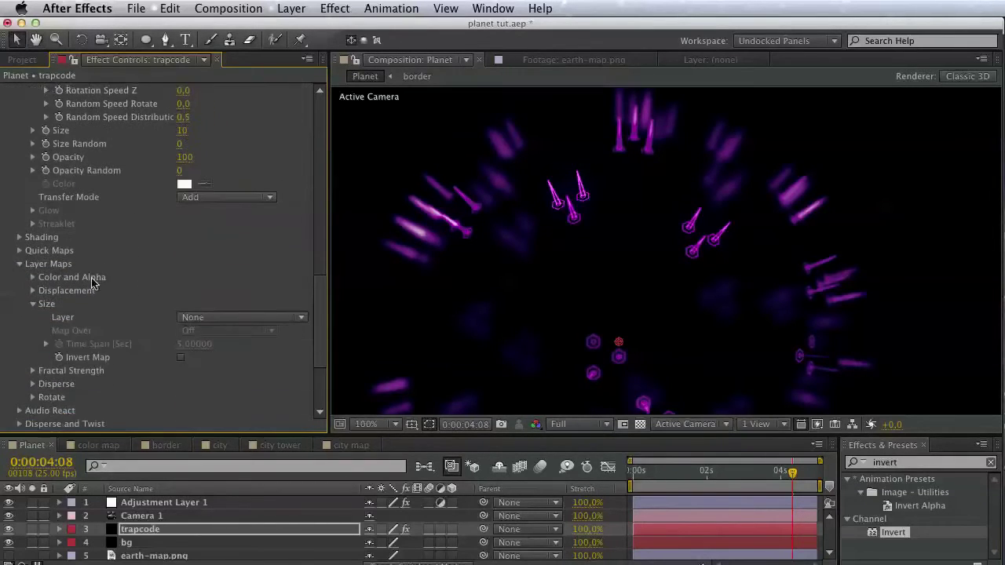
{"action": "scroll", "coordinate": [91, 282], "scroll_direction": "down", "scroll_amount": 3}
{"action": "left_click", "coordinate": [33, 289]}
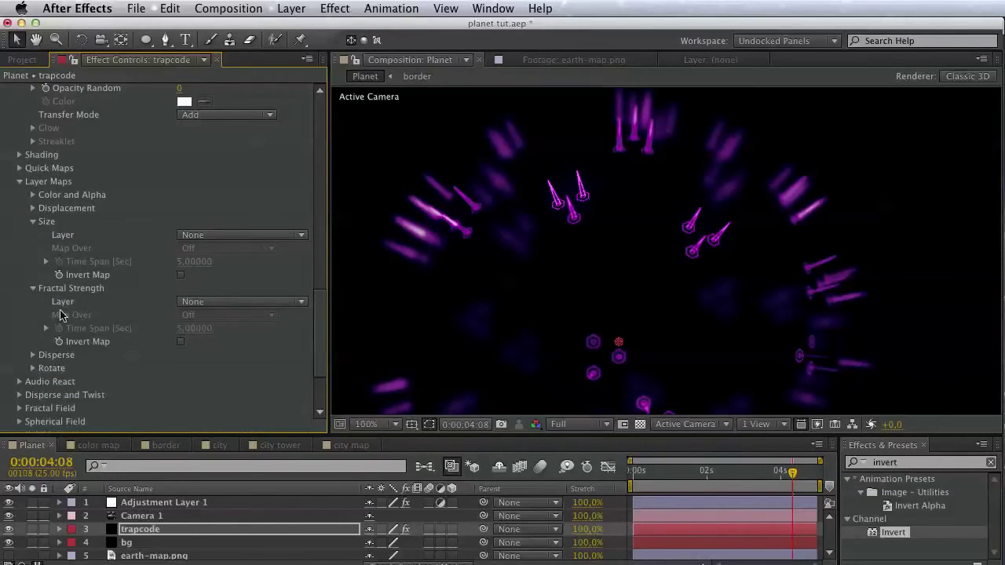
{"action": "left_click", "coordinate": [33, 289]}
{"action": "scroll", "coordinate": [39, 322], "scroll_direction": "down", "scroll_amount": 2}
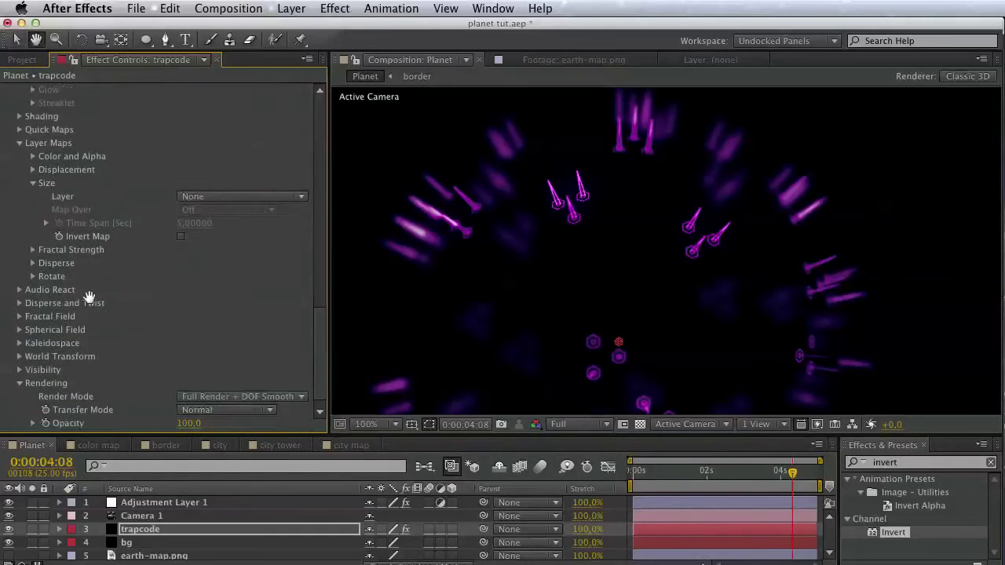
{"action": "left_click", "coordinate": [19, 317]}
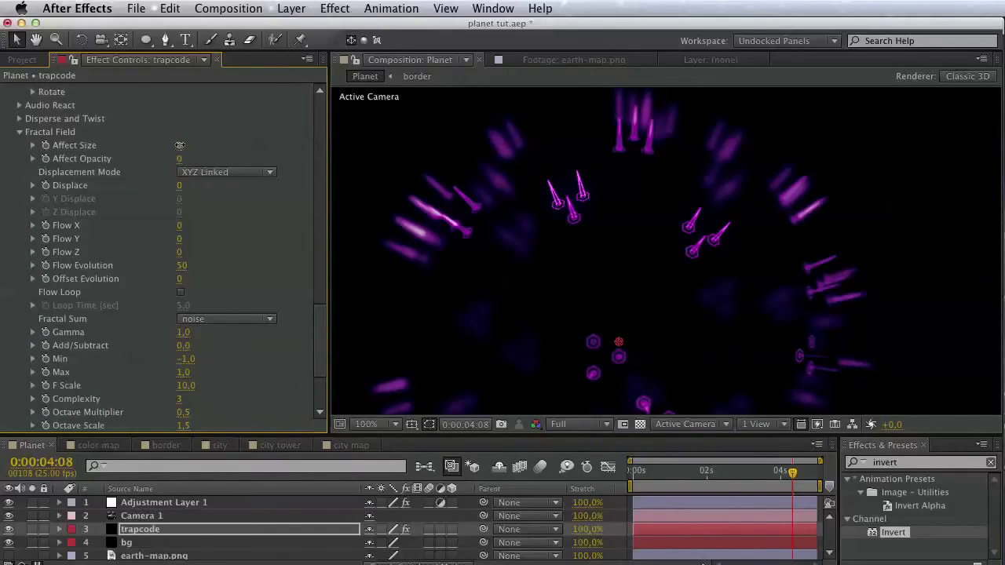
{"action": "left_click", "coordinate": [180, 146]}
{"action": "left_click", "coordinate": [33, 145]}
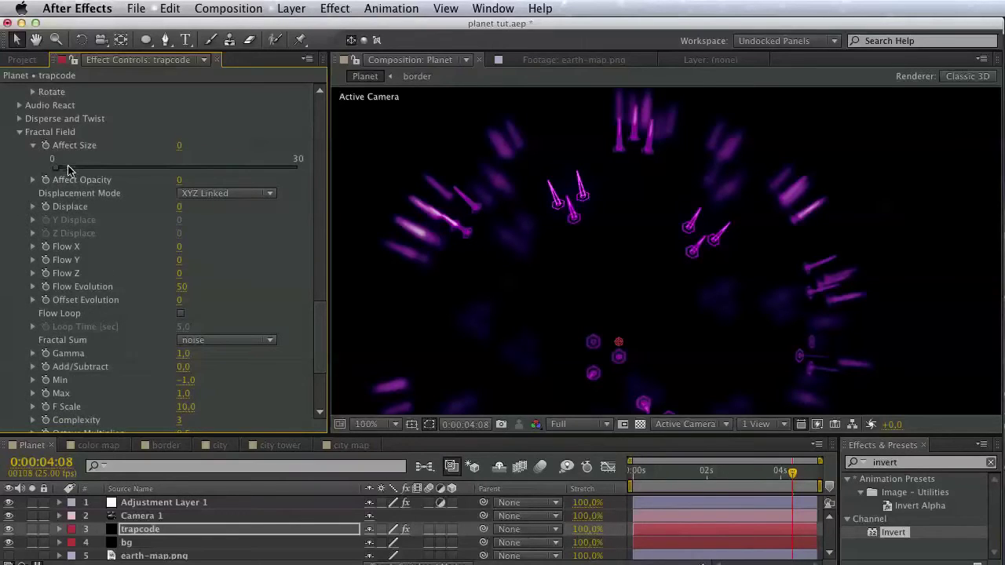
{"action": "left_click_drag", "start_coordinate": [69, 171], "coordinate": [248, 179]}
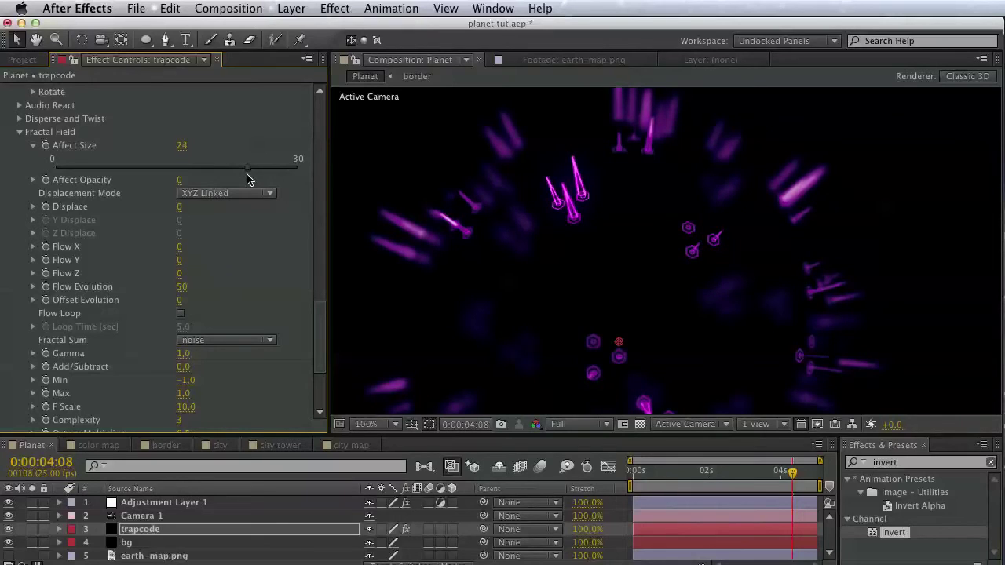
- Set Affect Opacity to 80 in the city 2 effect's Fractal Field
{"action": "left_click_drag", "start_coordinate": [568, 343], "coordinate": [569, 327]}
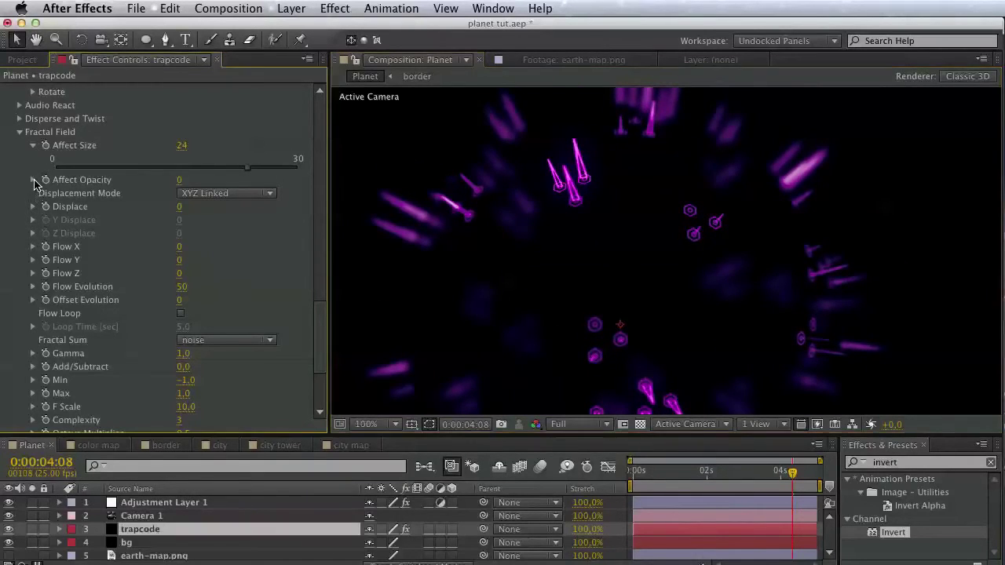
{"action": "left_click", "coordinate": [33, 180]}
{"action": "left_click", "coordinate": [65, 202]}
{"action": "left_click_drag", "start_coordinate": [91, 210], "coordinate": [244, 217]}
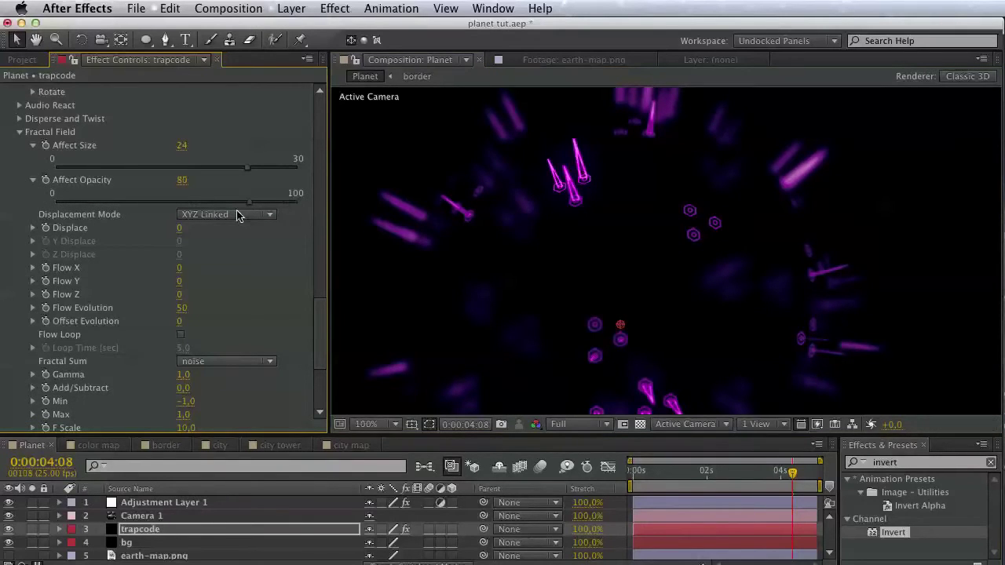
{"action": "scroll", "coordinate": [145, 310], "scroll_direction": "down", "scroll_amount": 4}
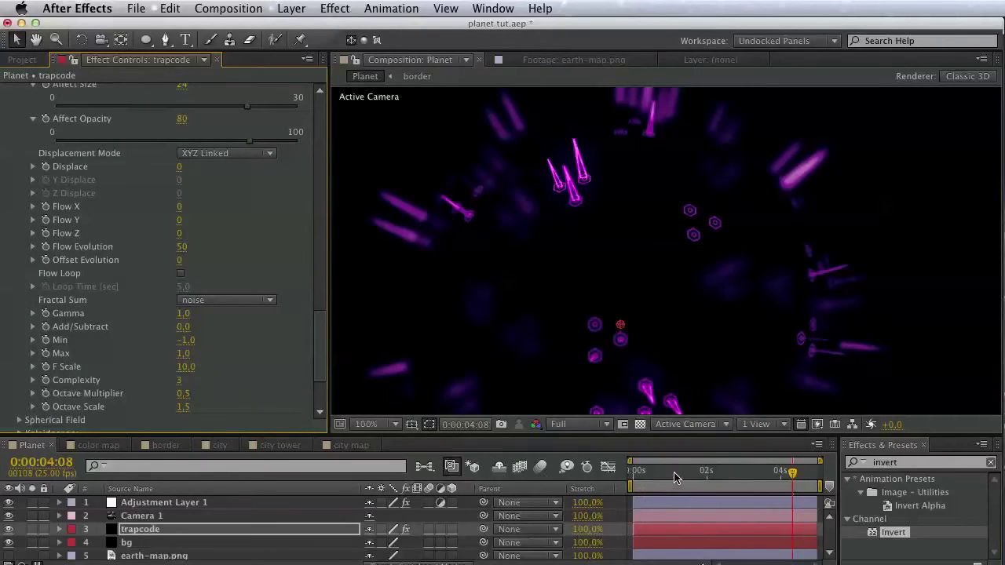
- Set the Fractal Field's Flow Evolution to 10 for city 2, previewing the tower animation at several frames
{"action": "left_click", "coordinate": [781, 471]}
{"action": "left_click_drag", "start_coordinate": [779, 475], "coordinate": [761, 478]}
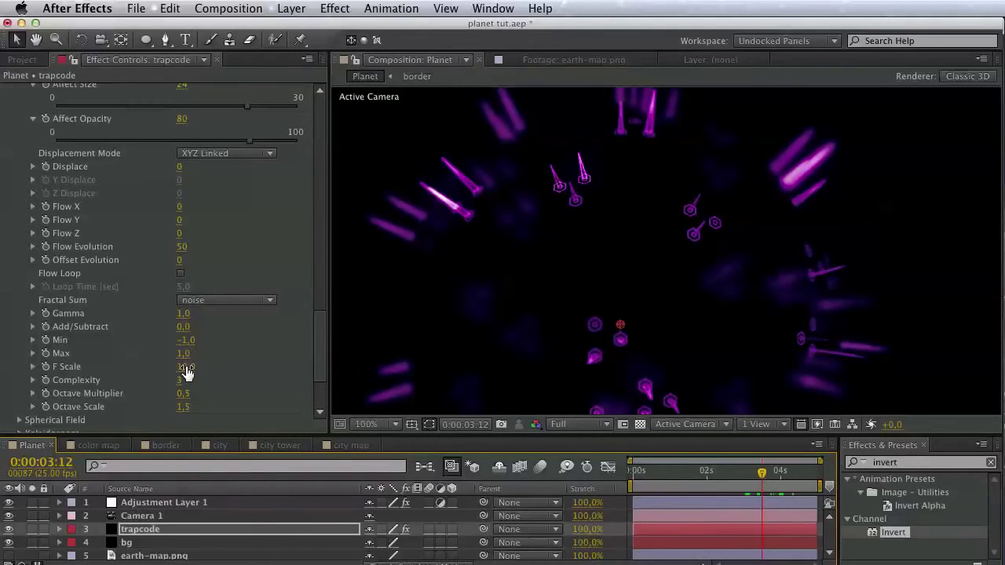
{"action": "left_click", "coordinate": [180, 247]}
{"action": "type", "text": "50"}
{"action": "key", "text": "Return"}
{"action": "mouse_move", "coordinate": [207, 362]}
{"action": "left_mouse_down"}
{"action": "mouse_move", "coordinate": [214, 350]}
{"action": "mouse_move", "coordinate": [217, 370]}
{"action": "left_mouse_up"}
{"action": "scroll", "coordinate": [147, 322], "scroll_direction": "up", "scroll_amount": 3}
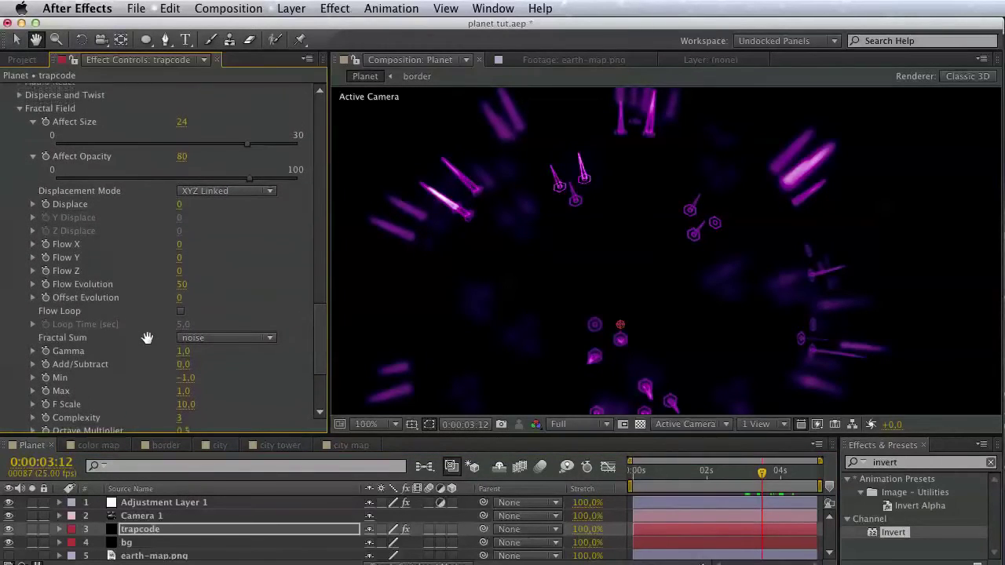
{"action": "left_click_drag", "start_coordinate": [149, 346], "coordinate": [150, 340]}
{"action": "left_click", "coordinate": [183, 288]}
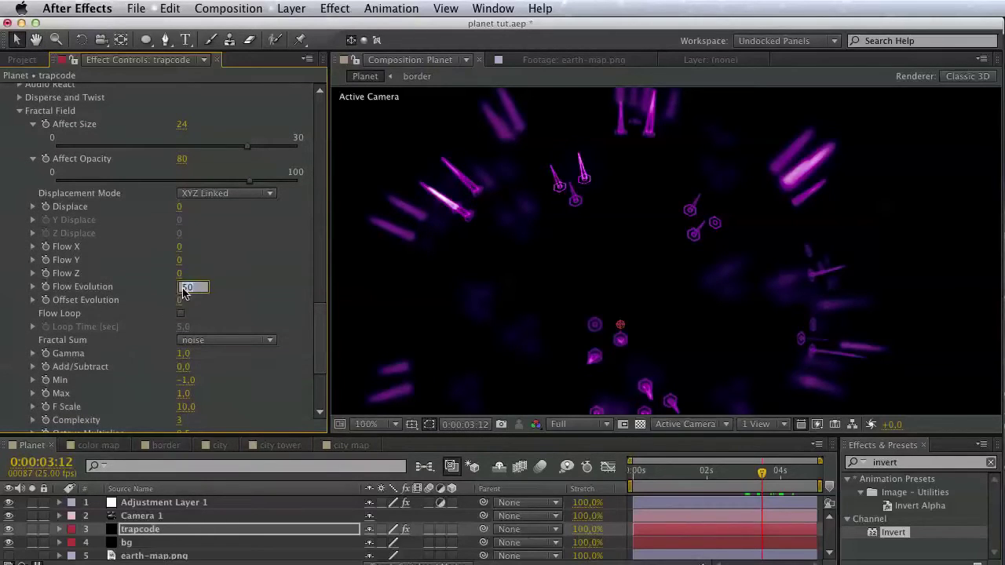
{"action": "type", "text": "10"}
{"action": "key", "text": "Return"}
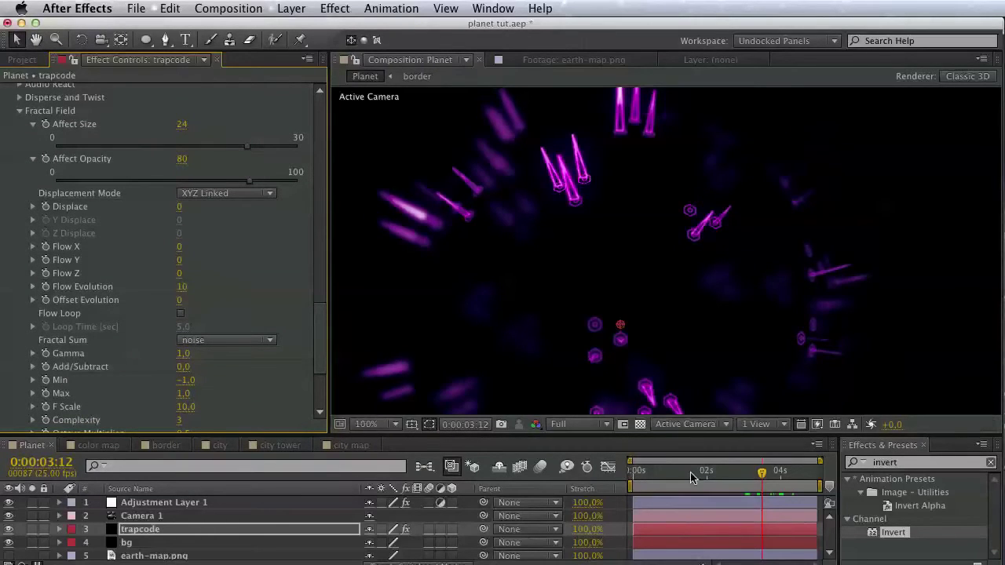
{"action": "left_click_drag", "start_coordinate": [706, 473], "coordinate": [807, 478]}
- Collapse the city 2 effect and re-enable the main land, border, ring, land 2 and force line effects on the trapcode layer
{"action": "scroll", "coordinate": [36, 157], "scroll_direction": "up", "scroll_amount": 5}
{"action": "scroll", "coordinate": [35, 157], "scroll_direction": "up", "scroll_amount": 10}
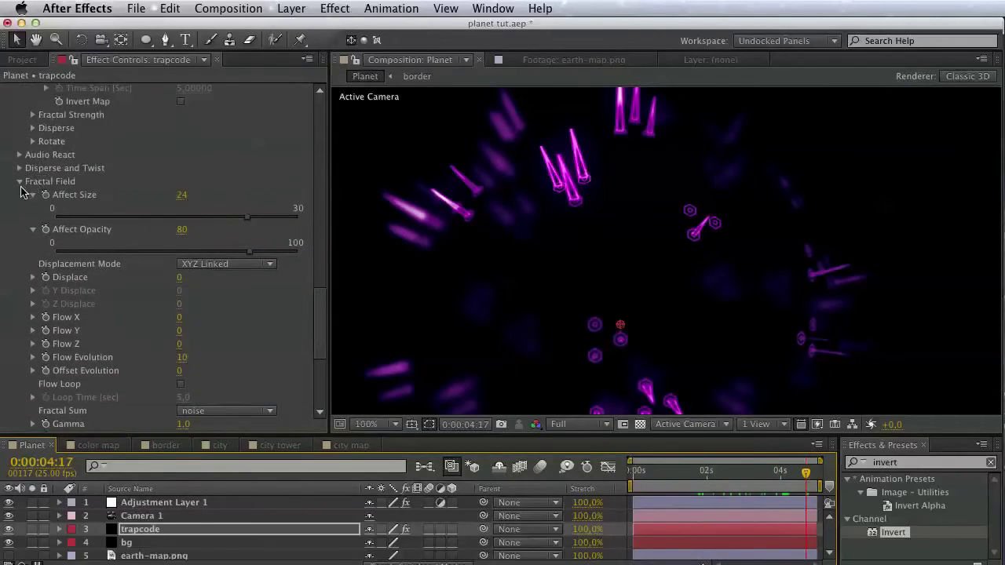
{"action": "scroll", "coordinate": [70, 218], "scroll_direction": "up", "scroll_amount": 4}
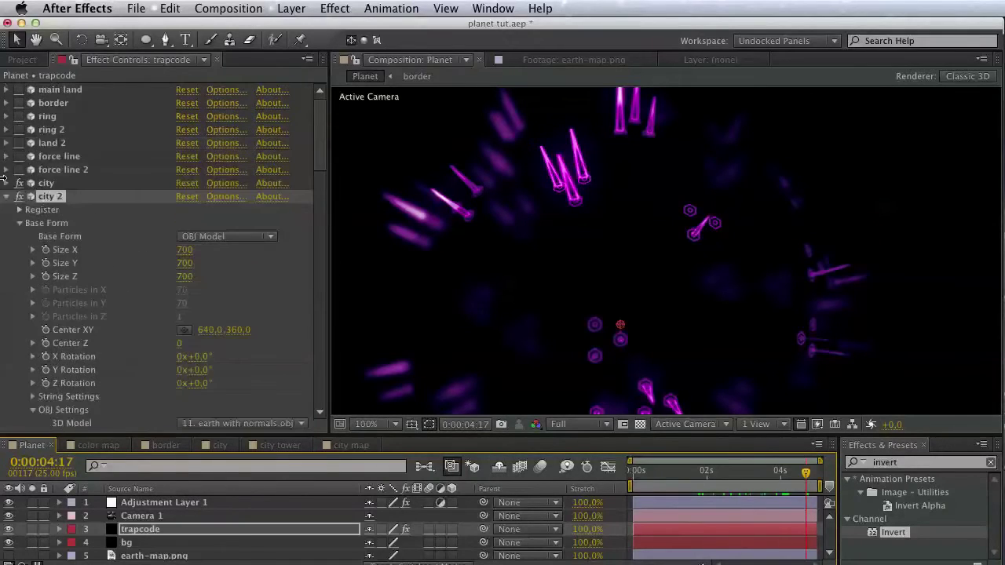
{"action": "left_click", "coordinate": [7, 196]}
{"action": "left_click", "coordinate": [19, 103]}
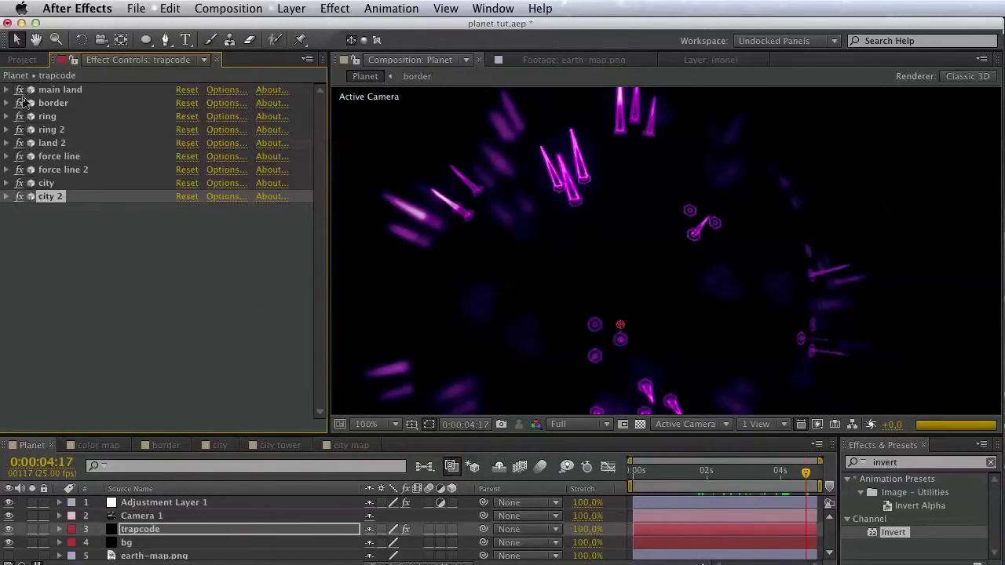
{"action": "left_click", "coordinate": [18, 90]}
{"action": "left_click_drag", "start_coordinate": [730, 217], "coordinate": [794, 266]}
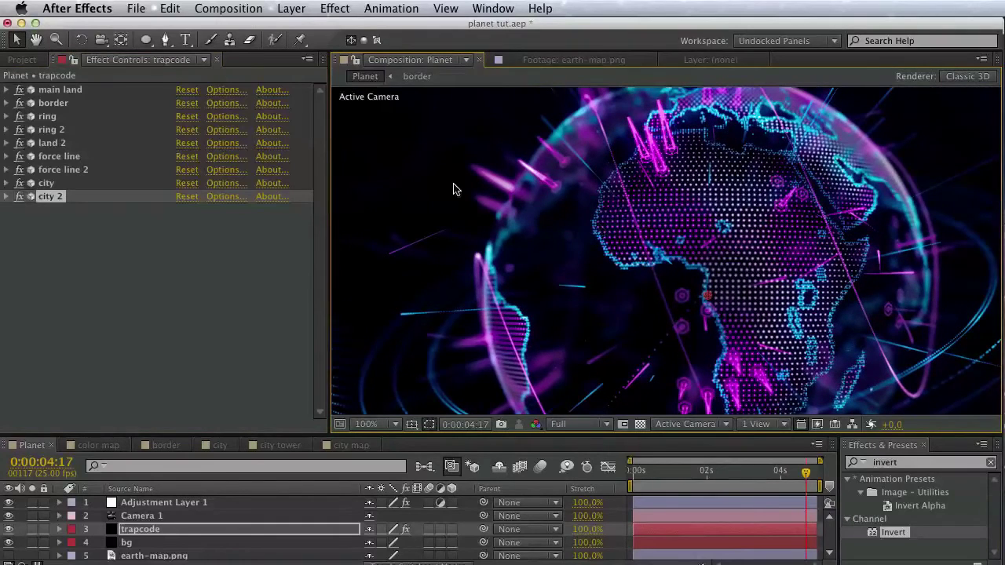
- Set the particle Size of the city 2 effect to 5 and save the project
{"action": "left_click", "coordinate": [6, 196]}
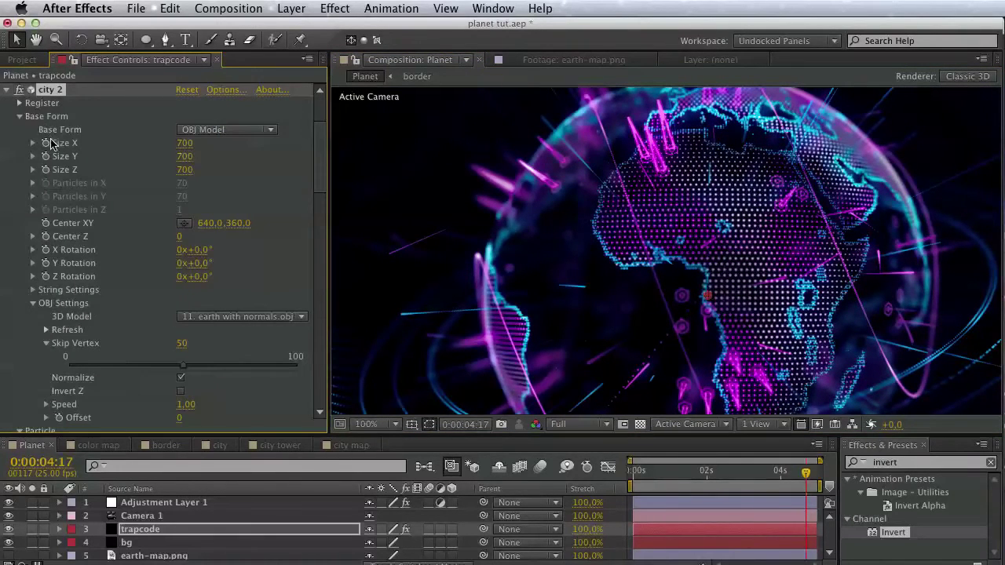
{"action": "scroll", "coordinate": [50, 143], "scroll_direction": "up", "scroll_amount": 3}
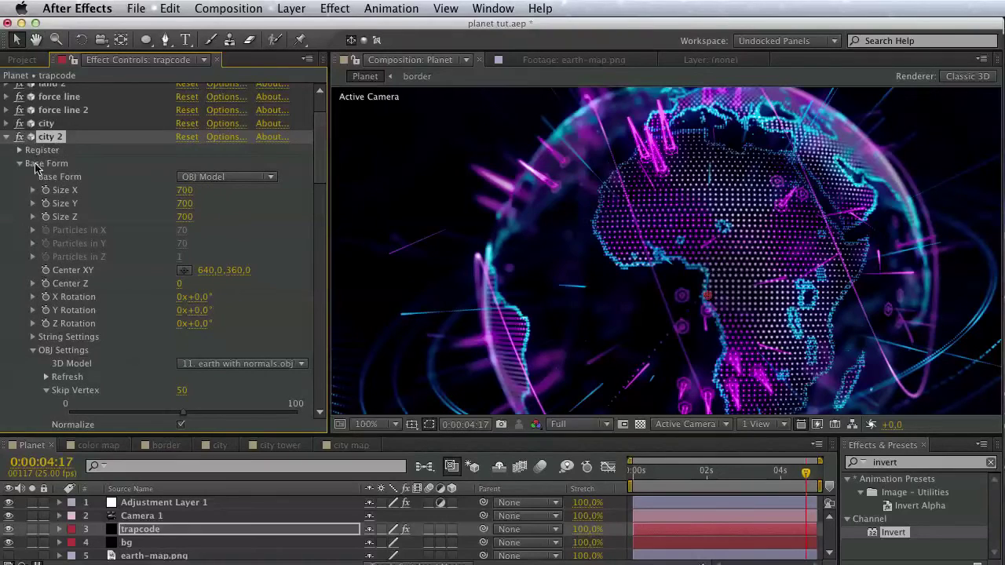
{"action": "left_click", "coordinate": [18, 163]}
{"action": "left_click", "coordinate": [21, 177]}
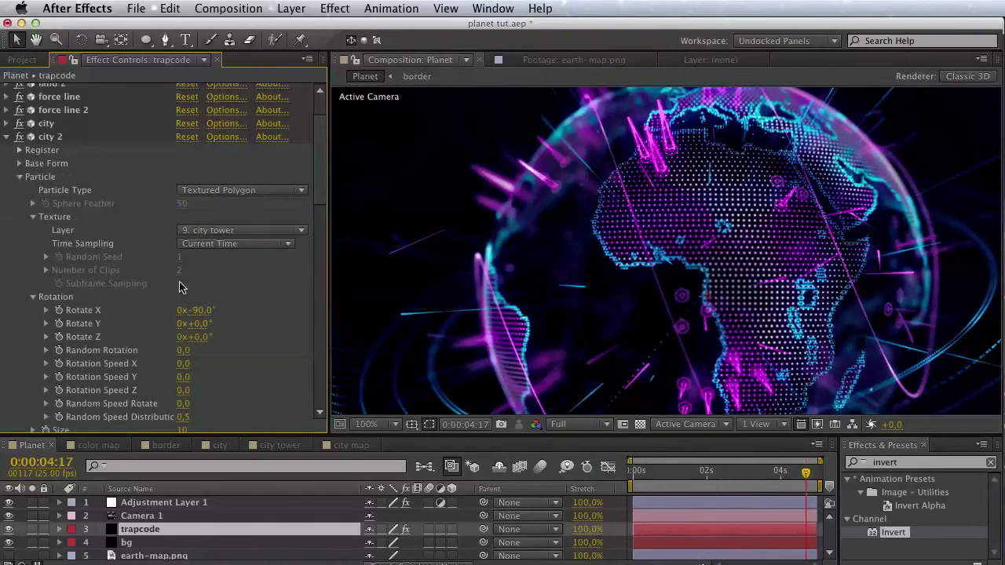
{"action": "left_click", "coordinate": [33, 217]}
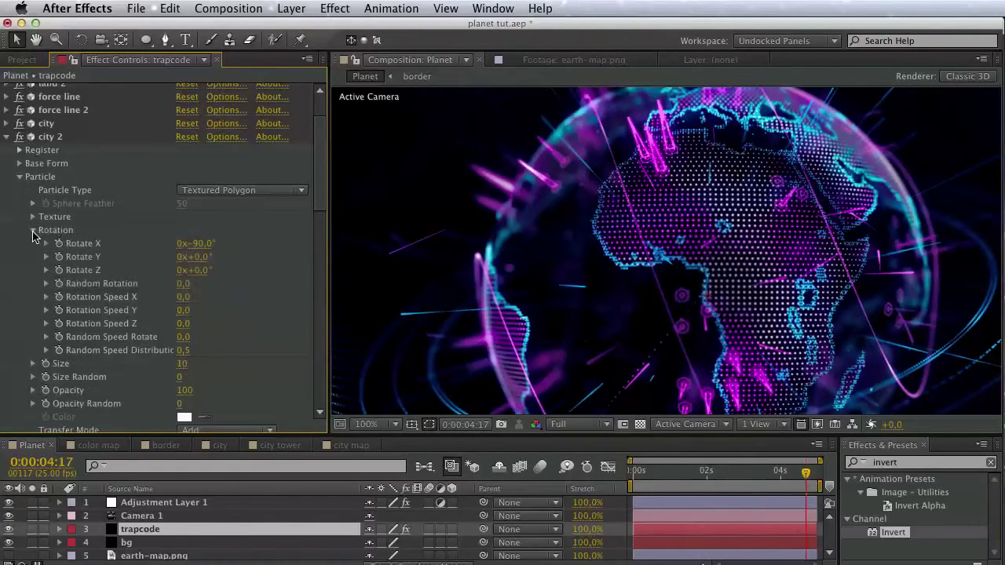
{"action": "left_click", "coordinate": [33, 230]}
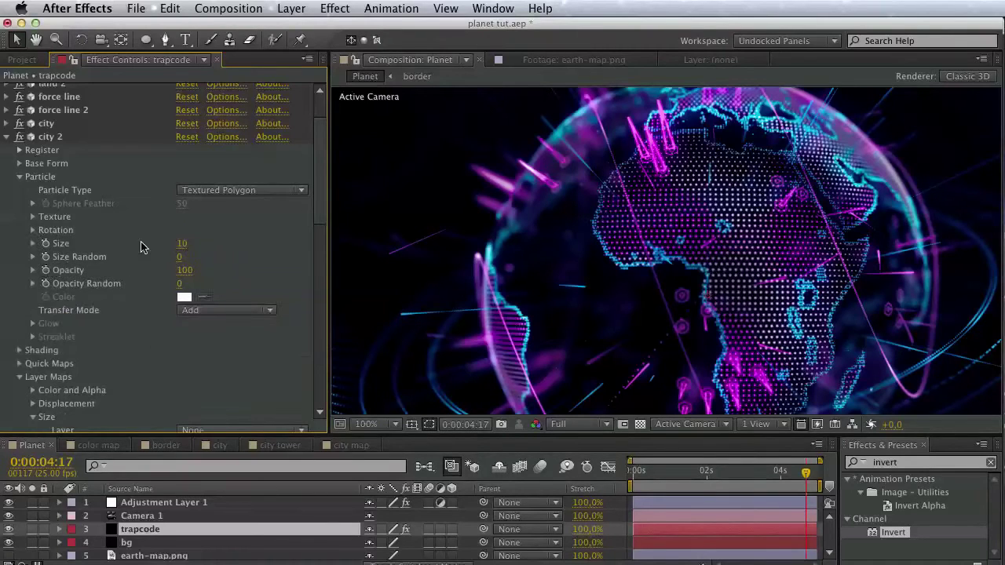
{"action": "left_click", "coordinate": [180, 244]}
{"action": "key", "text": "Return"}
{"action": "key", "text": "space"}
{"action": "left_click_drag", "start_coordinate": [649, 259], "coordinate": [547, 232]}
{"action": "key", "text": "v"}
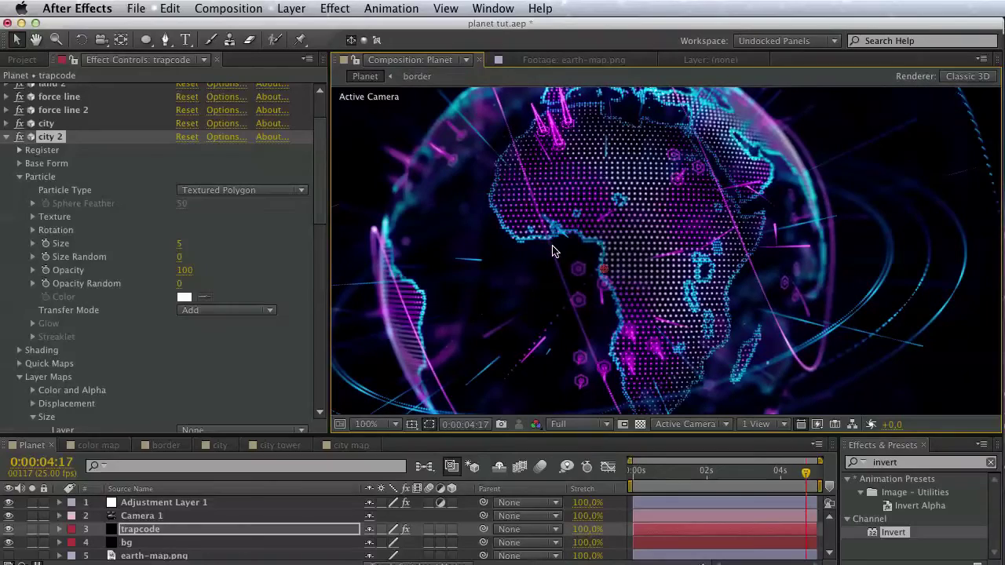
{"action": "key", "text": "super+s"}
{"action": "left_click_drag", "start_coordinate": [568, 326], "coordinate": [709, 411]}
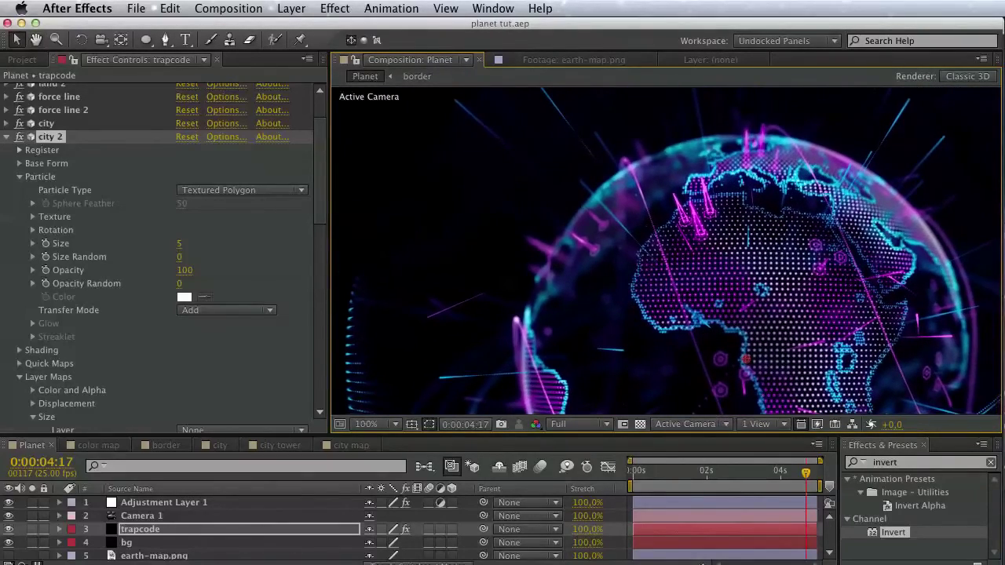
- Switch to QuickTime Player, scrub through the reference video trapcode planet bq.mov, and return to the After Effects composition
{"action": "key", "text": "super+Tab"}
{"action": "left_click_drag", "start_coordinate": [659, 354], "coordinate": [539, 81]}
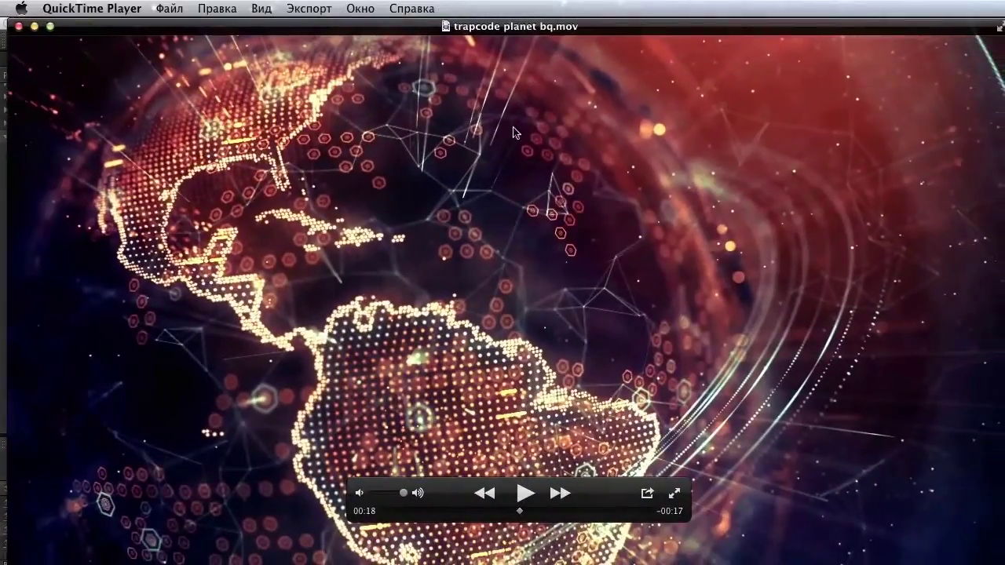
{"action": "left_click_drag", "start_coordinate": [520, 511], "coordinate": [555, 513]}
{"action": "key", "text": "super+m"}
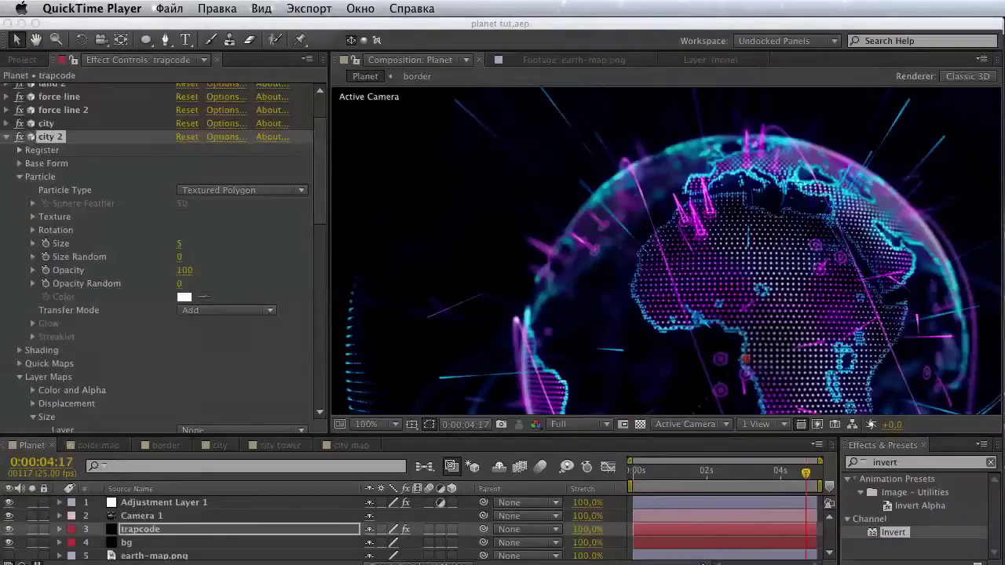
{"action": "left_click", "coordinate": [612, 305]}
{"action": "left_click_drag", "start_coordinate": [652, 315], "coordinate": [631, 278]}
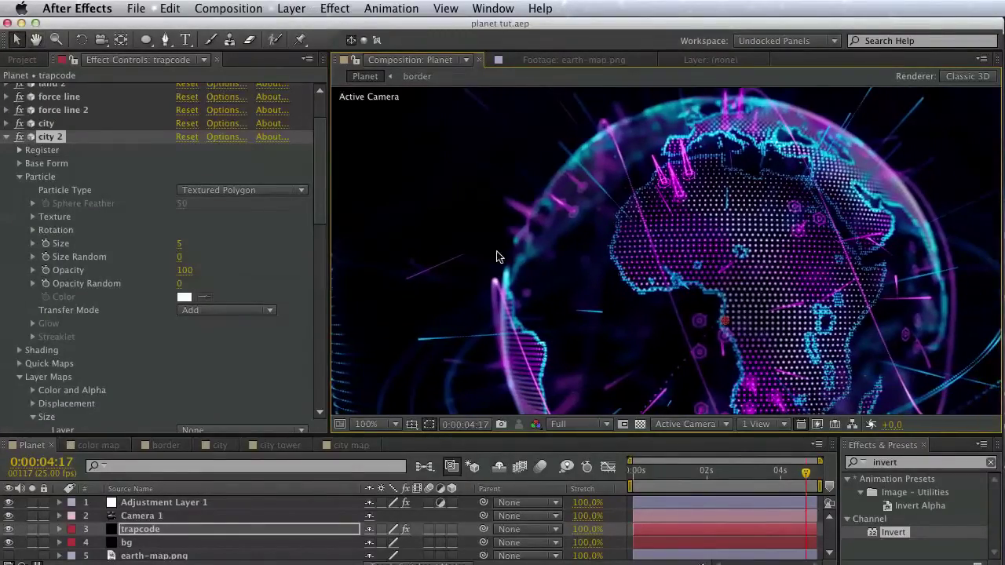
- Collapse the city 2 effect and duplicate the main land effect on the trapcode layer
{"action": "left_click", "coordinate": [7, 136]}
{"action": "left_click", "coordinate": [8, 138]}
{"action": "left_click", "coordinate": [69, 92]}
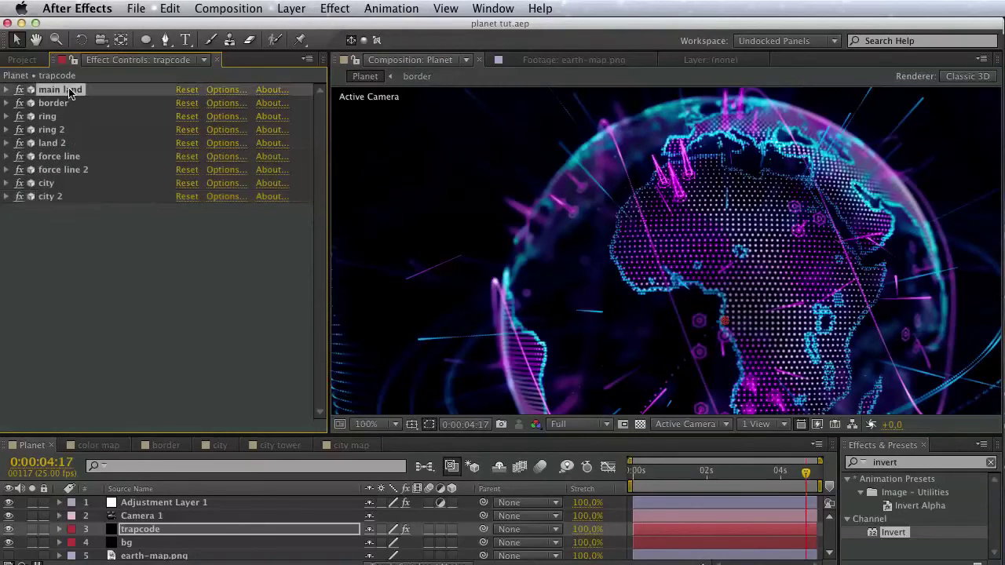
{"action": "left_click", "coordinate": [170, 8]}
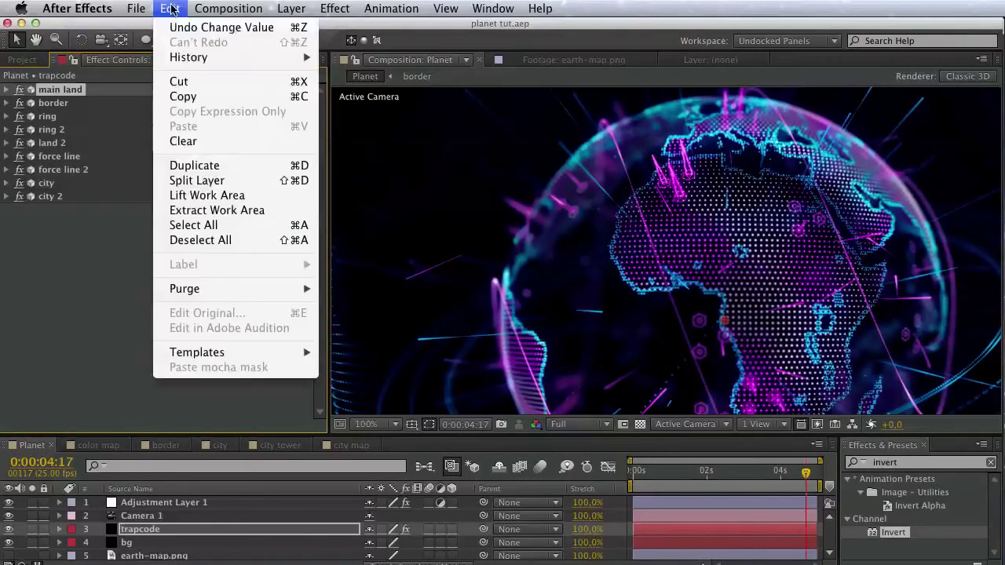
{"action": "left_click", "coordinate": [200, 164]}
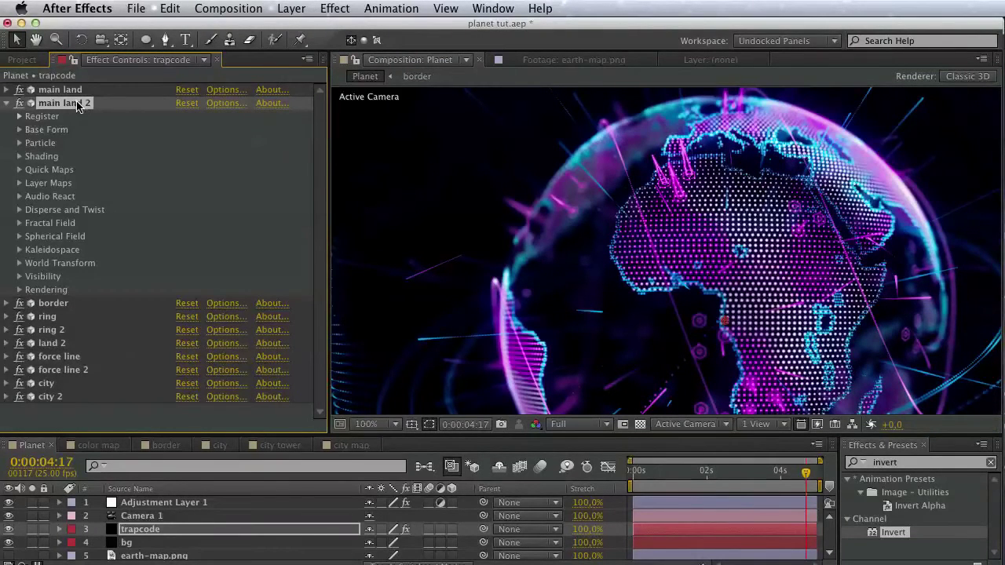
- Rename the duplicated main land effect as main land atmosphere
{"action": "key", "text": "Return"}
{"action": "left_click", "coordinate": [113, 106]}
{"action": "left_click_drag", "start_coordinate": [70, 106], "coordinate": [54, 103]}
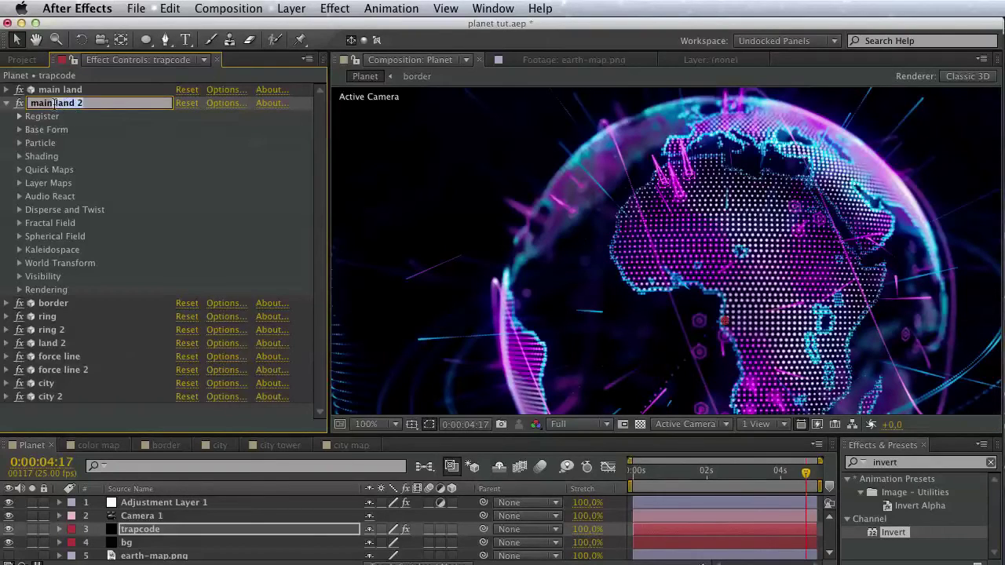
{"action": "left_click", "coordinate": [102, 101]}
{"action": "type", "text": "atmosphere"}
{"action": "key", "text": "Return"}
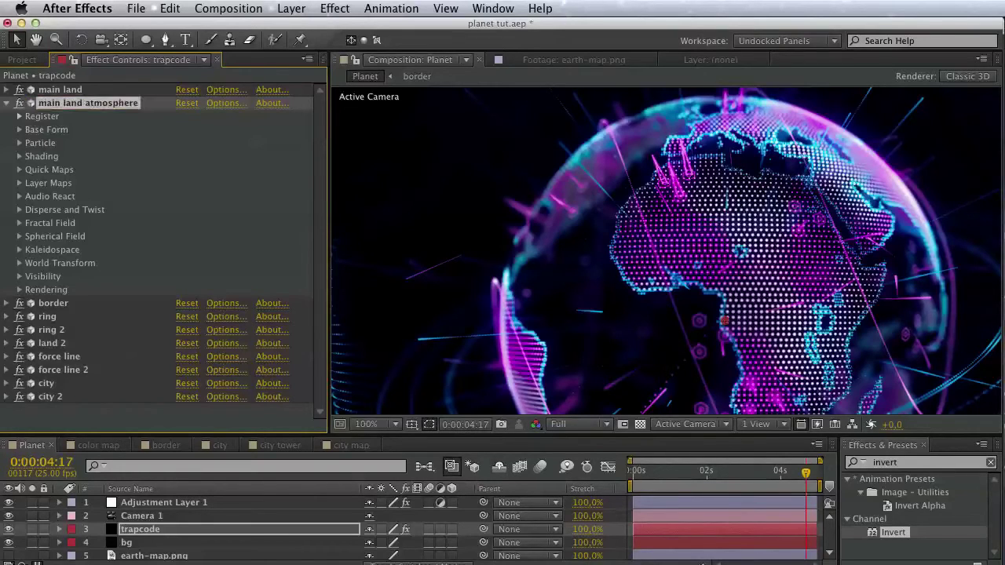
- Try a Twist of 2 on the main land atmosphere effect and reset it to 0
{"action": "left_click", "coordinate": [18, 211]}
{"action": "left_click_drag", "start_coordinate": [182, 238], "coordinate": [202, 237]}
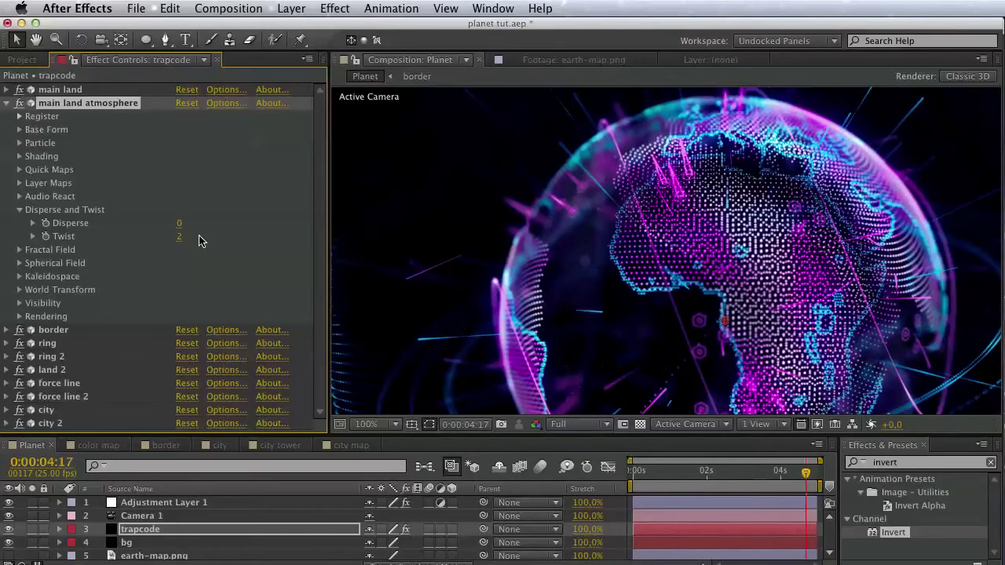
{"action": "left_click", "coordinate": [183, 238]}
{"action": "type", "text": "0"}
{"action": "key", "text": "Return"}
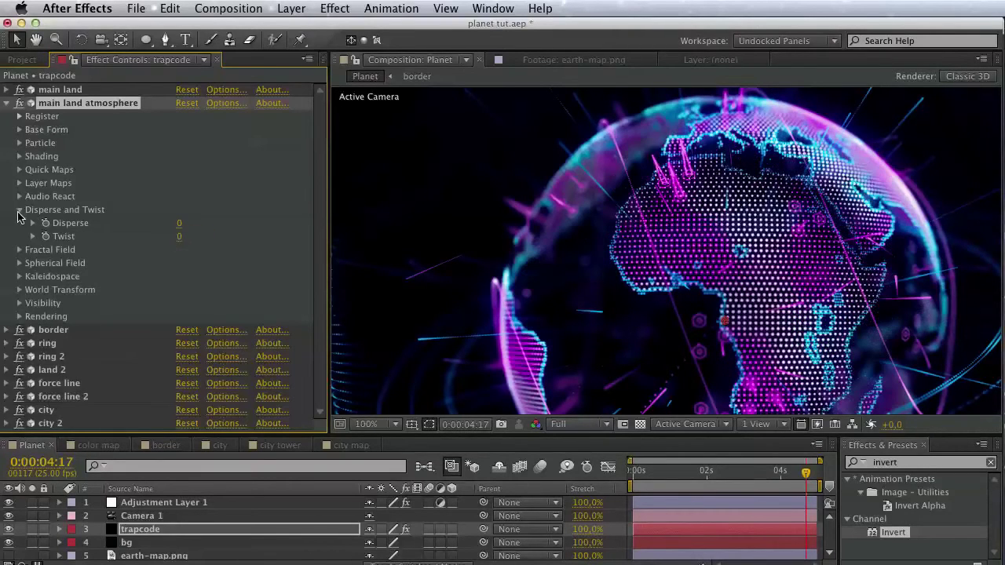
{"action": "left_click", "coordinate": [19, 211]}
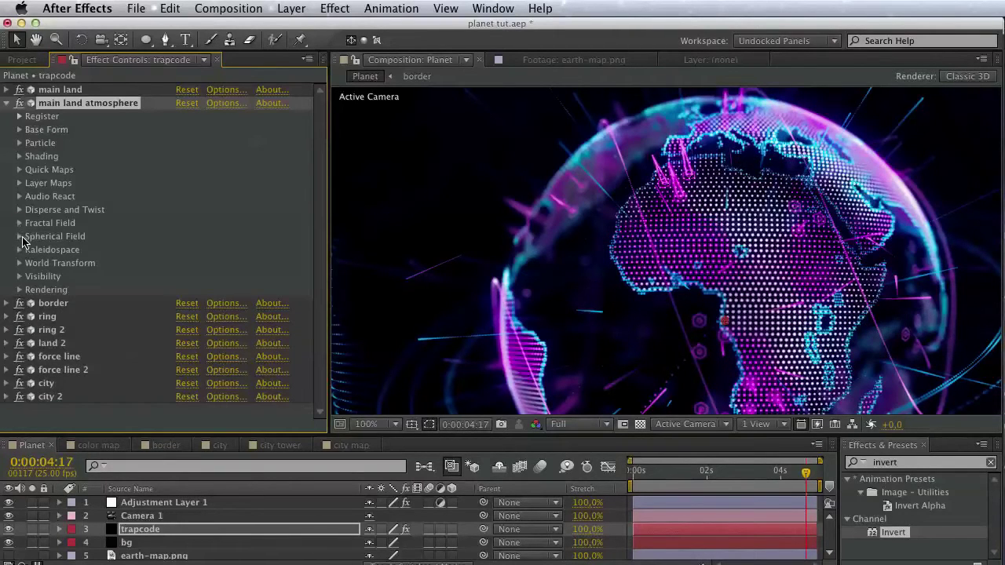
- Try the None Transfer Mode in main land atmosphere's Rendering settings and restore it to Normal
{"action": "left_click", "coordinate": [19, 237]}
{"action": "left_click", "coordinate": [19, 237]}
{"action": "left_click", "coordinate": [21, 289]}
{"action": "left_click", "coordinate": [194, 318]}
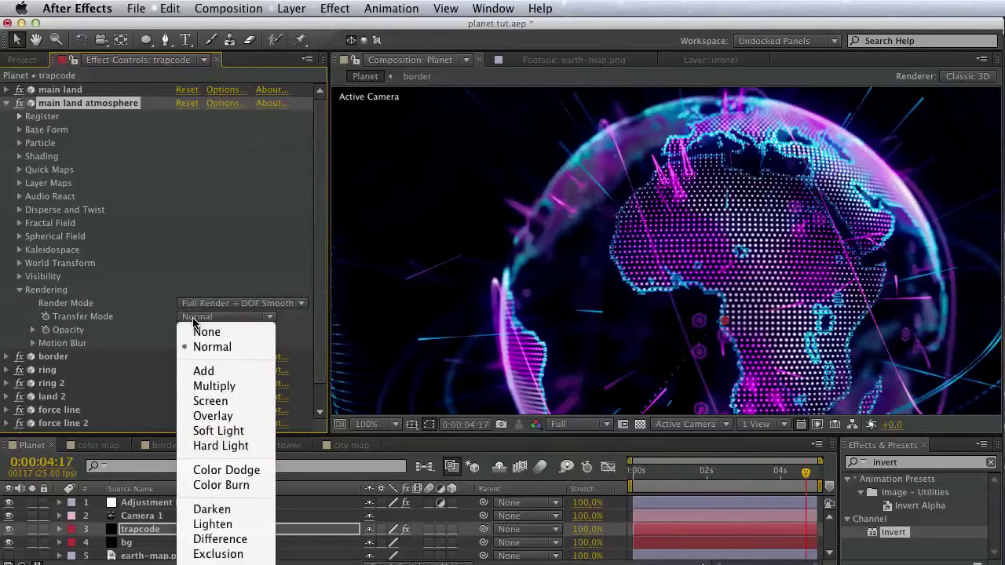
{"action": "left_click", "coordinate": [79, 317]}
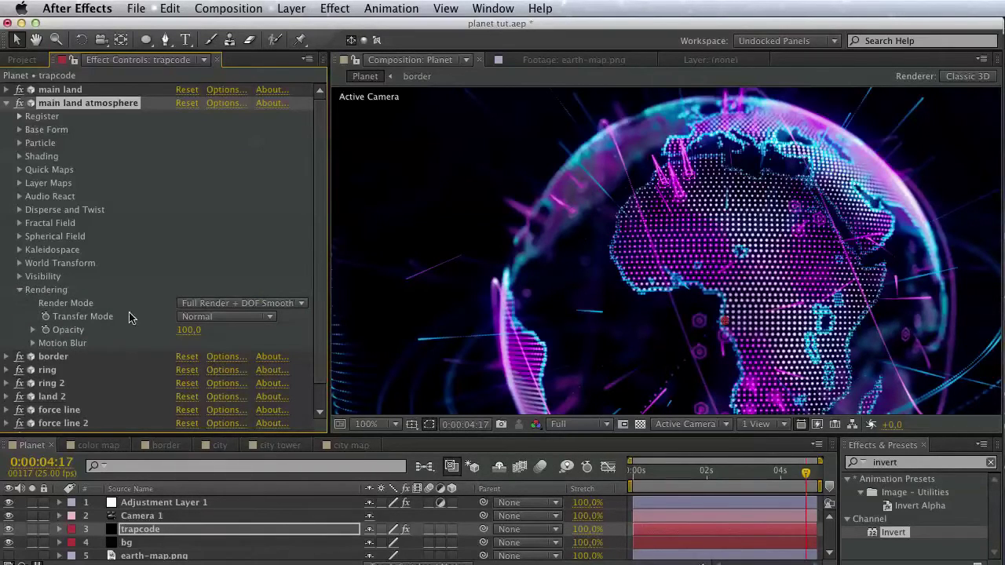
{"action": "left_click", "coordinate": [193, 317]}
{"action": "left_click", "coordinate": [195, 327]}
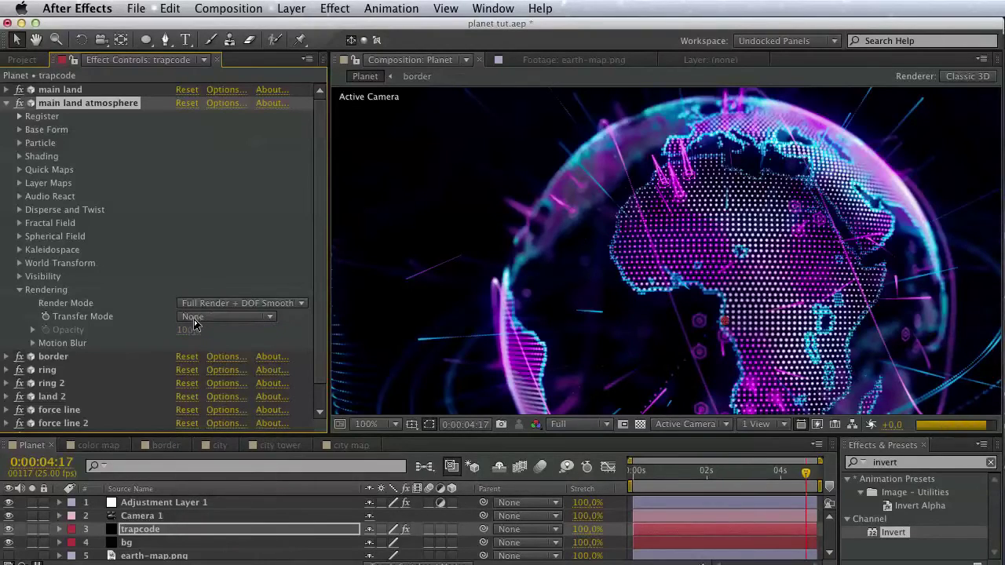
{"action": "left_click", "coordinate": [194, 317]}
{"action": "left_click", "coordinate": [196, 346]}
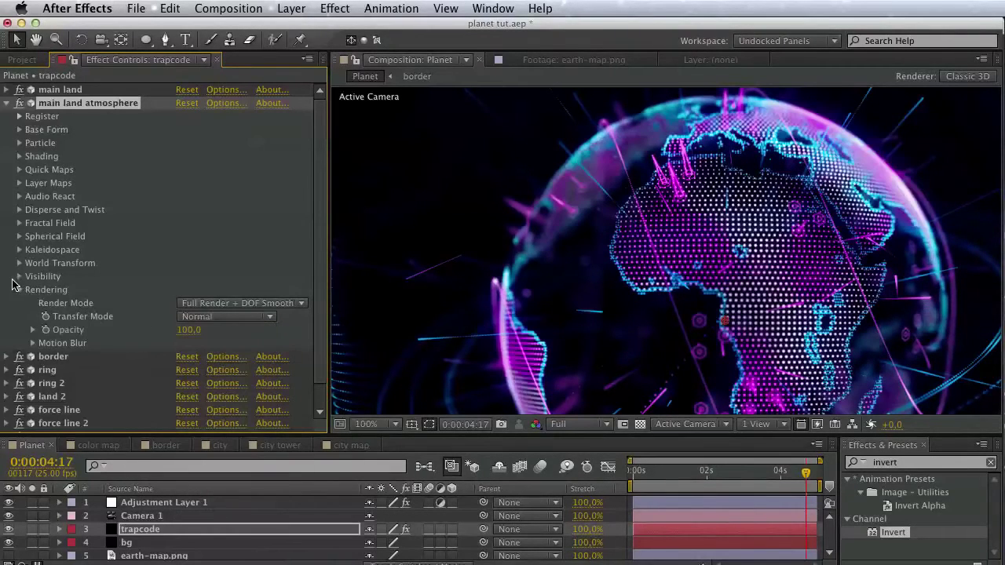
{"action": "left_click", "coordinate": [20, 290]}
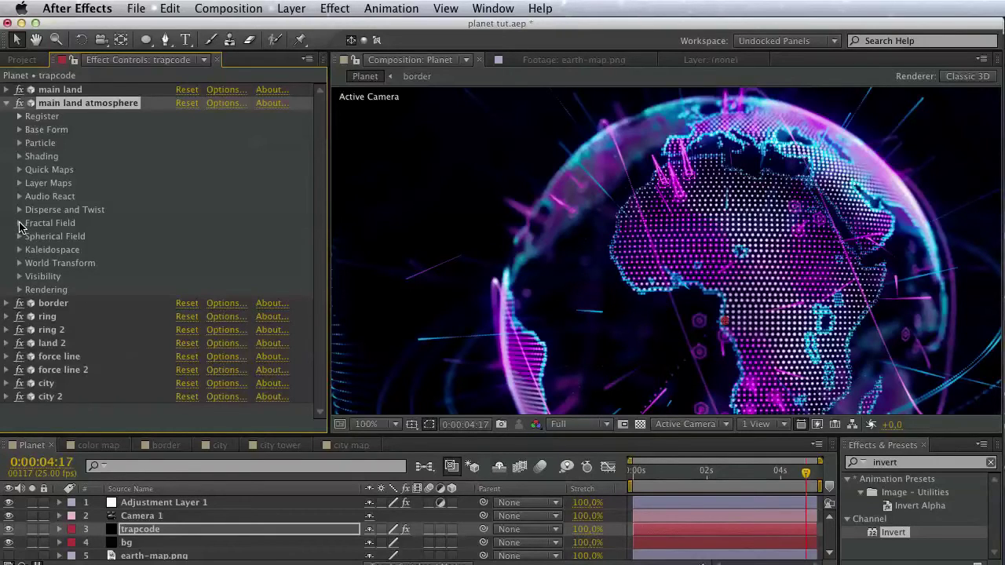
- Set the Color and Alpha layer map of the main land atmosphere effect to None
{"action": "left_click", "coordinate": [19, 184]}
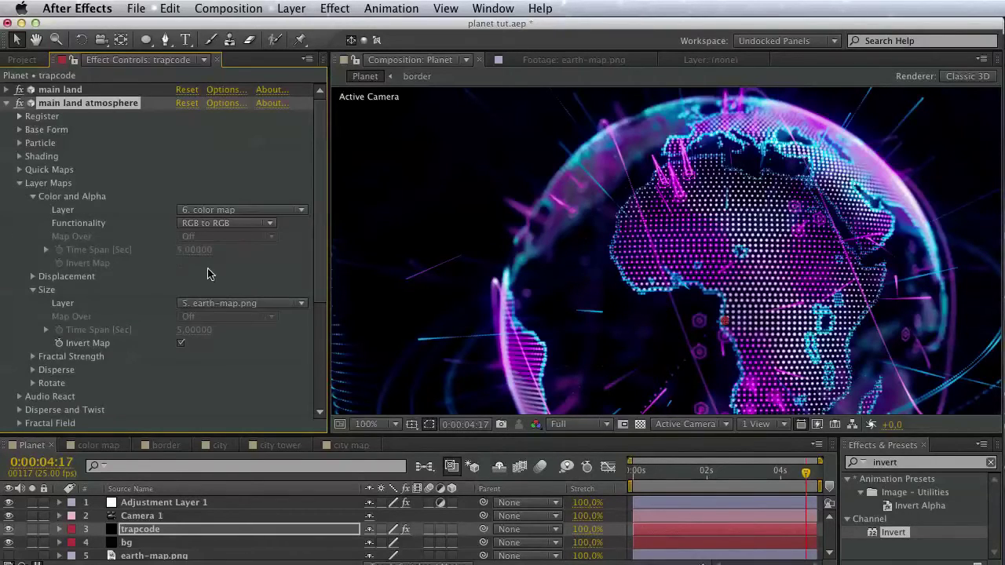
{"action": "left_click", "coordinate": [200, 211]}
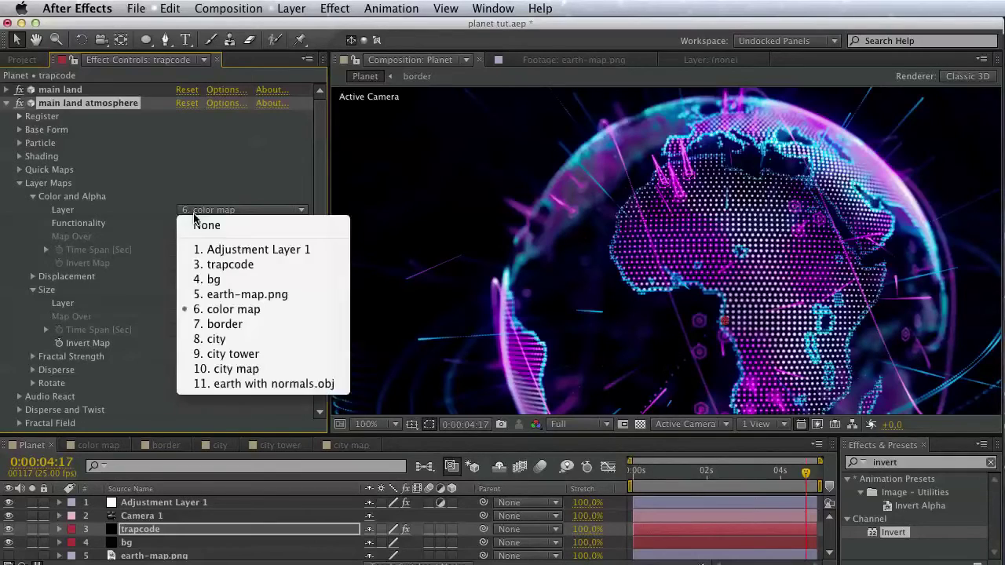
{"action": "left_click", "coordinate": [200, 220]}
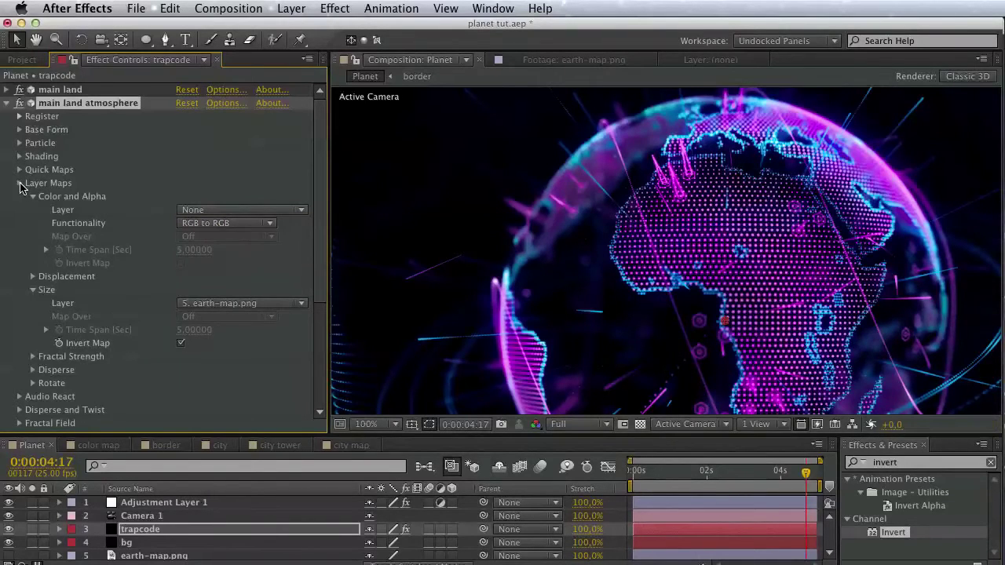
{"action": "left_click", "coordinate": [19, 183]}
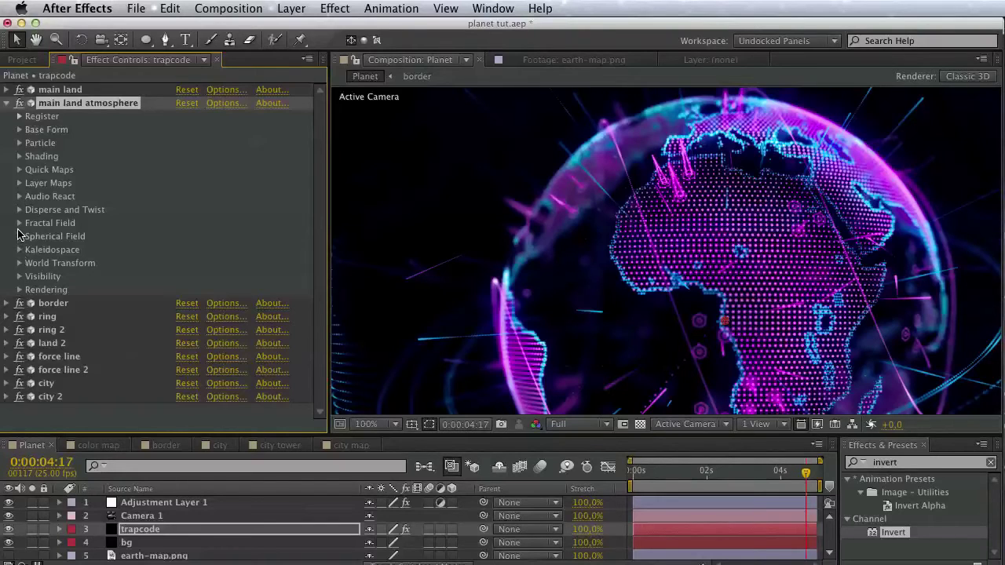
- Set Displace to 500 in the Fractal Field of the main land atmosphere effect
{"action": "left_click", "coordinate": [19, 224]}
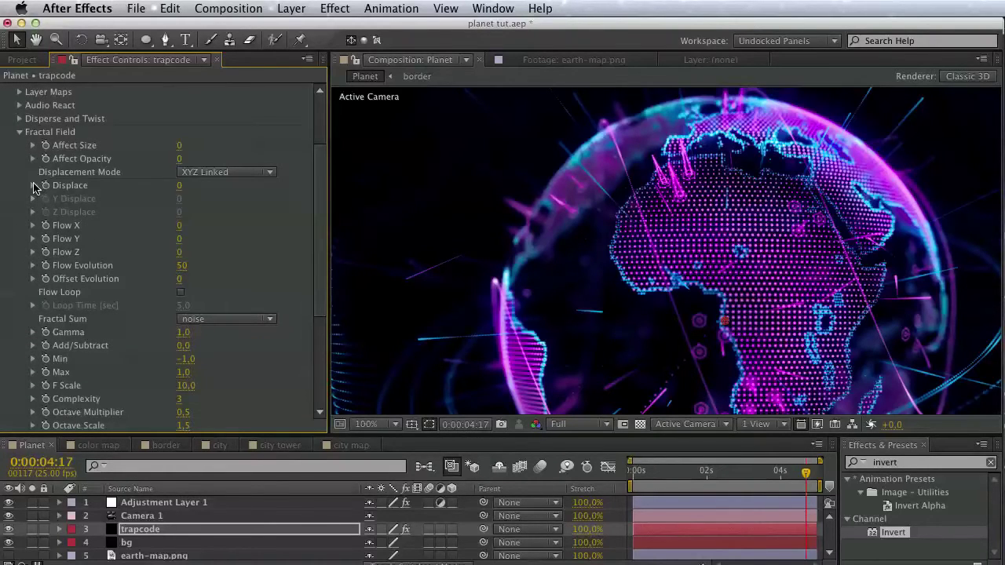
{"action": "left_click", "coordinate": [178, 187]}
{"action": "type", "text": "500"}
{"action": "key", "text": "Return"}
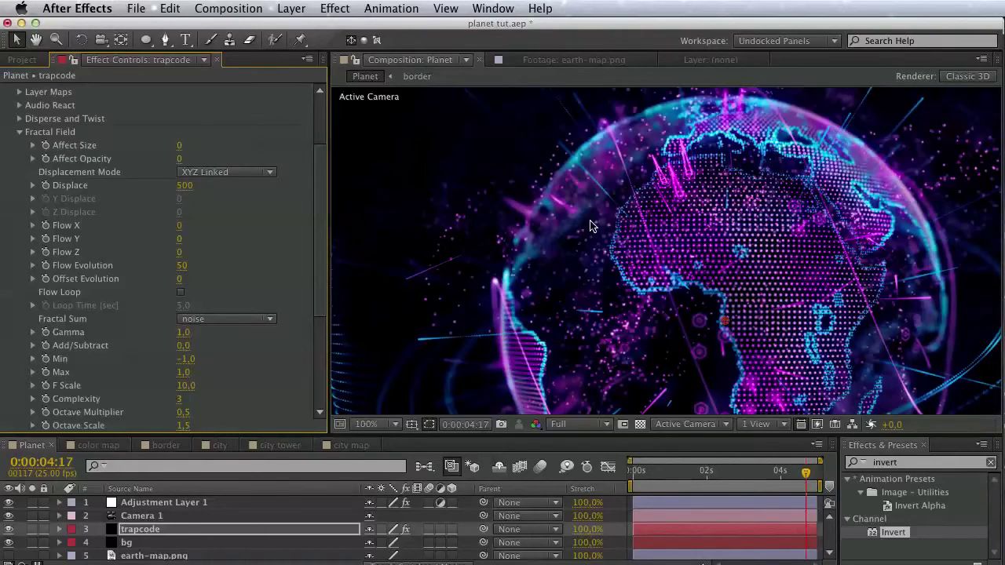
- Collapse main land atmosphere and disable the border, ring, ring 2, land 2, force line, force line 2, city and city 2 effects
{"action": "scroll", "coordinate": [24, 137], "scroll_direction": "up", "scroll_amount": 4}
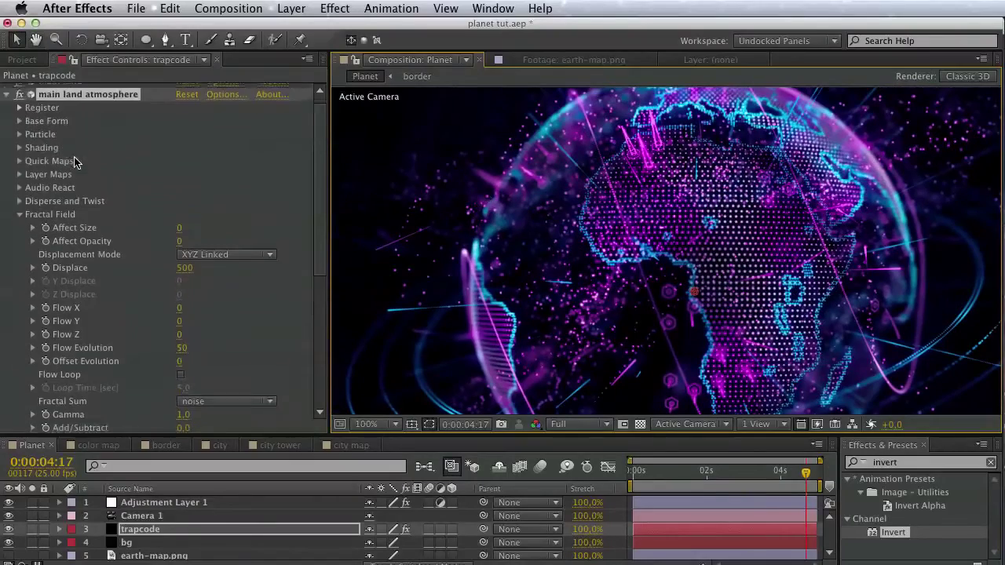
{"action": "left_click", "coordinate": [6, 103]}
{"action": "left_click_drag", "start_coordinate": [19, 116], "coordinate": [19, 210]}
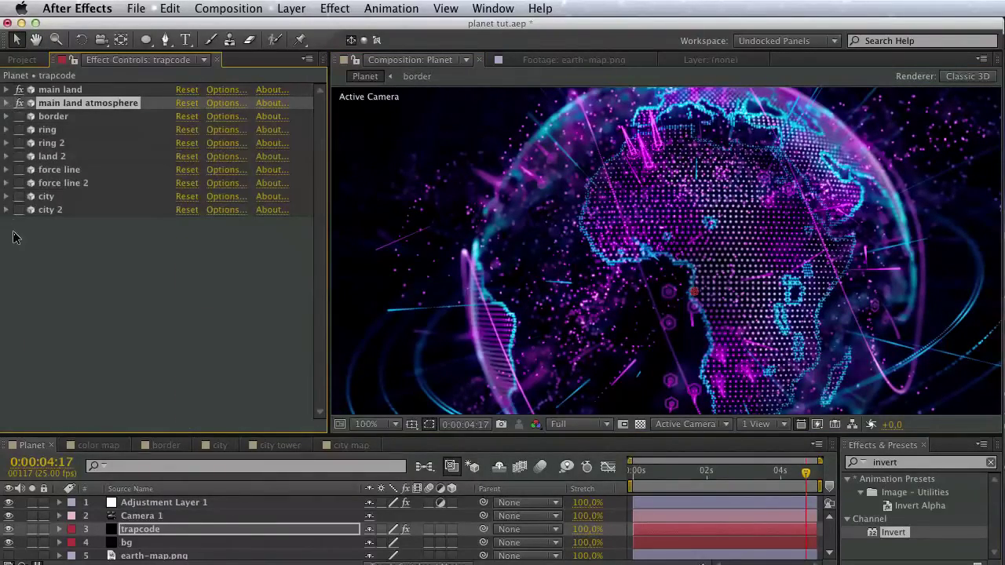
{"action": "mouse_move", "coordinate": [621, 269]}
{"action": "left_mouse_down"}
{"action": "mouse_move", "coordinate": [570, 242]}
{"action": "mouse_move", "coordinate": [420, 365]}
{"action": "left_mouse_up"}
{"action": "key", "text": "v"}
- Set the Fractal Field's Displacement Mode to Radial for main land atmosphere
{"action": "left_click", "coordinate": [6, 102]}
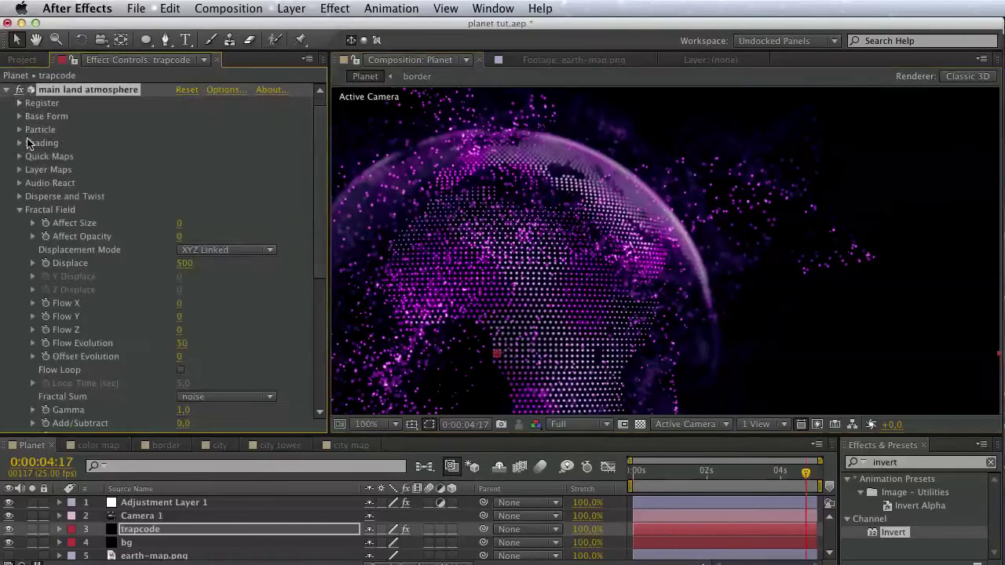
{"action": "left_click", "coordinate": [246, 253]}
{"action": "left_click", "coordinate": [245, 294]}
{"action": "key", "text": "h"}
{"action": "left_click_drag", "start_coordinate": [559, 320], "coordinate": [804, 192]}
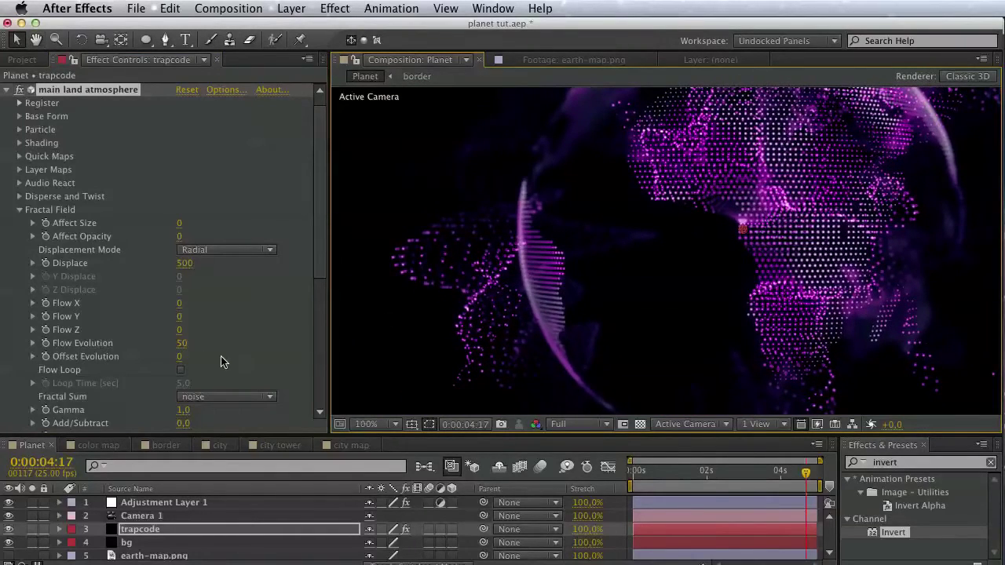
- Set the Fractal Field's Min to 0 and Displace to 600 for main land atmosphere
{"action": "scroll", "coordinate": [187, 359], "scroll_direction": "down", "scroll_amount": 5}
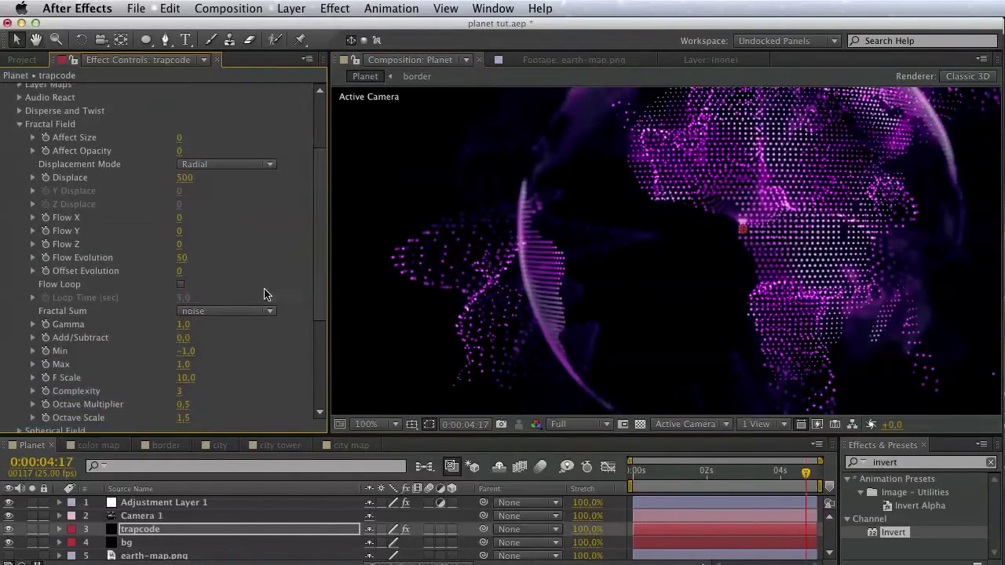
{"action": "left_click", "coordinate": [187, 351]}
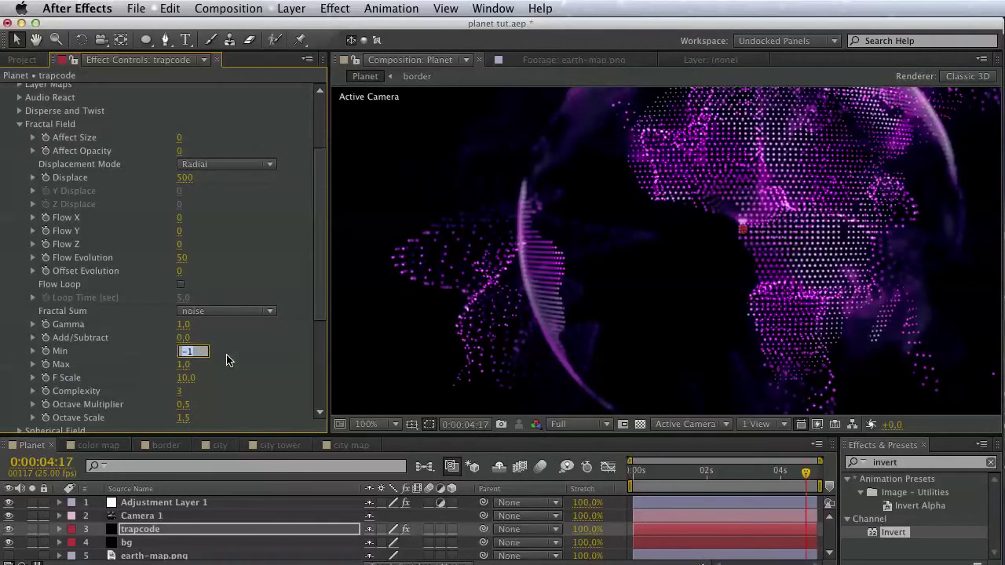
{"action": "type", "text": "0"}
{"action": "key", "text": "Return"}
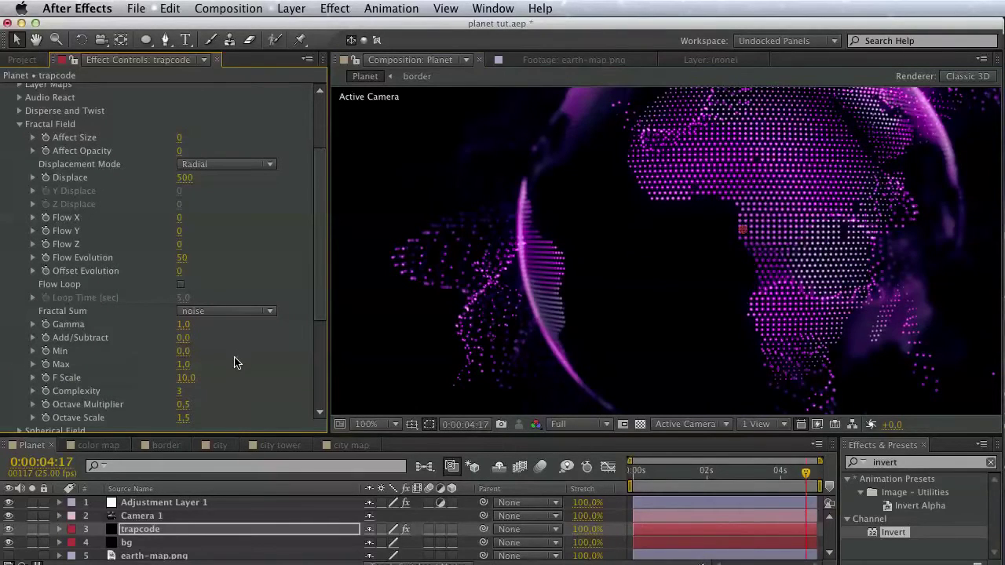
{"action": "scroll", "coordinate": [228, 270], "scroll_direction": "up", "scroll_amount": 5}
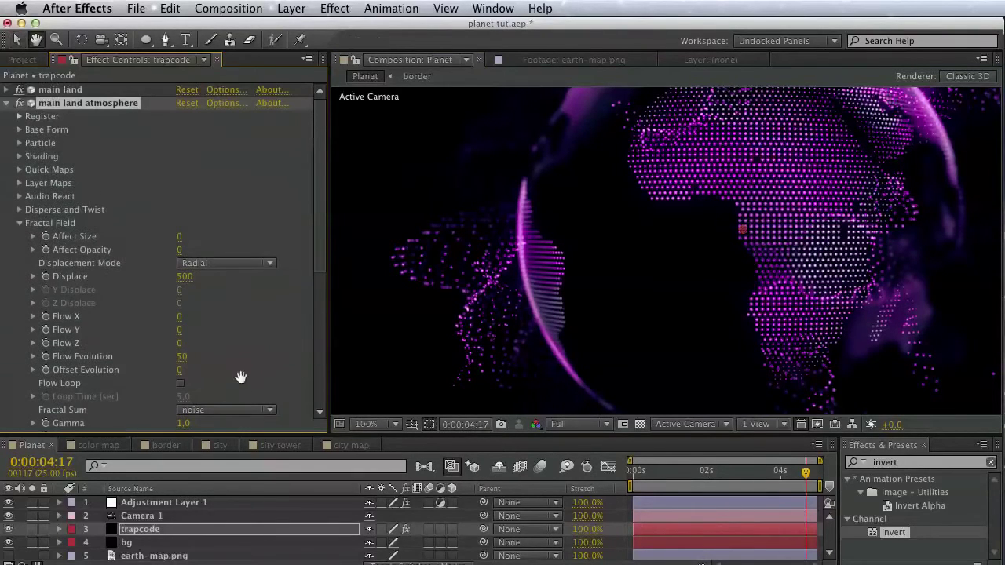
{"action": "left_click", "coordinate": [188, 276]}
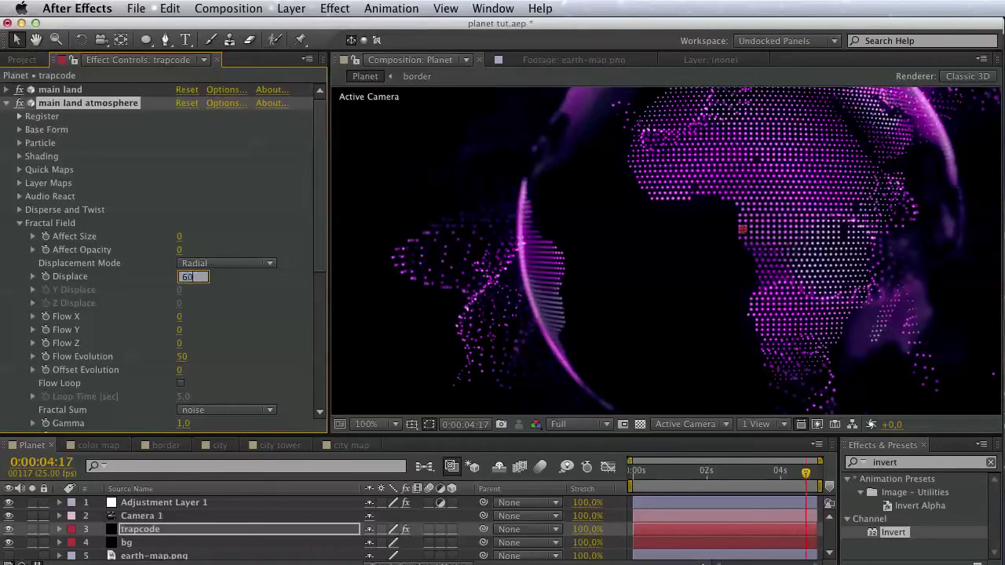
{"action": "key", "text": "Return"}
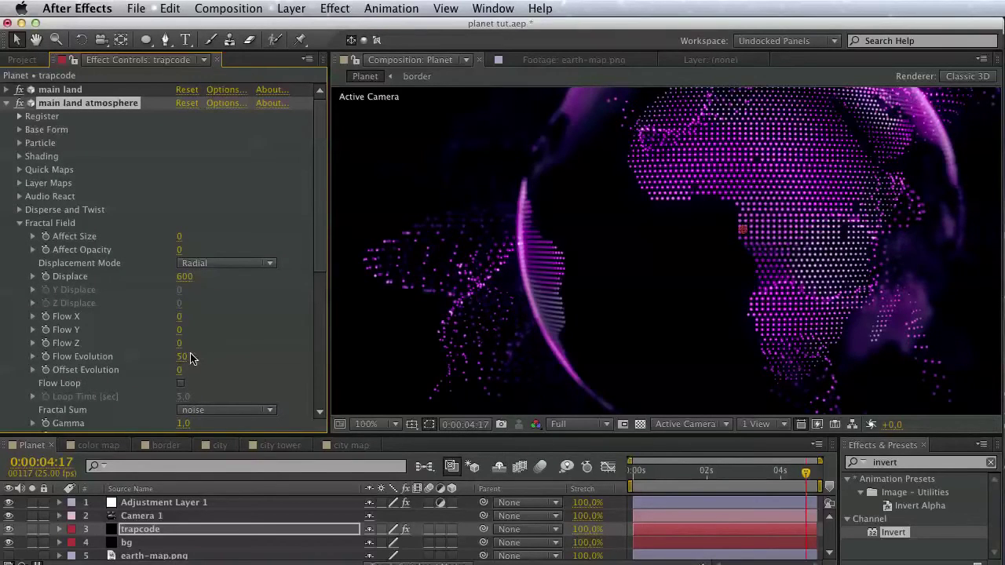
- Raise the Fractal Field's F Scale to 56.8 for main land atmosphere and collapse the Fractal Field settings
{"action": "scroll", "coordinate": [238, 244], "scroll_direction": "down", "scroll_amount": 5}
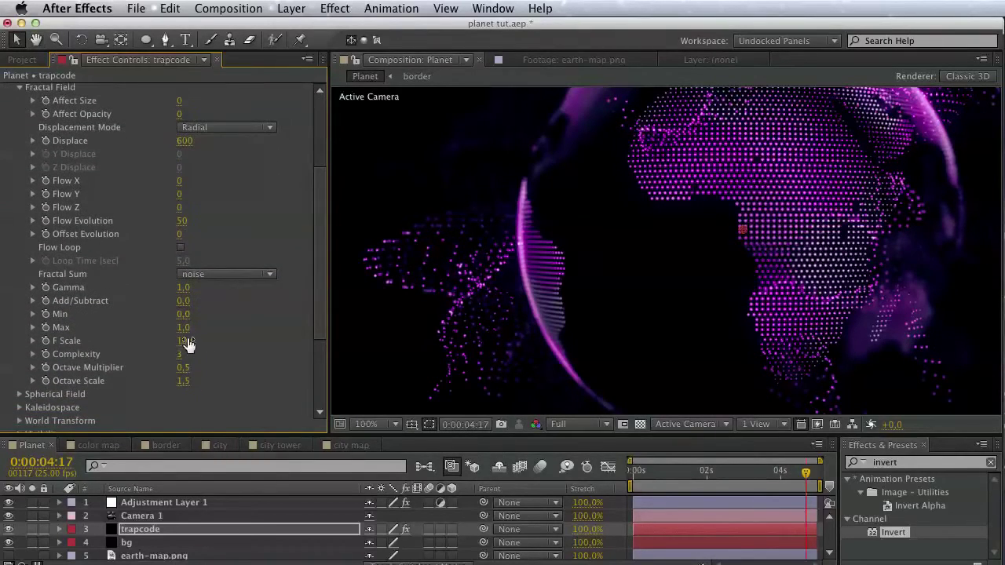
{"action": "left_click", "coordinate": [33, 340]}
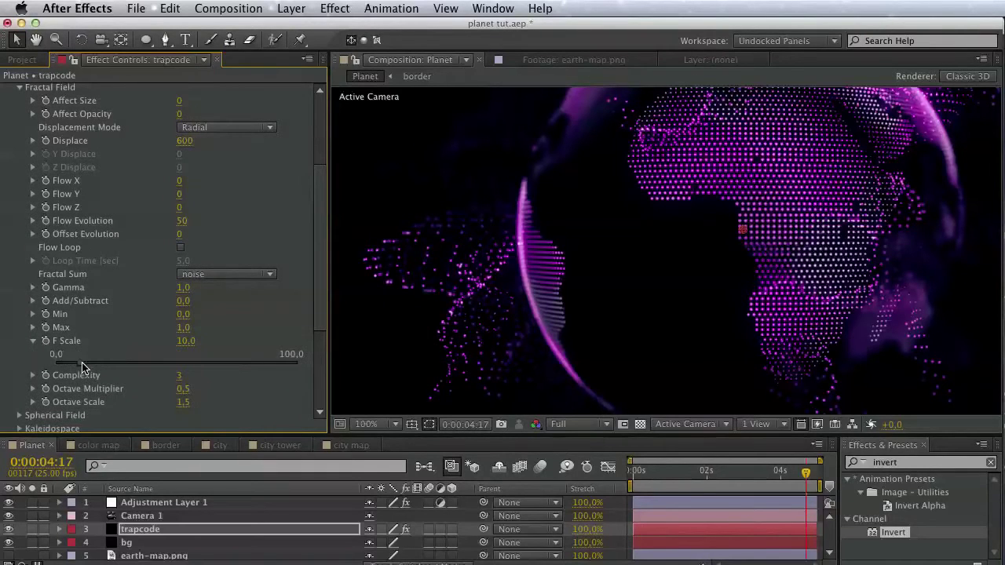
{"action": "left_click_drag", "start_coordinate": [80, 363], "coordinate": [193, 367]}
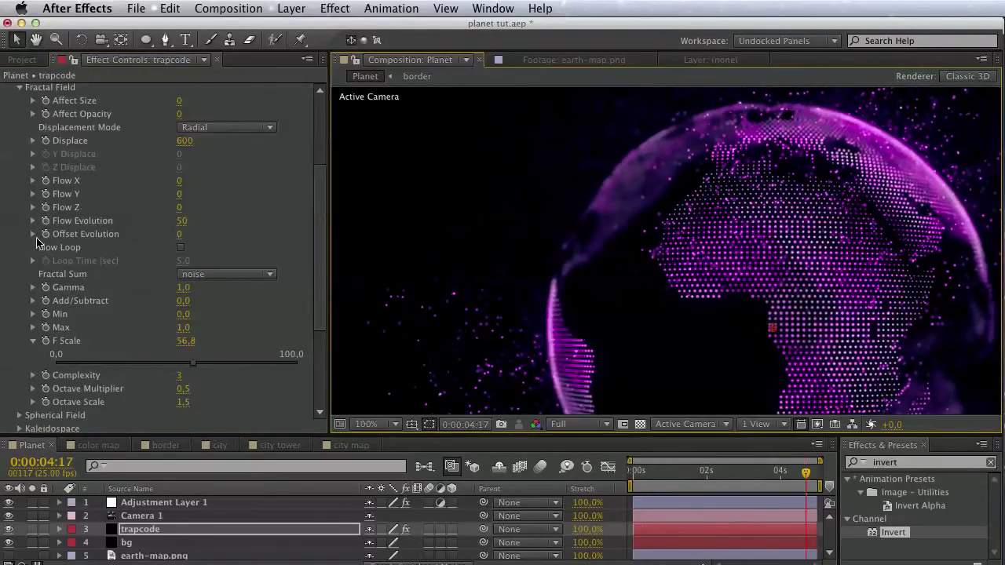
{"action": "scroll", "coordinate": [31, 228], "scroll_direction": "up", "scroll_amount": 5}
{"action": "left_click", "coordinate": [18, 206]}
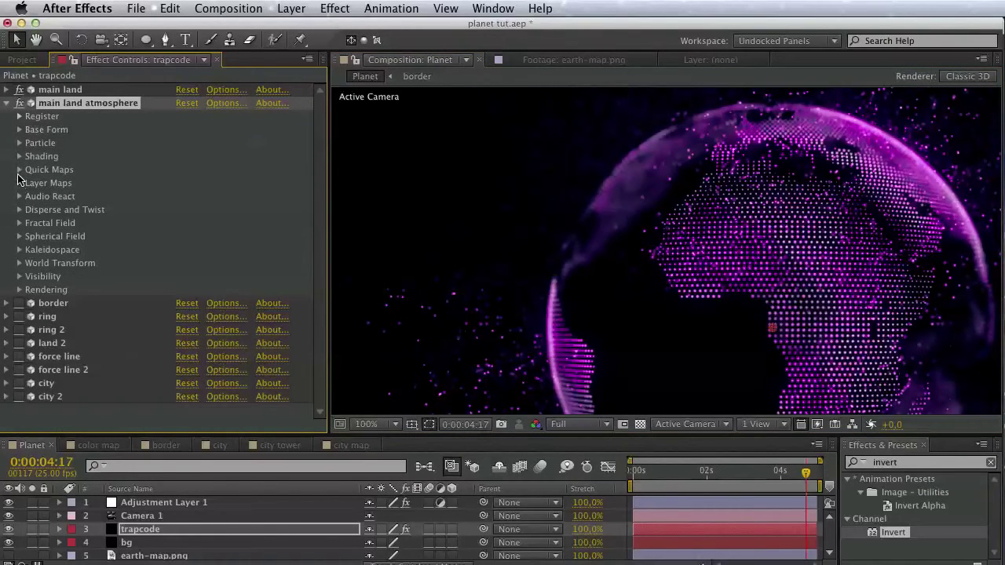
- Set the Sphere Feather of the main land atmosphere particles to 0 and reduce their Size
{"action": "left_click", "coordinate": [19, 143]}
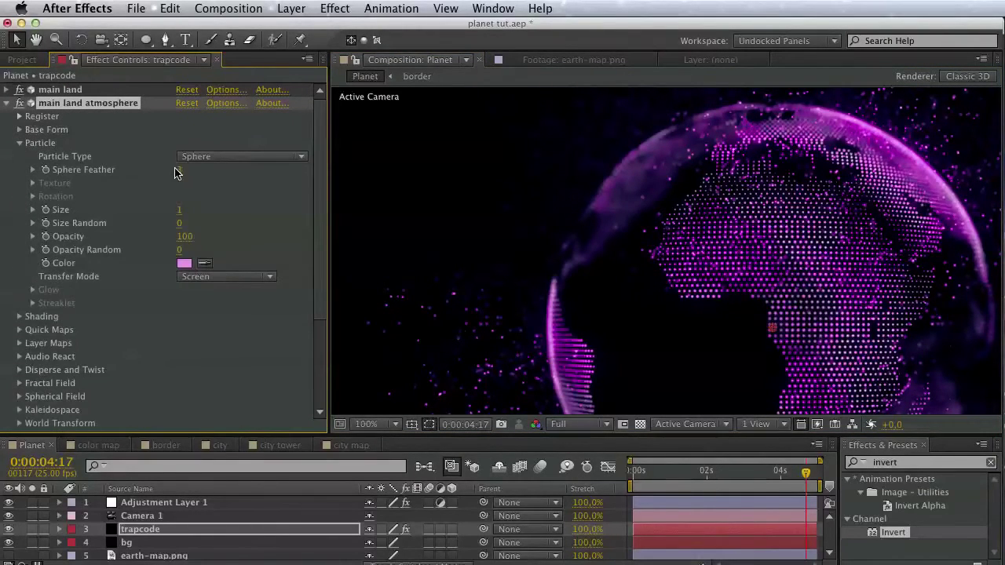
{"action": "left_click", "coordinate": [184, 171]}
{"action": "type", "text": "0"}
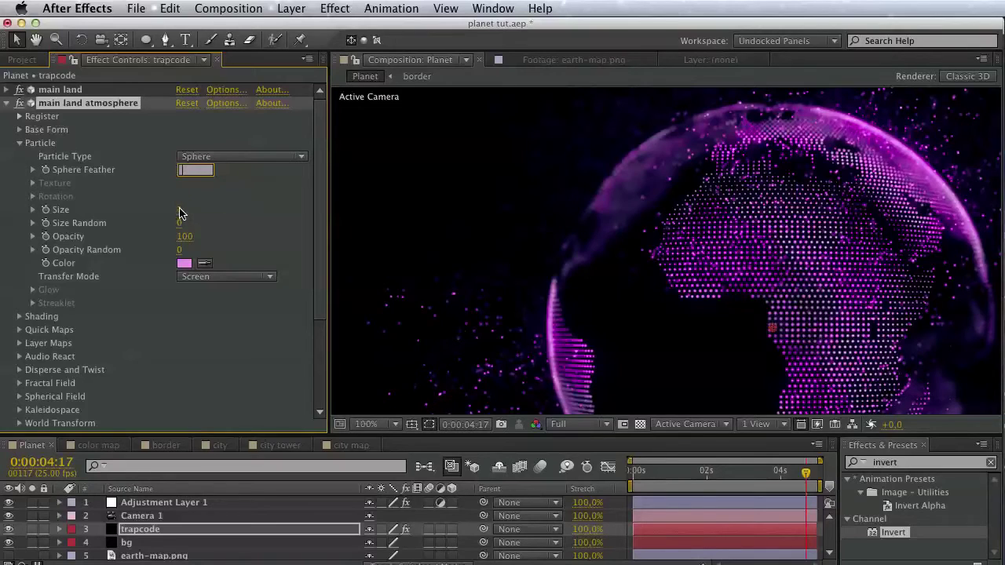
{"action": "type", "text": "0"}
{"action": "key", "text": "Return"}
{"action": "left_click", "coordinate": [180, 232]}
{"action": "type", "text": "0"}
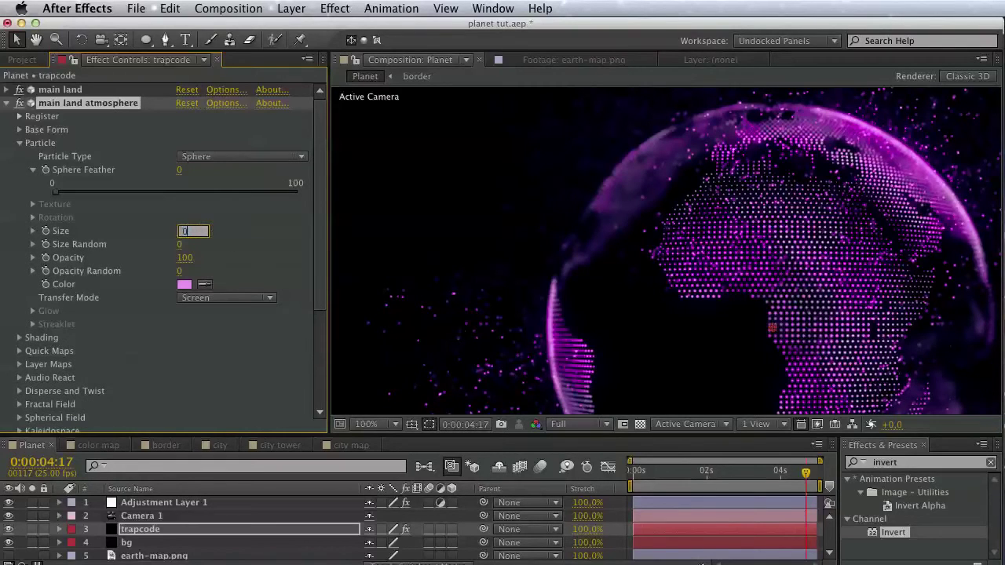
{"action": "key", "text": "Return"}
{"action": "left_click", "coordinate": [235, 242]}
{"action": "key", "text": "space"}
{"action": "mouse_move", "coordinate": [510, 312]}
{"action": "left_mouse_down"}
{"action": "mouse_move", "coordinate": [545, 244]}
{"action": "mouse_move", "coordinate": [502, 235]}
{"action": "mouse_move", "coordinate": [468, 278]}
{"action": "mouse_move", "coordinate": [520, 309]}
{"action": "left_mouse_up"}
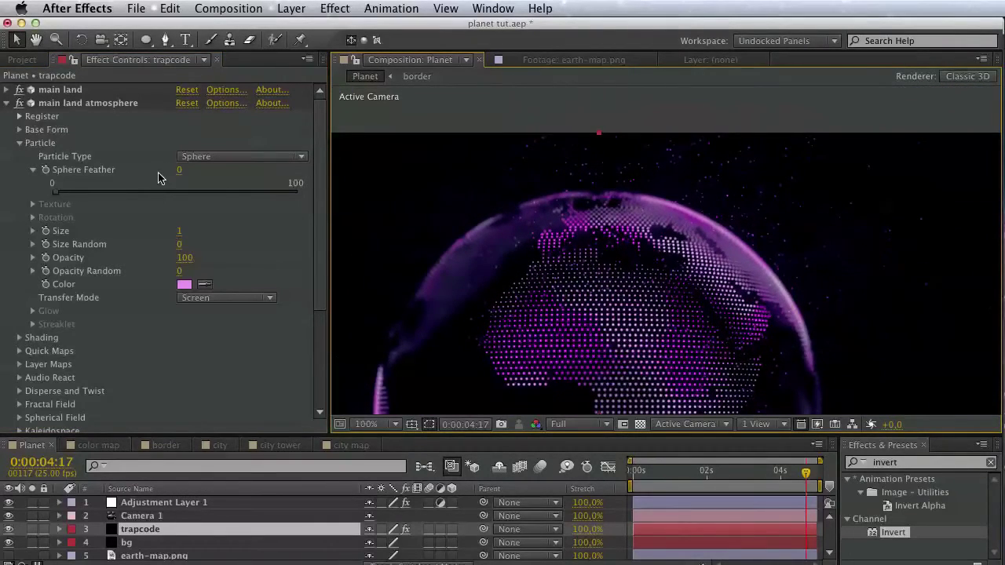
- Duplicate the main land atmosphere effect and place the collapsed copy directly below land 2
{"action": "left_click", "coordinate": [6, 103]}
{"action": "left_click", "coordinate": [169, 8]}
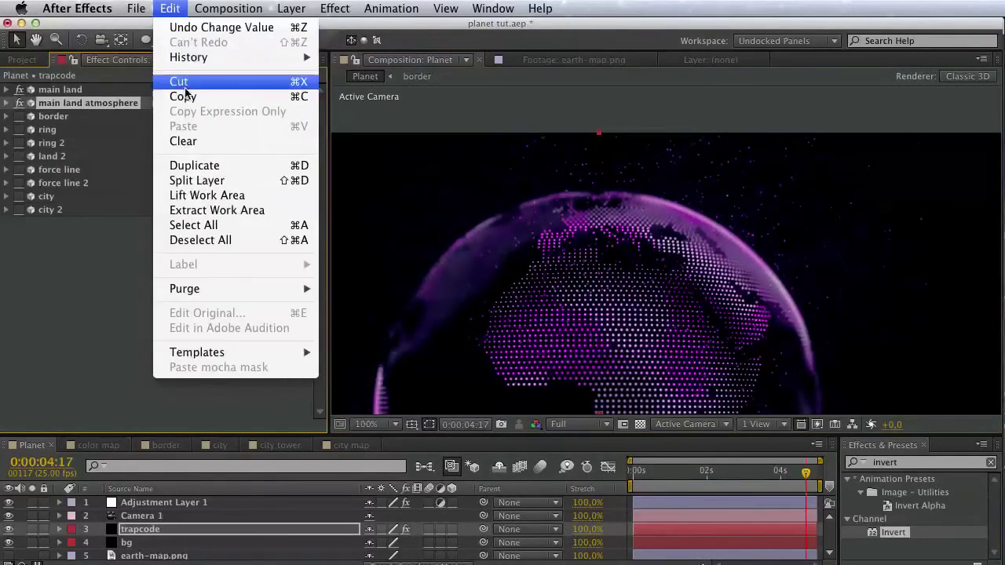
{"action": "left_click", "coordinate": [204, 165]}
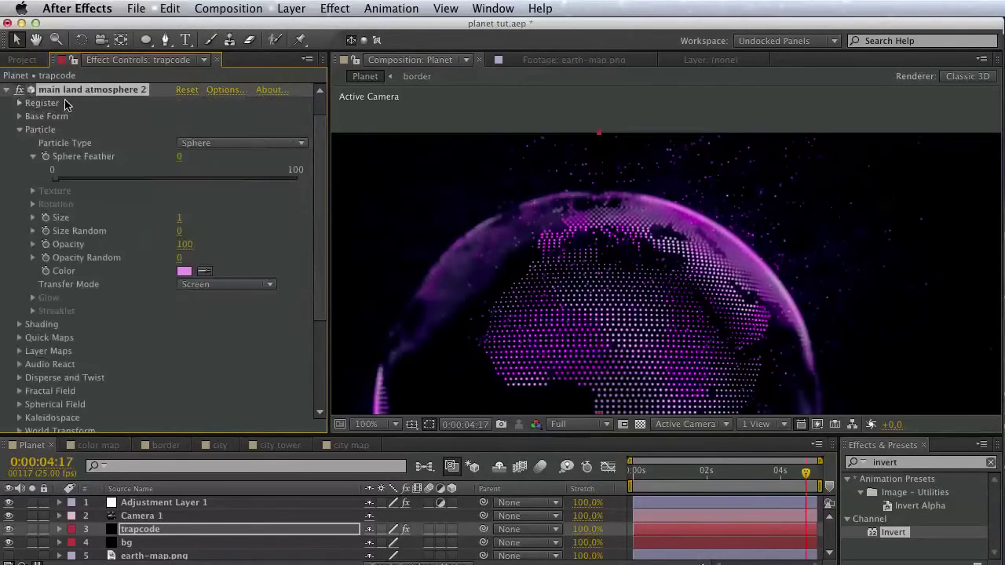
{"action": "left_click", "coordinate": [7, 91]}
{"action": "left_click_drag", "start_coordinate": [47, 116], "coordinate": [80, 180]}
- Rename the duplicated atmosphere effect as main land 2 atmosphere 2
{"action": "key", "text": "Return"}
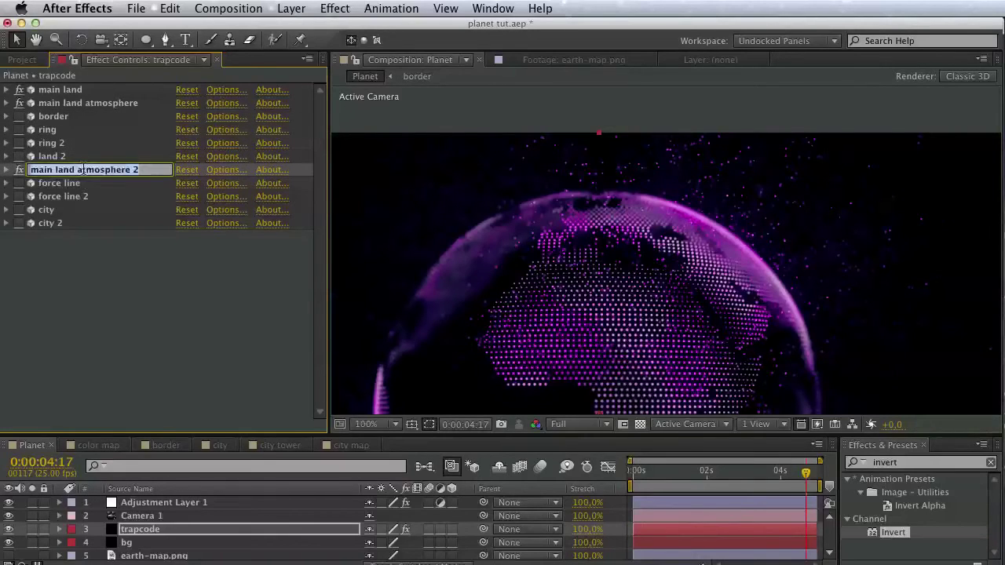
{"action": "left_click", "coordinate": [78, 170]}
{"action": "type", "text": "2"}
{"action": "key", "text": "Return"}
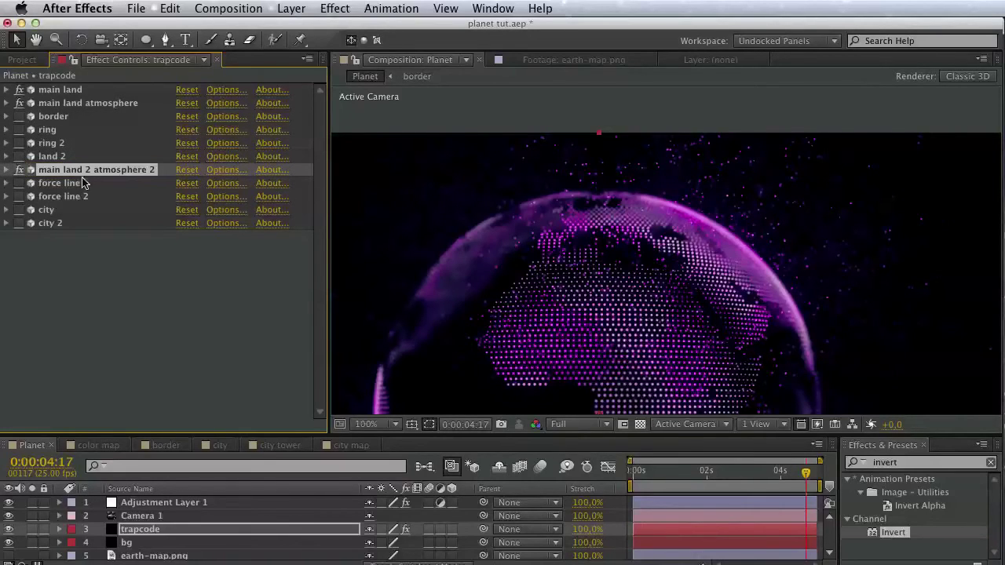
- Enable the land 2 effect and set the particle color of main land 2 atmosphere 2 to the saved light blue
{"action": "left_click", "coordinate": [18, 156]}
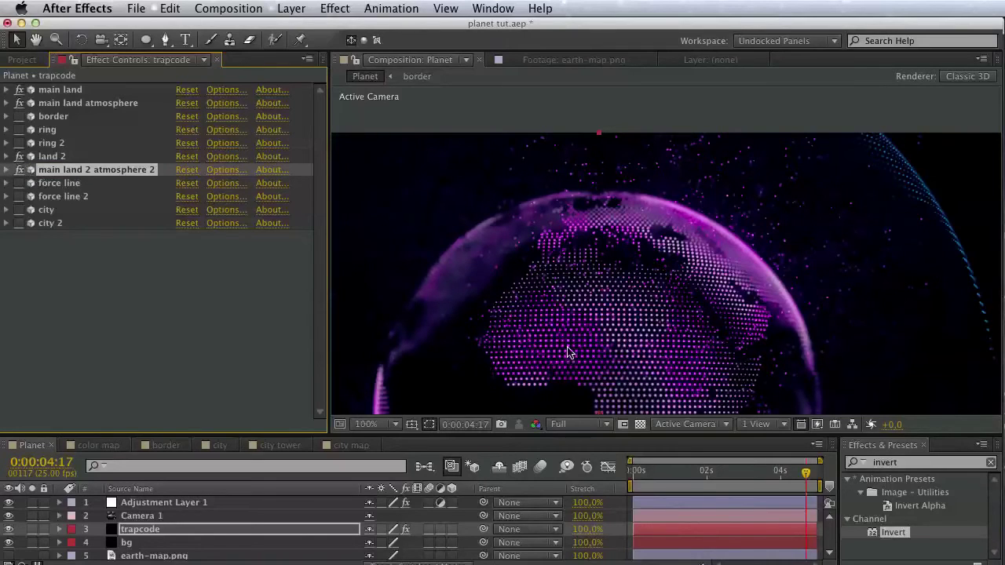
{"action": "left_click", "coordinate": [6, 170]}
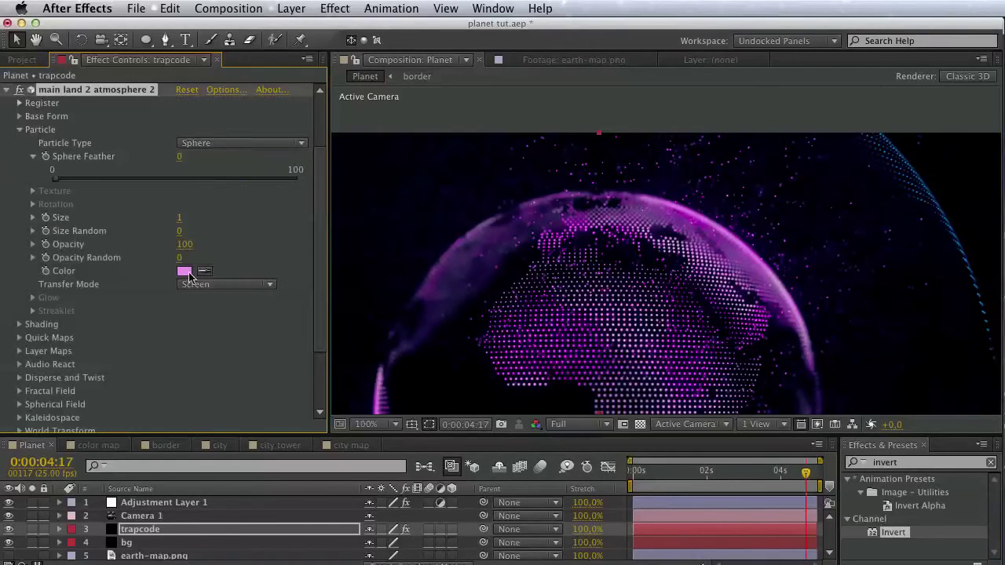
{"action": "left_click", "coordinate": [185, 272]}
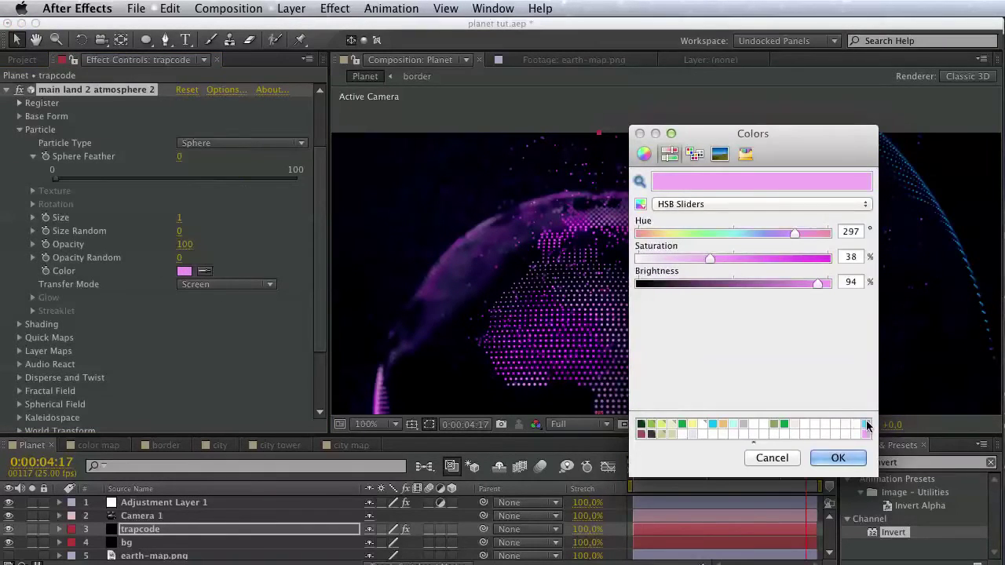
{"action": "left_click", "coordinate": [865, 424]}
{"action": "left_click", "coordinate": [859, 463]}
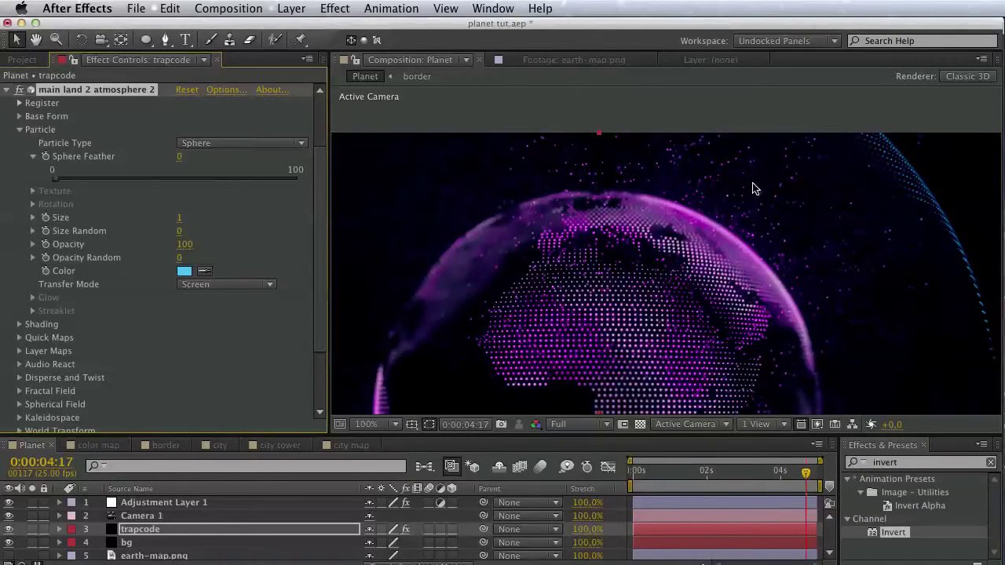
{"action": "key", "text": "h"}
{"action": "left_click_drag", "start_coordinate": [544, 323], "coordinate": [735, 149]}
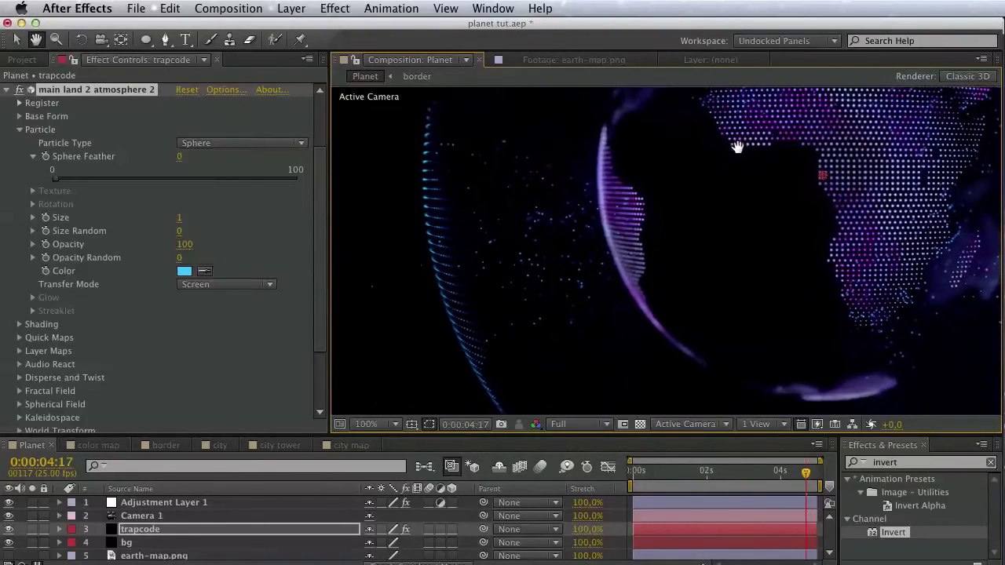
{"action": "key", "text": "v"}
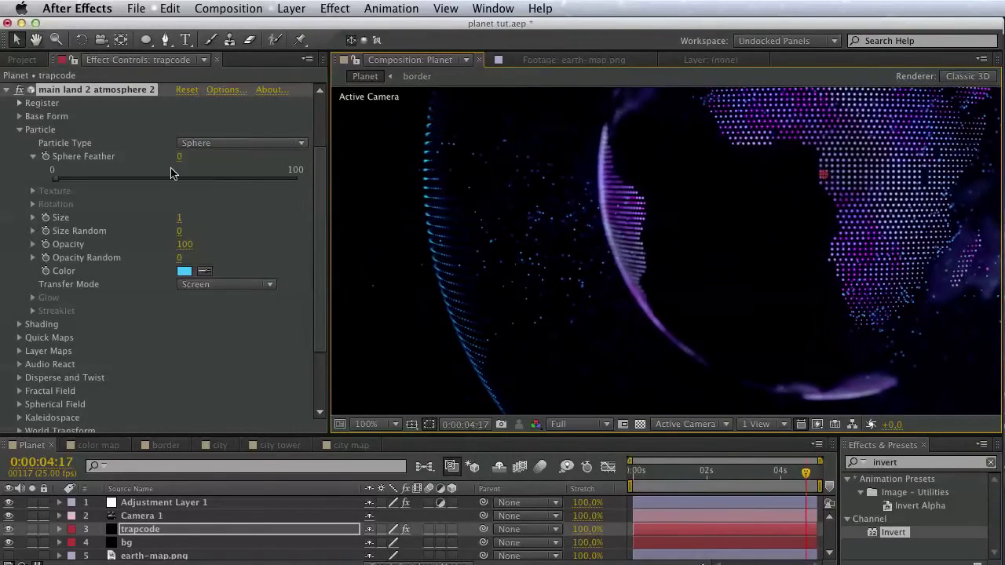
- Set Size X, Size Y and Size Z to 1100 in the Base Form of main land 2 atmosphere 2
{"action": "left_click", "coordinate": [20, 129]}
{"action": "left_click", "coordinate": [18, 196]}
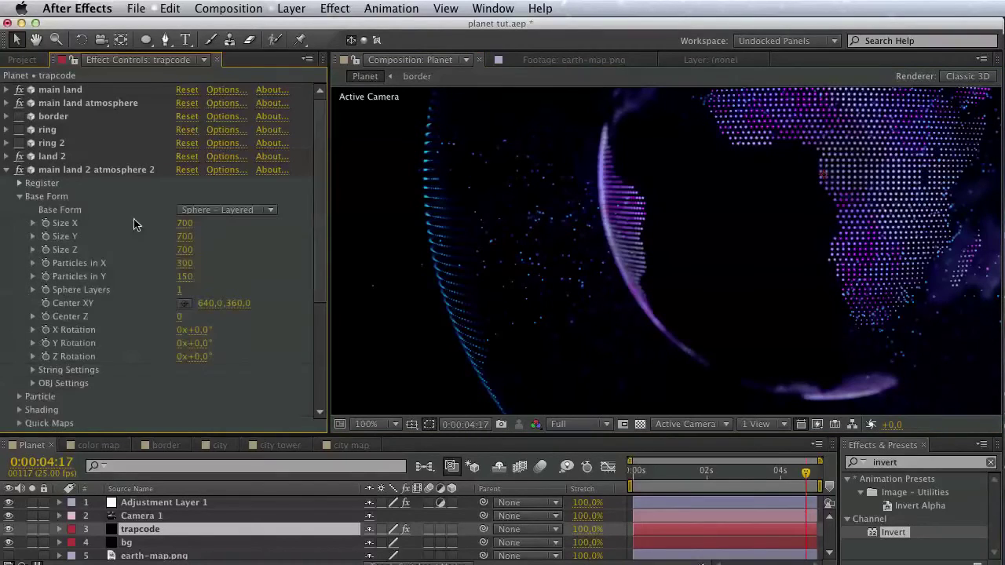
{"action": "left_click", "coordinate": [188, 223]}
{"action": "type", "text": "1100"}
{"action": "key", "text": "Tab"}
{"action": "type", "text": "1100"}
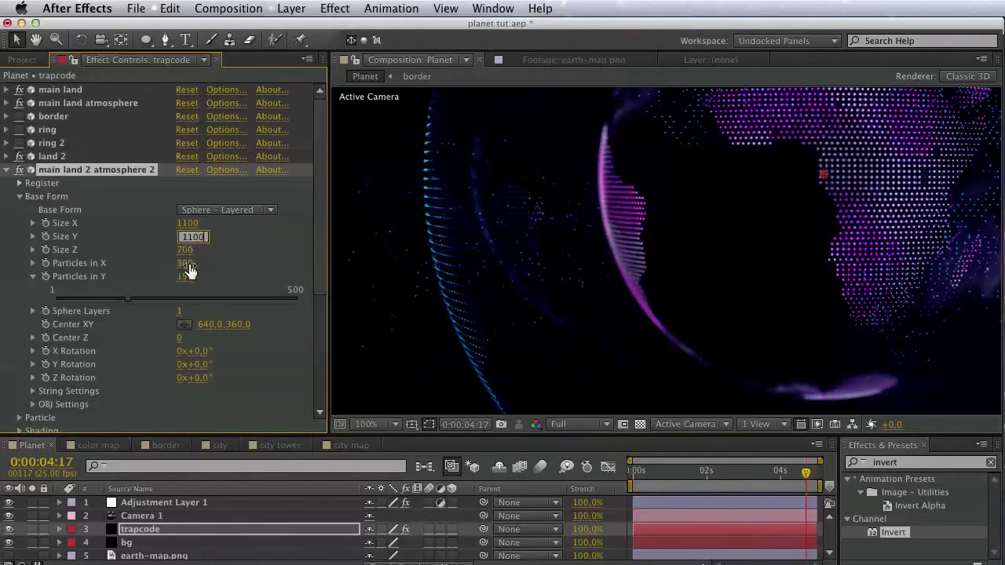
{"action": "key", "text": "Tab"}
{"action": "type", "text": "1"}
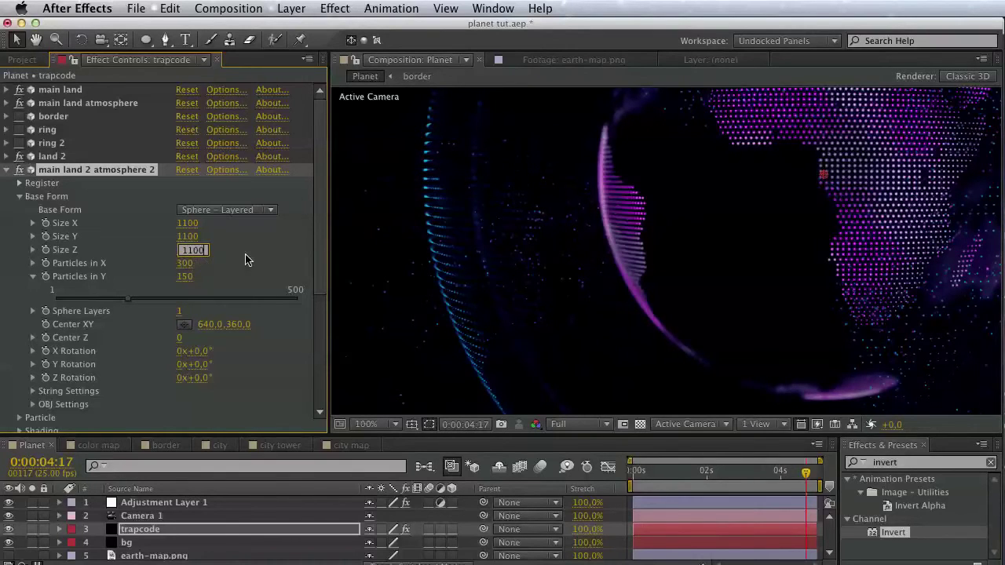
{"action": "type", "text": "100"}
{"action": "key", "text": "Return"}
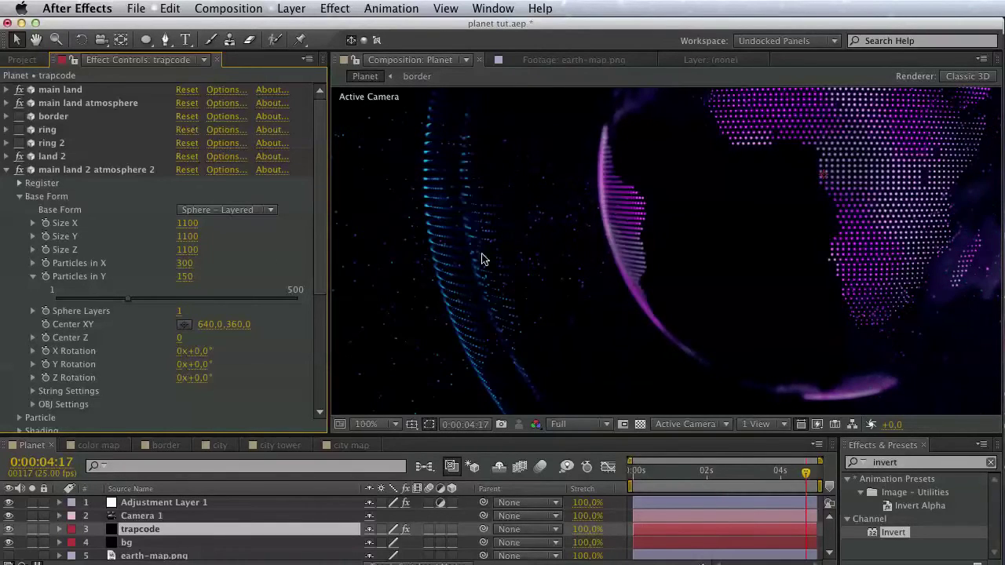
{"action": "left_click_drag", "start_coordinate": [481, 259], "coordinate": [503, 291]}
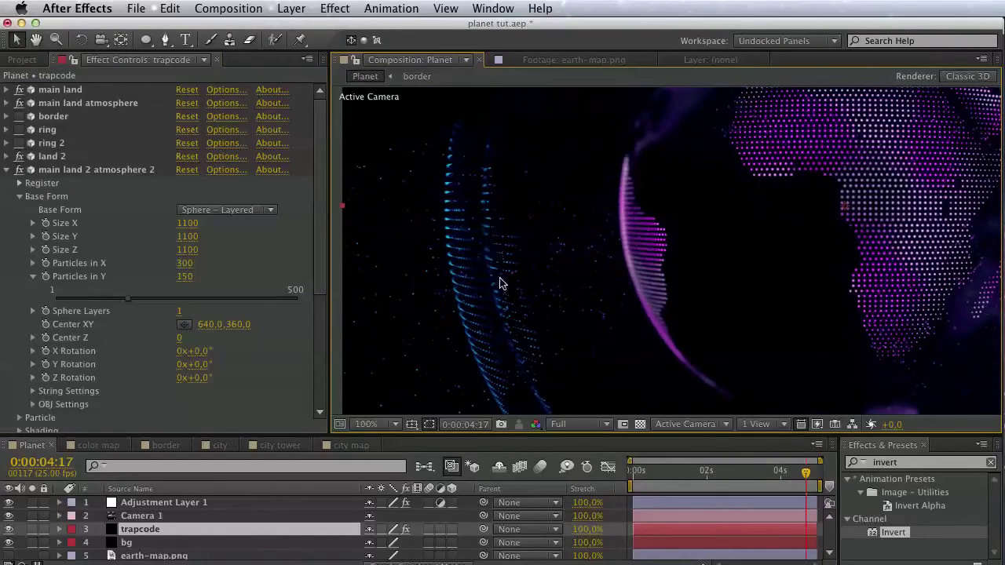
- Set the Fractal Field's Min to -0.3 for main land 2 atmosphere 2
{"action": "scroll", "coordinate": [212, 405], "scroll_direction": "down", "scroll_amount": 5}
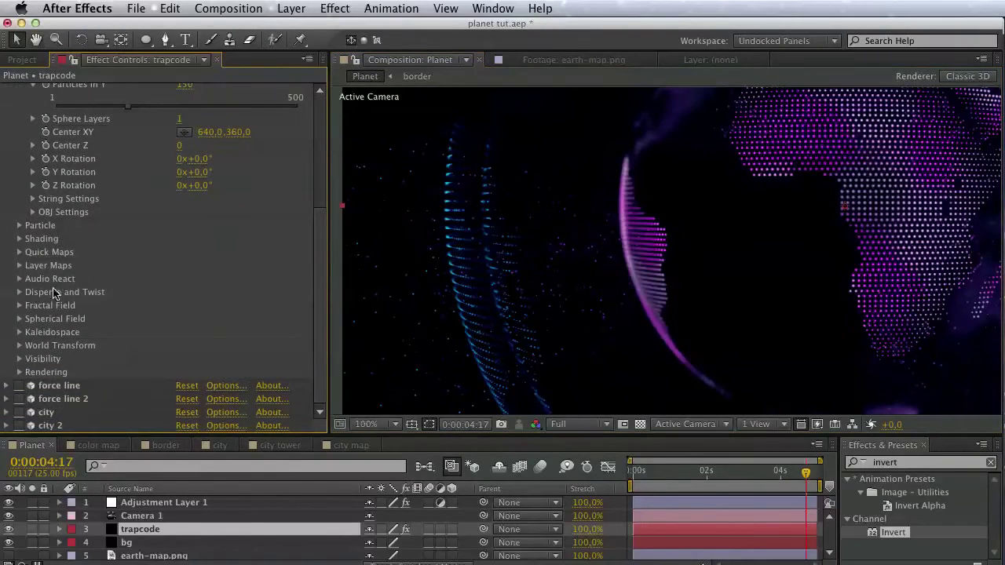
{"action": "left_click", "coordinate": [19, 305]}
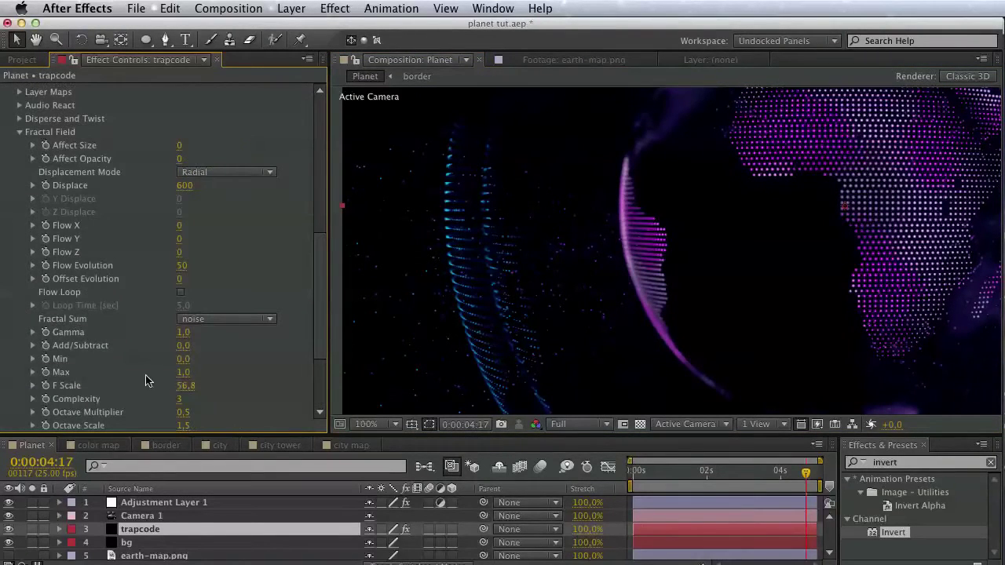
{"action": "left_click", "coordinate": [183, 358]}
{"action": "type", "text": "-0.3"}
{"action": "key", "text": "Return"}
- Set Size X, Size Y and Size Z to 1300 in the Base Form of main land 2 atmosphere 2
{"action": "scroll", "coordinate": [215, 362], "scroll_direction": "up", "scroll_amount": 12}
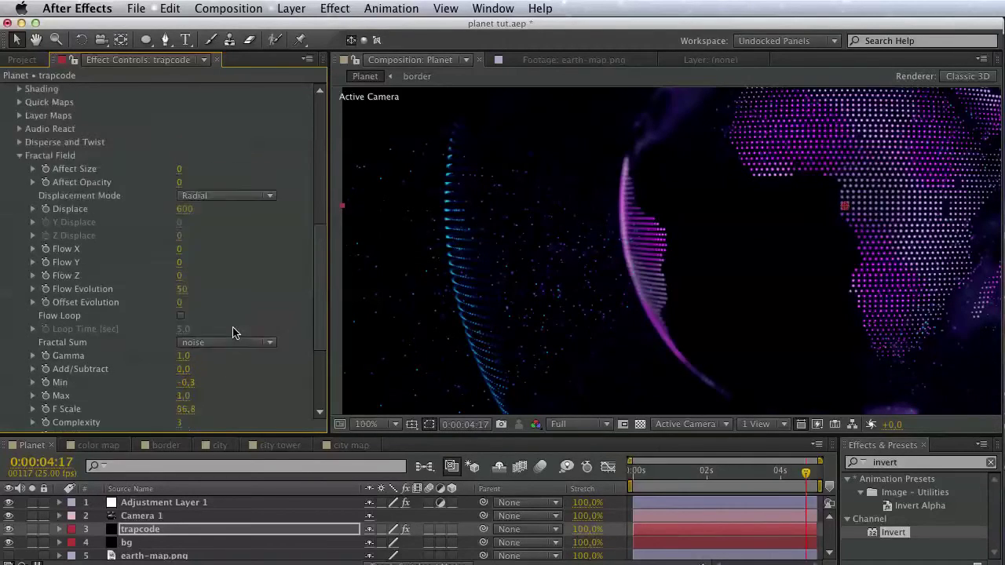
{"action": "left_click", "coordinate": [192, 153]}
{"action": "type", "text": "1300"}
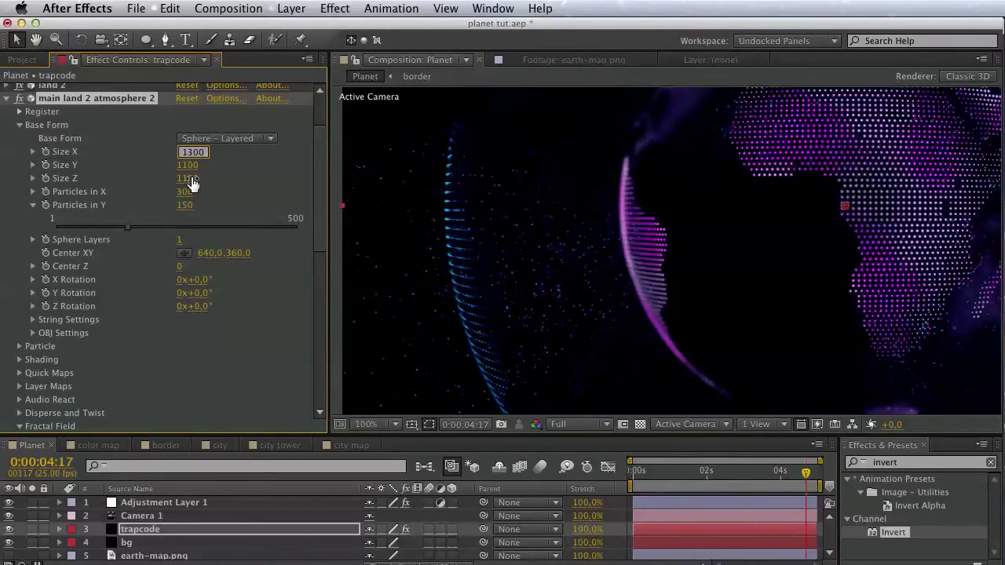
{"action": "key", "text": "Tab"}
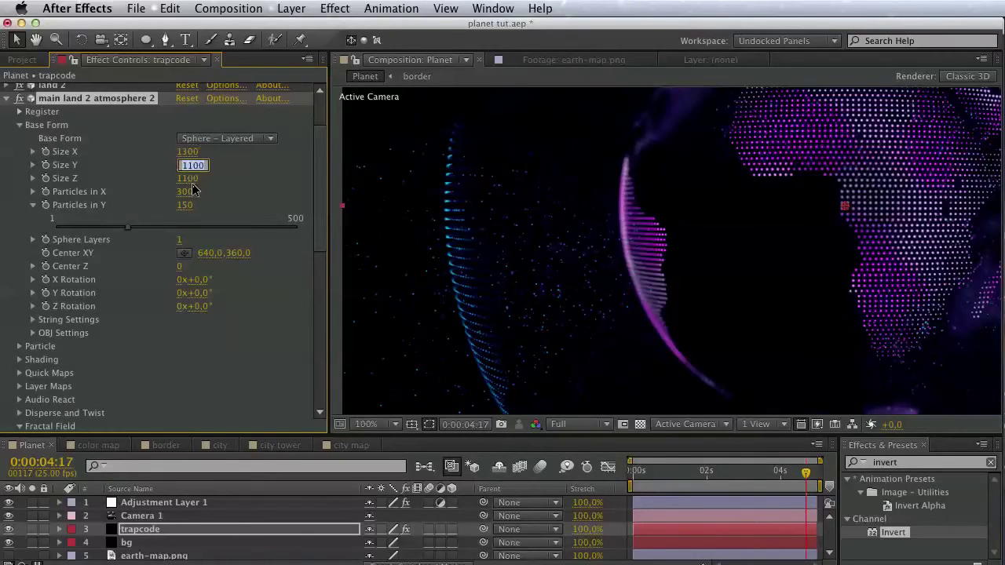
{"action": "type", "text": "1300"}
{"action": "key", "text": "Tab"}
{"action": "type", "text": "1300"}
{"action": "left_click", "coordinate": [238, 195]}
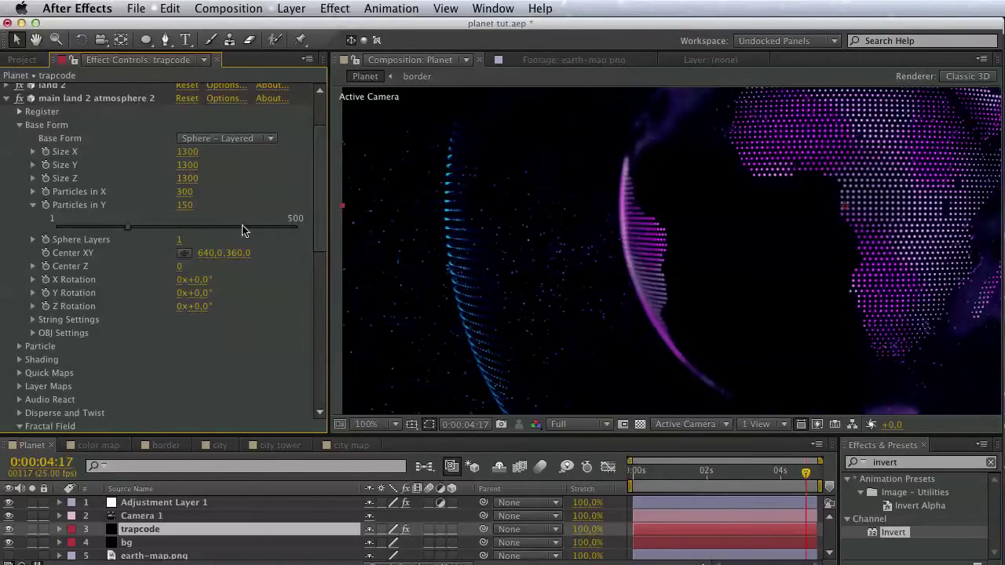
- Turn all the disabled Form effects on the trapcode layer back on and save the project
{"action": "scroll", "coordinate": [69, 149], "scroll_direction": "up", "scroll_amount": 3}
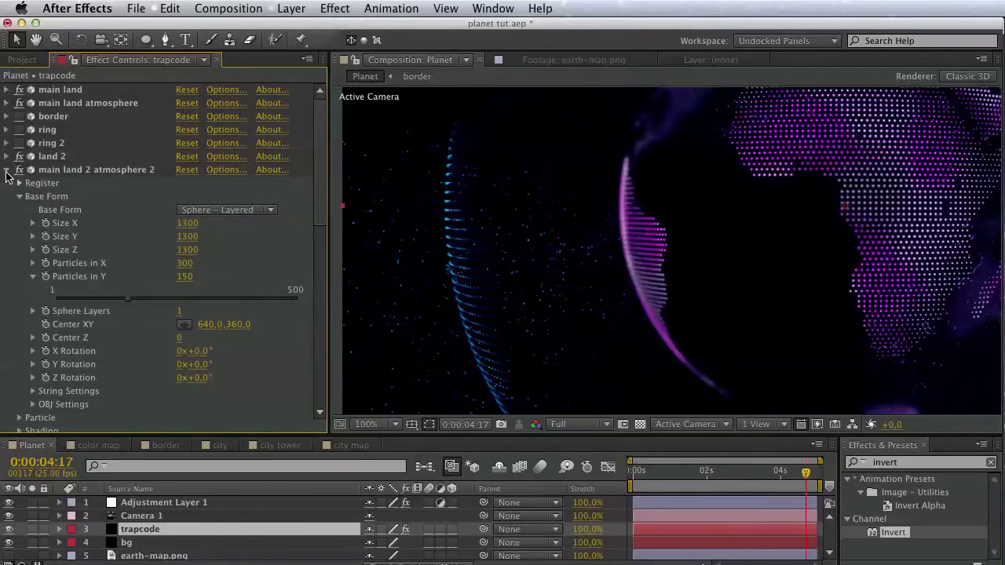
{"action": "left_click", "coordinate": [7, 171]}
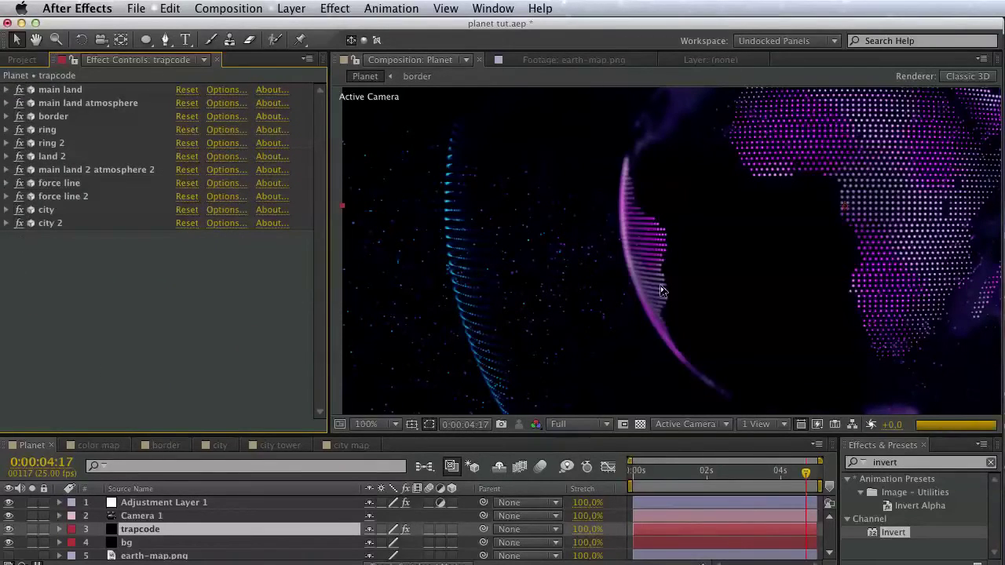
{"action": "left_click_drag", "start_coordinate": [760, 274], "coordinate": [589, 370]}
{"action": "left_click_drag", "start_coordinate": [732, 260], "coordinate": [672, 335]}
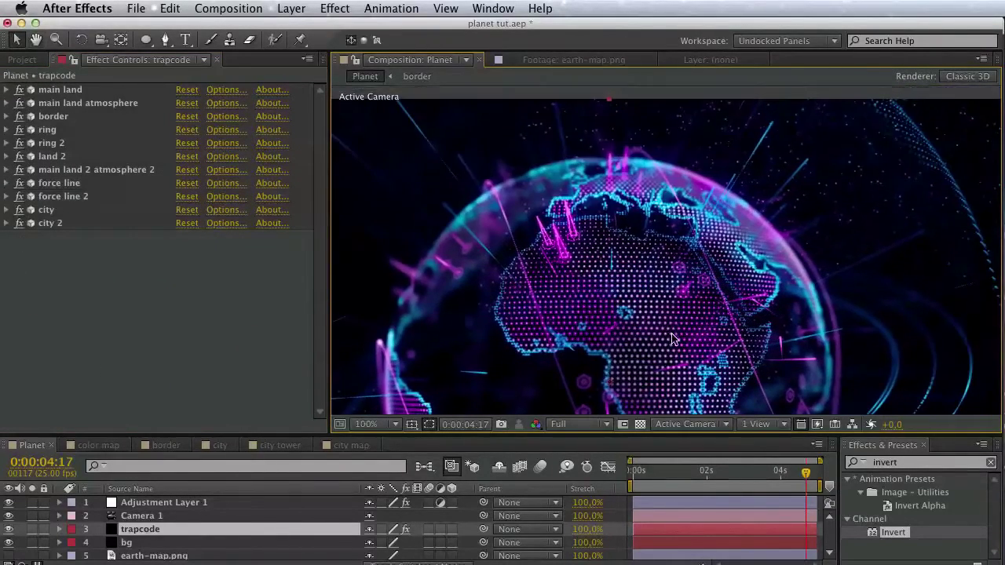
{"action": "key", "text": "super+s"}
{"action": "left_click_drag", "start_coordinate": [666, 269], "coordinate": [559, 149]}
{"action": "left_click_drag", "start_coordinate": [634, 361], "coordinate": [795, 253]}
{"action": "left_click_drag", "start_coordinate": [603, 235], "coordinate": [702, 322]}
{"action": "key", "text": "v"}
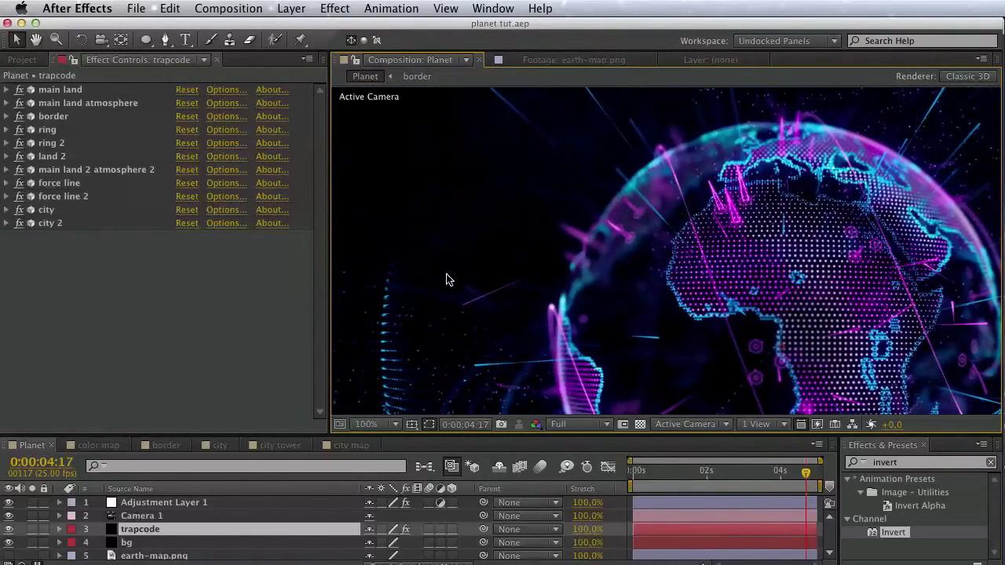
{"action": "left_click", "coordinate": [66, 143]}
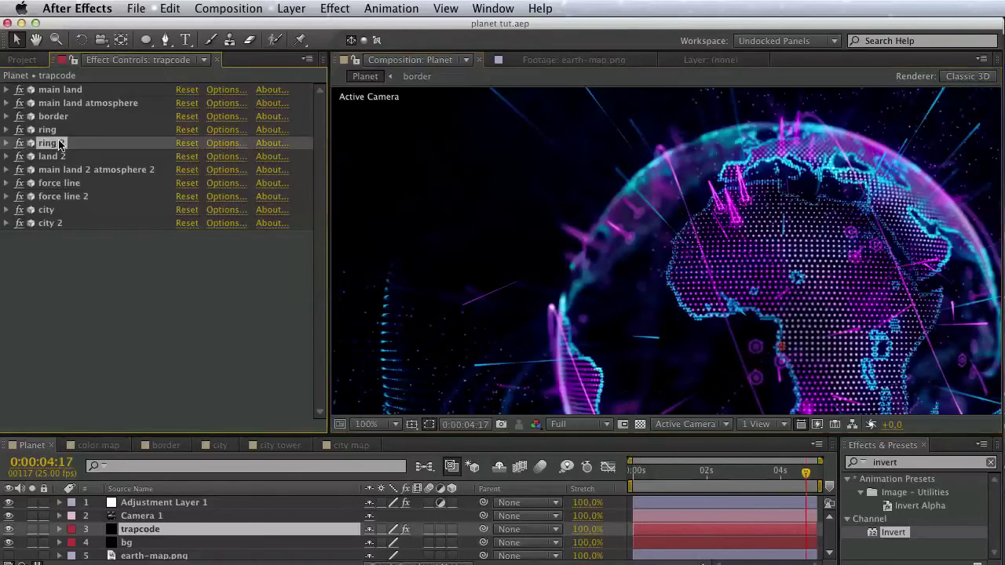
{"action": "left_click", "coordinate": [49, 130]}
{"action": "left_click", "coordinate": [53, 118]}
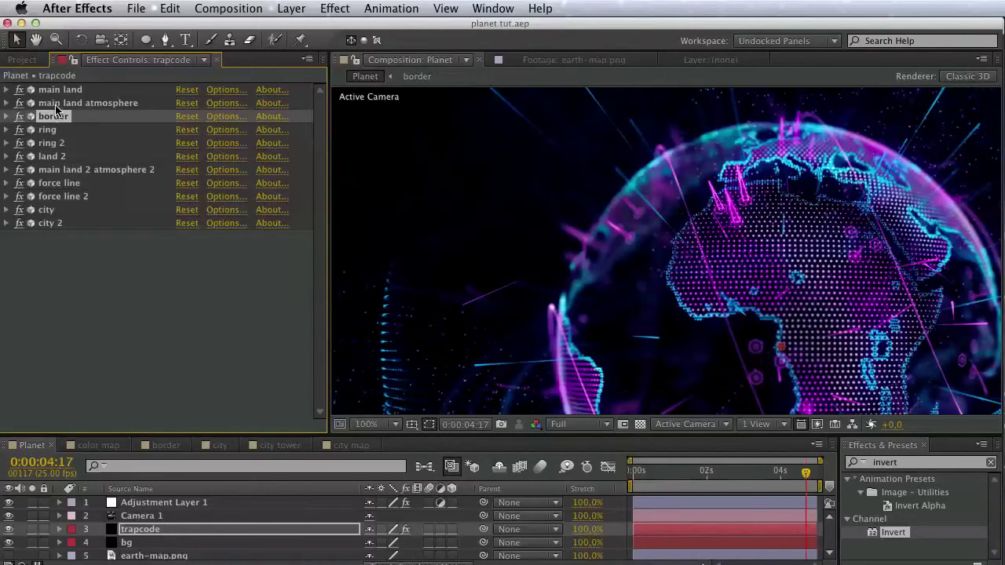
{"action": "left_click", "coordinate": [55, 105]}
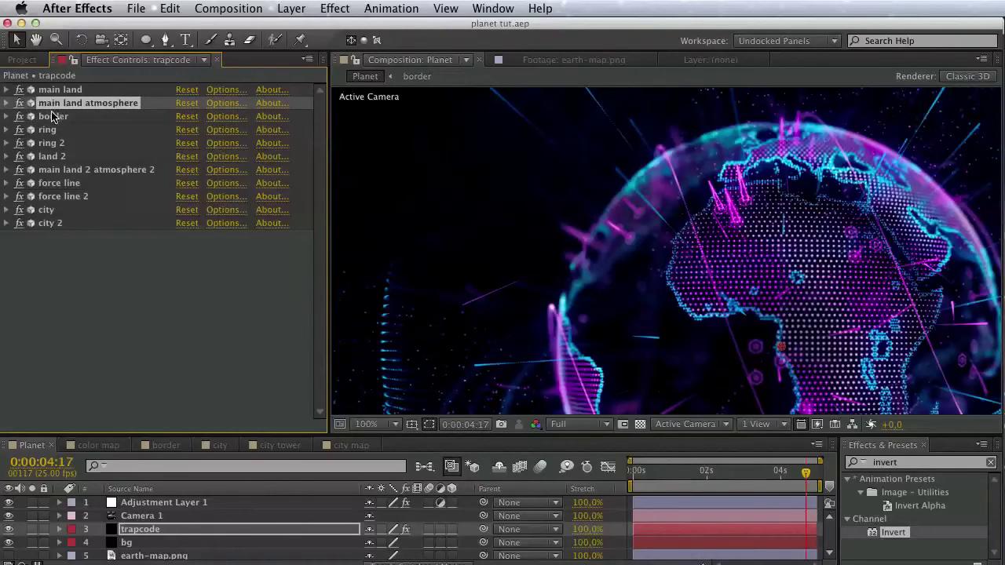
{"action": "left_click", "coordinate": [55, 223]}
{"action": "left_click", "coordinate": [169, 8]}
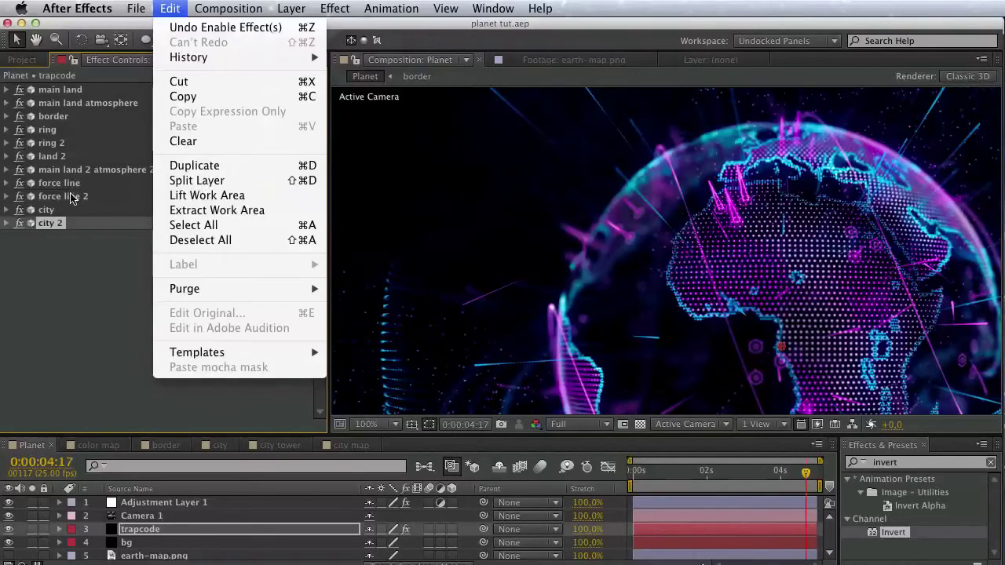
{"action": "left_click", "coordinate": [49, 209]}
- Duplicate the city effect on the trapcode layer and rename the copy "village?"
{"action": "left_click", "coordinate": [49, 210]}
{"action": "left_click", "coordinate": [169, 7]}
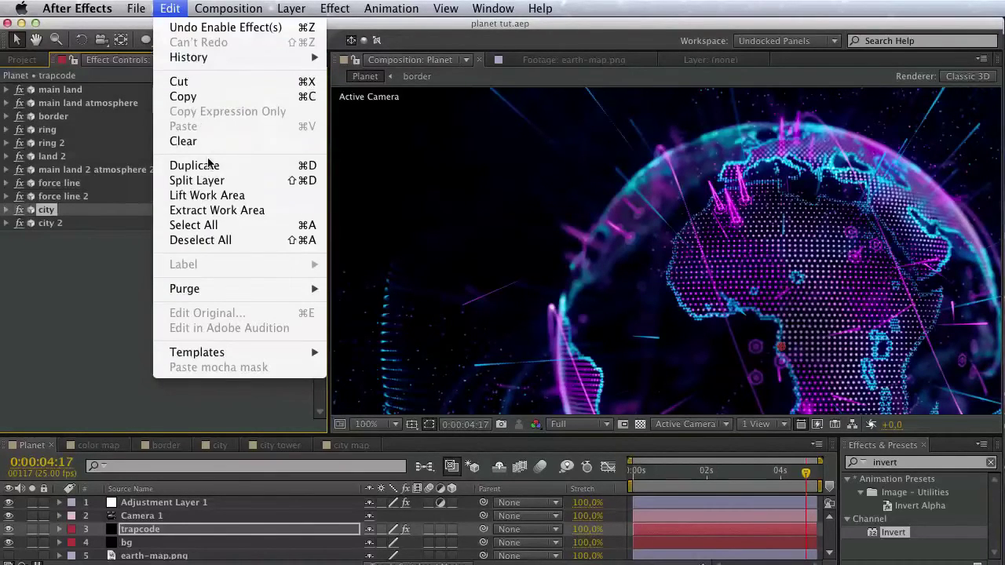
{"action": "left_click", "coordinate": [194, 165]}
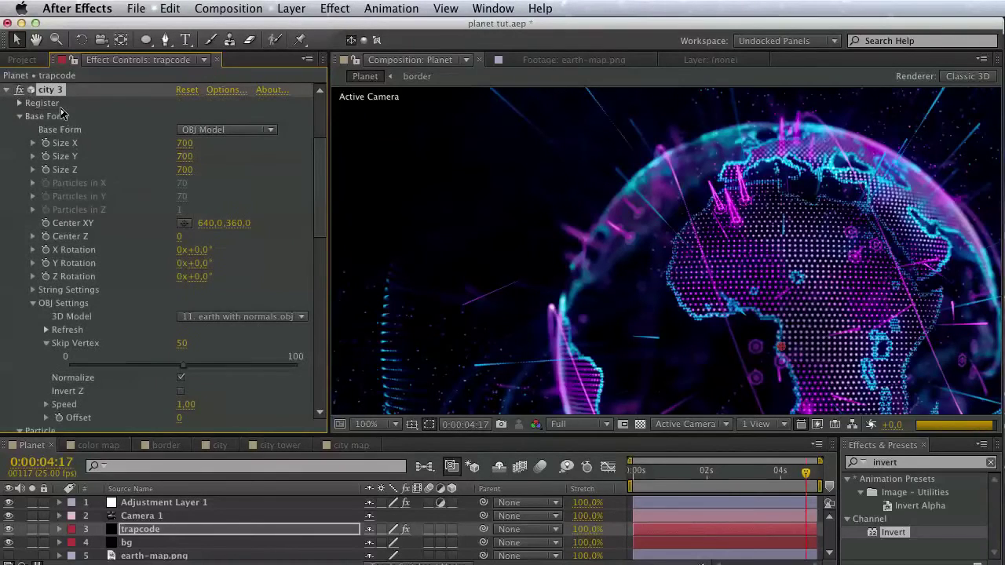
{"action": "key", "text": "Return"}
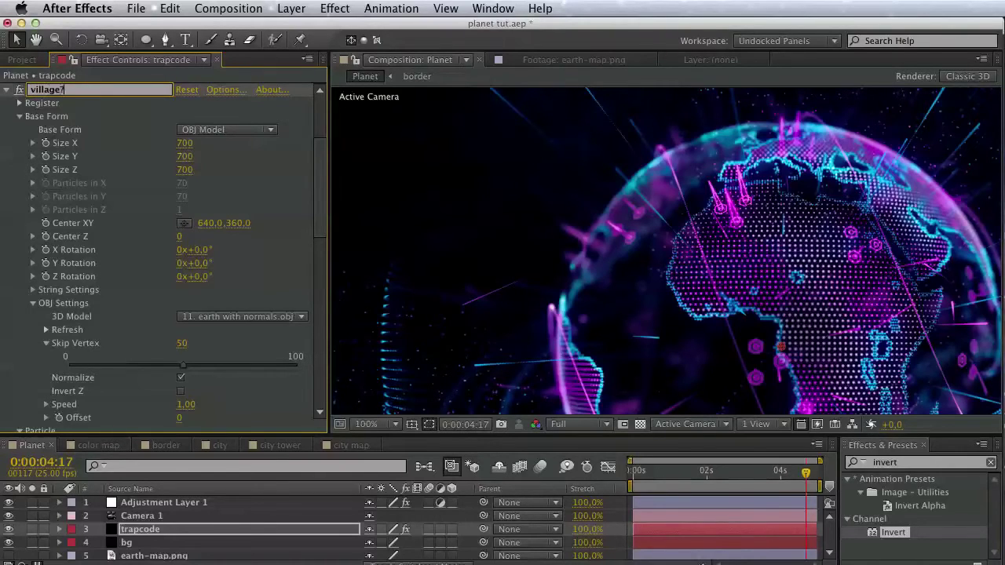
{"action": "key", "text": "Return"}
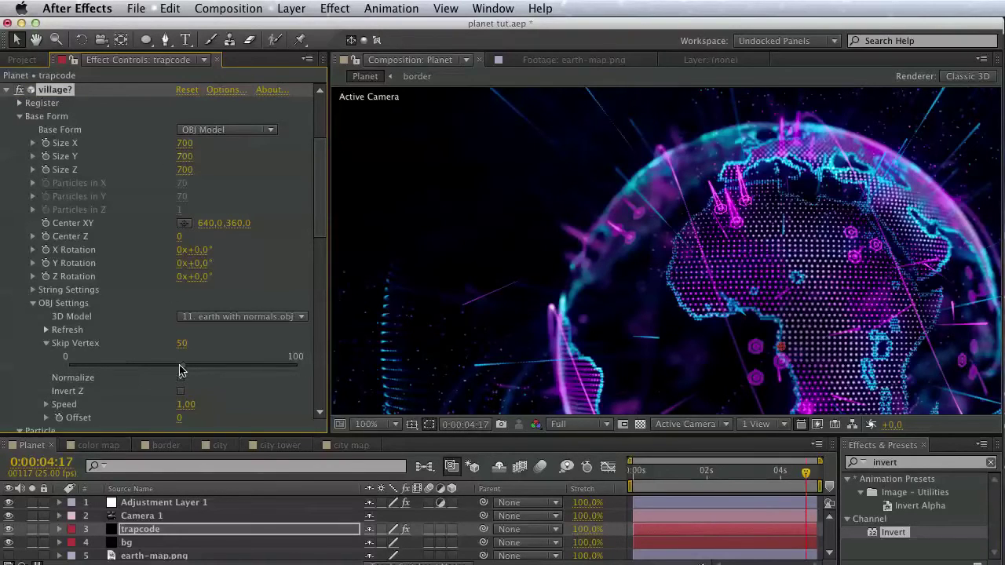
- Set the OBJ Settings' Skip Vertex to 0 and the particle Size to 5 for village?
{"action": "left_click_drag", "start_coordinate": [175, 372], "coordinate": [37, 368]}
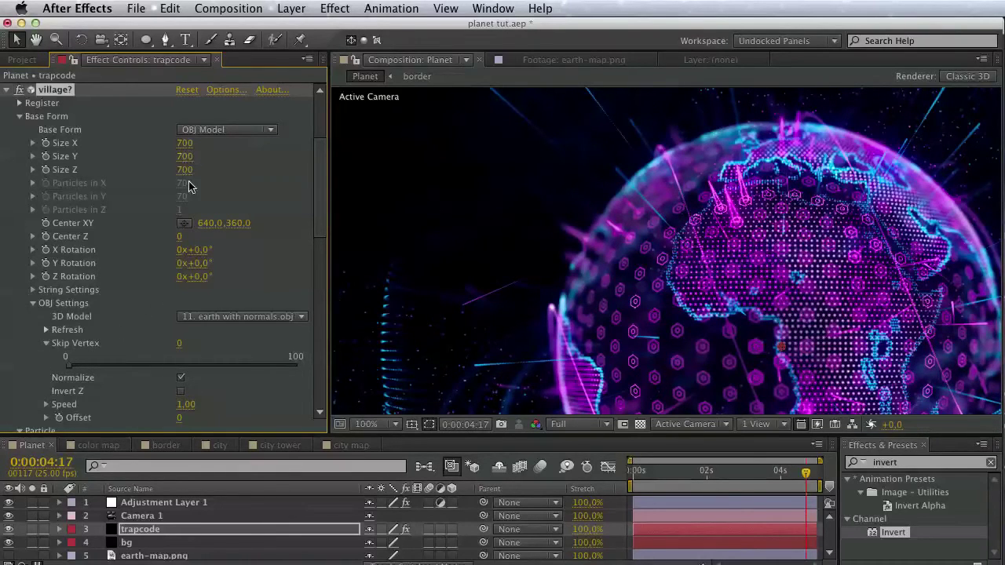
{"action": "scroll", "coordinate": [269, 286], "scroll_direction": "down", "scroll_amount": 5}
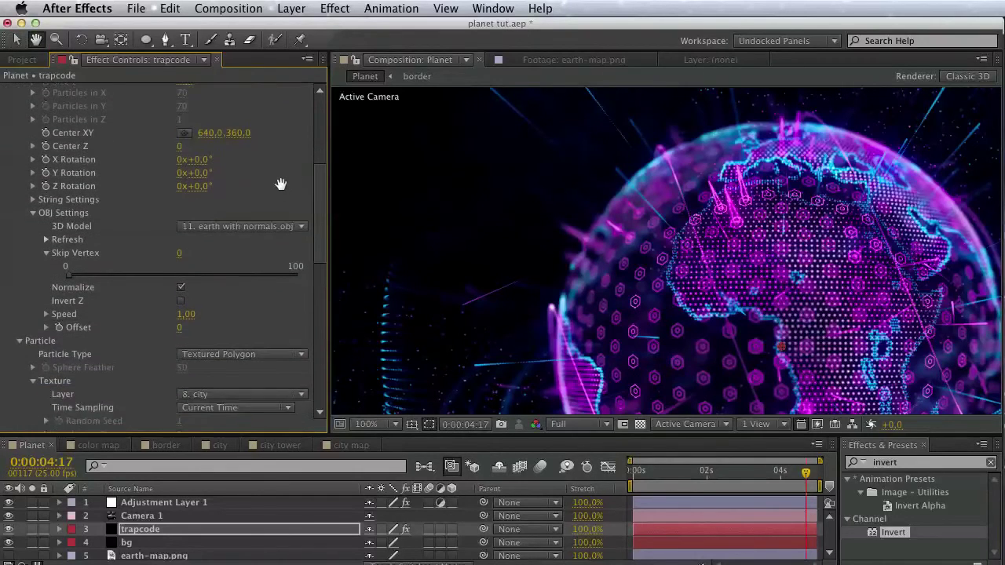
{"action": "scroll", "coordinate": [161, 271], "scroll_direction": "down", "scroll_amount": 3}
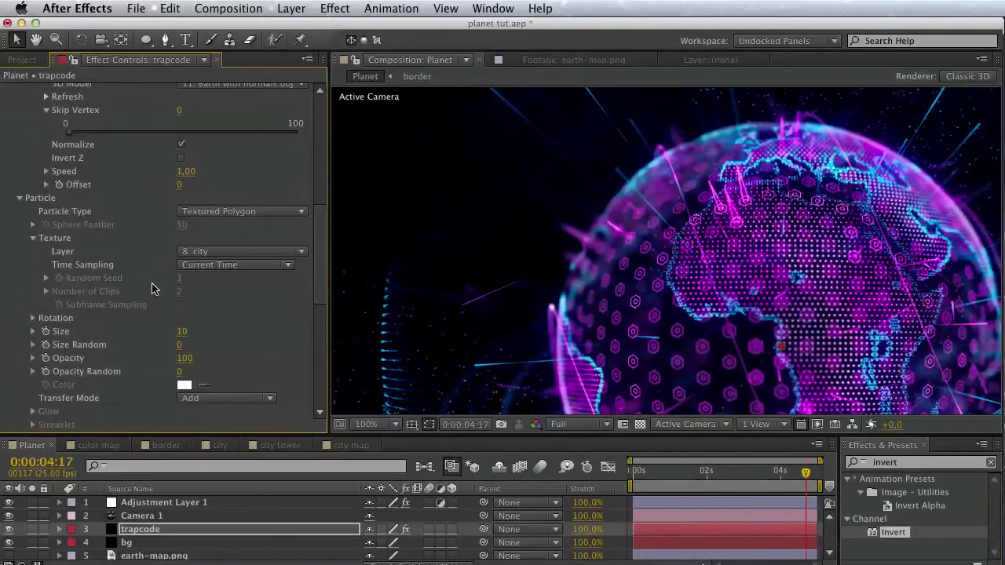
{"action": "left_click", "coordinate": [183, 332]}
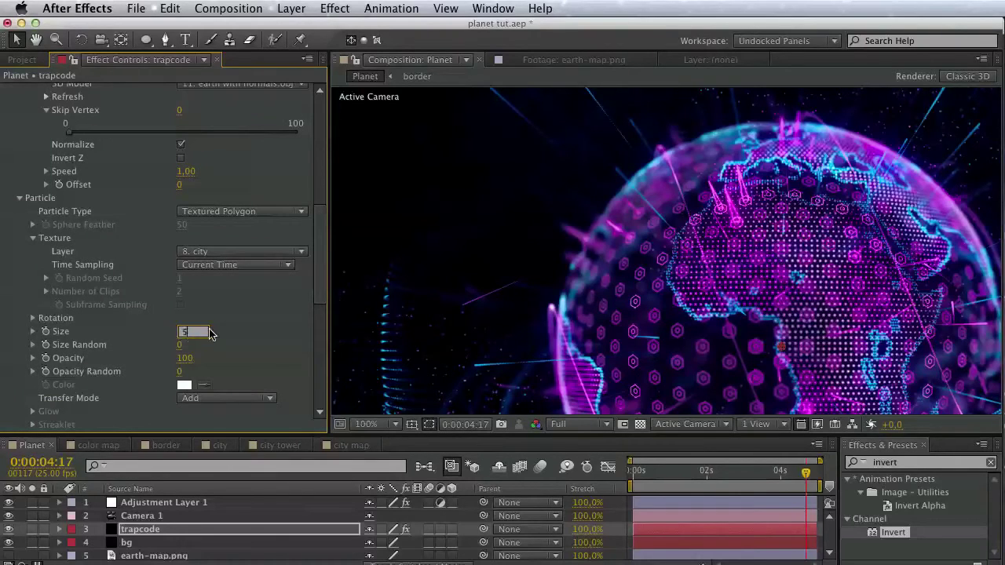
{"action": "key", "text": "Return"}
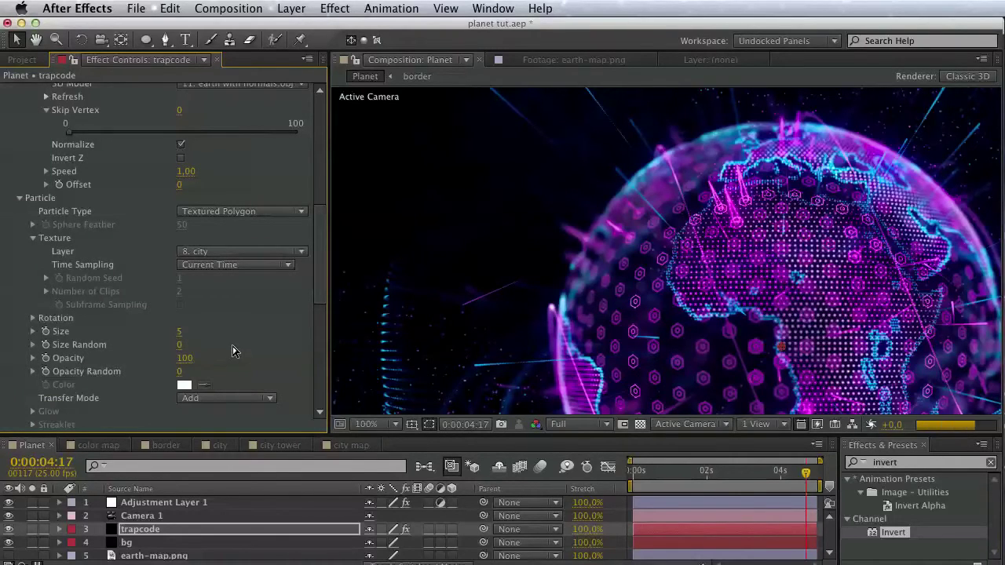
- Set village?'s Particle Type to Textured Polygon Colorize and its particle color to the saved light blue
{"action": "left_click", "coordinate": [199, 266]}
{"action": "left_click", "coordinate": [125, 275]}
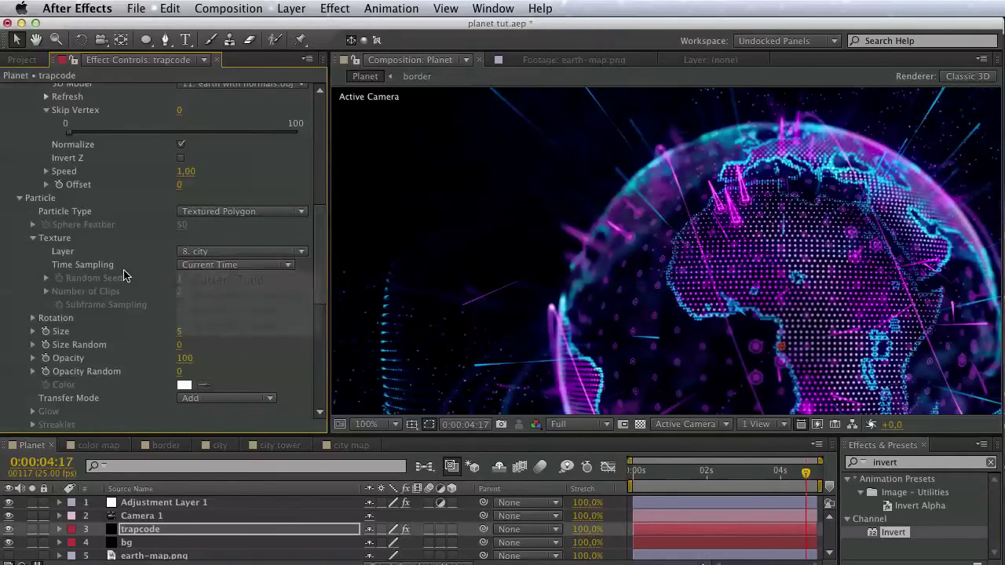
{"action": "left_click", "coordinate": [190, 213]}
{"action": "left_click", "coordinate": [251, 361]}
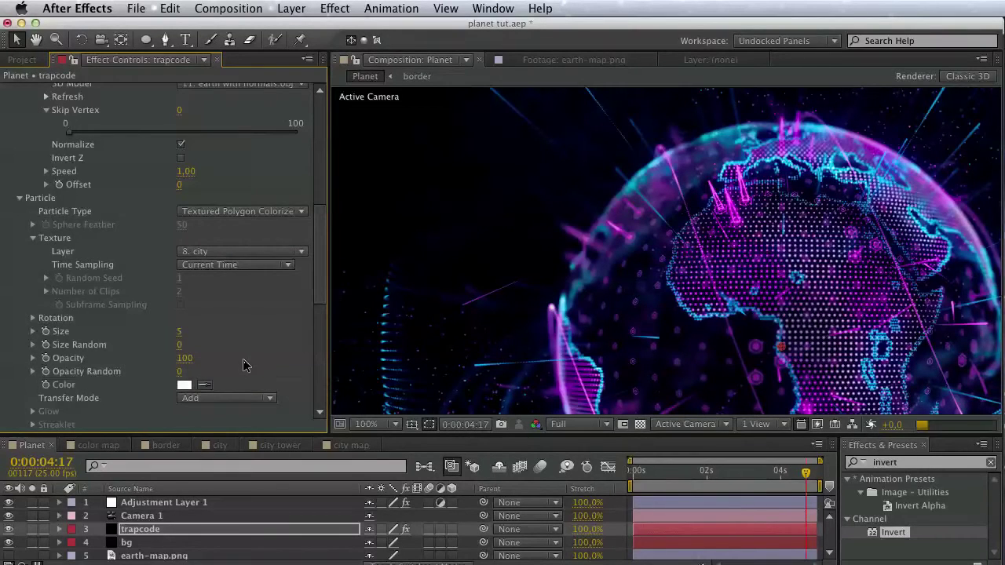
{"action": "left_click", "coordinate": [185, 386]}
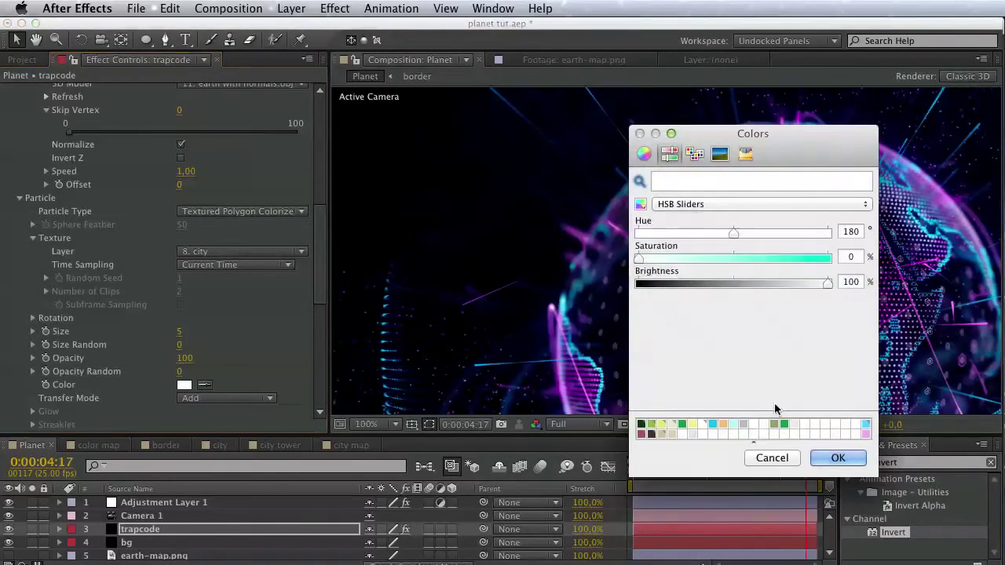
{"action": "left_click", "coordinate": [866, 424]}
{"action": "left_click", "coordinate": [838, 458]}
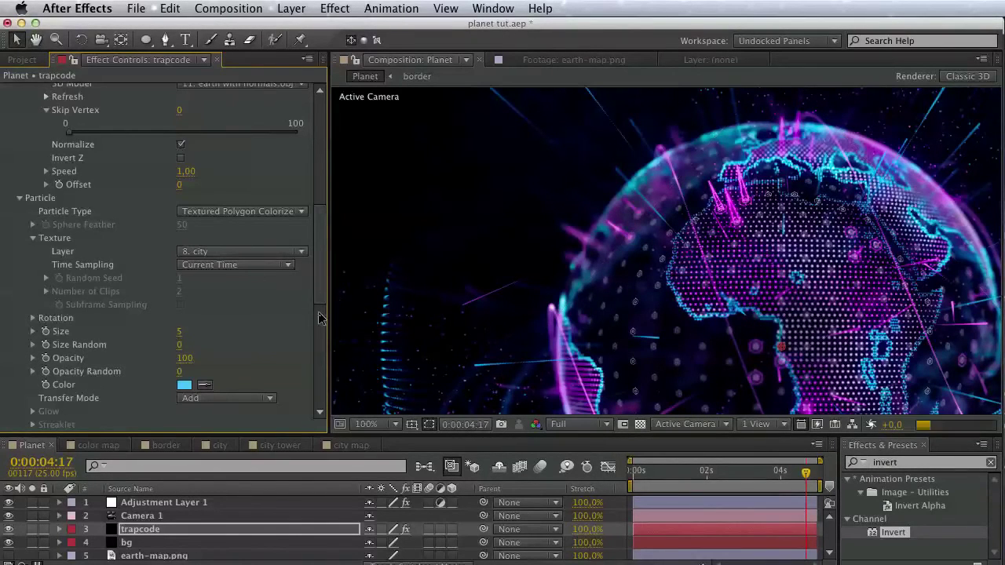
- Assign earth-map.png as village?'s Size layer map with Invert Map enabled, and save the project
{"action": "scroll", "coordinate": [321, 343], "scroll_direction": "down", "scroll_amount": 10}
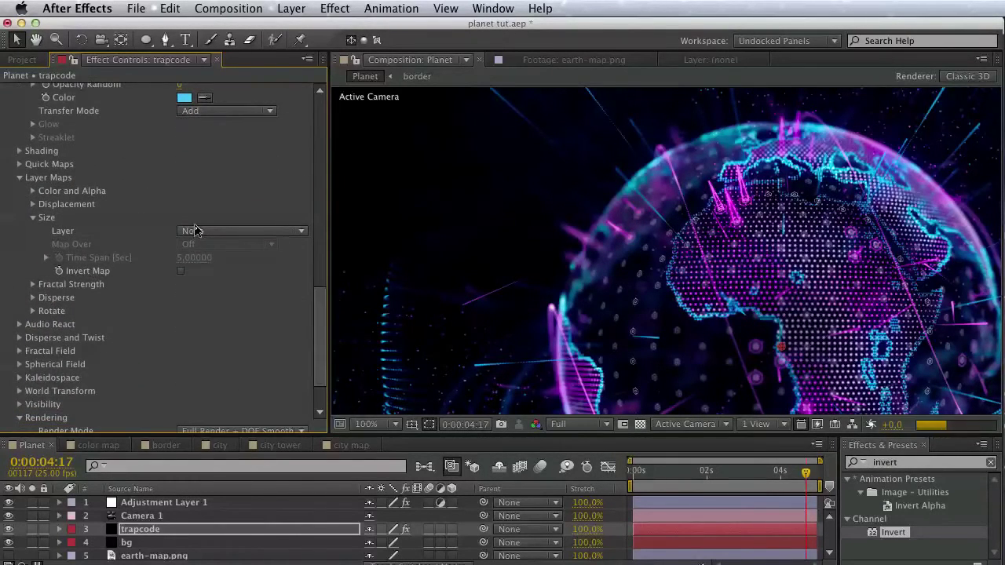
{"action": "left_click", "coordinate": [200, 231]}
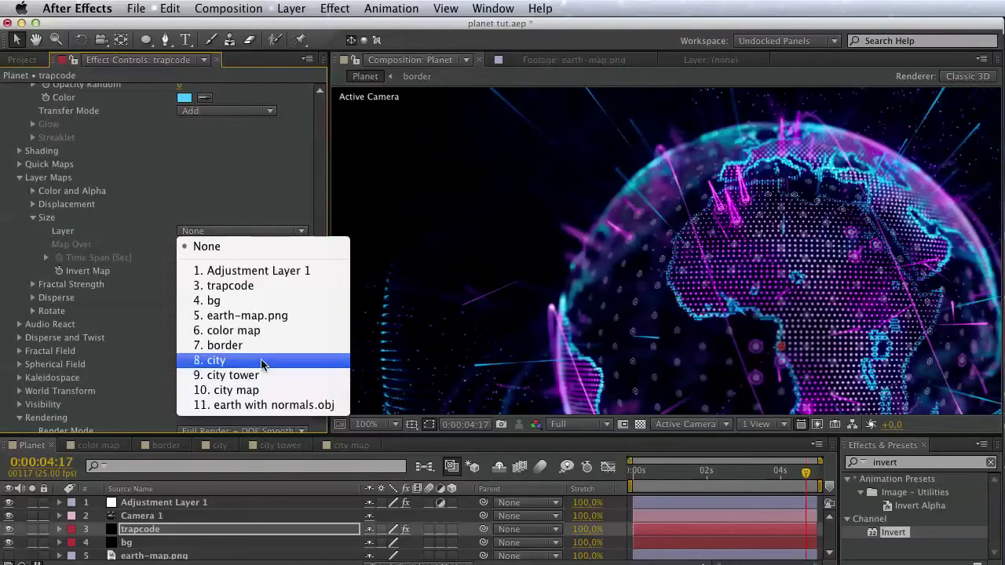
{"action": "left_click", "coordinate": [260, 316]}
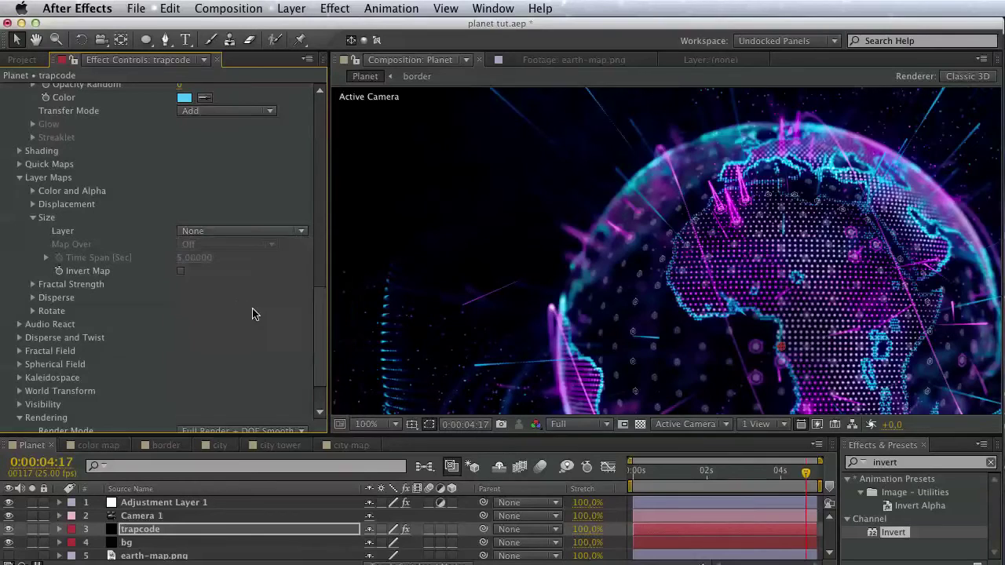
{"action": "left_click", "coordinate": [181, 272]}
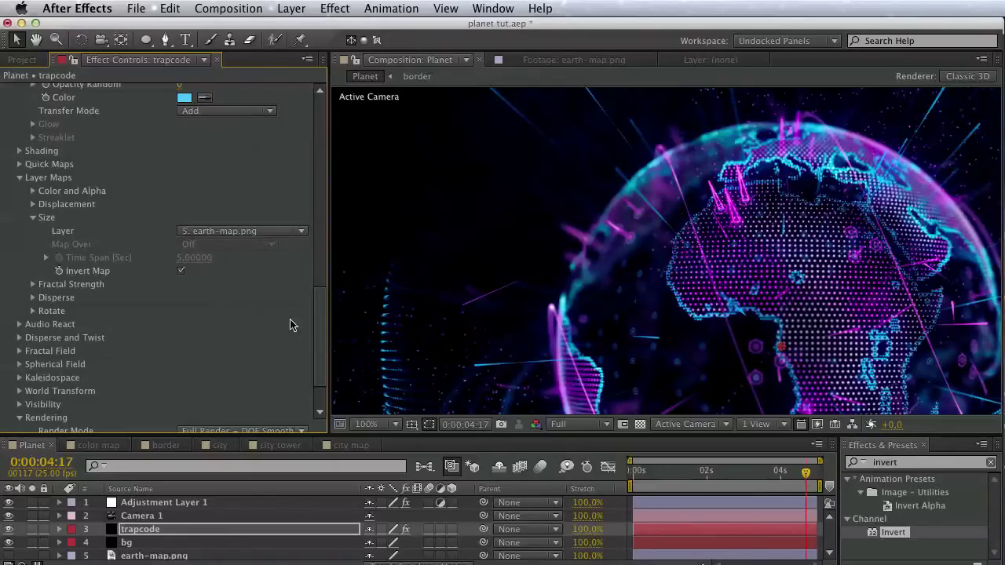
{"action": "key", "text": "h"}
{"action": "left_click_drag", "start_coordinate": [598, 335], "coordinate": [512, 268]}
{"action": "key", "text": "v"}
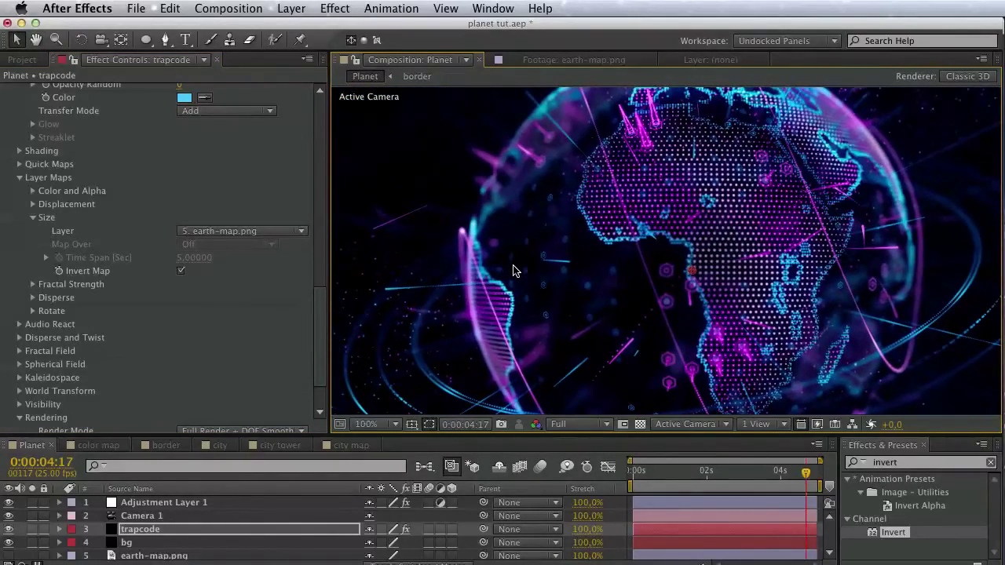
{"action": "key", "text": "super+s"}
- Hide the trapcode layer and create a 1280 x 720 px black solid named "plexus" directly below Camera 1
{"action": "left_click", "coordinate": [8, 529]}
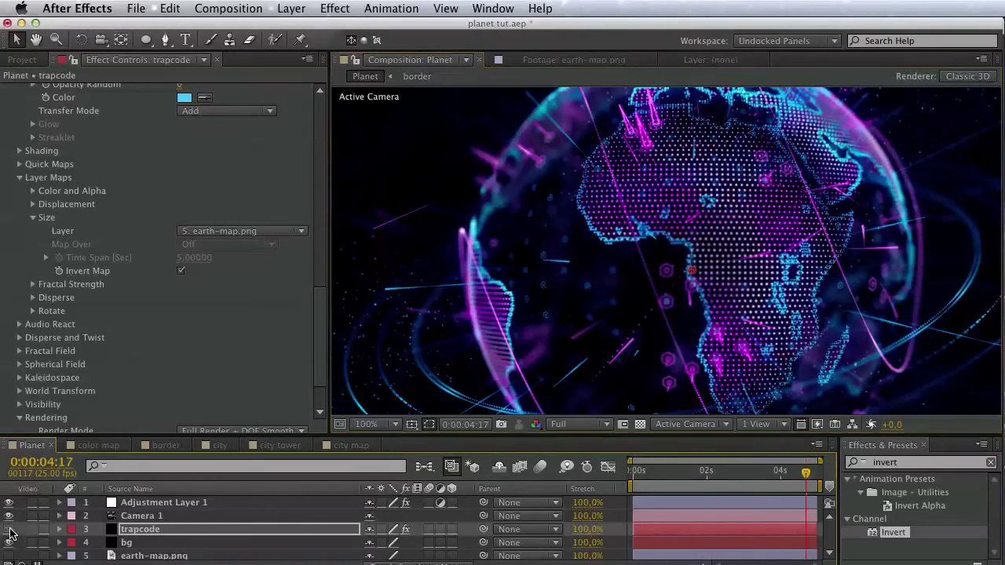
{"action": "left_click", "coordinate": [276, 6]}
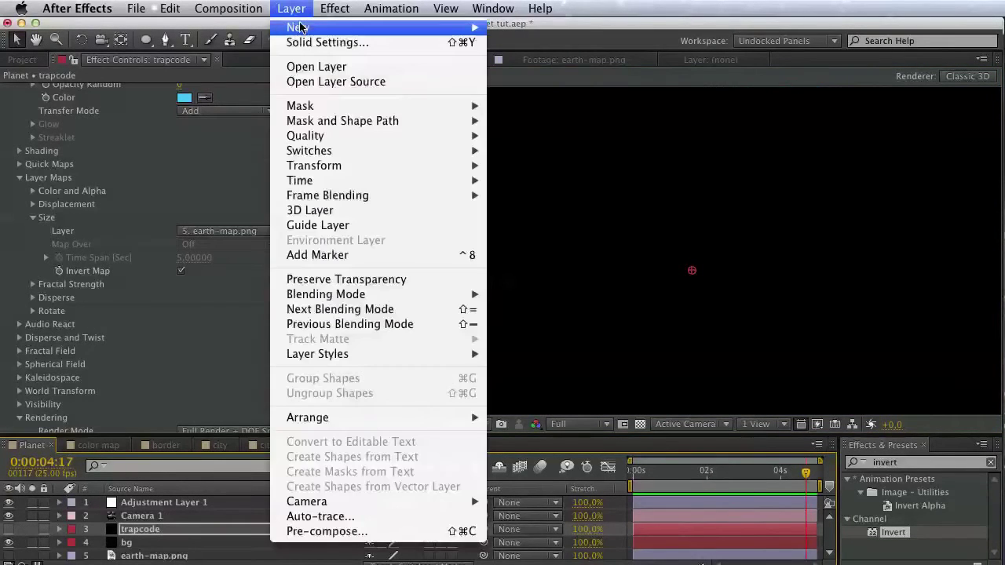
{"action": "mouse_move", "coordinate": [306, 27]}
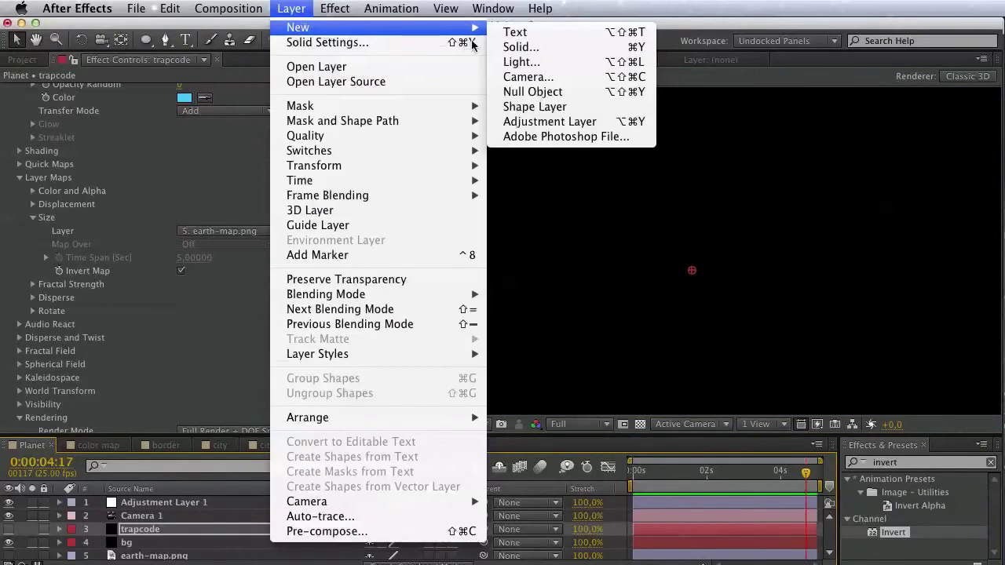
{"action": "left_click", "coordinate": [565, 47]}
{"action": "type", "text": "plexus"}
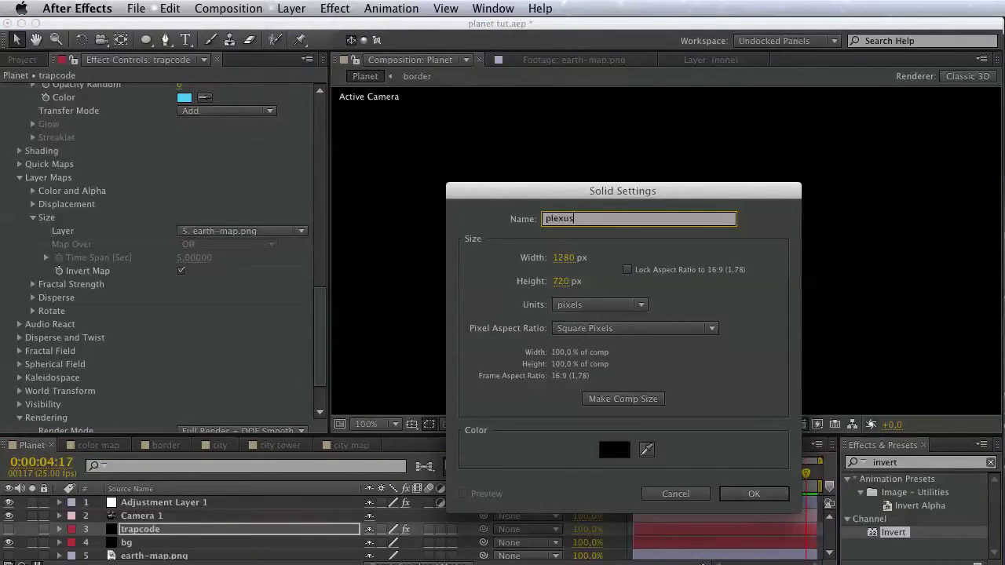
{"action": "key", "text": "Return"}
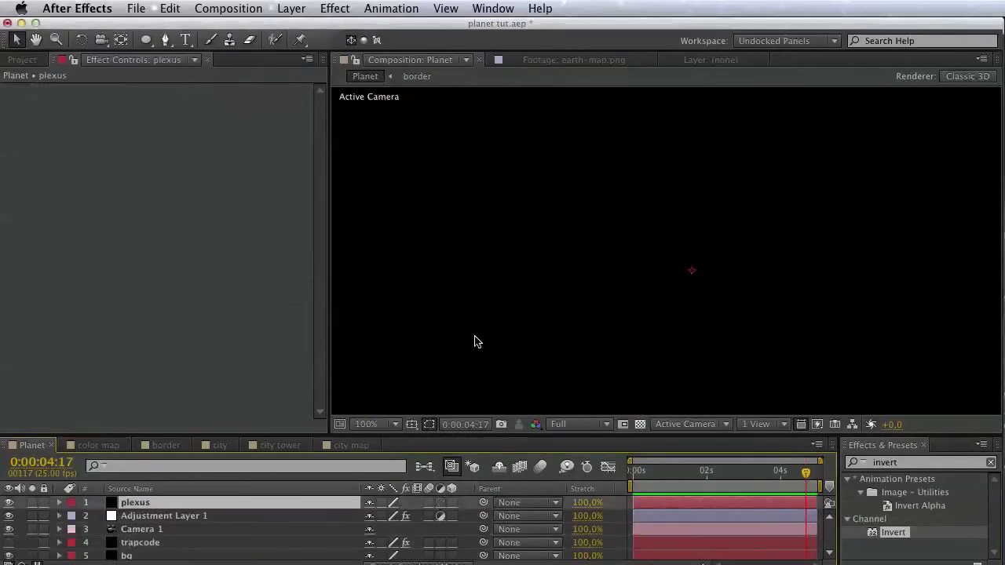
{"action": "left_click_drag", "start_coordinate": [165, 507], "coordinate": [175, 539]}
- Find the Plexus effect and apply it to the plexus layer
{"action": "double_click", "coordinate": [889, 463]}
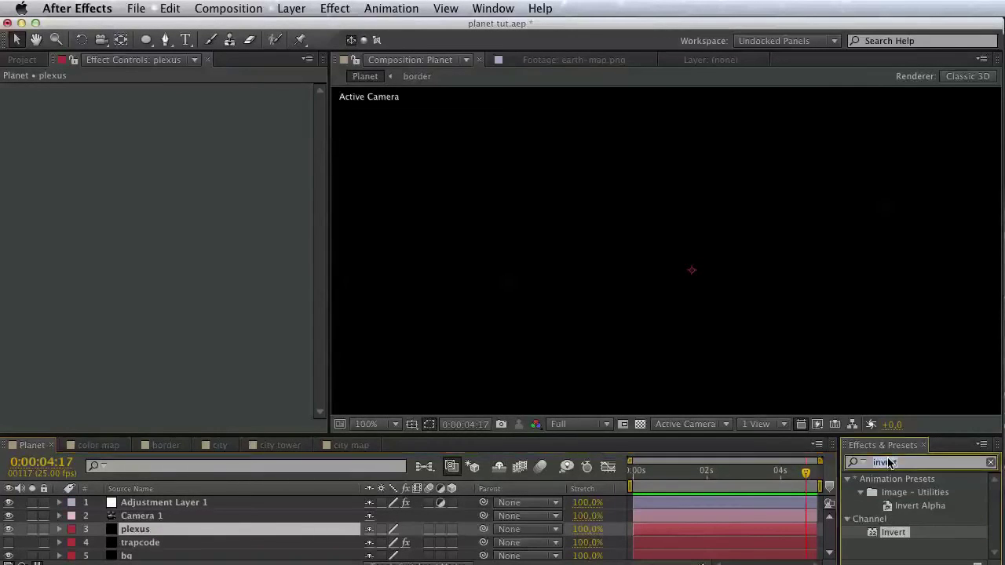
{"action": "type", "text": "plexu"}
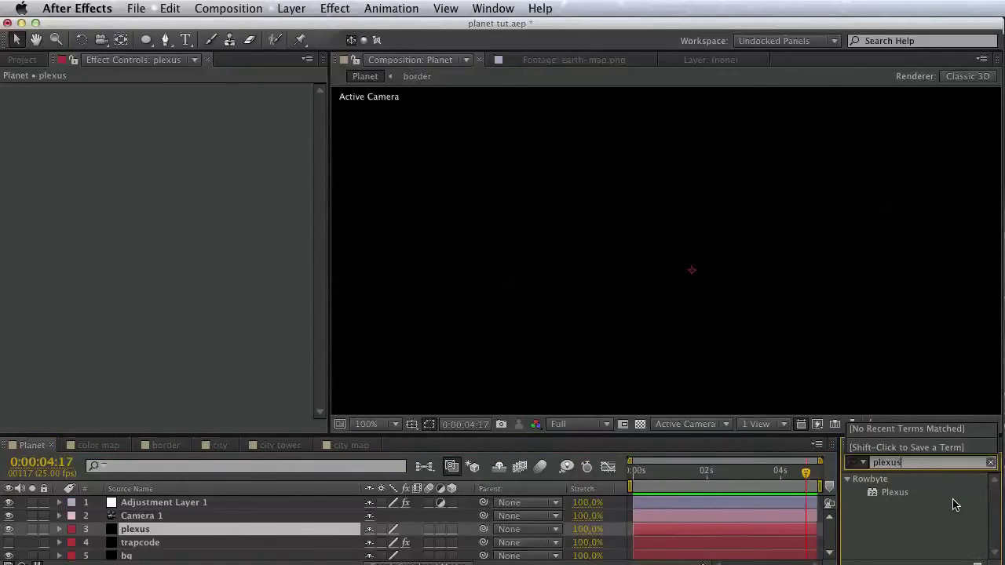
{"action": "type", "text": "s"}
{"action": "left_click_drag", "start_coordinate": [905, 497], "coordinate": [391, 397]}
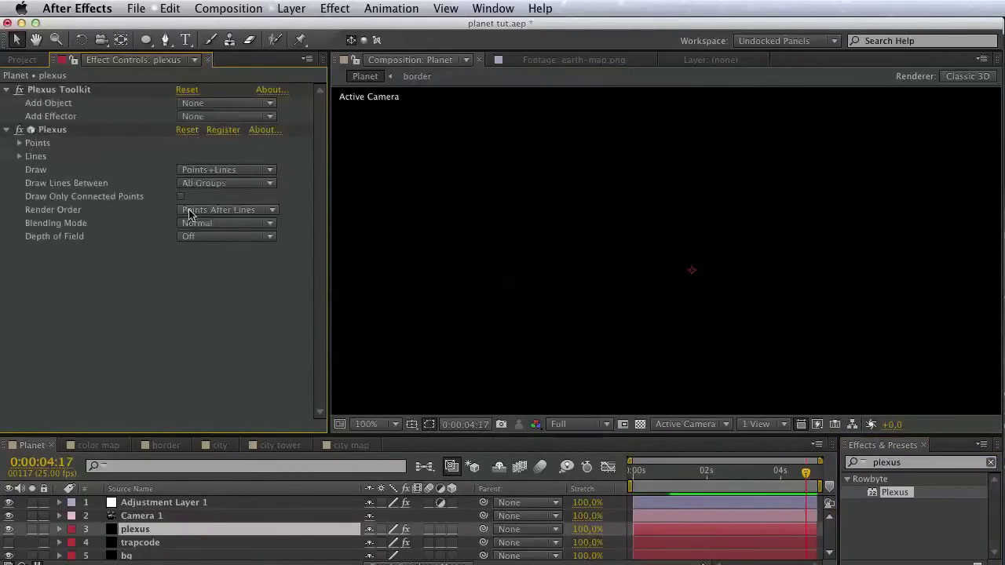
- Add an OBJ object to the Plexus effect and import "earth with normals.obj" from the tex folder
{"action": "left_click", "coordinate": [201, 119]}
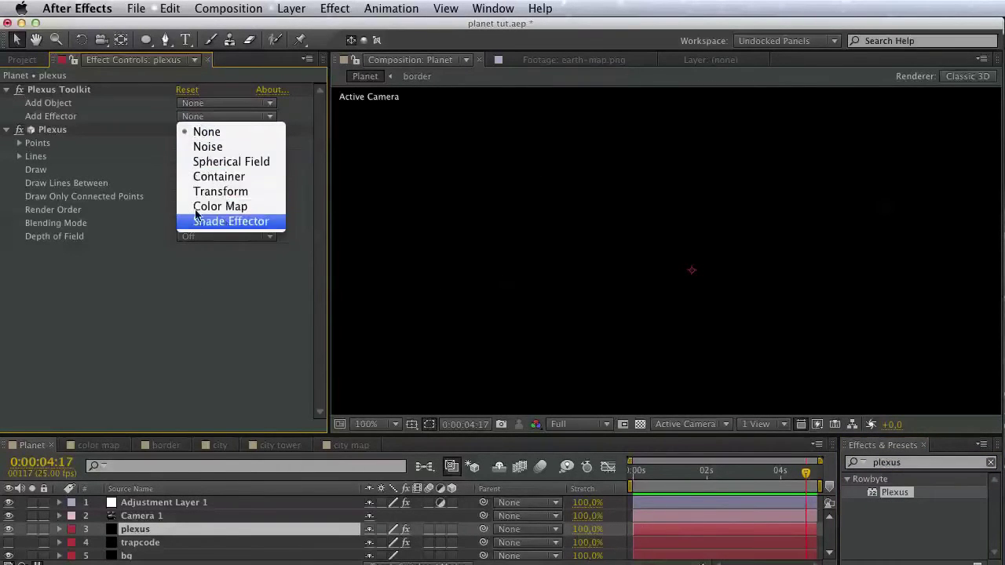
{"action": "left_click", "coordinate": [136, 140]}
{"action": "left_click", "coordinate": [210, 103]}
{"action": "left_click", "coordinate": [209, 160]}
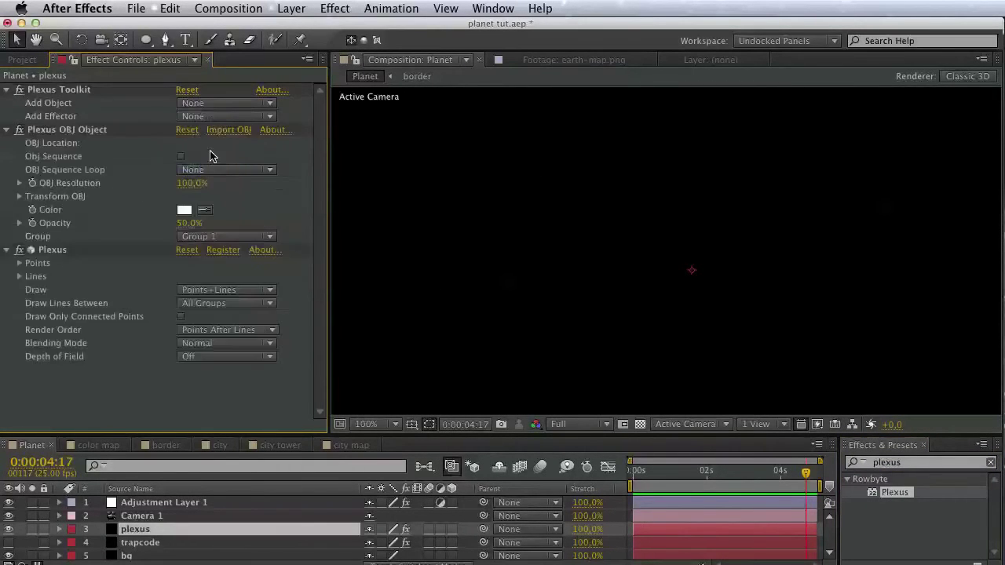
{"action": "left_click", "coordinate": [223, 131]}
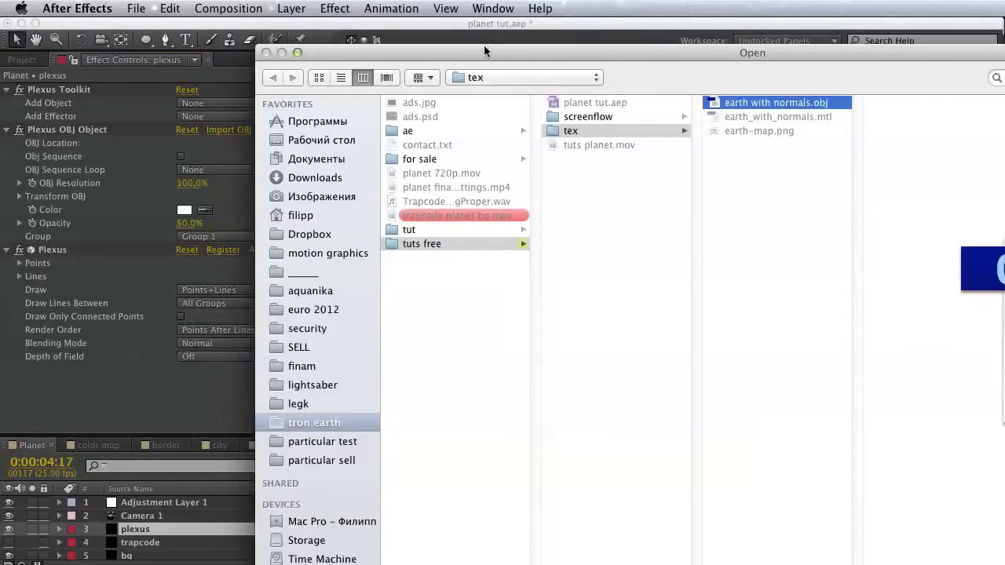
{"action": "left_click_drag", "start_coordinate": [484, 45], "coordinate": [147, 41]}
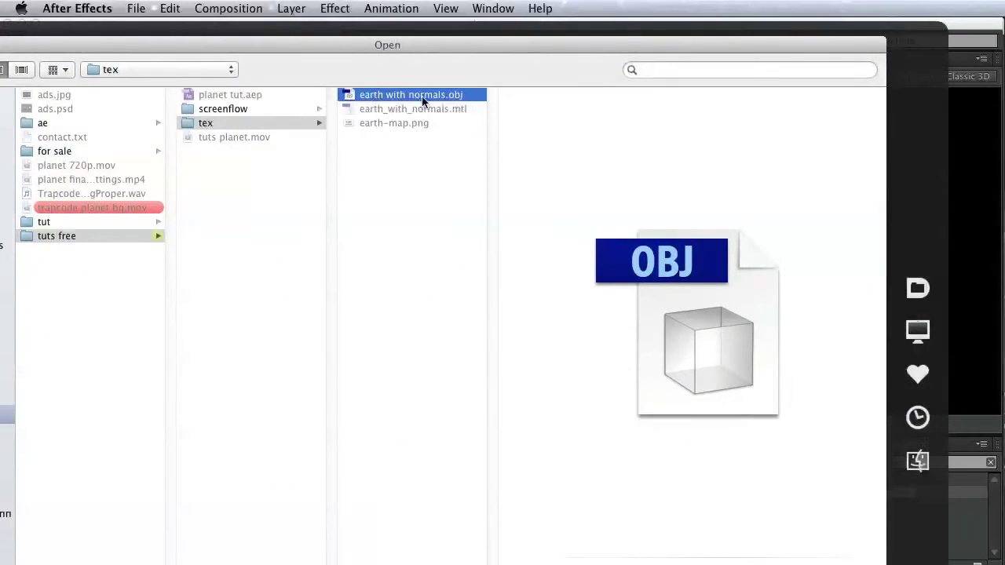
{"action": "key", "text": "Return"}
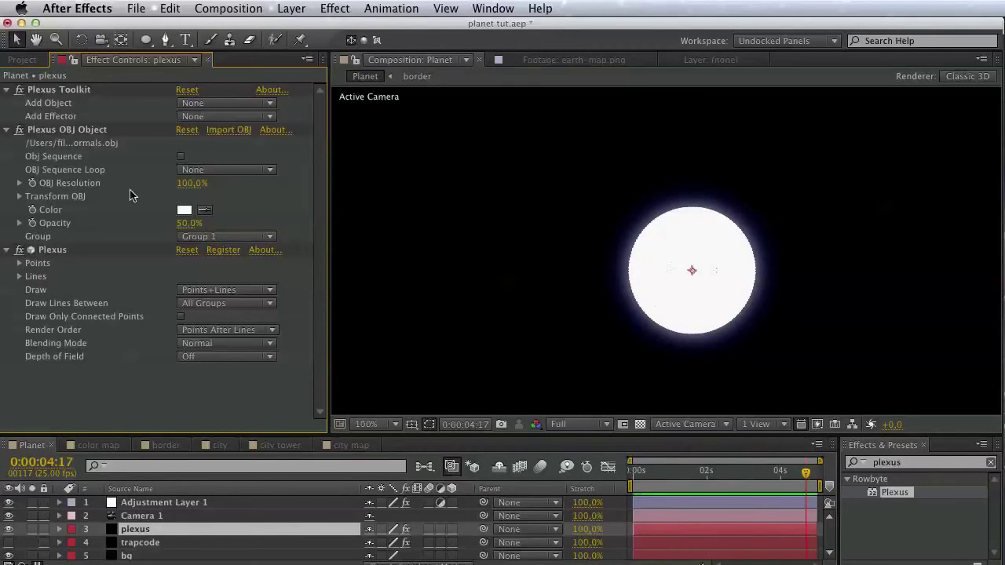
- Add a Transform effector to Plexus and enlarge the sphere uniformly to an X Scale of 538%
{"action": "left_click", "coordinate": [225, 122]}
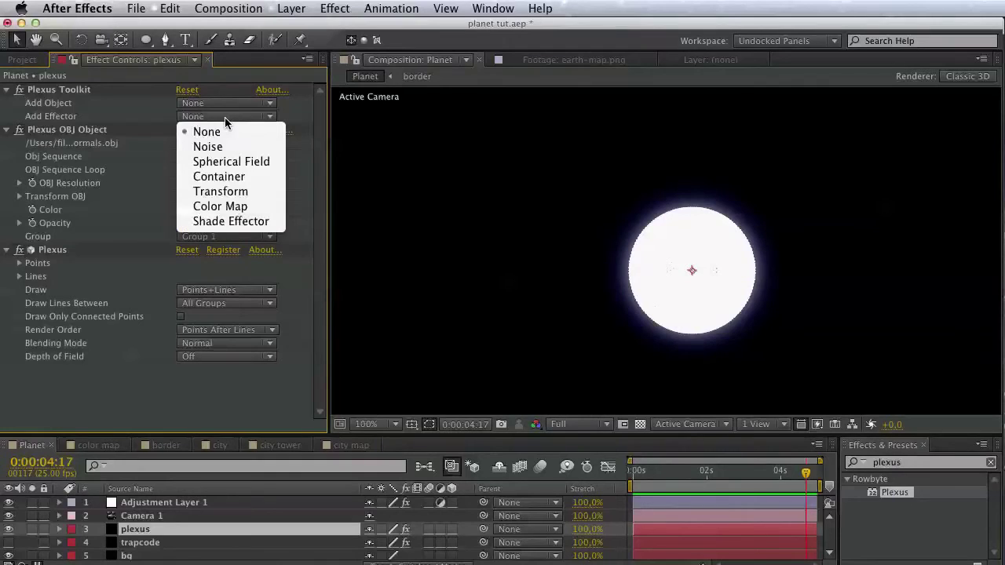
{"action": "left_click", "coordinate": [225, 195]}
{"action": "scroll", "coordinate": [161, 271], "scroll_direction": "down", "scroll_amount": 2}
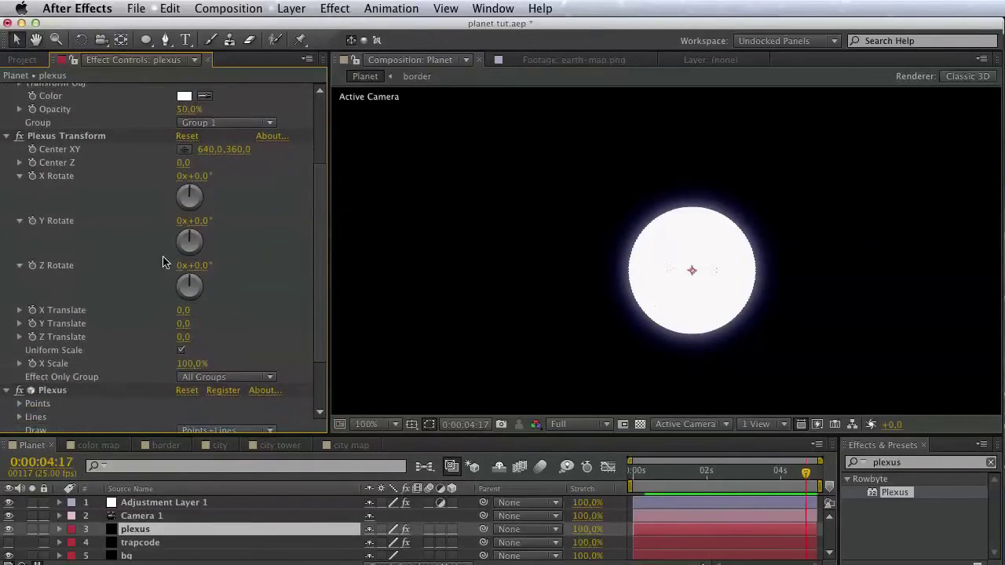
{"action": "left_click", "coordinate": [18, 366]}
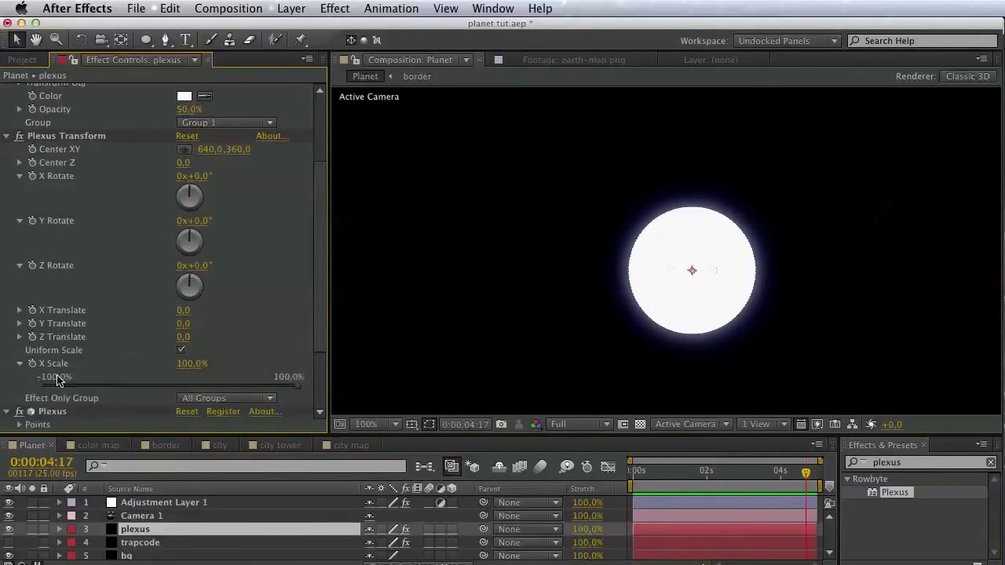
{"action": "left_click_drag", "start_coordinate": [189, 365], "coordinate": [372, 387]}
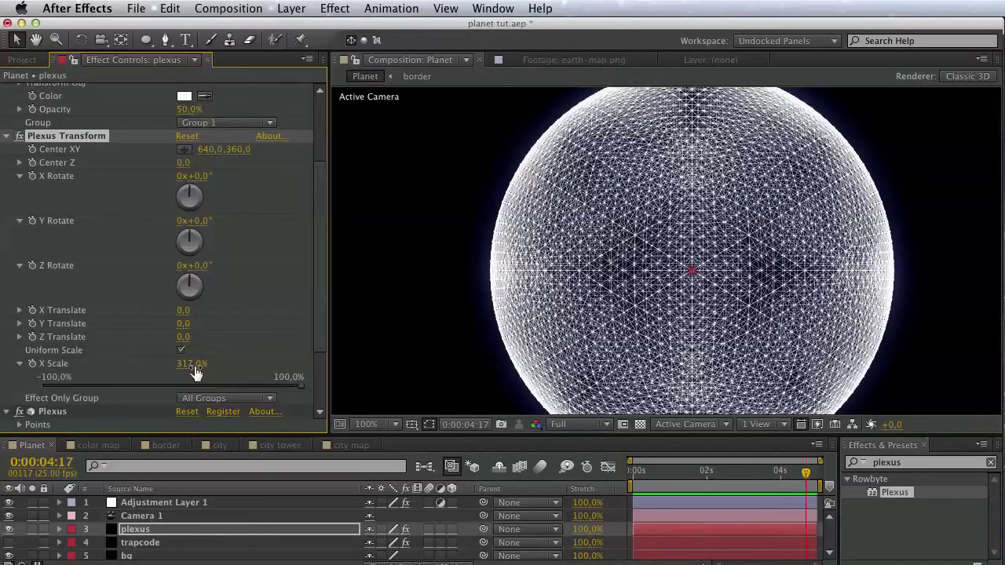
{"action": "left_click_drag", "start_coordinate": [197, 373], "coordinate": [375, 377]}
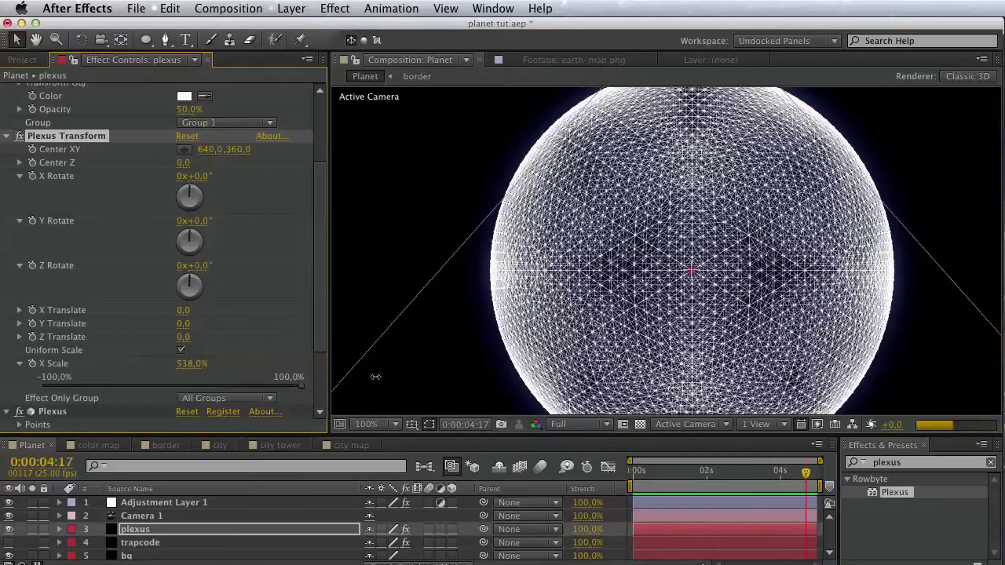
- Show the trapcode layer and fit the Plexus sphere around the planet, trying an X Scale of 350% and settling on 380%
{"action": "left_click", "coordinate": [8, 543]}
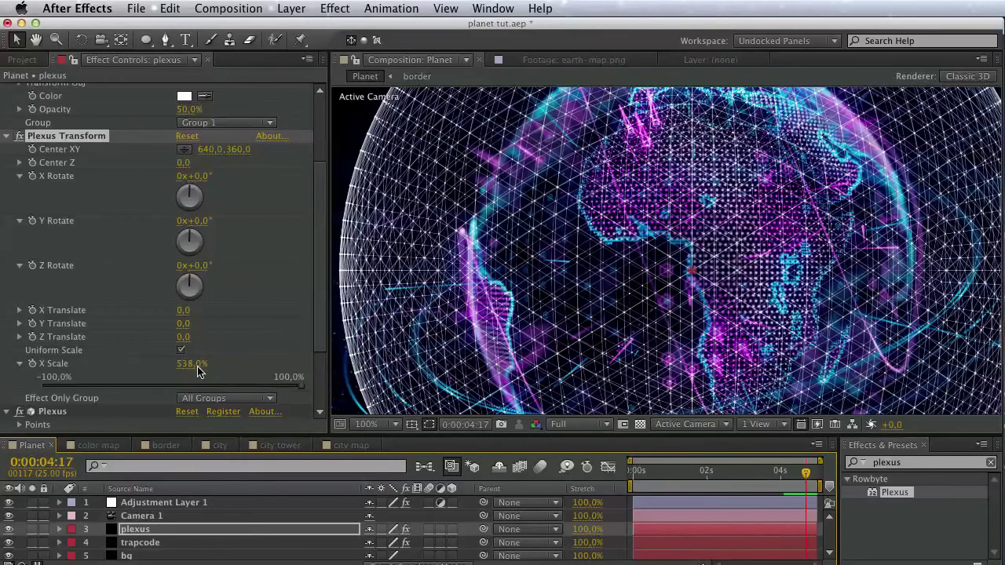
{"action": "left_click", "coordinate": [194, 367]}
{"action": "type", "text": "350"}
{"action": "key", "text": "Return"}
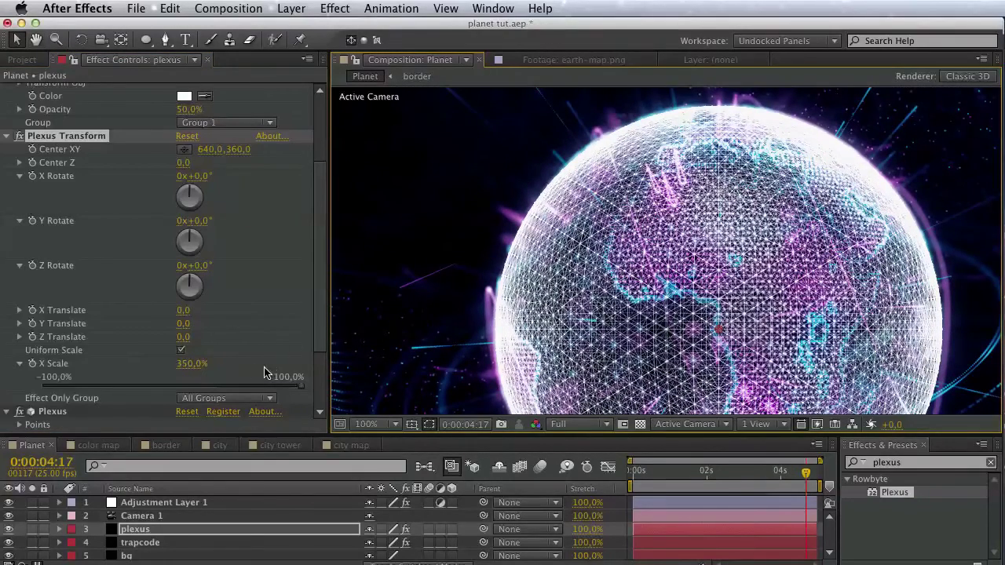
{"action": "left_click", "coordinate": [191, 364]}
{"action": "key", "text": "Return"}
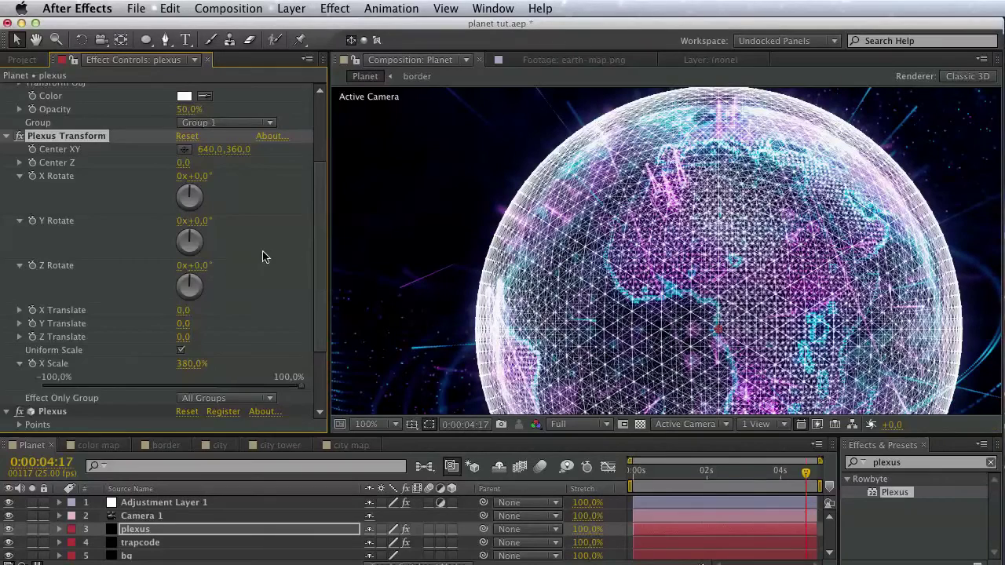
- Reduce the Plexus OBJ Object's OBJ Resolution to 37.2%
{"action": "scroll", "coordinate": [264, 253], "scroll_direction": "up", "scroll_amount": 5}
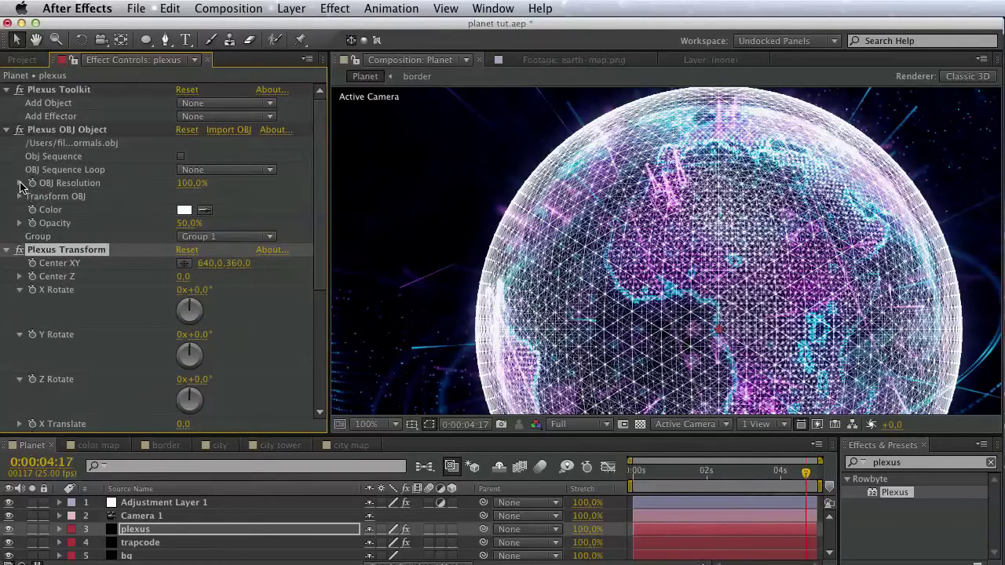
{"action": "left_click", "coordinate": [20, 184]}
{"action": "left_click_drag", "start_coordinate": [240, 210], "coordinate": [185, 212]}
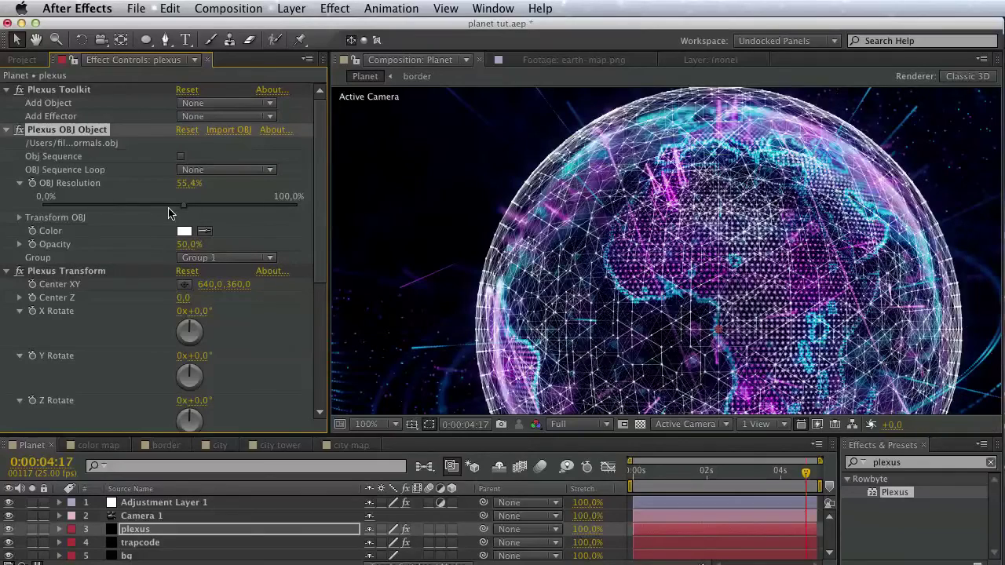
{"action": "left_click", "coordinate": [158, 209]}
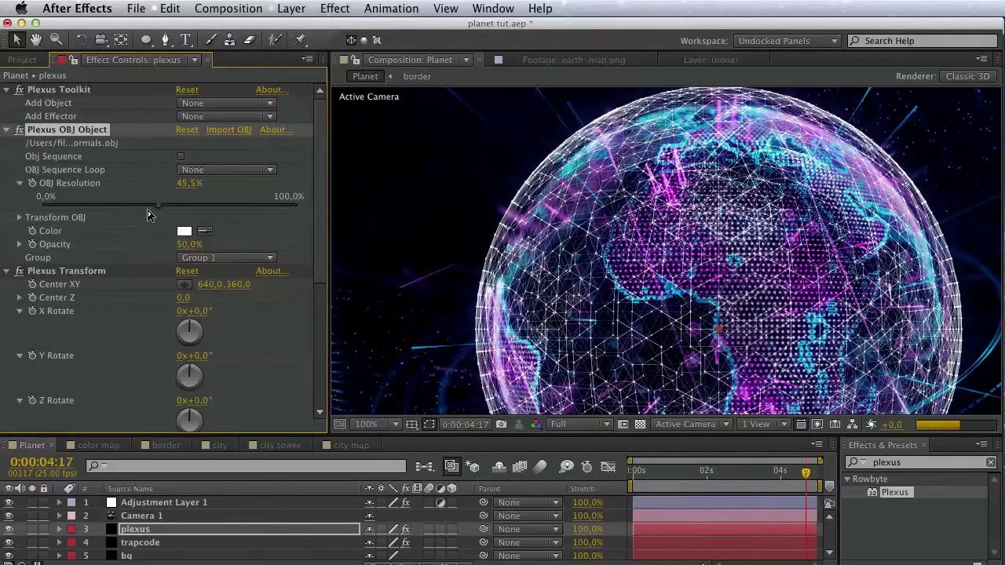
{"action": "left_click", "coordinate": [139, 211]}
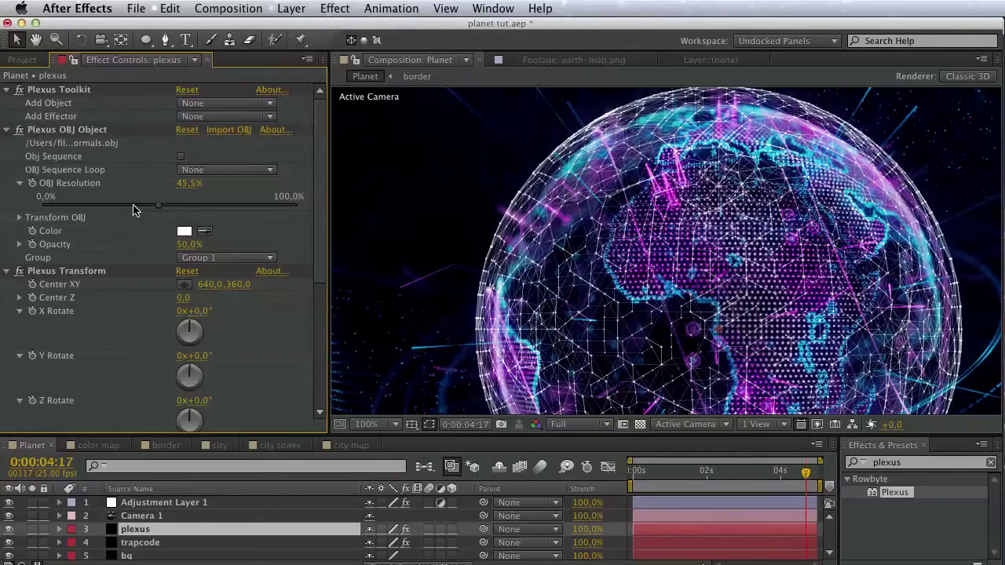
{"action": "left_click", "coordinate": [135, 207]}
- Add a Noise effector to Plexus and set its Noise Amplitude to 100, applied to Position on the XYZ axes
{"action": "left_click", "coordinate": [226, 116]}
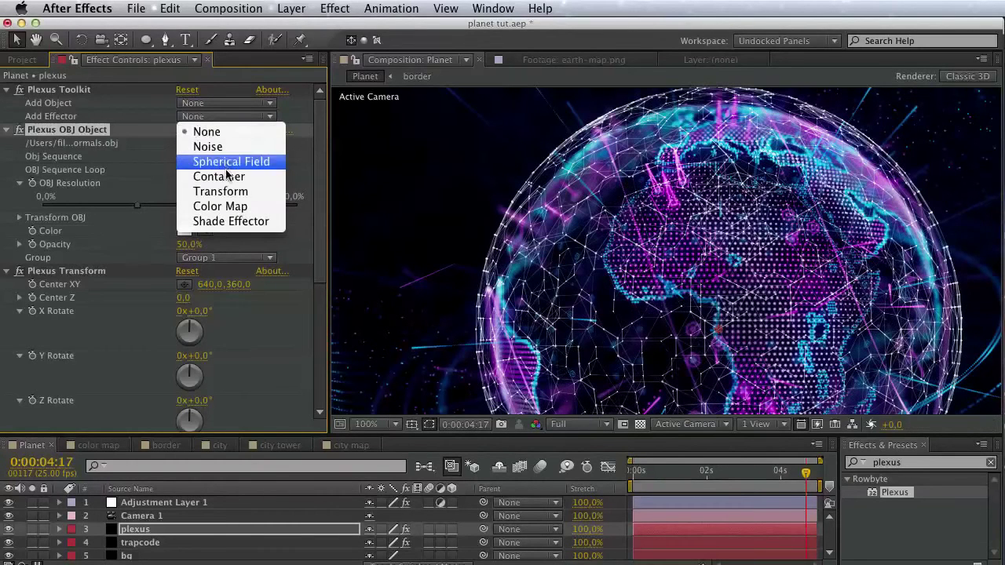
{"action": "left_click", "coordinate": [228, 132]}
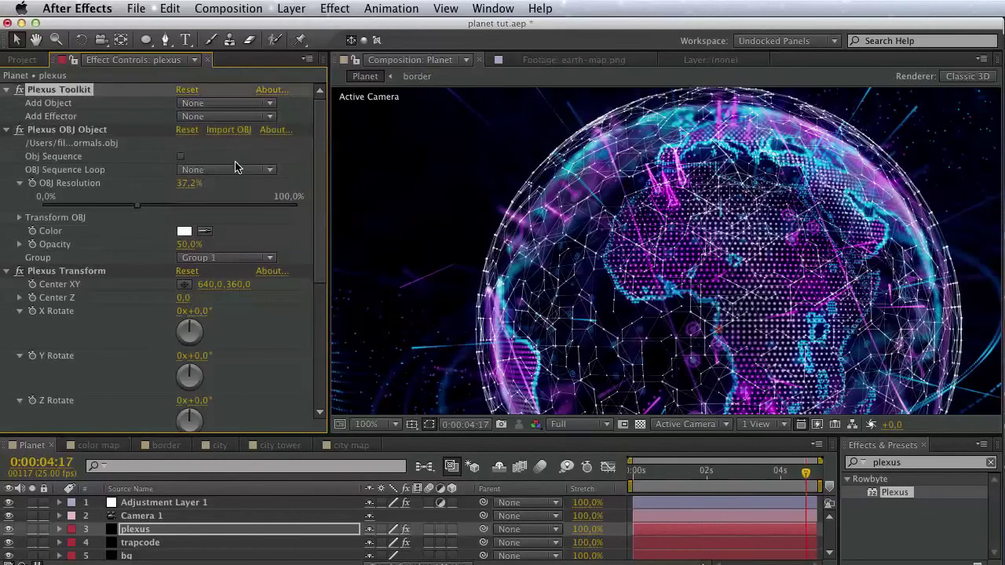
{"action": "key", "text": "space"}
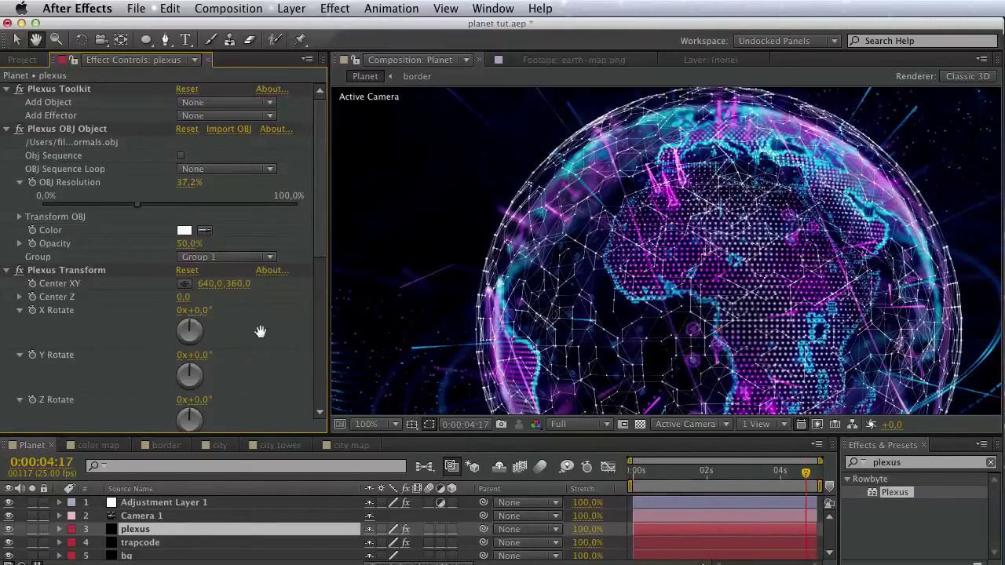
{"action": "left_click_drag", "start_coordinate": [260, 331], "coordinate": [263, 137]}
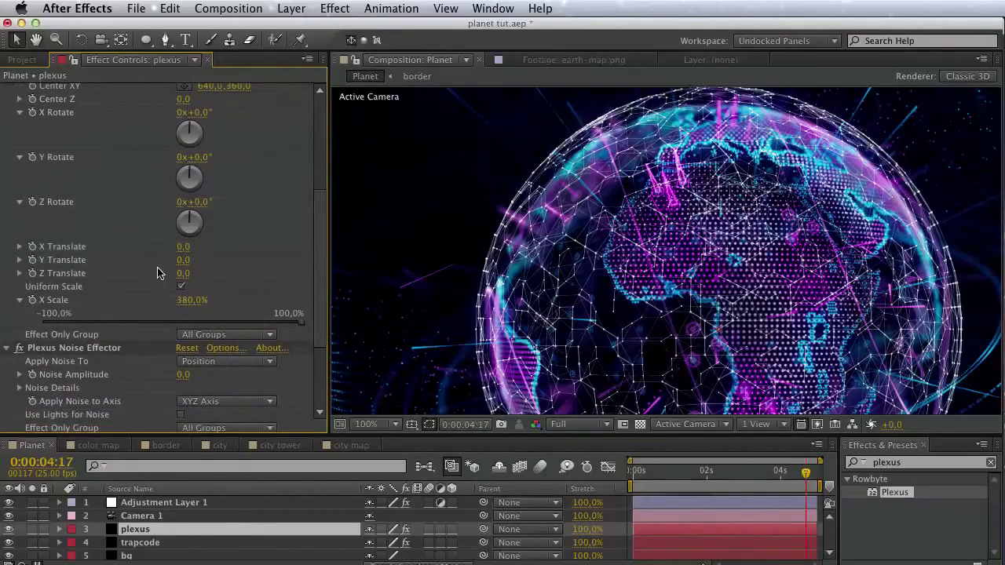
{"action": "key", "text": "space"}
{"action": "left_click_drag", "start_coordinate": [157, 251], "coordinate": [155, 141]}
{"action": "left_click", "coordinate": [186, 267]}
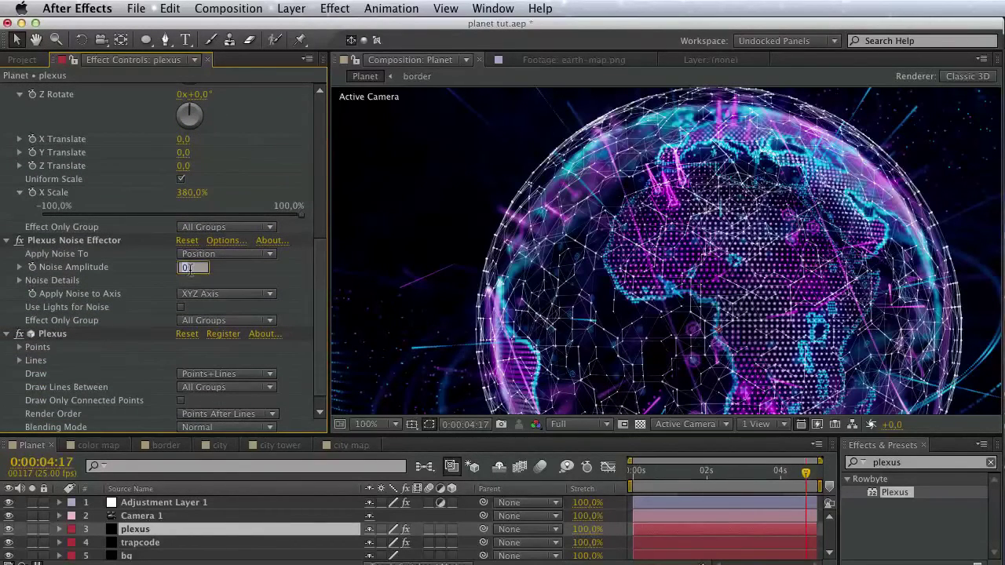
{"action": "type", "text": "100"}
{"action": "key", "text": "Return"}
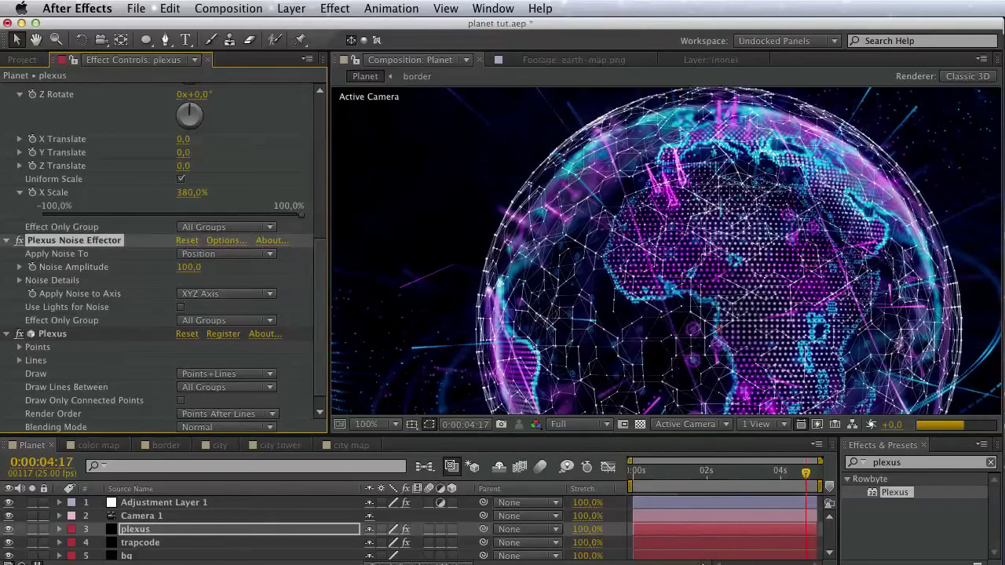
{"action": "left_click", "coordinate": [223, 296]}
{"action": "left_click", "coordinate": [222, 298]}
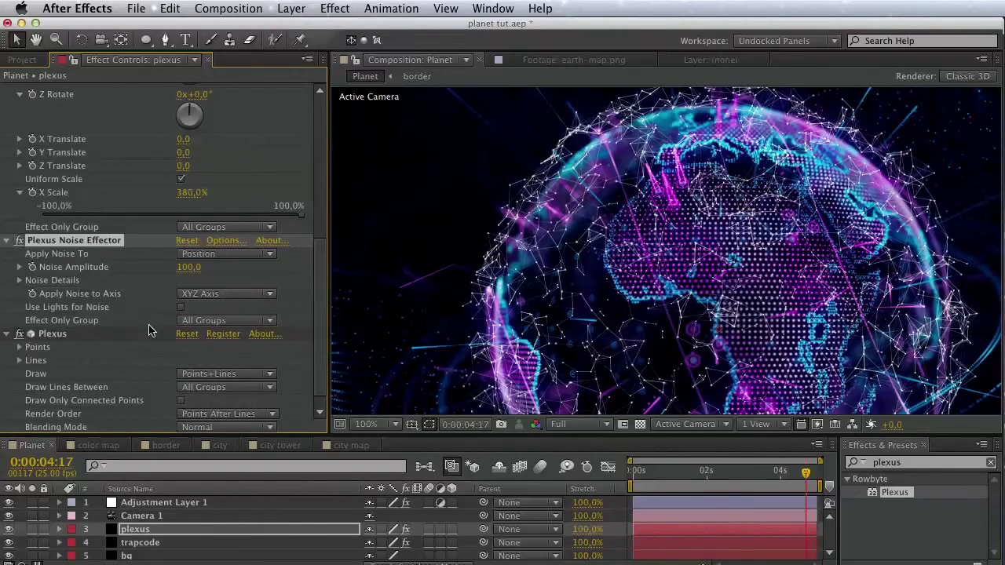
- Set the Plexus lines' Fade-Out Distance to 50 and Max No. of Points to Search to 4
{"action": "scroll", "coordinate": [138, 349], "scroll_direction": "down", "scroll_amount": 1}
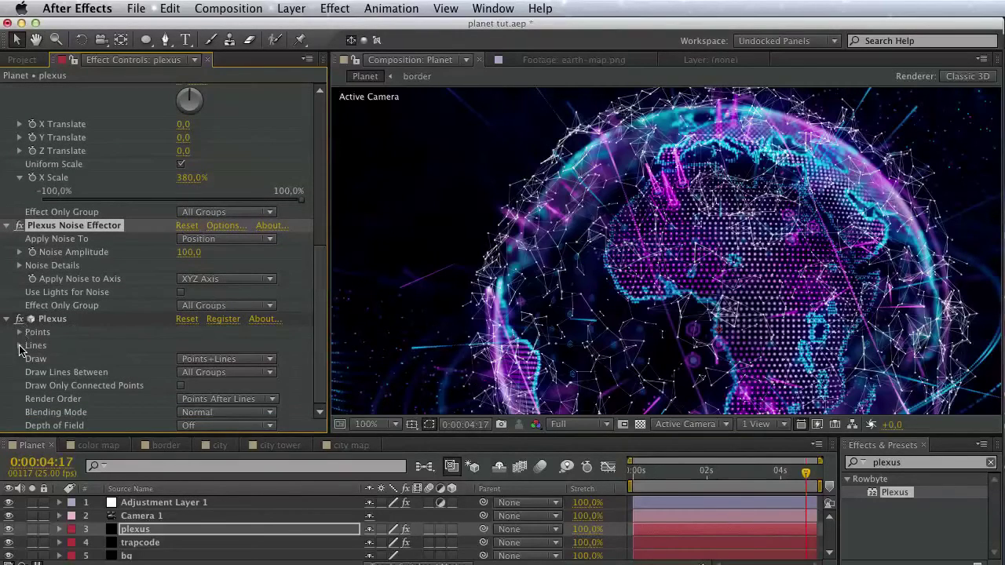
{"action": "left_click", "coordinate": [19, 346]}
{"action": "scroll", "coordinate": [21, 349], "scroll_direction": "down", "scroll_amount": 2}
{"action": "left_click", "coordinate": [190, 345]}
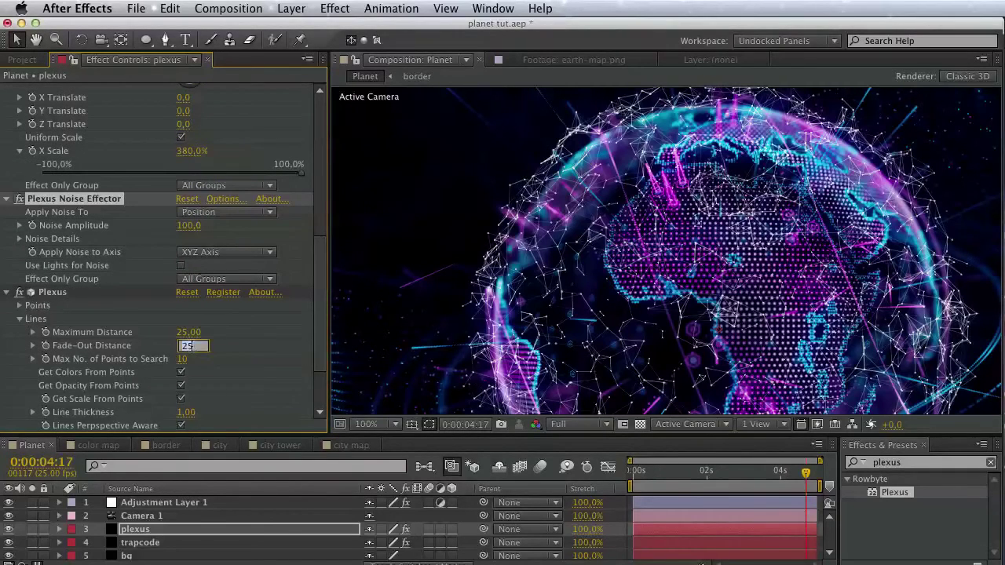
{"action": "key", "text": "Return"}
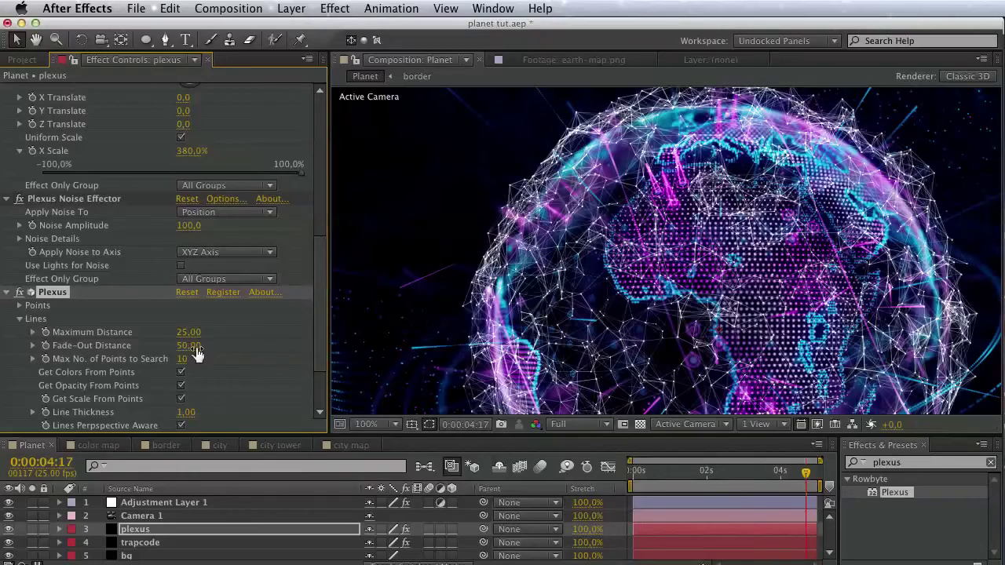
{"action": "left_click", "coordinate": [183, 360]}
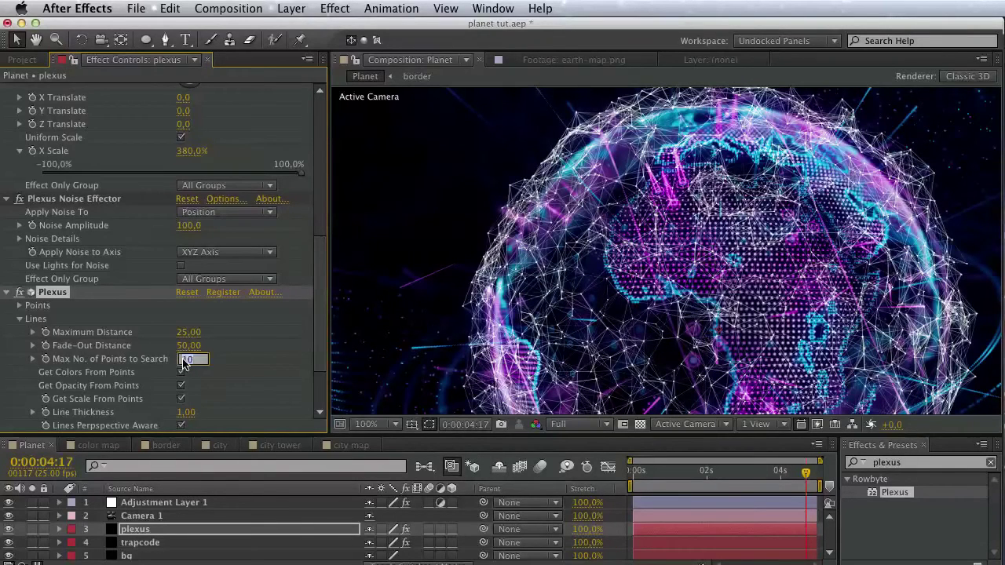
{"action": "type", "text": "4"}
{"action": "key", "text": "Return"}
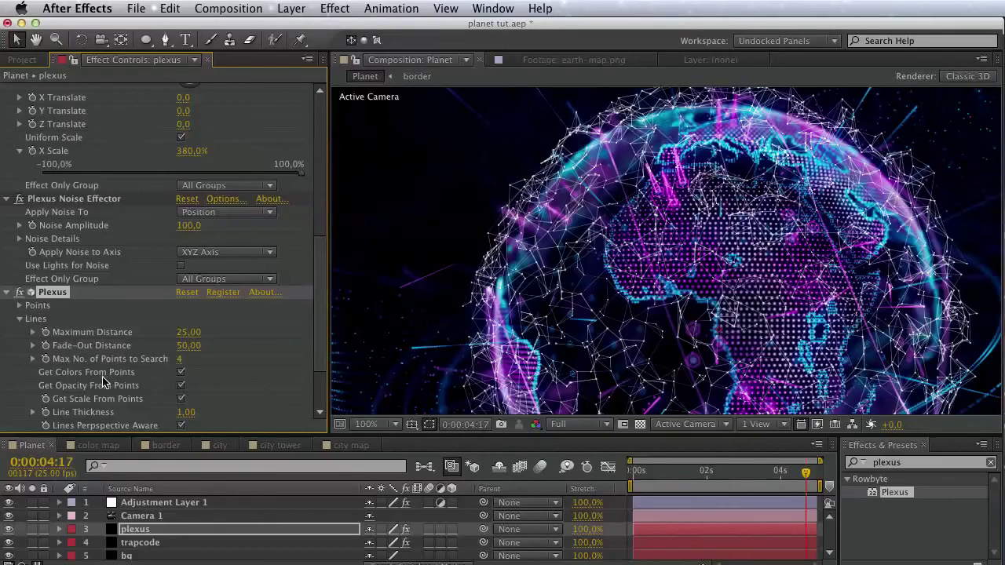
- Disable Get Colors From Points for the Plexus lines and set Lines Color to the saved pink
{"action": "left_click", "coordinate": [181, 372]}
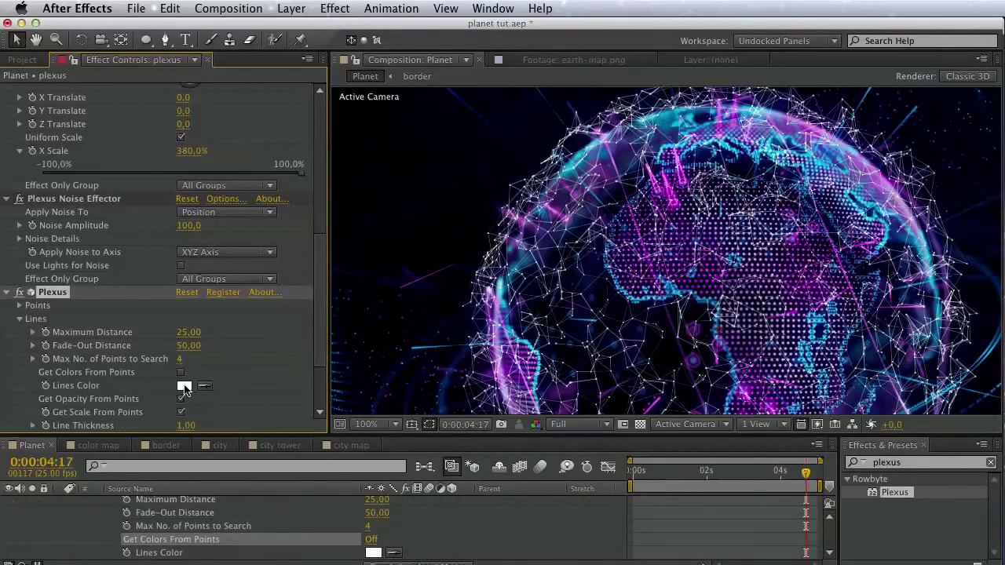
{"action": "left_click", "coordinate": [184, 385]}
{"action": "left_click", "coordinate": [865, 433]}
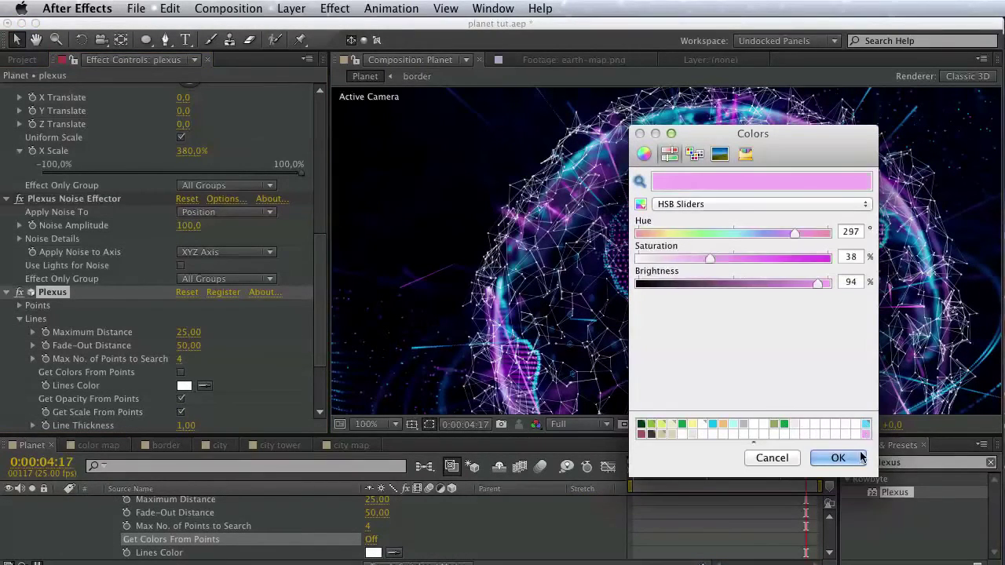
{"action": "left_click", "coordinate": [837, 457]}
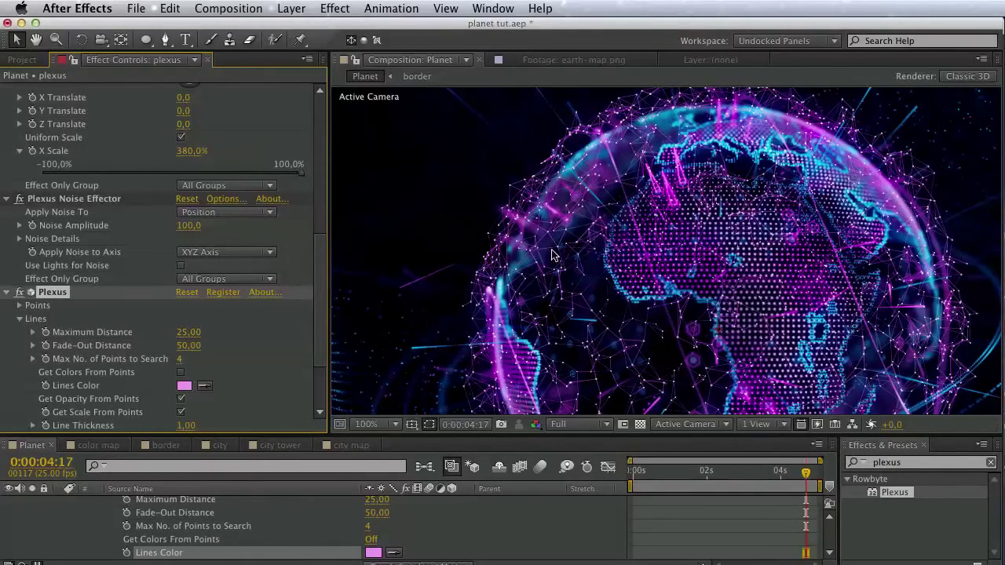
- Set the Plexus Lines Color to the saved light blue swatch
{"action": "left_click", "coordinate": [185, 387]}
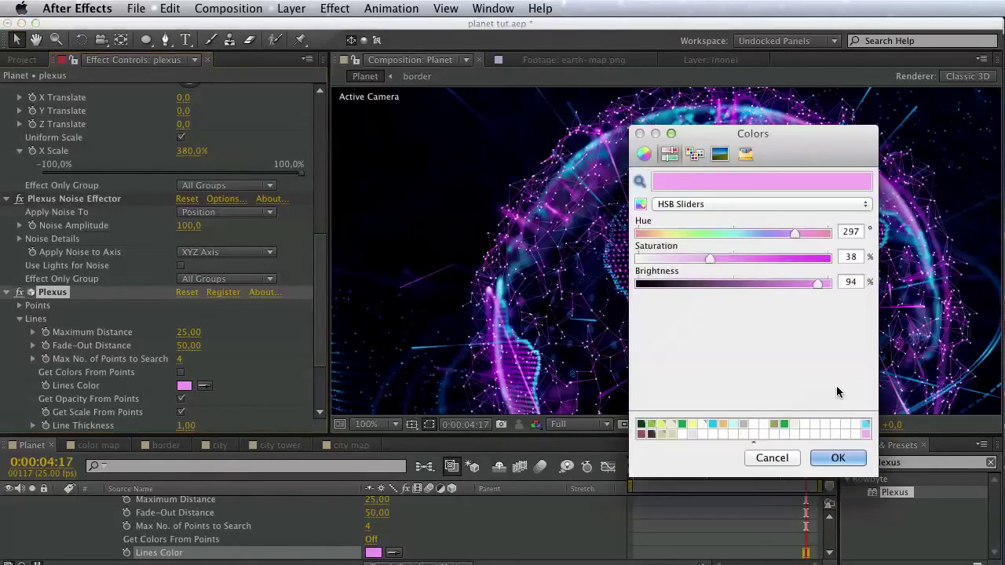
{"action": "left_click", "coordinate": [868, 421]}
{"action": "left_click", "coordinate": [838, 457]}
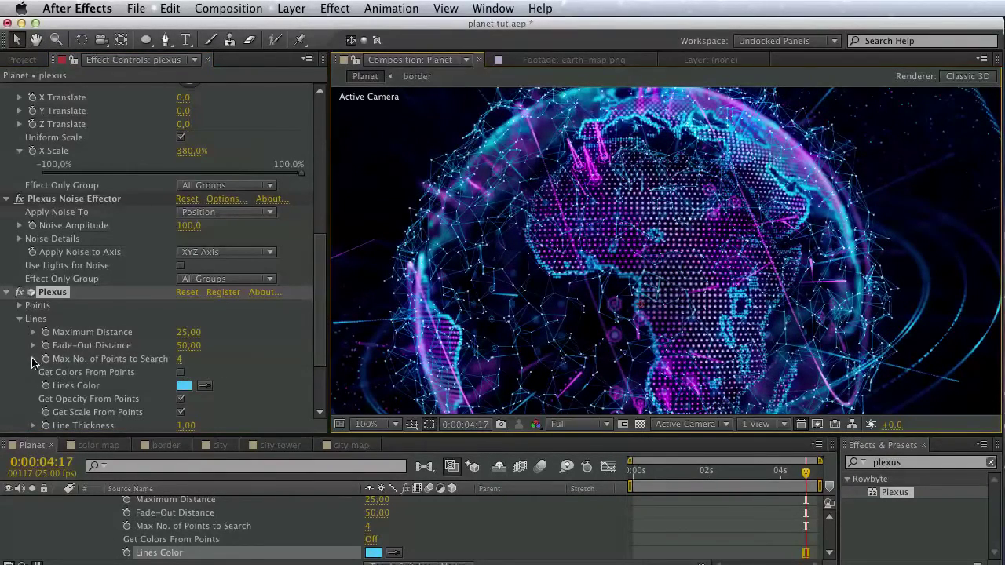
{"action": "left_click", "coordinate": [33, 359]}
{"action": "left_click", "coordinate": [33, 359]}
- Set the Plexus Points Size to 0 and fold the Points settings away
{"action": "scroll", "coordinate": [110, 389], "scroll_direction": "down", "scroll_amount": 2}
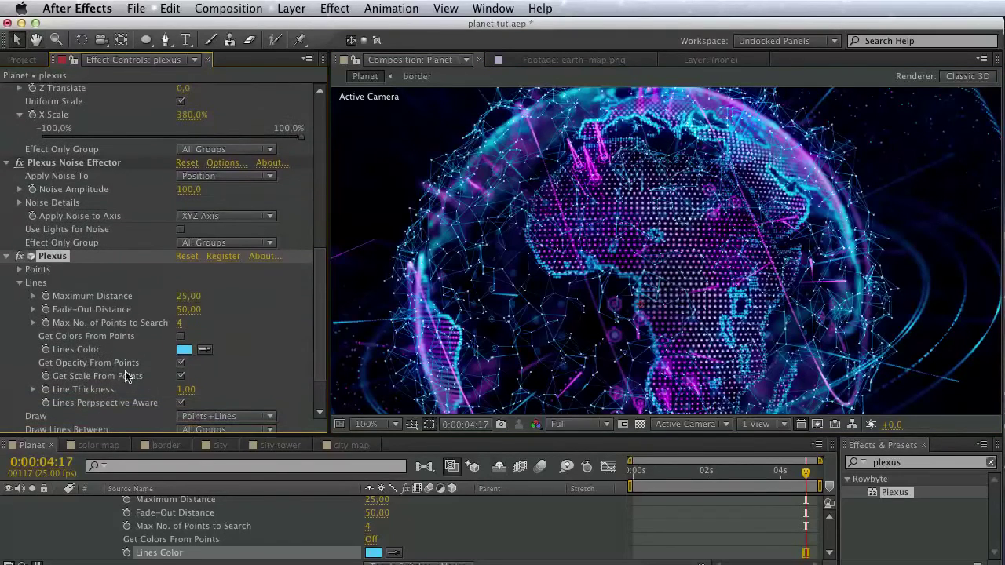
{"action": "scroll", "coordinate": [157, 369], "scroll_direction": "down", "scroll_amount": 1}
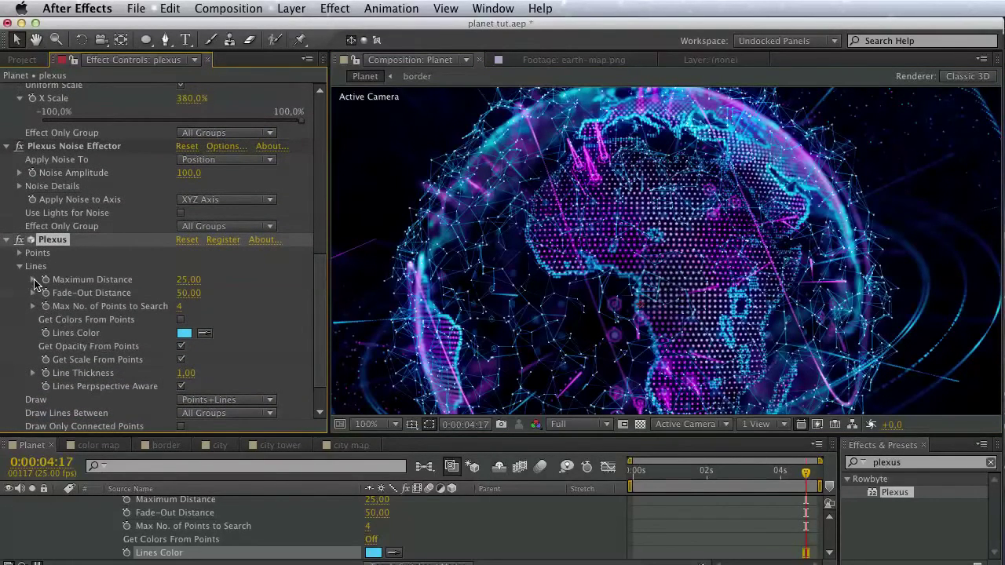
{"action": "left_click", "coordinate": [20, 253]}
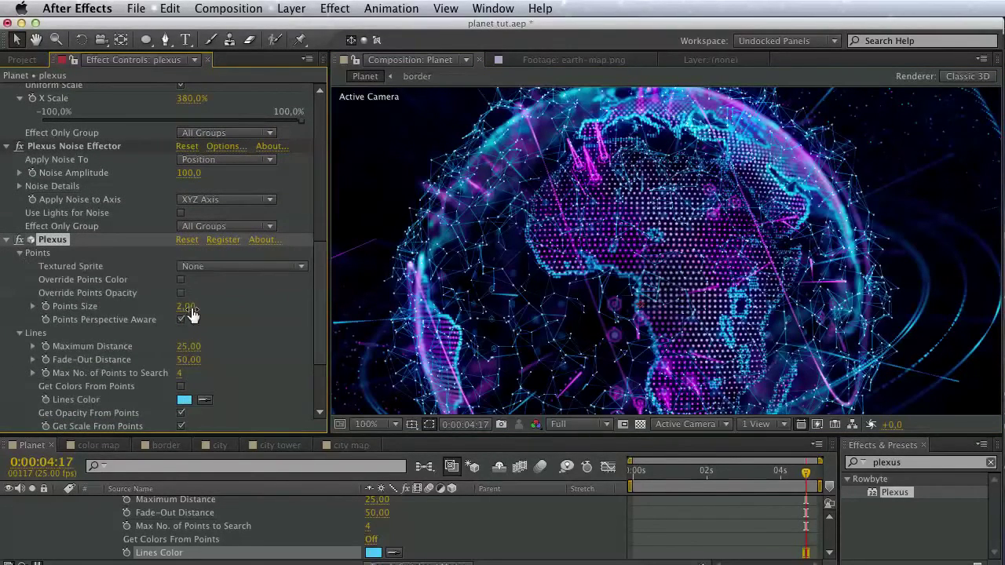
{"action": "left_click", "coordinate": [191, 308]}
{"action": "type", "text": "0"}
{"action": "key", "text": "Return"}
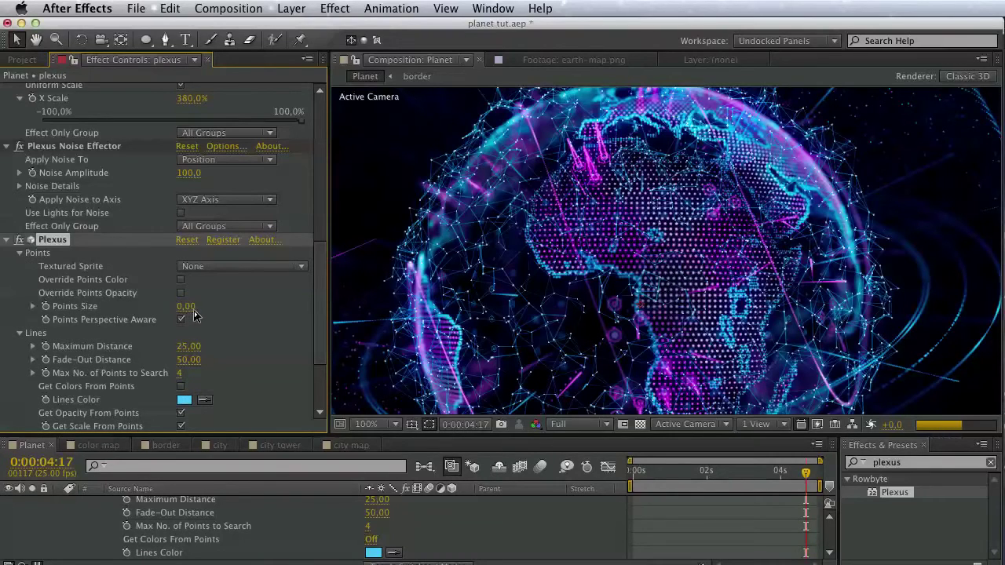
{"action": "left_click", "coordinate": [20, 254]}
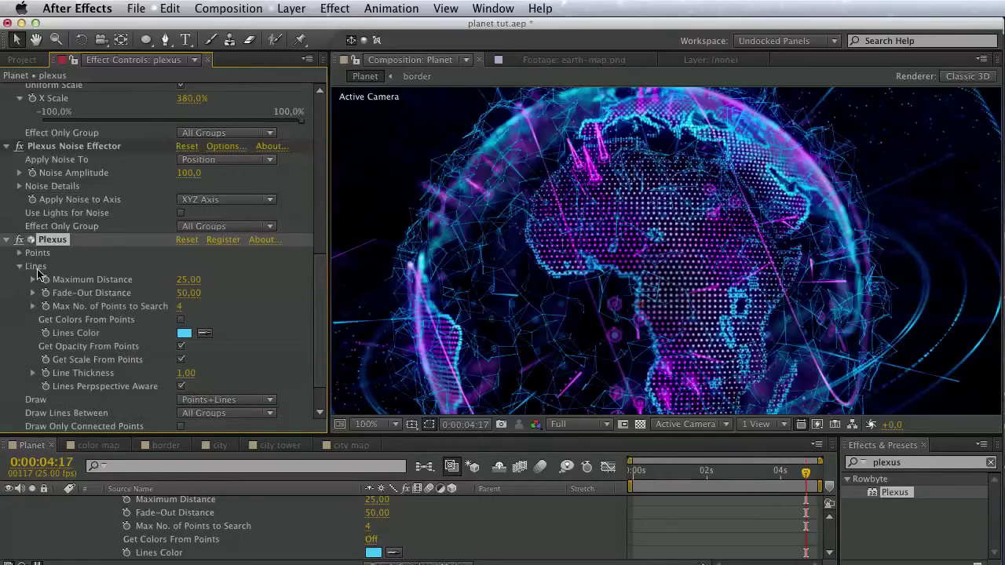
- Set the Plexus Depth of Field to Camera Settings with a Blur Factor of 0.5
{"action": "scroll", "coordinate": [75, 314], "scroll_direction": "down", "scroll_amount": 2}
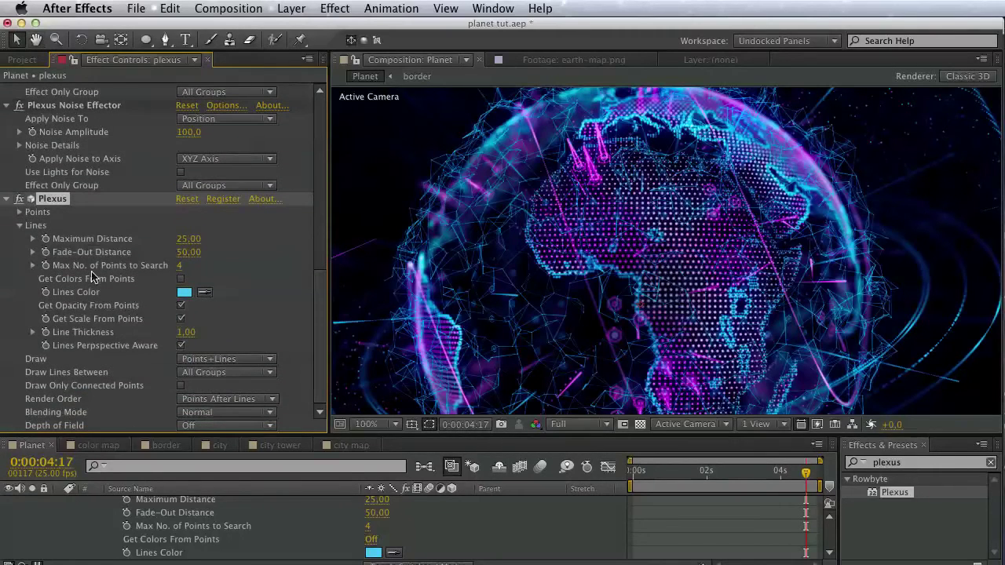
{"action": "left_click", "coordinate": [200, 429]}
{"action": "left_click", "coordinate": [206, 456]}
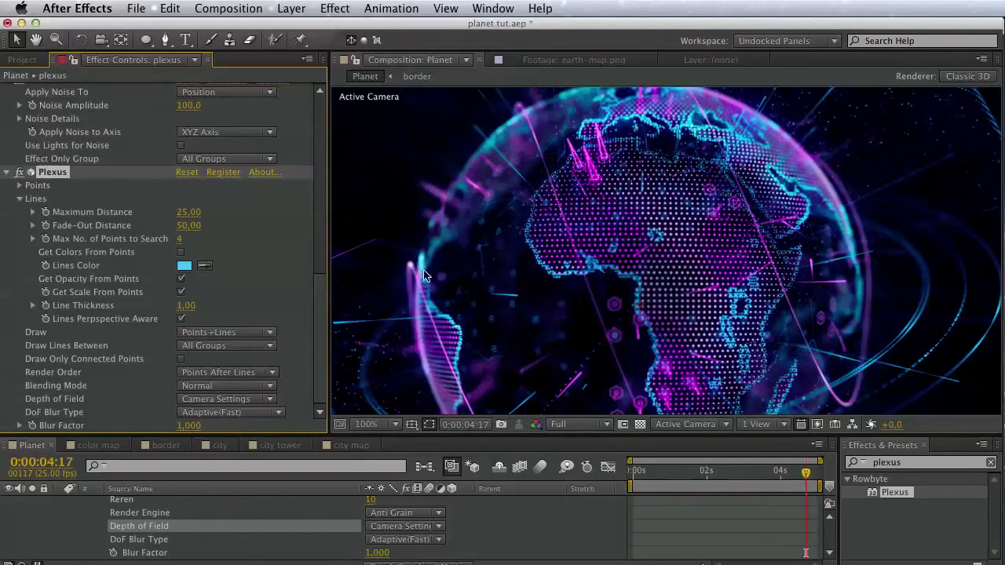
{"action": "left_click", "coordinate": [189, 425]}
{"action": "type", "text": "0.5"}
{"action": "key", "text": "Return"}
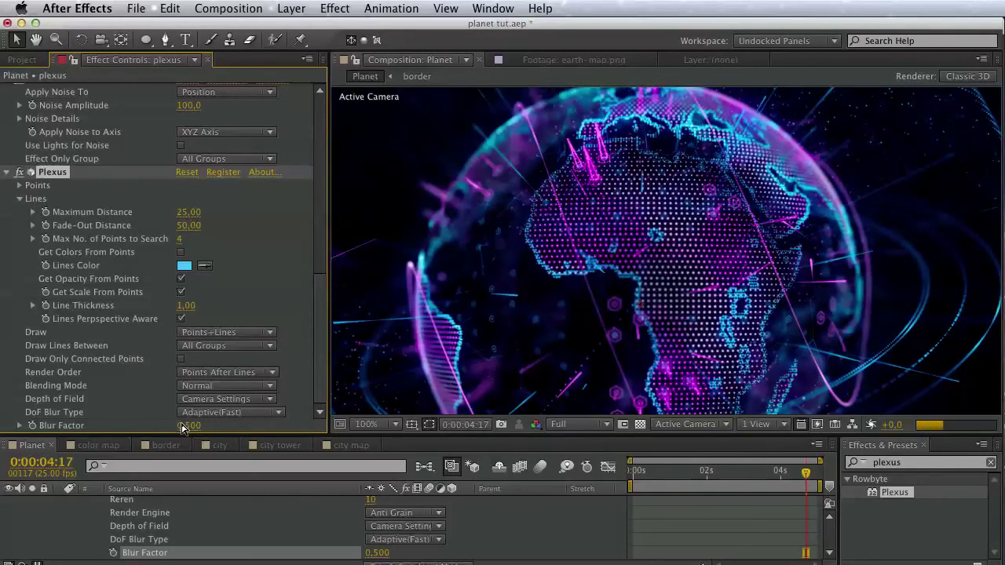
{"action": "key", "text": "super+z"}
- Increase the Plexus Line Thickness to 1.30 and inspect the lines around the planet
{"action": "key", "text": "space"}
{"action": "left_click_drag", "start_coordinate": [549, 223], "coordinate": [565, 251]}
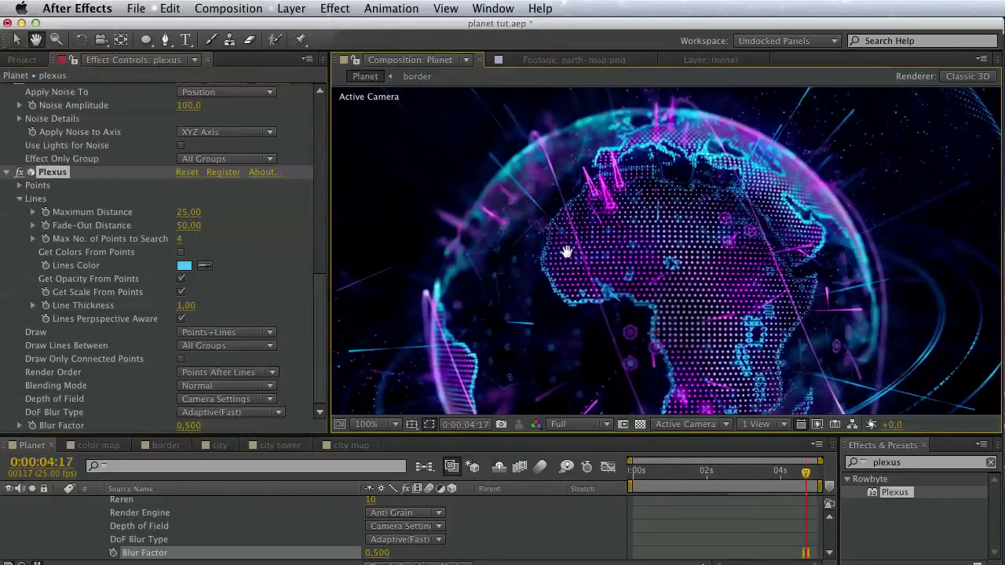
{"action": "left_click", "coordinate": [186, 306]}
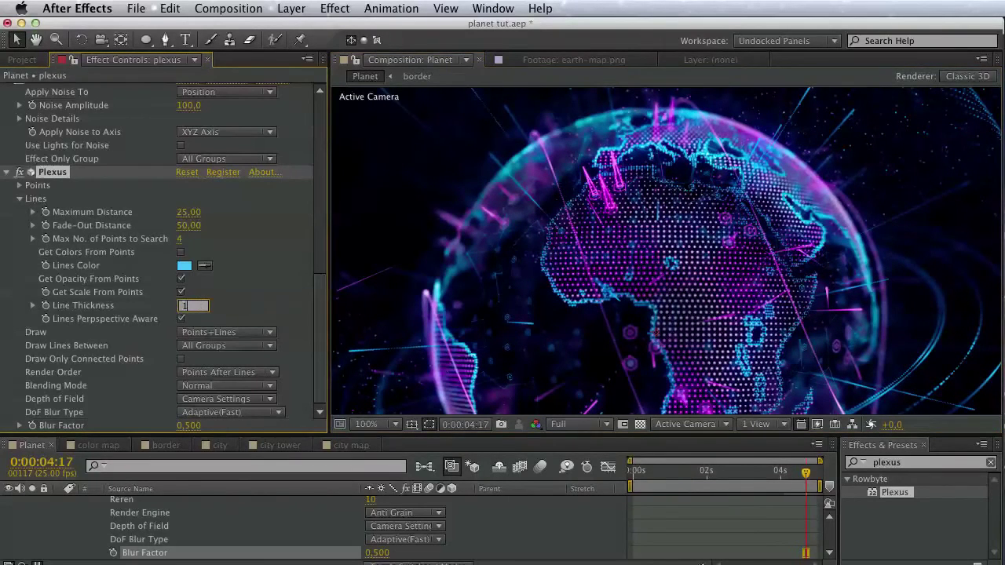
{"action": "key", "text": "Return"}
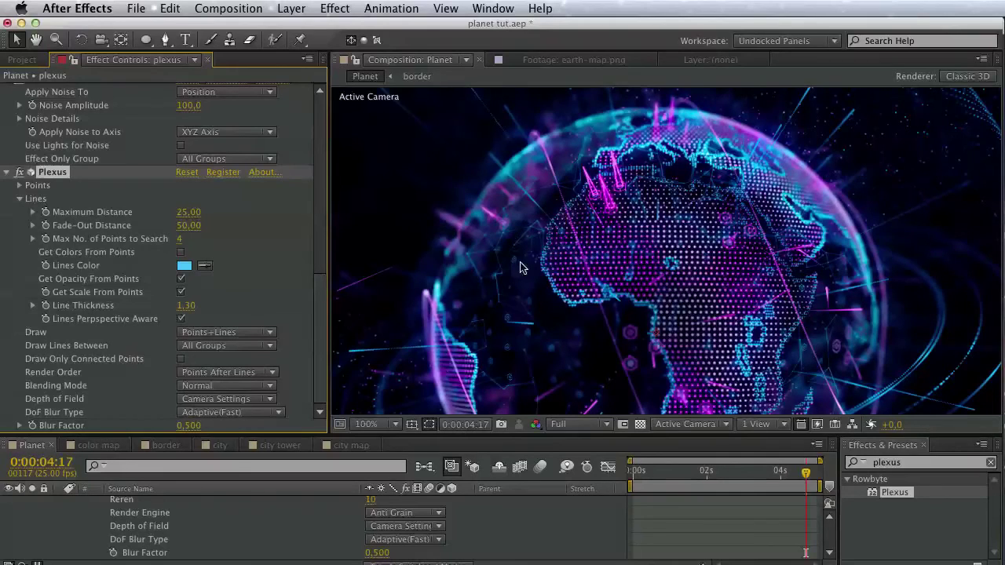
{"action": "left_click_drag", "start_coordinate": [537, 279], "coordinate": [550, 179]}
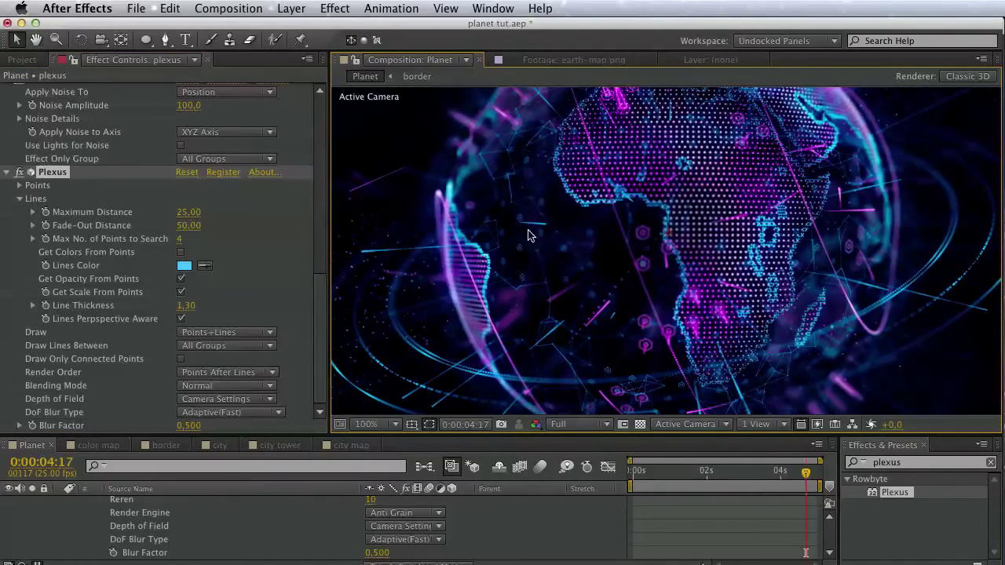
{"action": "left_click_drag", "start_coordinate": [460, 253], "coordinate": [457, 308]}
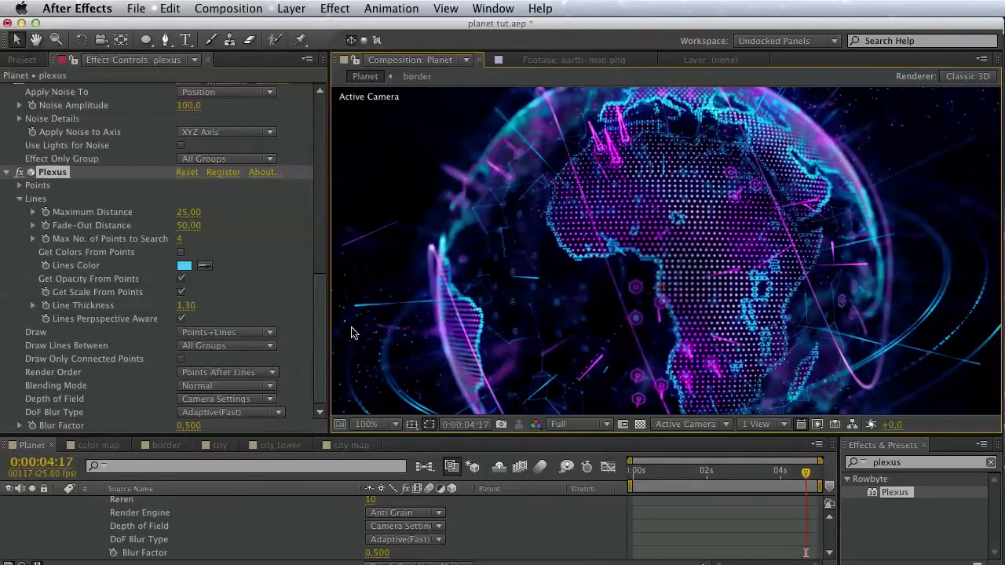
- Collapse the Toolkit, OBJ Object, Transform, Noise Effector and Plexus effects on the plexus layer
{"action": "scroll", "coordinate": [236, 329], "scroll_direction": "up", "scroll_amount": 4}
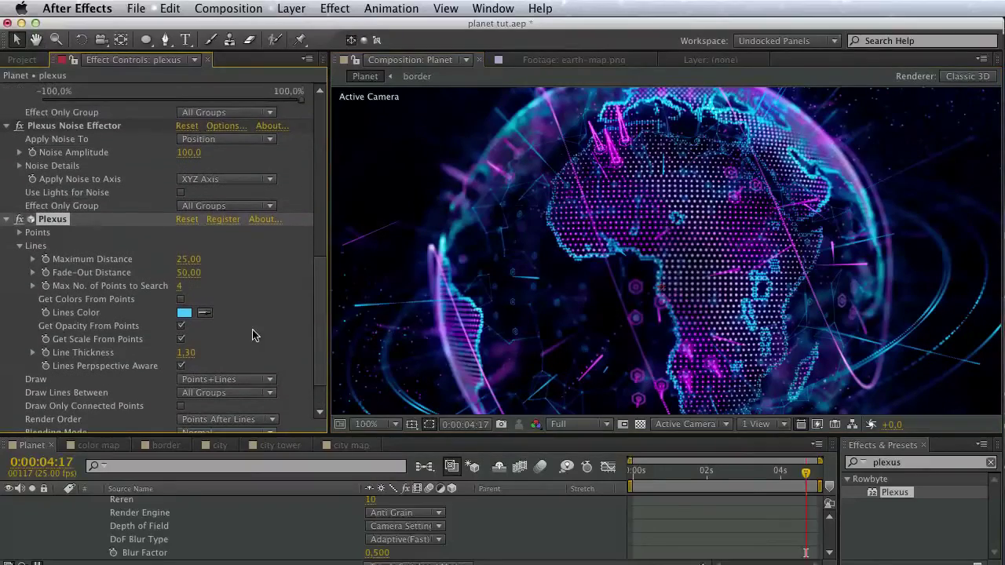
{"action": "left_click_drag", "start_coordinate": [108, 192], "coordinate": [118, 300]}
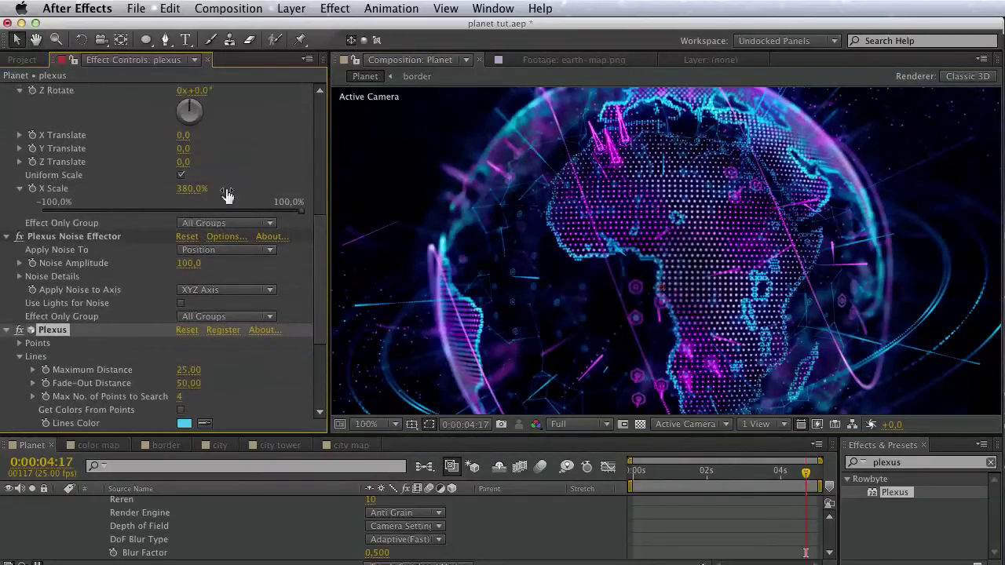
{"action": "left_click_drag", "start_coordinate": [591, 214], "coordinate": [530, 296]}
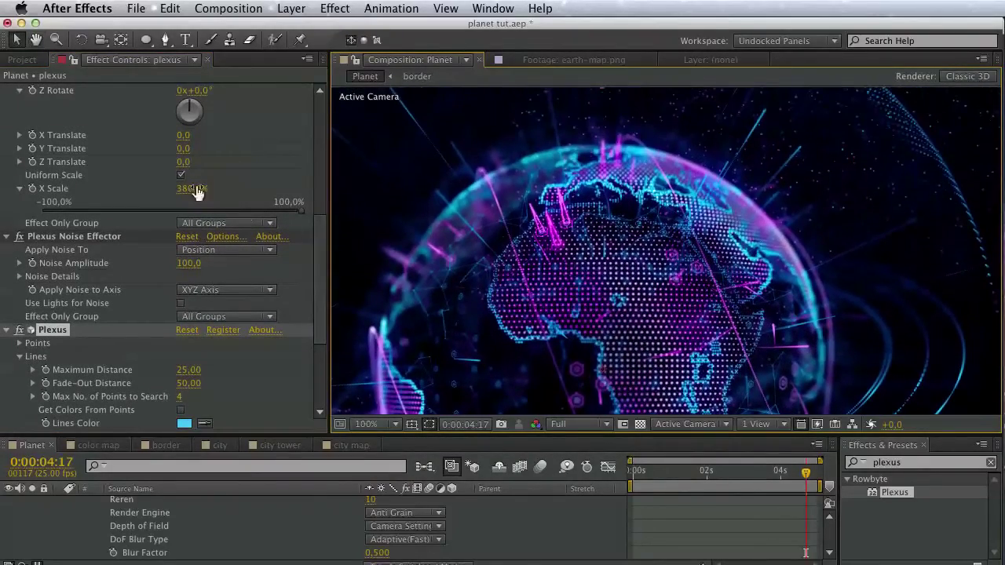
{"action": "scroll", "coordinate": [247, 129], "scroll_direction": "up", "scroll_amount": 20}
{"action": "scroll", "coordinate": [271, 302], "scroll_direction": "up", "scroll_amount": 3}
{"action": "key", "text": "v"}
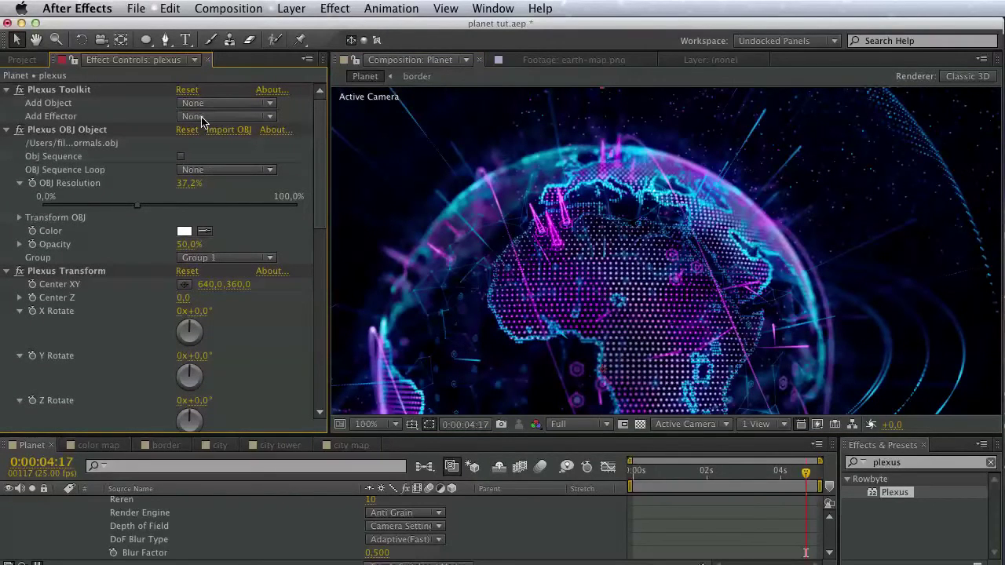
{"action": "left_click", "coordinate": [7, 91]}
{"action": "left_click", "coordinate": [8, 103]}
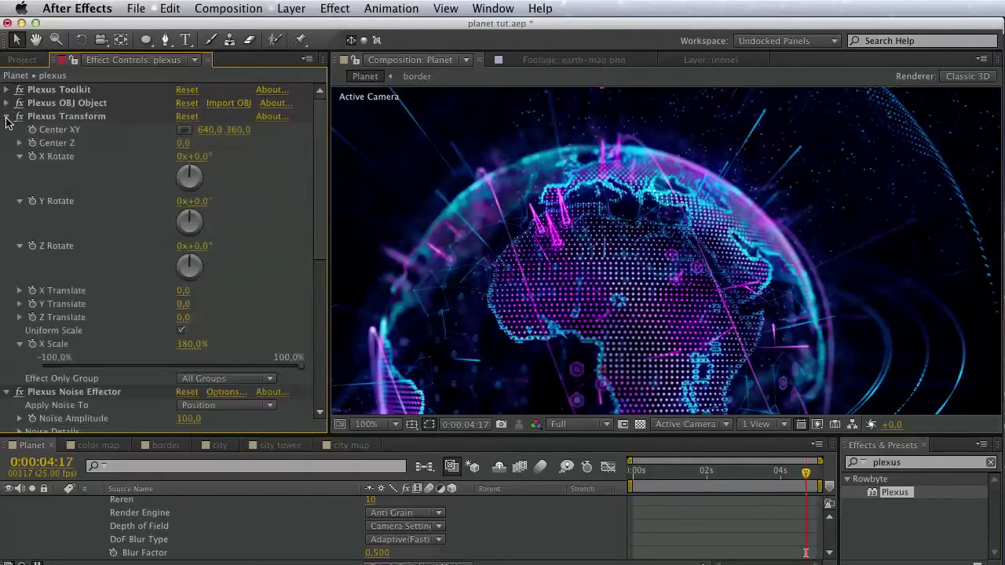
{"action": "left_click", "coordinate": [8, 116]}
{"action": "left_click", "coordinate": [8, 130]}
{"action": "left_click", "coordinate": [7, 142]}
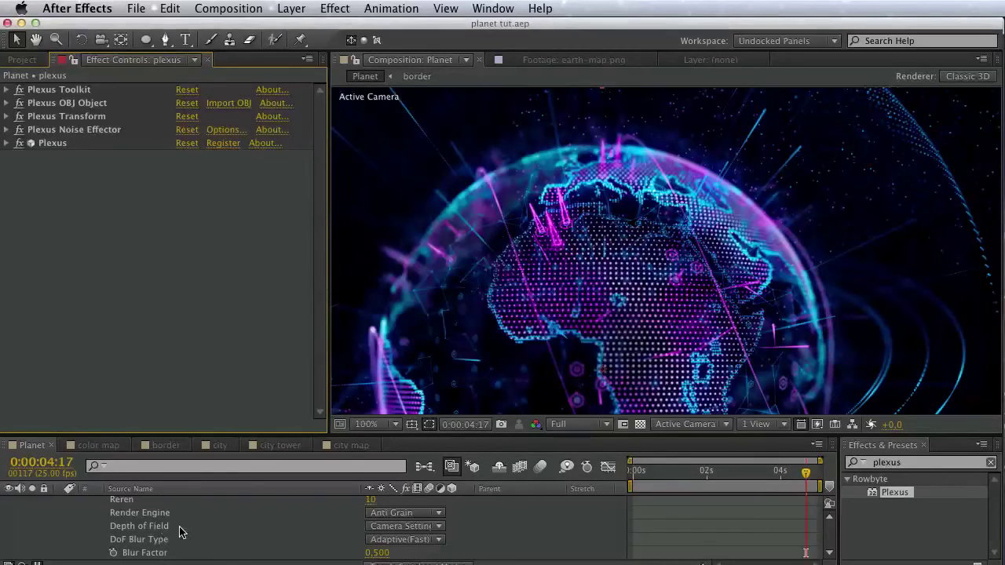
- Collapse the plexus layer's properties in the timeline and duplicate the layer
{"action": "left_click", "coordinate": [235, 527]}
{"action": "scroll", "coordinate": [236, 531], "scroll_direction": "up", "scroll_amount": 3}
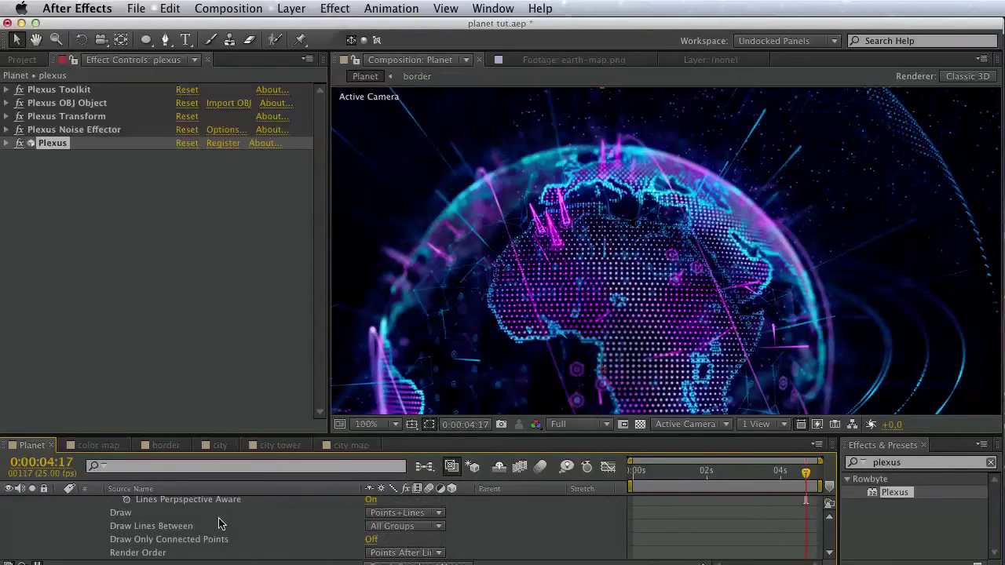
{"action": "scroll", "coordinate": [89, 525], "scroll_direction": "up", "scroll_amount": 6}
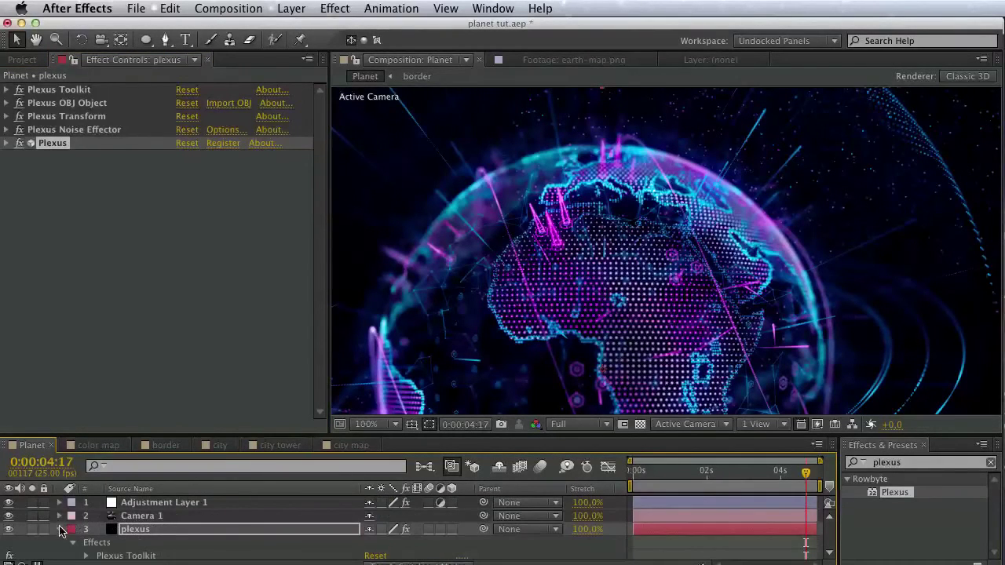
{"action": "left_click", "coordinate": [61, 530]}
{"action": "left_click", "coordinate": [170, 7]}
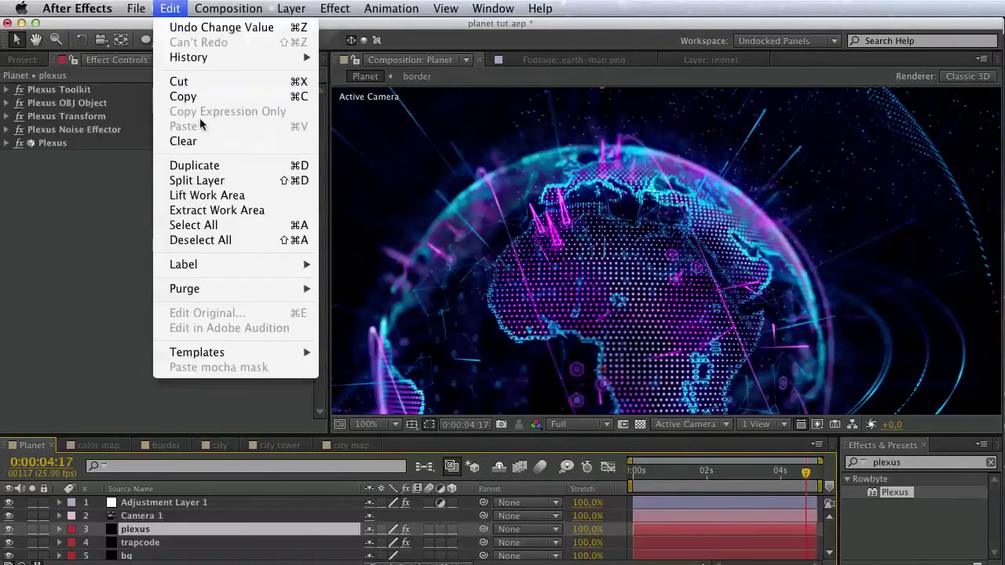
{"action": "left_click", "coordinate": [198, 165]}
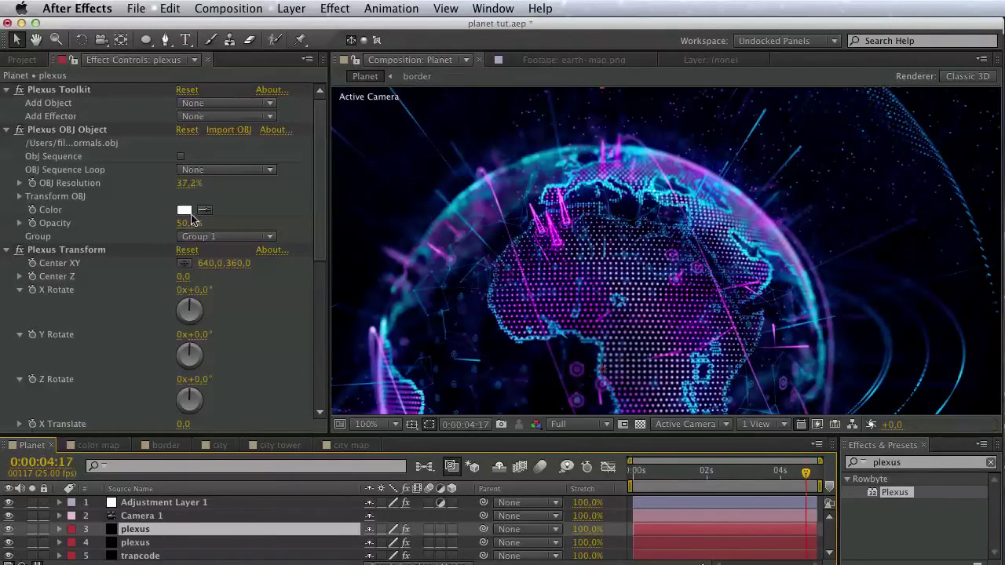
- Set the Plexus Transform X Scale of the duplicated plexus layer to 650%
{"action": "left_click", "coordinate": [171, 234]}
{"action": "left_click_drag", "start_coordinate": [321, 234], "coordinate": [320, 299]}
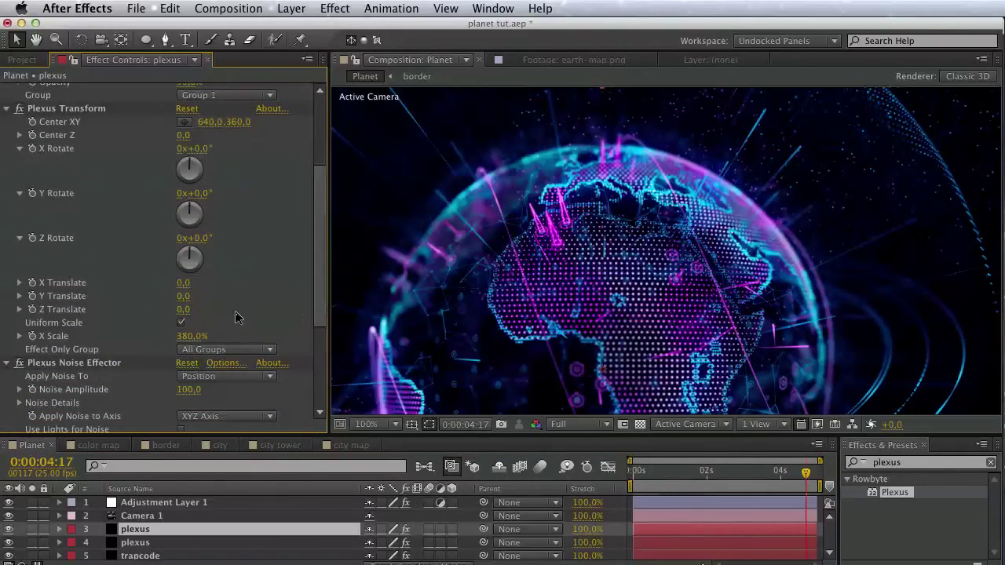
{"action": "left_click", "coordinate": [201, 338]}
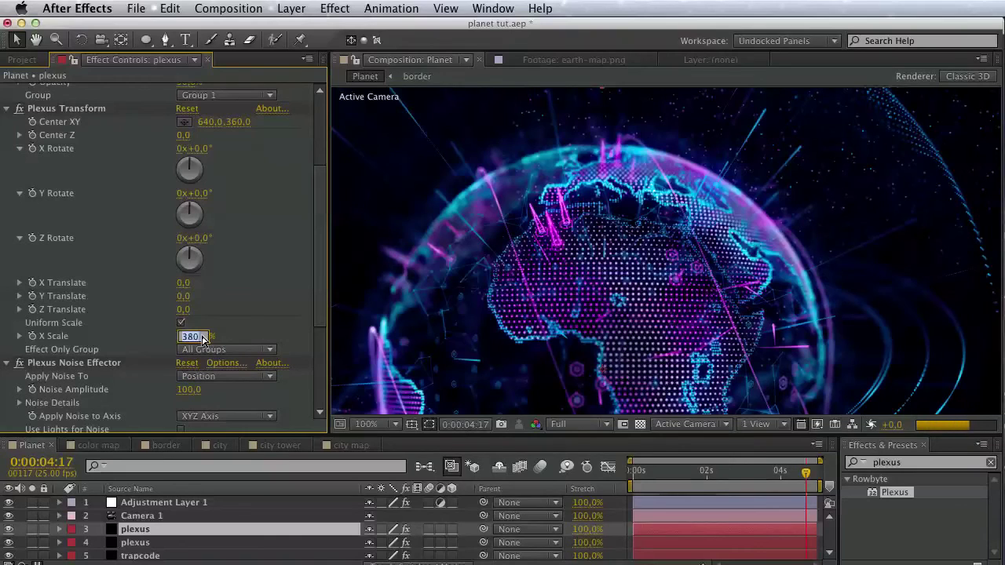
{"action": "type", "text": "650"}
{"action": "key", "text": "Return"}
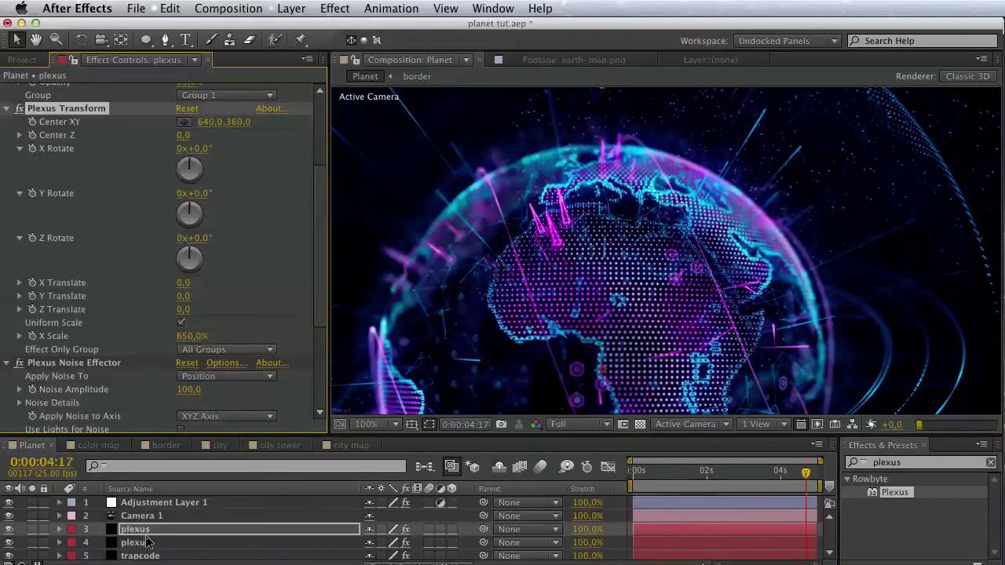
- Hide the original plexus layer below the duplicate
{"action": "left_click", "coordinate": [13, 546]}
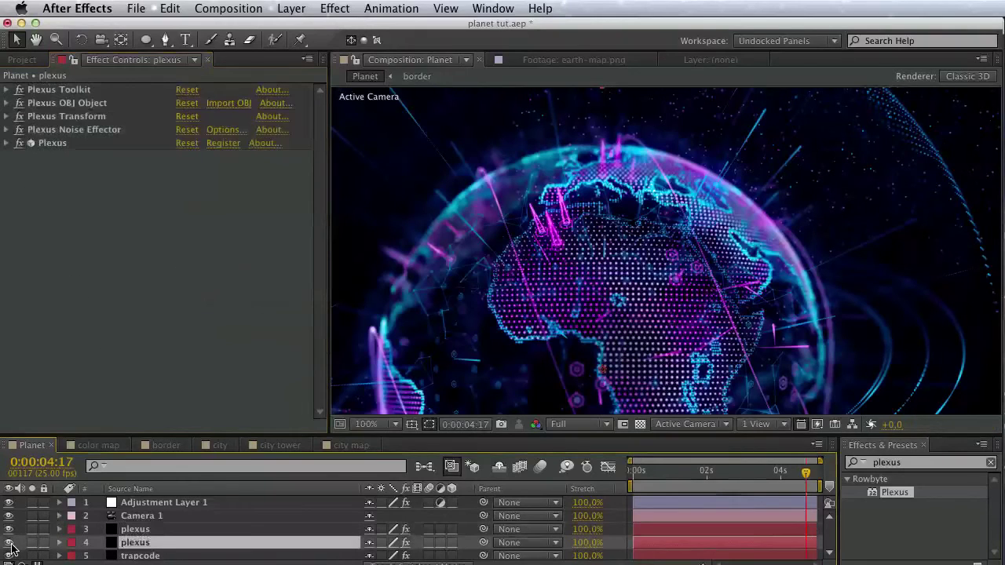
{"action": "left_click", "coordinate": [8, 543]}
{"action": "left_click", "coordinate": [9, 544]}
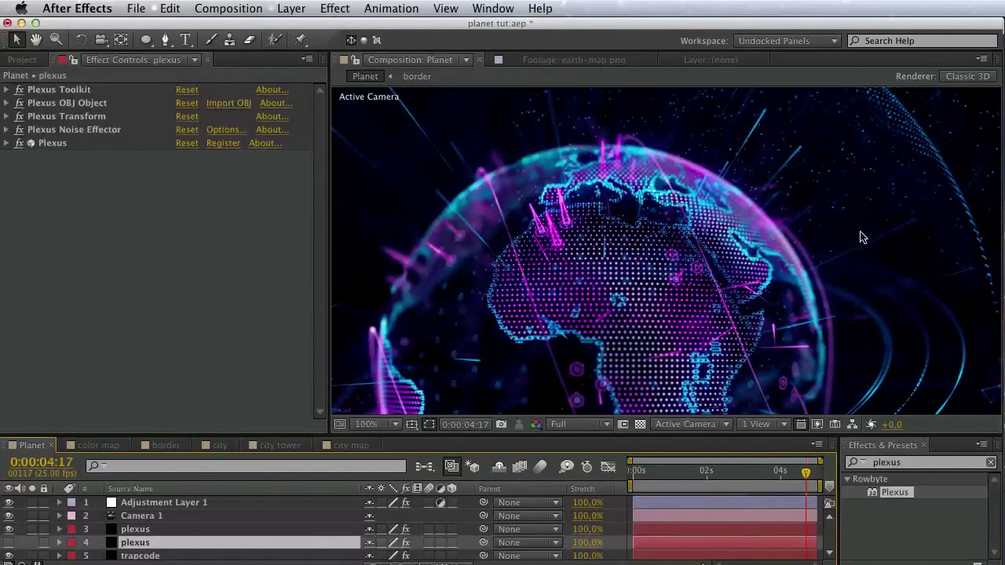
- Set the Plexus Blur Factor of the duplicated plexus layer to 0.3
{"action": "key", "text": "h"}
{"action": "left_click_drag", "start_coordinate": [861, 237], "coordinate": [632, 76]}
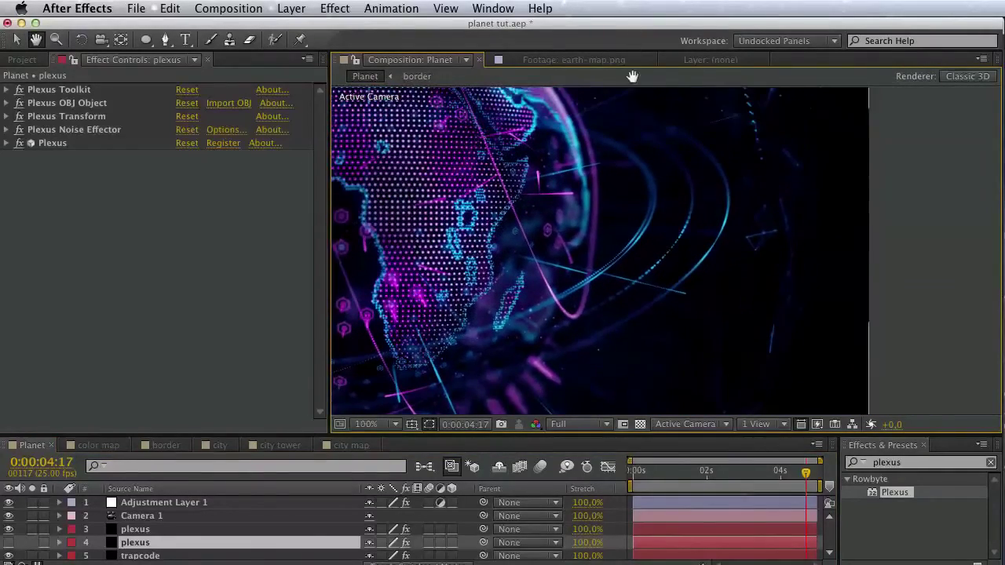
{"action": "key", "text": "v"}
{"action": "left_click", "coordinate": [157, 529]}
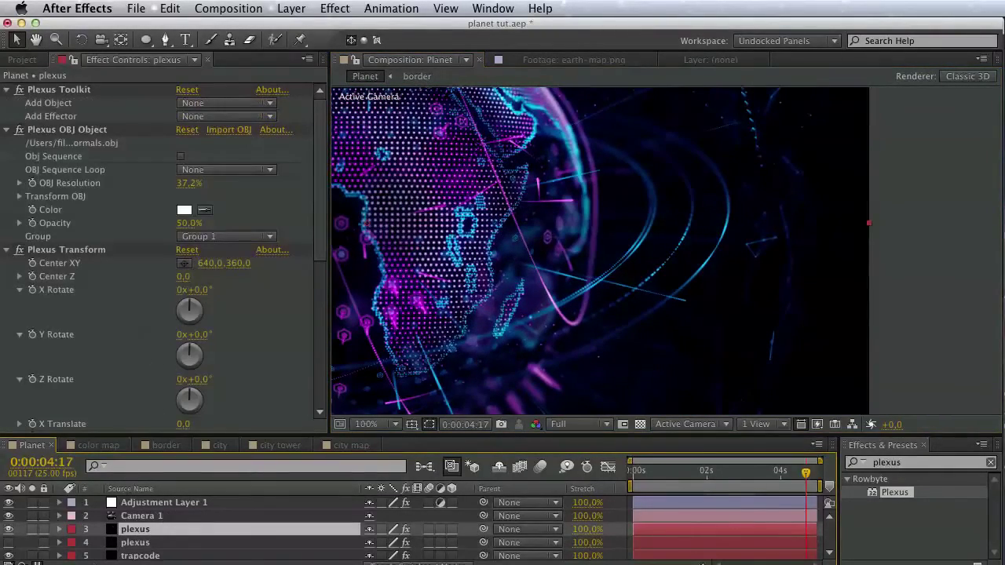
{"action": "scroll", "coordinate": [126, 385], "scroll_direction": "down", "scroll_amount": 10}
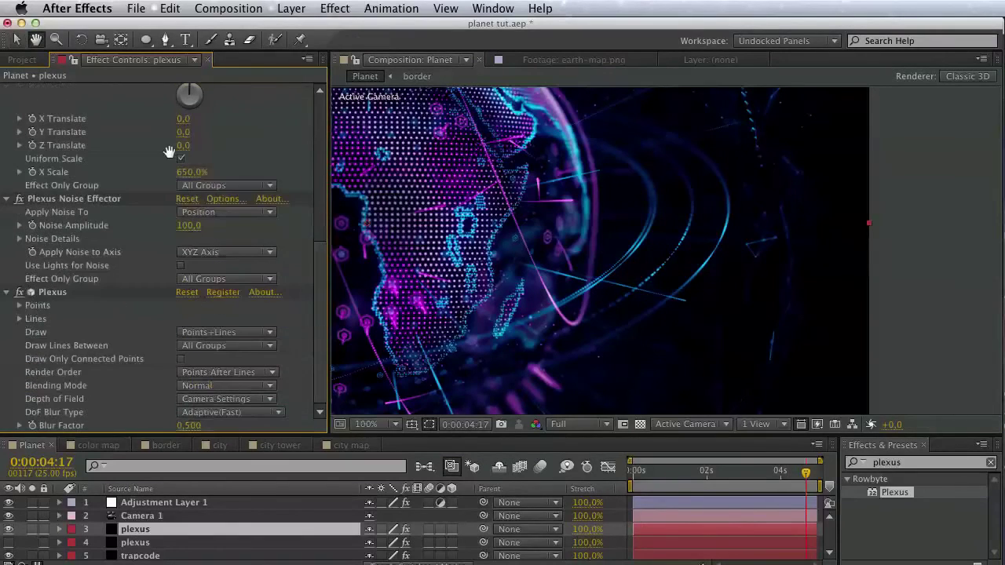
{"action": "key", "text": "space"}
{"action": "left_click", "coordinate": [196, 426]}
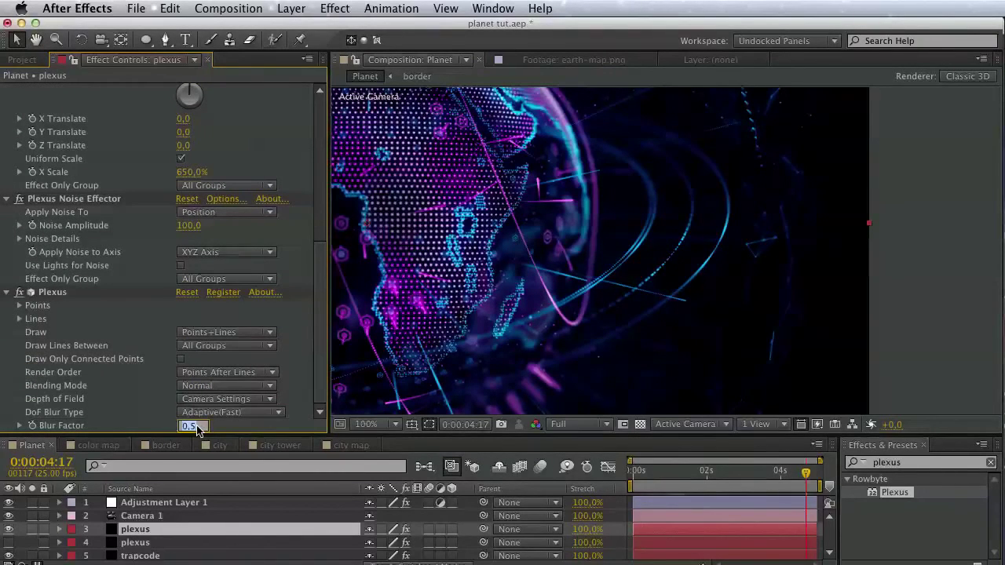
{"action": "type", "text": "0,3"}
{"action": "key", "text": "Return"}
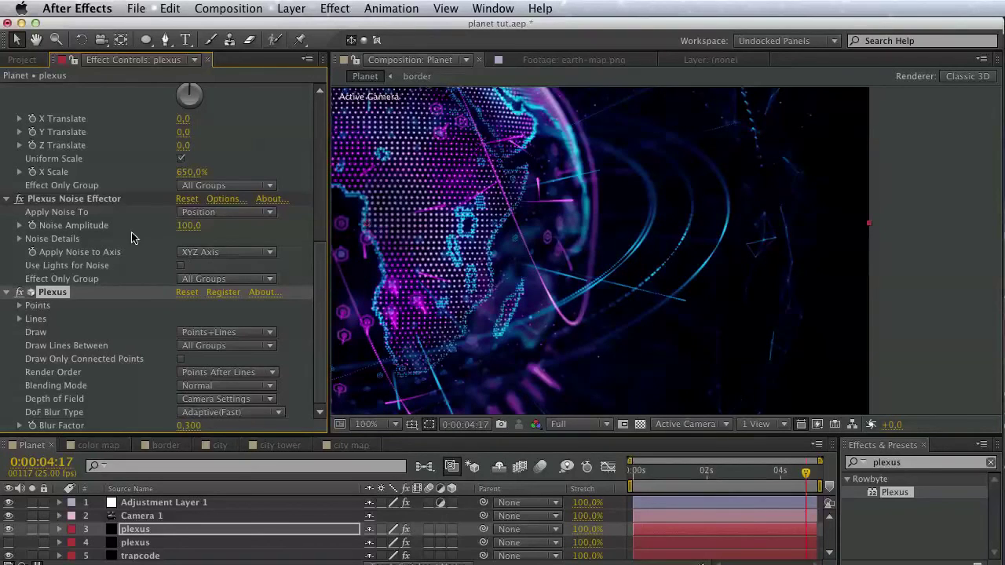
- Set the Plexus Lines Maximum Distance to 50 and Fade-Out Distance to 100 on the duplicated plexus layer
{"action": "scroll", "coordinate": [132, 237], "scroll_direction": "up", "scroll_amount": 3}
{"action": "scroll", "coordinate": [139, 291], "scroll_direction": "down", "scroll_amount": 3}
{"action": "scroll", "coordinate": [35, 329], "scroll_direction": "up", "scroll_amount": 1}
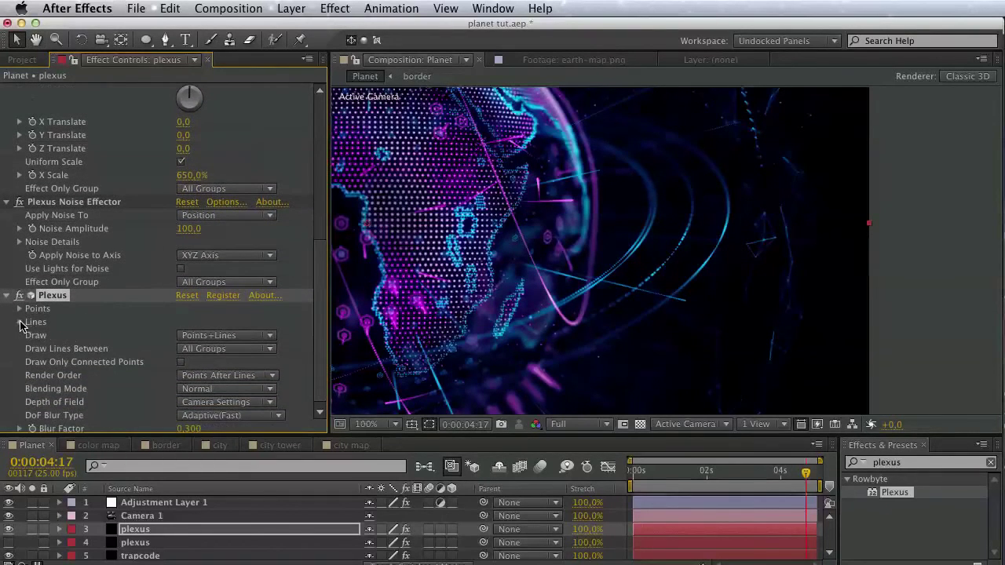
{"action": "left_click", "coordinate": [21, 322]}
{"action": "scroll", "coordinate": [21, 325], "scroll_direction": "down", "scroll_amount": 1}
{"action": "left_click", "coordinate": [197, 321]}
{"action": "type", "text": "50"}
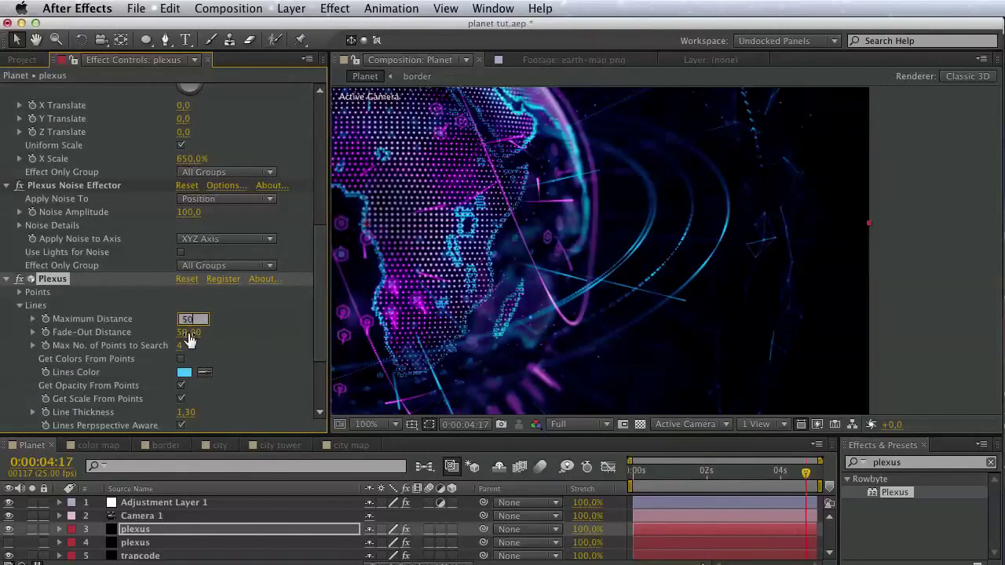
{"action": "key", "text": "Tab"}
{"action": "type", "text": "100"}
{"action": "left_click", "coordinate": [235, 355]}
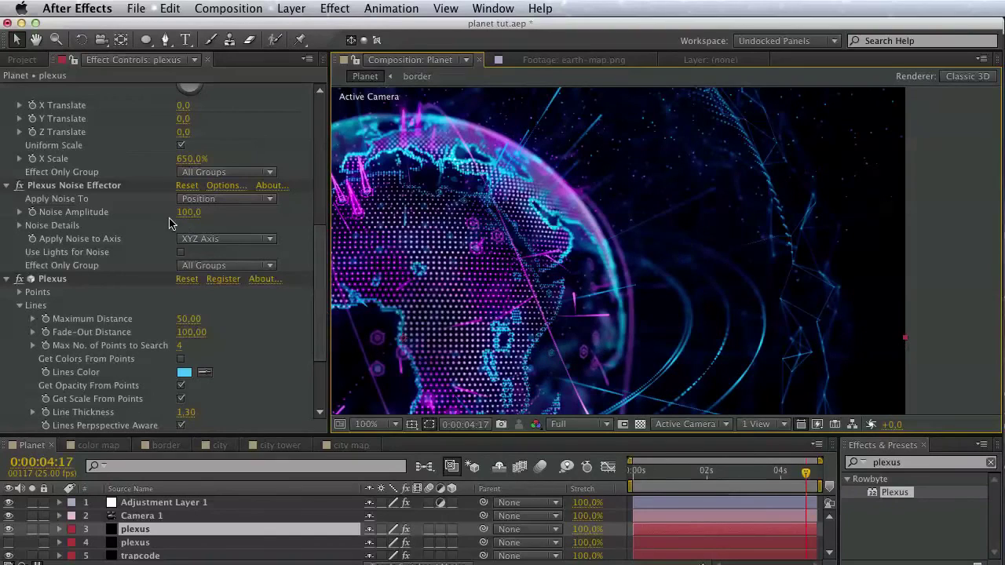
- Set the Plexus Noise Effector's Noise Amplitude to 300 on the duplicated plexus layer
{"action": "left_click", "coordinate": [192, 212]}
{"action": "type", "text": "300"}
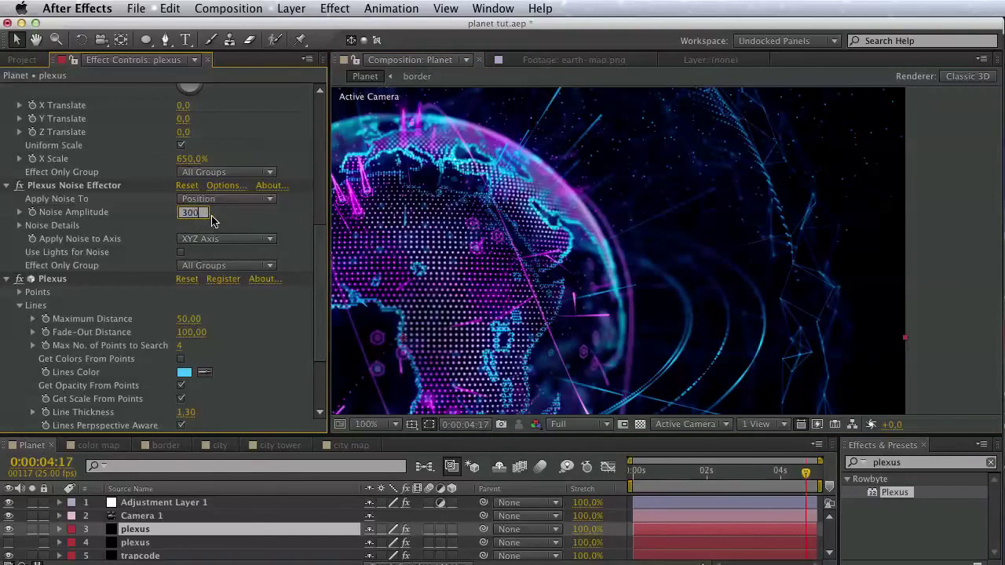
{"action": "key", "text": "Return"}
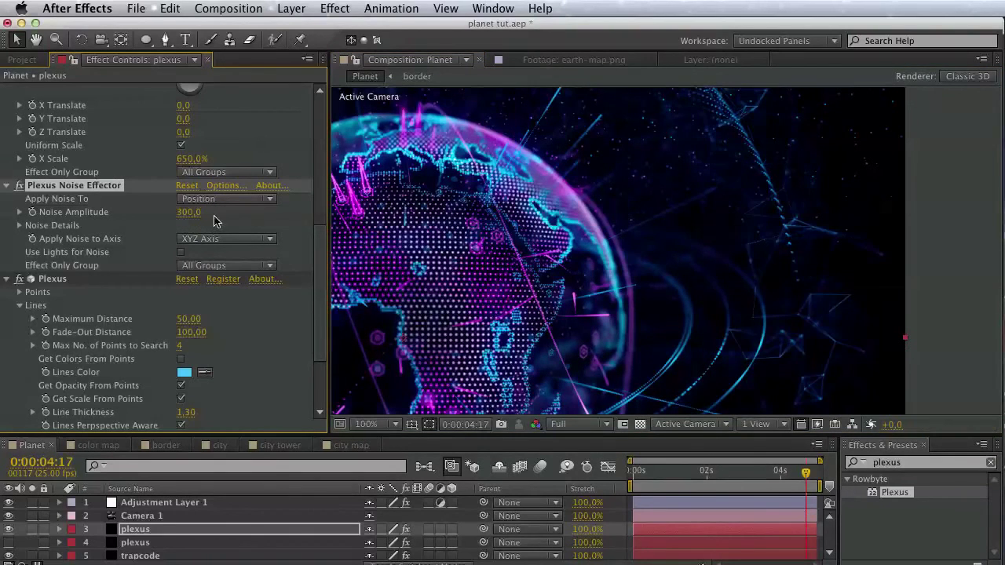
- Make the original plexus layer below the duplicate visible again and save the project
{"action": "key", "text": "h"}
{"action": "left_click_drag", "start_coordinate": [353, 275], "coordinate": [424, 129]}
{"action": "key", "text": "v"}
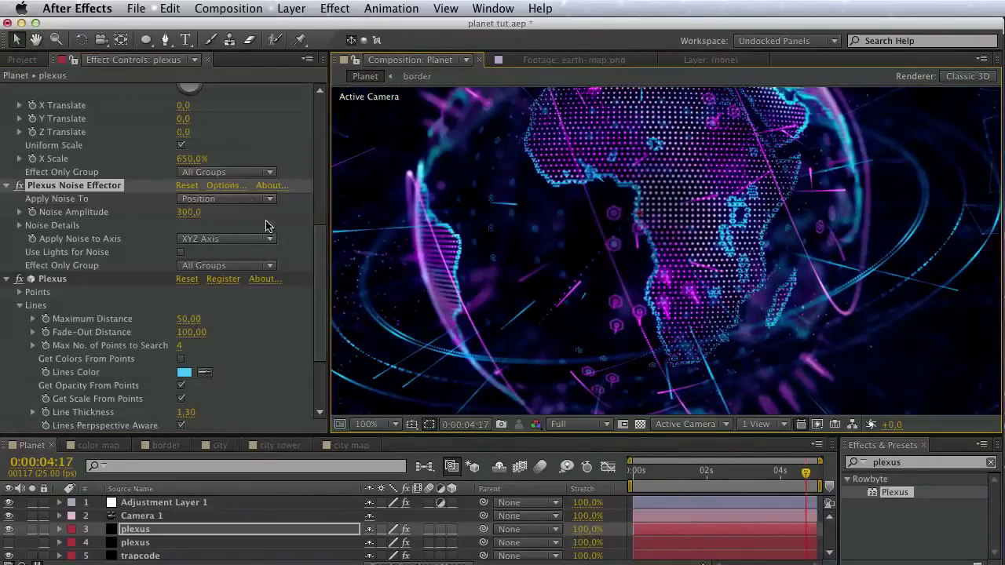
{"action": "scroll", "coordinate": [219, 188], "scroll_direction": "up", "scroll_amount": 10}
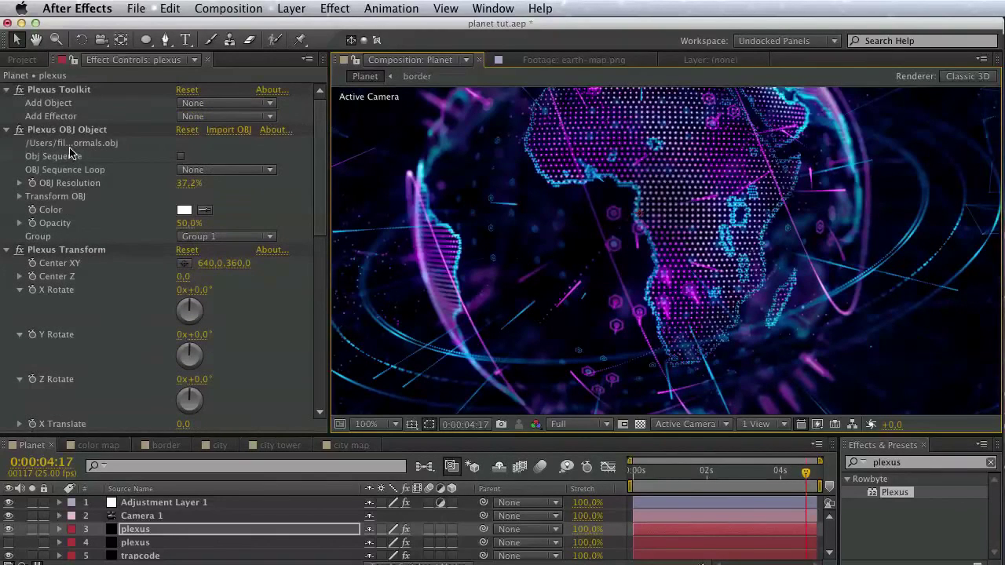
{"action": "left_click", "coordinate": [14, 545]}
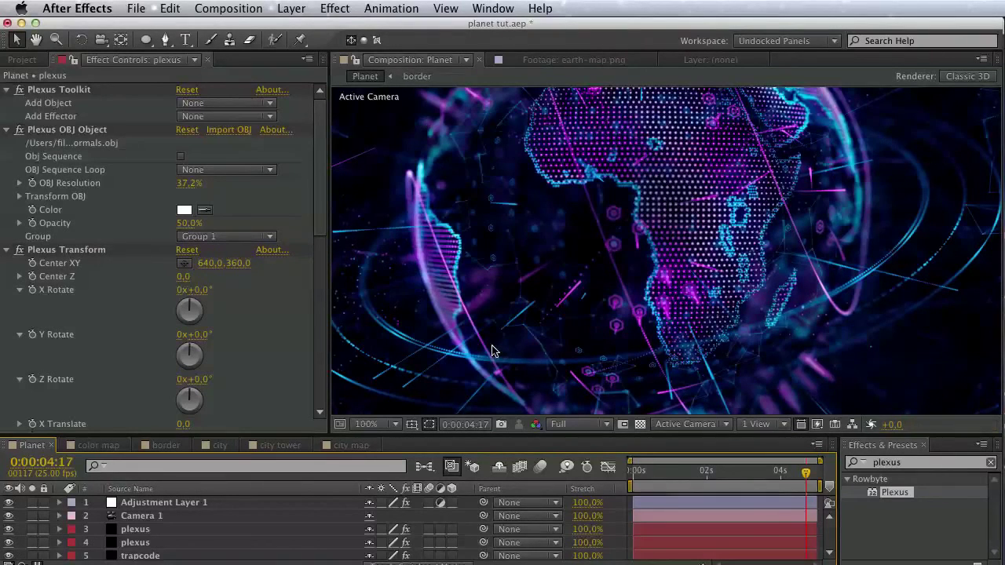
{"action": "key", "text": "super+s"}
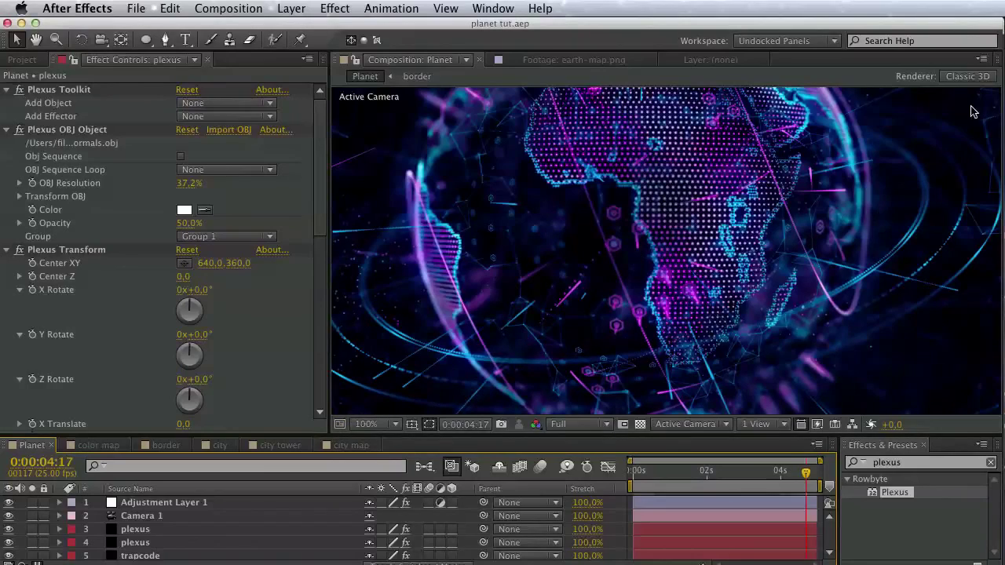
- Maximize the Composition panel and examine the whole planet with both plexus spheres around it
{"action": "left_click", "coordinate": [980, 63]}
{"action": "left_click", "coordinate": [985, 130]}
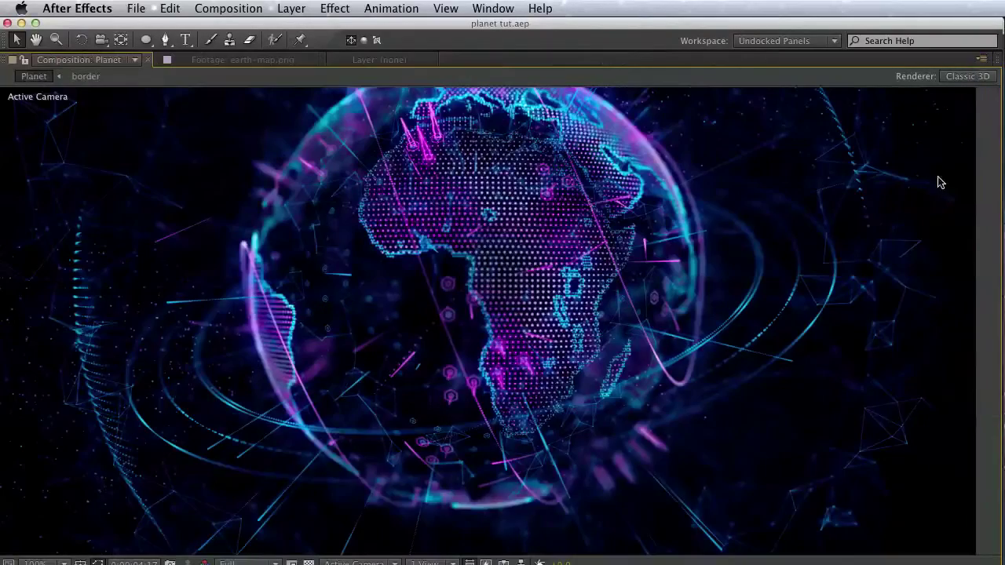
{"action": "key", "text": "v"}
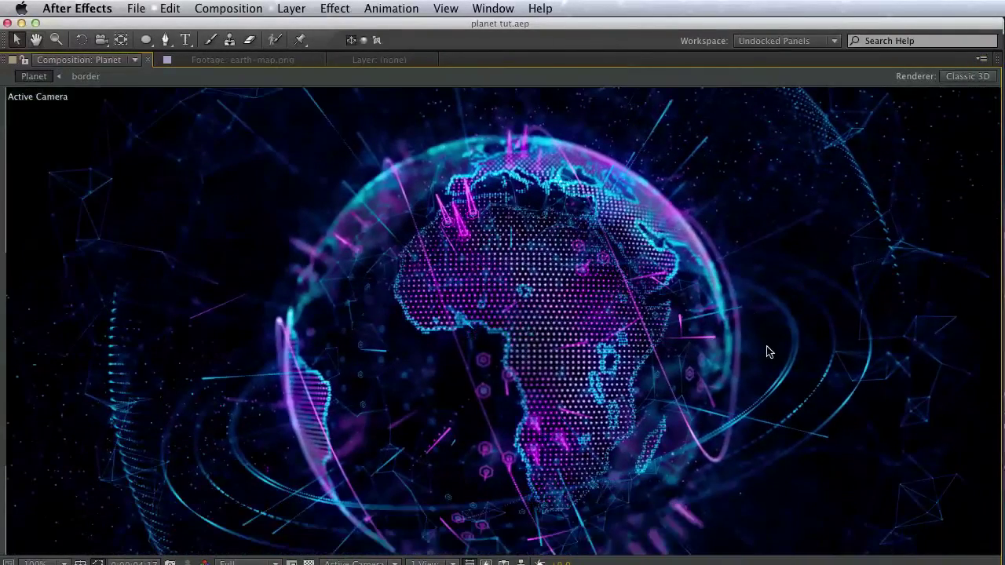
{"action": "key", "text": "super+Tab"}
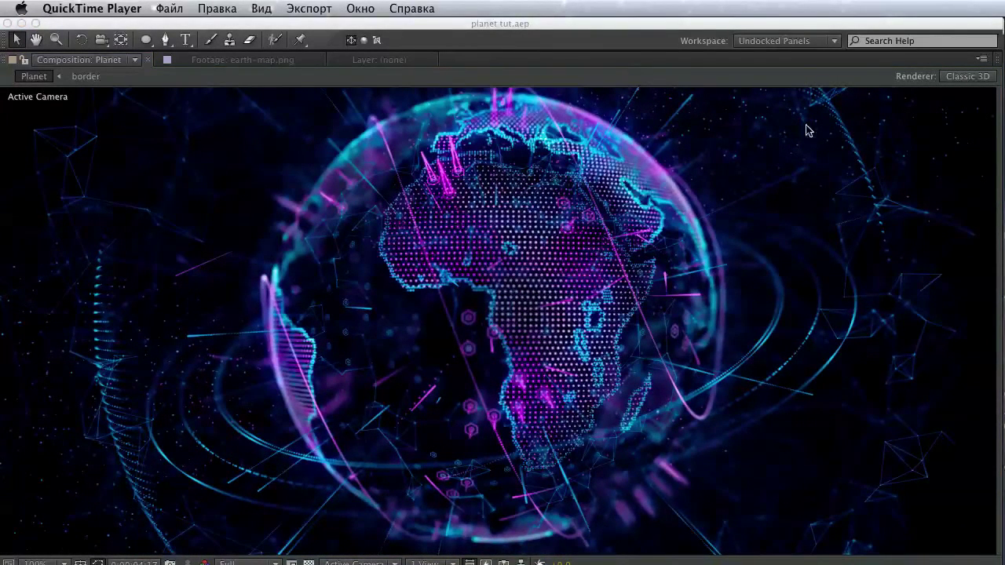
{"action": "left_click", "coordinate": [973, 63]}
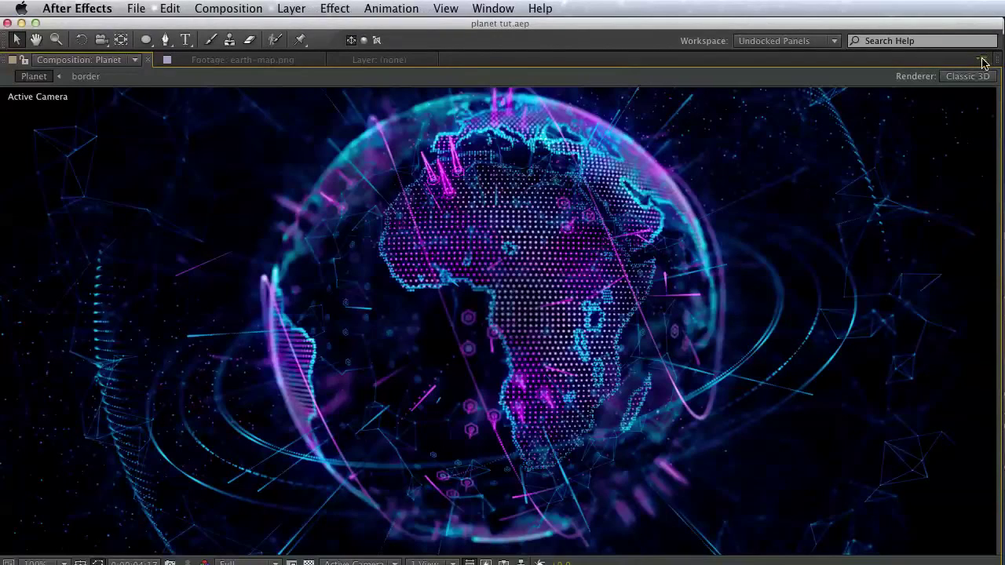